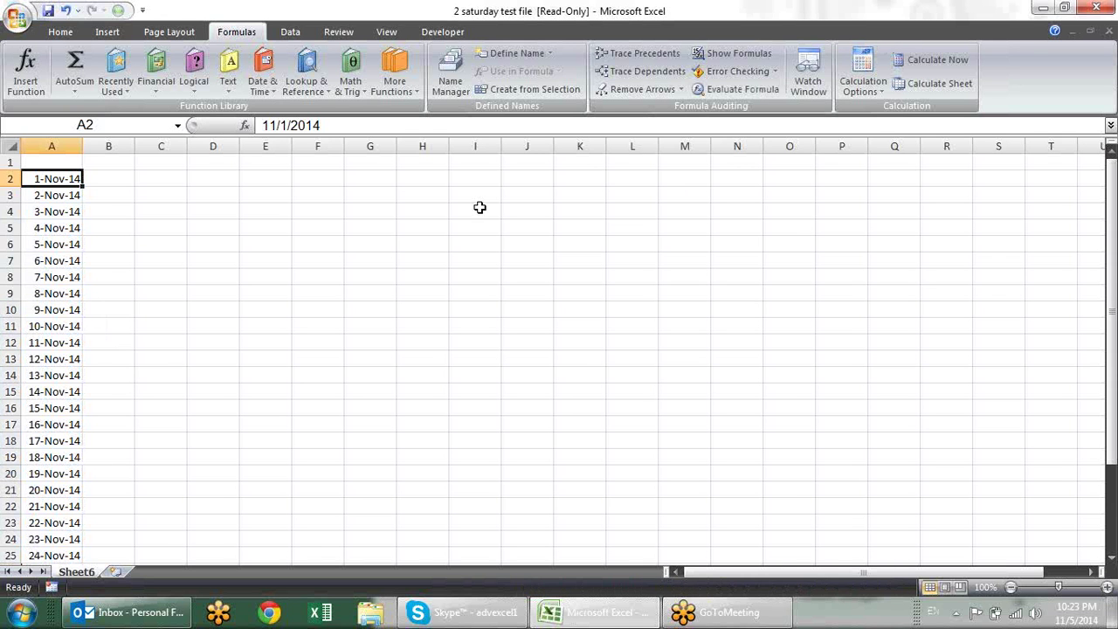
Enter =DATE(YEAR(A2),MONTH(A2),1) in B2 and format it as a short date (1-Nov-14)
key("Right")
key("Right")
key("Left")
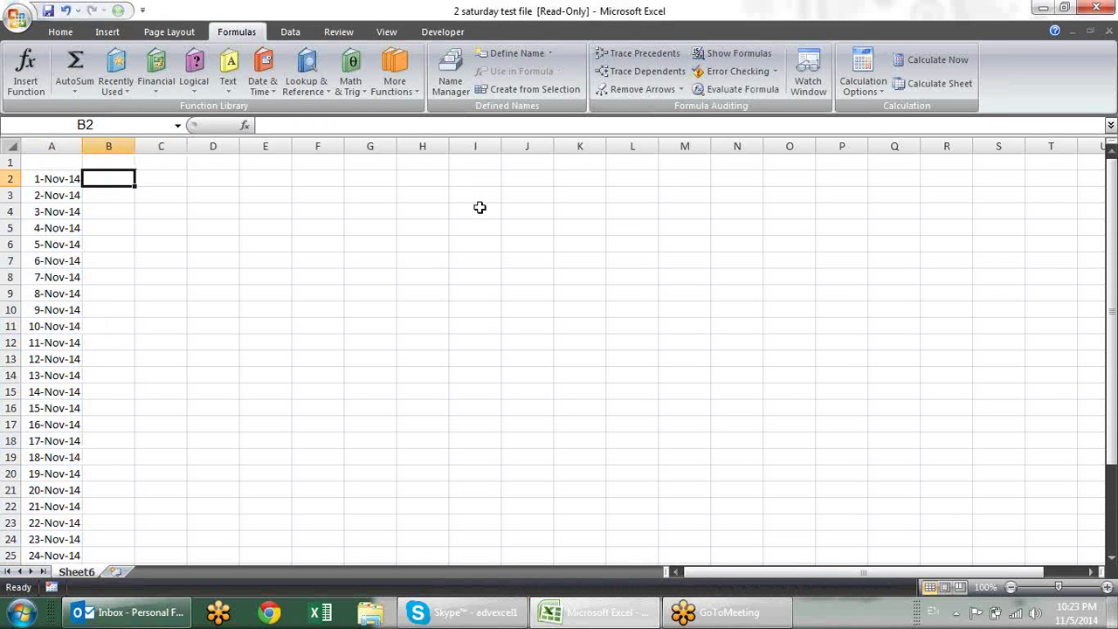
type("=")
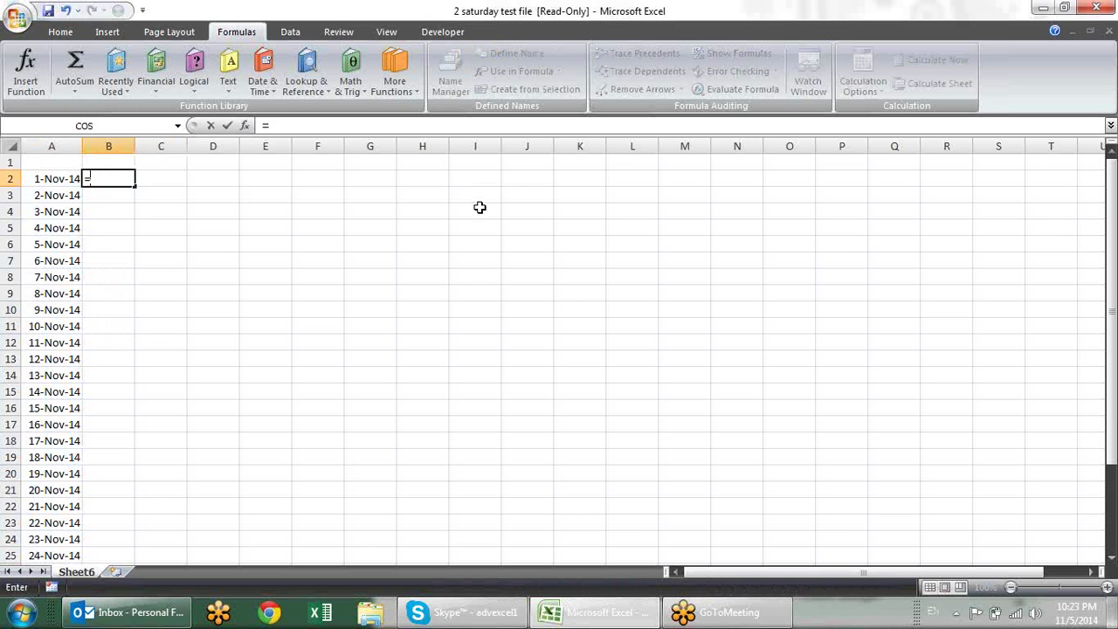
type("date")
key("Tab")
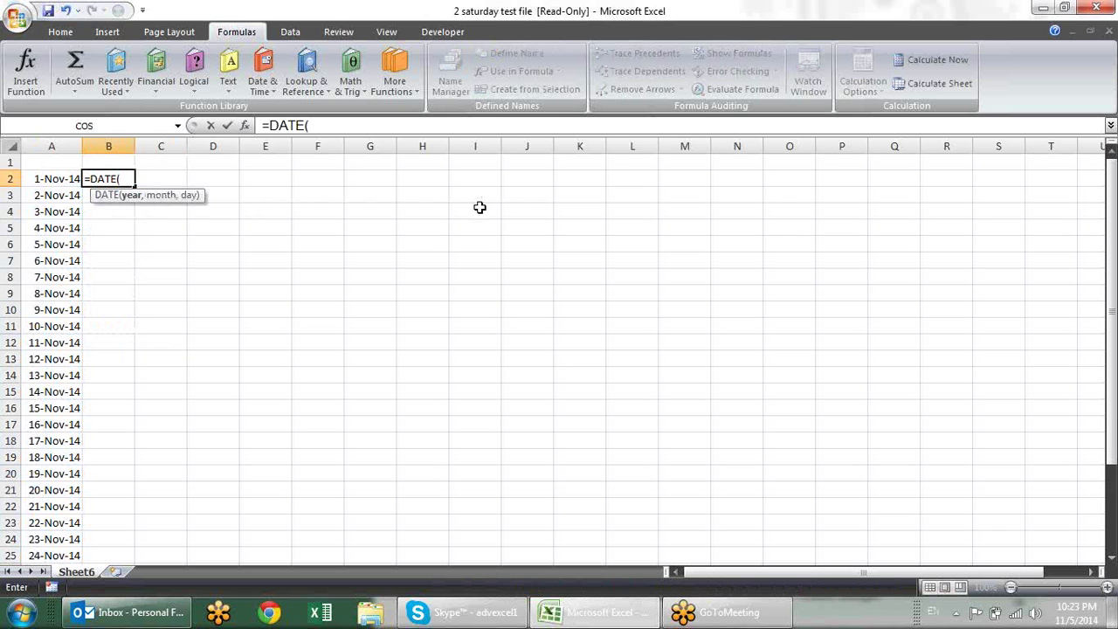
type("yea")
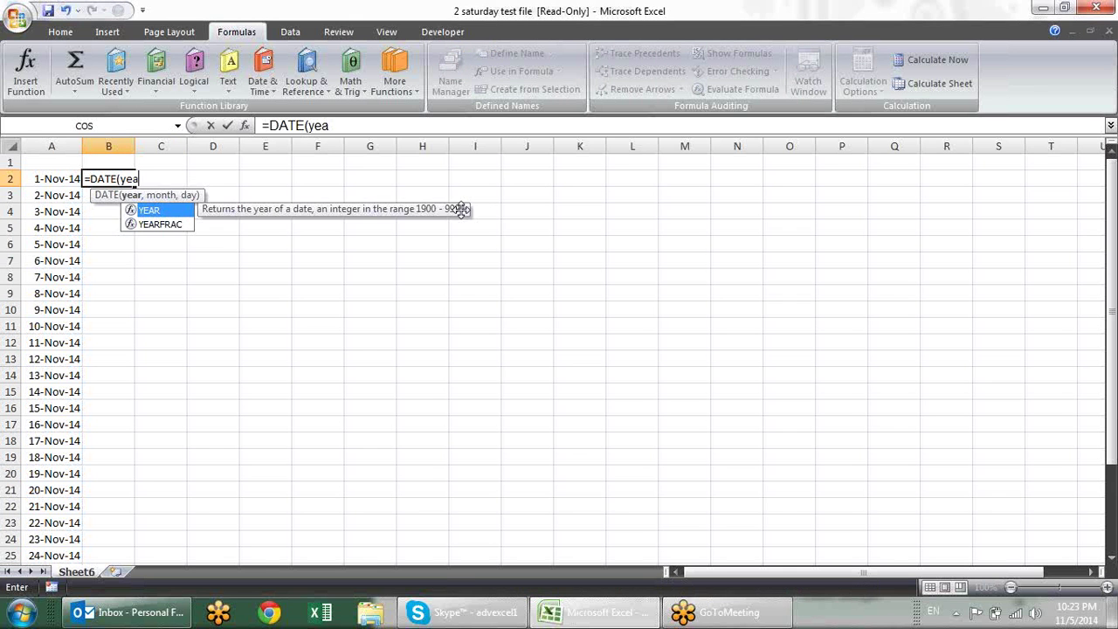
key("Tab")
left_click(43, 187)
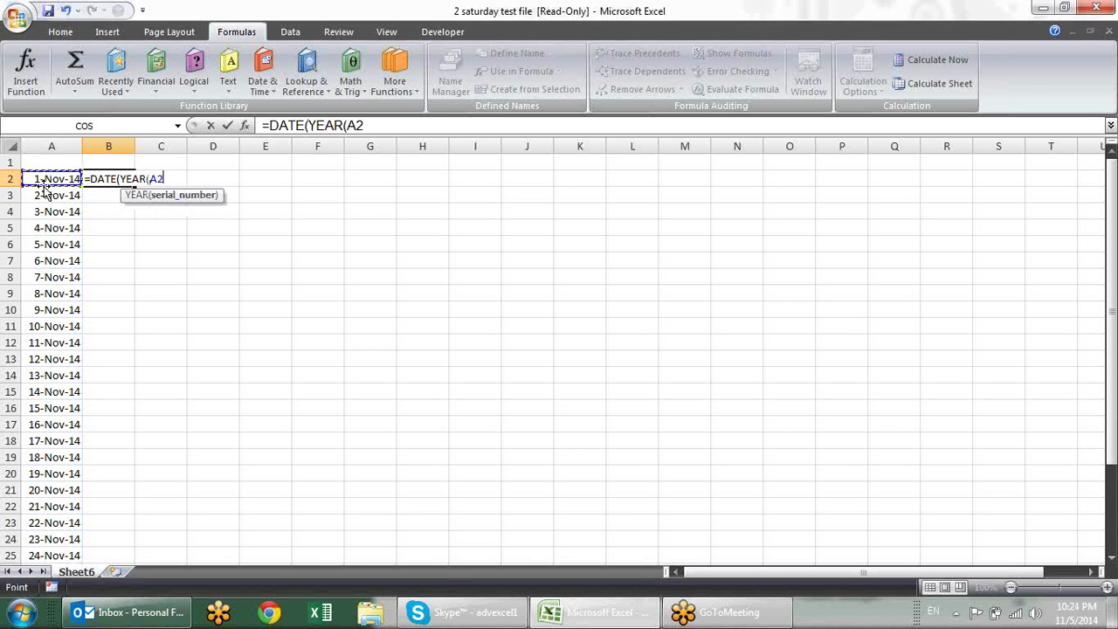
type("),")
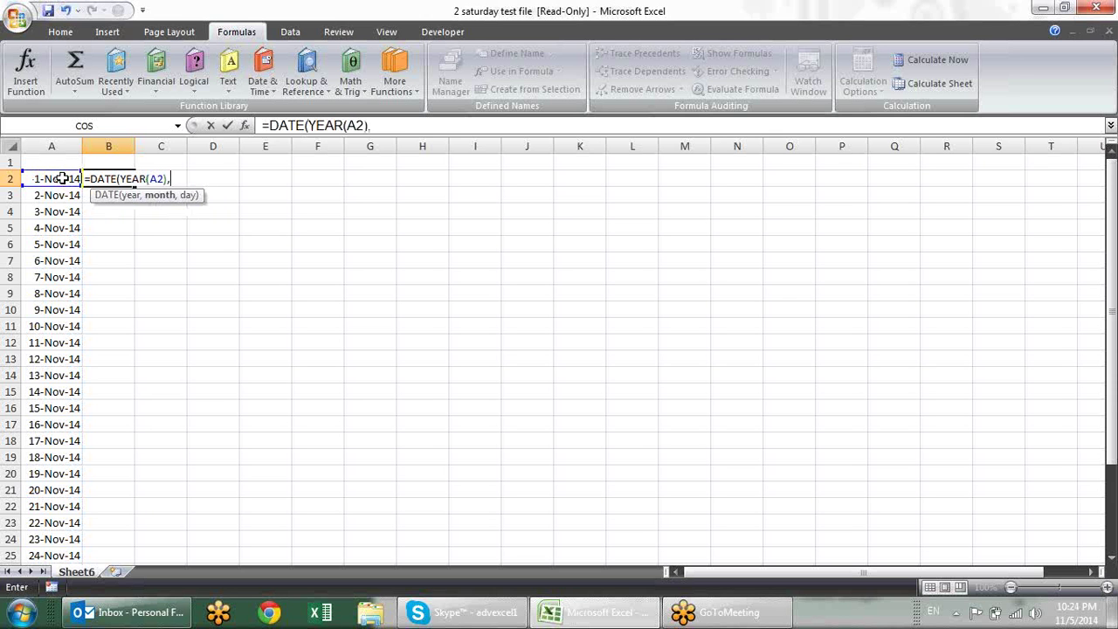
type("mo")
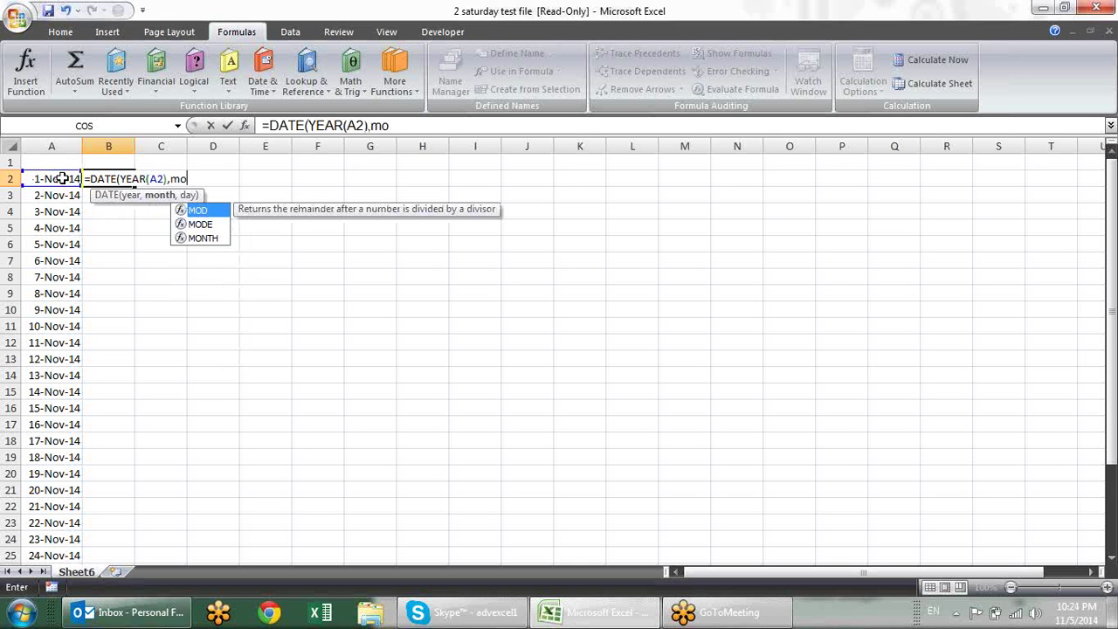
key("Down")
key("Down")
key("Tab")
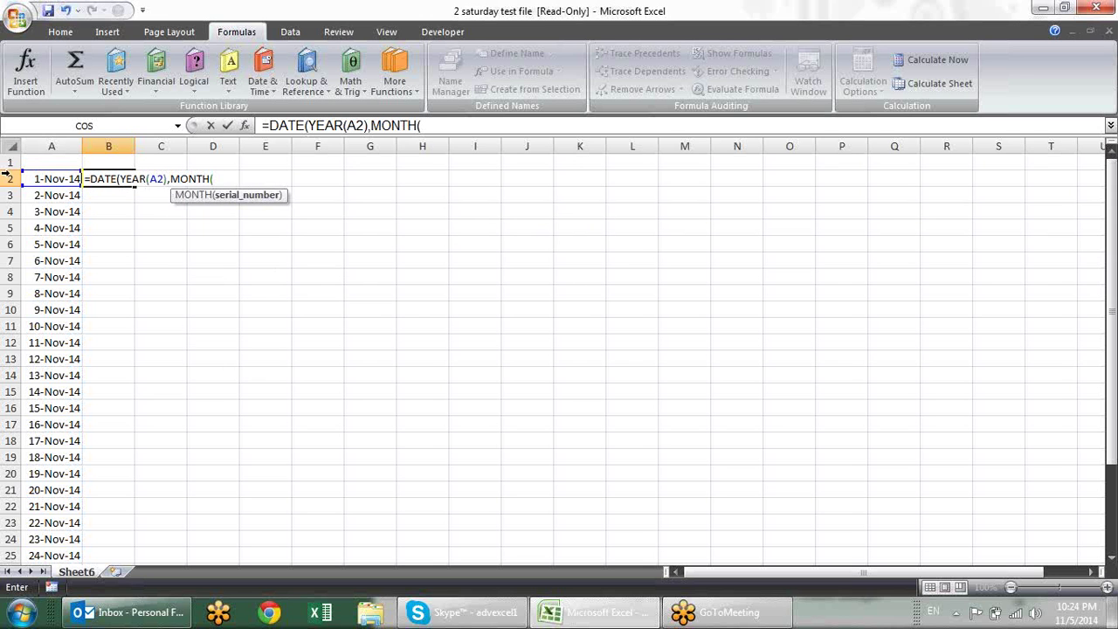
left_click(66, 178)
type(")")
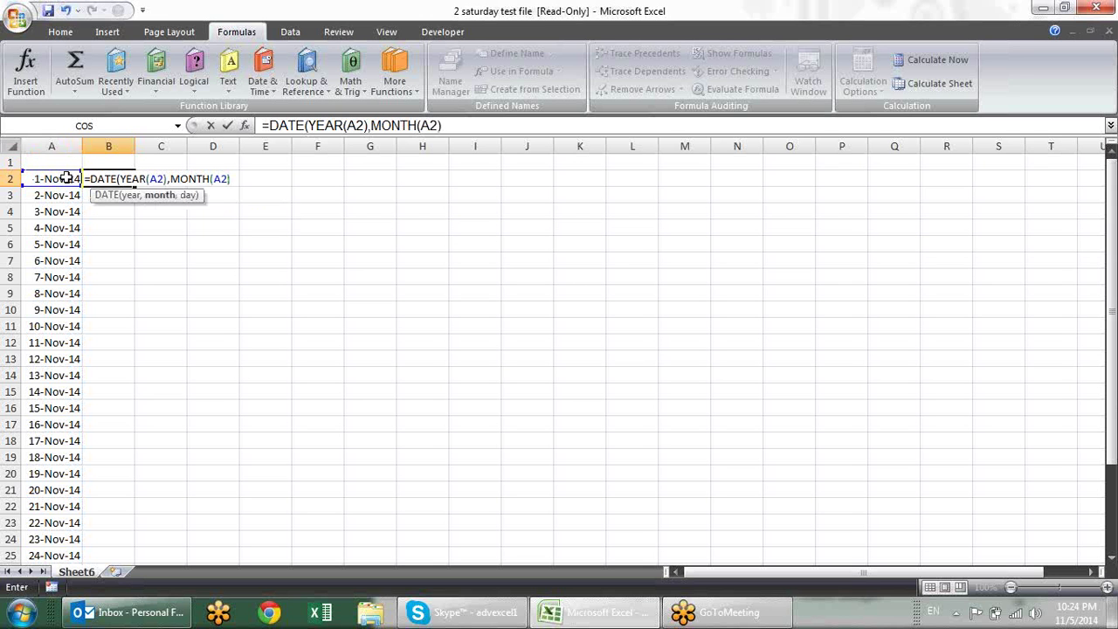
type(",1")
type(")")
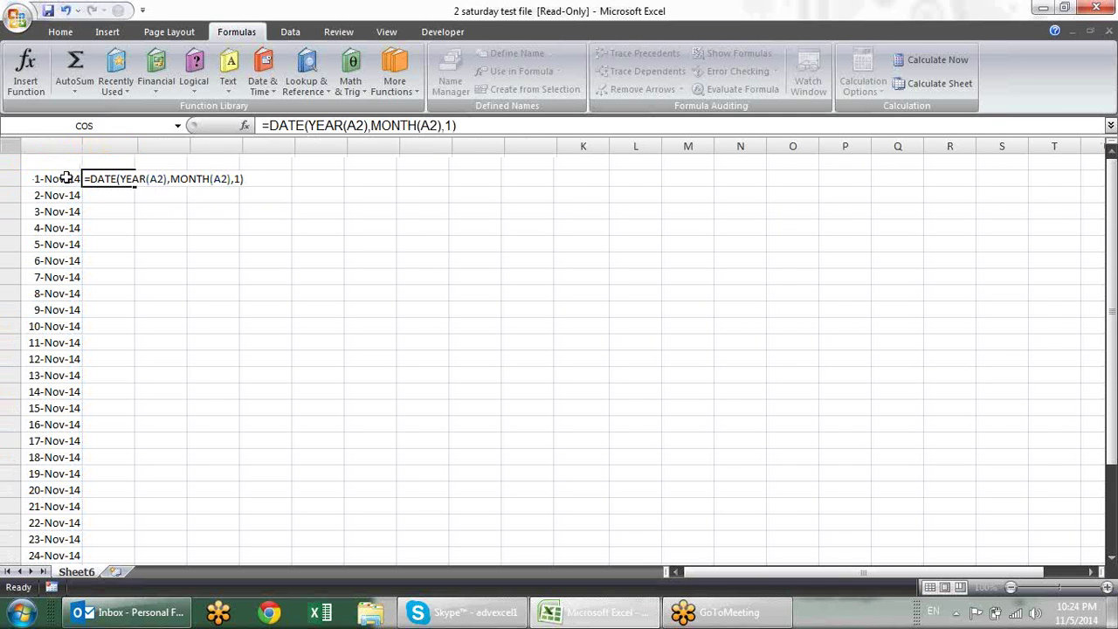
key("Return")
left_click(131, 176)
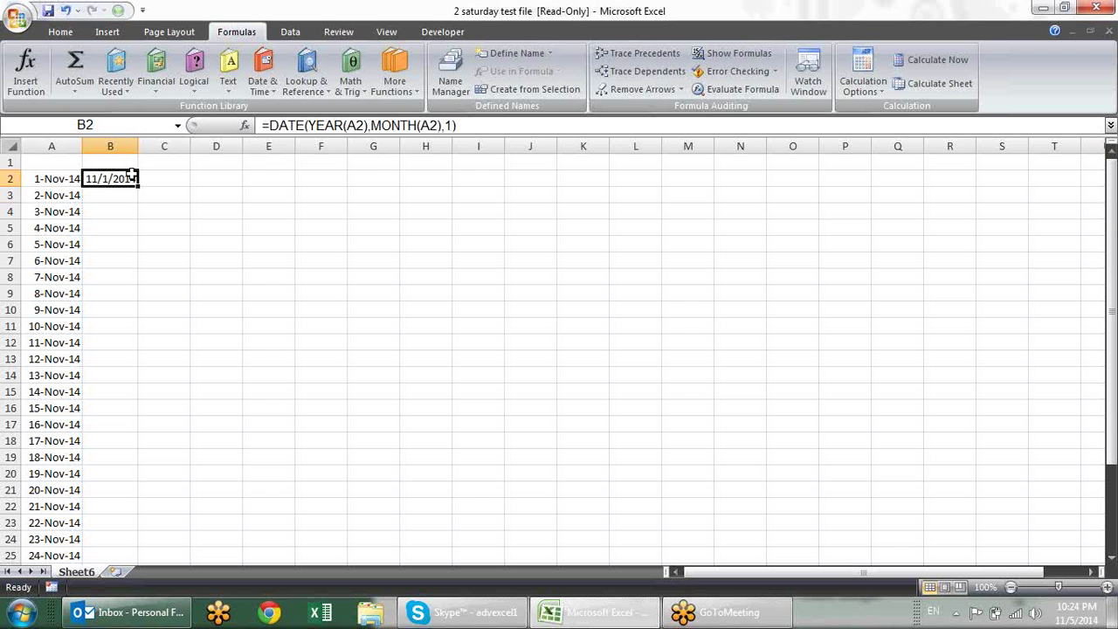
key("ctrl+shift+3")
Fill the first-of-month formula down column B beside the November dates
double_click(138, 182)
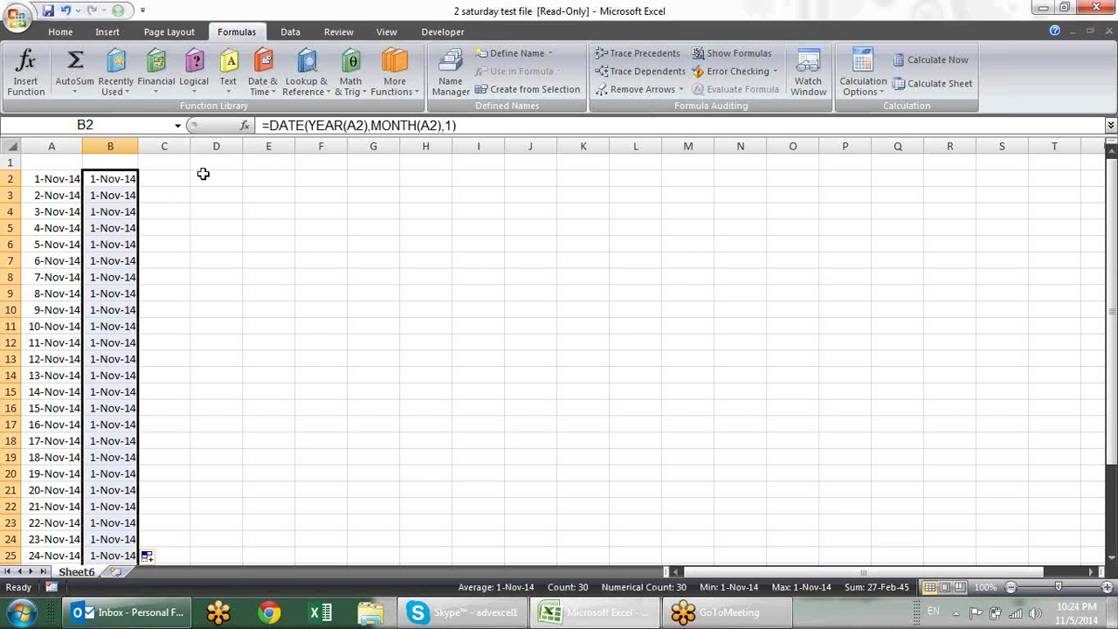
left_click(165, 231)
scroll(177, 242, "down", 6)
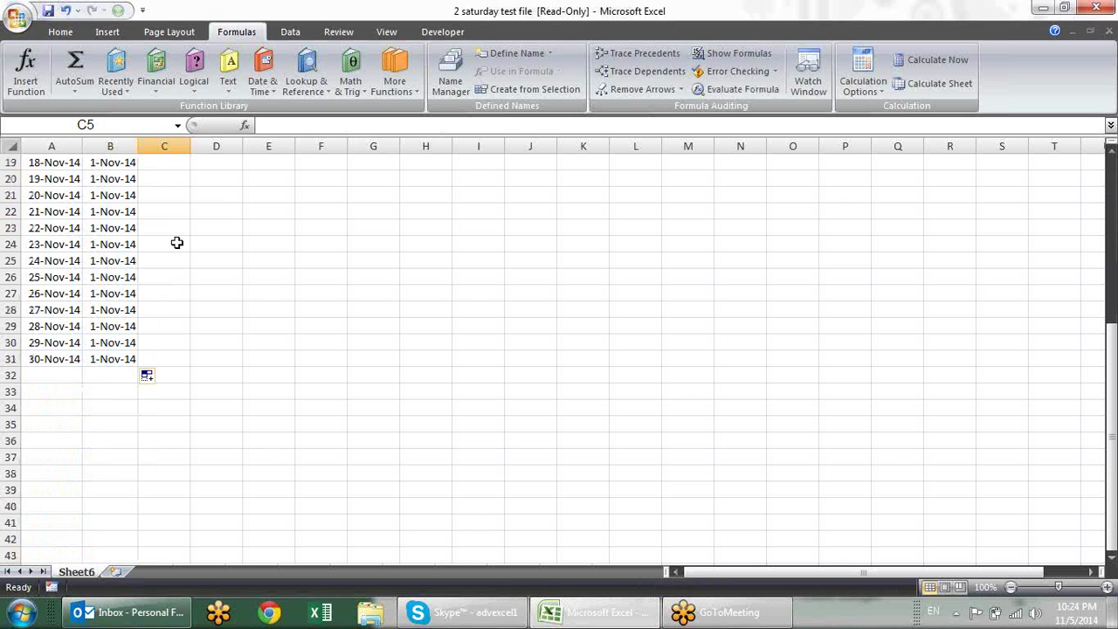
scroll(176, 248, "up", 1)
scroll(176, 249, "up", 5)
scroll(166, 253, "down", 6)
Select the dates A28:A31 and extend the date series down into December 2014
left_click(70, 320)
left_click_drag(70, 320, 85, 595)
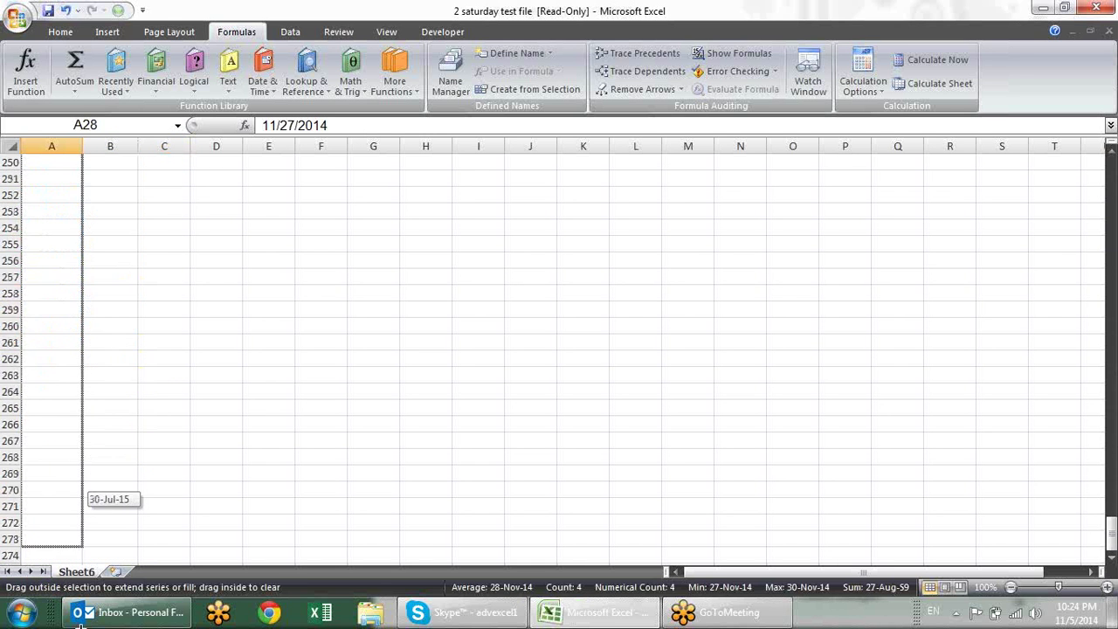
scroll(147, 299, "up", 4)
scroll(148, 300, "up", 13)
scroll(147, 300, "up", 10)
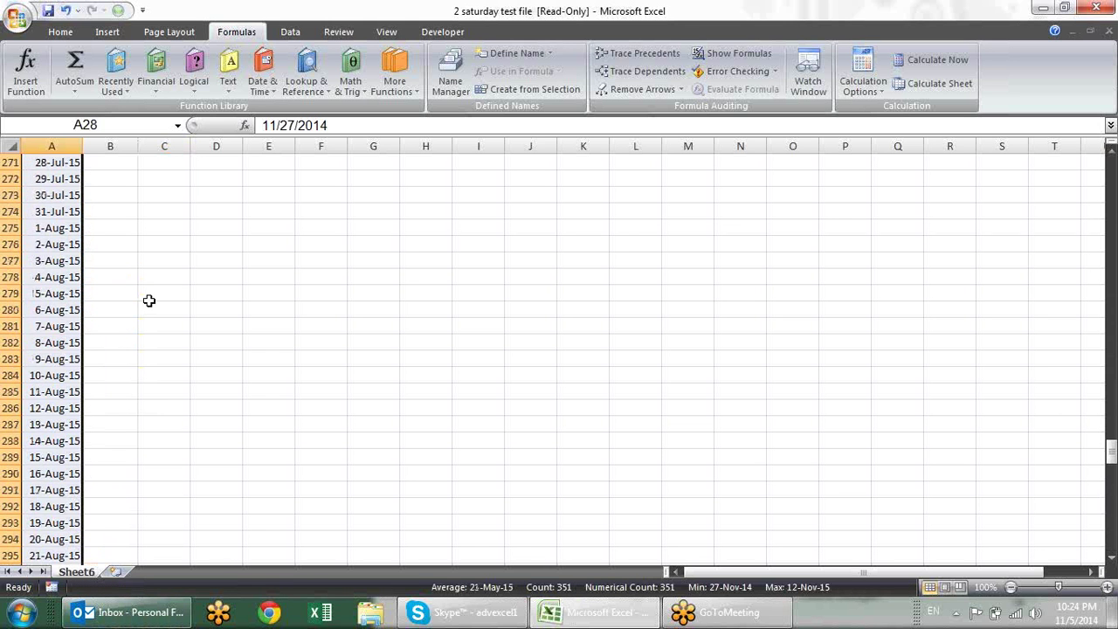
scroll(144, 301, "up", 12)
scroll(144, 301, "up", 11)
scroll(144, 301, "up", 10)
scroll(144, 301, "up", 20)
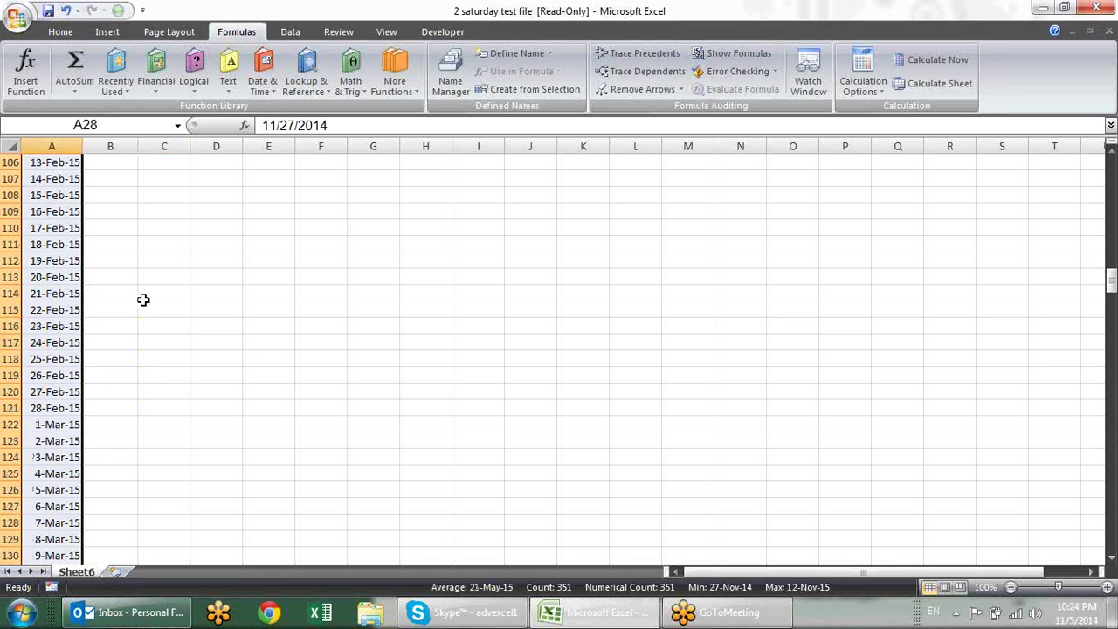
scroll(143, 300, "up", 12)
scroll(143, 300, "up", 11)
scroll(143, 300, "up", 10)
scroll(143, 299, "down", 3)
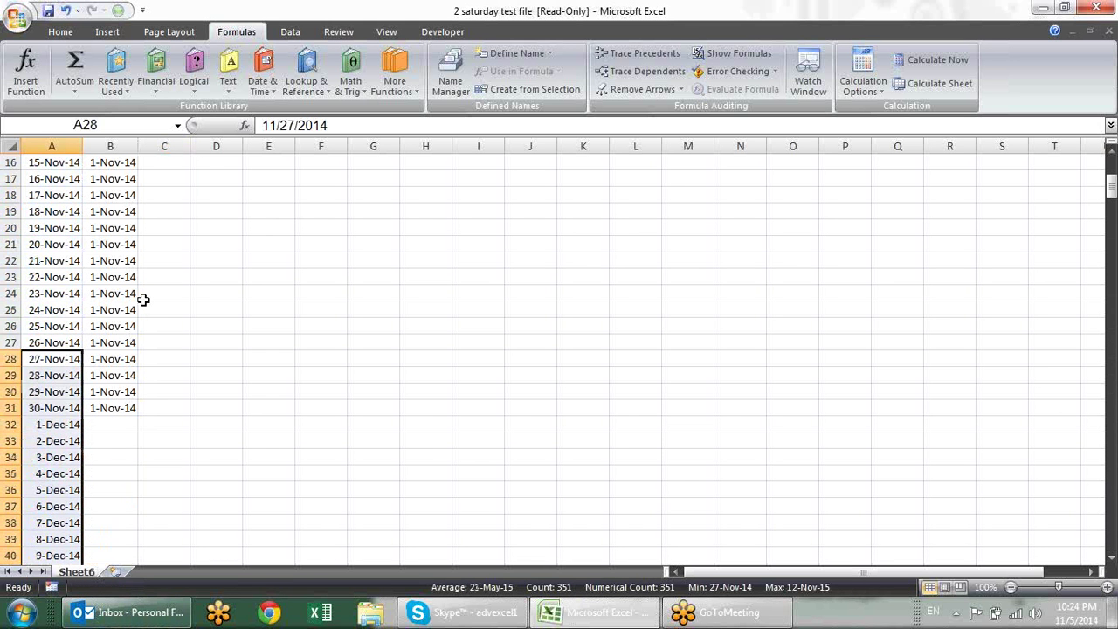
Fill the formula down from B31 beside the new dates and check the copies up to B2
left_click(127, 408)
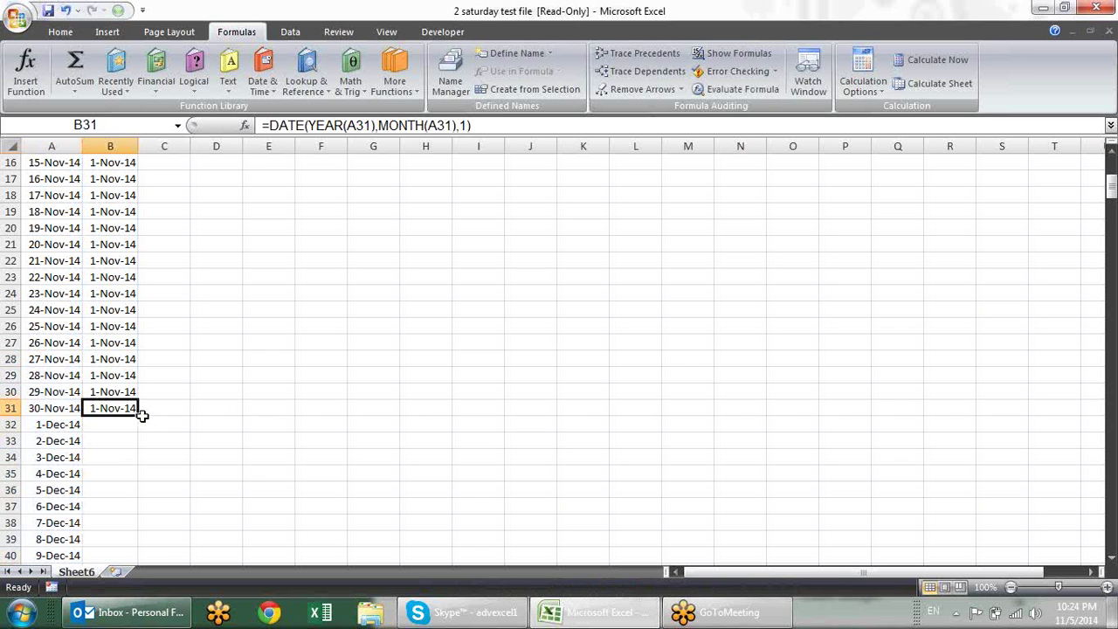
double_click(138, 416)
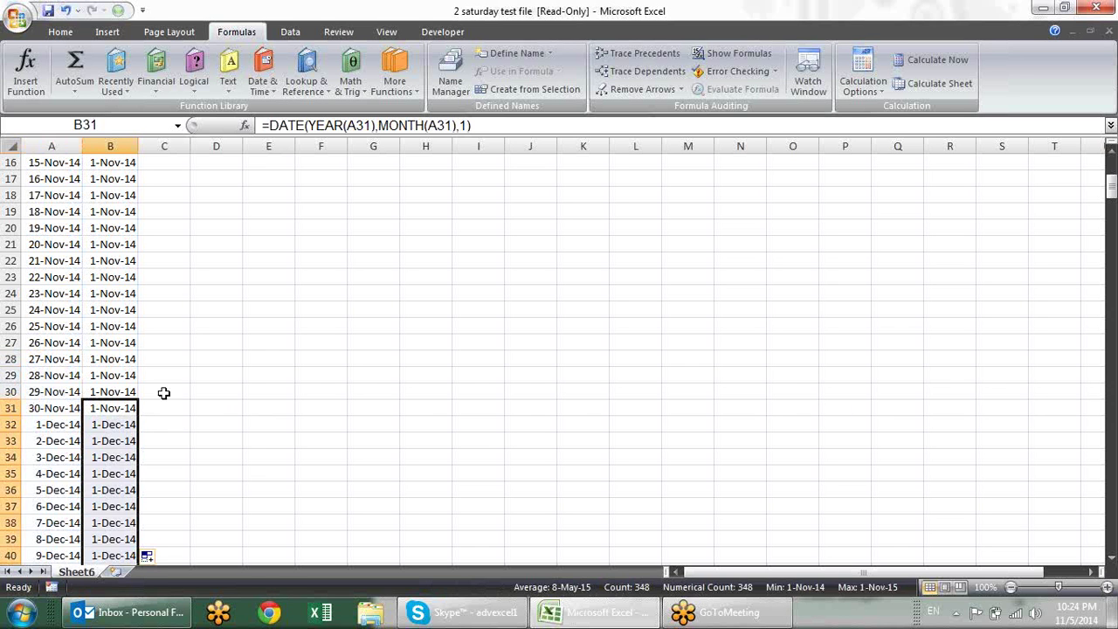
left_click(119, 438)
left_click(98, 490)
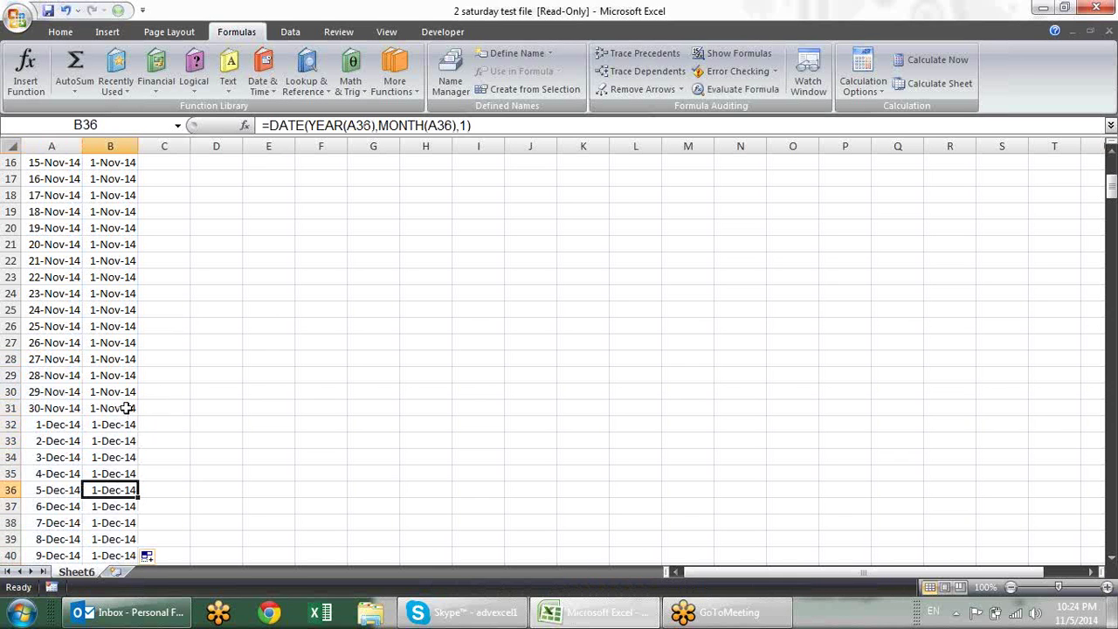
left_click(110, 452)
left_click(111, 437)
left_click(117, 392)
left_click(121, 347)
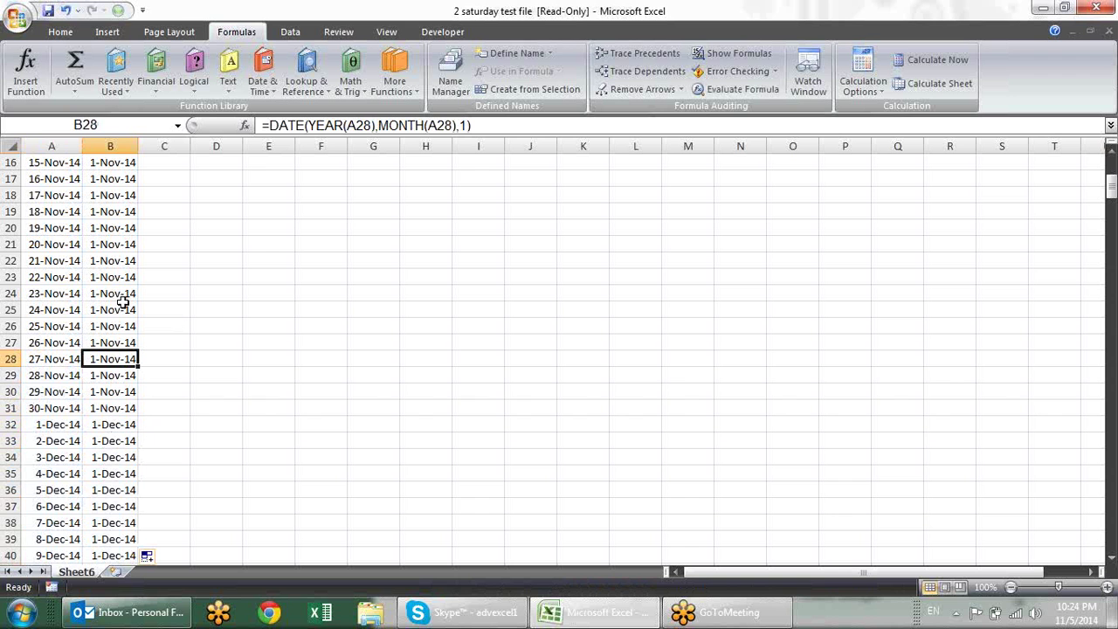
left_click(122, 292)
scroll(123, 195, "up", 4)
scroll(140, 259, "up", 1)
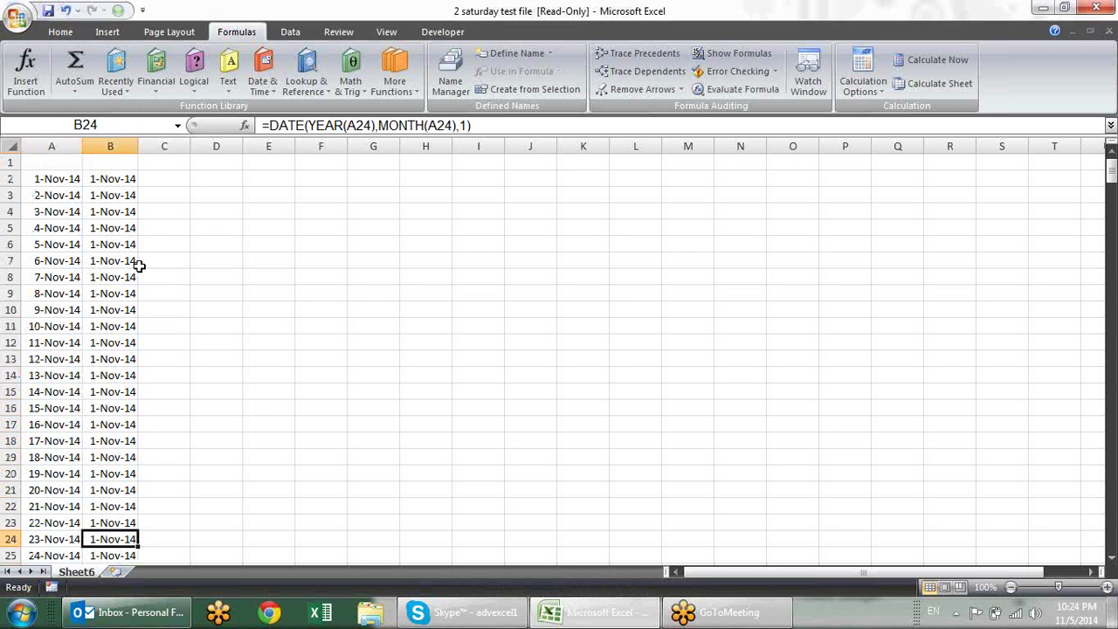
left_click(126, 178)
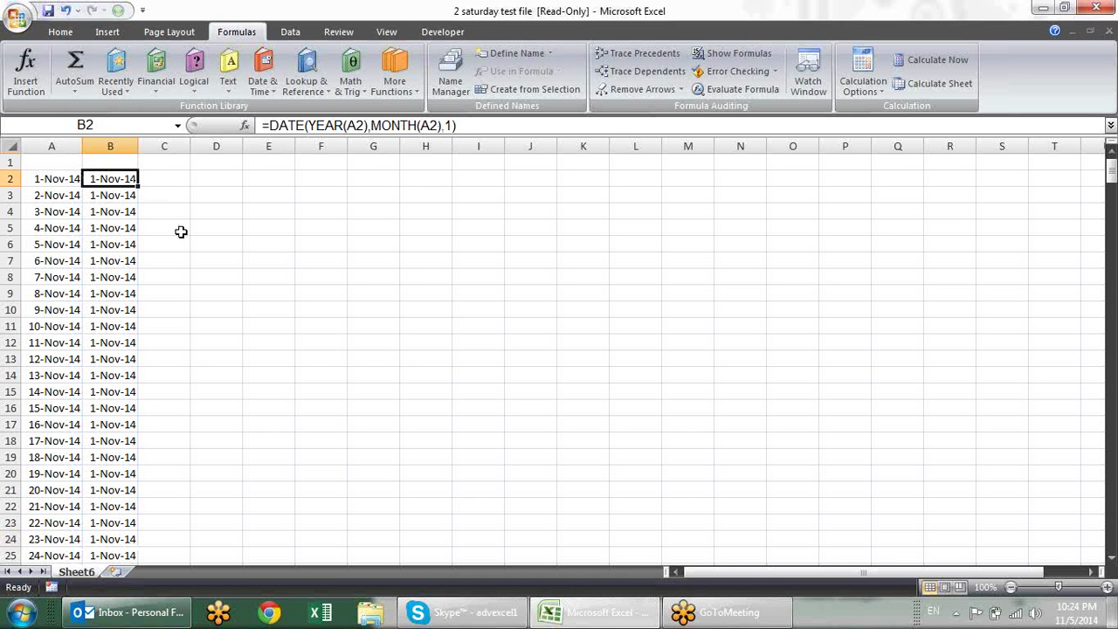
Change B2 to =DATE(YEAR(A2),MONTH(A2),14) and fill it down column B
key("F2")
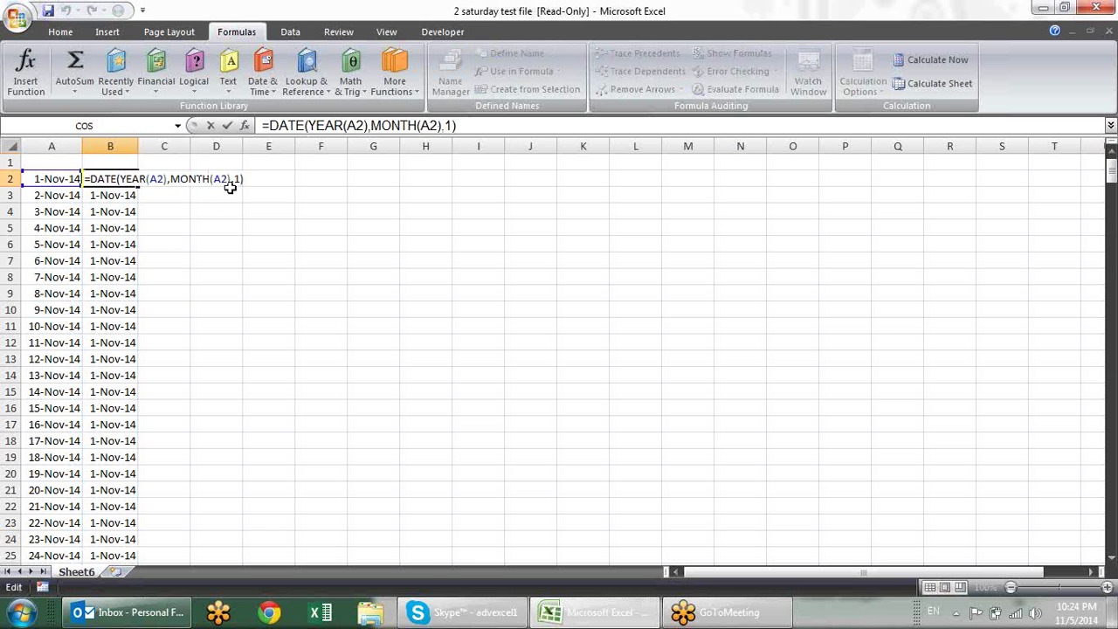
left_click(240, 179)
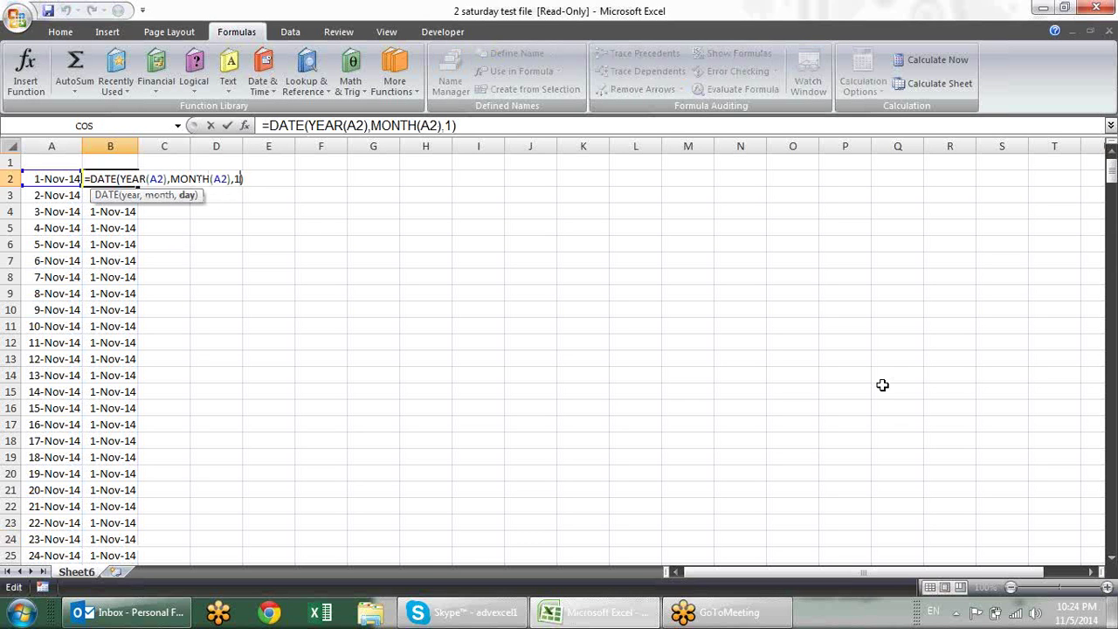
type("4")
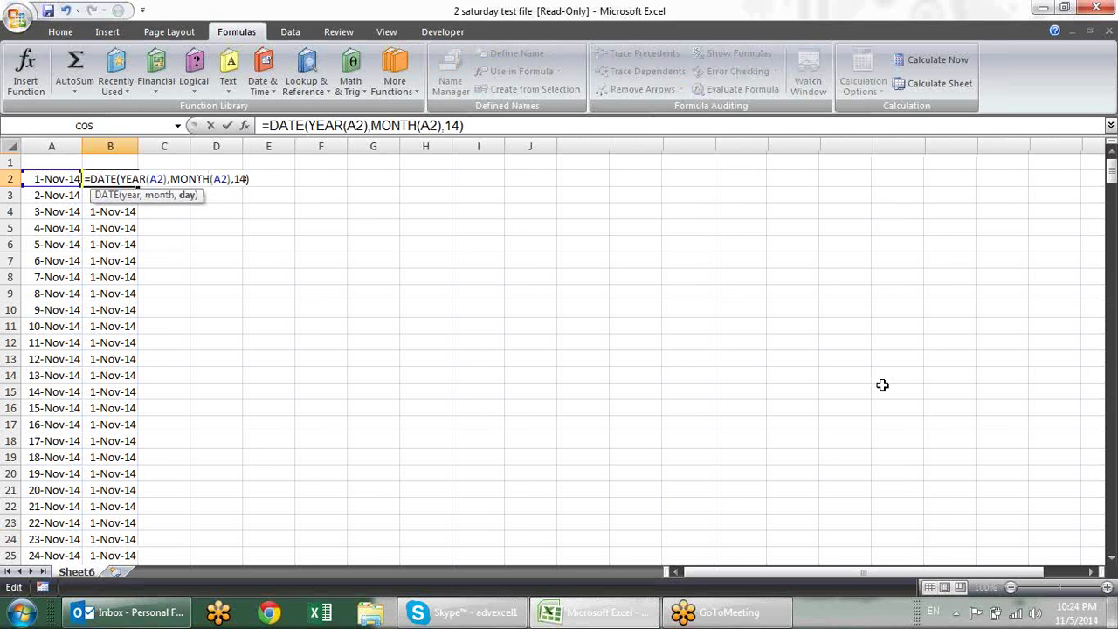
key("Return")
left_click(112, 178)
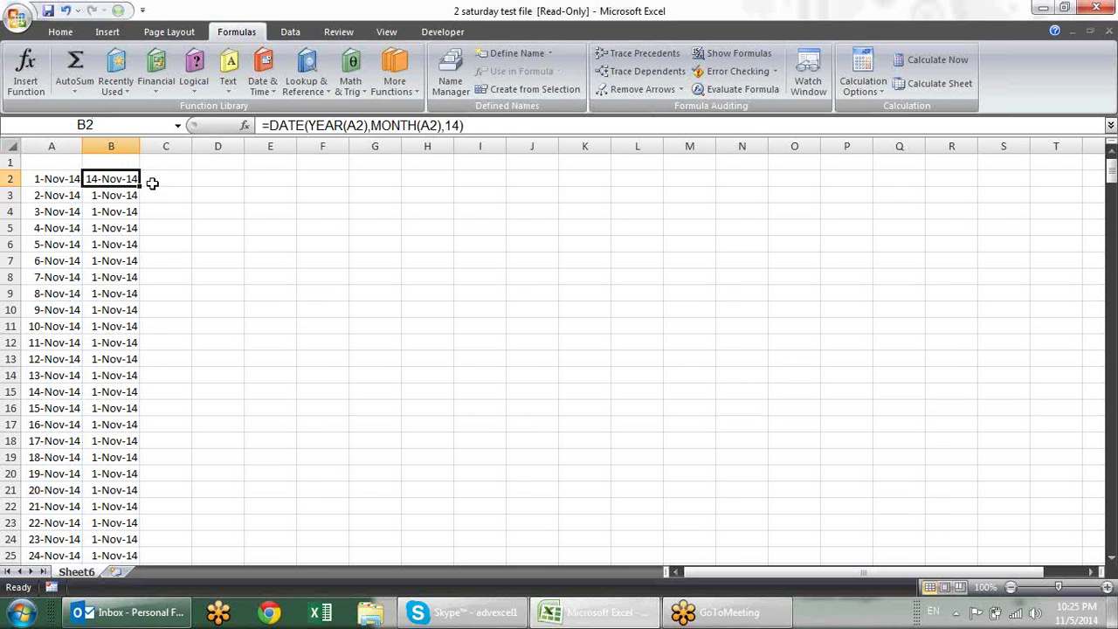
left_click_drag(140, 184, 140, 185)
double_click(140, 185)
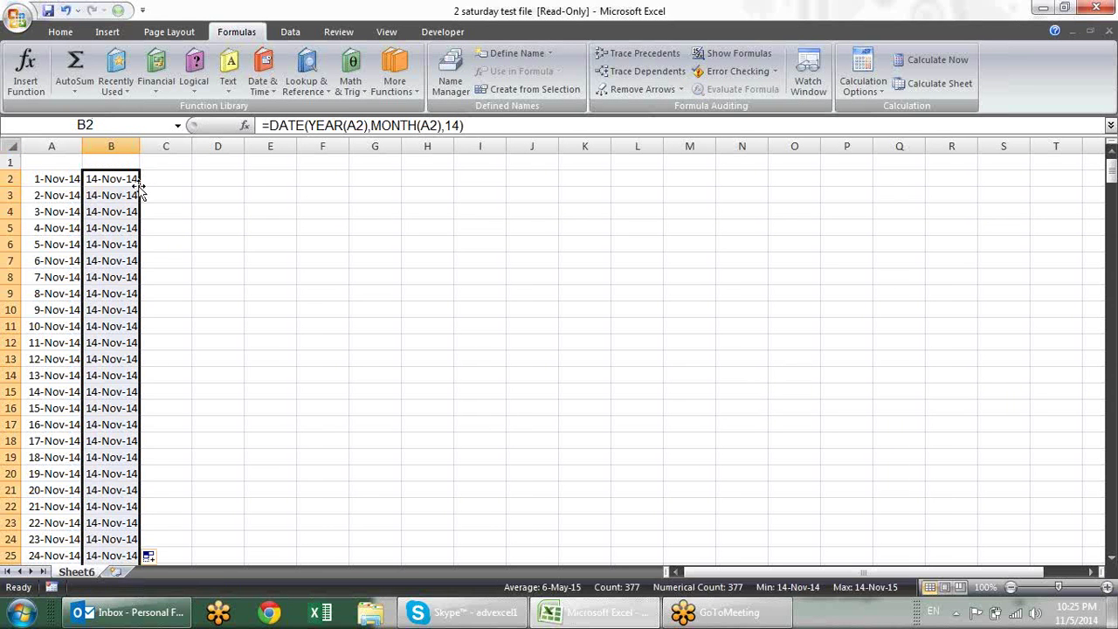
left_click(192, 226)
Compare the A2 and A5 dates with their 14-Nov-14 results in column B
left_click(76, 227)
left_click(131, 229)
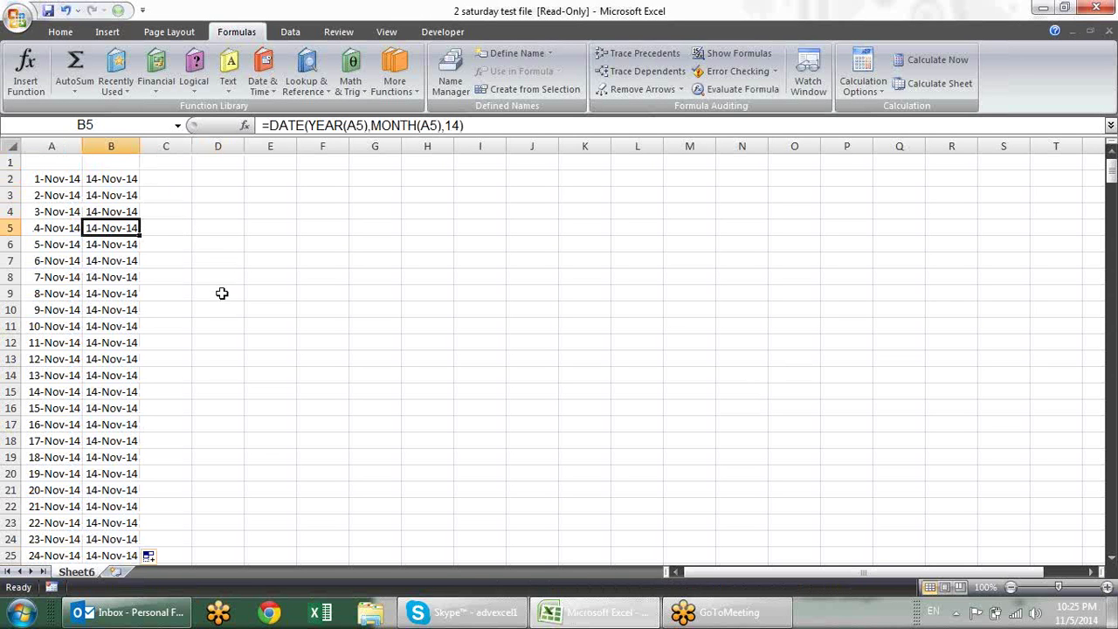
left_click(168, 180)
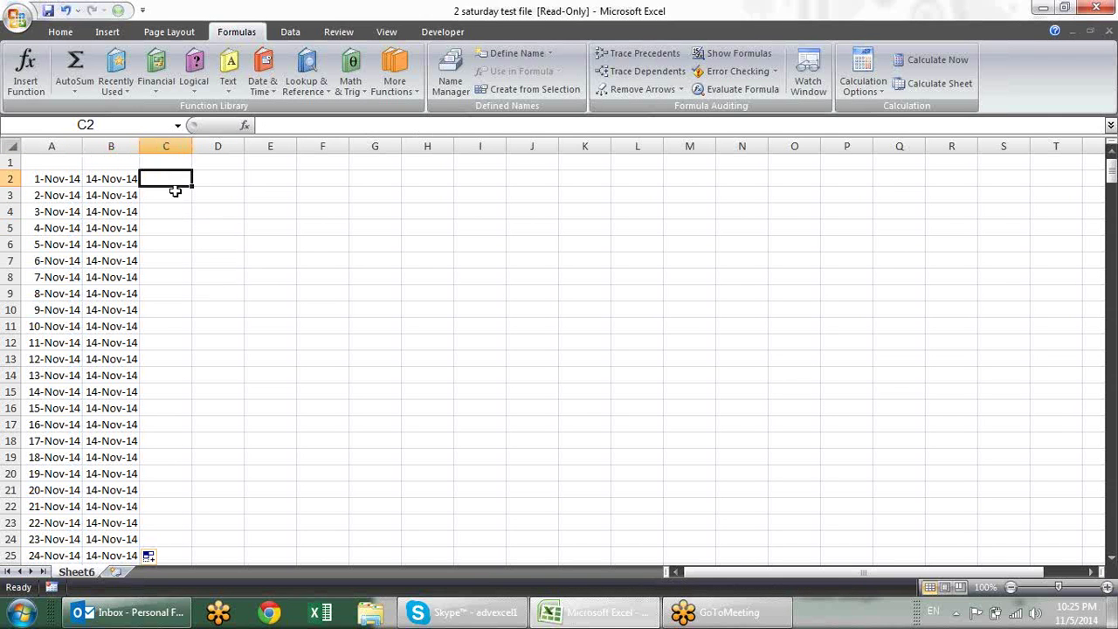
left_click(128, 179)
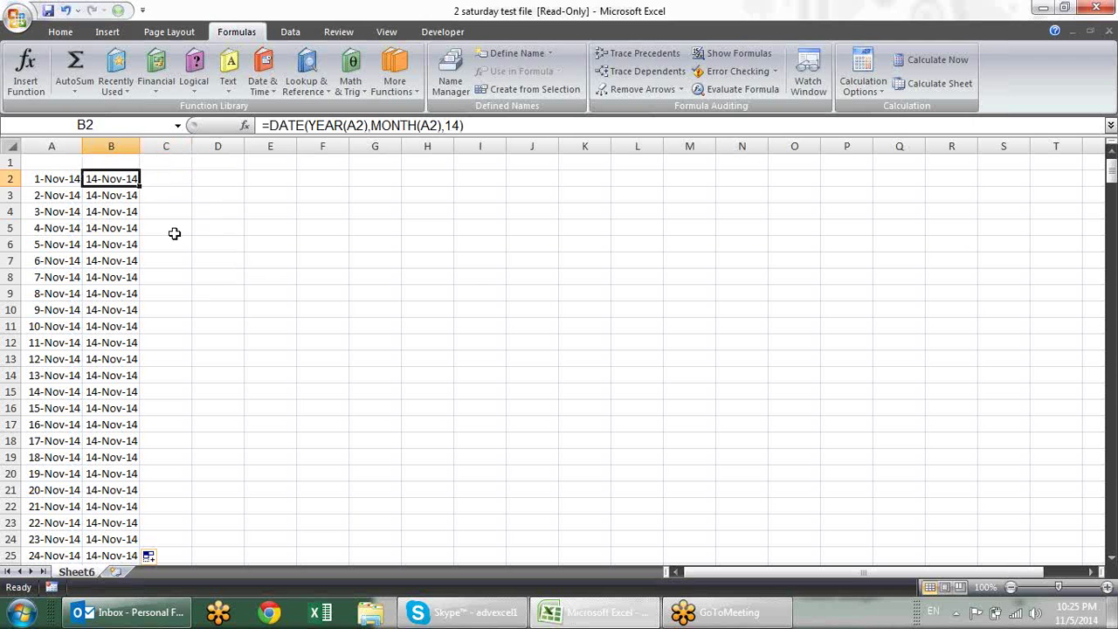
left_click(67, 179)
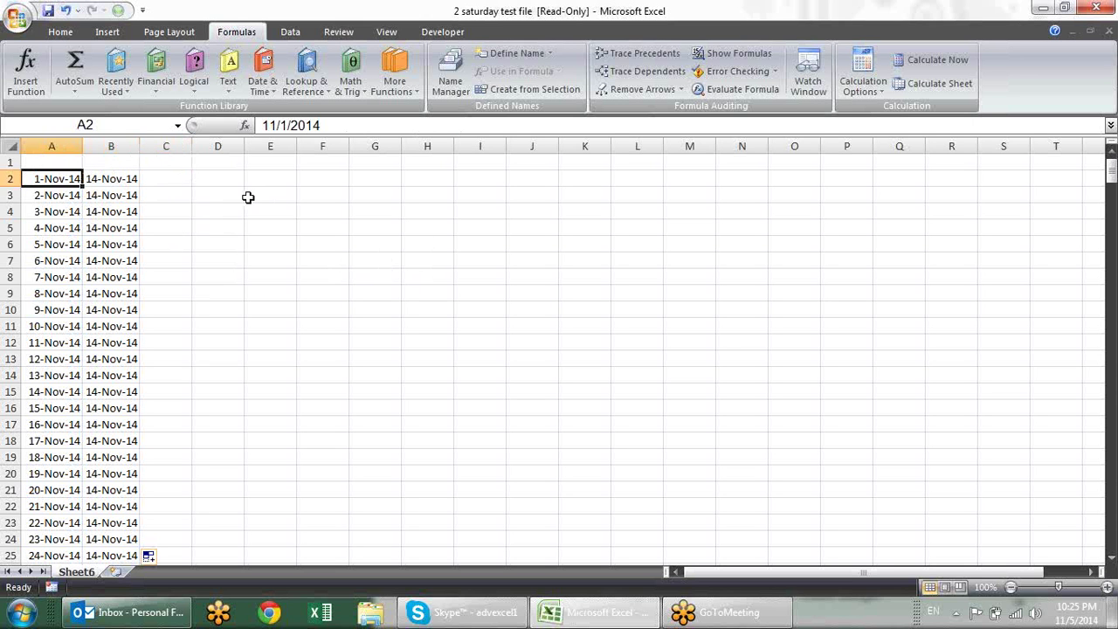
left_click(120, 178)
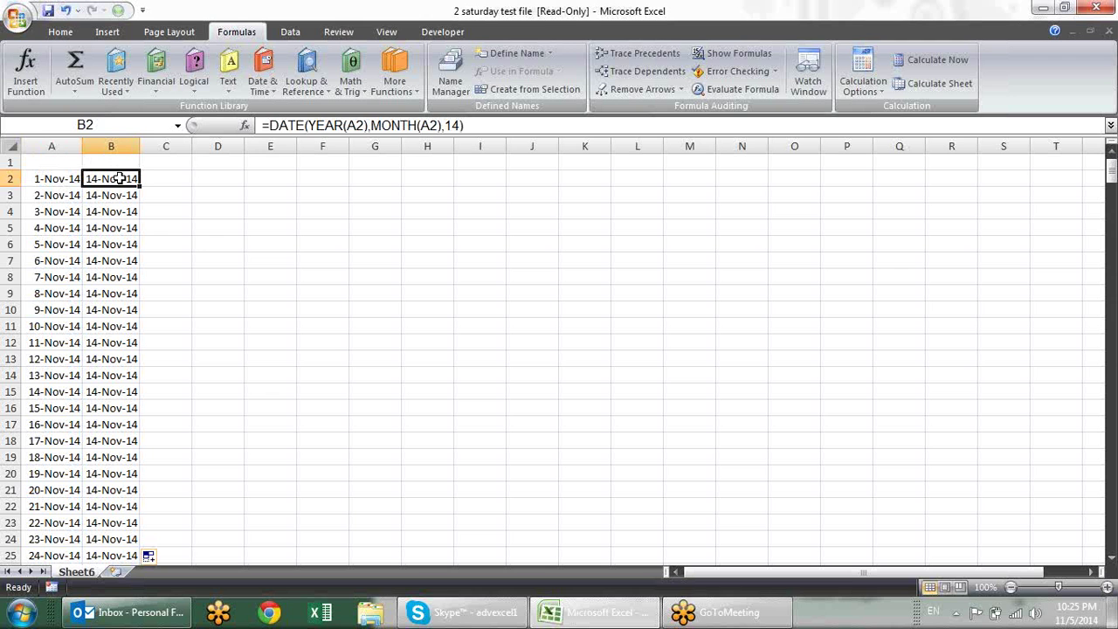
left_click(64, 182)
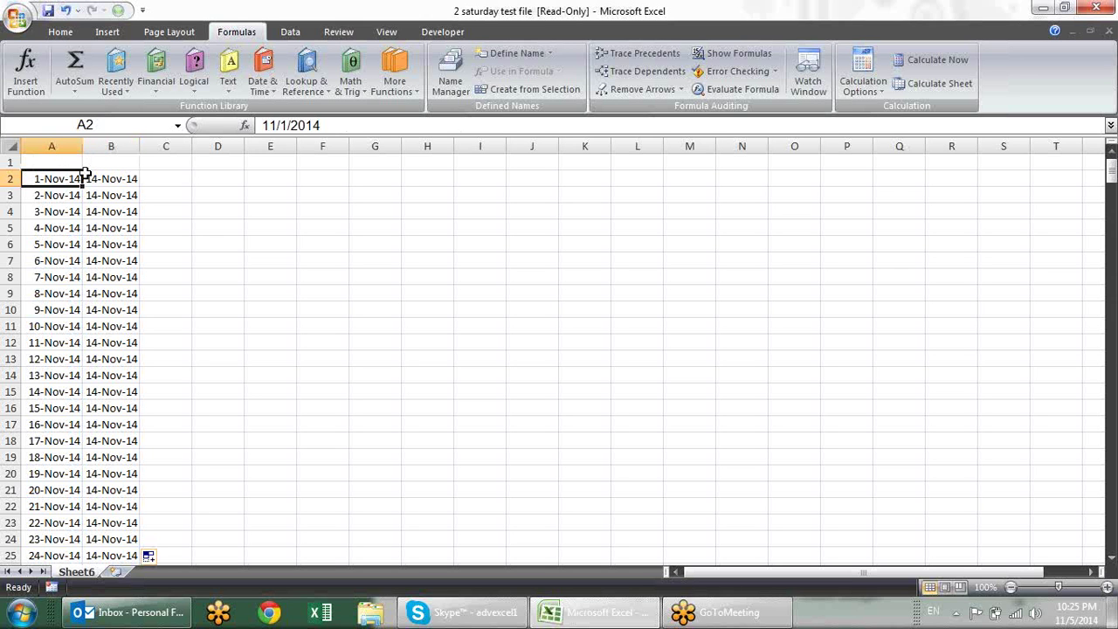
left_click(172, 175)
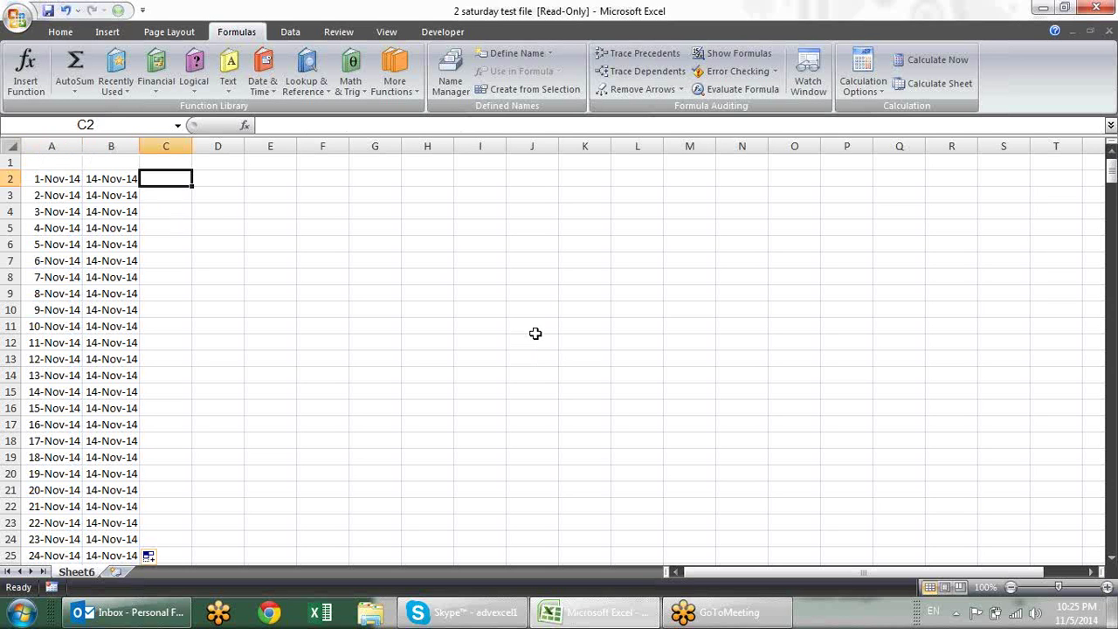
Enter =WEEKDAY(A2) in C2, returning 7 for 1-Nov-14
type("=we")
key("Tab")
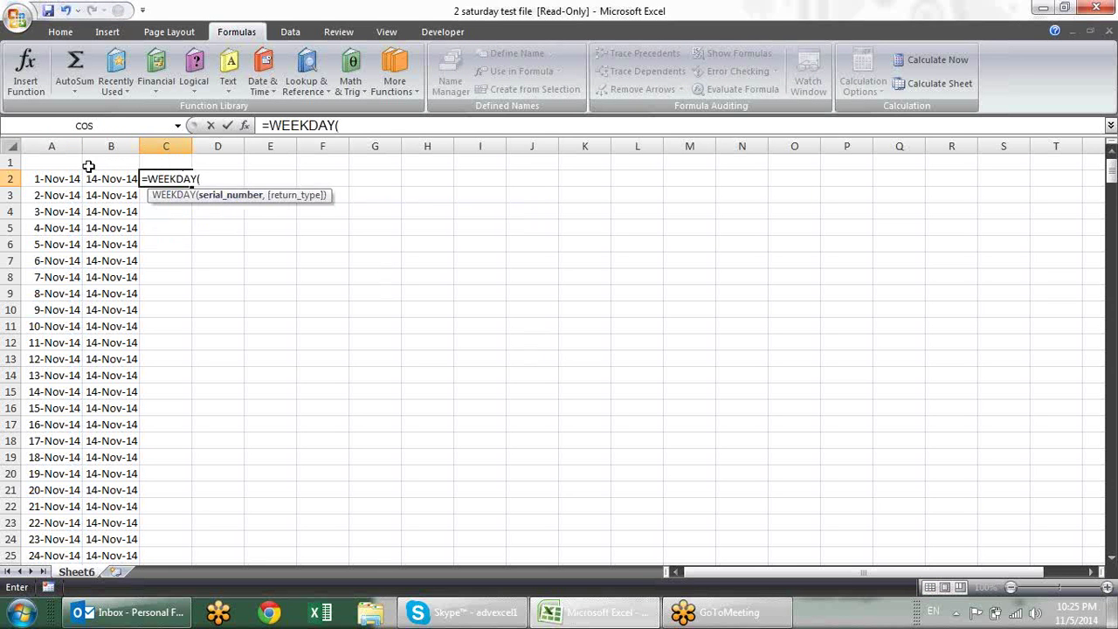
left_click(59, 180)
type(")")
key("Return")
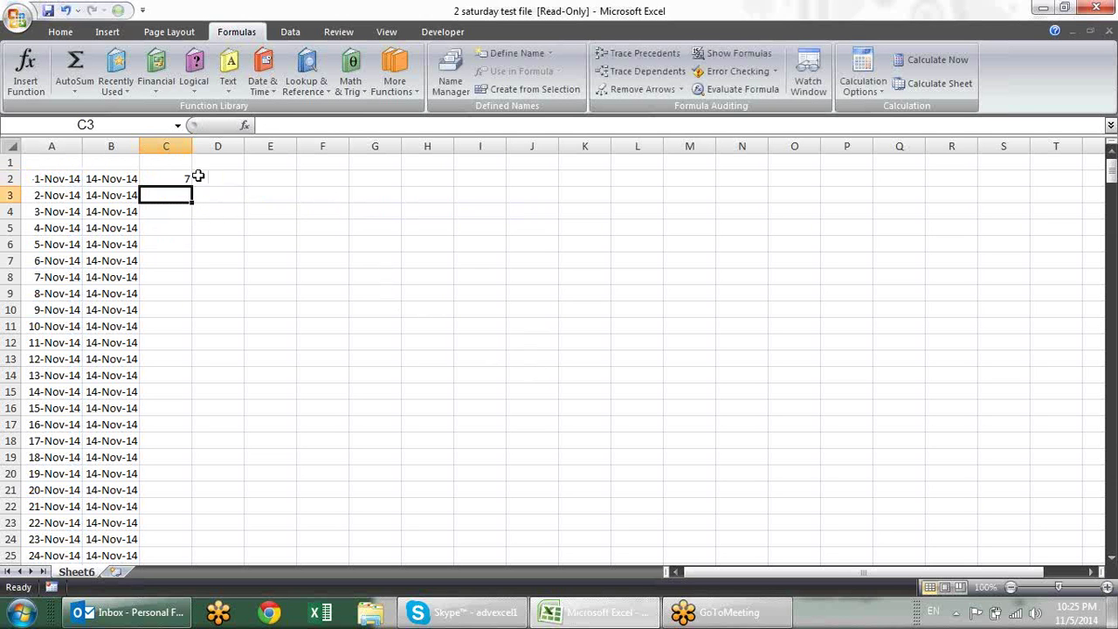
left_click(183, 179)
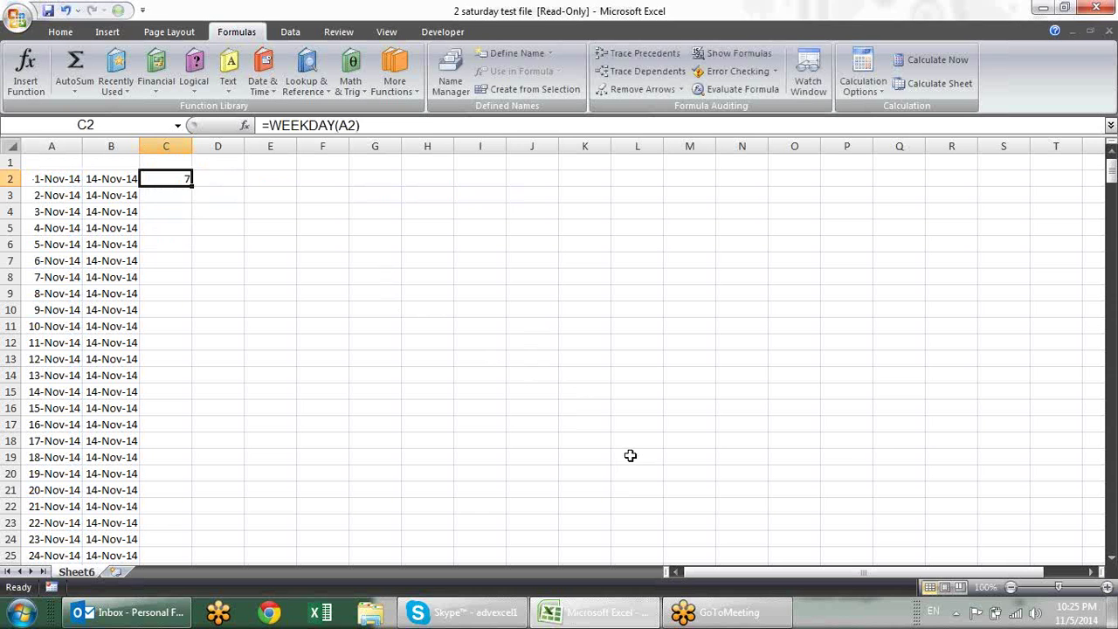
Confirm in the system calendar that 1 Nov 2014 is a Saturday, then review B2 and C2
left_click(1077, 614)
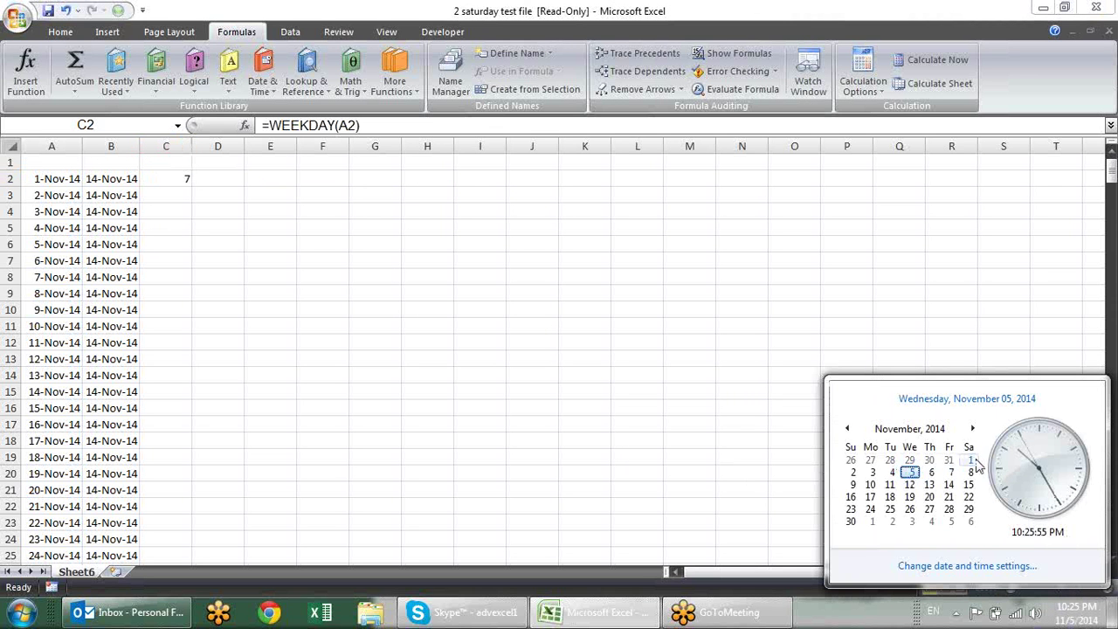
left_click(430, 316)
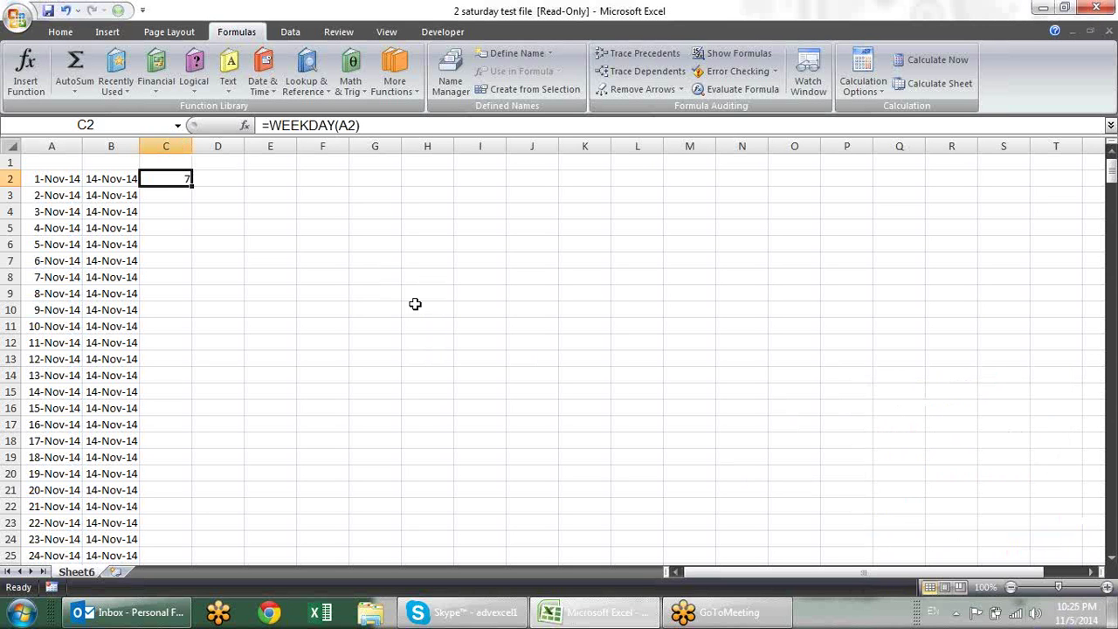
left_click(130, 178)
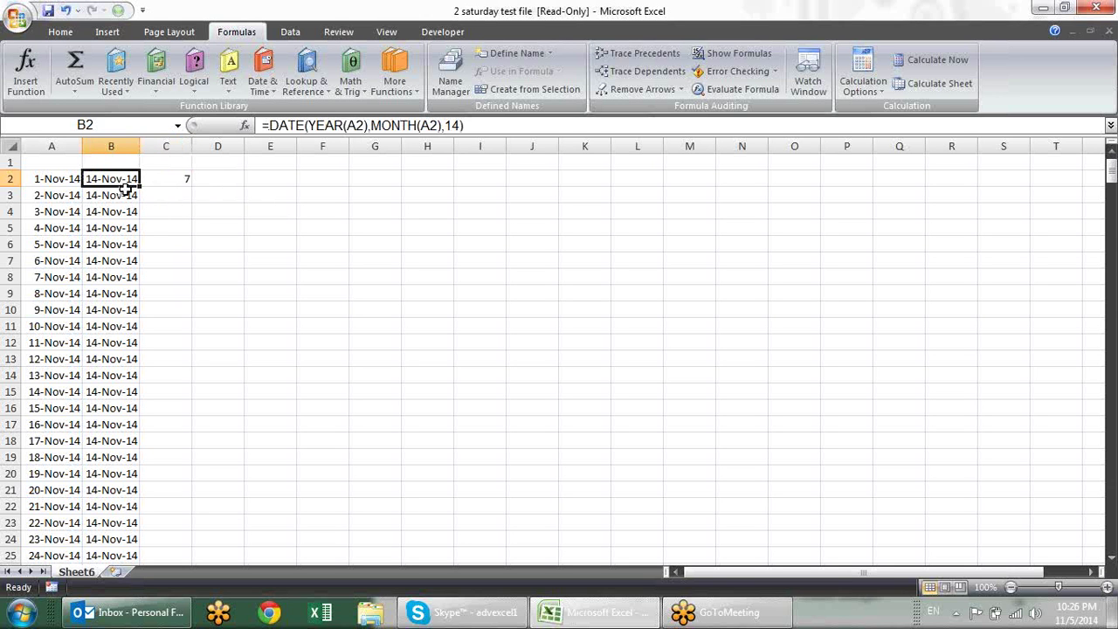
left_click(174, 180)
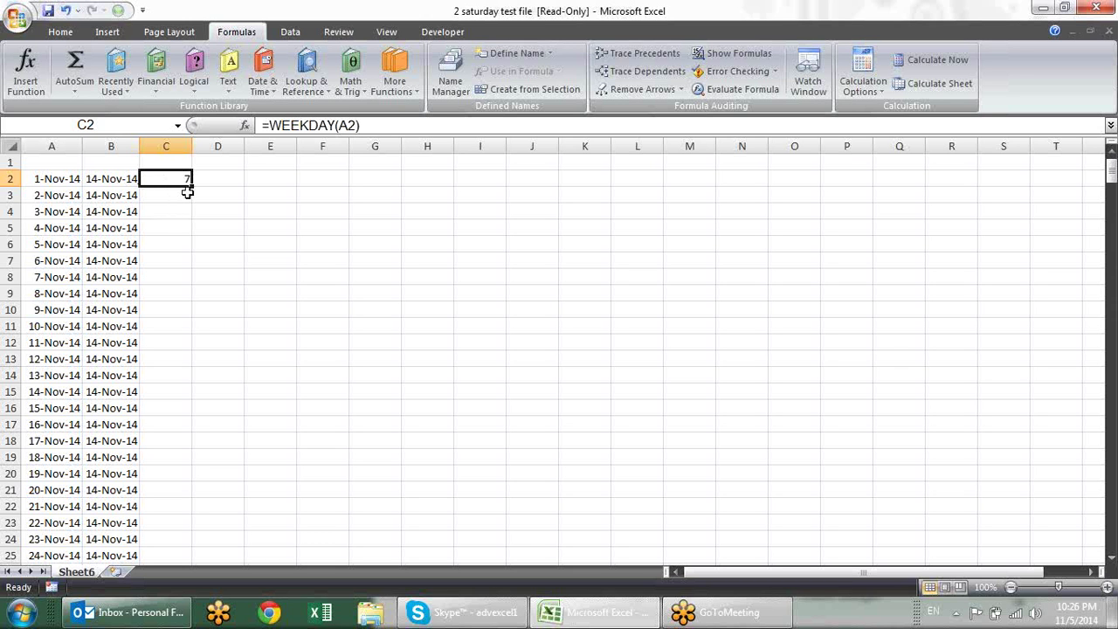
left_click(112, 176)
left_click(172, 176)
left_click(125, 179)
left_click(195, 178)
left_click(185, 178)
Build =B2-C2+1 in D2 so it shows 8-Nov-14
left_click(229, 179)
type("=")
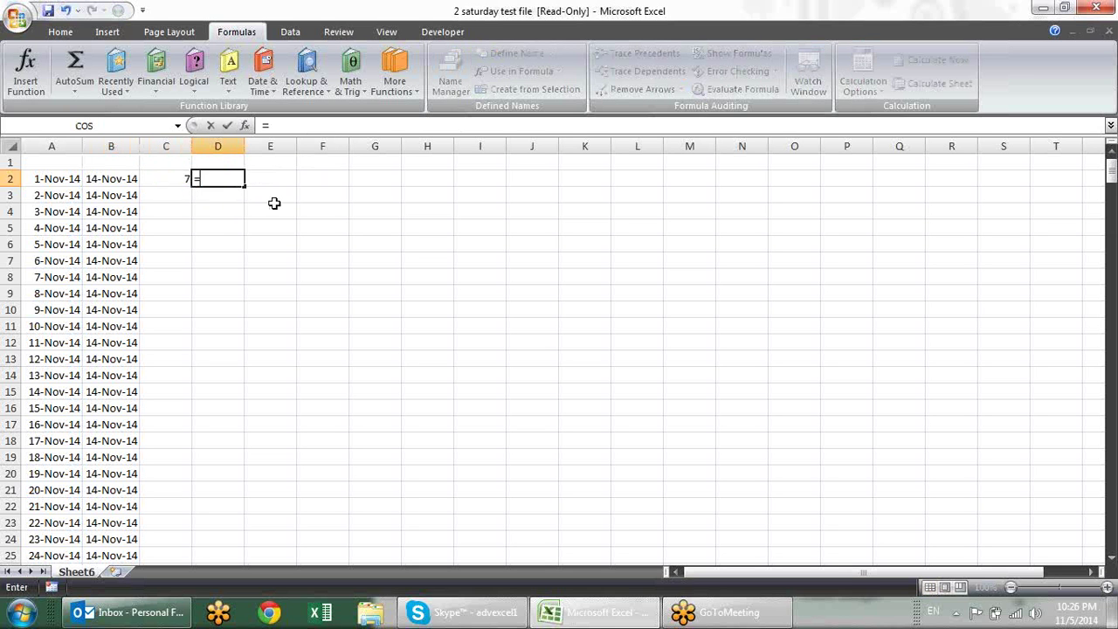
key("Left")
key("Left")
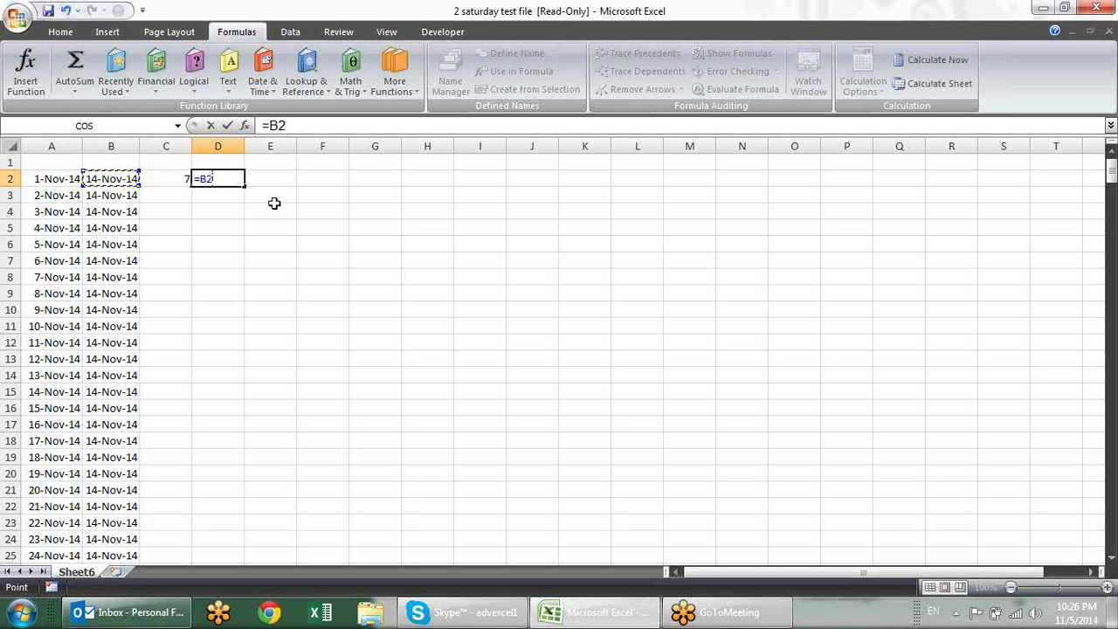
type("-")
left_click(177, 179)
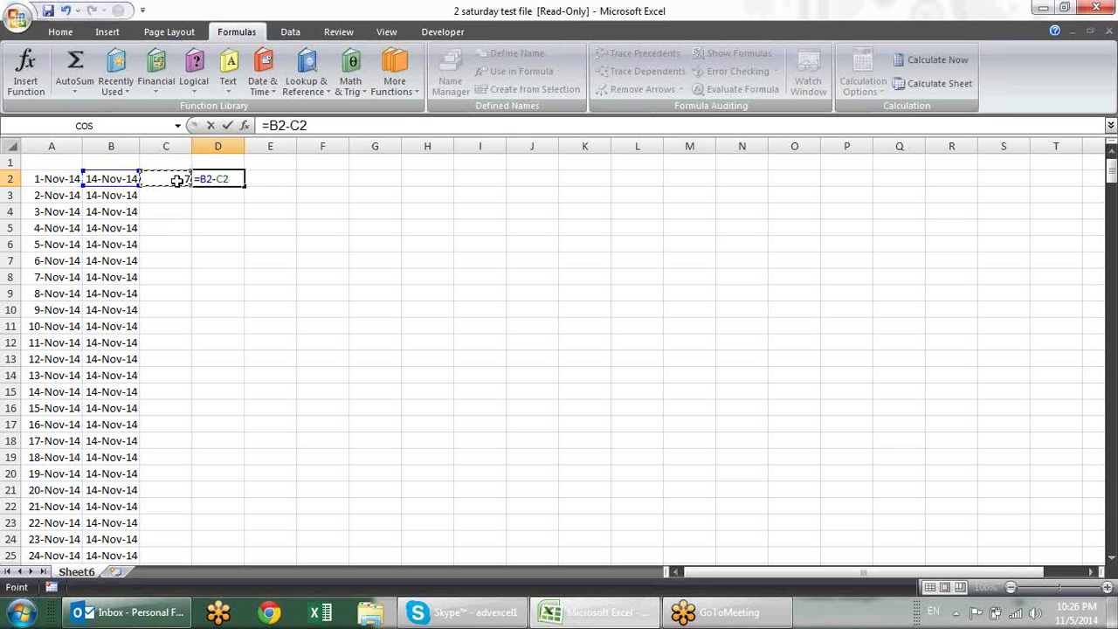
key("Return")
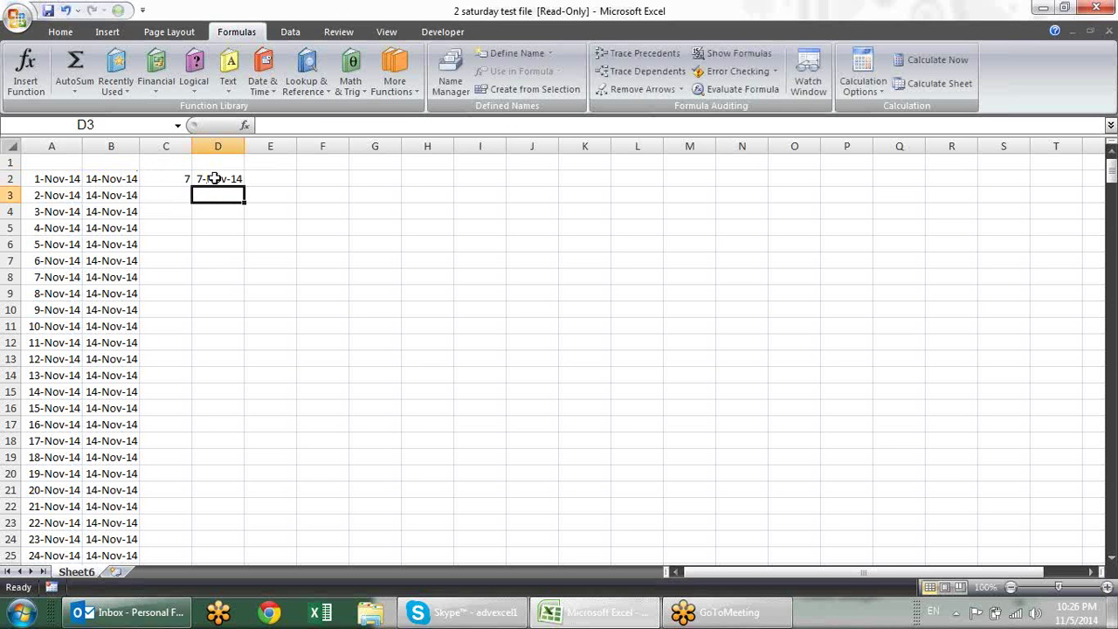
left_click(219, 180)
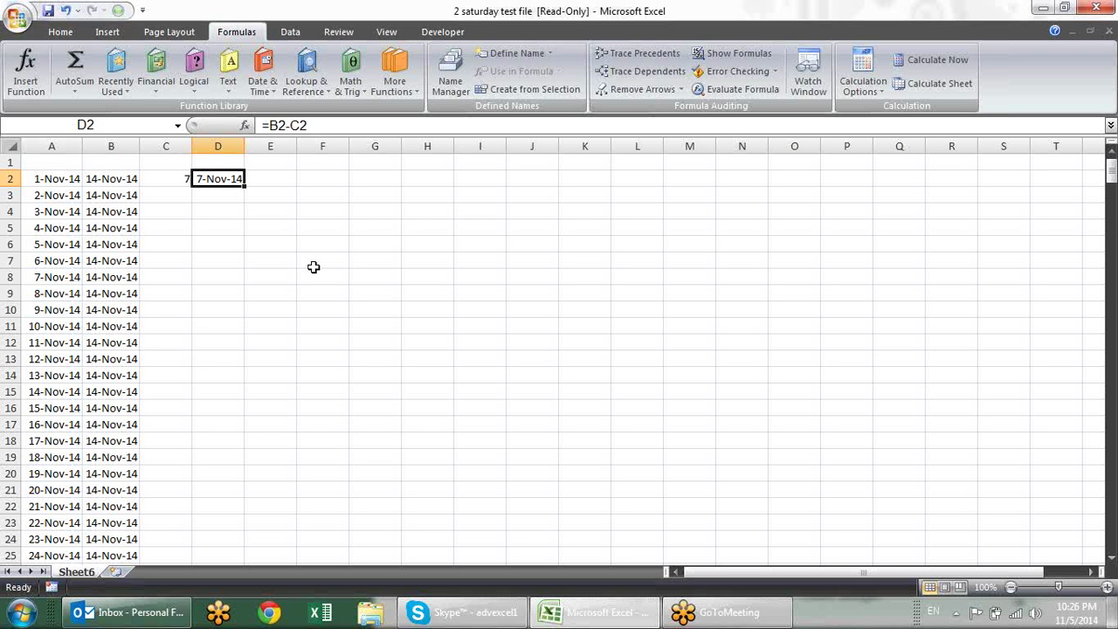
key("F2")
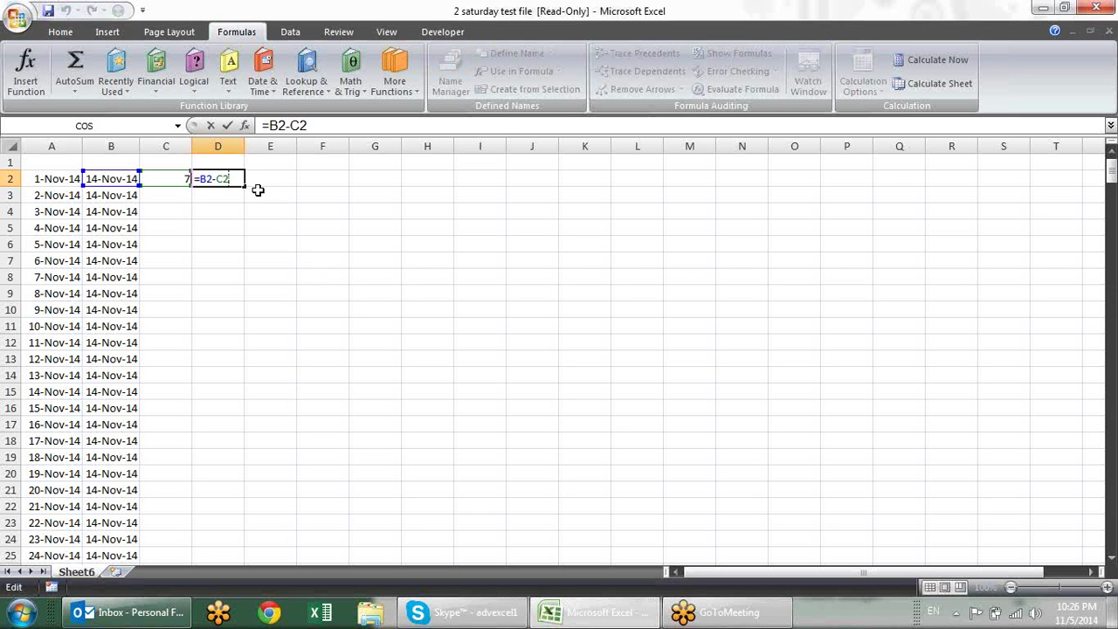
type("+1")
key("Return")
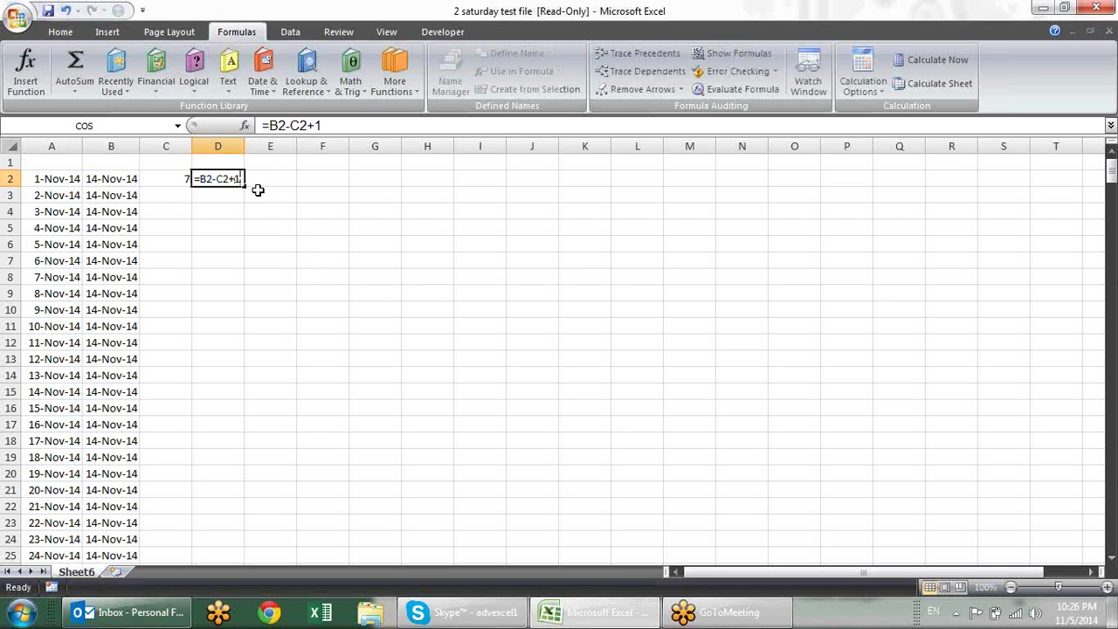
left_click(237, 177)
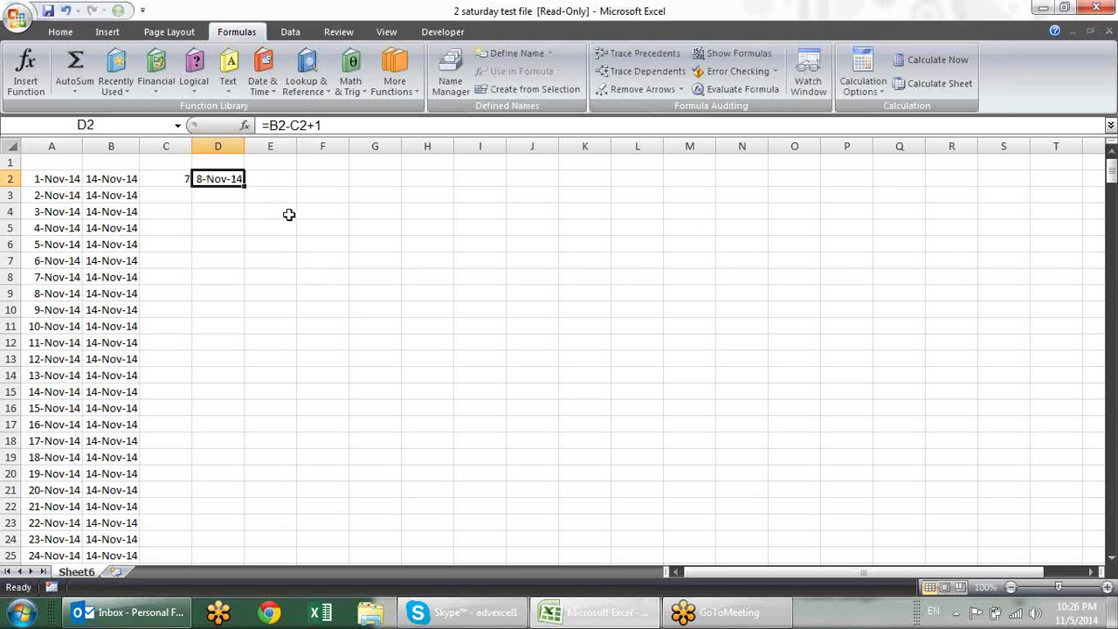
left_click(186, 178)
Fill the WEEKDAY formula down column C, then copy the DATE expression from B2's formula
double_click(190, 186)
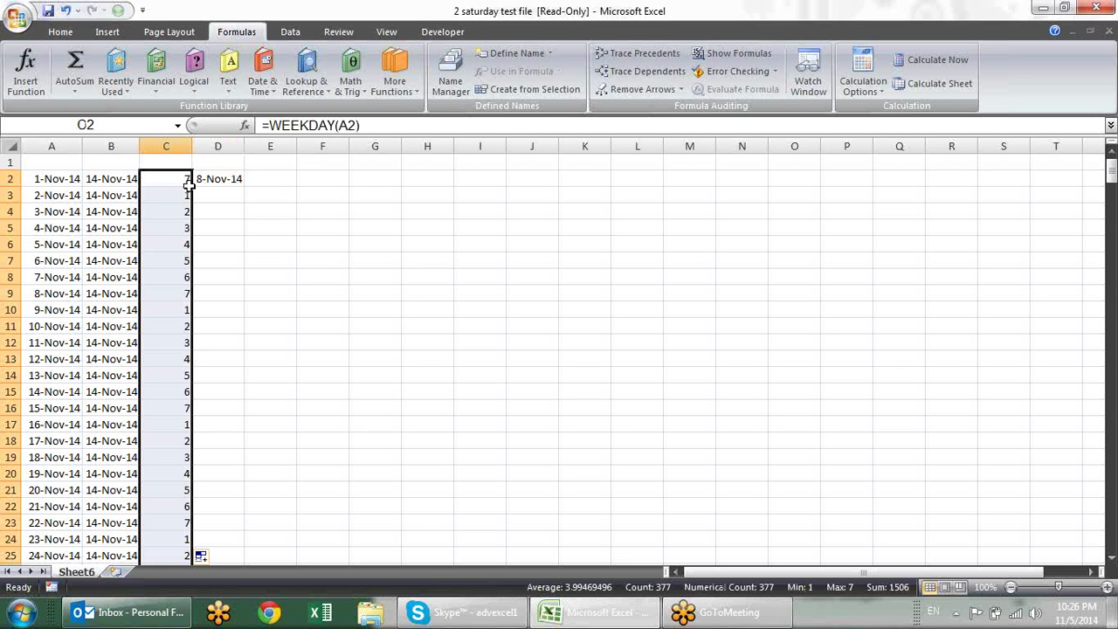
left_click(188, 181)
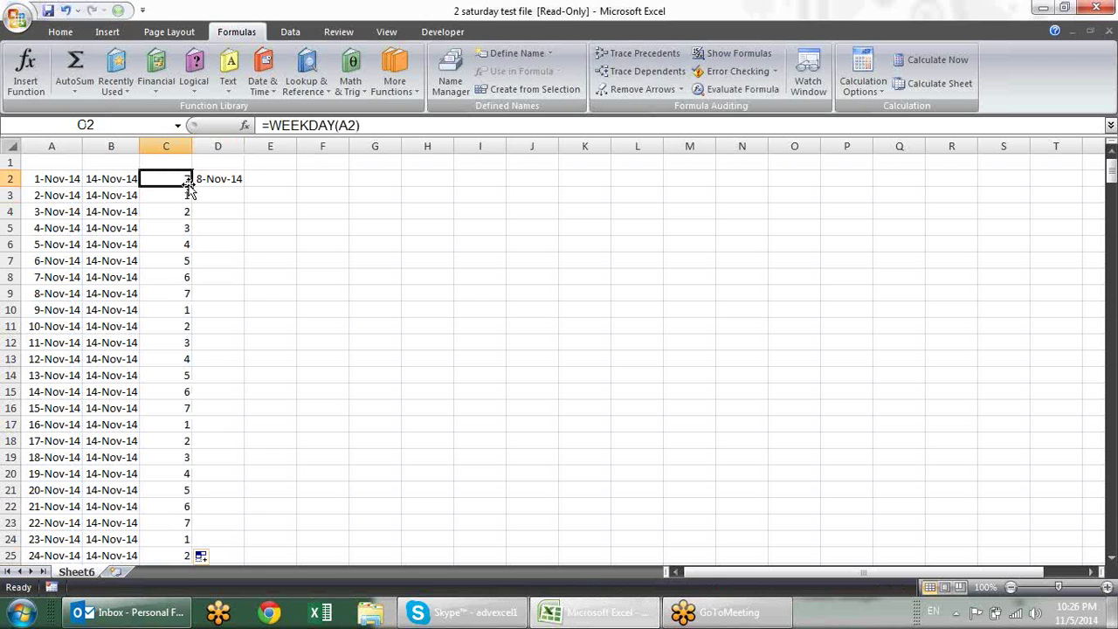
key("F2")
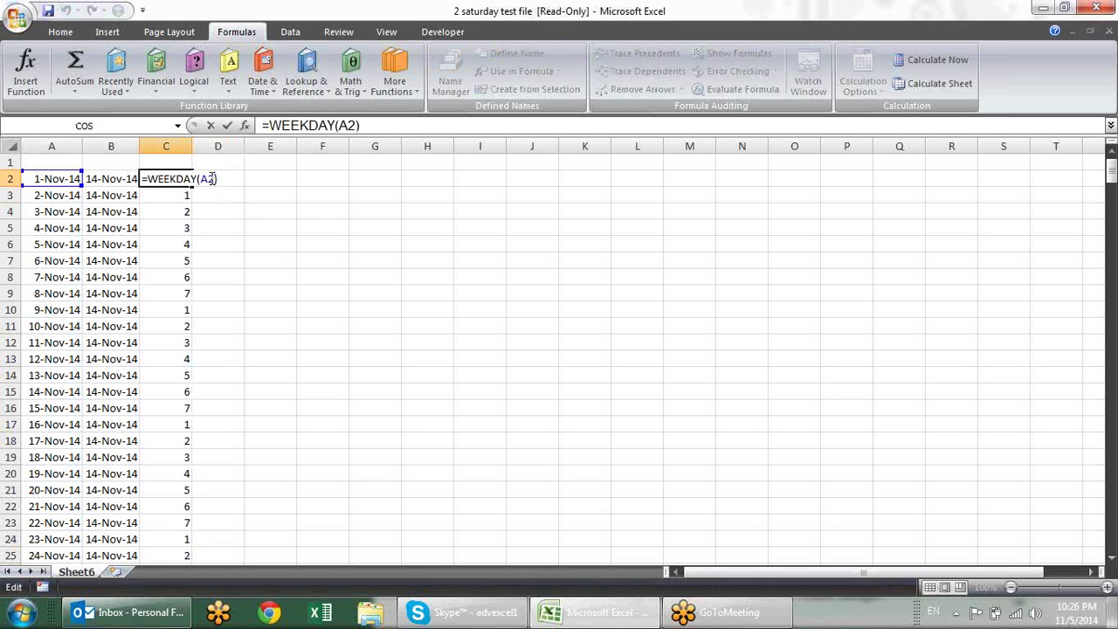
left_click(211, 178)
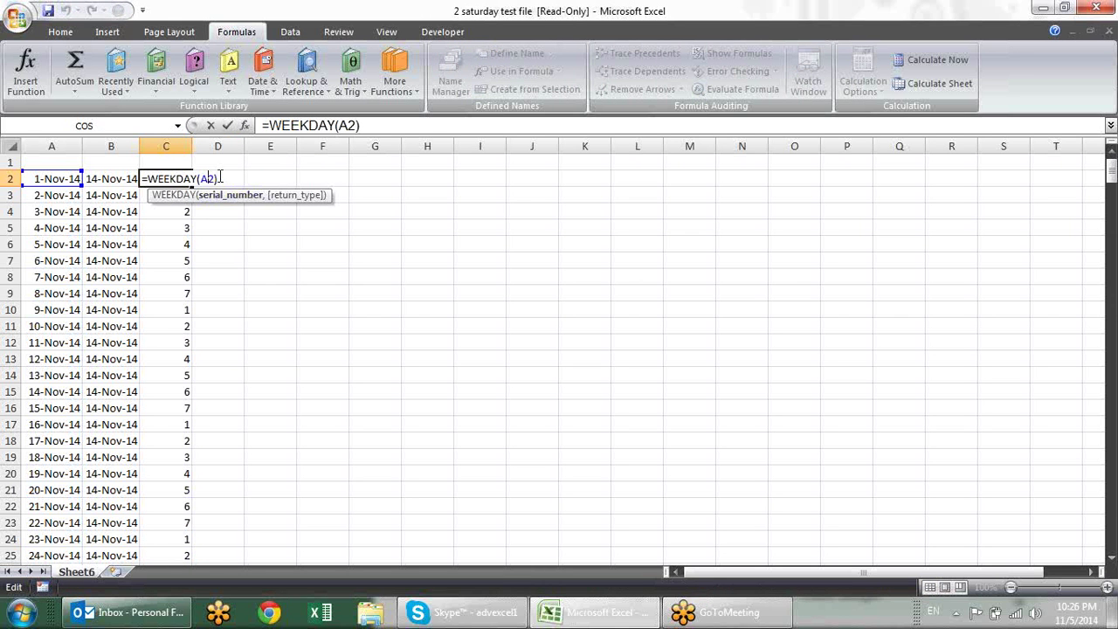
key("Escape")
left_click(107, 179)
key("F2")
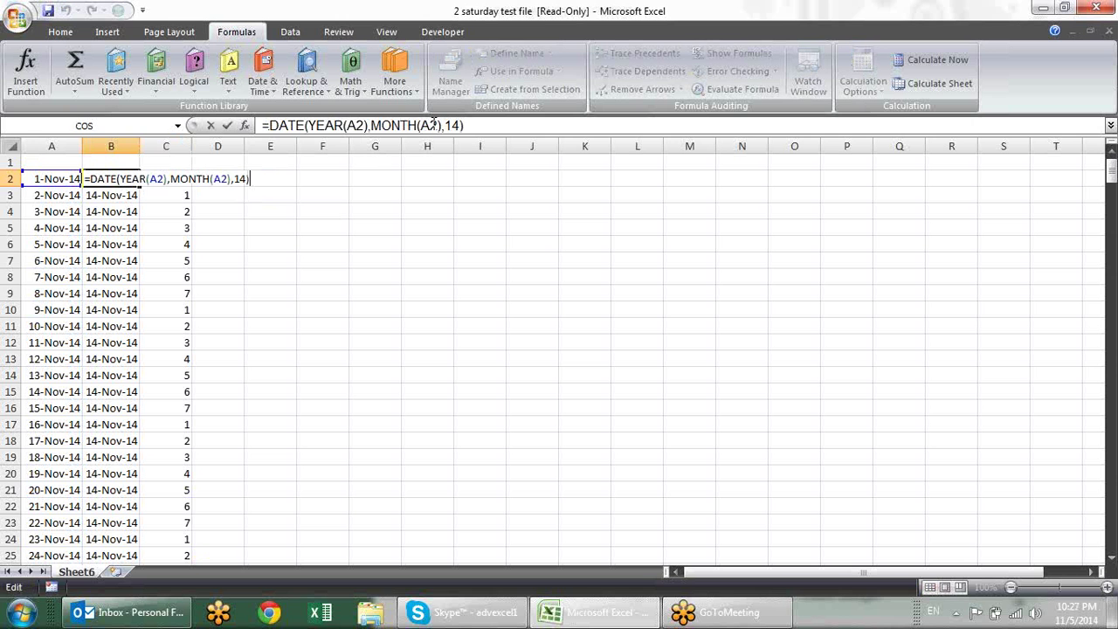
left_click_drag(471, 126, 271, 126)
key("ctrl+c")
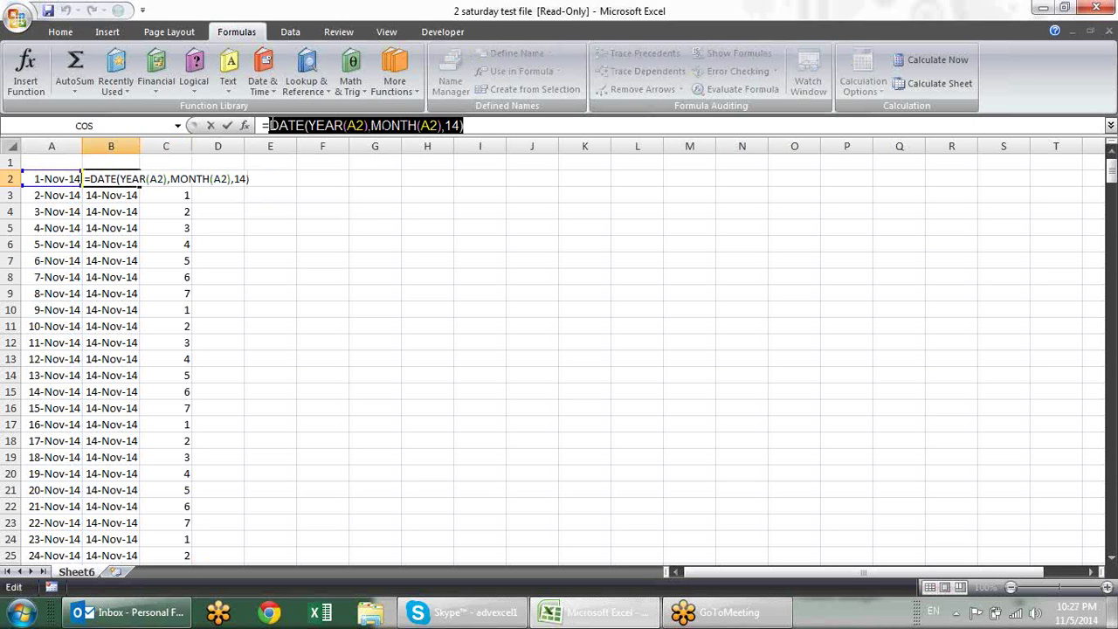
key("Escape")
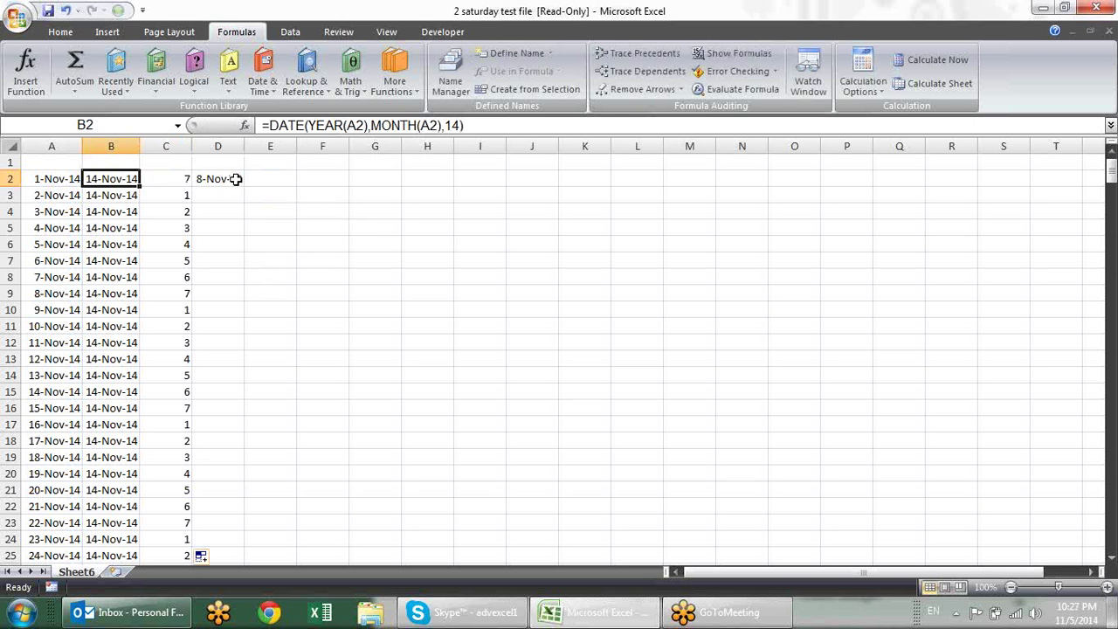
Rewrite C2 as =WEEKDAY(DATE(YEAR(A2),MONTH(A2),1)) and fill it down column C
double_click(180, 174)
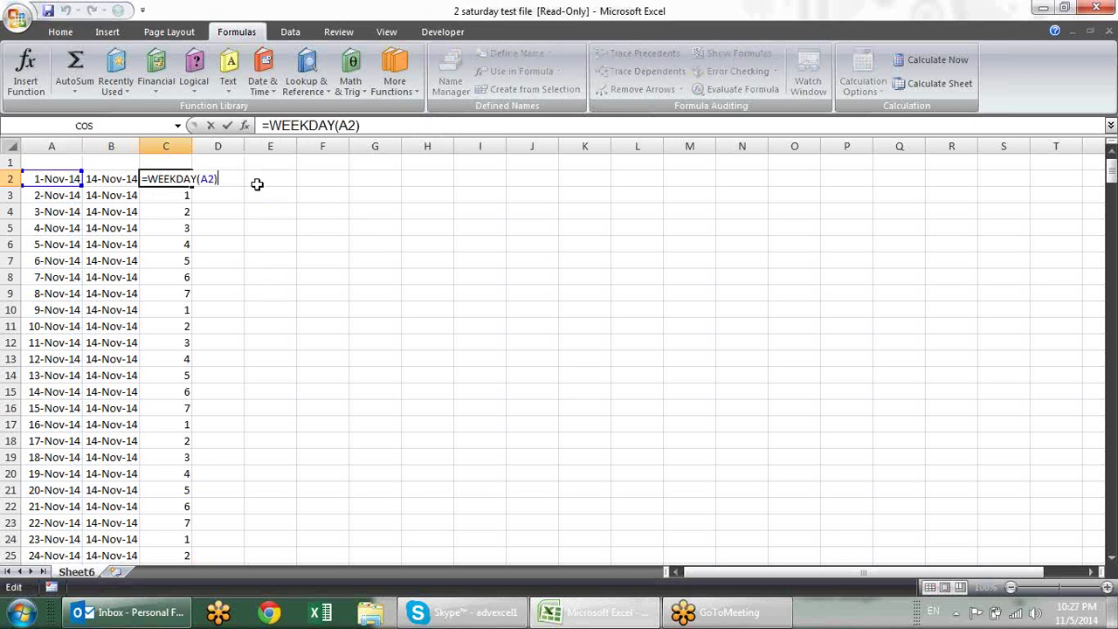
double_click(210, 178)
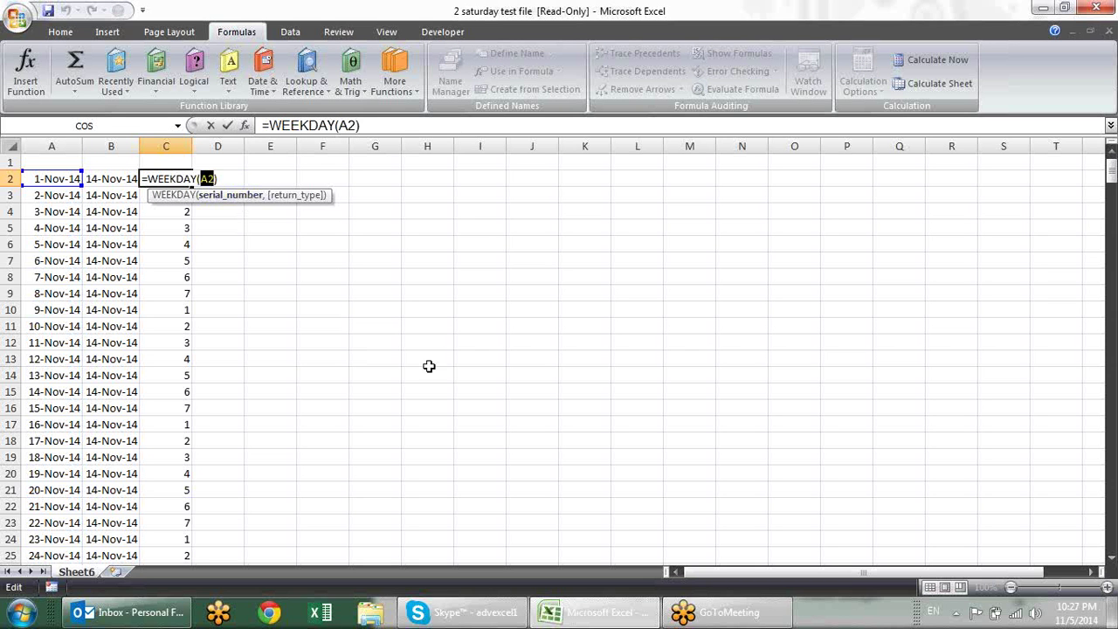
key("ctrl+v")
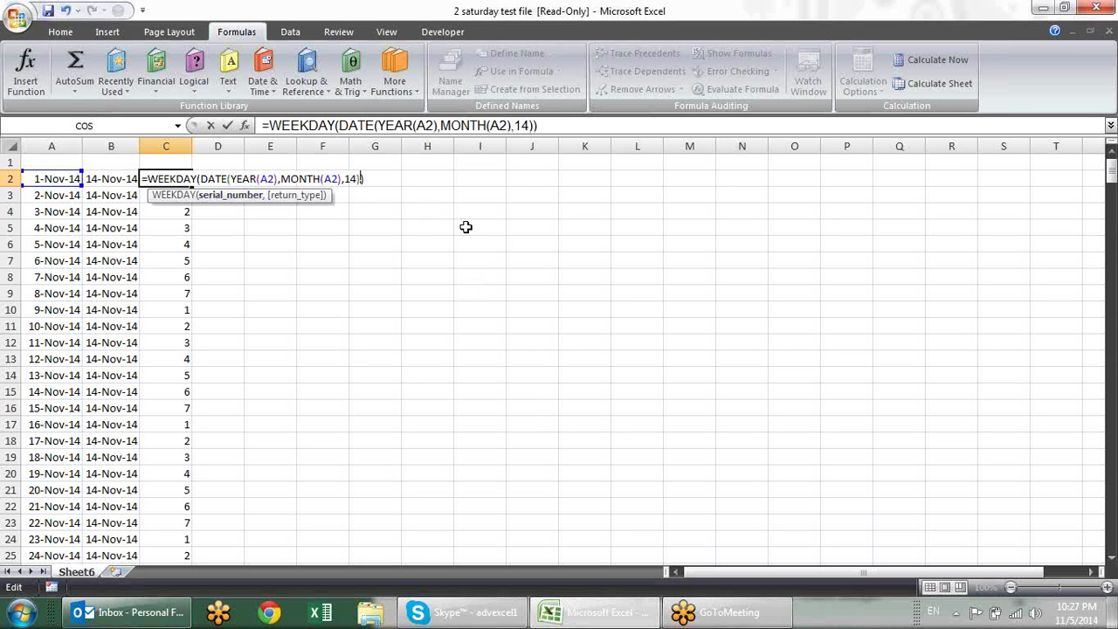
left_click(356, 180)
key("BackSpace")
key("BackSpace")
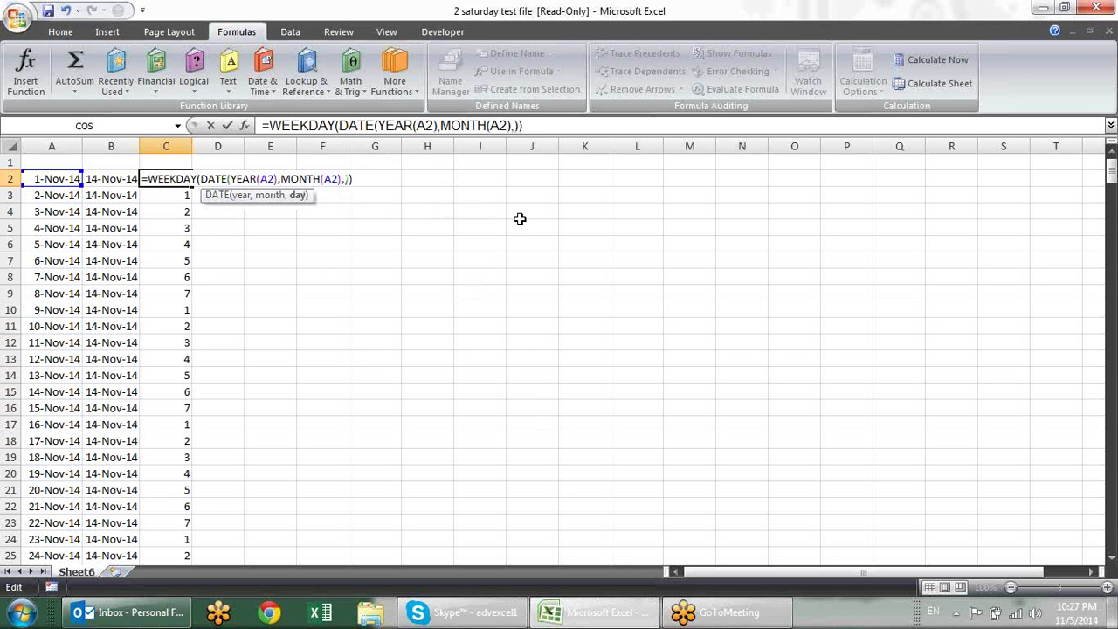
type("1")
key("Return")
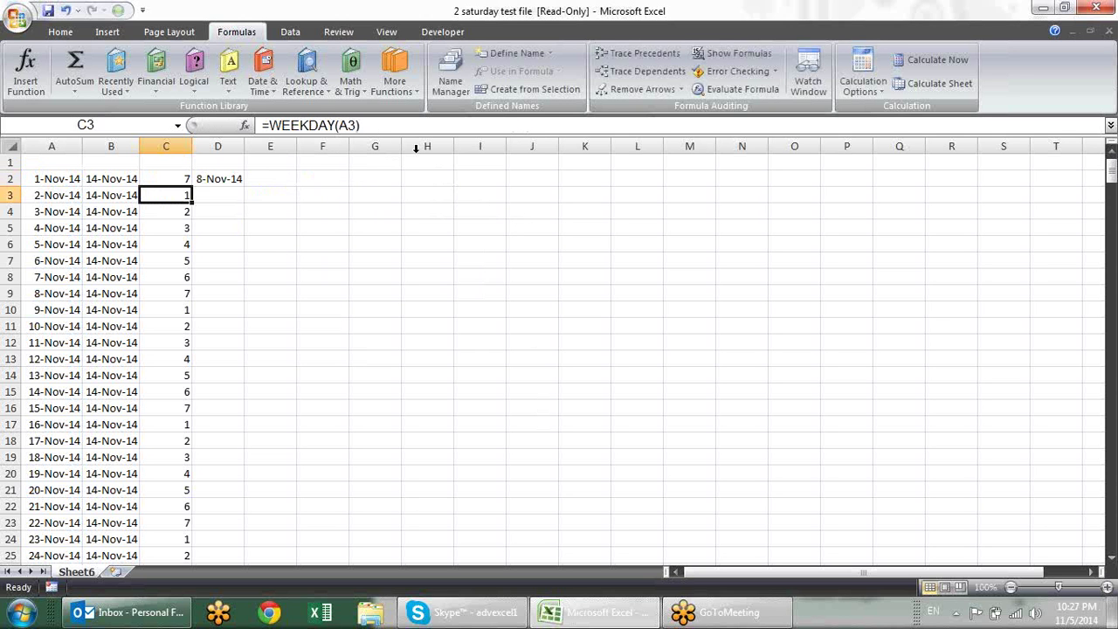
left_click(189, 179)
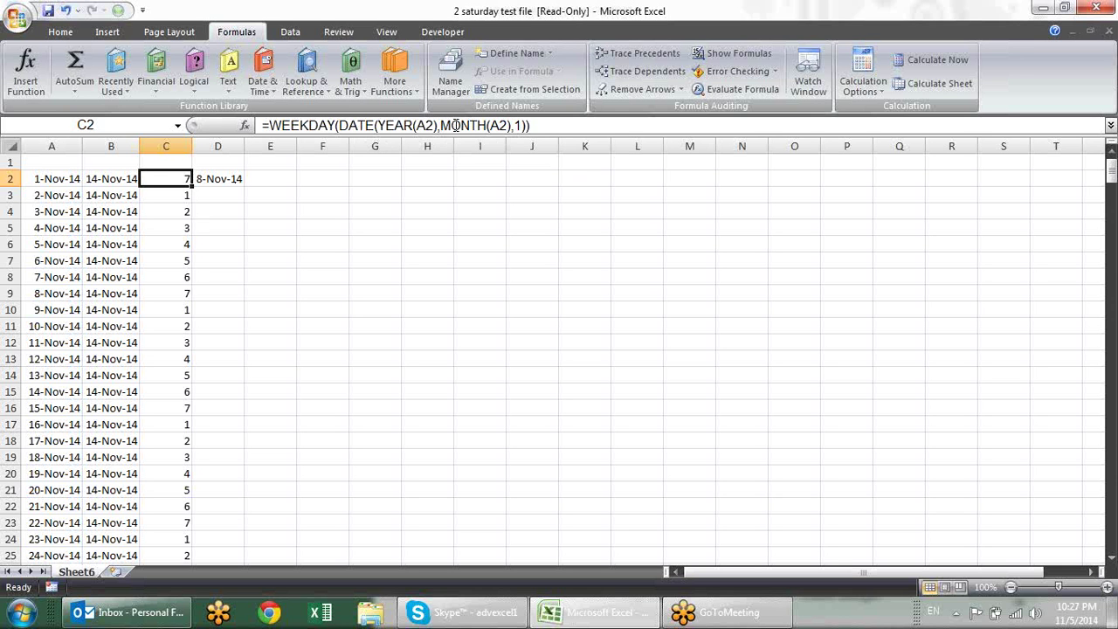
left_click(521, 125)
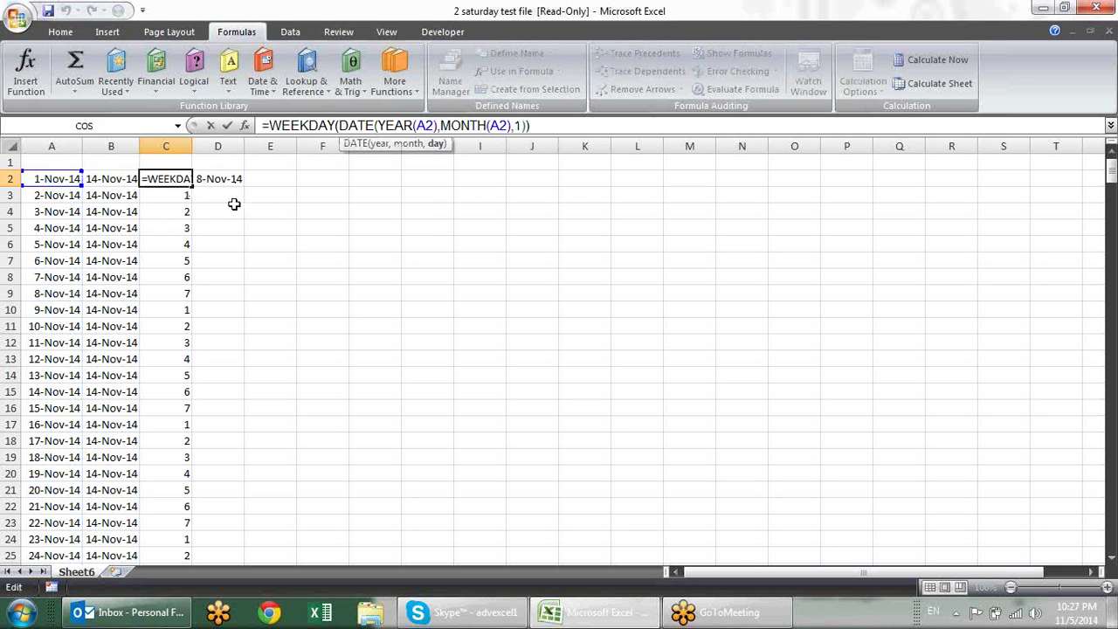
key("Escape")
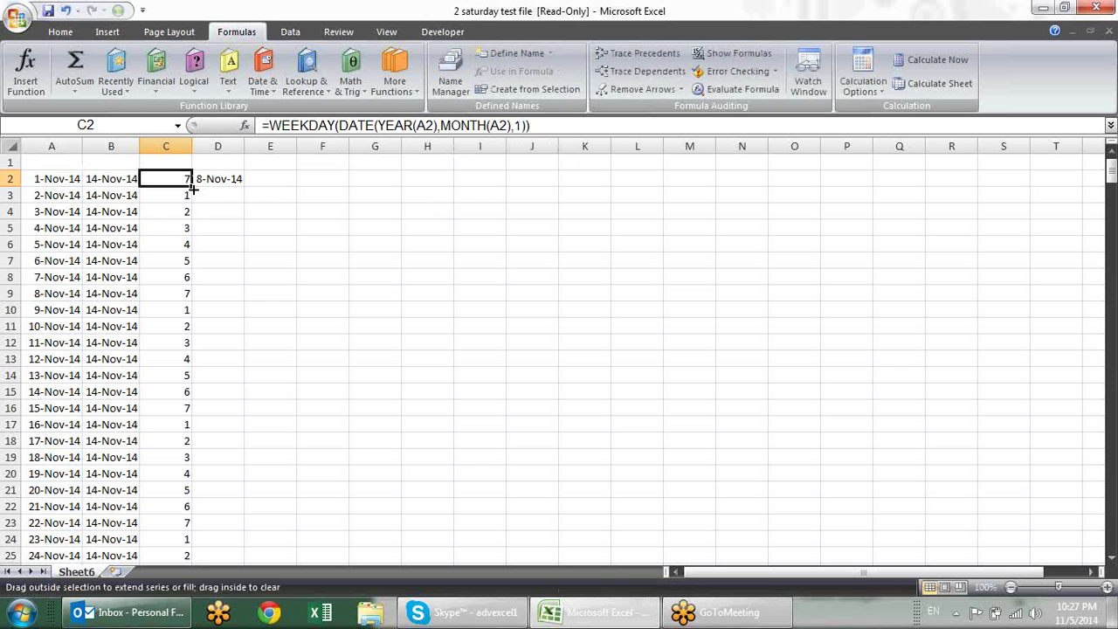
double_click(192, 186)
left_click(407, 199)
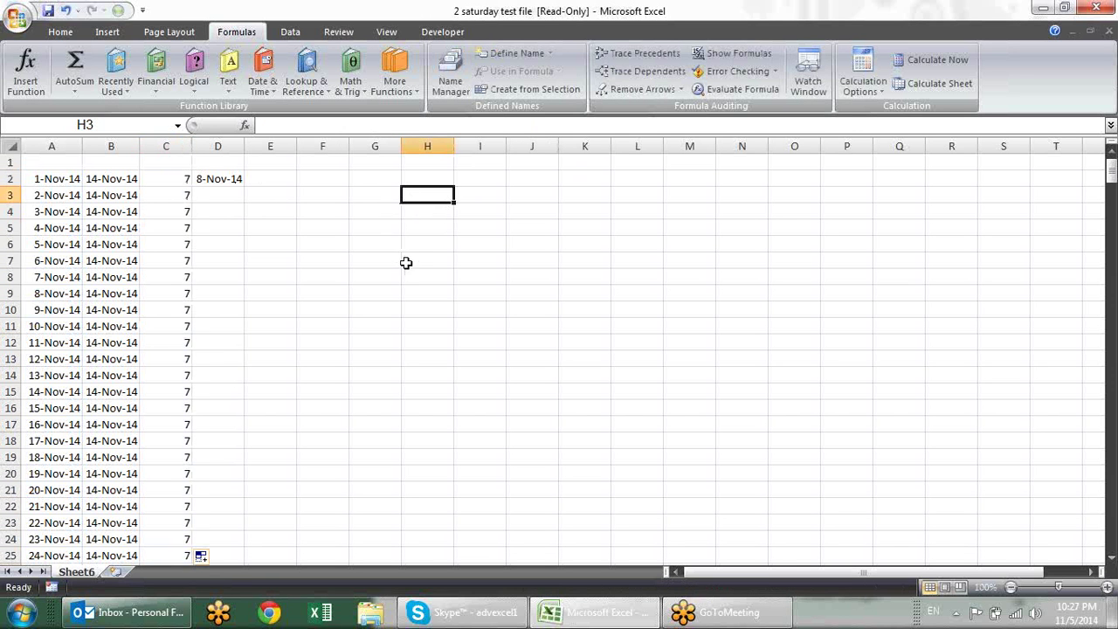
left_click(162, 188)
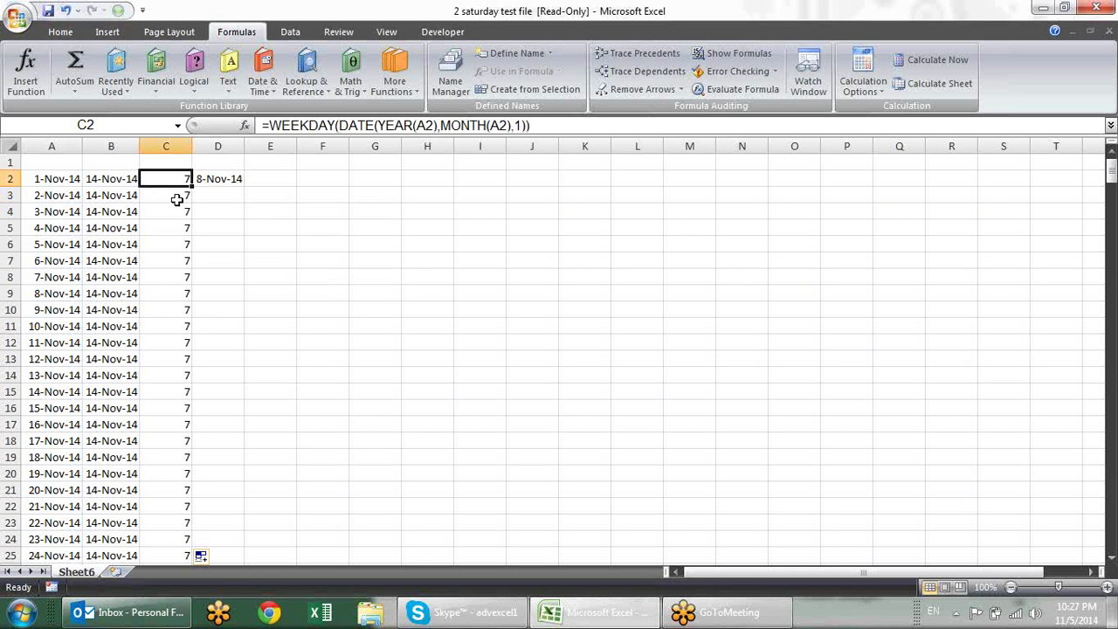
left_click(177, 200)
left_click(185, 225)
left_click(166, 291)
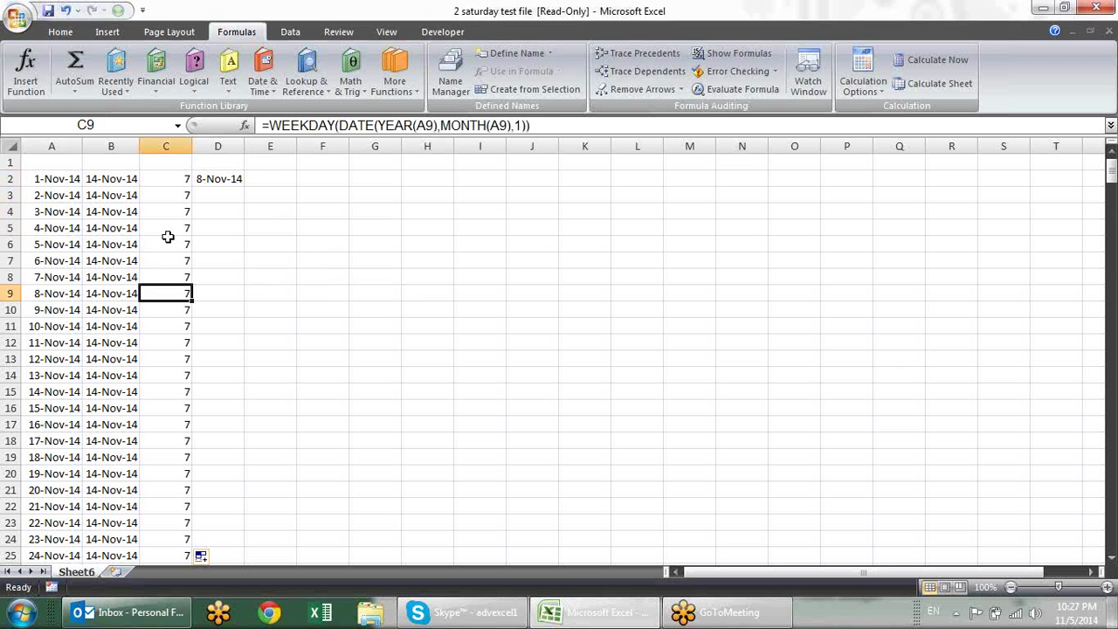
left_click(61, 186)
left_click(170, 194)
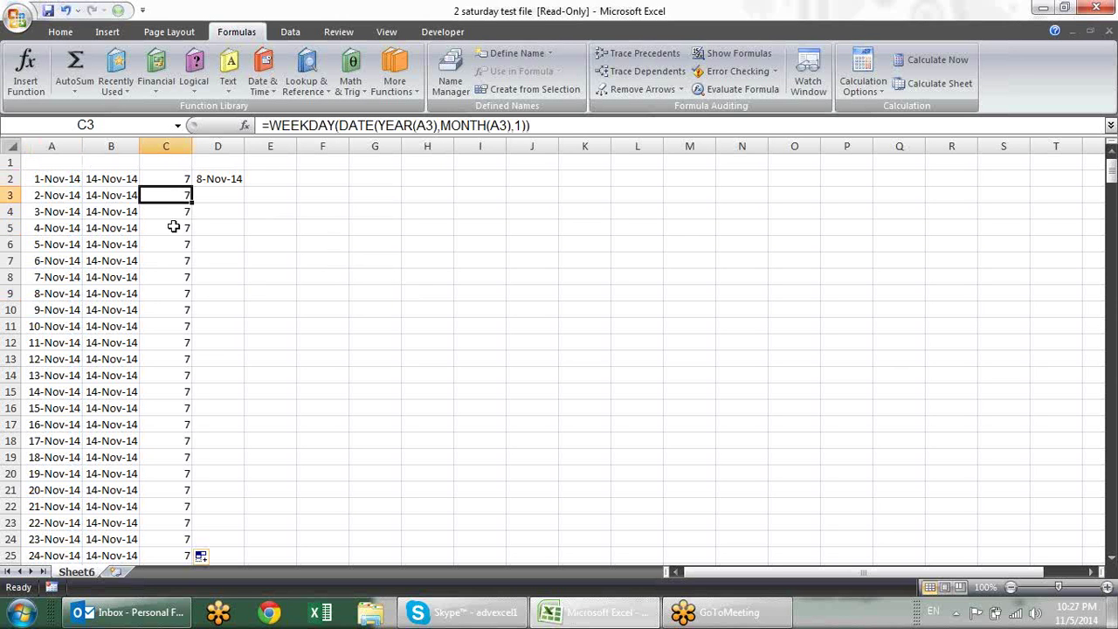
scroll(172, 229, "down", 6)
scroll(172, 229, "down", 1)
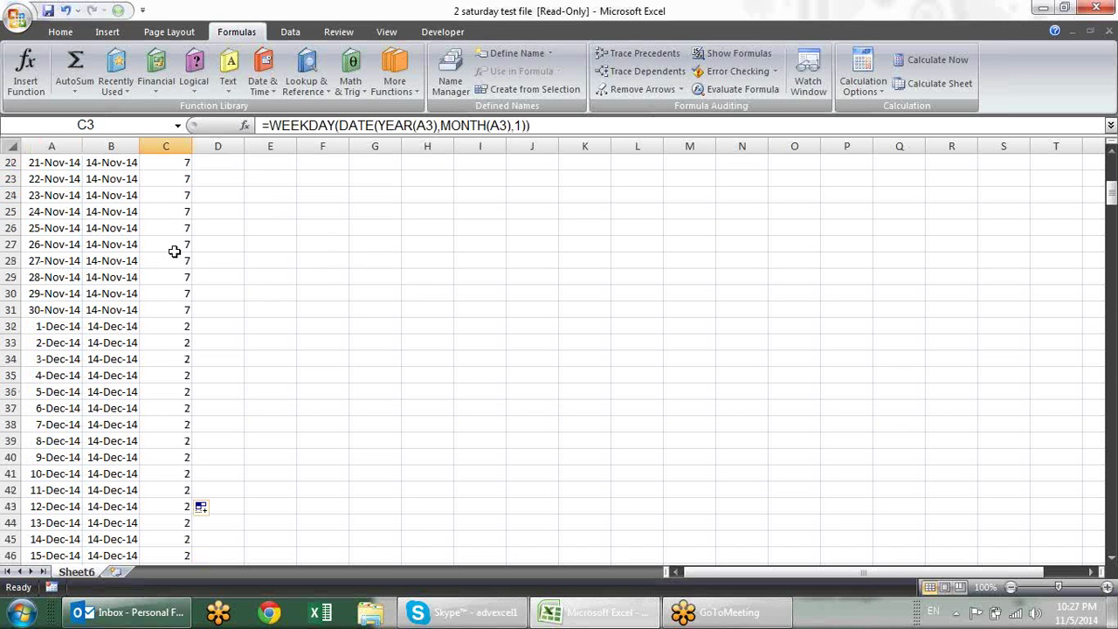
left_click(176, 326)
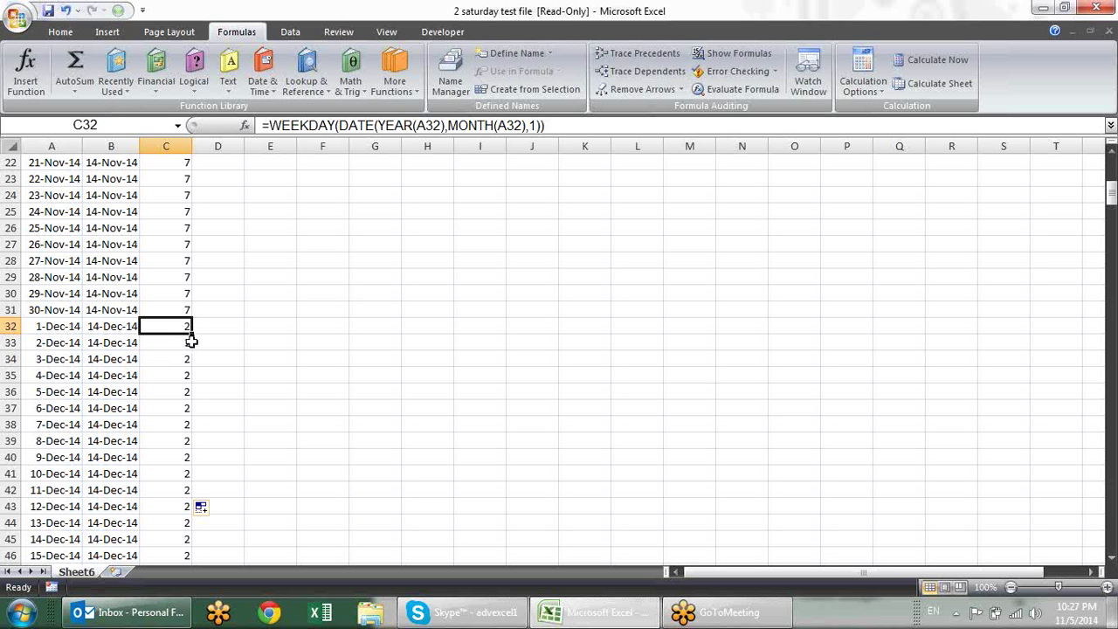
left_click(1083, 616)
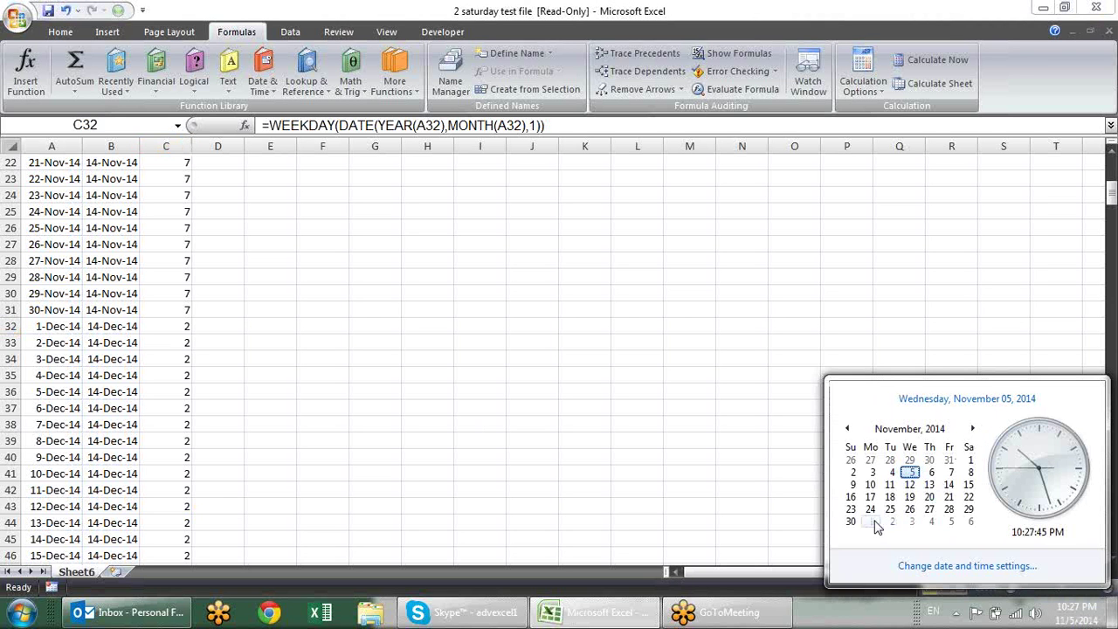
key("Escape")
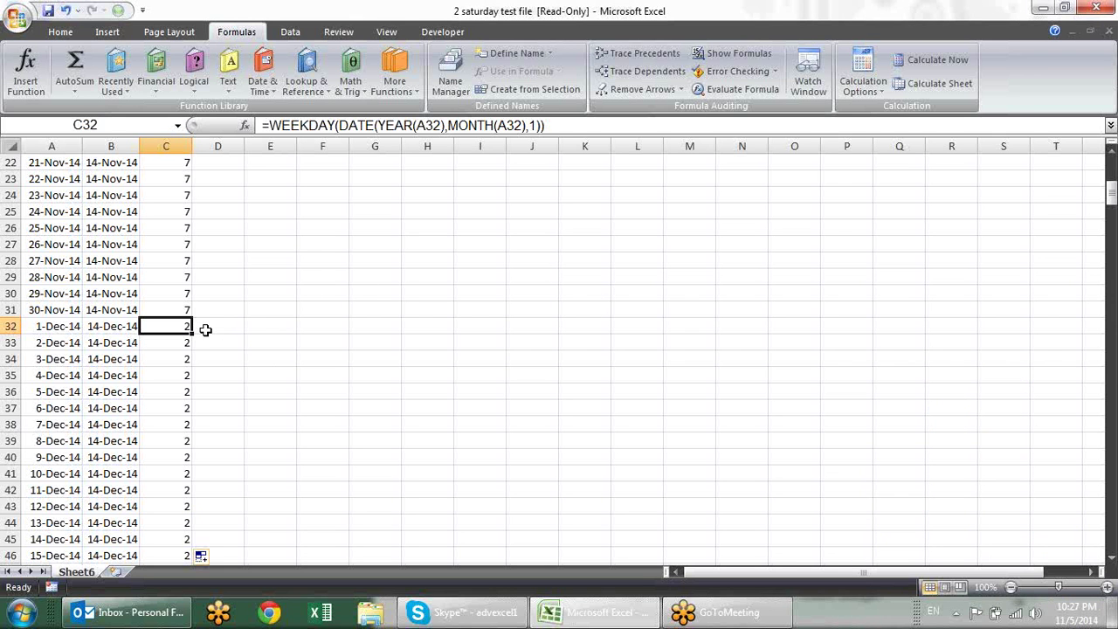
scroll(208, 330, "up", 1)
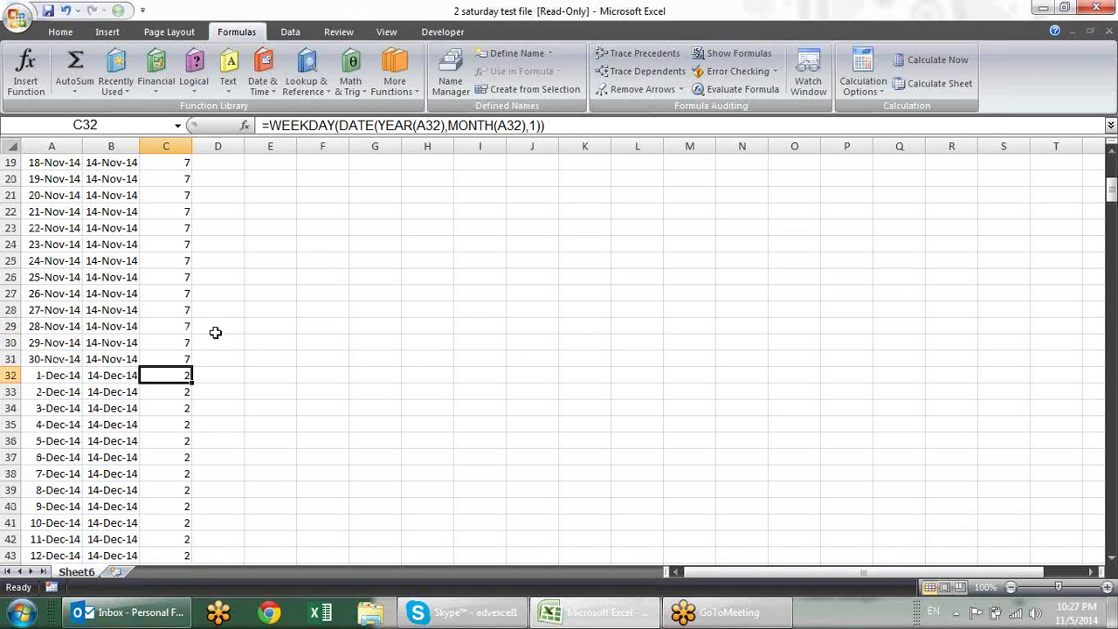
scroll(208, 330, "down", 1)
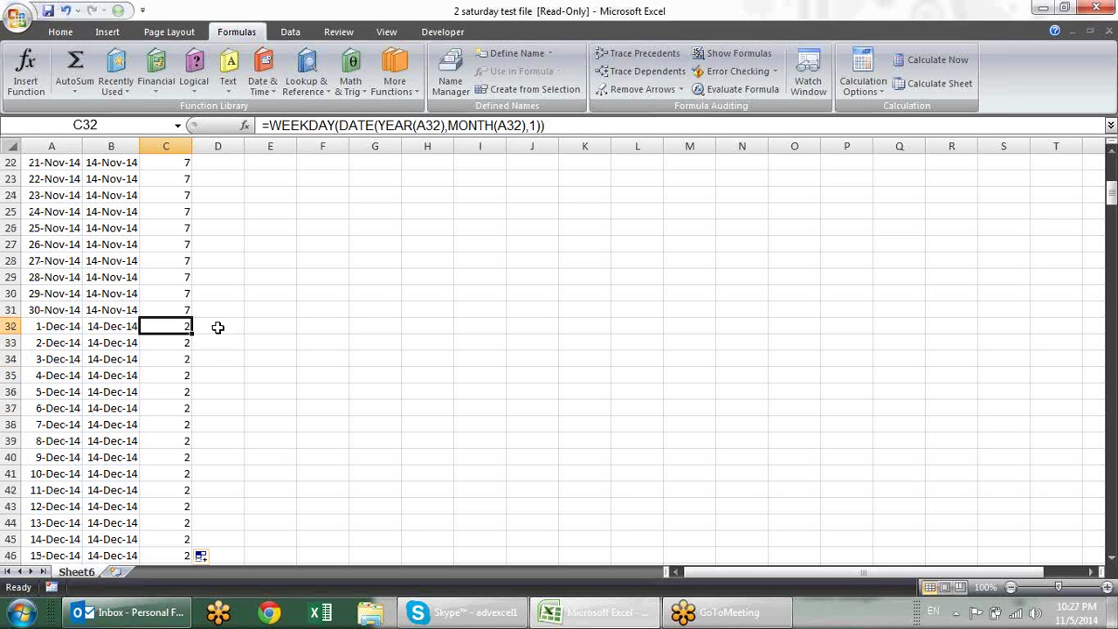
Enter =TEXT(B32,"ddd") in D32 so it shows Sun for 14-Dec-14
left_click(129, 331)
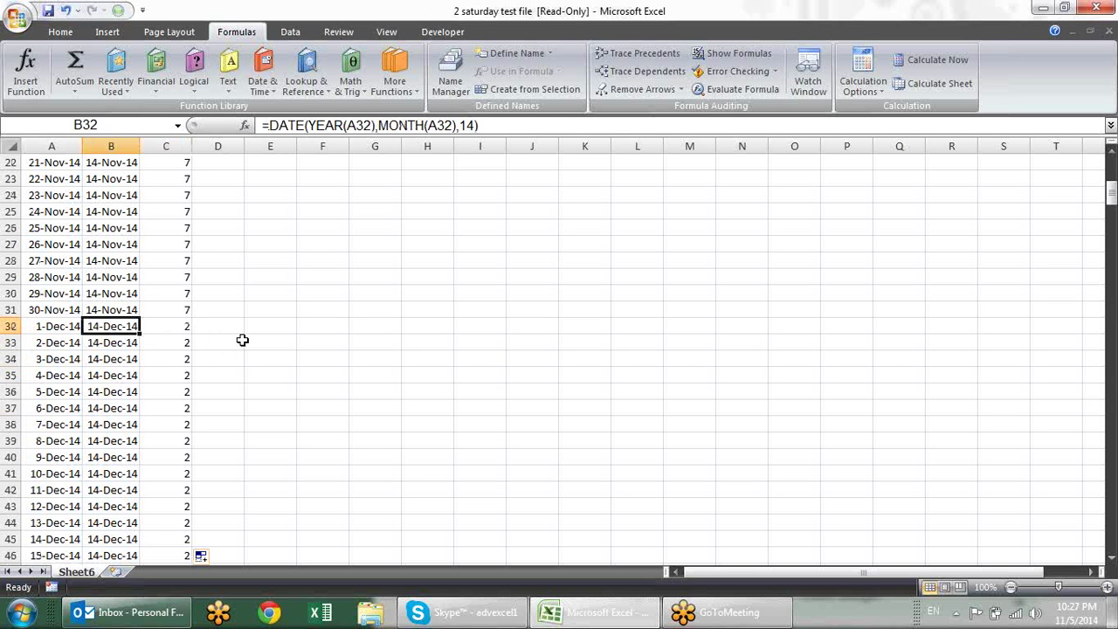
left_click(233, 331)
type("=t")
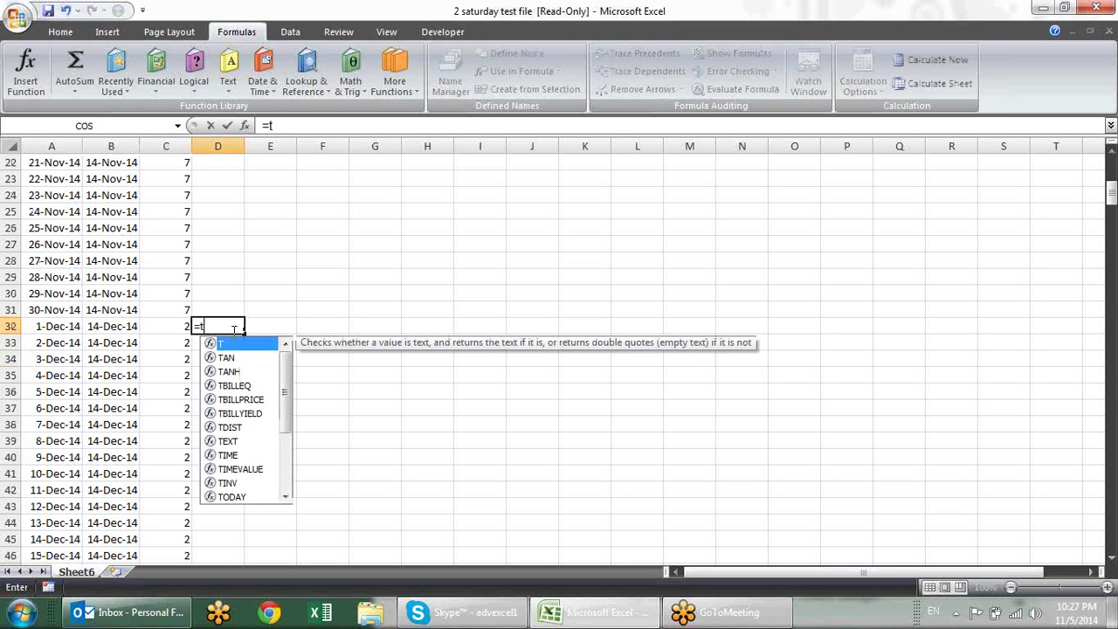
type("e")
key("Tab")
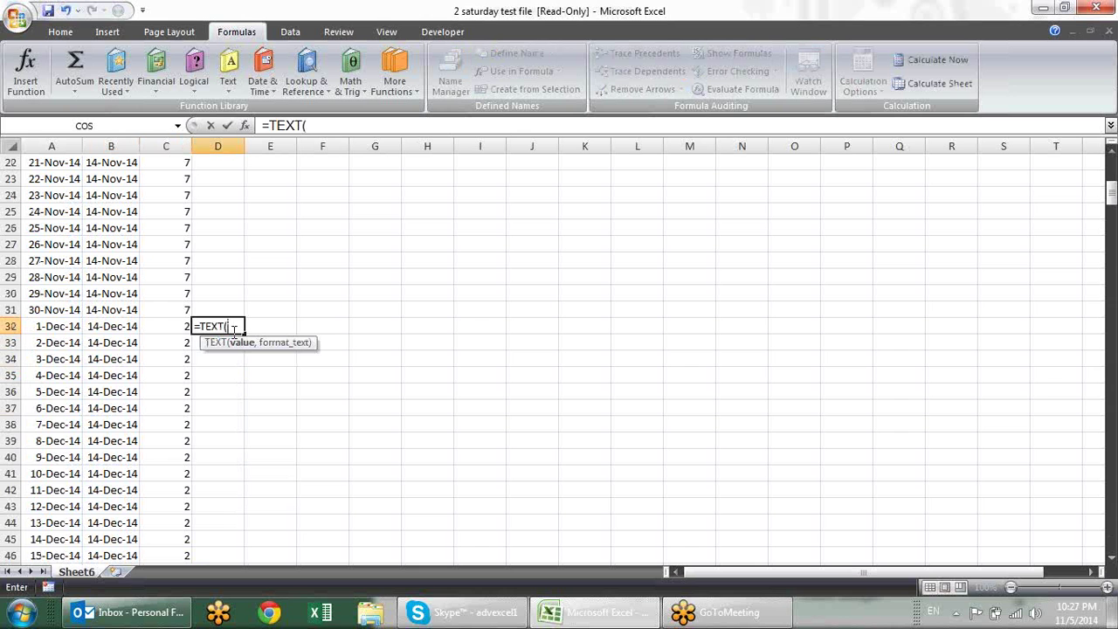
key("Left")
key("Left")
type("=")
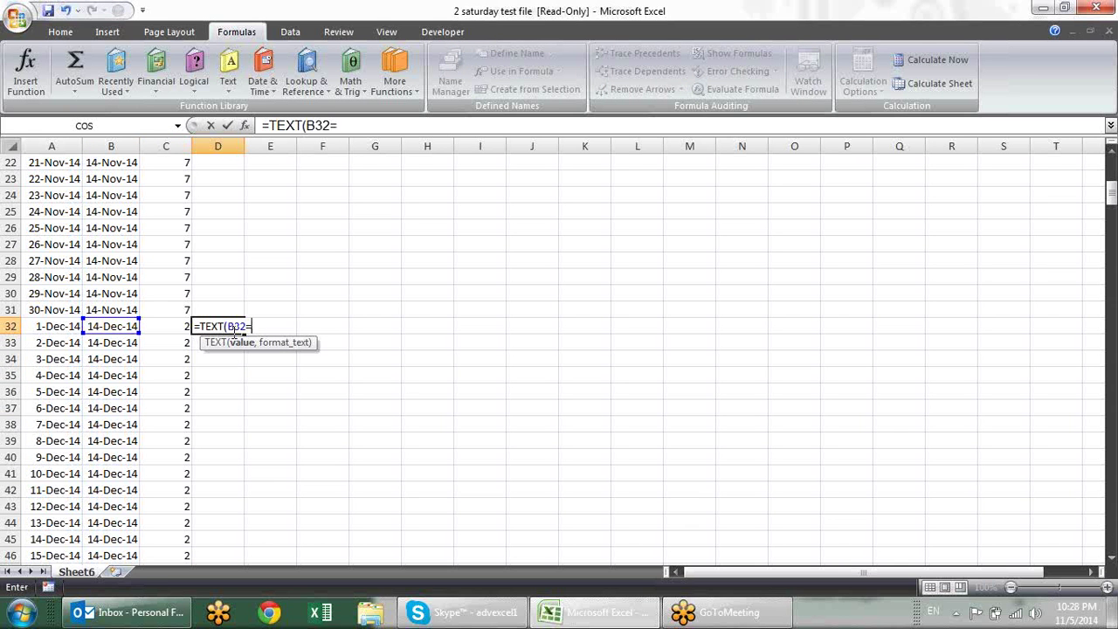
type("\"")
key("BackSpace")
key("BackSpace")
type(",")
type("ddd")
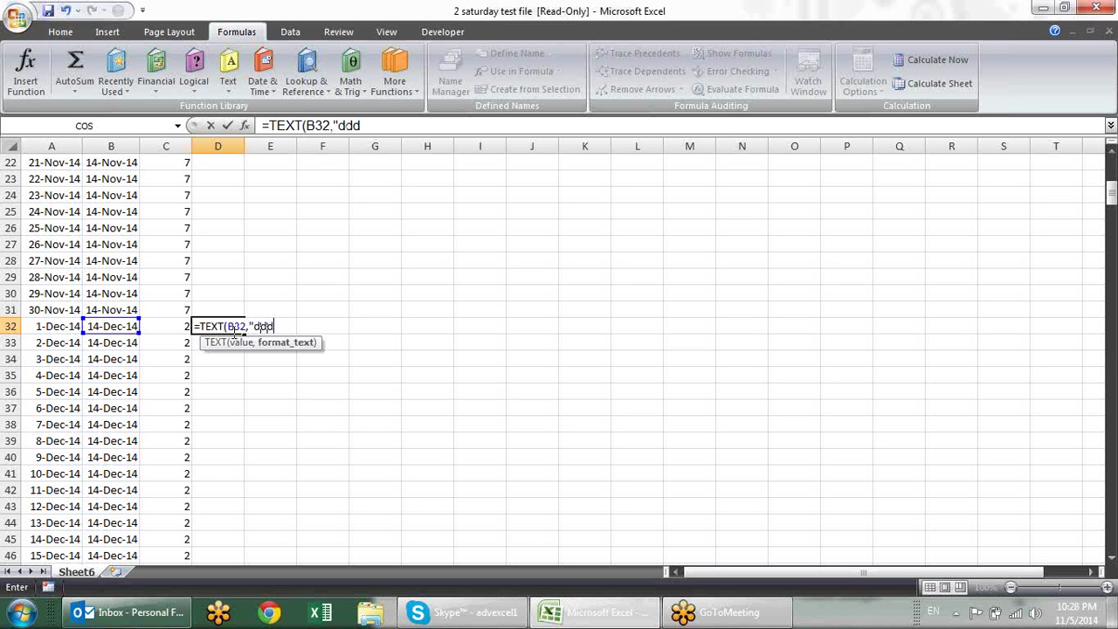
type("\")")
key("Return")
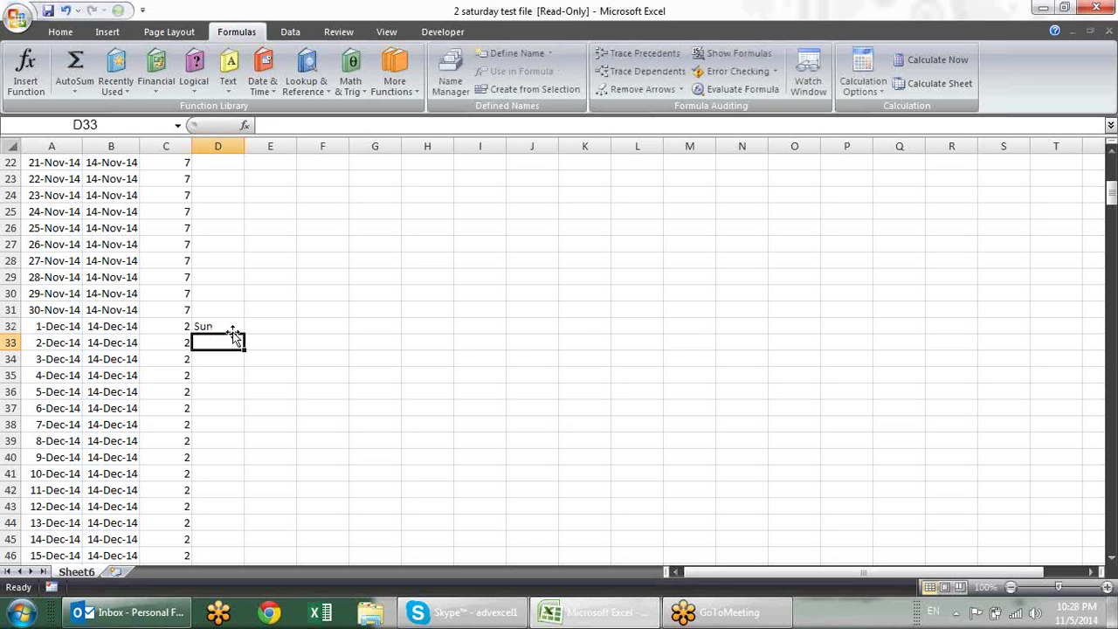
left_click(231, 327)
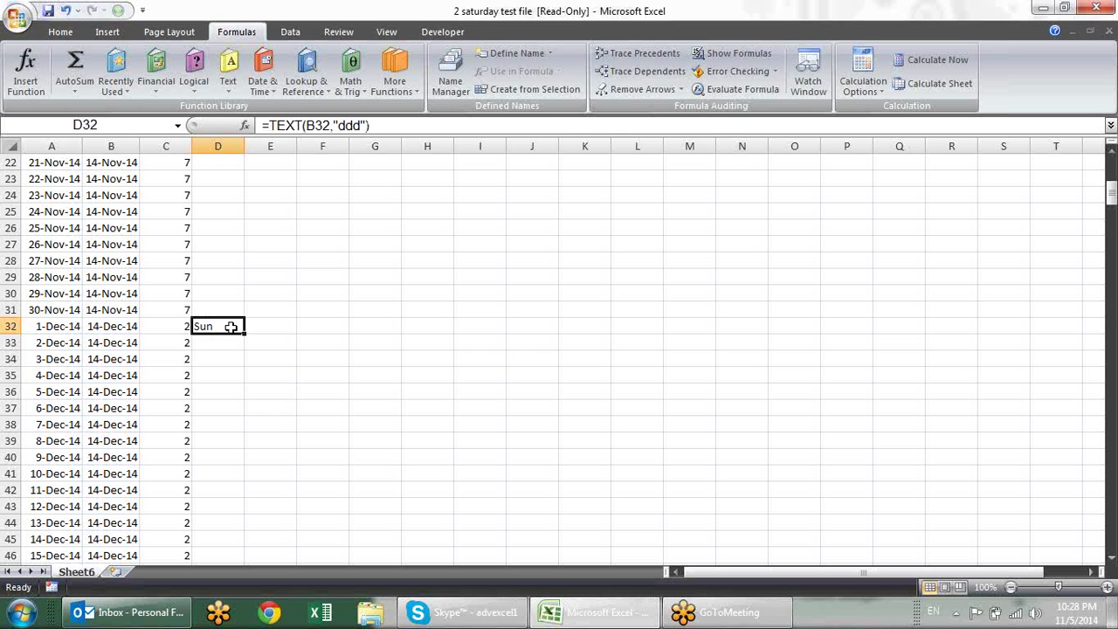
left_click(133, 330)
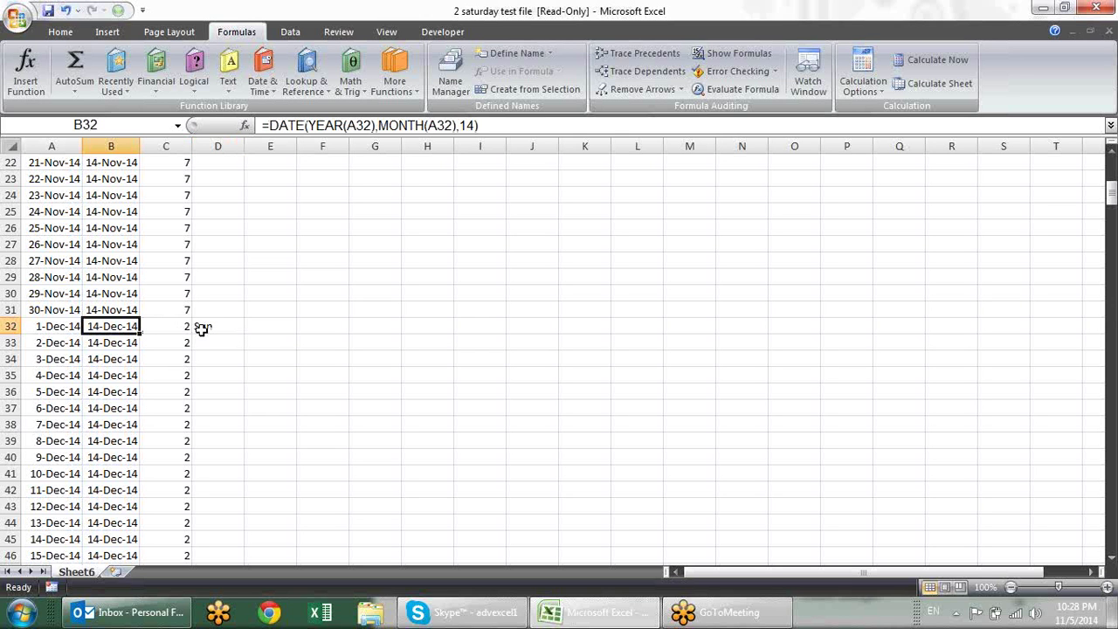
left_click(203, 330)
left_click(277, 330)
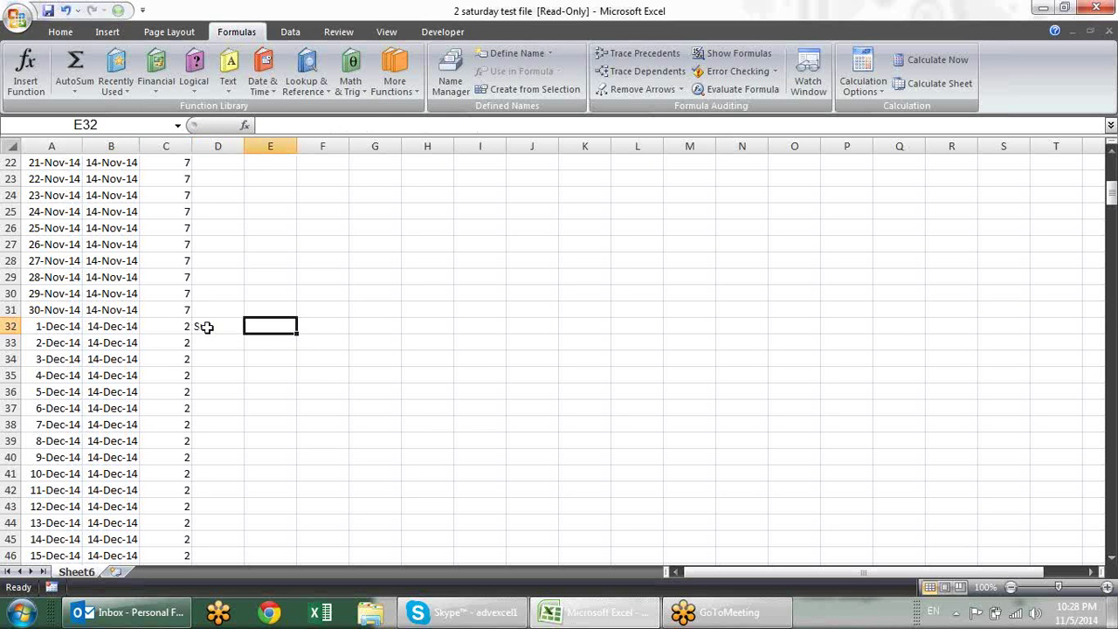
Enter =B32-C32 in E32, giving 12-Dec-14
type("=")
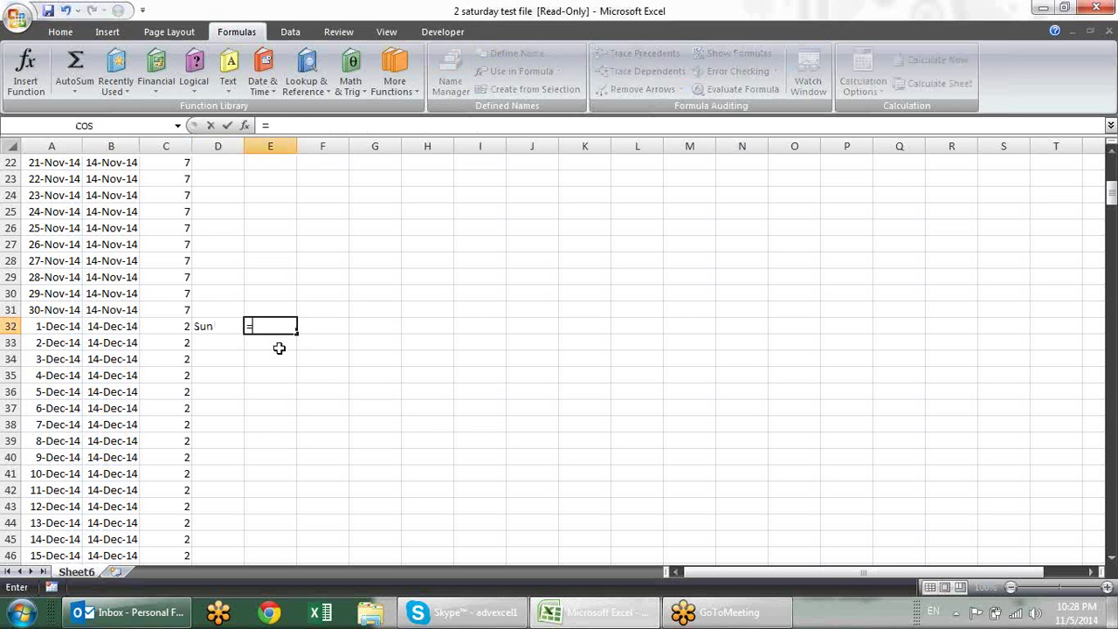
key("Left")
key("Left")
key("Left")
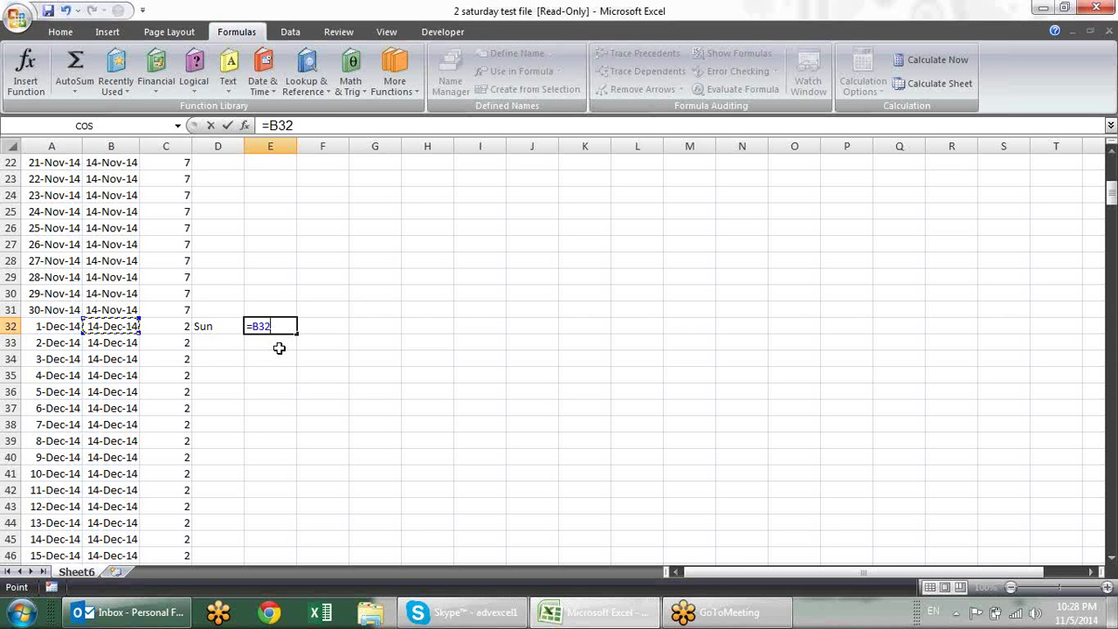
type("-")
key("Left")
key("Left")
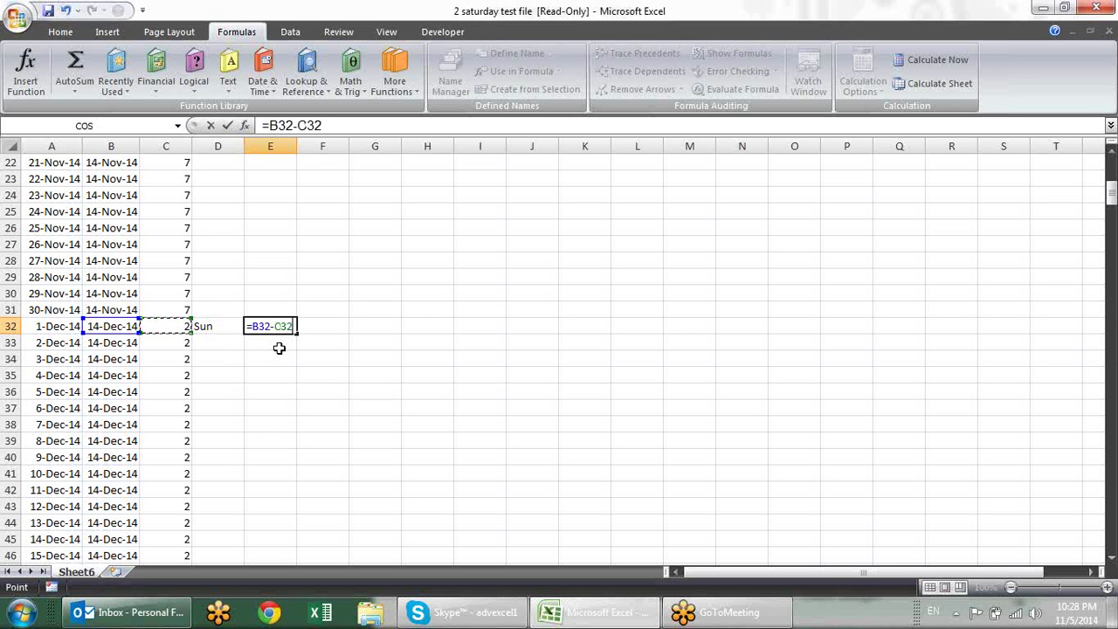
key("Return")
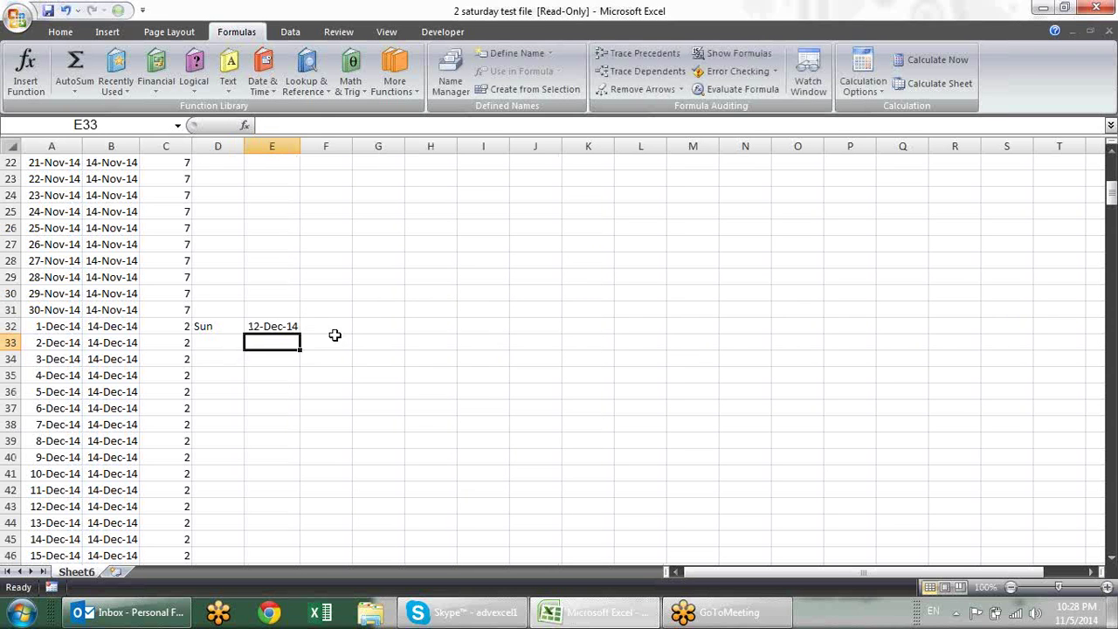
Start a TEXT formula in F32 that references E32
left_click(331, 327)
type("=")
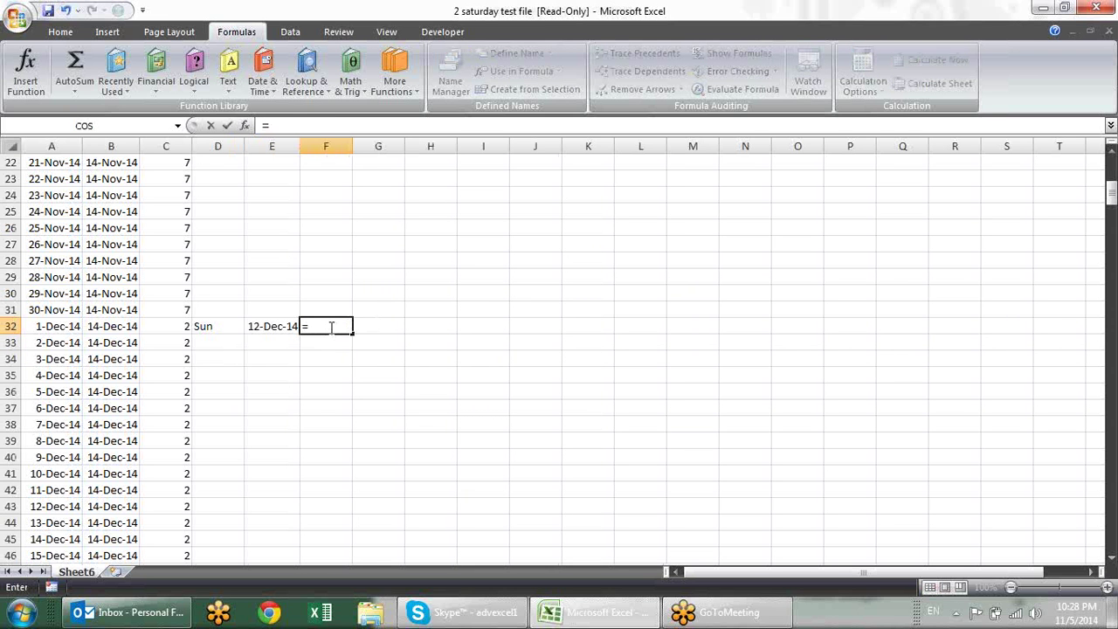
type("tex")
key("Tab")
Complete =TEXT(E32,"ddd") in F32 to label E32's weekday
key("Left")
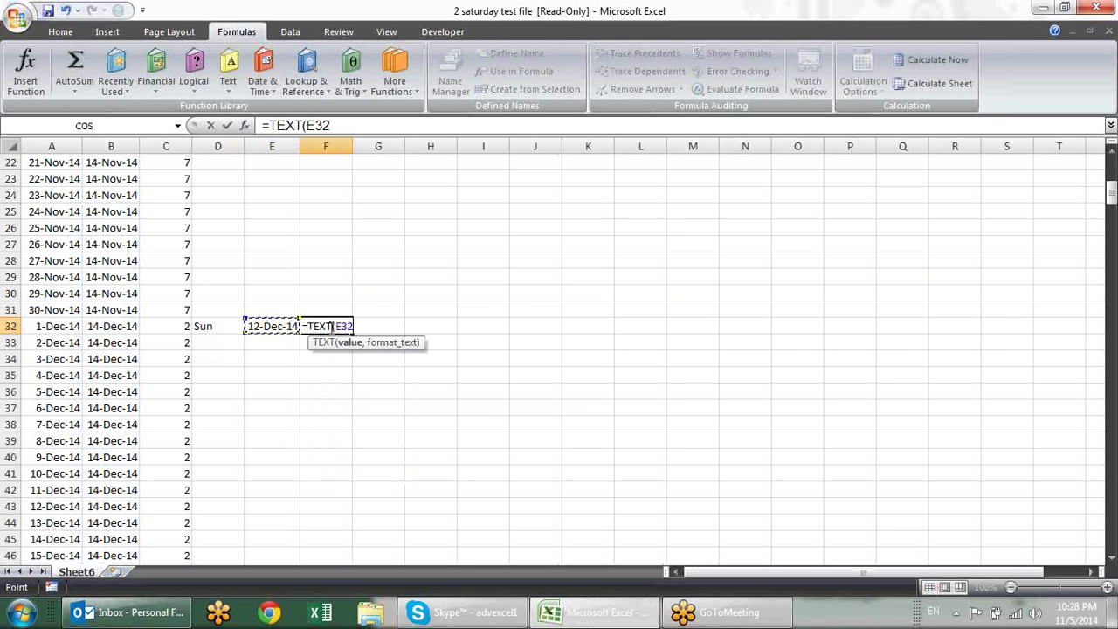
type(",\"")
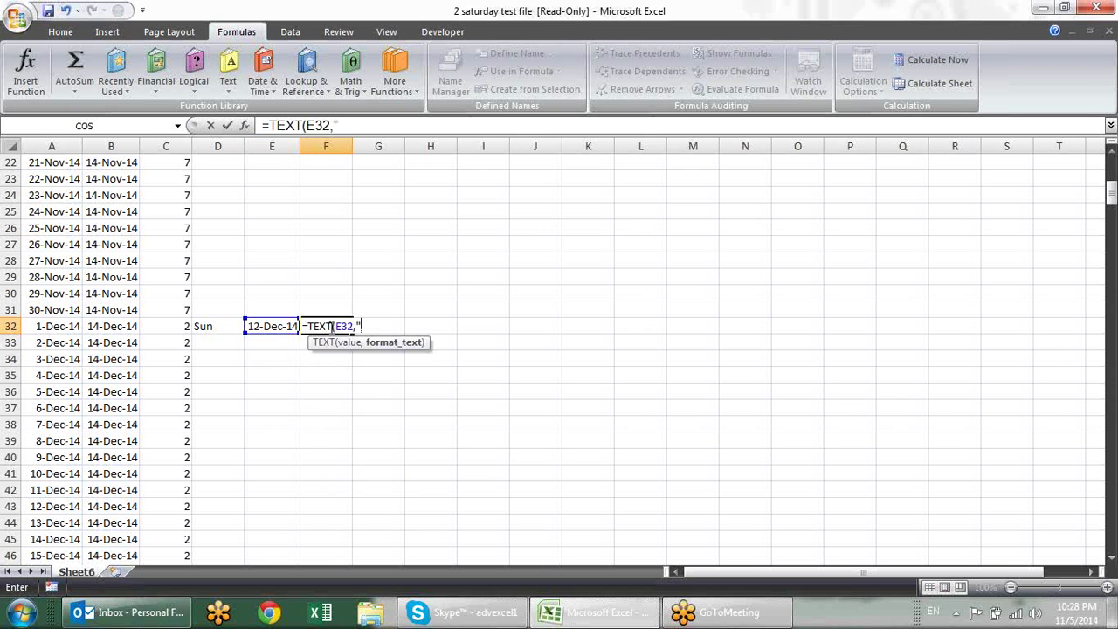
type("ddd\"")
key("Return")
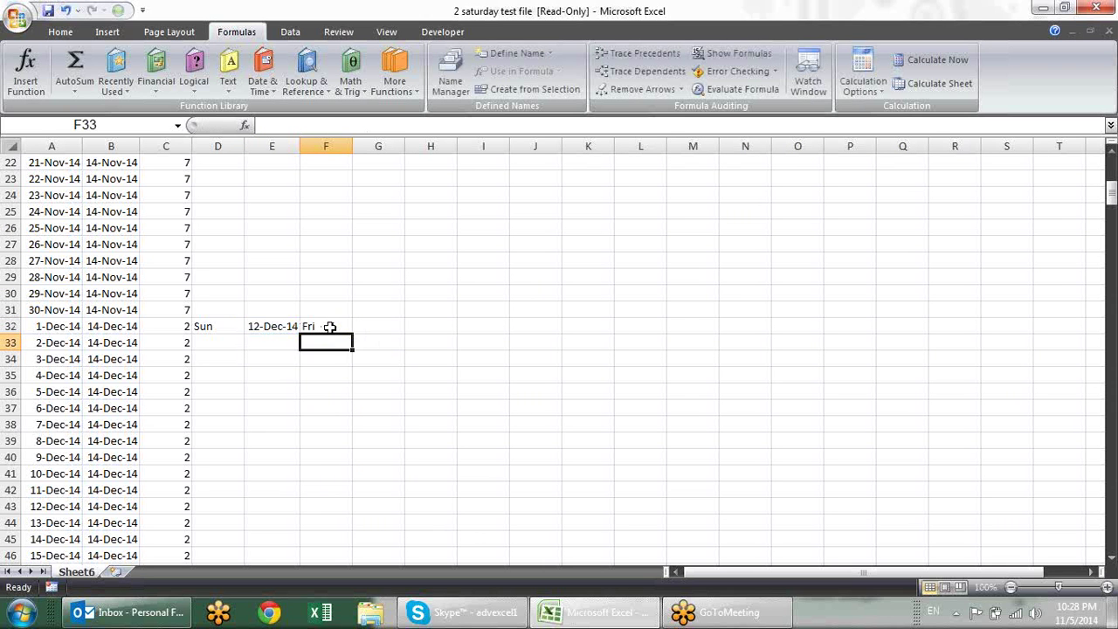
left_click(330, 327)
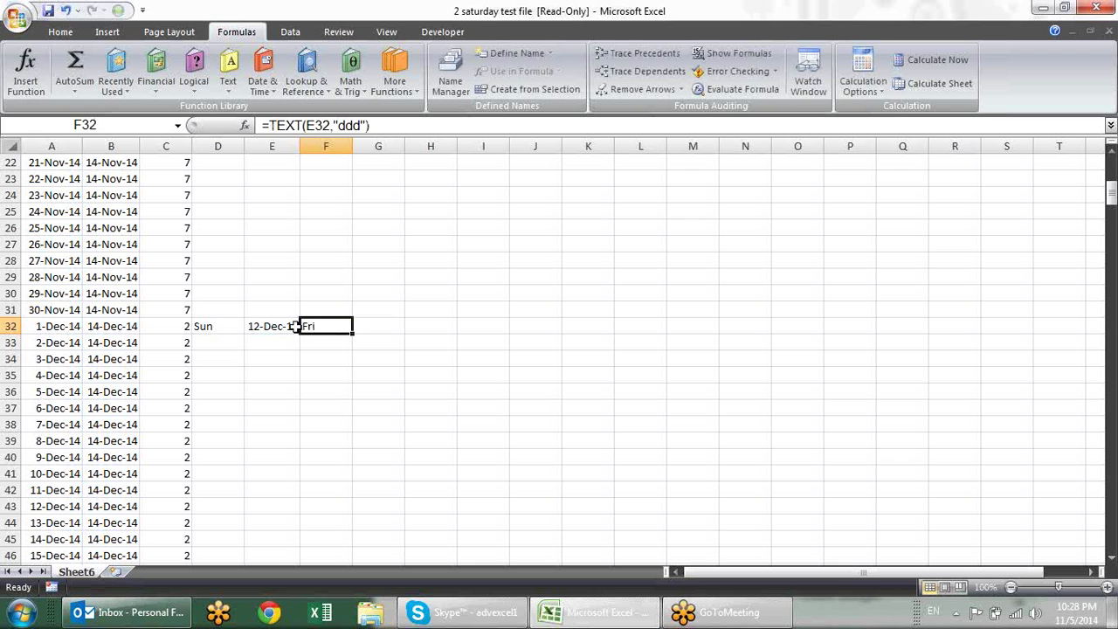
Append +1 so E32 reads =B32-C32+1, giving Saturday 13-Dec-14
left_click(294, 326)
key("F2")
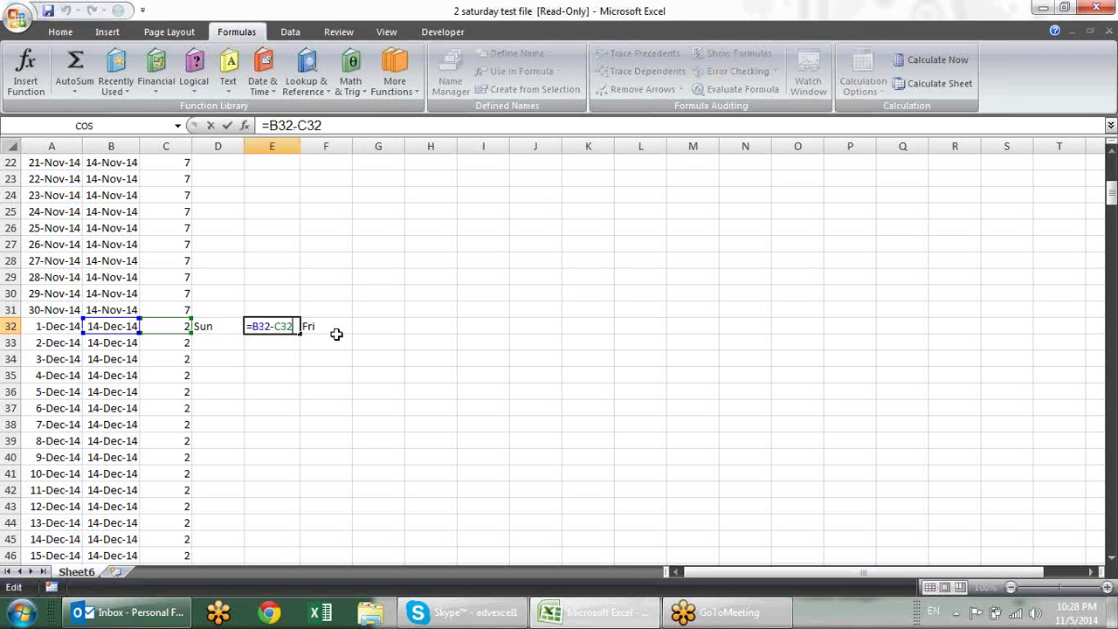
type("+1")
key("Return")
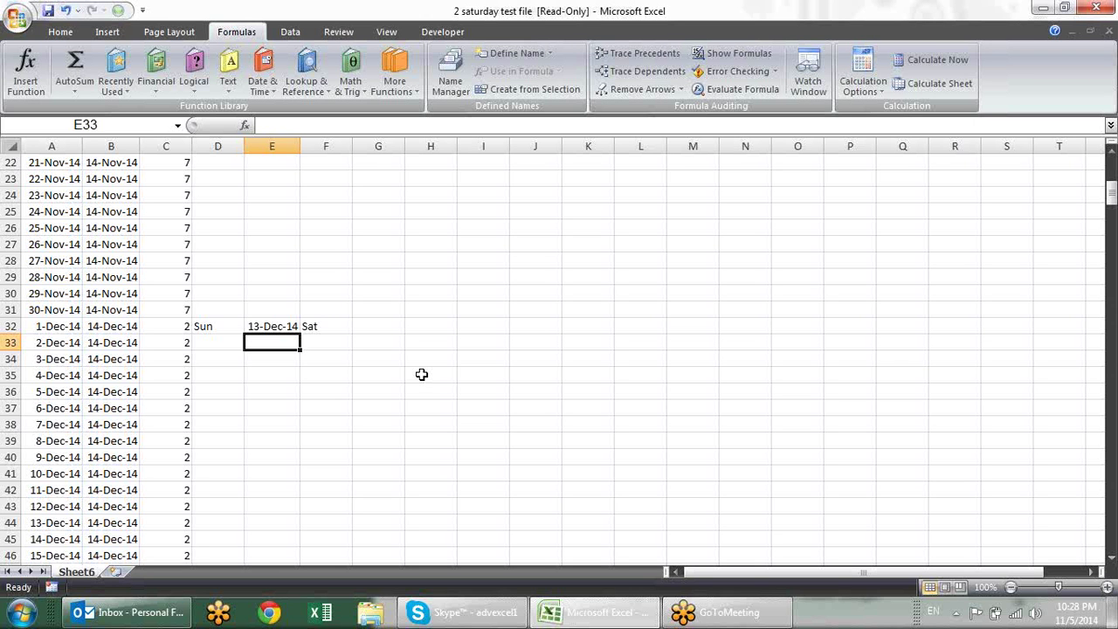
scroll(421, 374, "up", 1)
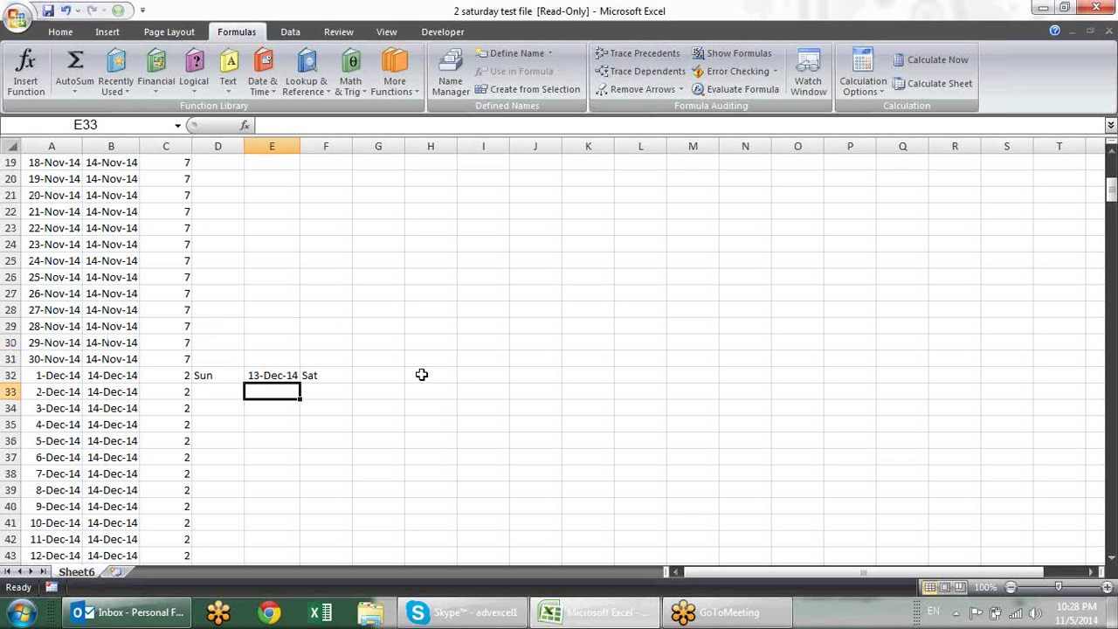
scroll(421, 374, "up", 2)
scroll(421, 374, "up", 4)
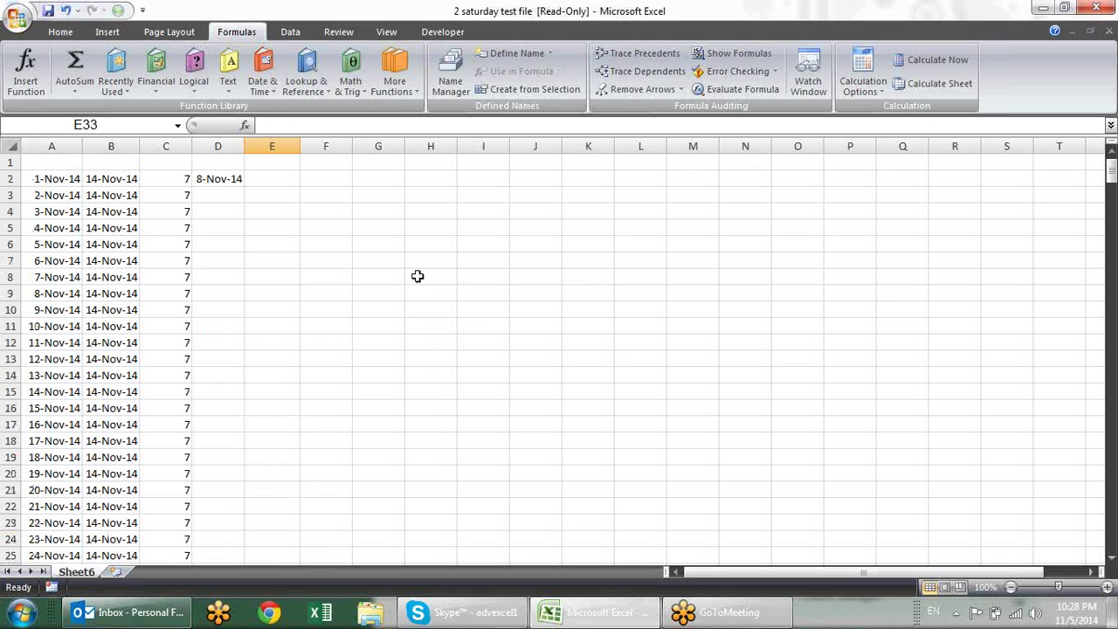
left_click(365, 229)
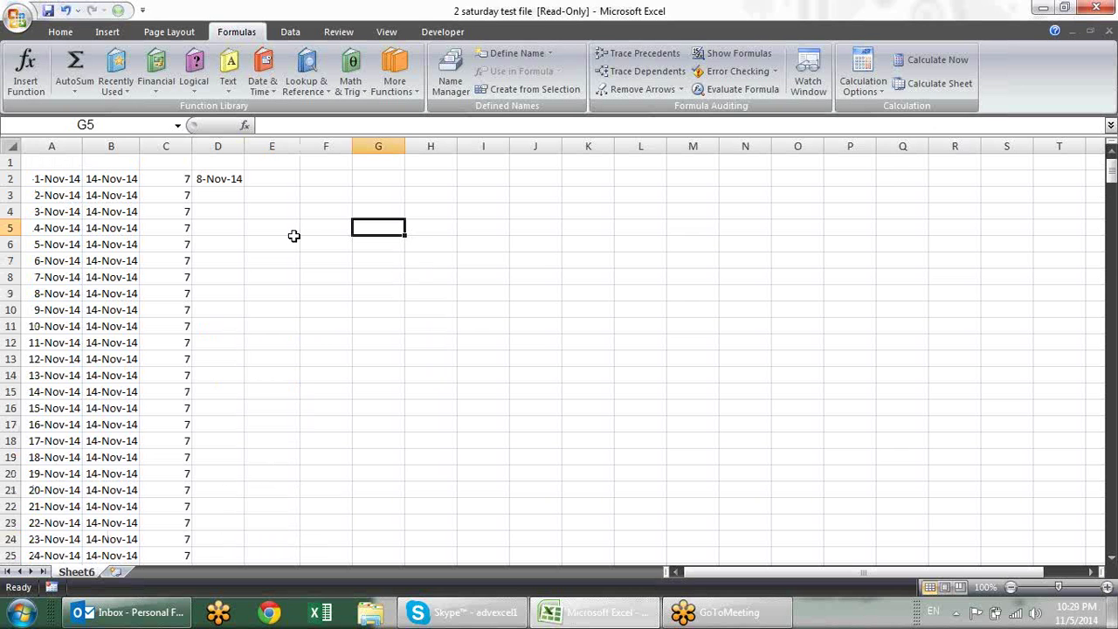
scroll(295, 235, "down", 2)
scroll(295, 235, "down", 3)
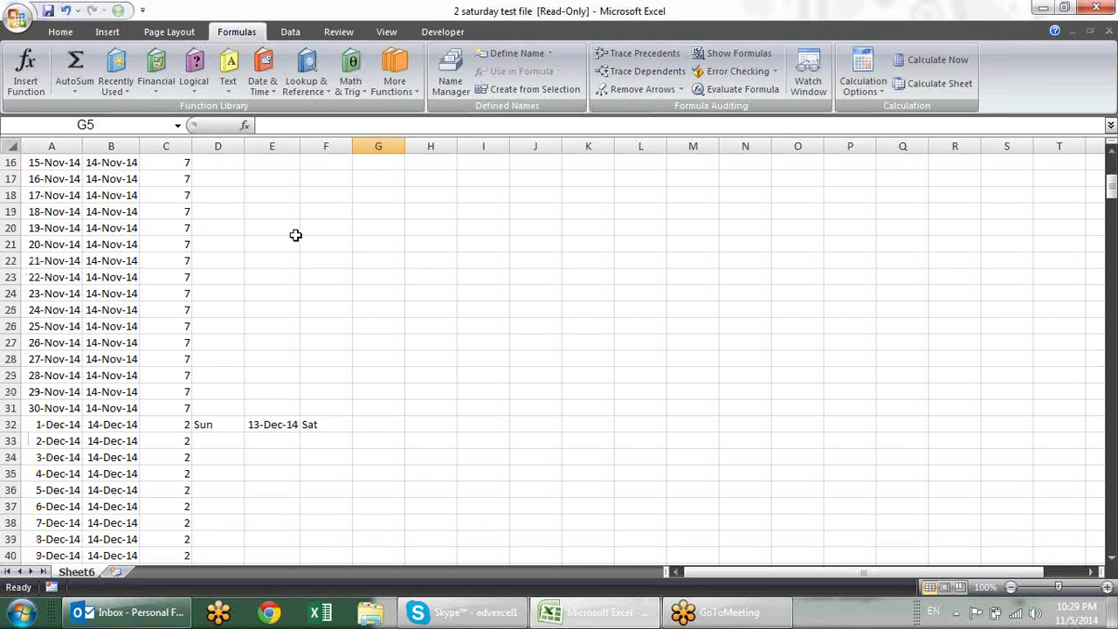
scroll(296, 235, "up", 5)
scroll(295, 235, "down", 4)
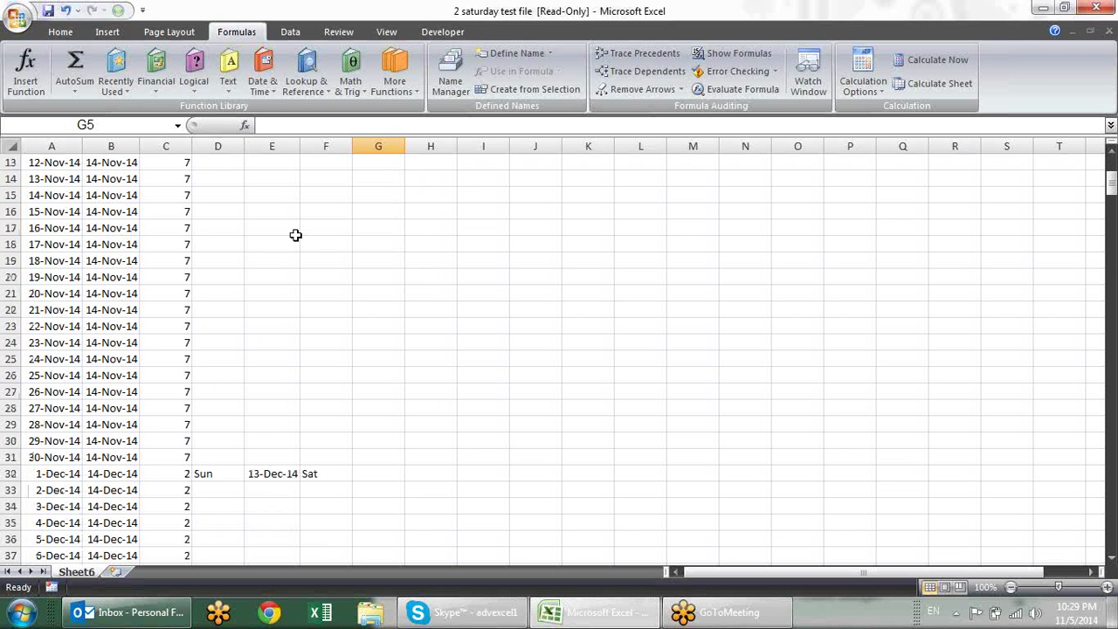
scroll(296, 235, "up", 4)
left_click(159, 178)
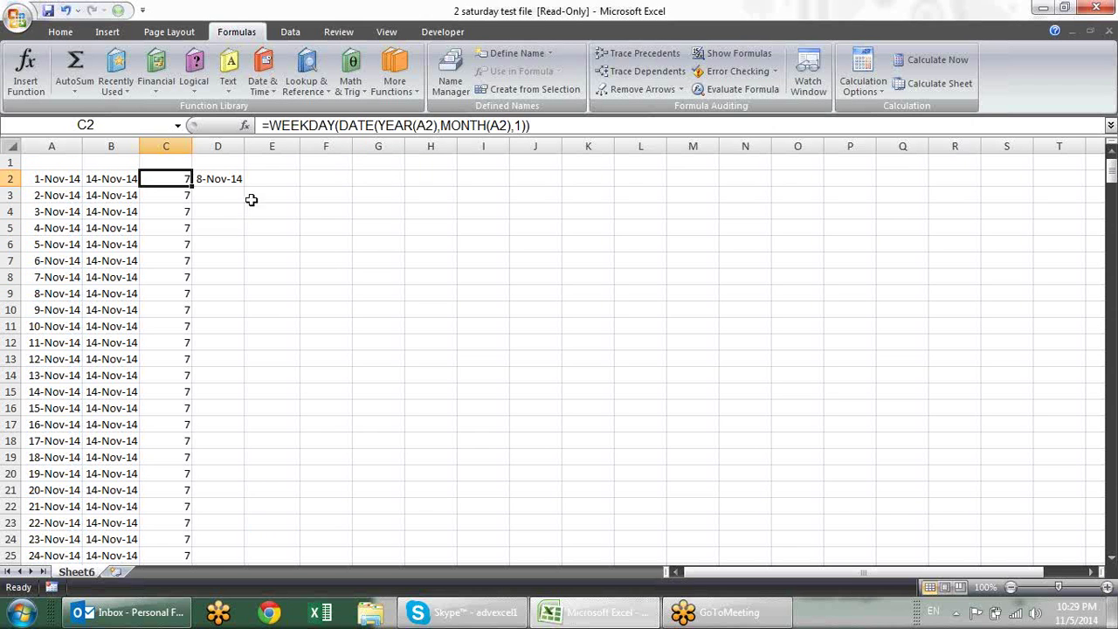
Fill D2's target-date formula down the November rows and rewrite D2 as =(B2-C2+1)
left_click(236, 178)
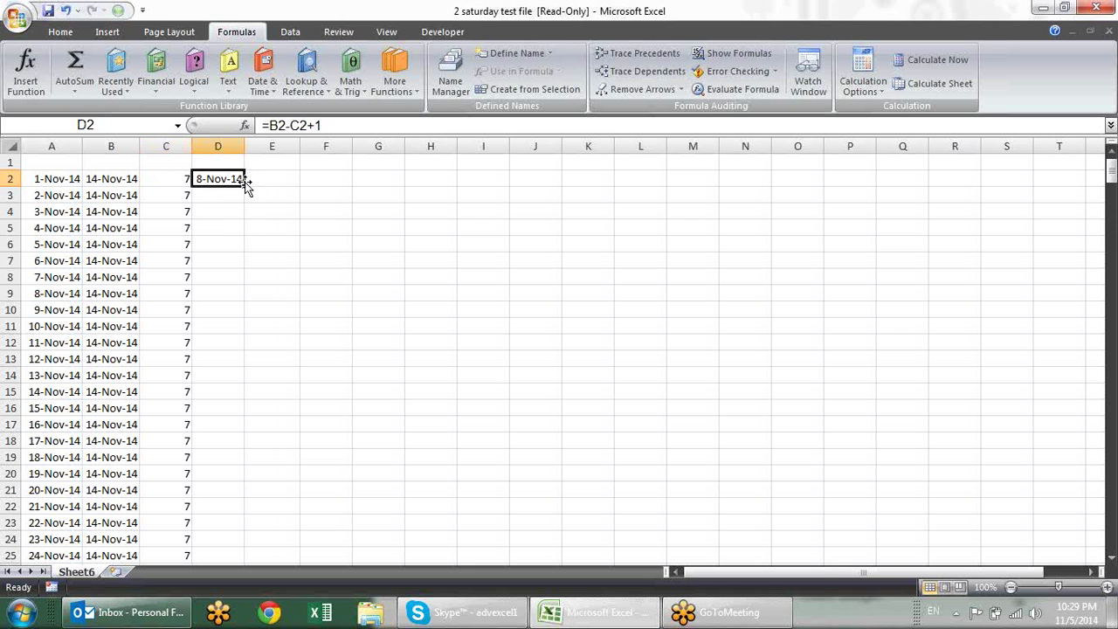
double_click(245, 186)
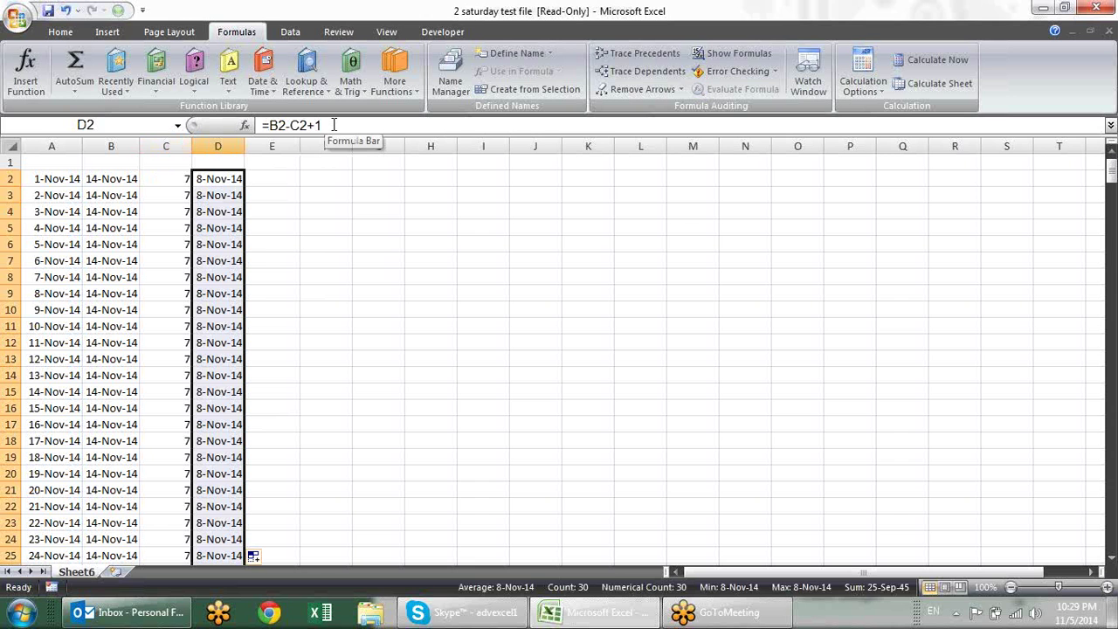
left_click(334, 125)
left_click_drag(334, 125, 268, 125)
left_click(269, 125)
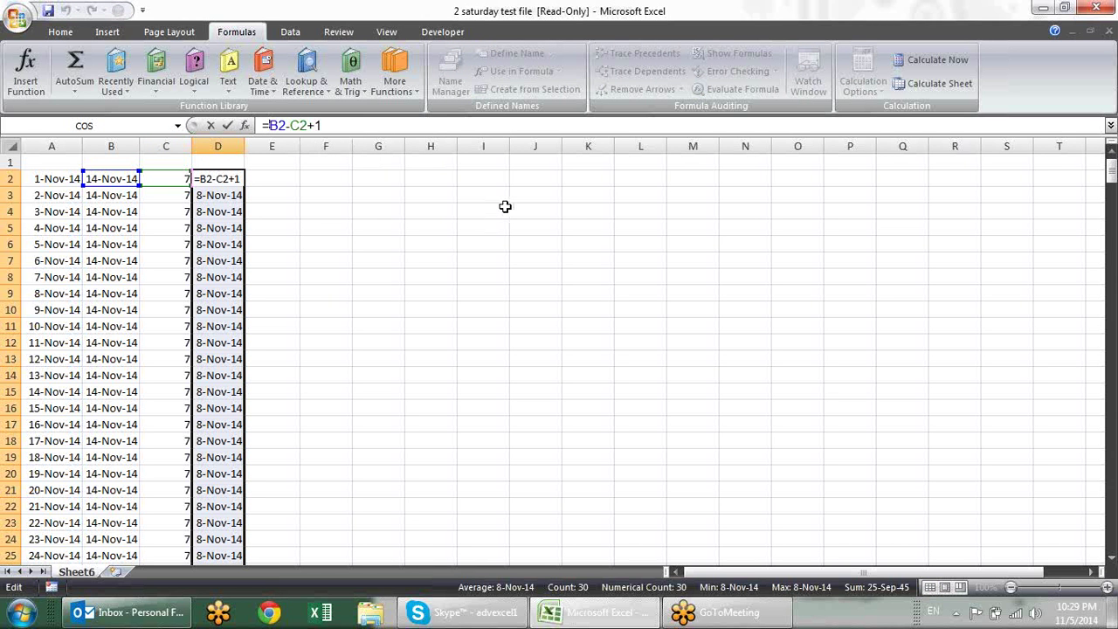
type("(")
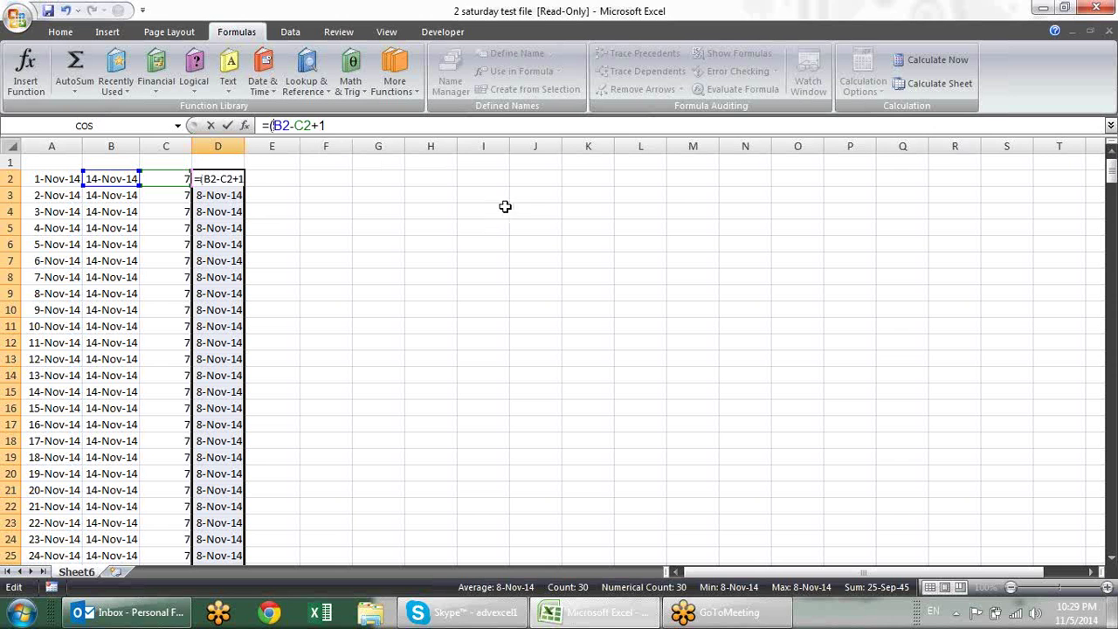
left_click(338, 124)
type(")")
key("Return")
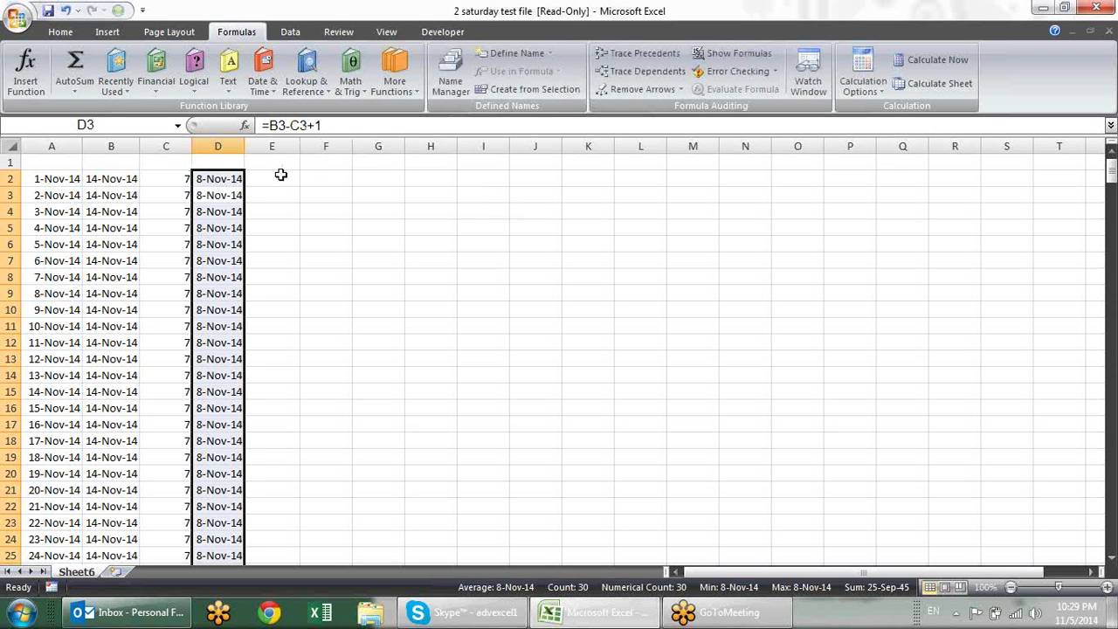
left_click(279, 177)
left_click(236, 178)
Enter =IF(A2=D2,A2,"") in E2 to return the date when it matches the target
left_click(282, 175)
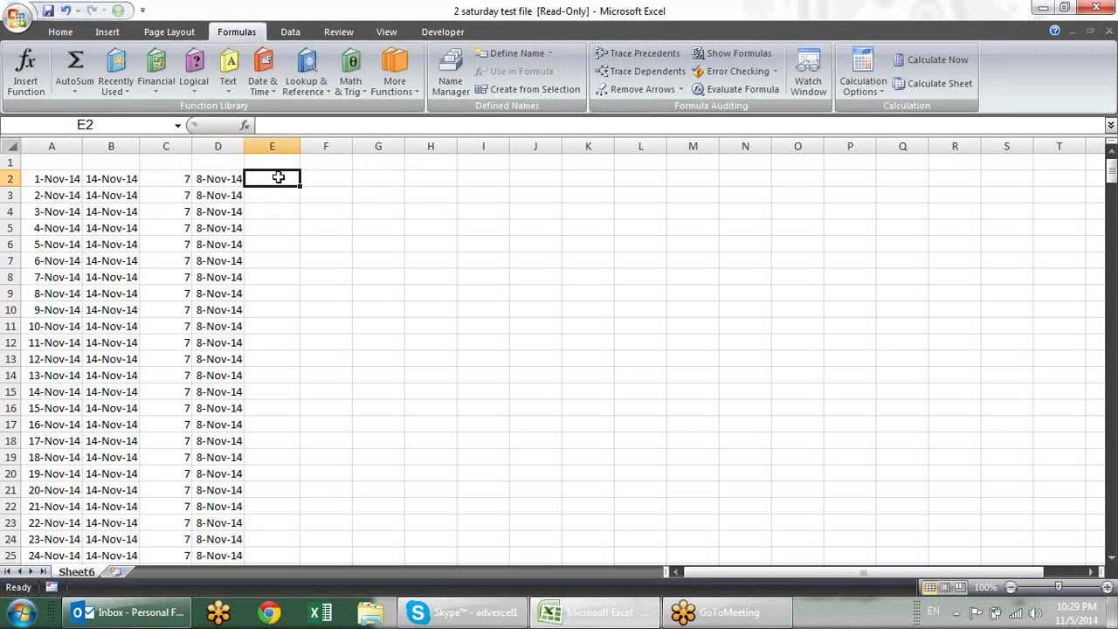
type("=")
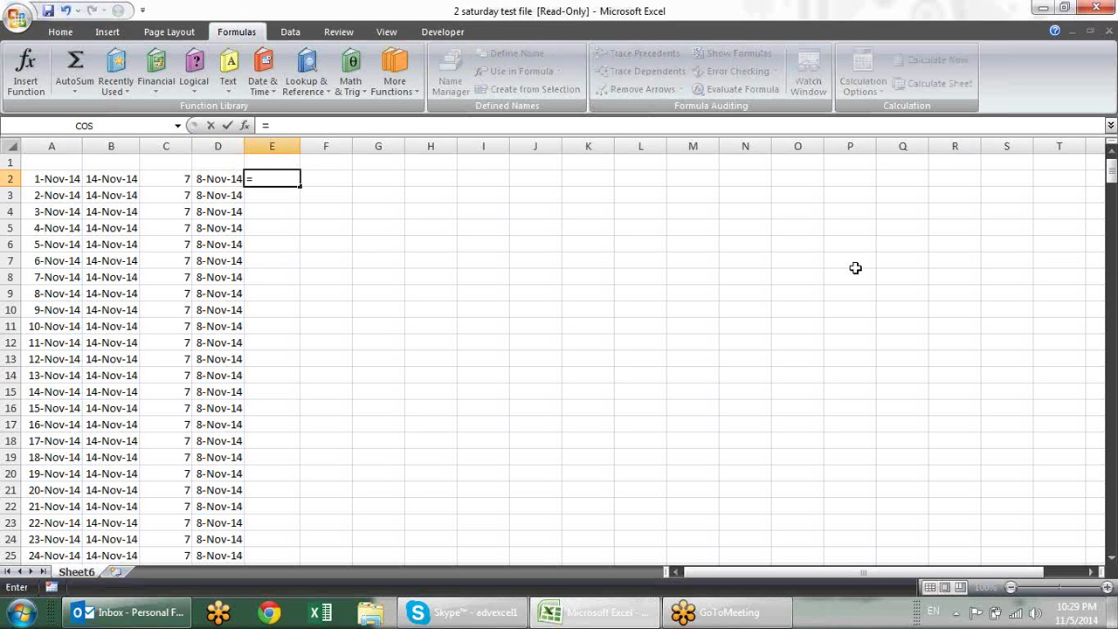
type("if")
key("Tab")
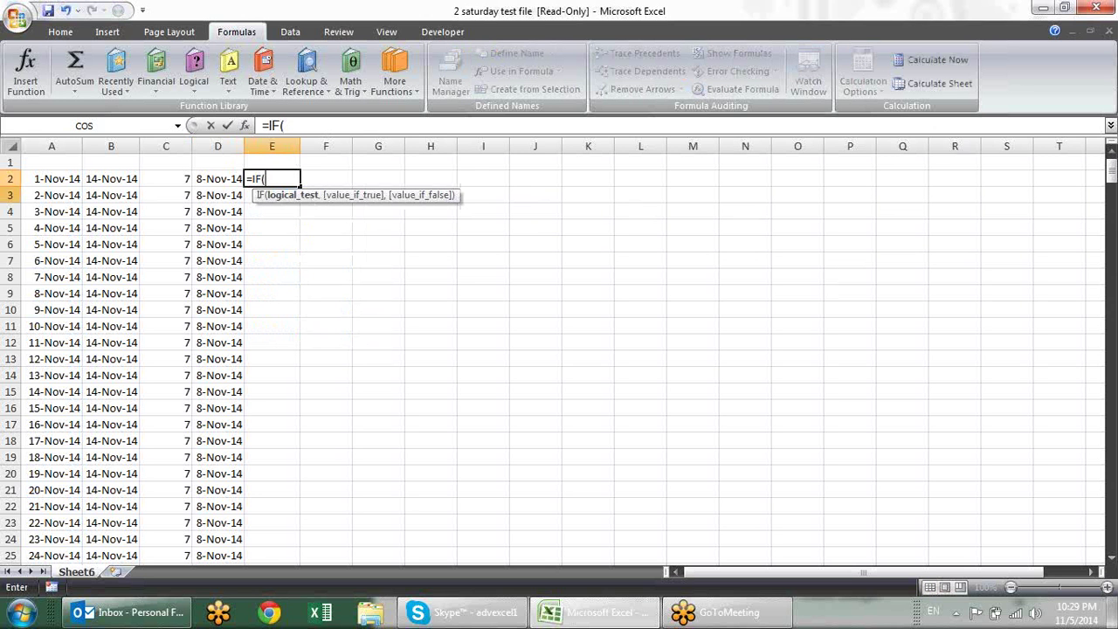
left_click(50, 175)
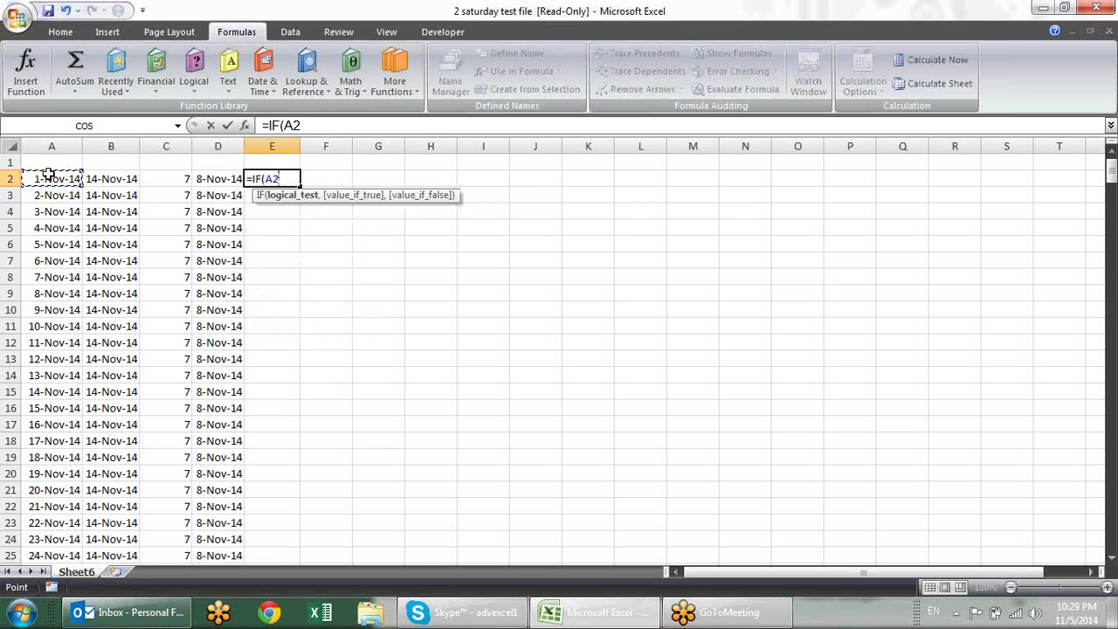
type("=")
left_click(208, 181)
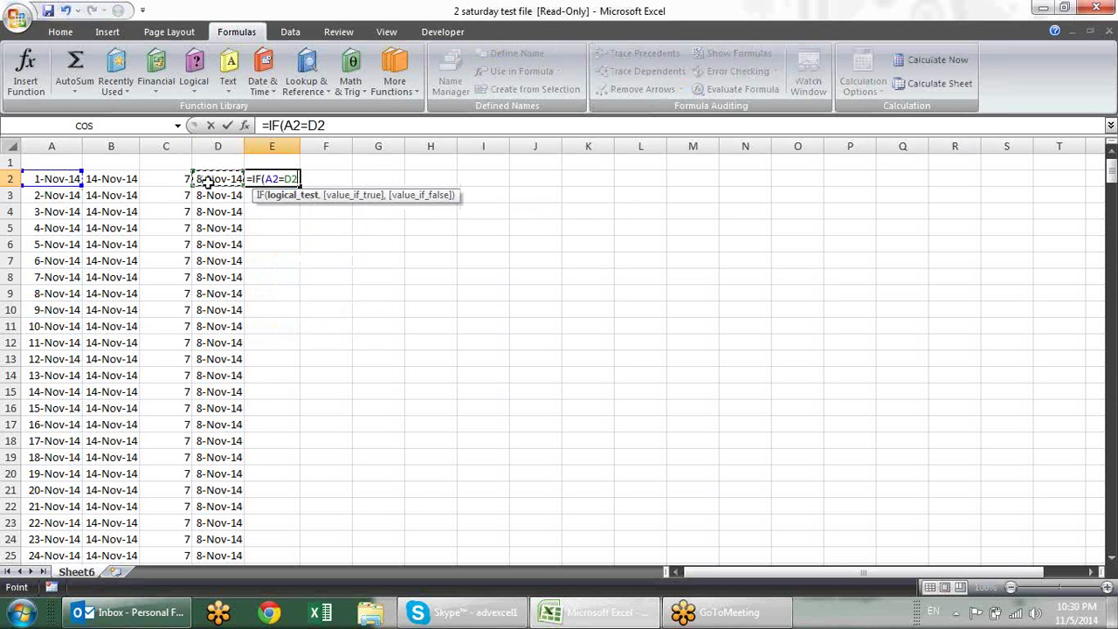
type(",")
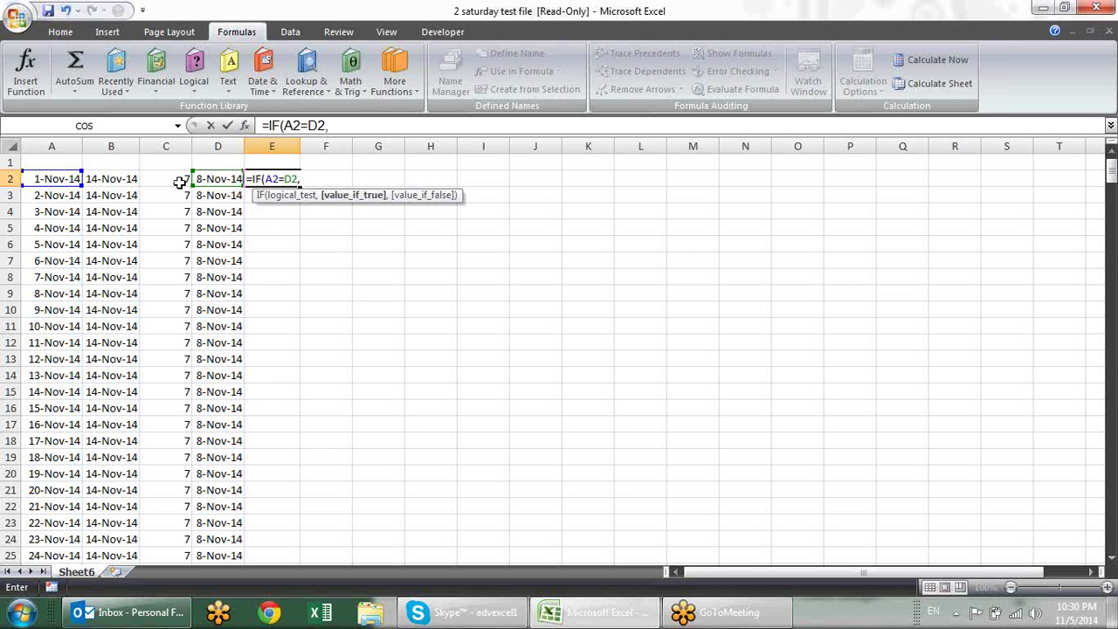
left_click(69, 175)
type(",\"\"")
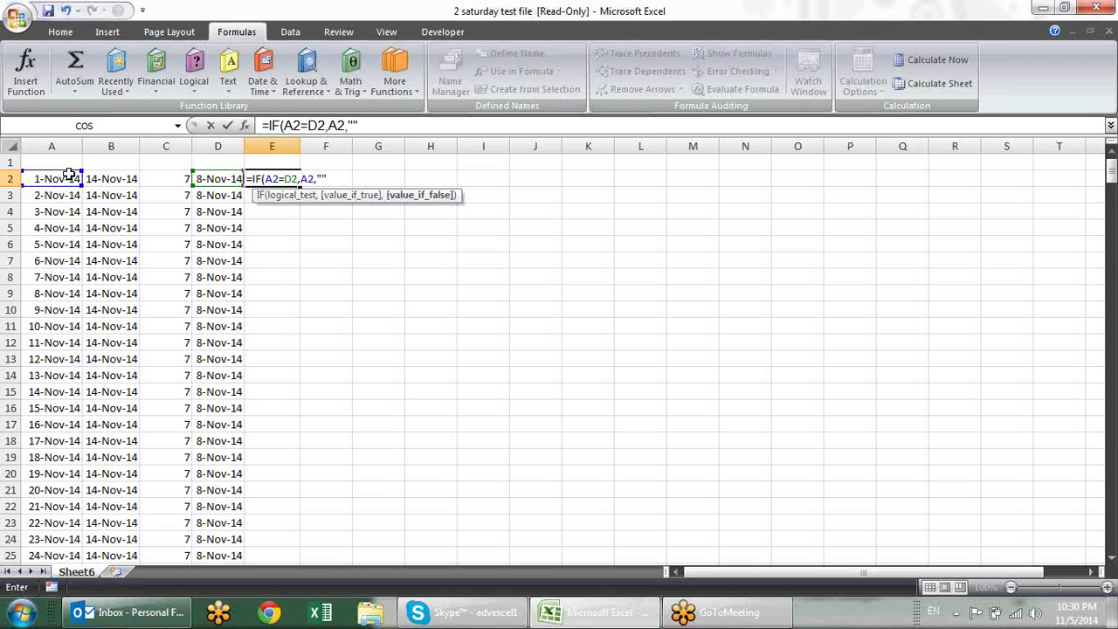
type(")")
key("Return")
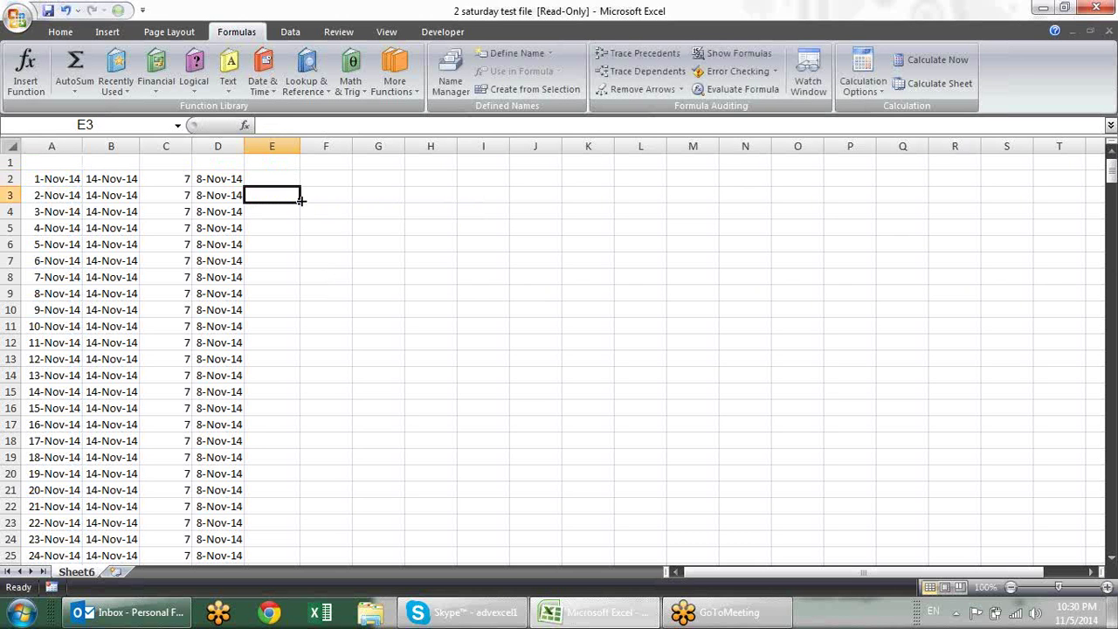
Copy E2's IF formula down column E and format the results as dates
left_click(297, 182)
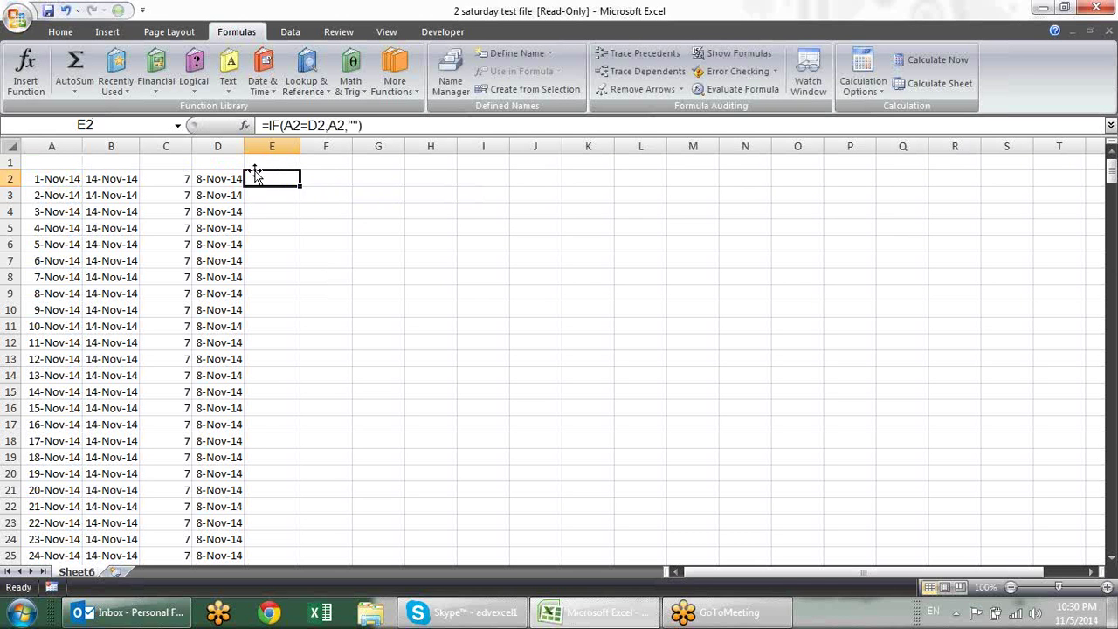
double_click(301, 186)
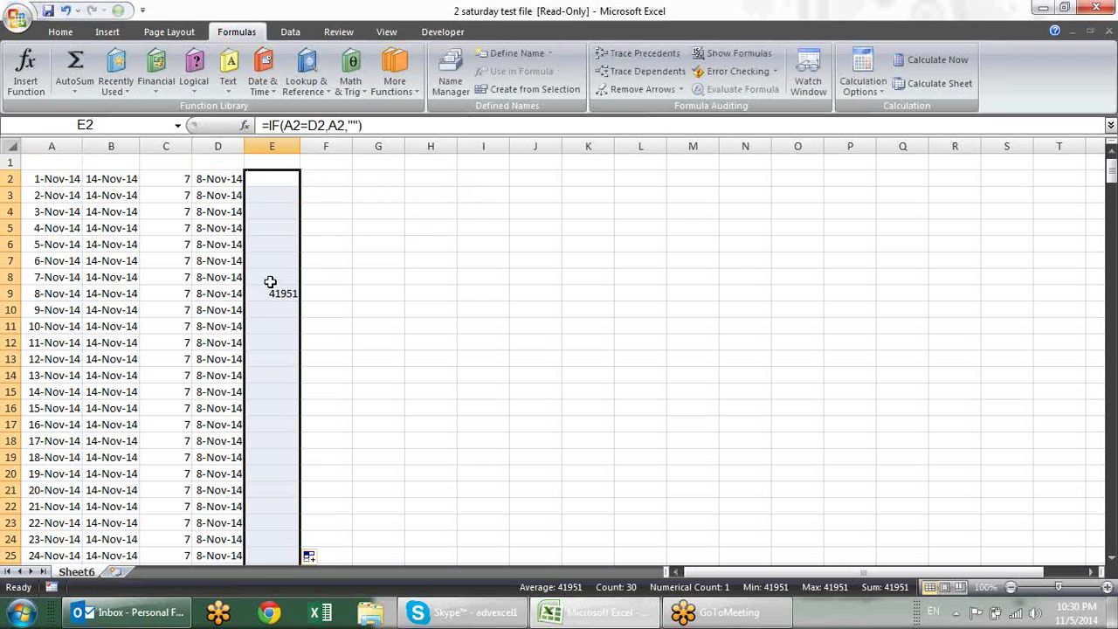
key("ctrl+shift+3")
left_click(416, 328)
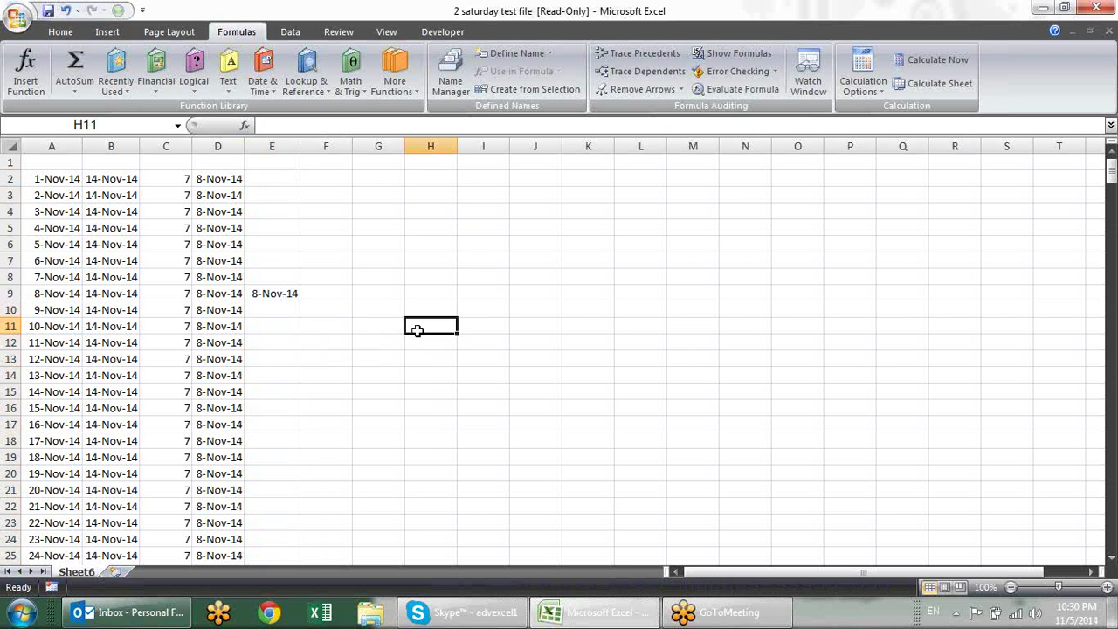
Copy the December weekday and target-date formulas in row 32 down to the last row
scroll(301, 242, "down", 5)
scroll(302, 243, "down", 3)
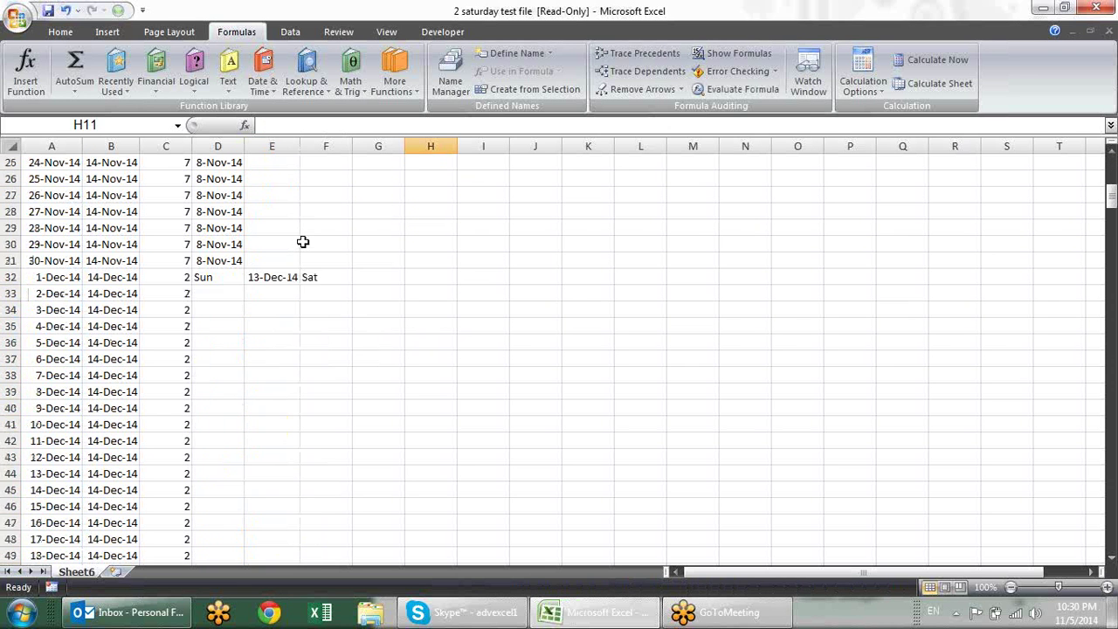
scroll(303, 243, "down", 3)
scroll(305, 242, "down", 6)
scroll(305, 242, "up", 8)
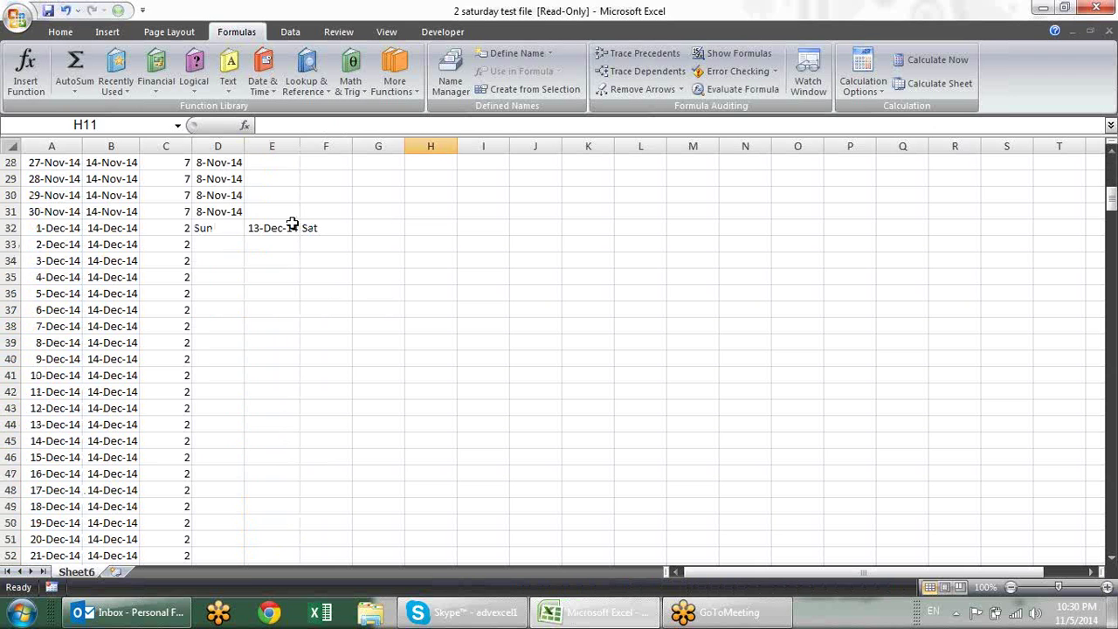
left_click(294, 224)
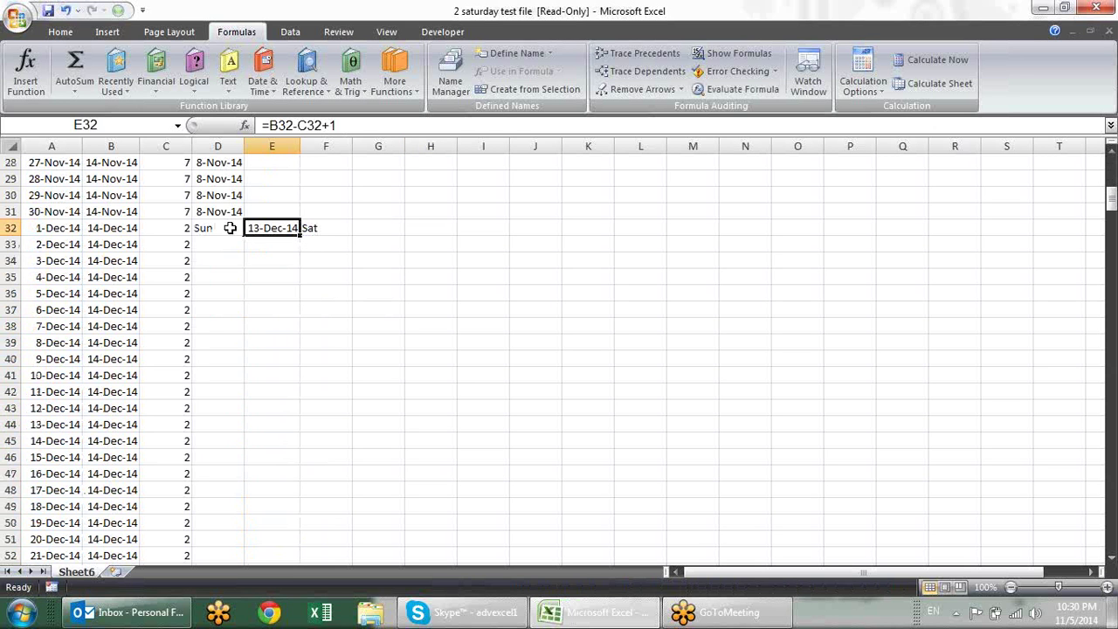
left_click_drag(227, 228, 300, 230)
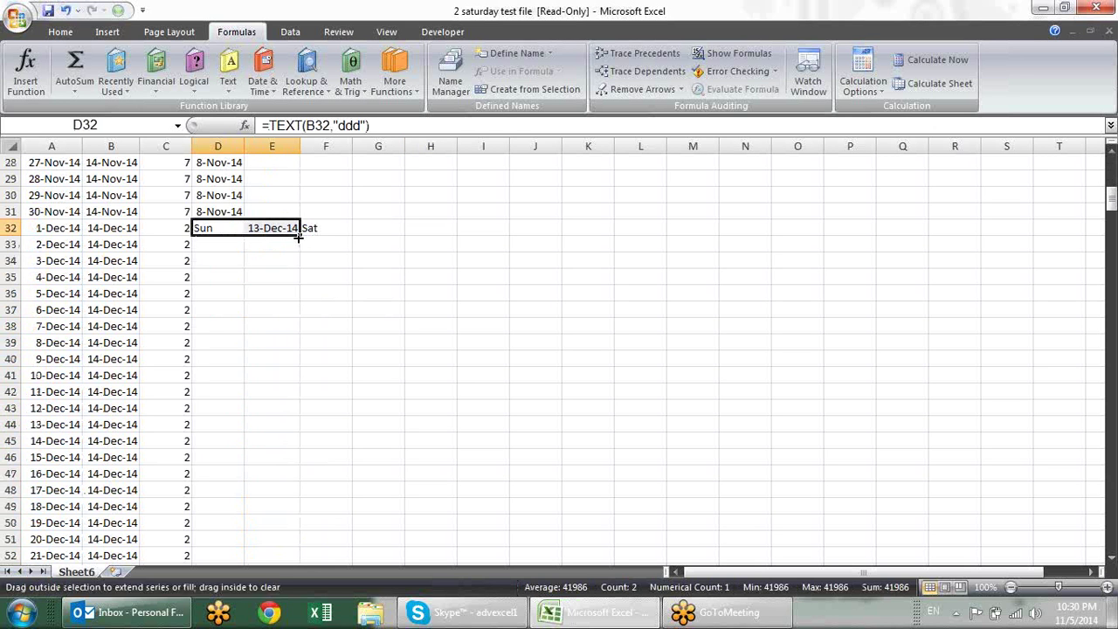
double_click(300, 235)
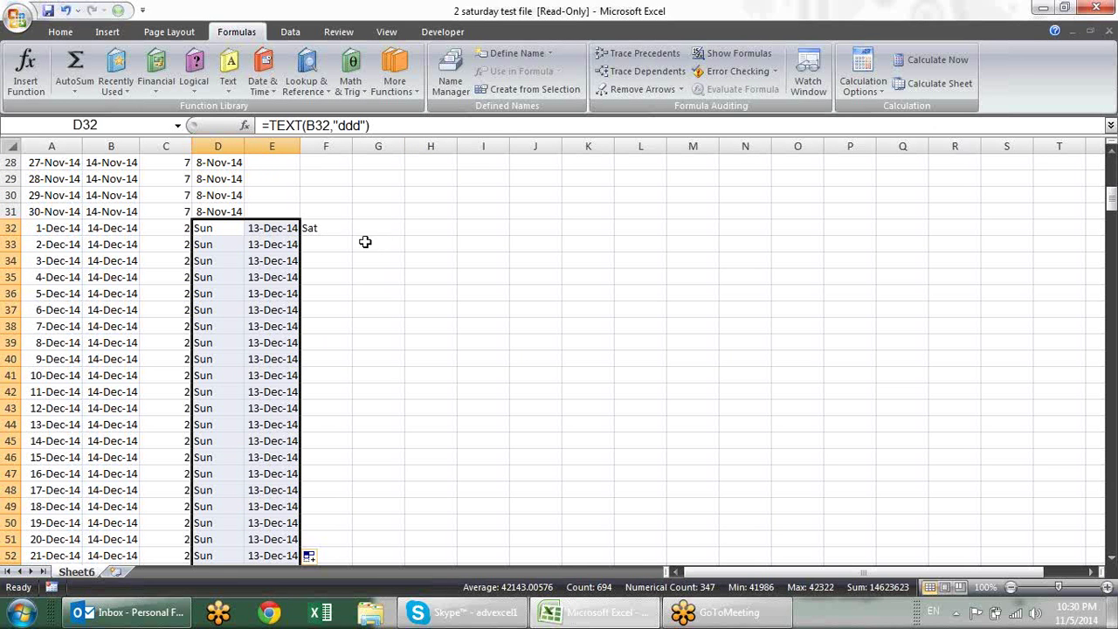
Extend E29's IF formula and D31's target-date formula down through the December rows
left_click(292, 177)
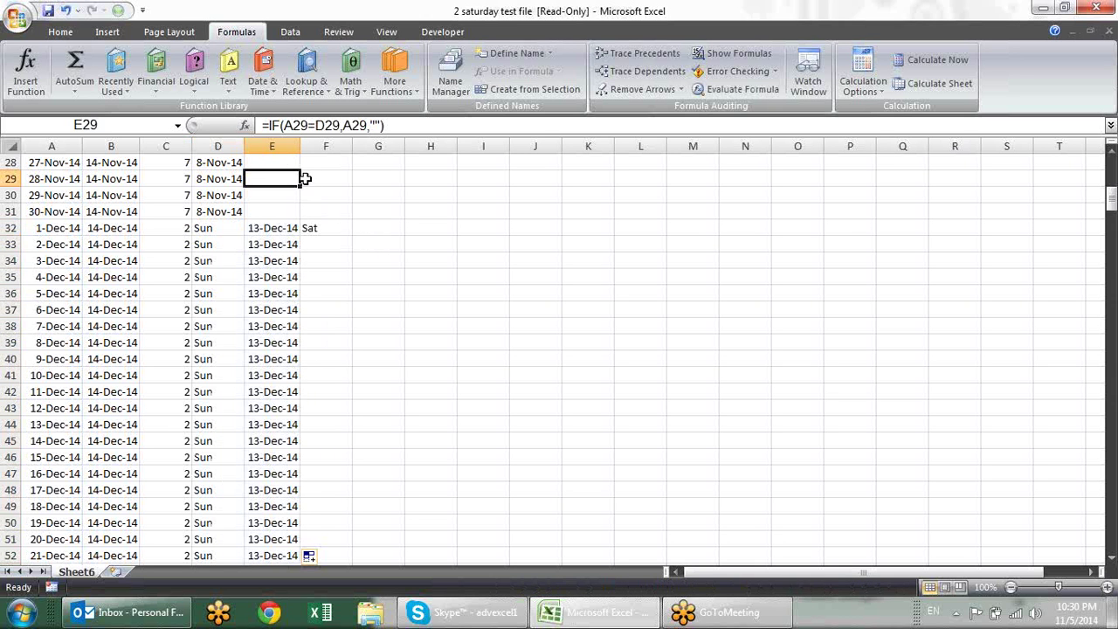
left_click_drag(301, 184, 303, 184)
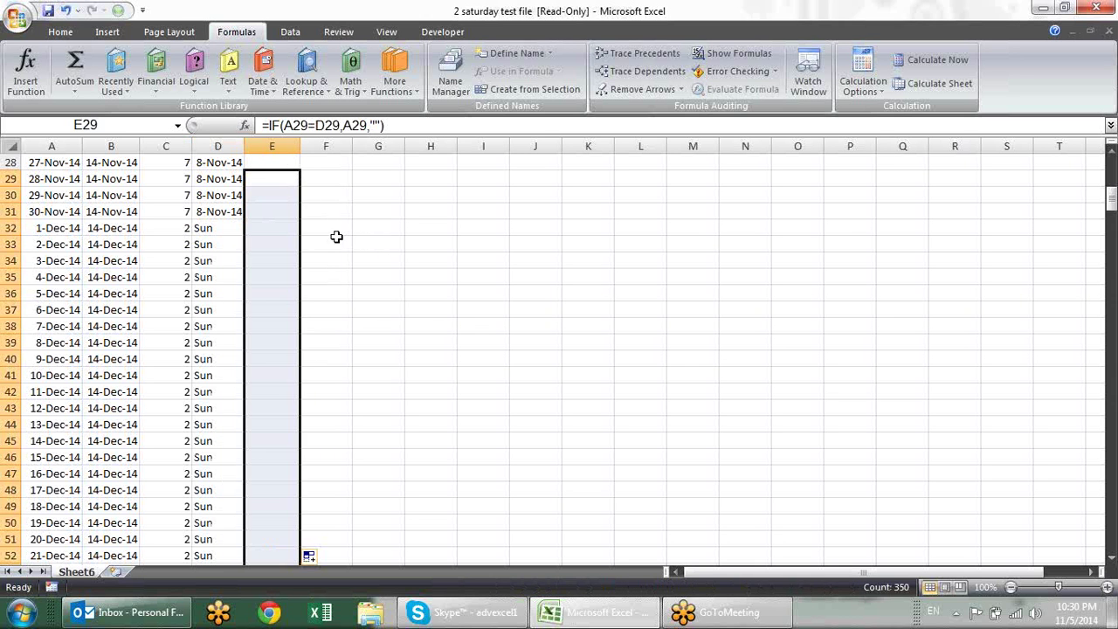
left_click(332, 241)
left_click(231, 227)
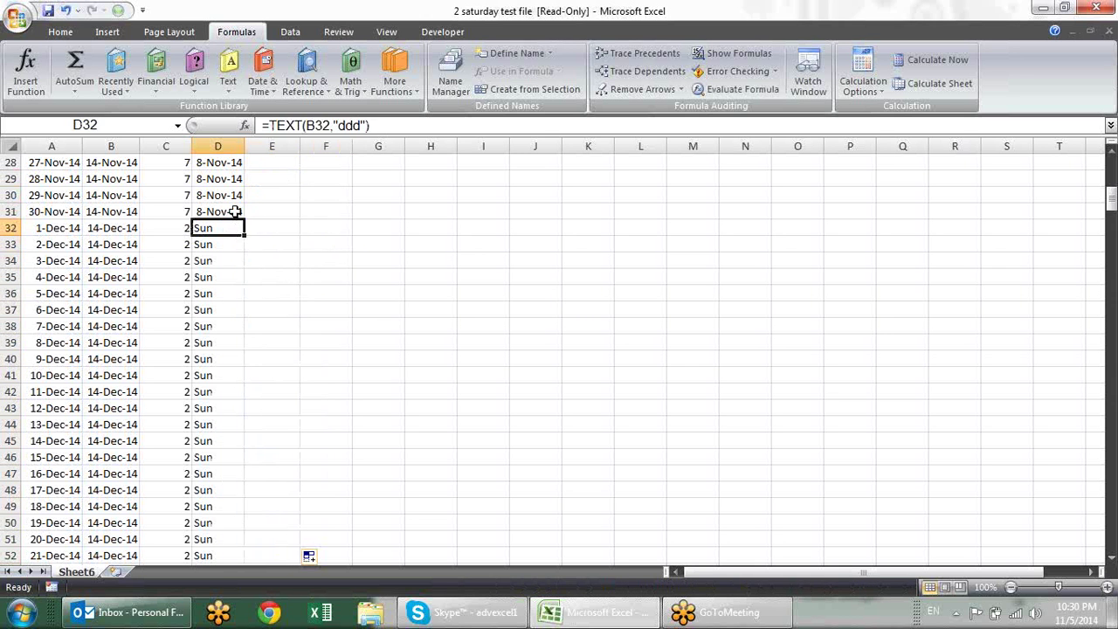
left_click(227, 211)
double_click(244, 220)
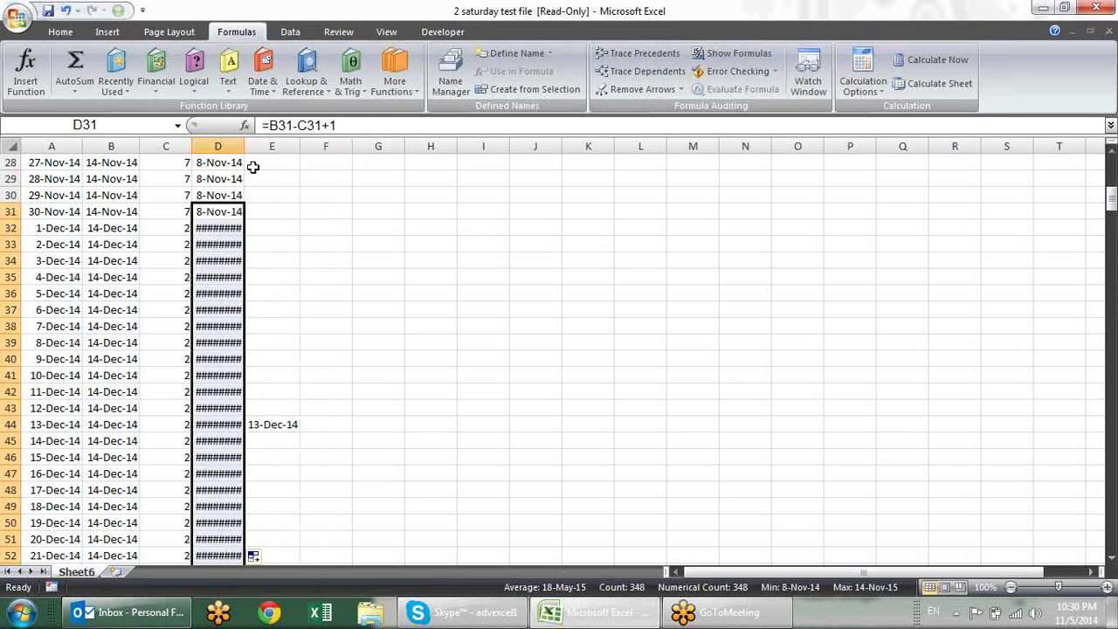
left_click(272, 197)
double_click(242, 139)
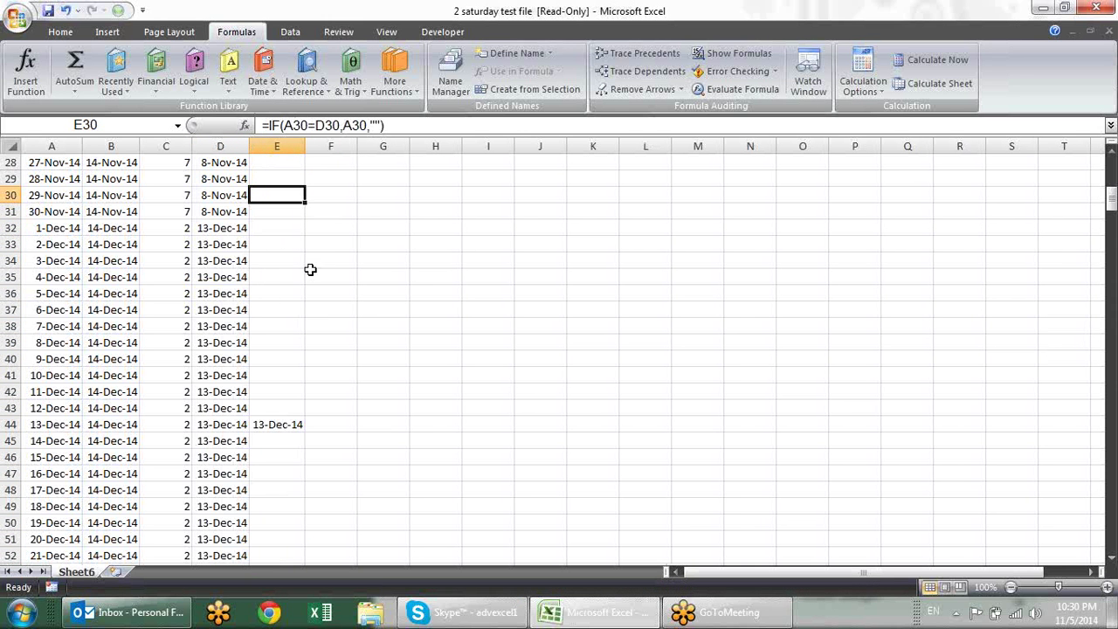
scroll(338, 327, "up", 9)
left_click(276, 290)
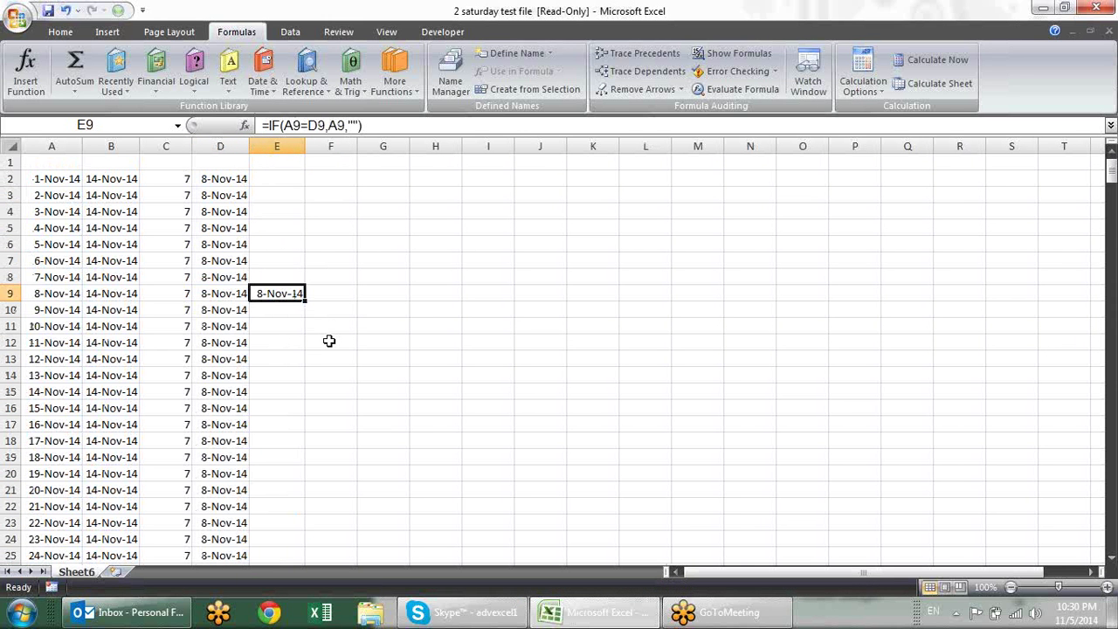
scroll(365, 344, "down", 2)
scroll(365, 344, "down", 4)
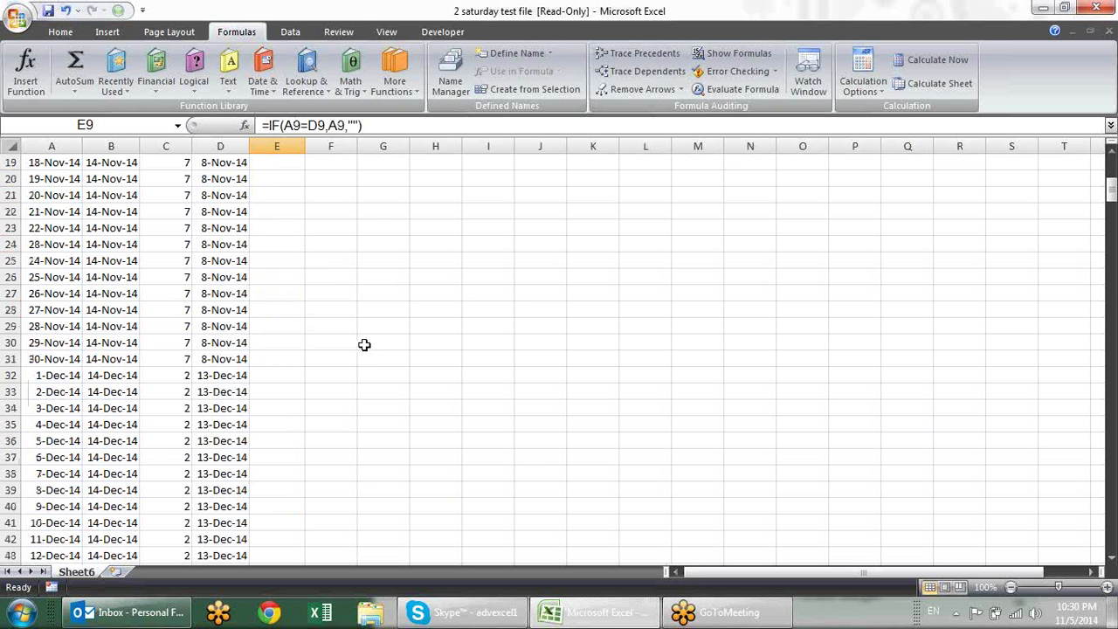
scroll(365, 344, "down", 5)
left_click(300, 326)
scroll(322, 328, "down", 4)
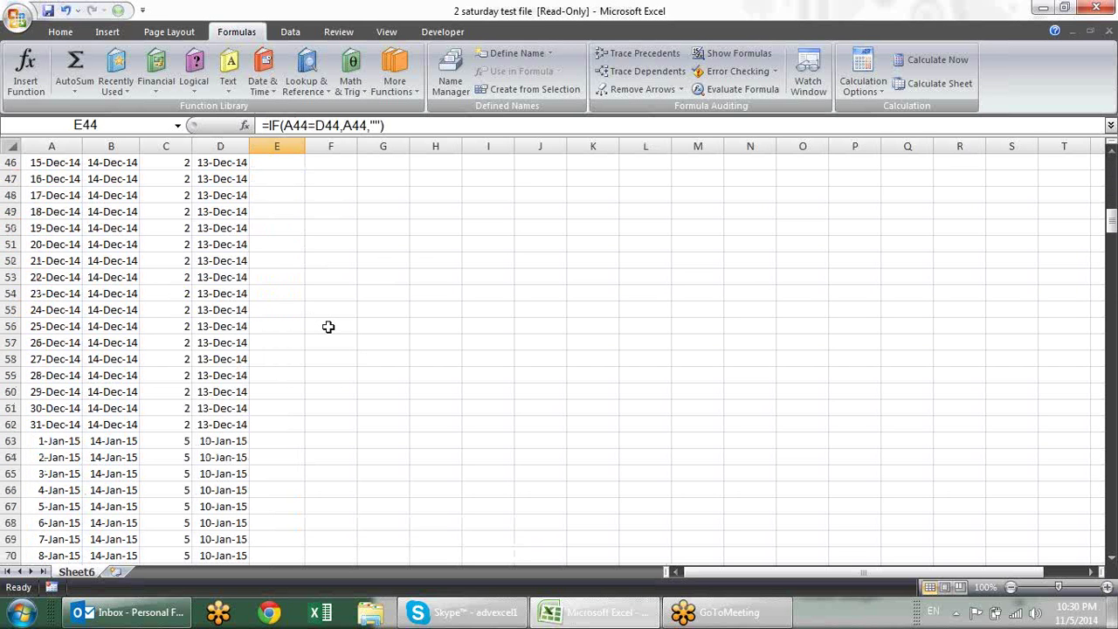
scroll(321, 328, "down", 3)
scroll(319, 330, "down", 3)
left_click(293, 344)
scroll(422, 340, "down", 4)
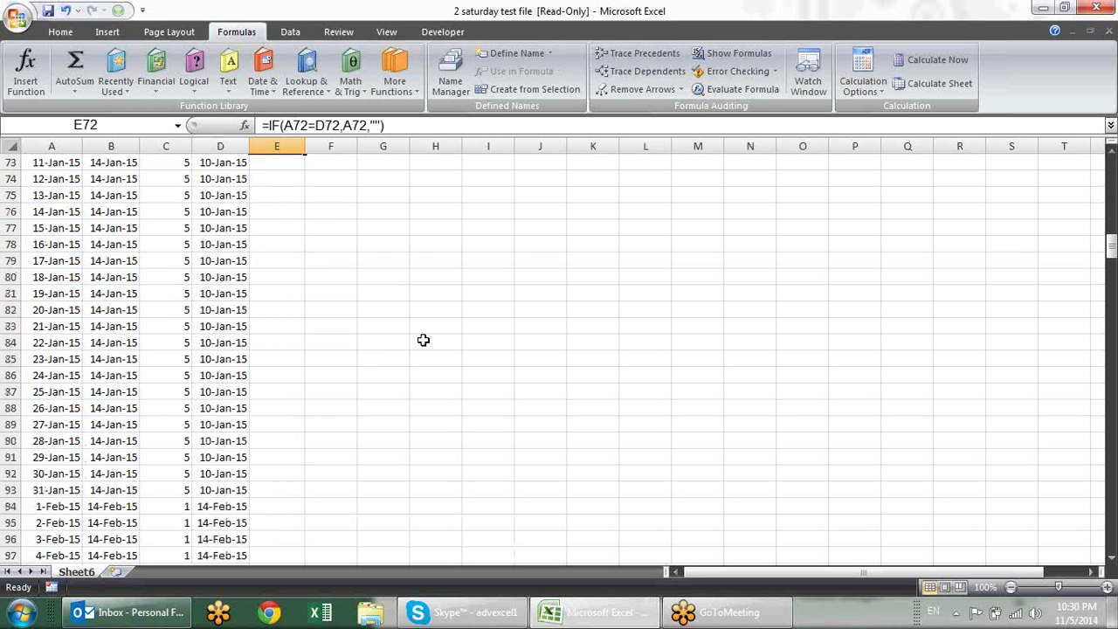
scroll(392, 335, "down", 6)
scroll(385, 338, "down", 3)
left_click(294, 276)
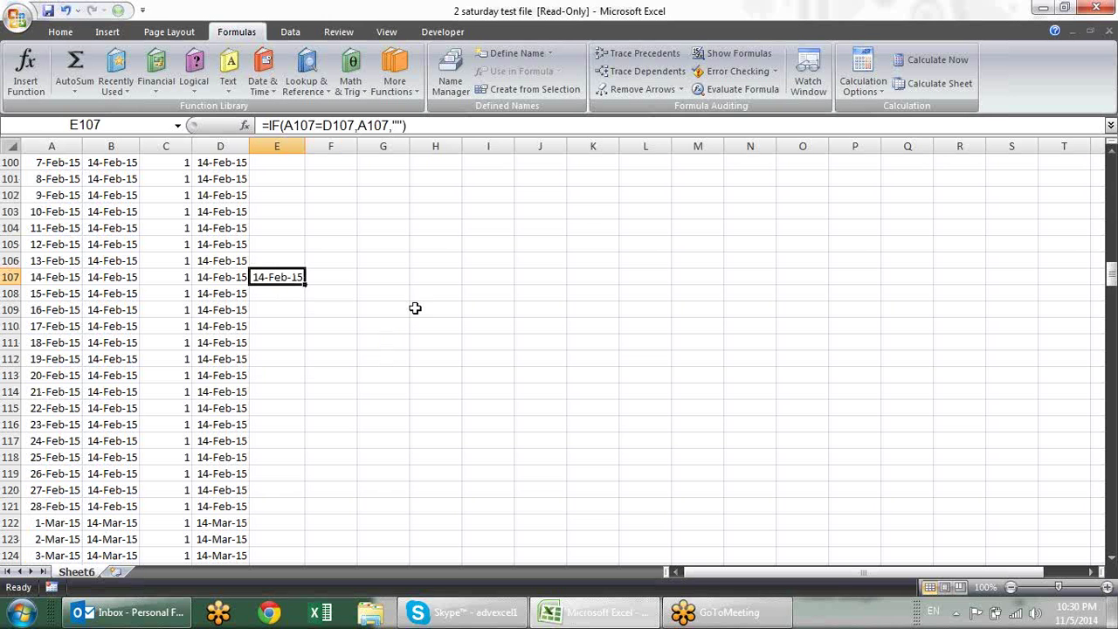
scroll(414, 307, "down", 7)
scroll(414, 307, "down", 4)
left_click(283, 195)
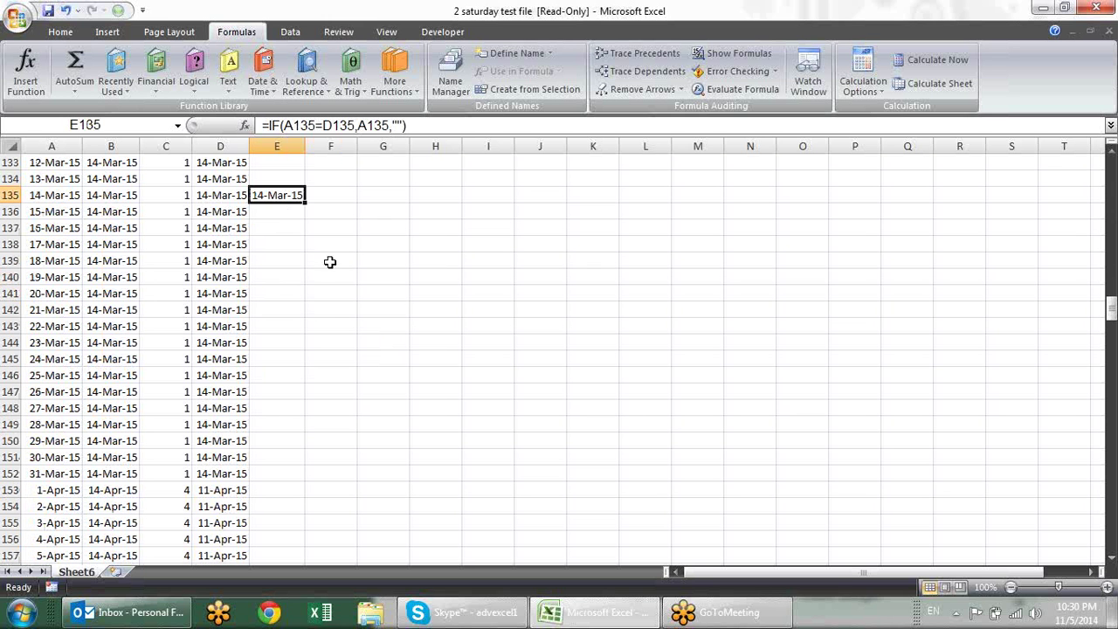
scroll(349, 273, "down", 6)
scroll(350, 272, "down", 3)
left_click(283, 211)
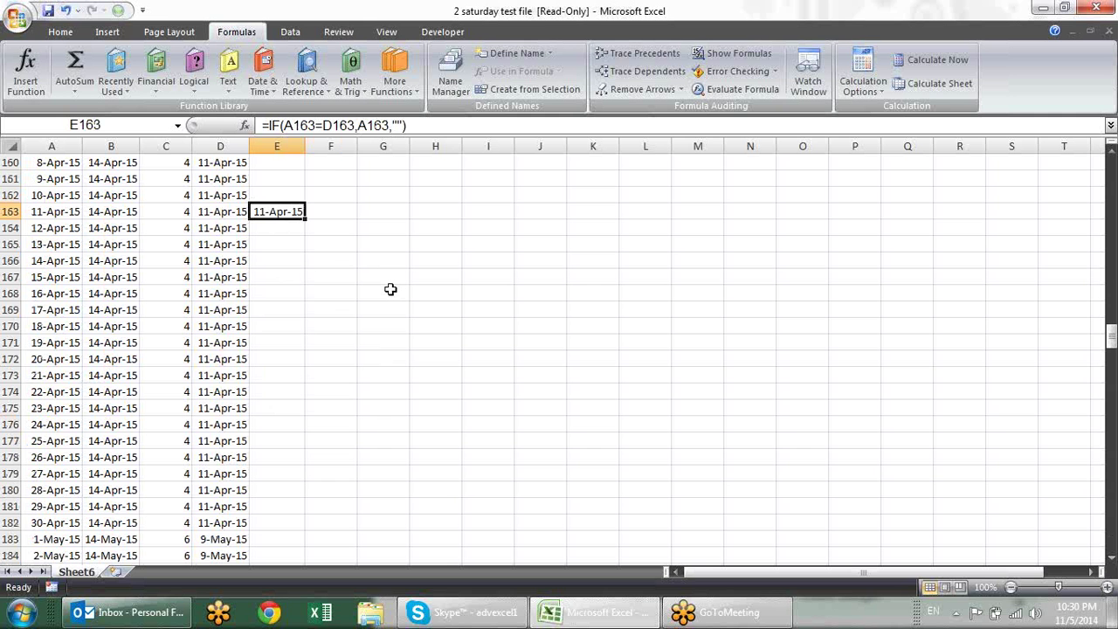
scroll(390, 289, "up", 8)
scroll(390, 289, "down", 5)
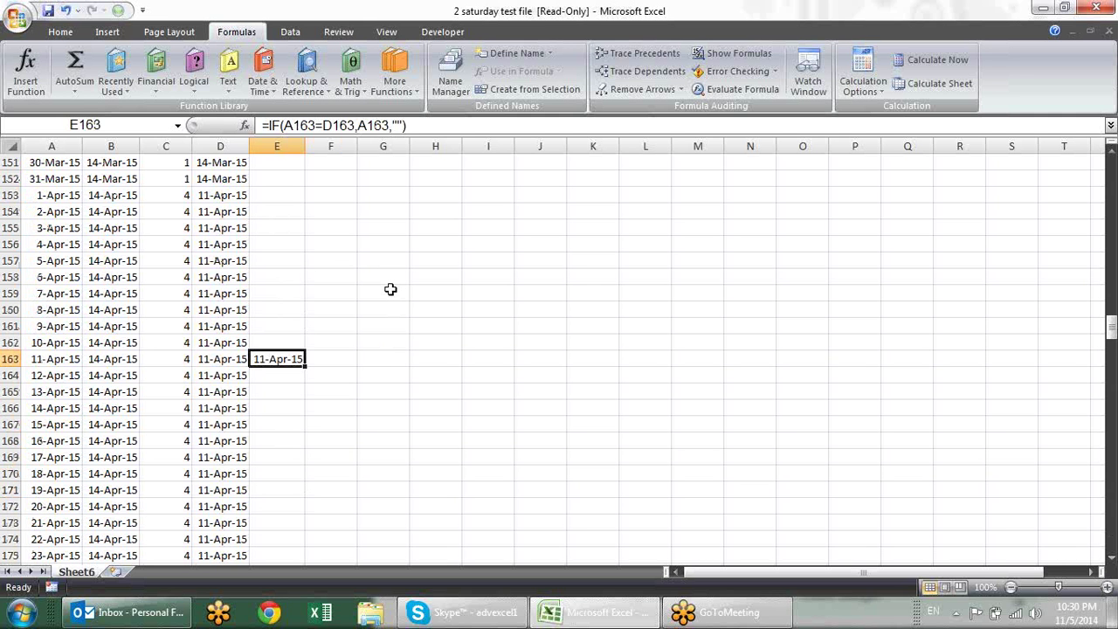
scroll(391, 290, "up", 6)
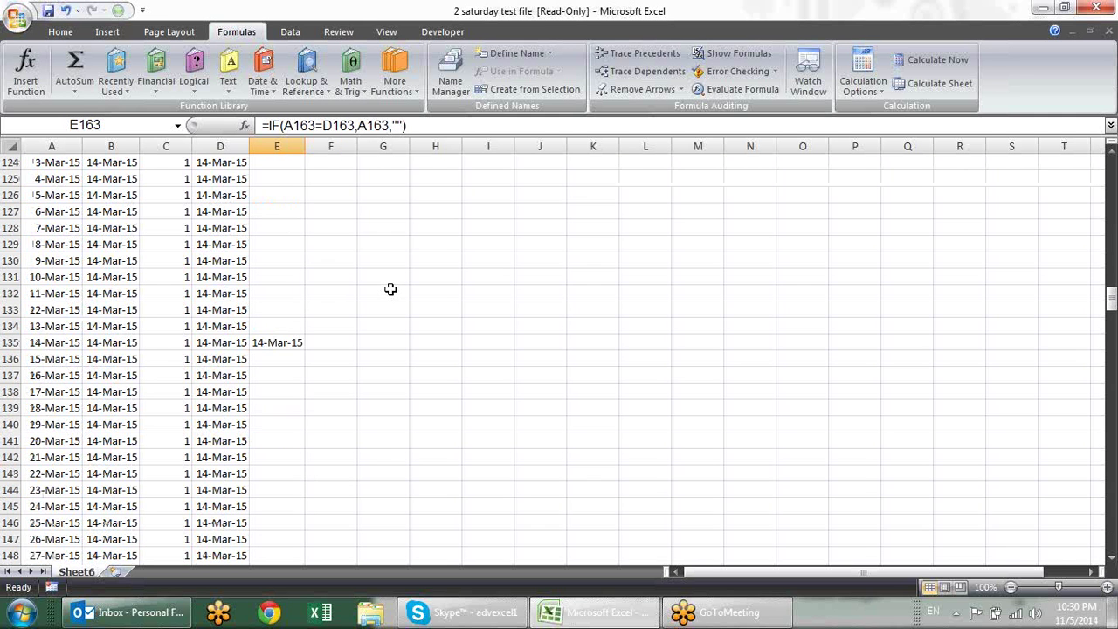
scroll(390, 289, "up", 9)
scroll(391, 289, "up", 12)
scroll(391, 289, "up", 4)
scroll(391, 289, "up", 7)
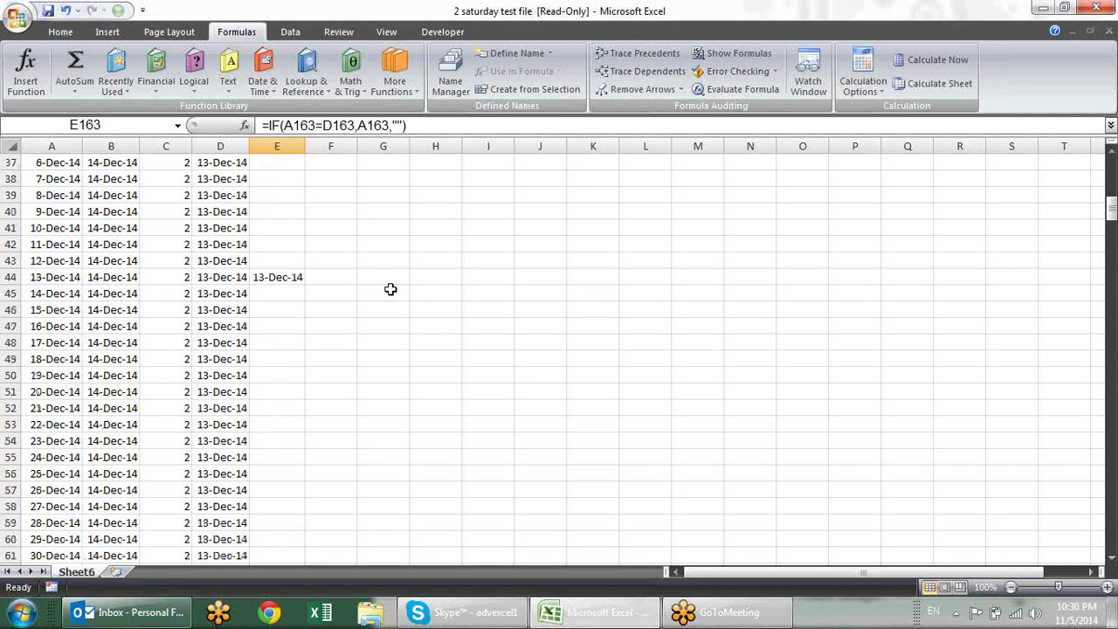
scroll(391, 289, "up", 7)
scroll(391, 289, "up", 5)
left_click(354, 224)
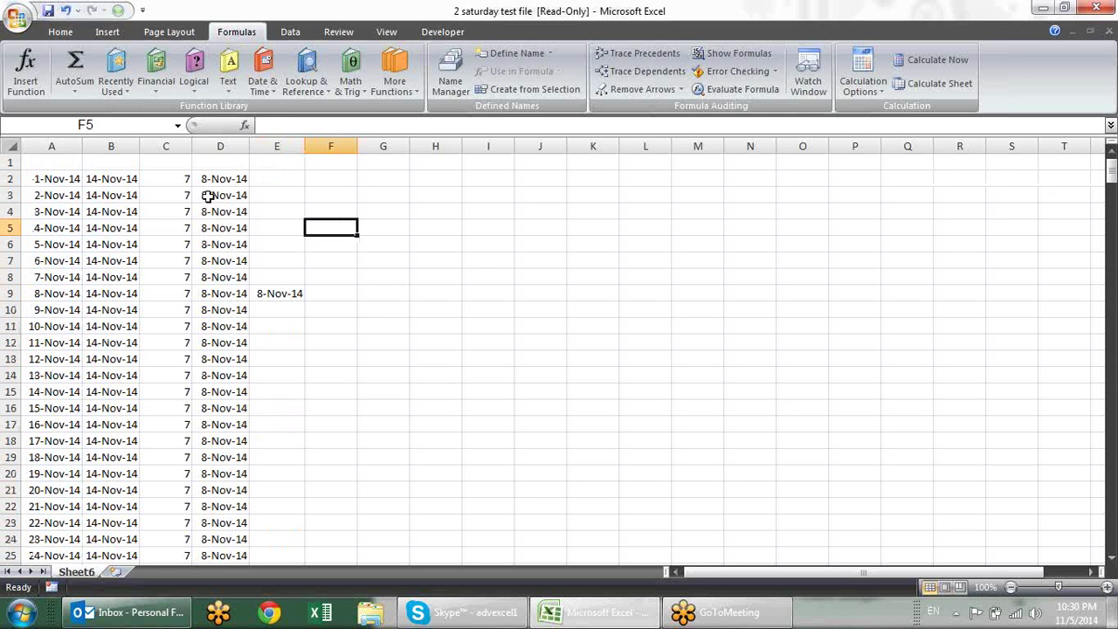
left_click(162, 180)
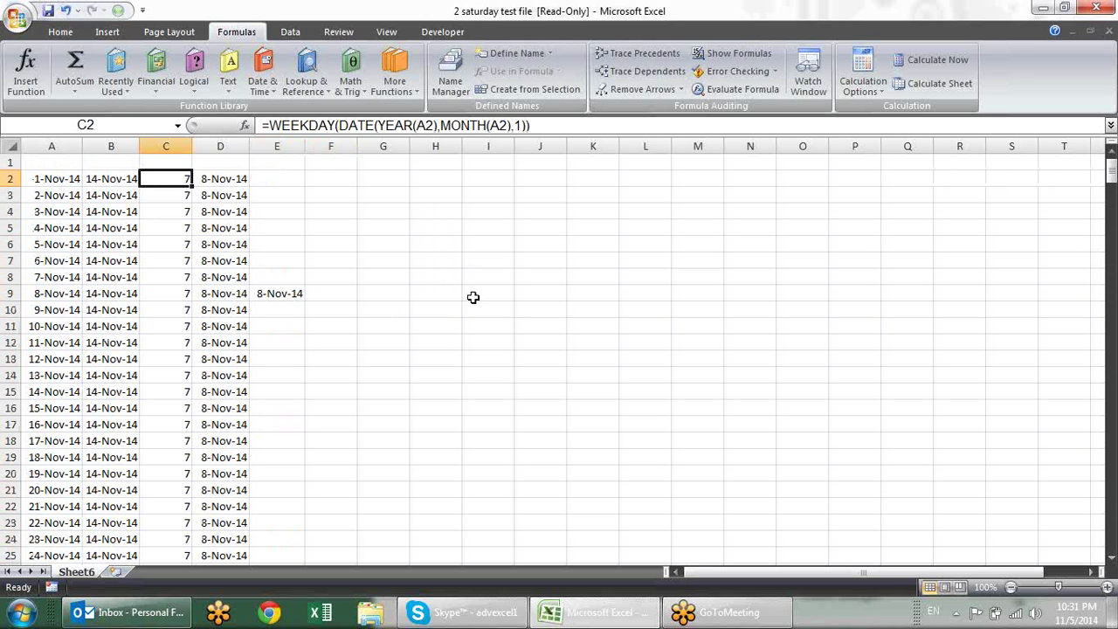
Change the day argument in B2's DATE formula from 14 to 7 and fill it down column B
left_click(122, 177)
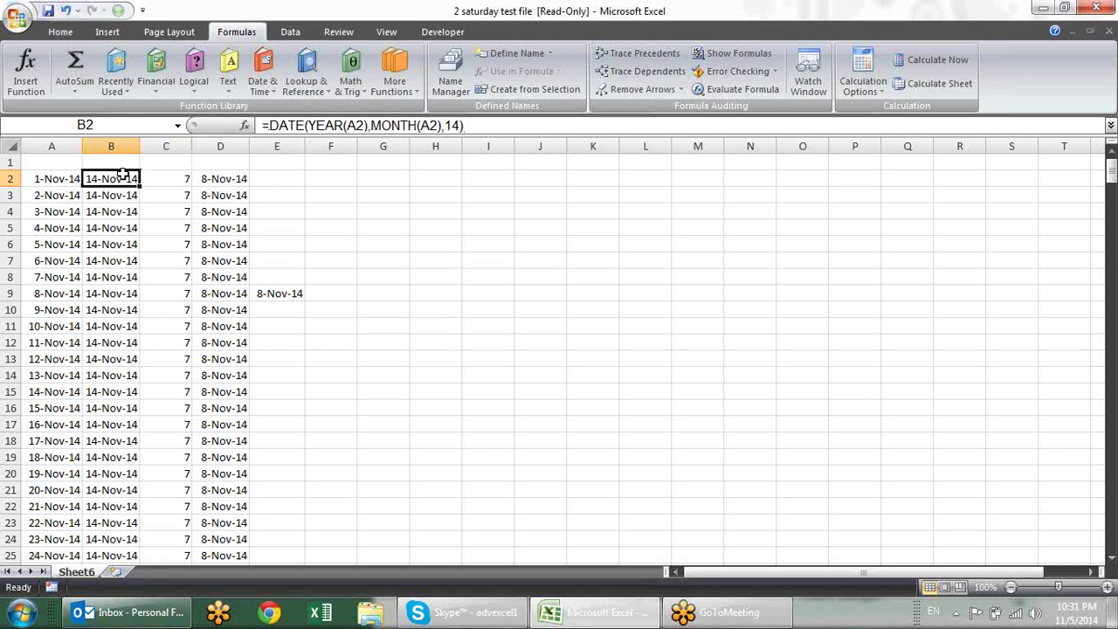
left_click(459, 125)
key("BackSpace")
key("BackSpace")
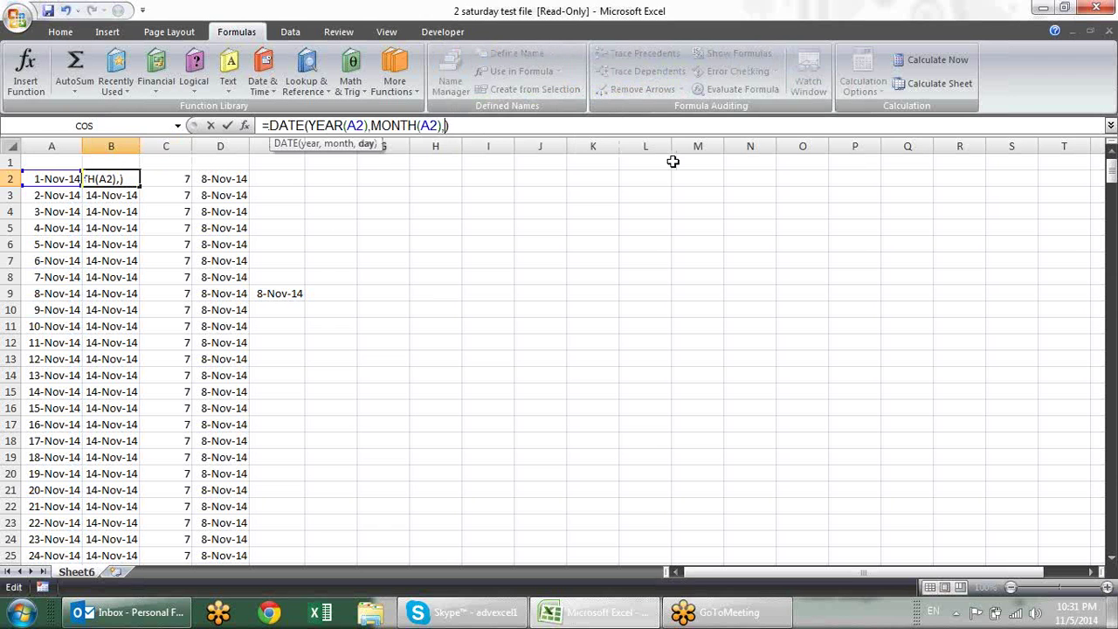
type("7")
key("Return")
left_click(122, 174)
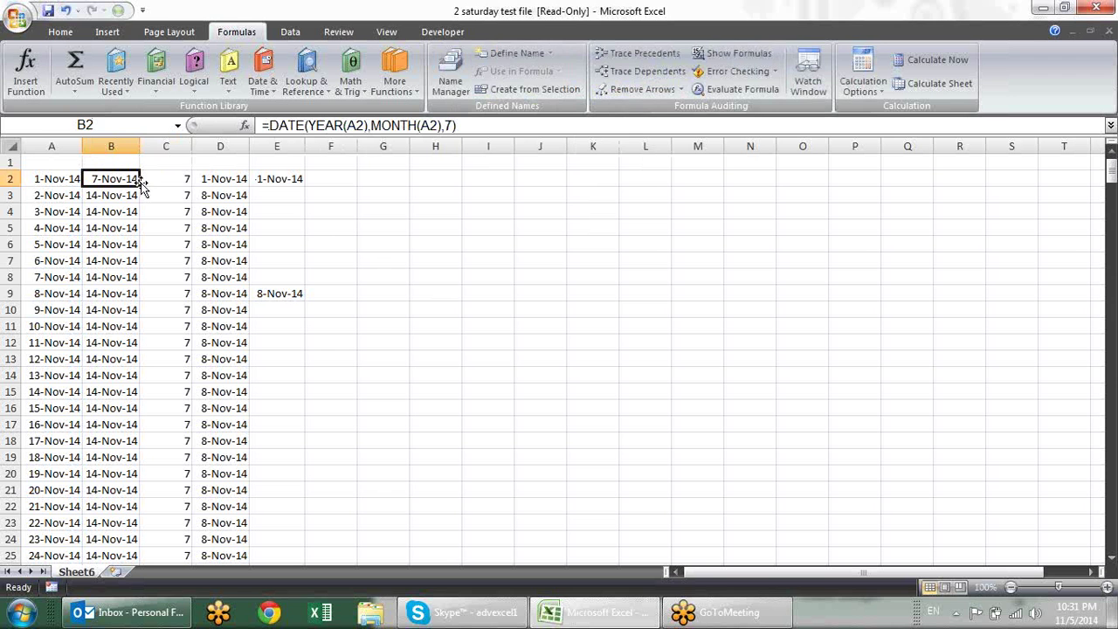
double_click(140, 187)
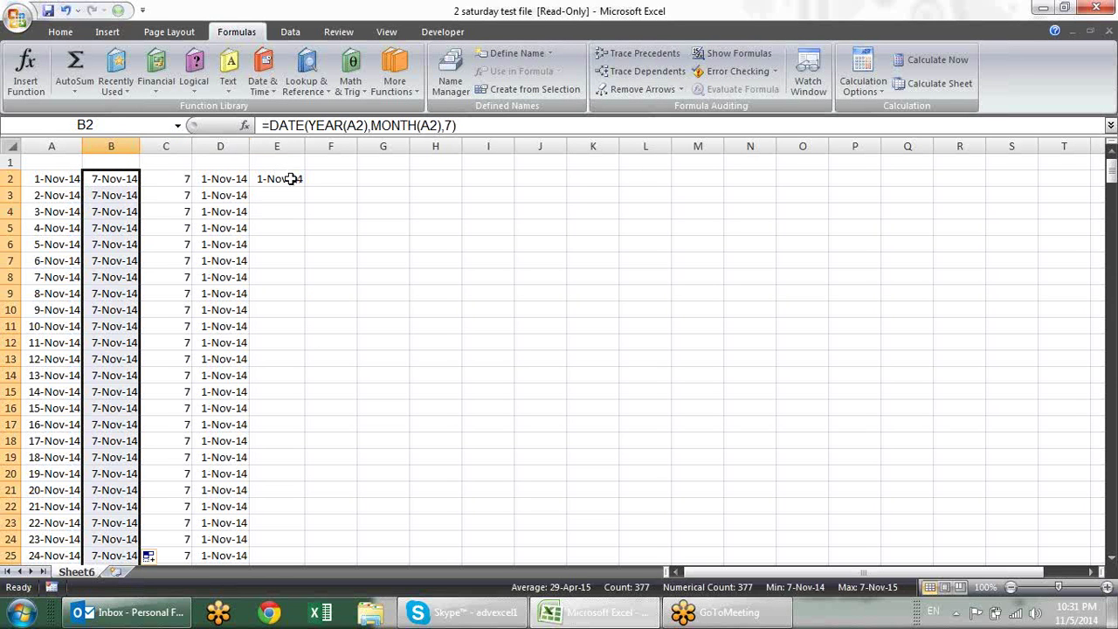
Verify the new matches, 1-Nov-14 in E2 and 6-Dec-14 in E37, against column A dates
left_click(294, 177)
left_click(64, 175)
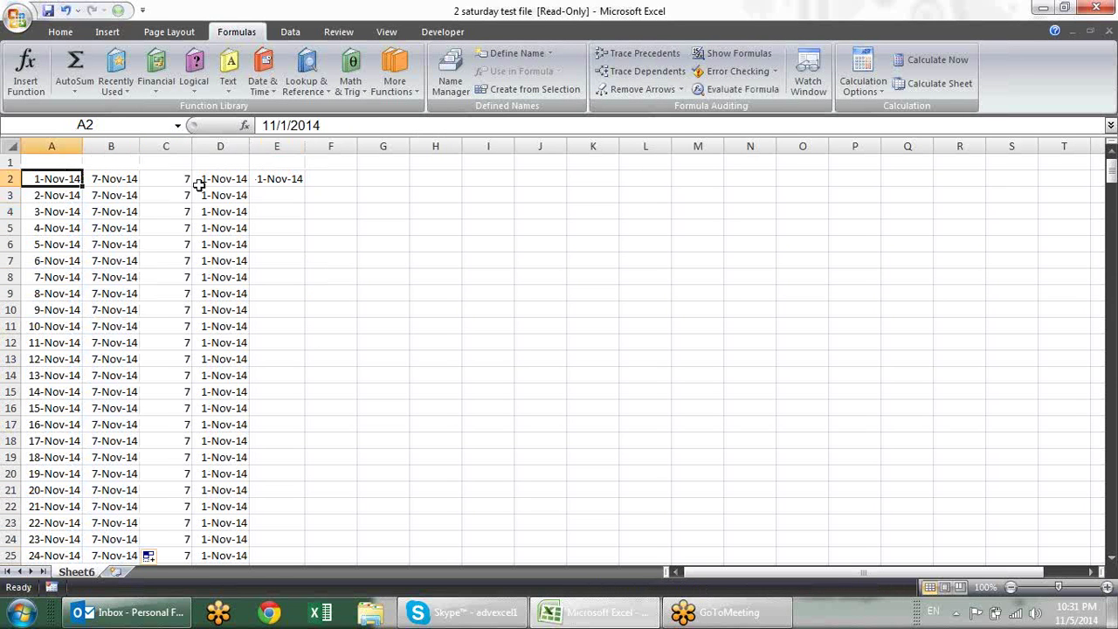
scroll(320, 239, "down", 5)
scroll(320, 238, "down", 2)
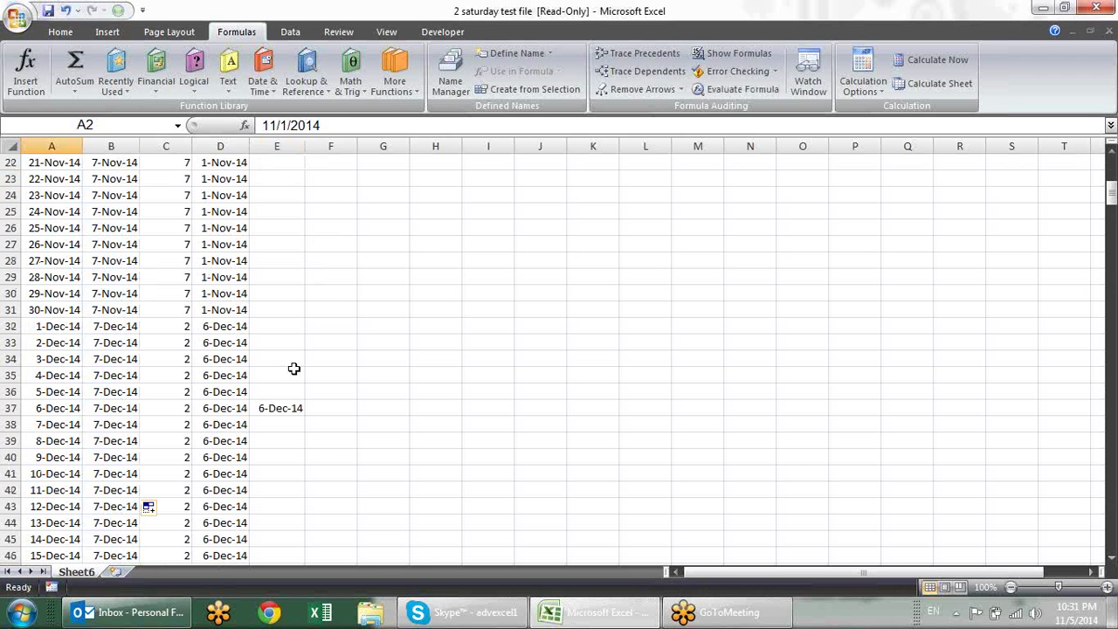
left_click(284, 408)
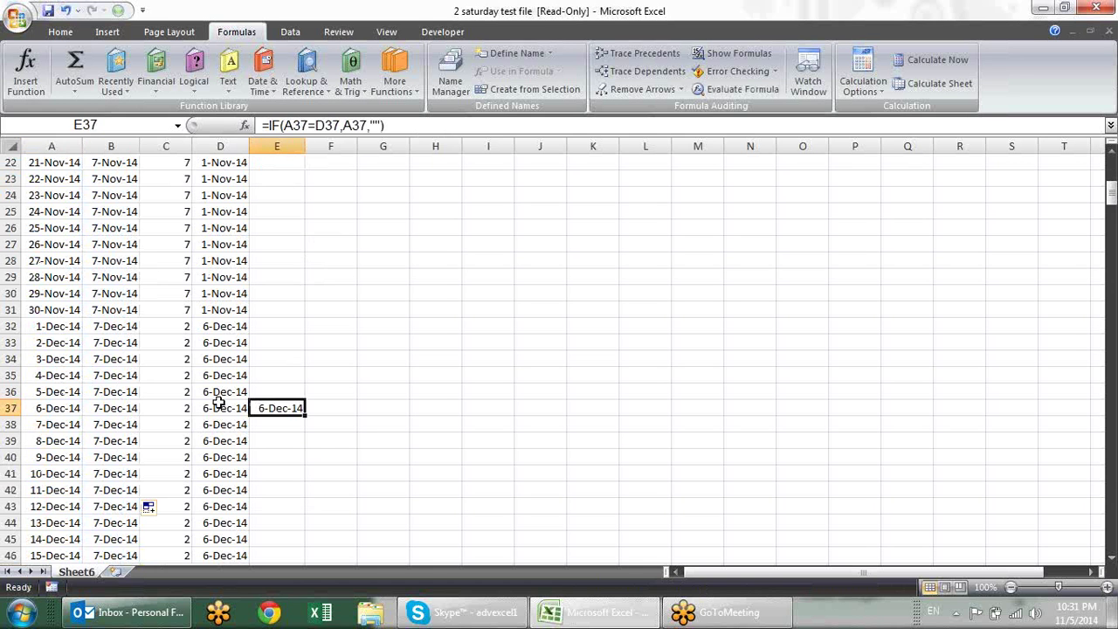
left_click(78, 408)
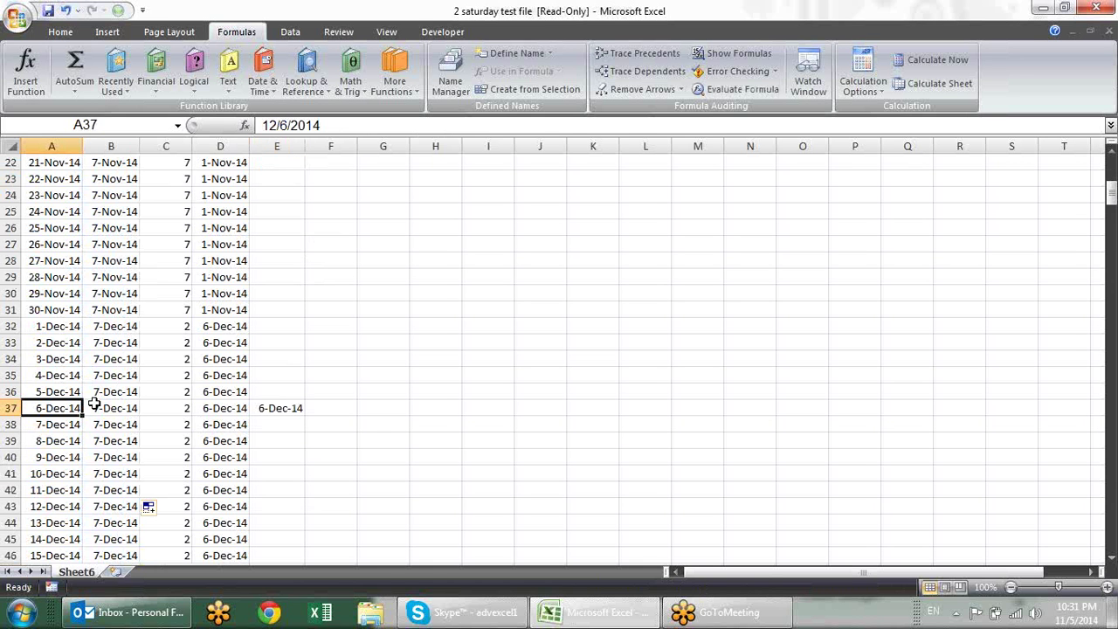
scroll(249, 352, "down", 5)
scroll(249, 352, "down", 5)
scroll(253, 352, "up", 7)
scroll(253, 352, "up", 9)
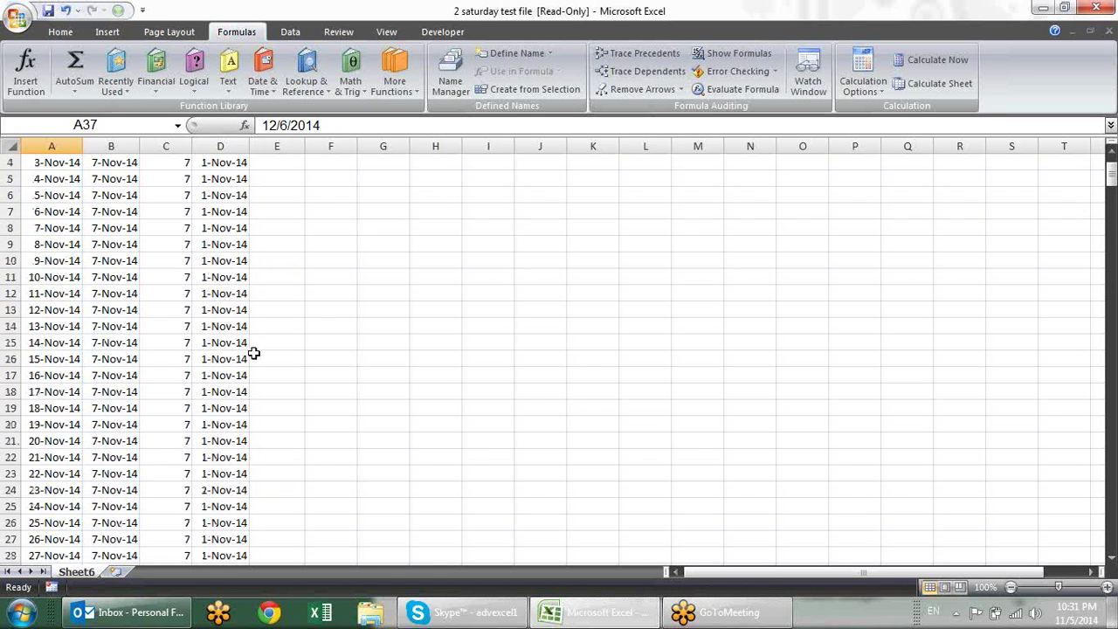
scroll(253, 352, "up", 1)
left_click(125, 178)
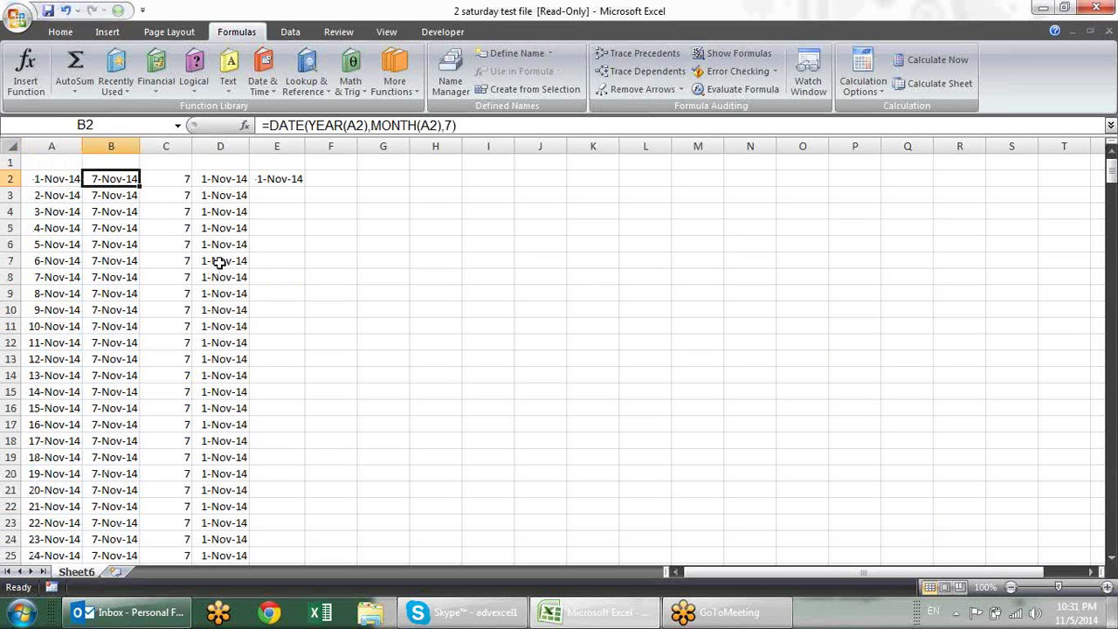
Change B2's DATE day argument from 7 to 9, fill it down, and check E4 shows 3-Nov-14
key("F2")
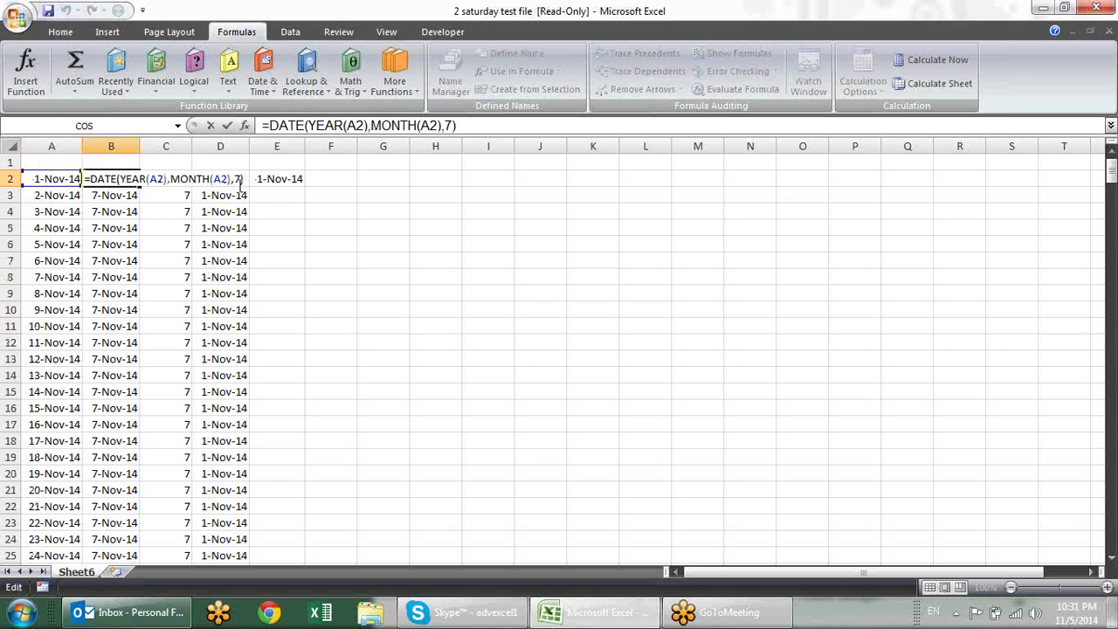
left_click(242, 178)
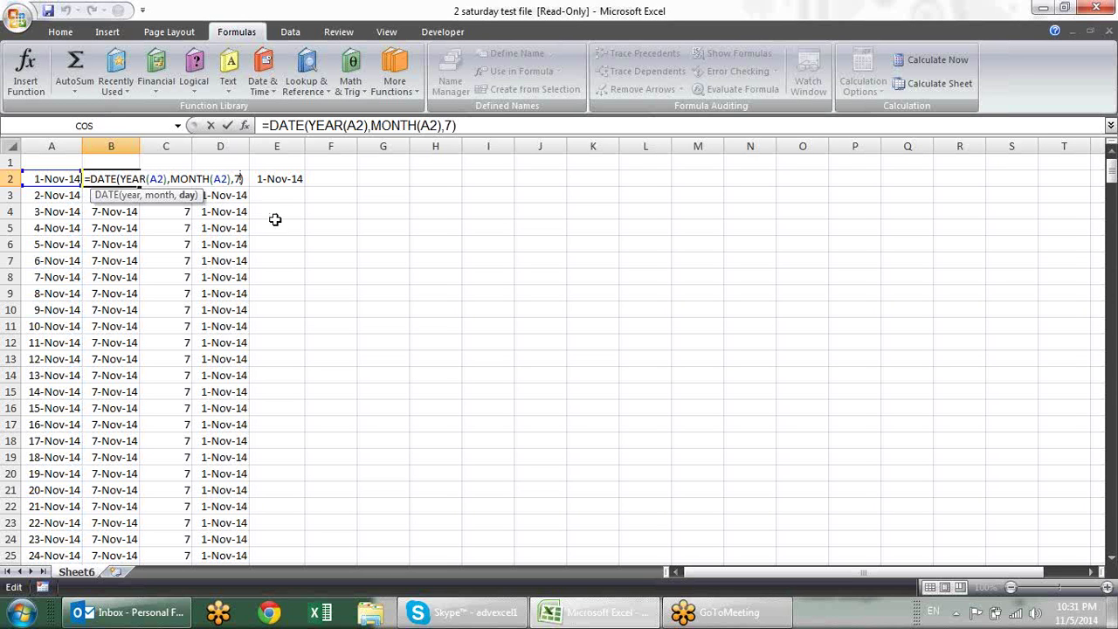
key("BackSpace")
type("9")
key("Return")
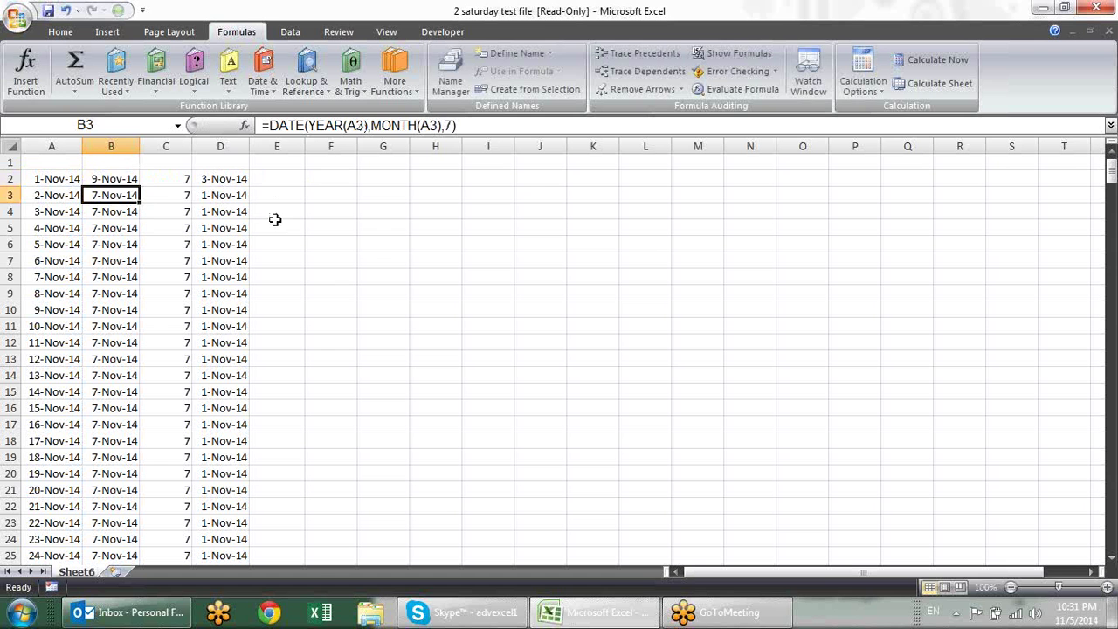
left_click(132, 179)
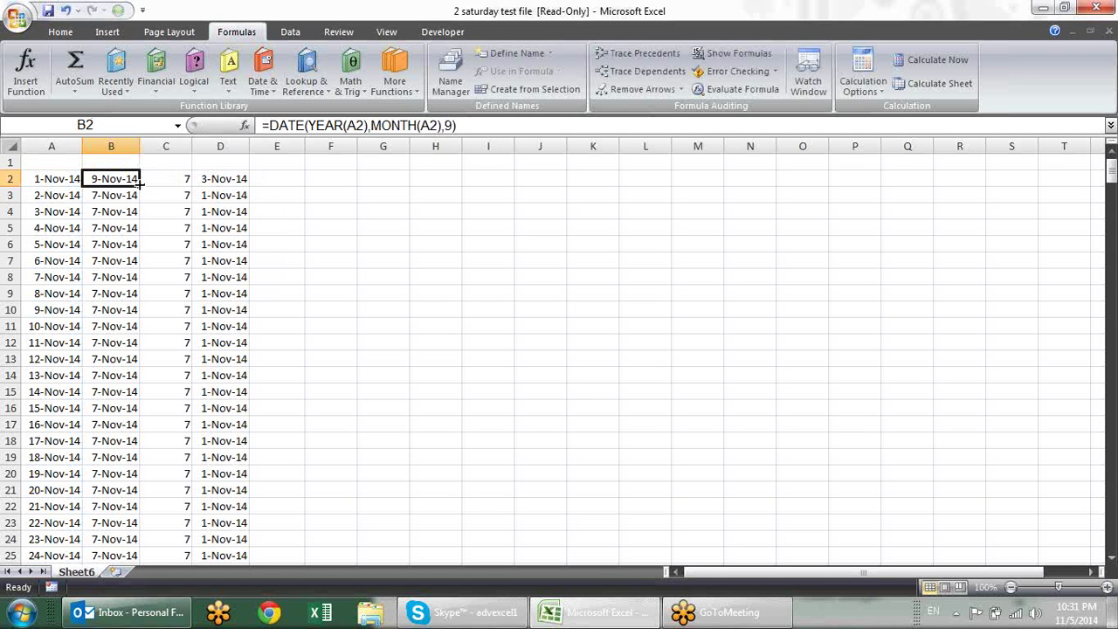
double_click(139, 180)
left_click(299, 210)
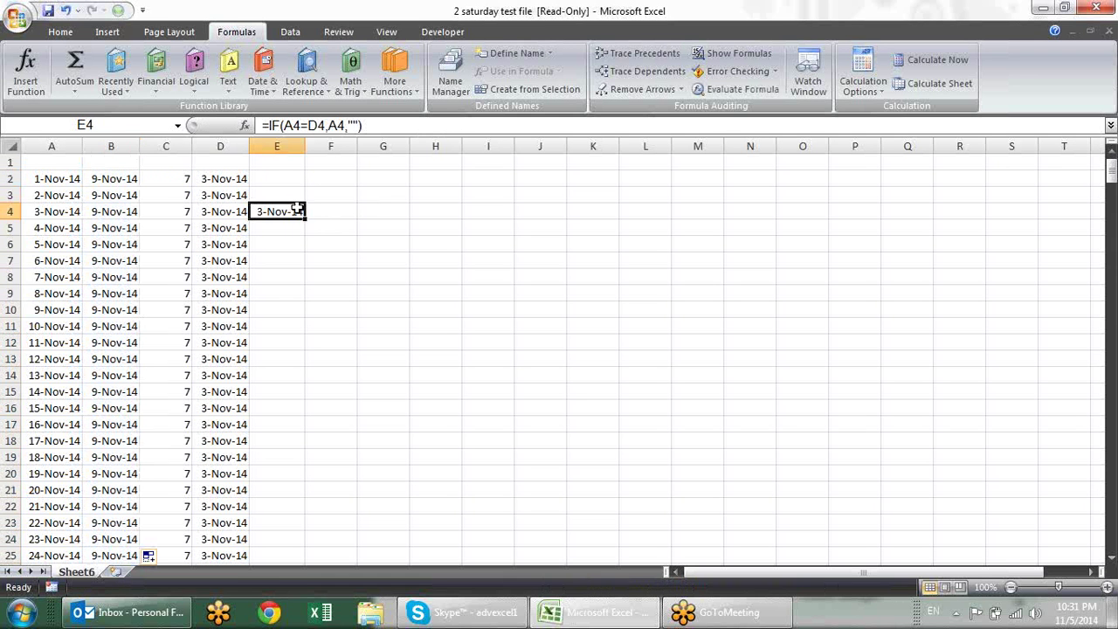
Check November weekdays on the system calendar and review the formulas in columns B through E
left_click(1084, 612)
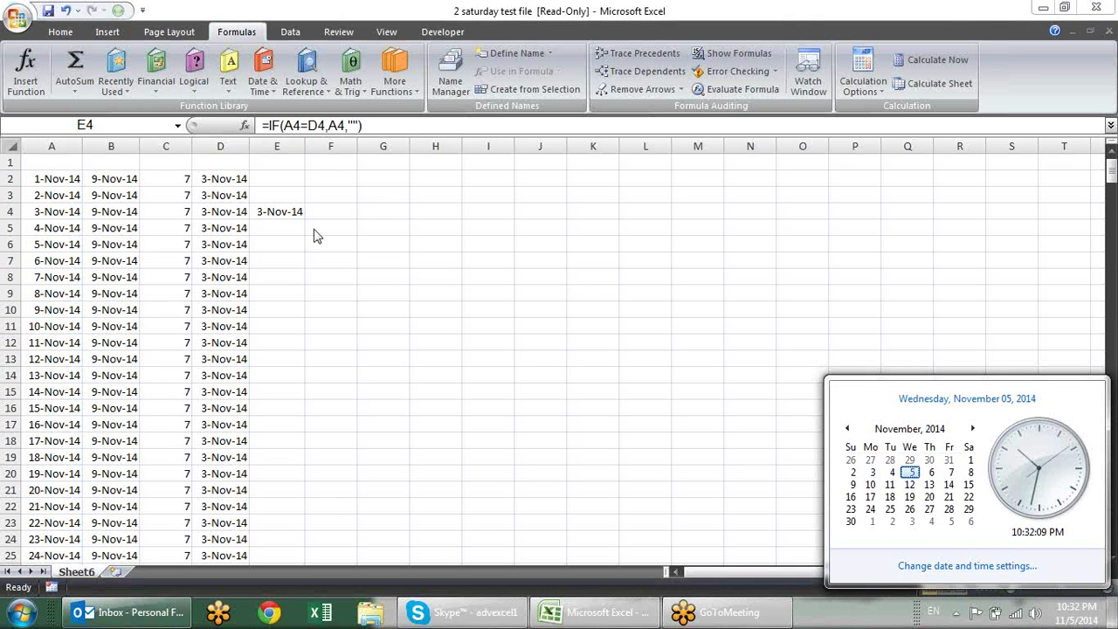
left_click(291, 212)
left_click(242, 210)
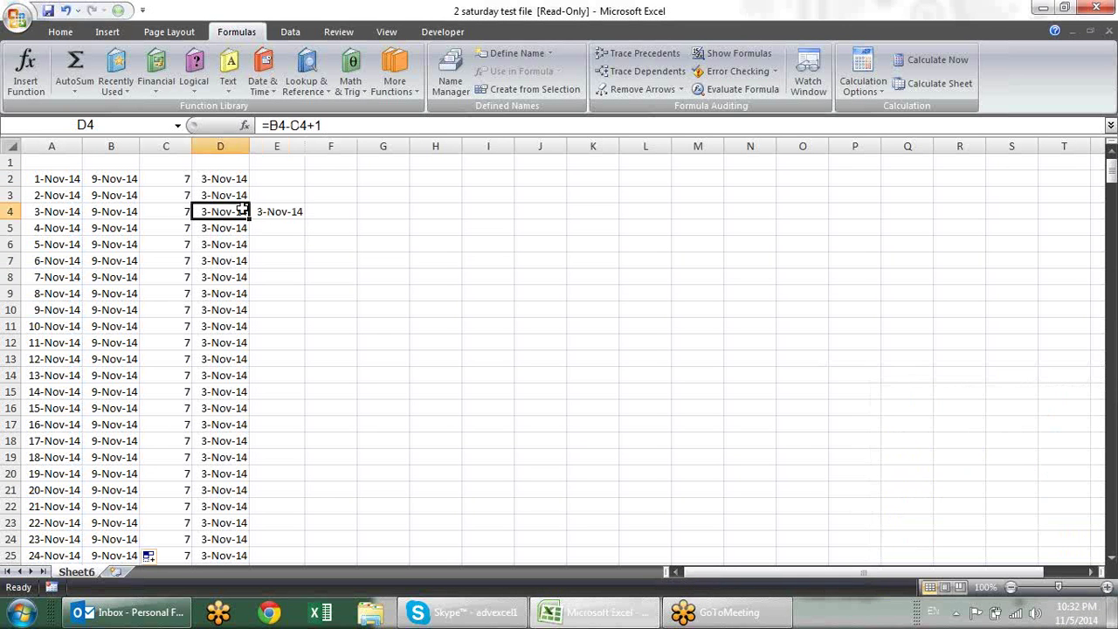
left_click(181, 211)
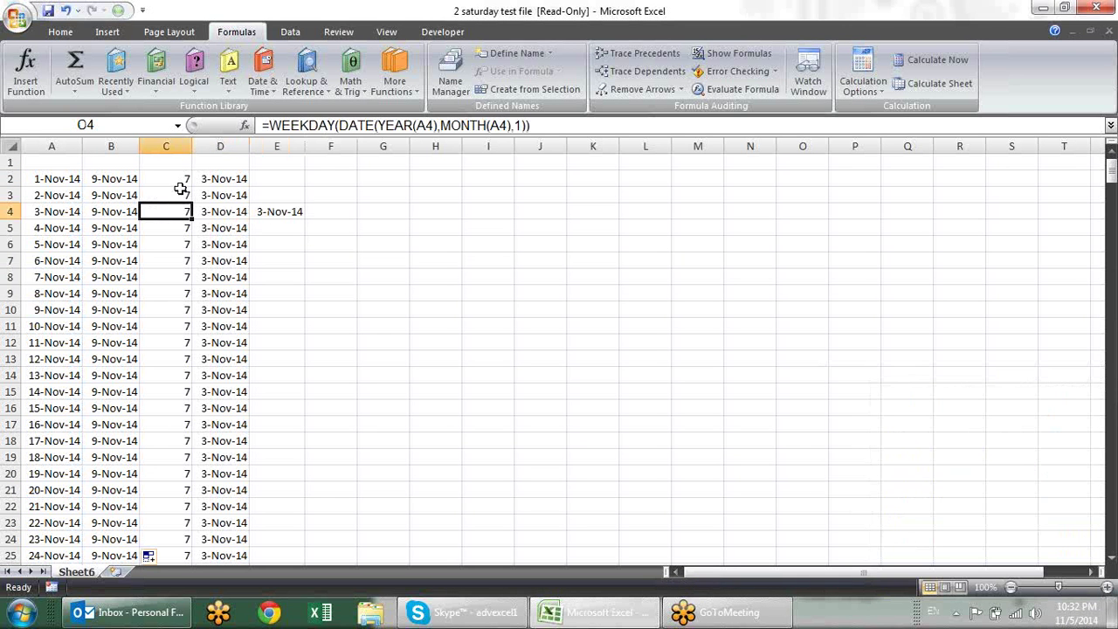
left_click(112, 180)
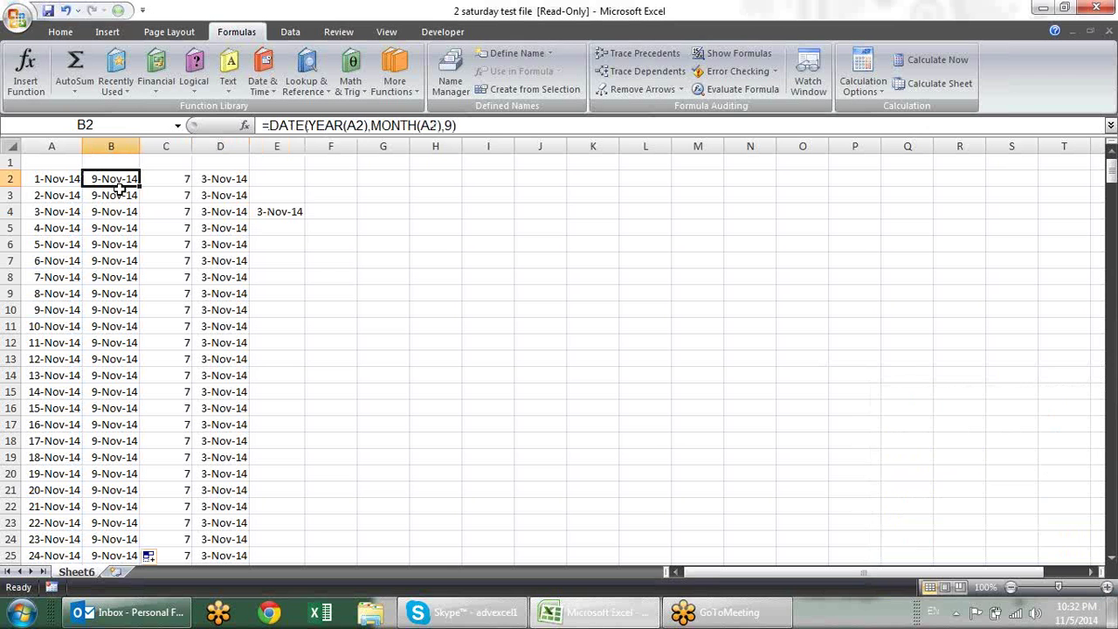
left_click(117, 194)
left_click(111, 230)
left_click(115, 180)
left_click(179, 181)
left_click(205, 182)
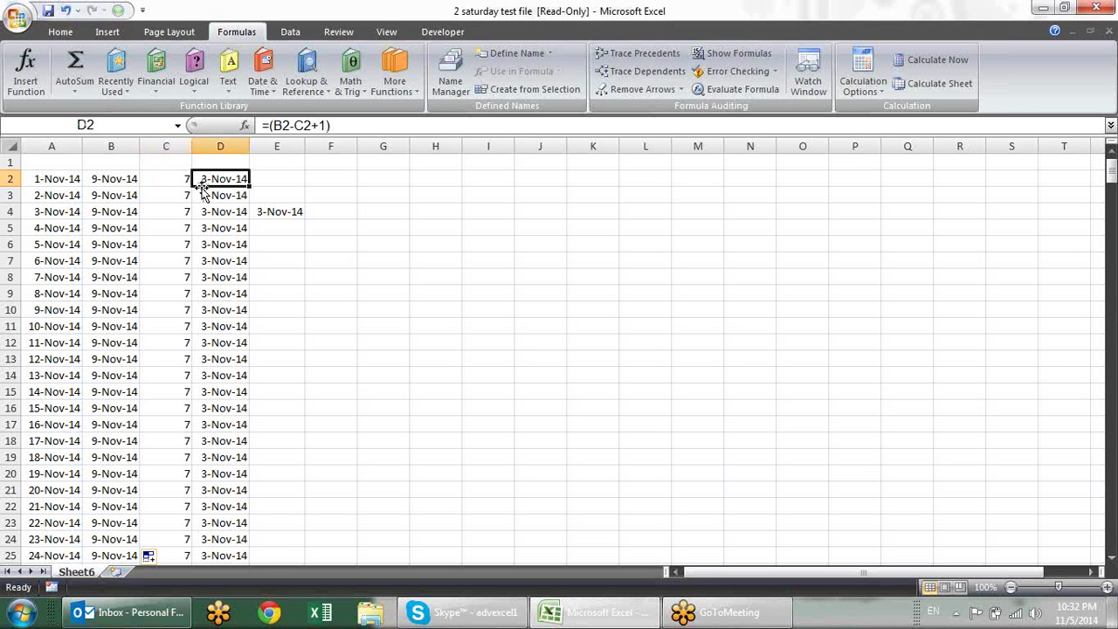
left_click(181, 180)
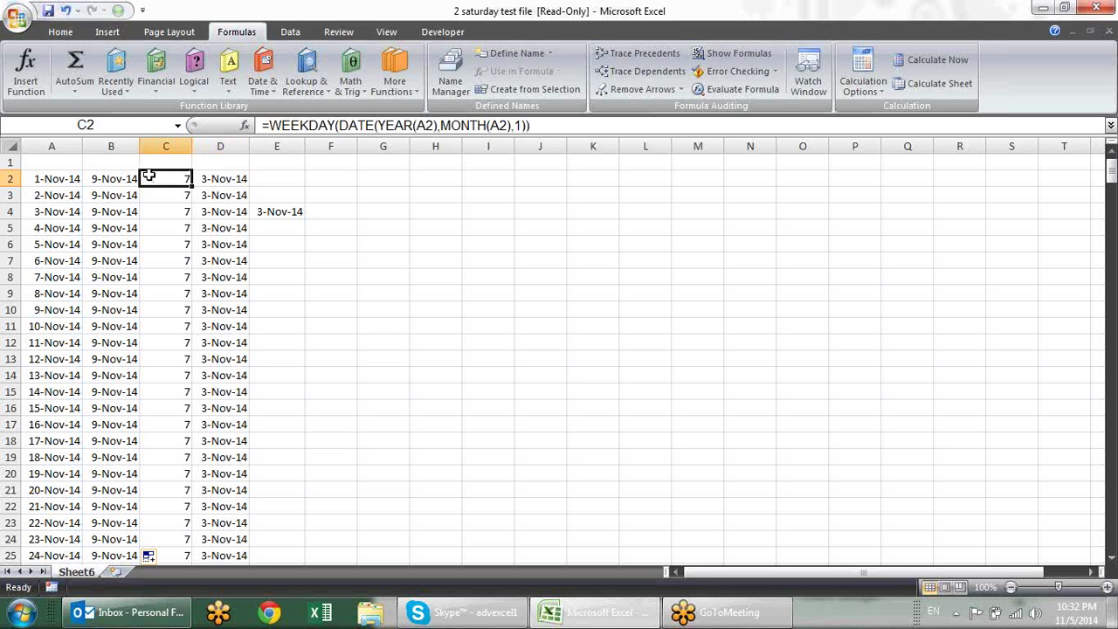
left_click(129, 181)
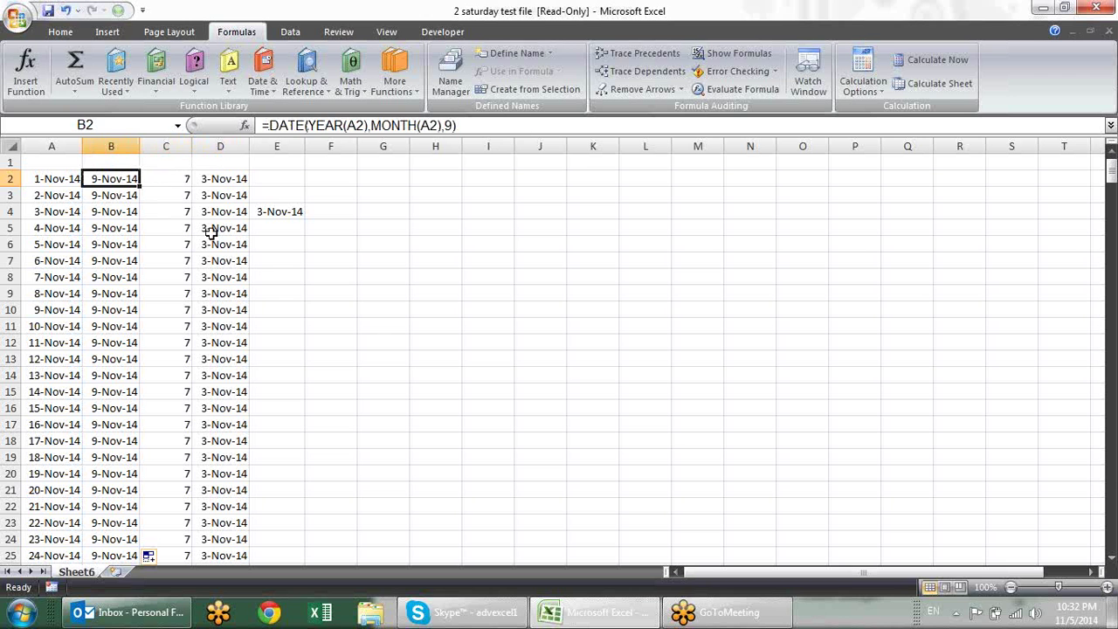
left_click(155, 200)
left_click(129, 181)
left_click(276, 216)
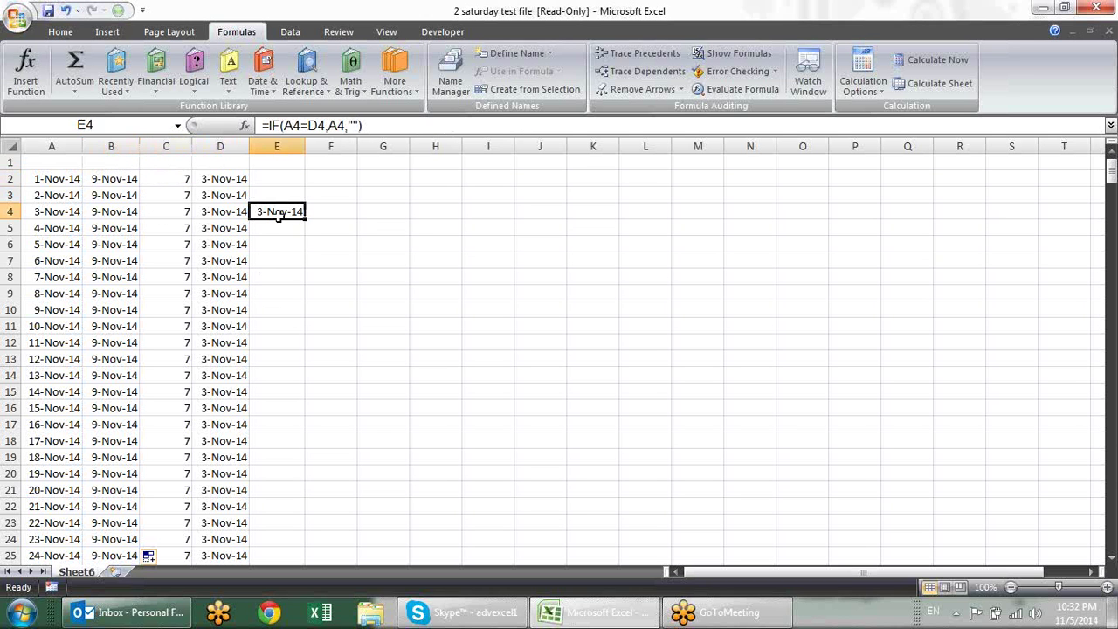
Confirm 3 November on the calendar, then open D4's =B4-C4+1 formula to outline B4 and C4
left_click(1071, 614)
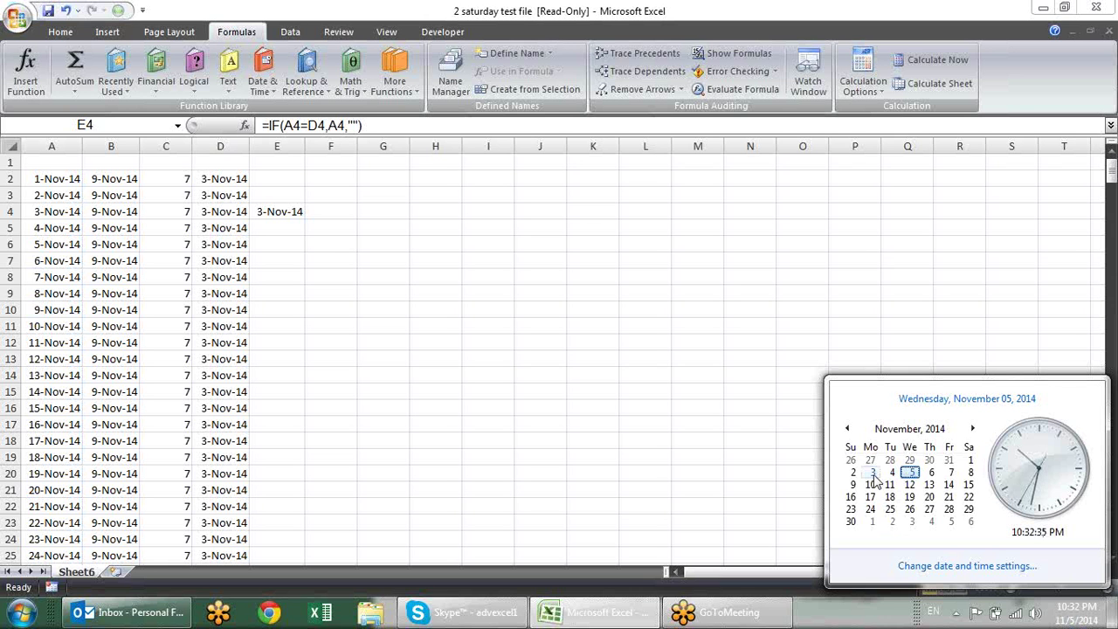
left_click(229, 195)
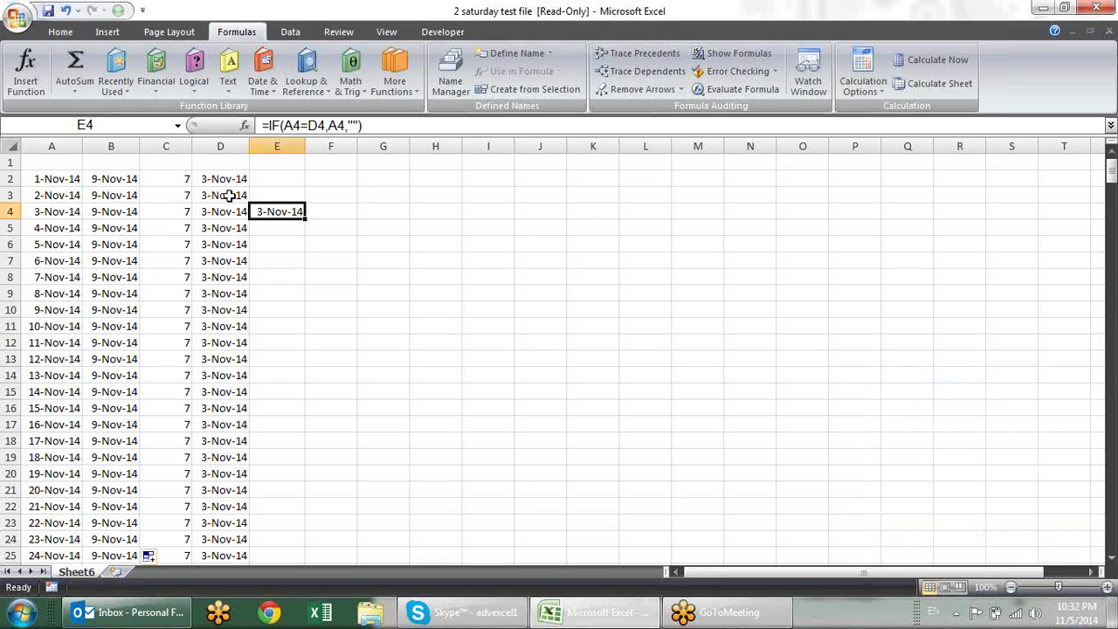
left_click(229, 196)
left_click(223, 182)
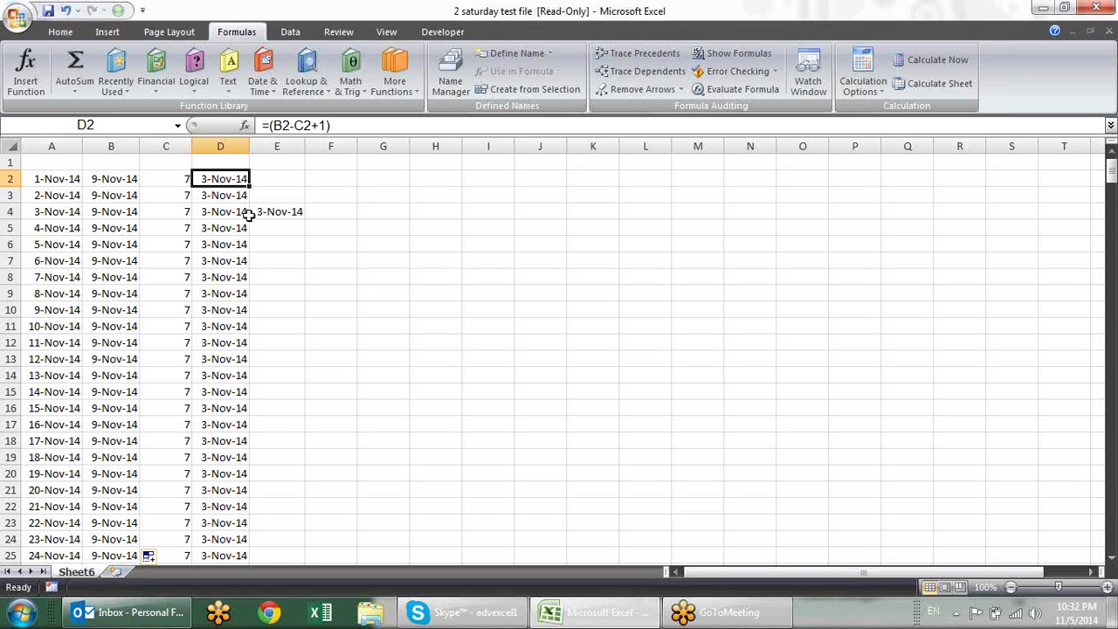
left_click(260, 213)
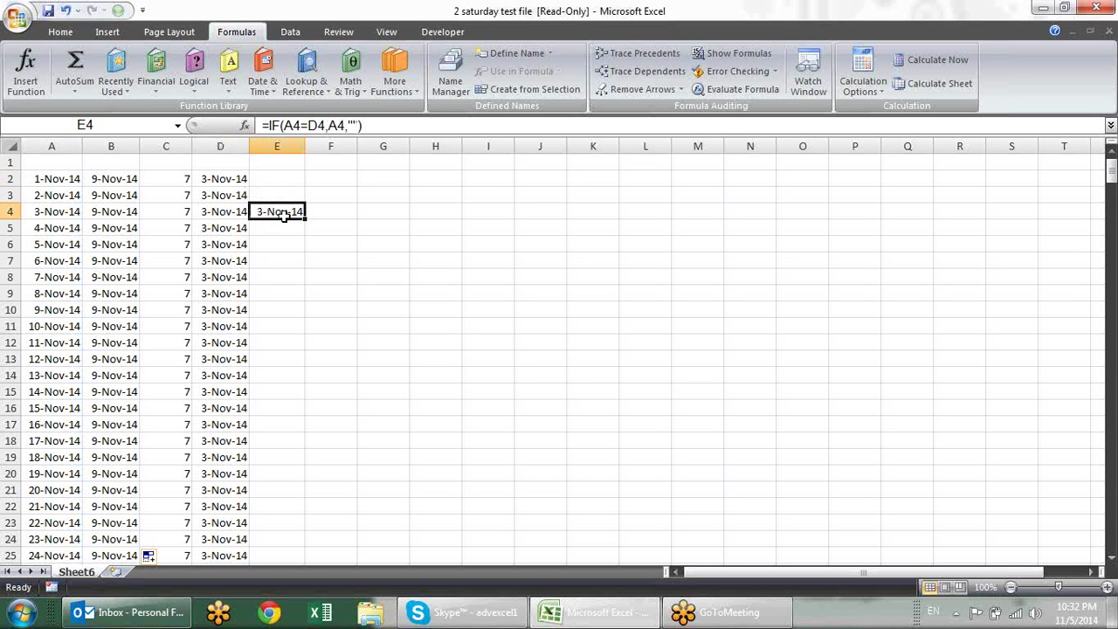
left_click(226, 212)
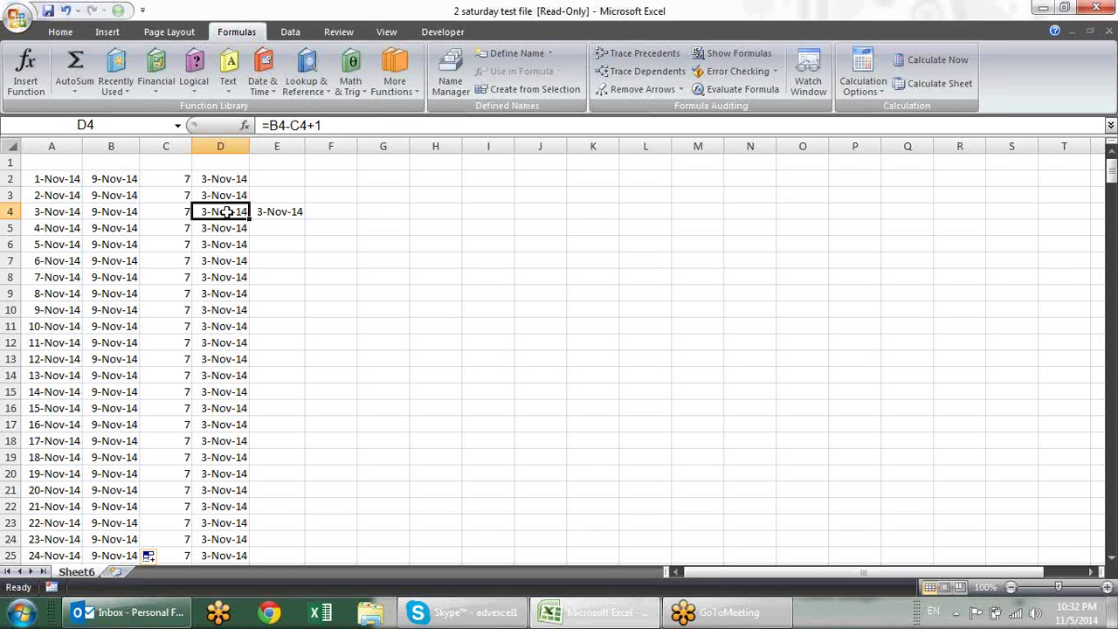
left_click(183, 210)
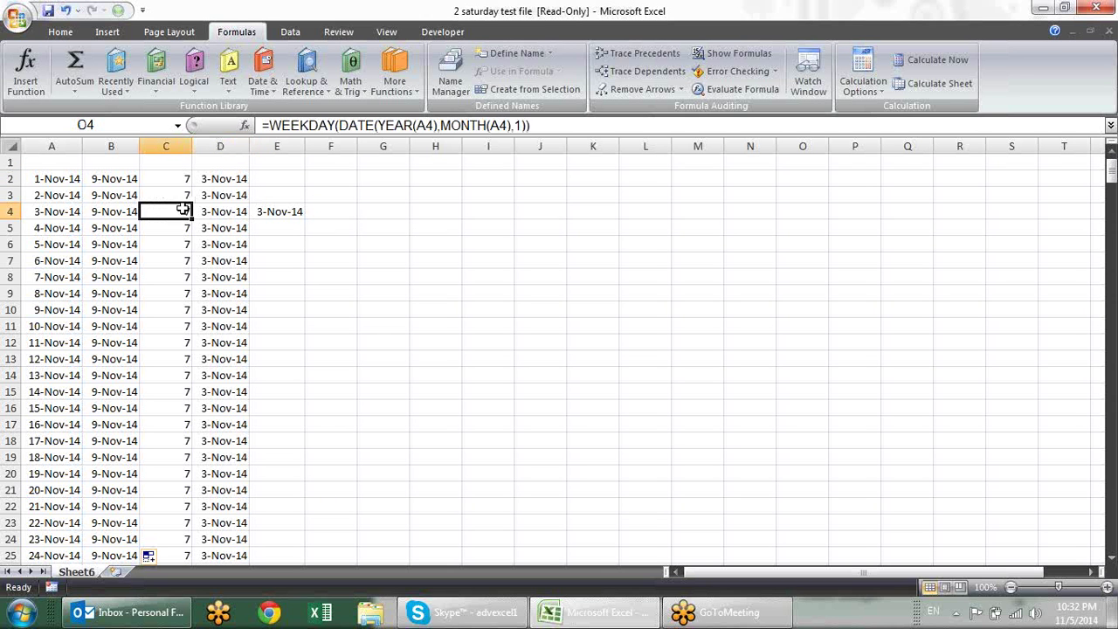
left_click(133, 209)
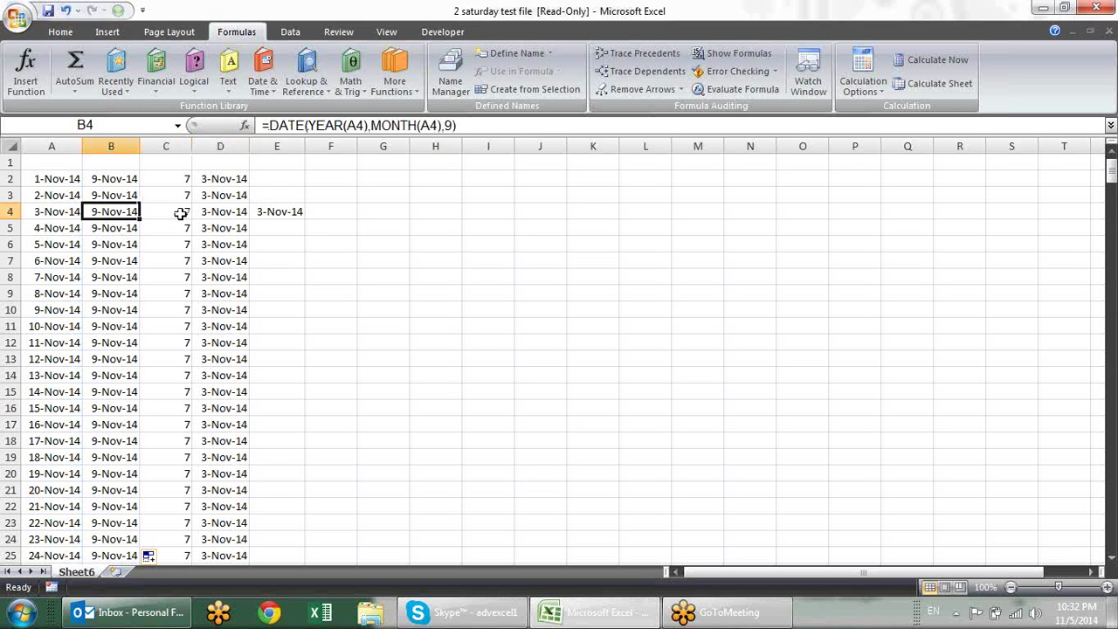
left_click(223, 213)
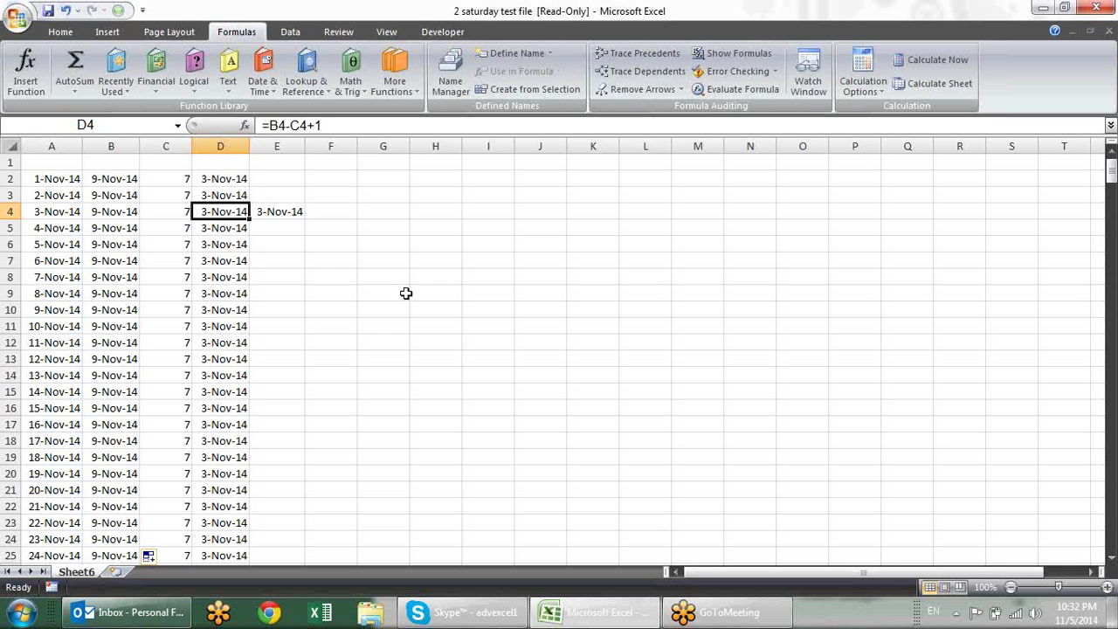
key("F2")
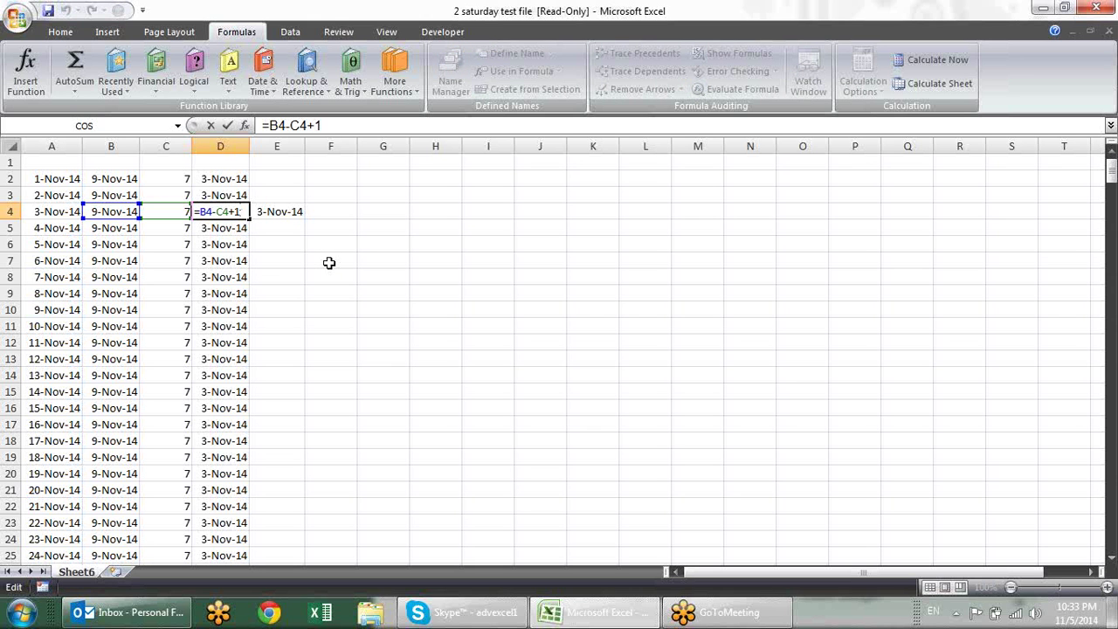
Leave D4's formula unchanged and review the weekday values in C2 through C4
key("Return")
left_click(179, 180)
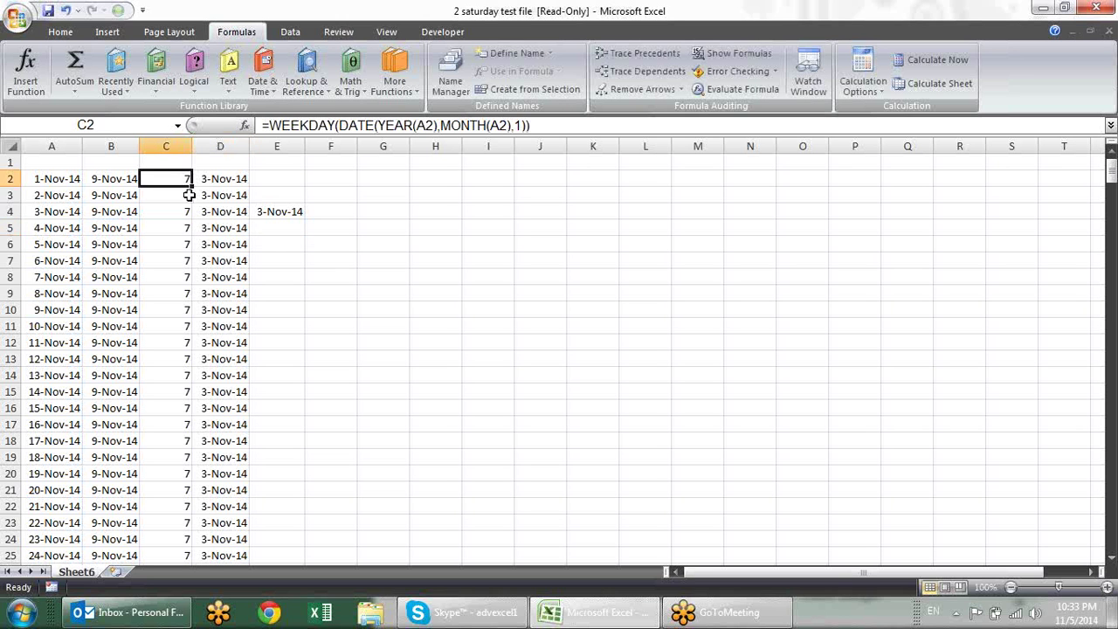
left_click(189, 195)
left_click(187, 214)
left_click(188, 177)
Change B2's DATE day argument from 9 to 21 and fill it down column B
left_click(110, 178)
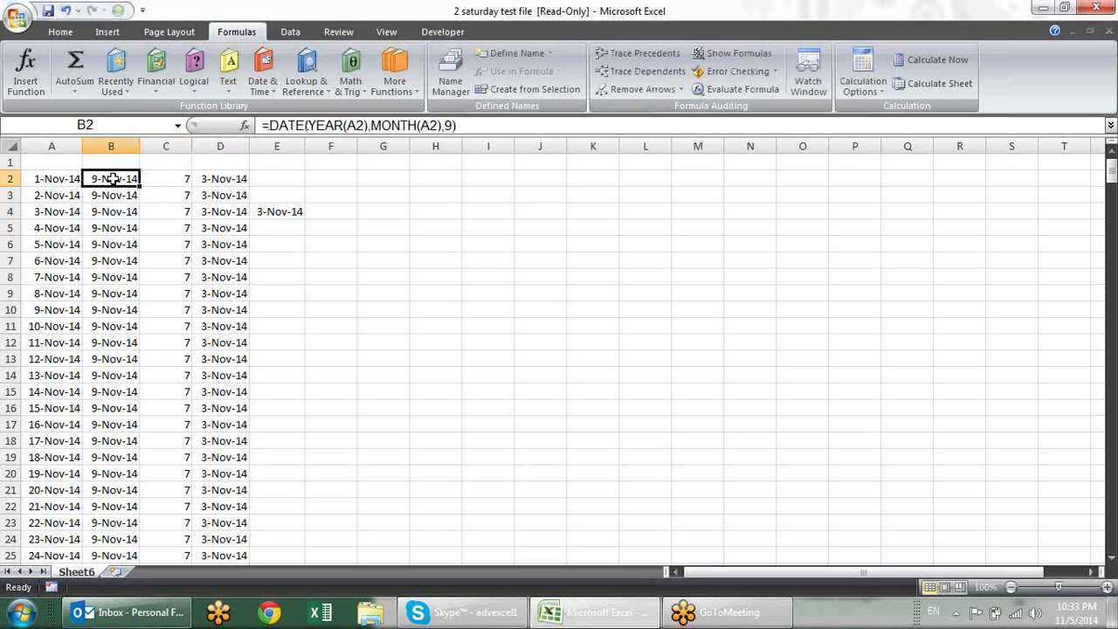
left_click(452, 124)
key("BackSpace")
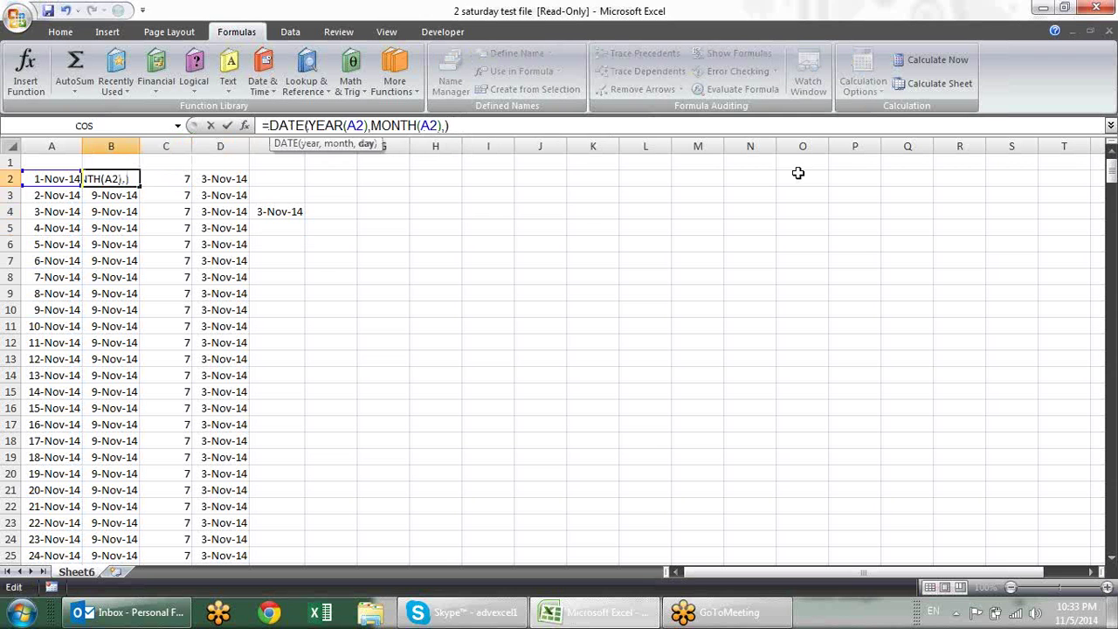
type("21")
key("Return")
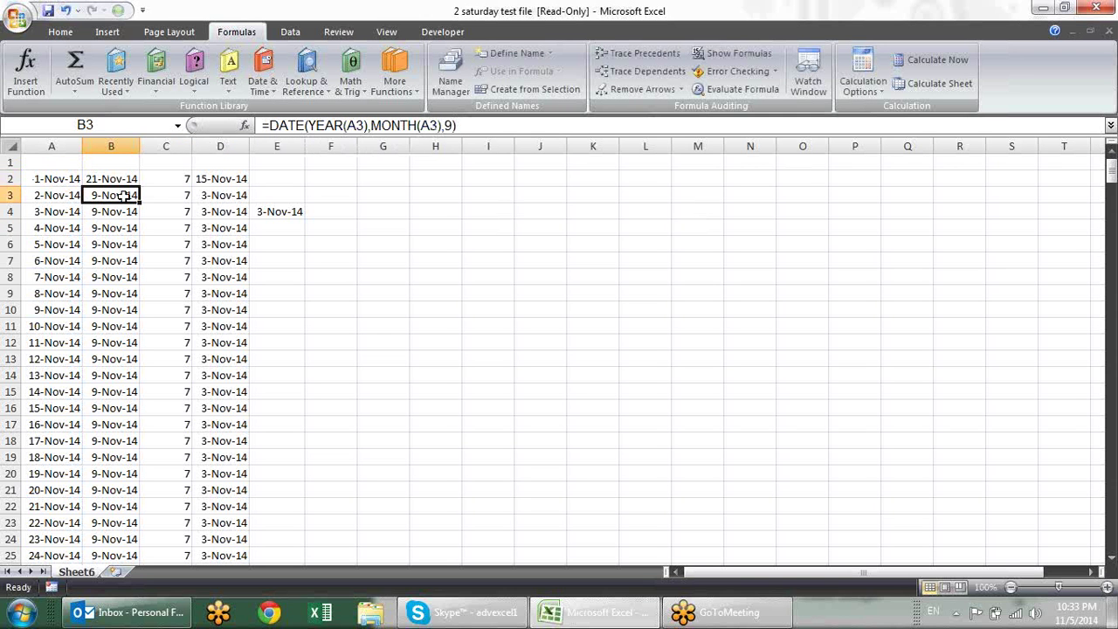
left_click(111, 179)
double_click(139, 186)
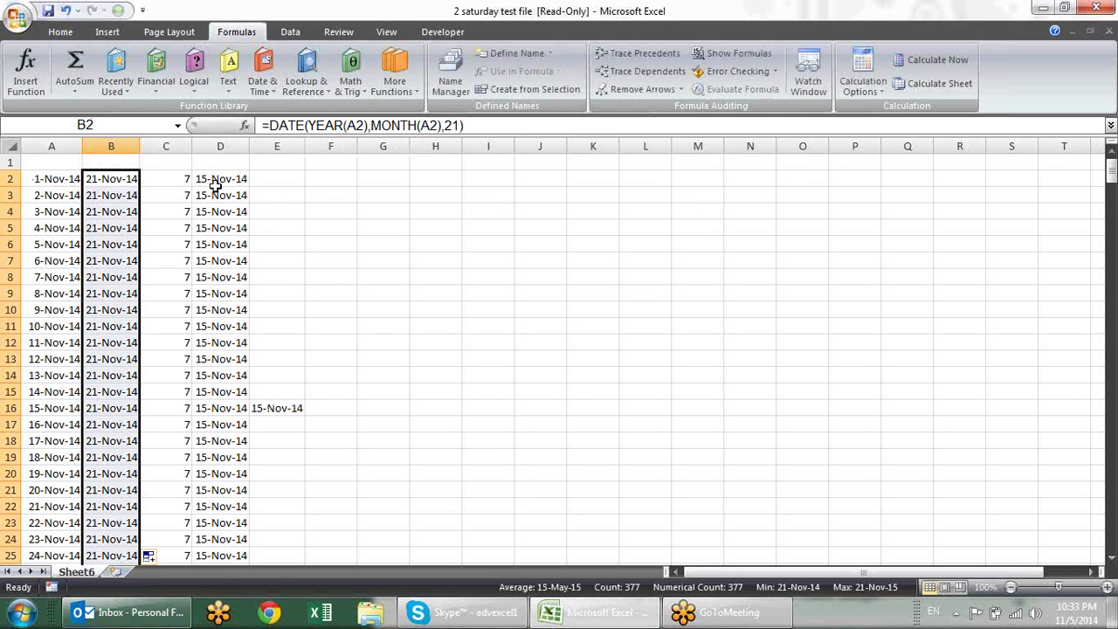
Verify that E16 flags 15-Nov-14 by checking the calendar
left_click(273, 414)
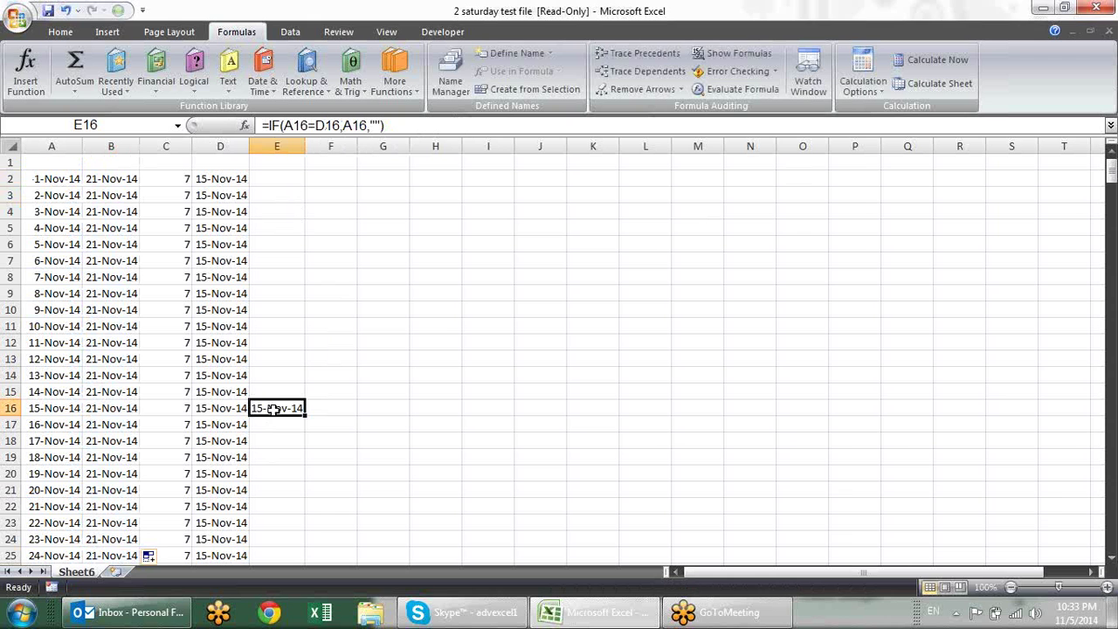
left_click(1070, 609)
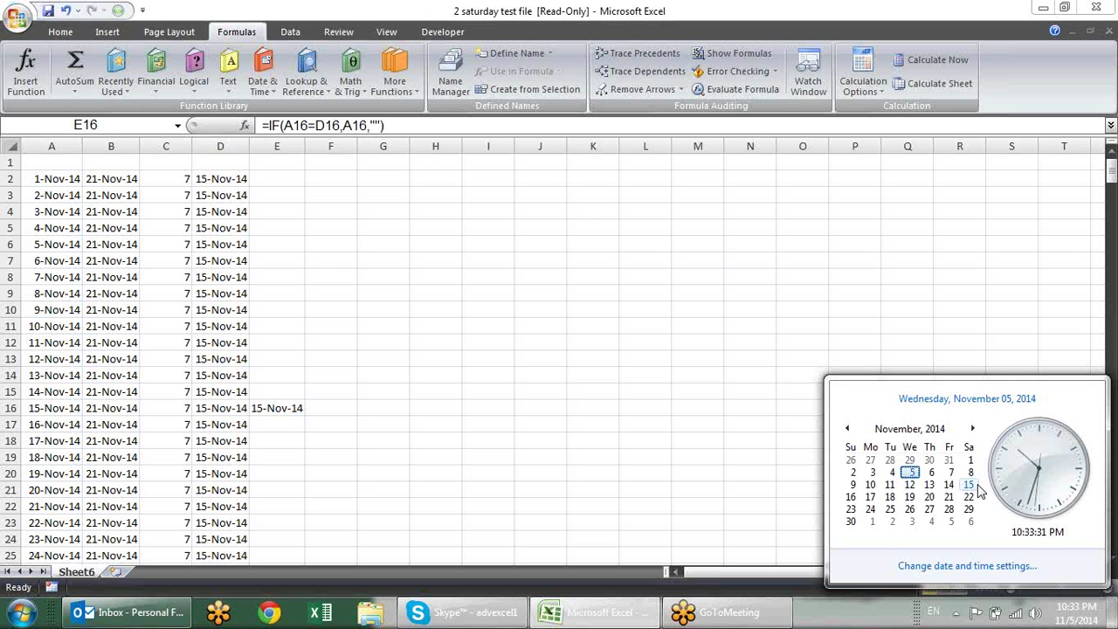
left_click(317, 304)
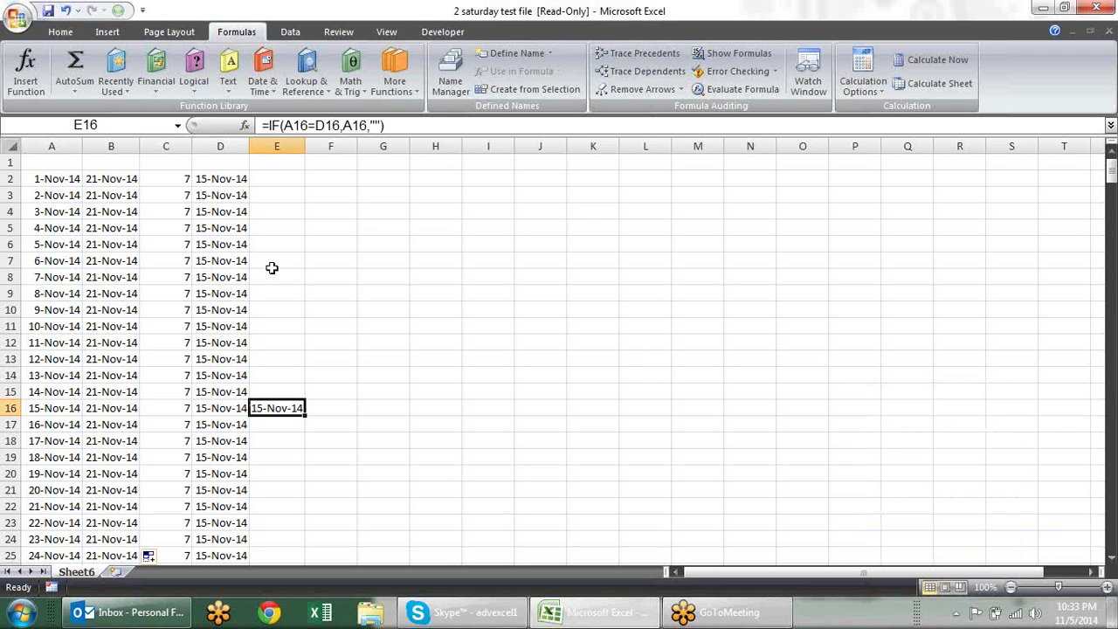
left_click(144, 179)
left_click(127, 179)
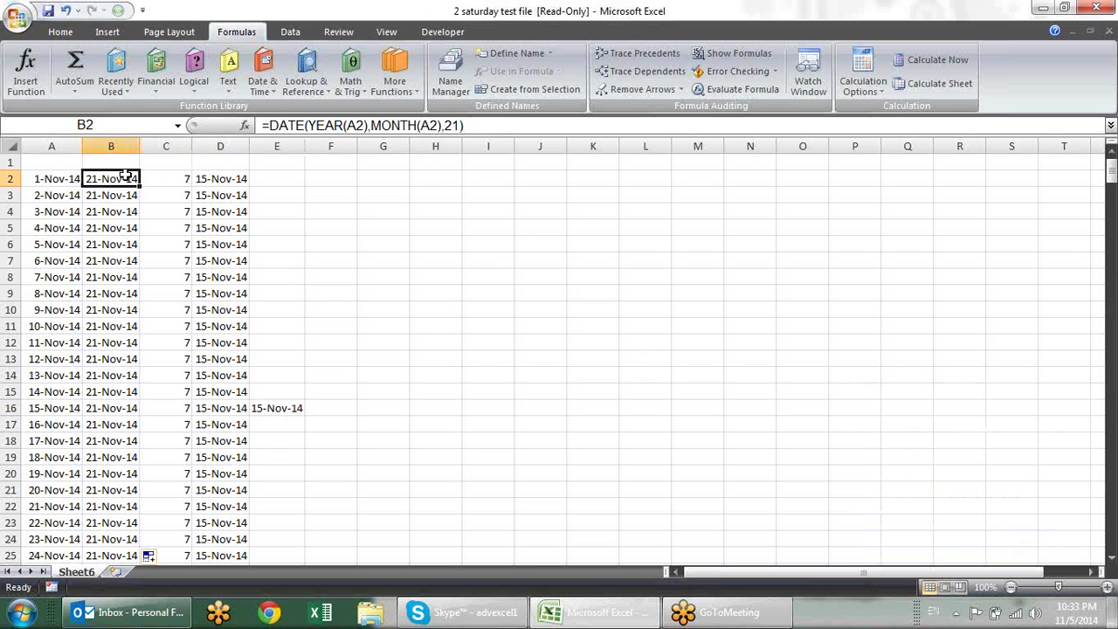
left_click(463, 126)
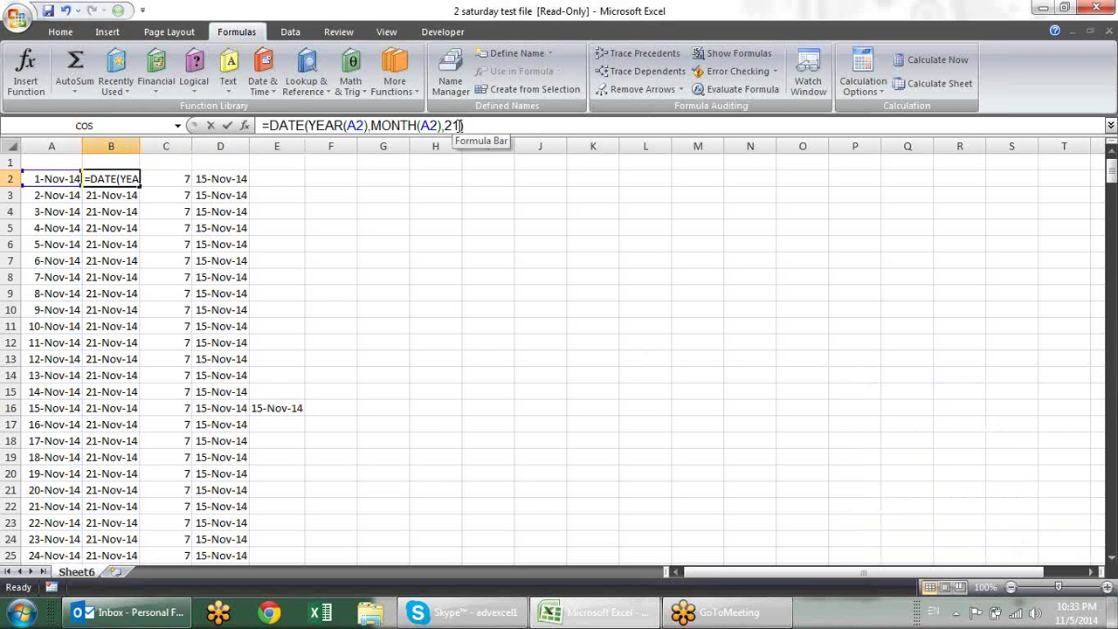
key("BackSpace")
type("8")
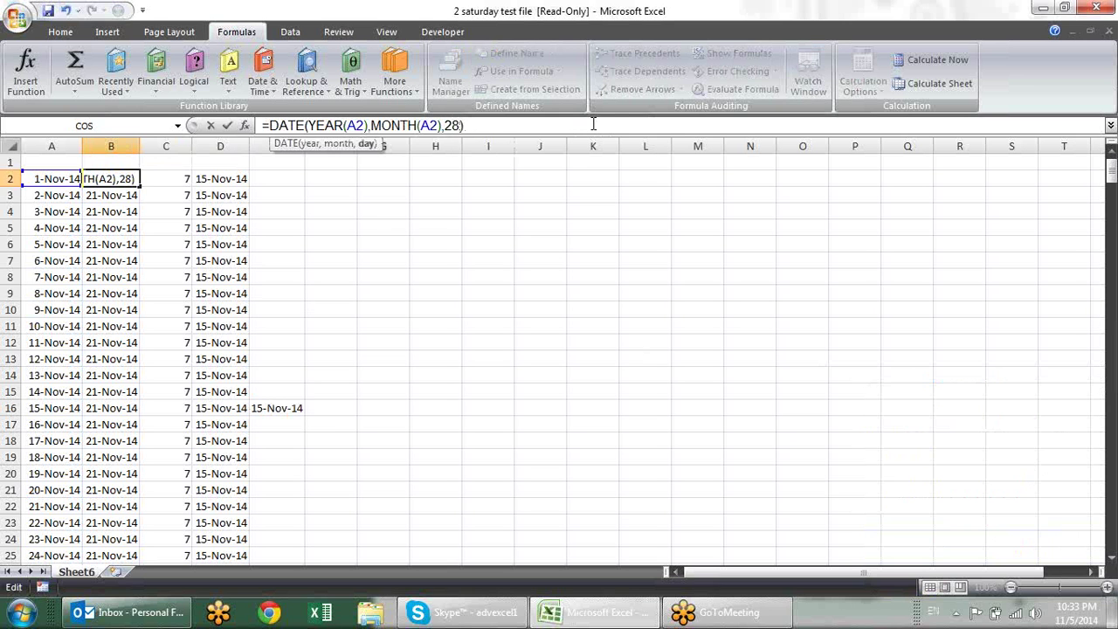
key("Return")
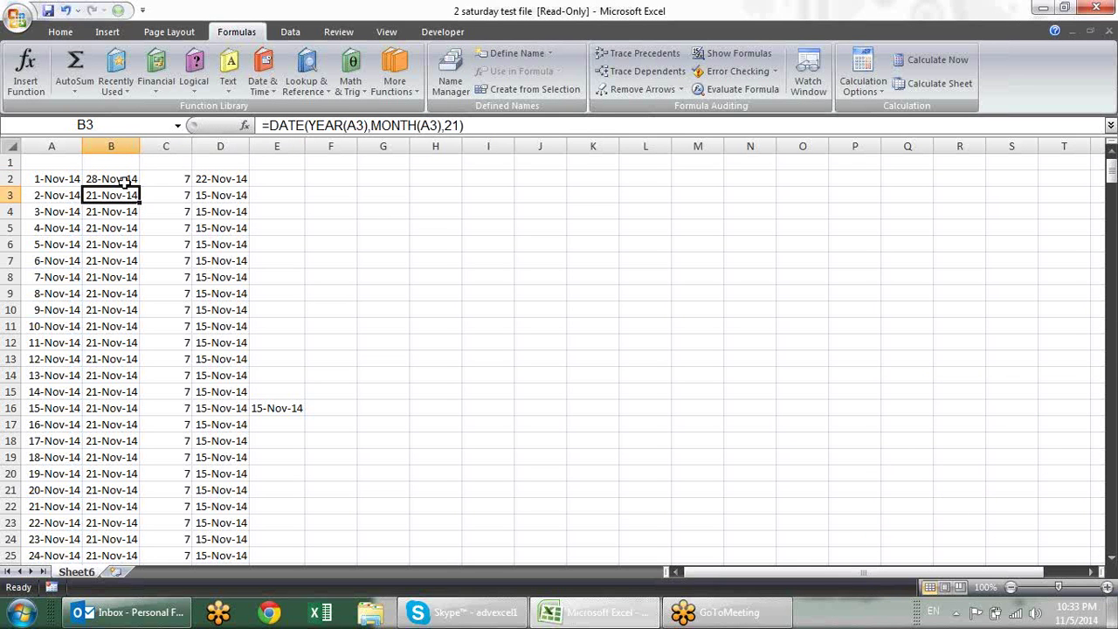
left_click(125, 181)
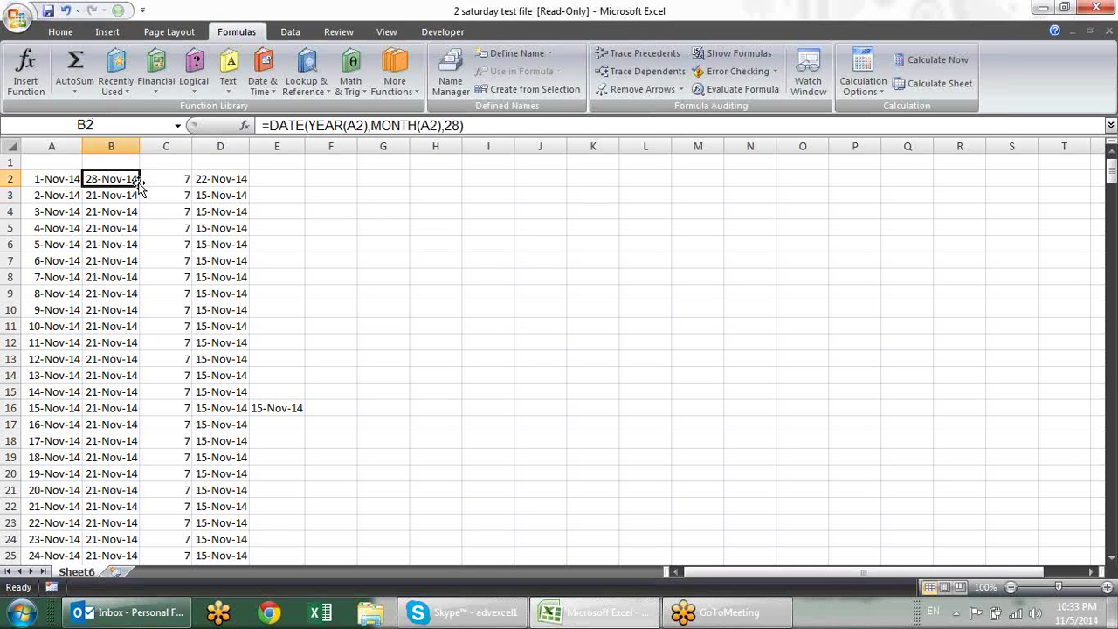
double_click(140, 186)
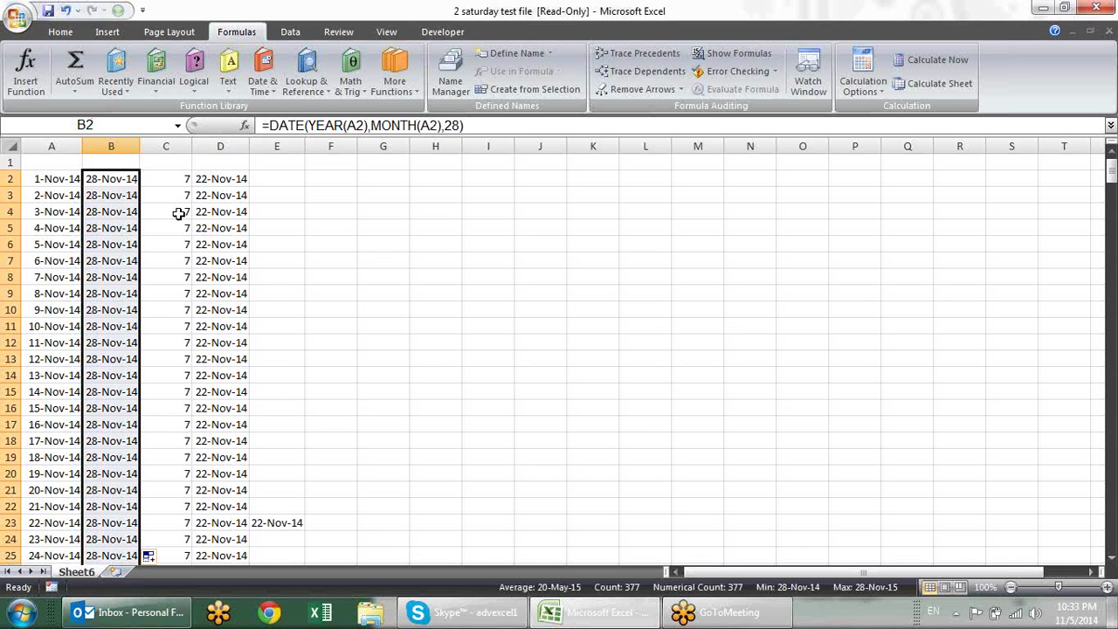
left_click(340, 343)
left_click(295, 517)
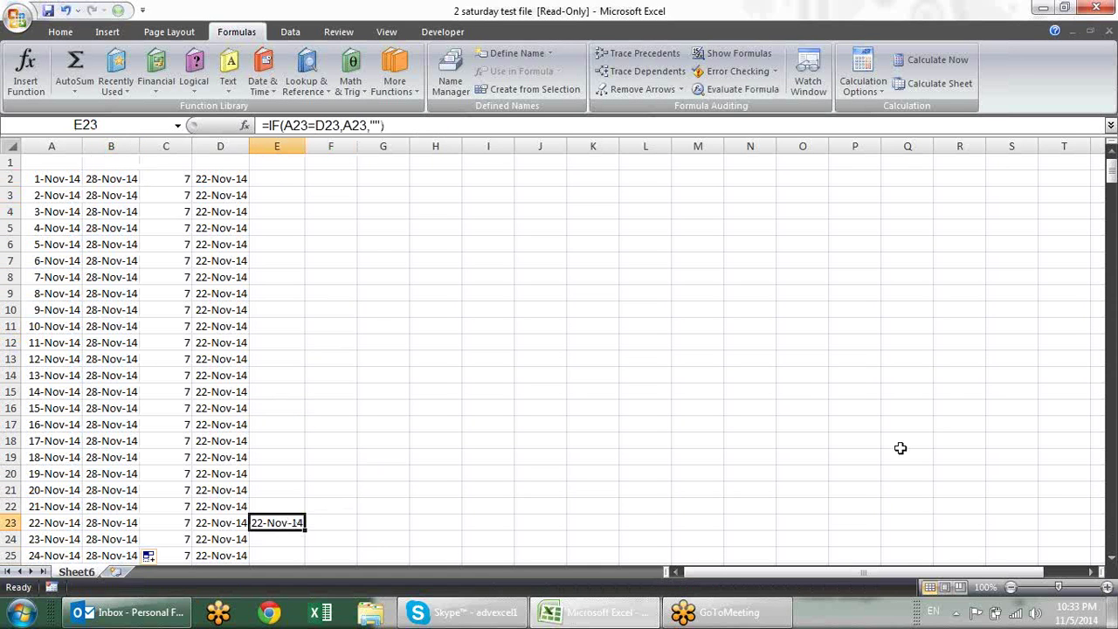
left_click(1085, 614)
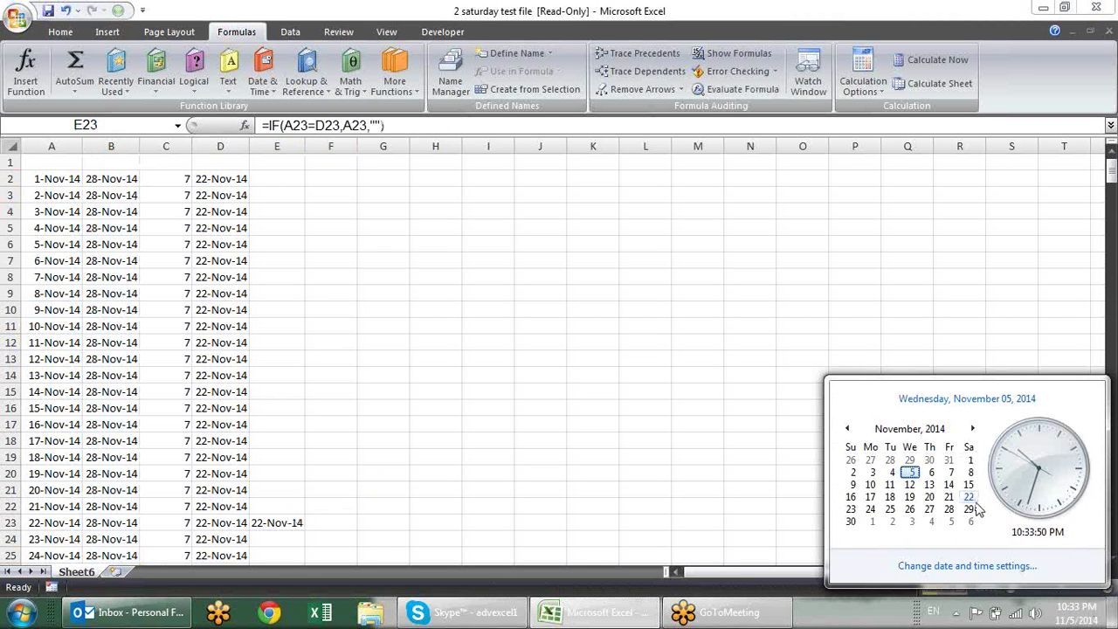
left_click(562, 439)
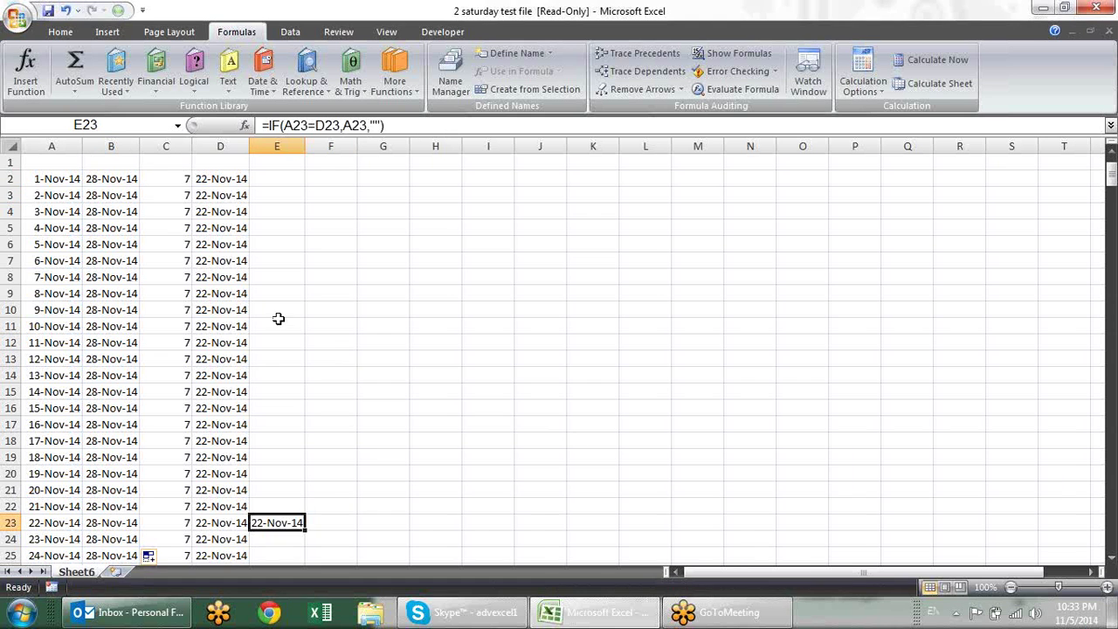
scroll(280, 317, "down", 8)
scroll(320, 334, "down", 8)
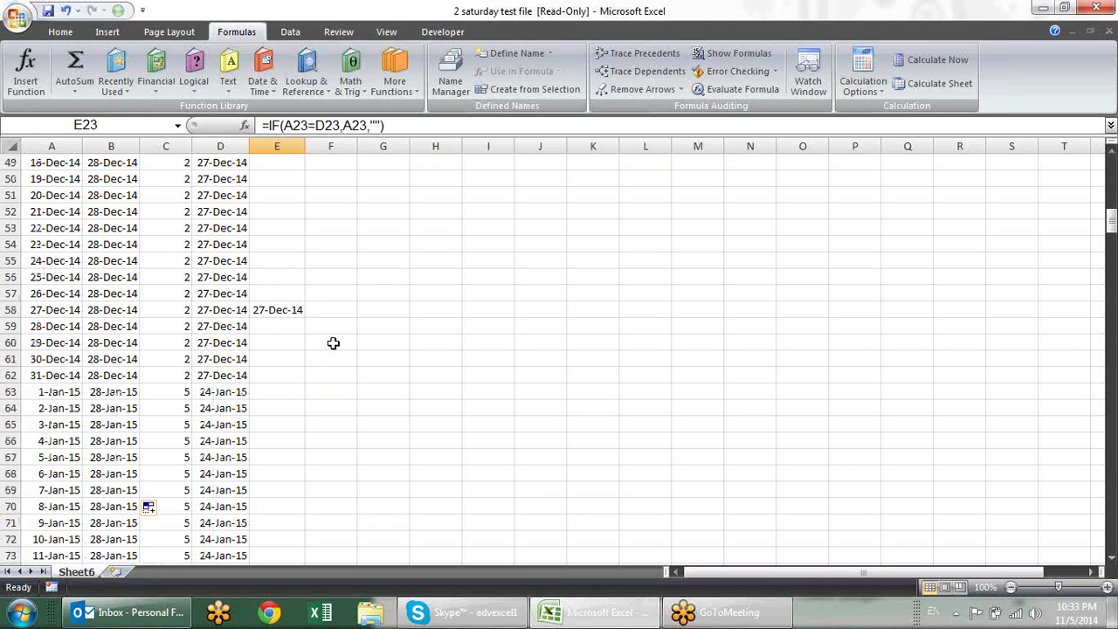
left_click(294, 311)
scroll(367, 330, "down", 1)
scroll(367, 329, "down", 9)
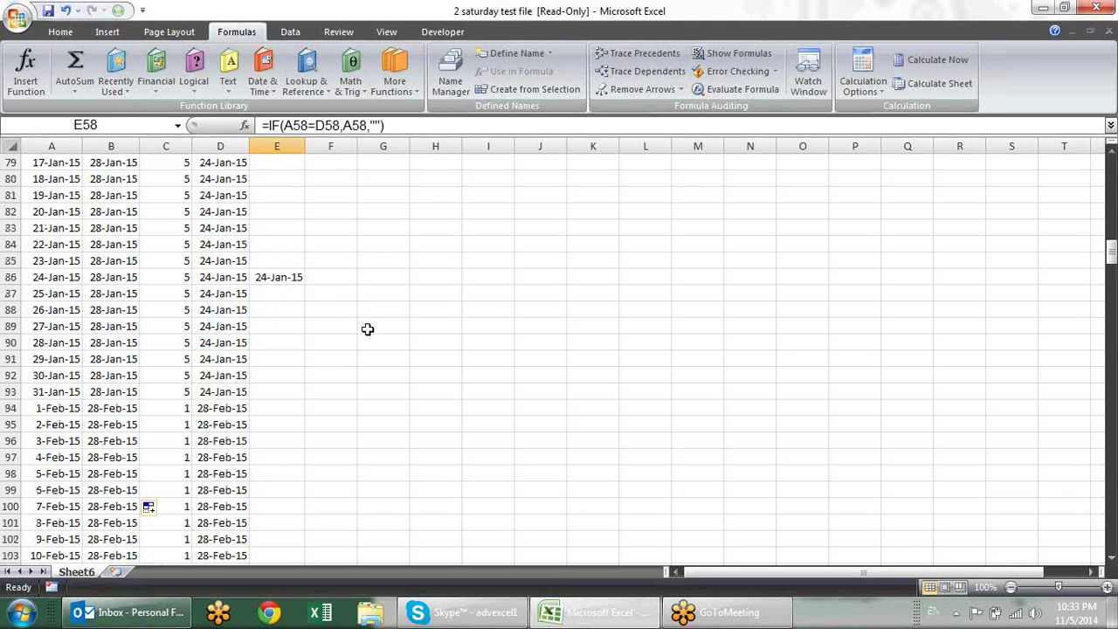
scroll(367, 330, "up", 2)
scroll(366, 328, "up", 9)
scroll(365, 327, "up", 8)
scroll(365, 327, "up", 4)
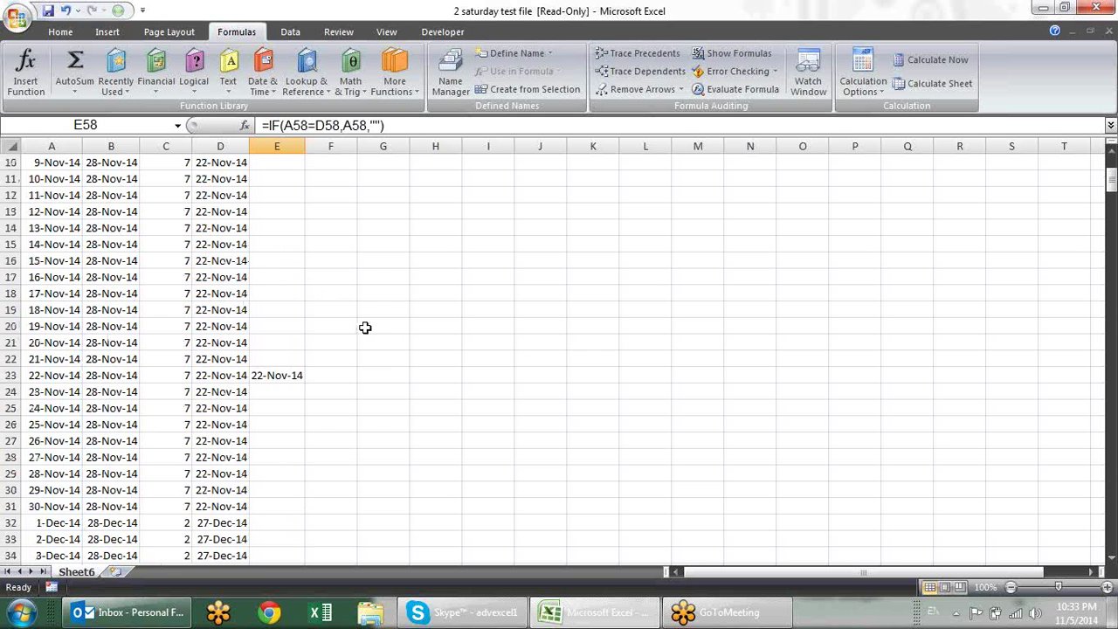
scroll(365, 327, "up", 3)
left_click(129, 193)
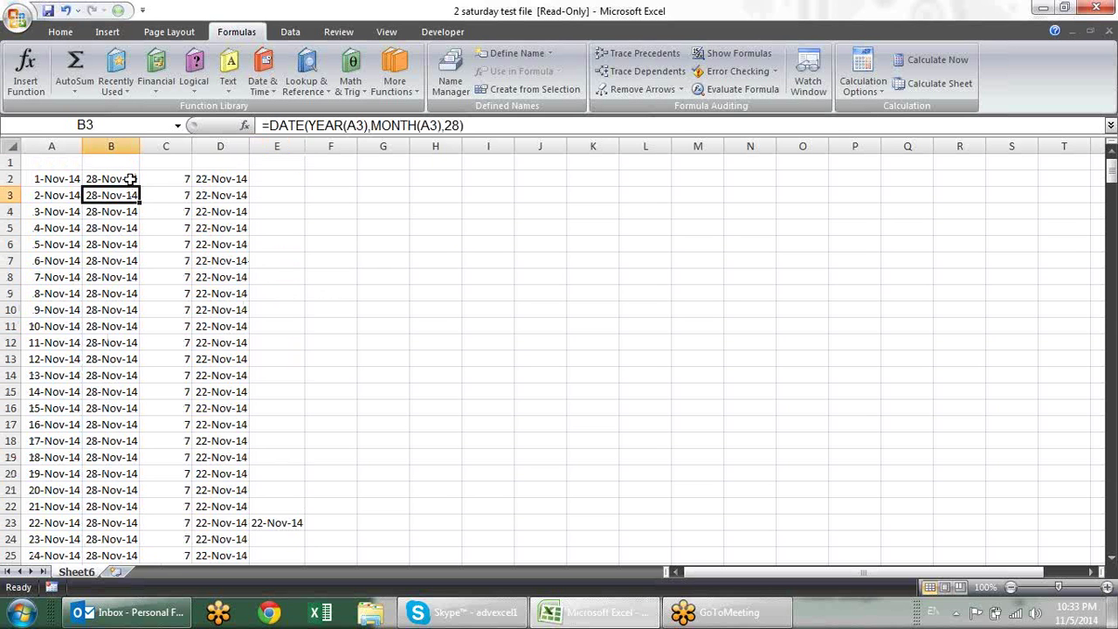
left_click(130, 179)
left_click(129, 208)
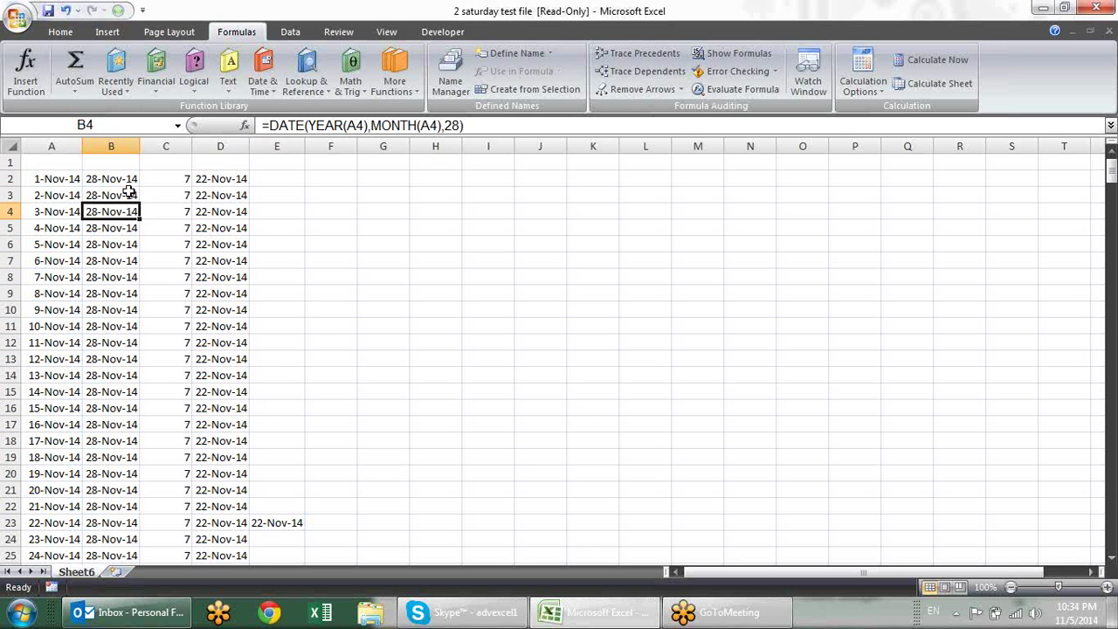
left_click(129, 179)
left_click(129, 195)
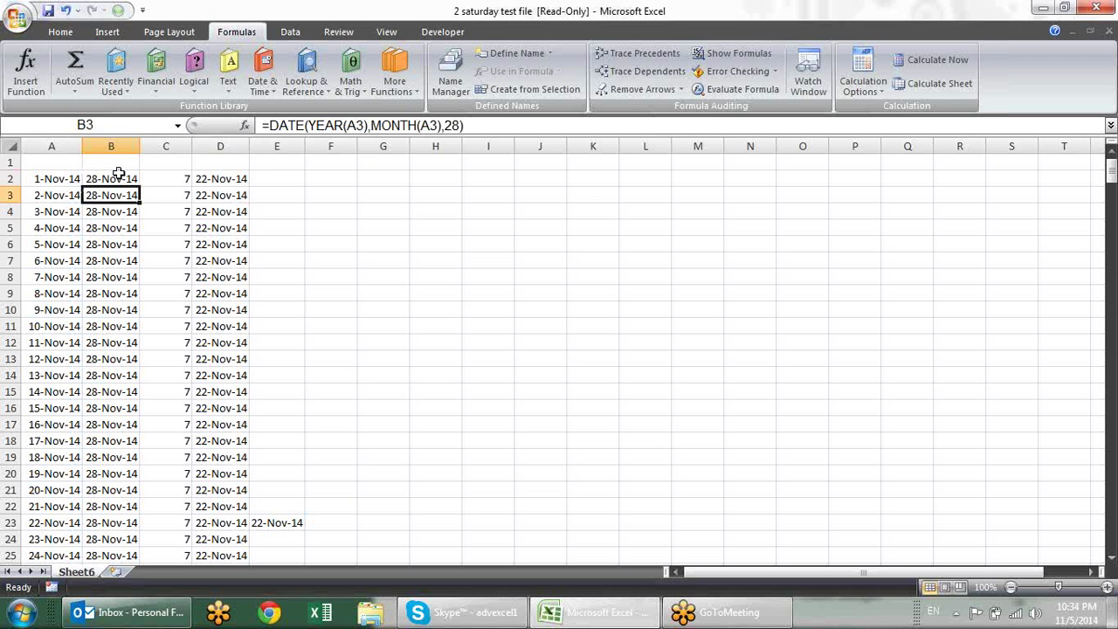
left_click(127, 179)
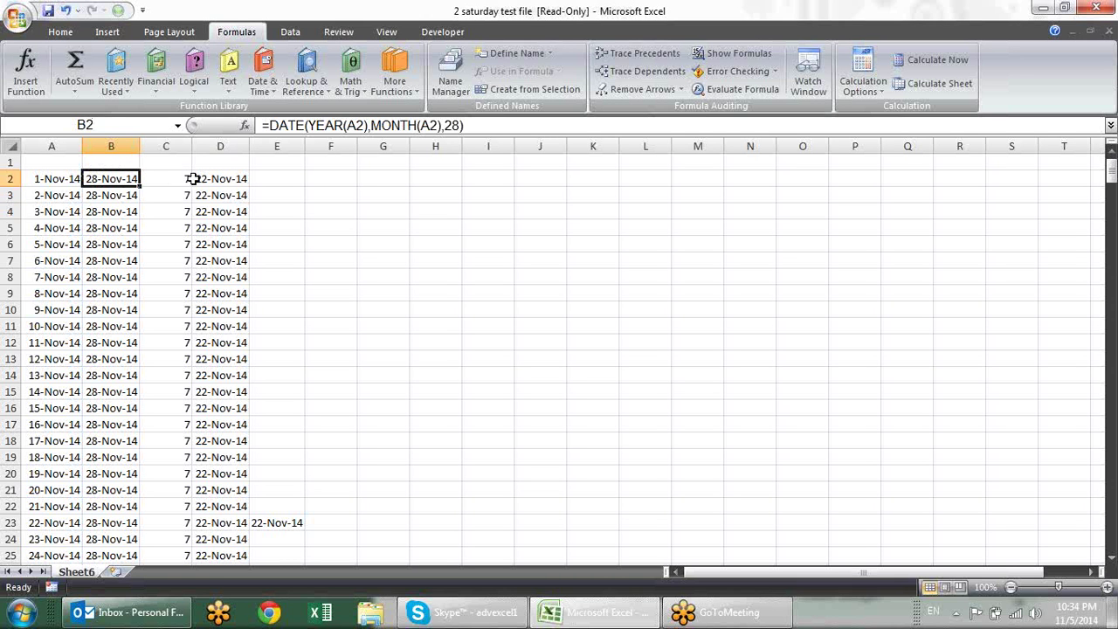
Set C2 to =WEEKDAY(DATE(YEAR(A2),MONTH(A2),2)) and fill it down column C
left_click(189, 178)
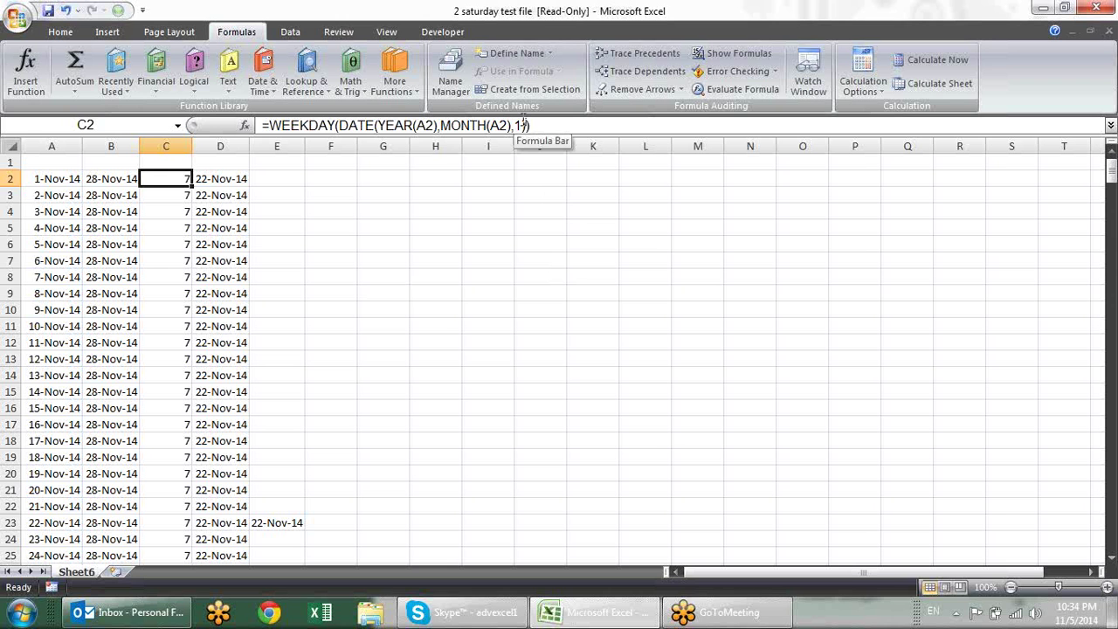
left_click(523, 123)
type("2")
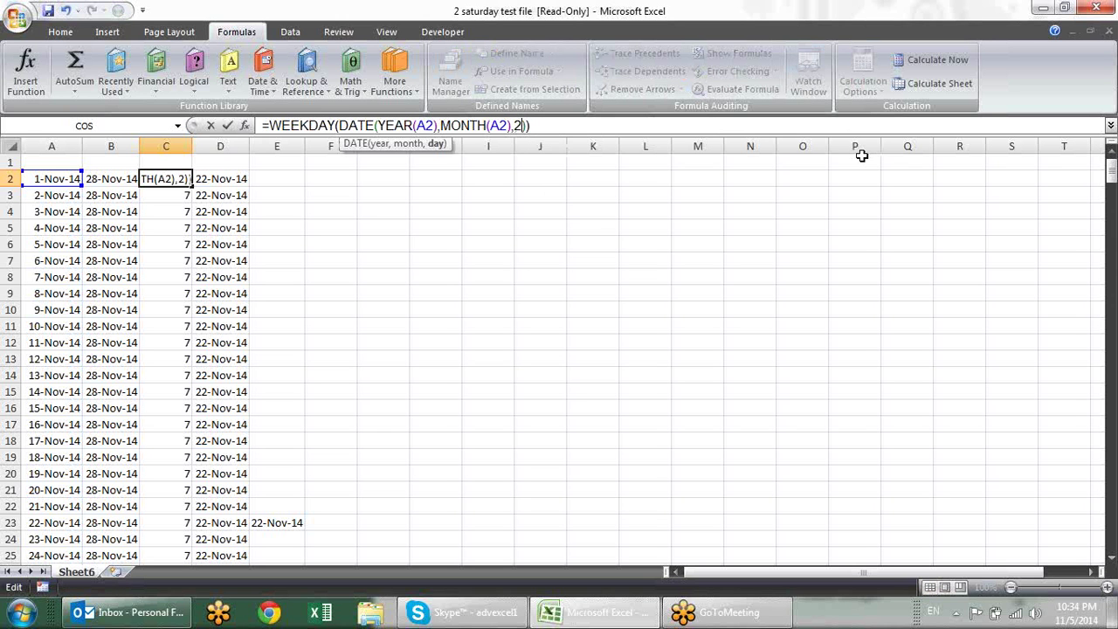
key("Return")
left_click(175, 179)
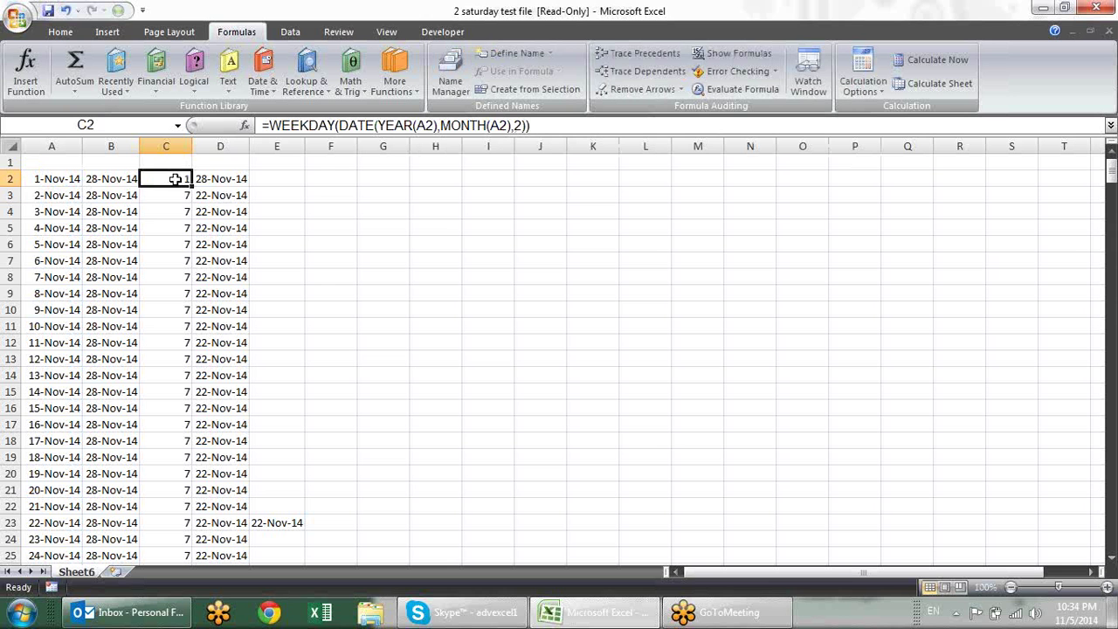
double_click(192, 184)
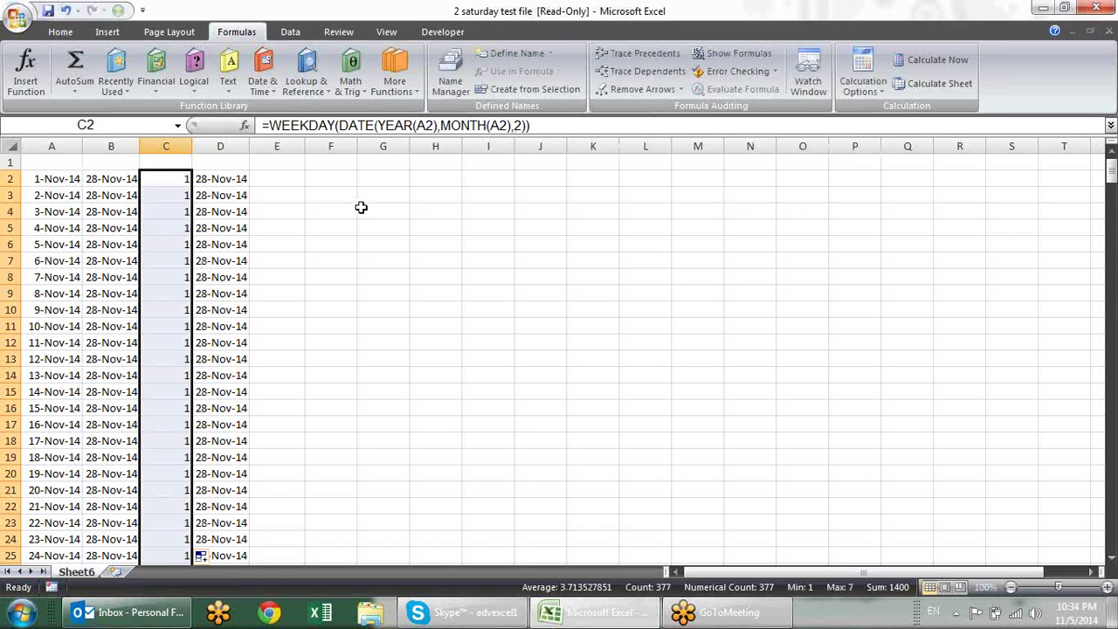
left_click(123, 174)
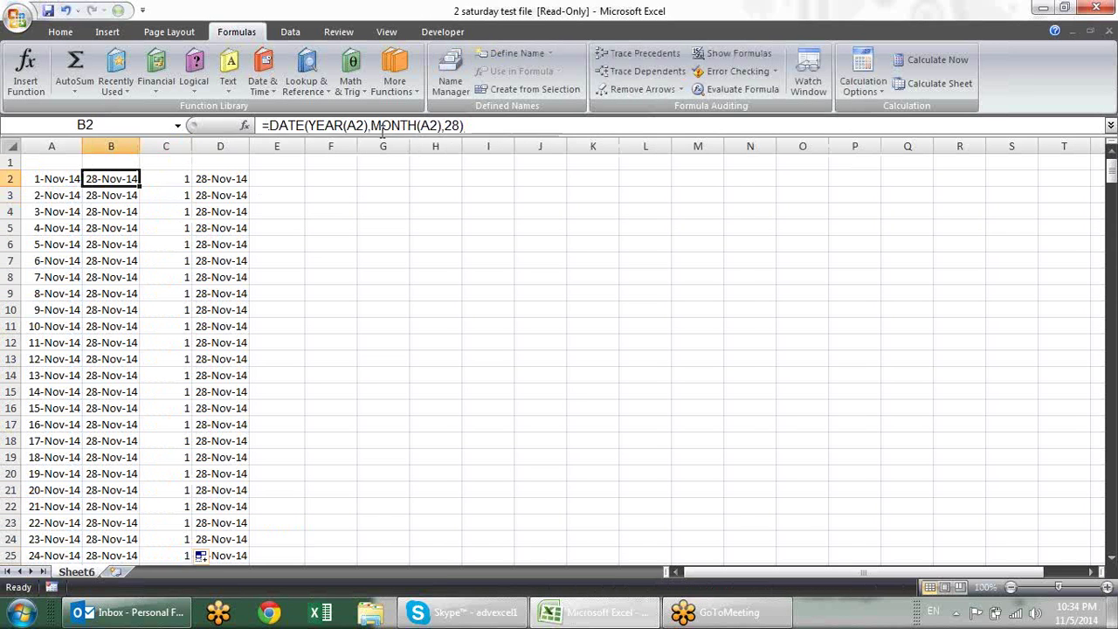
Edit B2 to =DATE(YEAR(A2),MONTH(A2),9), fill it down, and check E10 against the calendar
left_click(459, 125)
key("BackSpace")
key("BackSpace")
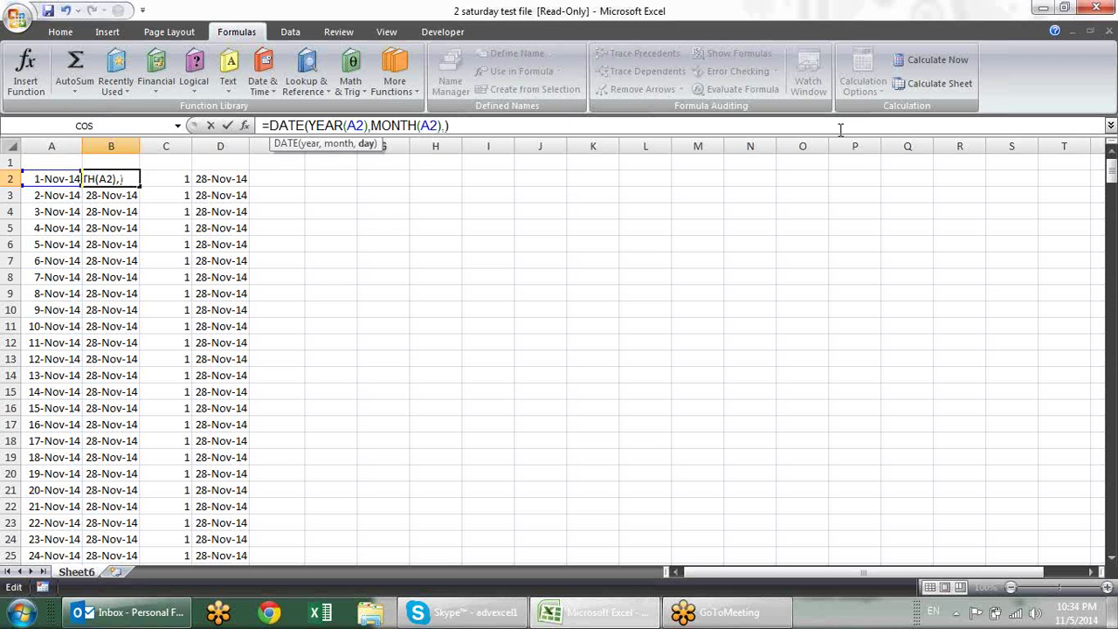
type("9")
key("Return")
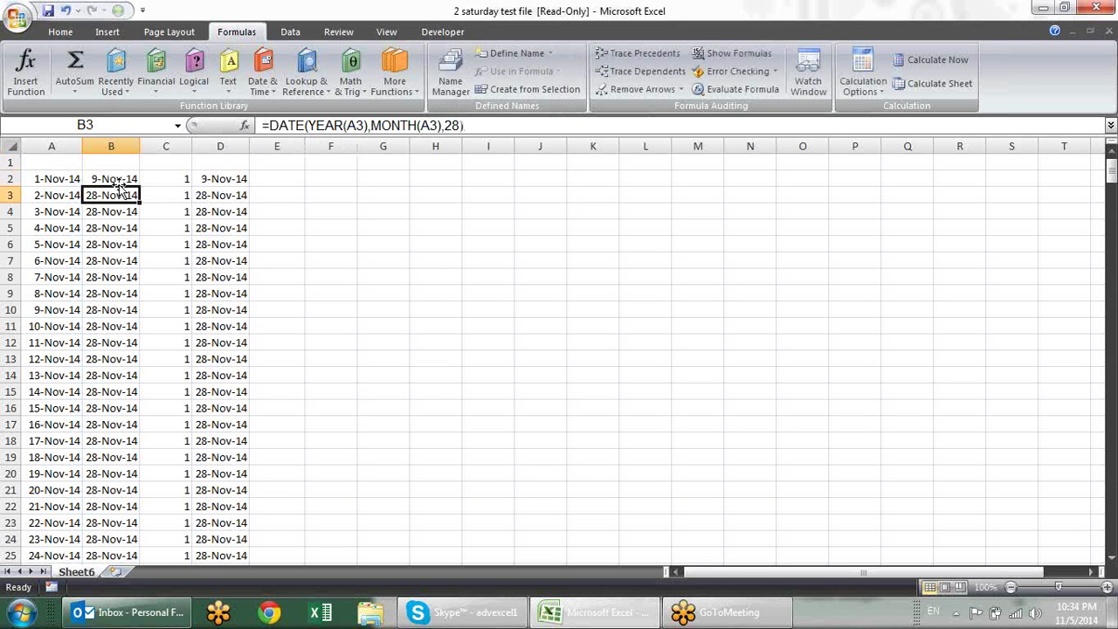
left_click(120, 180)
double_click(139, 186)
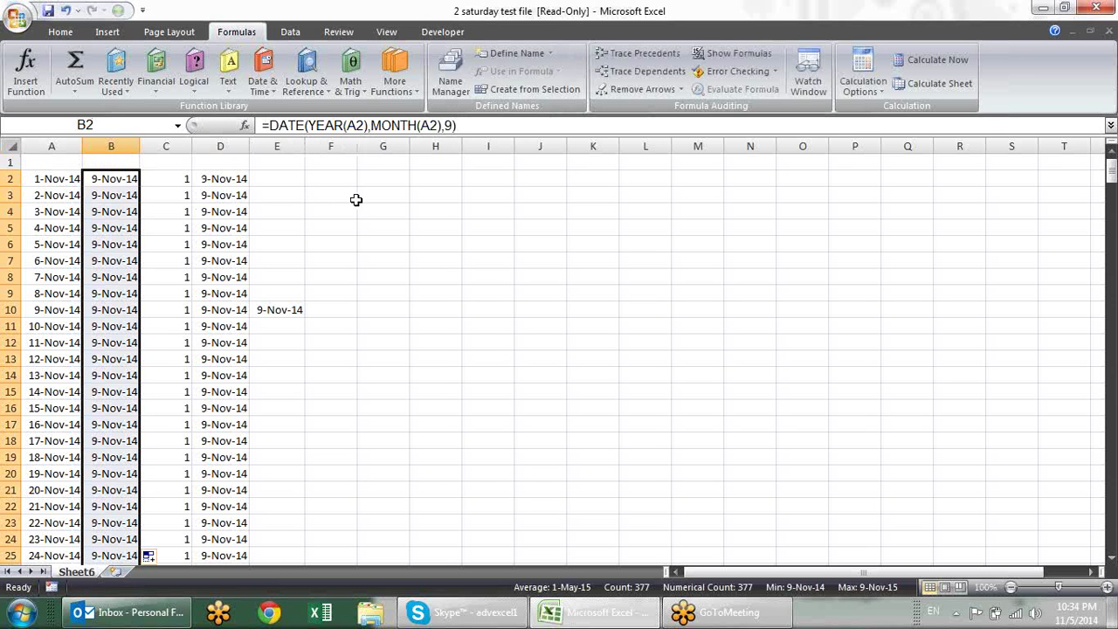
left_click(301, 312)
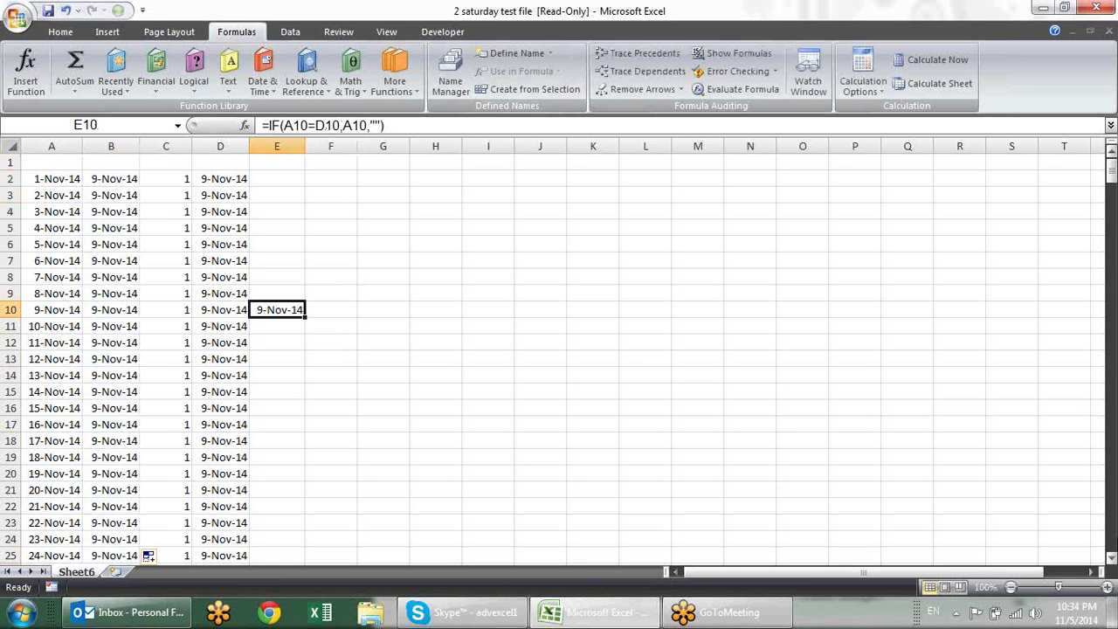
left_click(1078, 615)
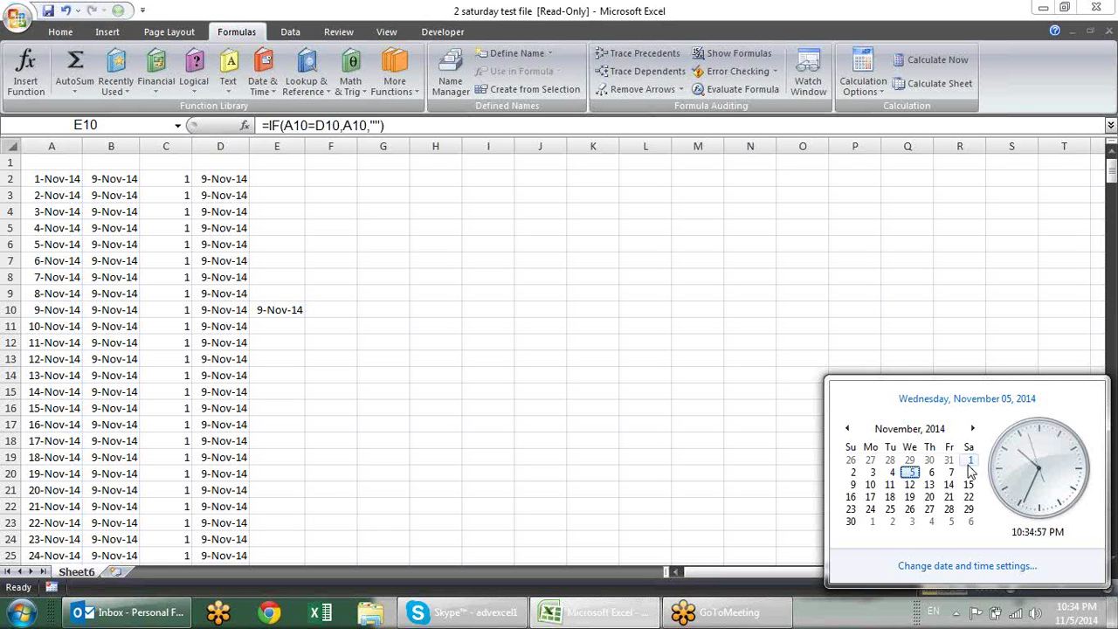
Close the calendar and review the WEEKDAY formulas in C2, C3 and C6
left_click(617, 327)
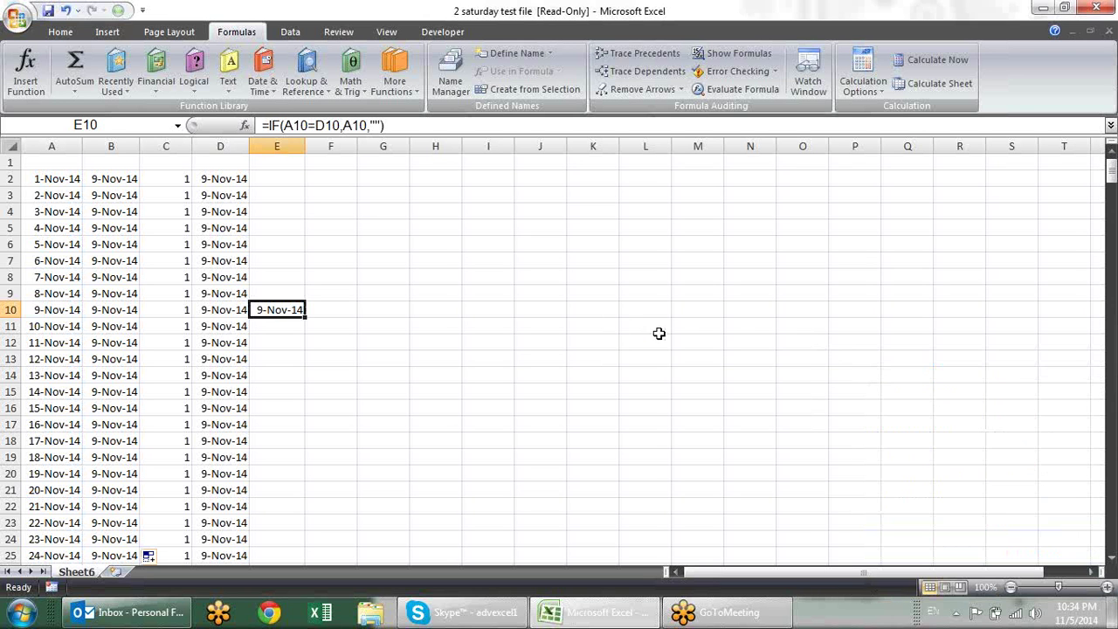
left_click(172, 181)
left_click(174, 198)
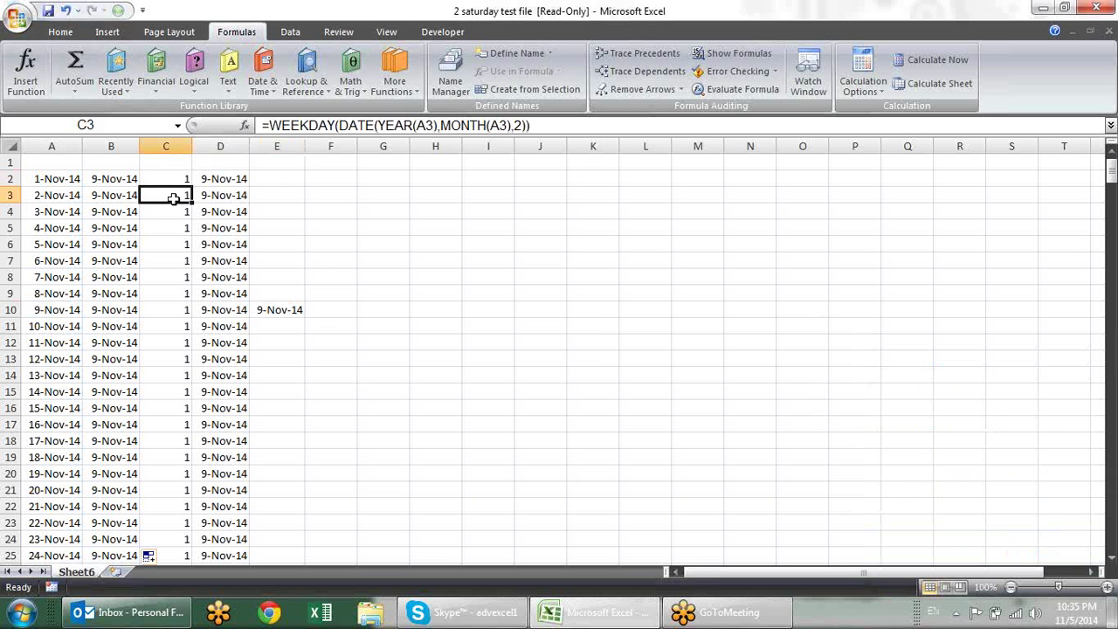
left_click(179, 241)
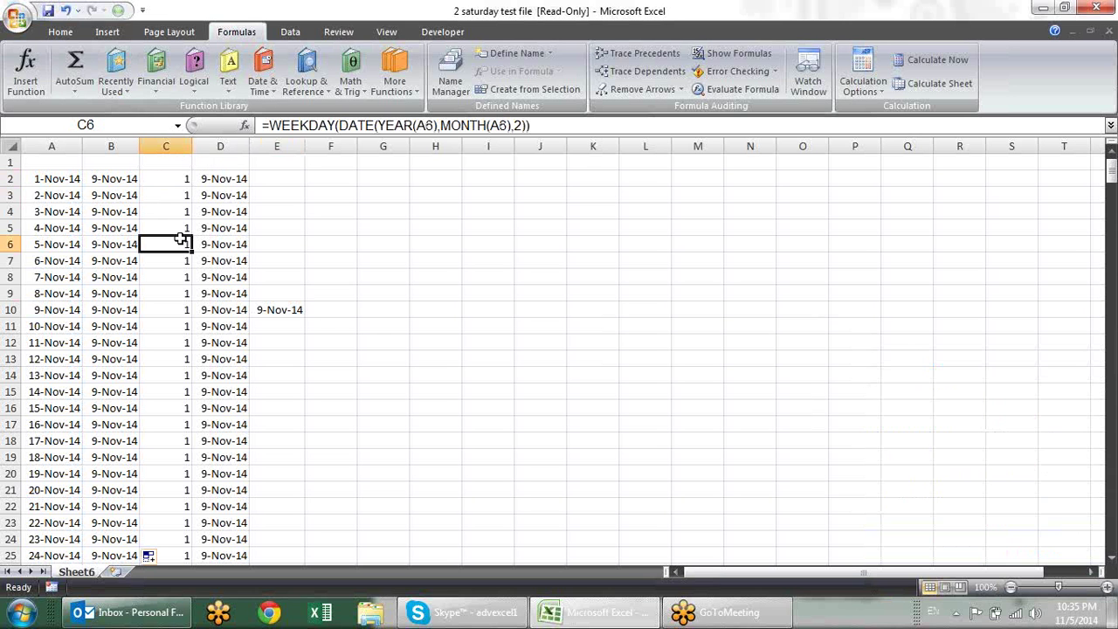
left_click(174, 178)
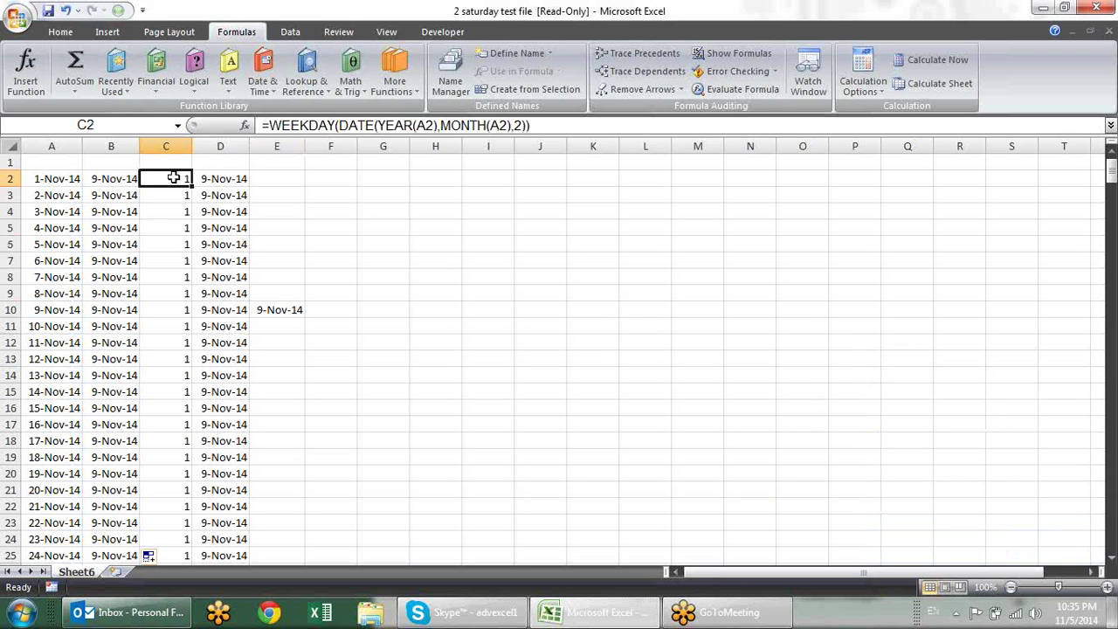
Change C2's WEEKDAY day argument from 2 to 3 and fill it down column C
left_click(518, 125)
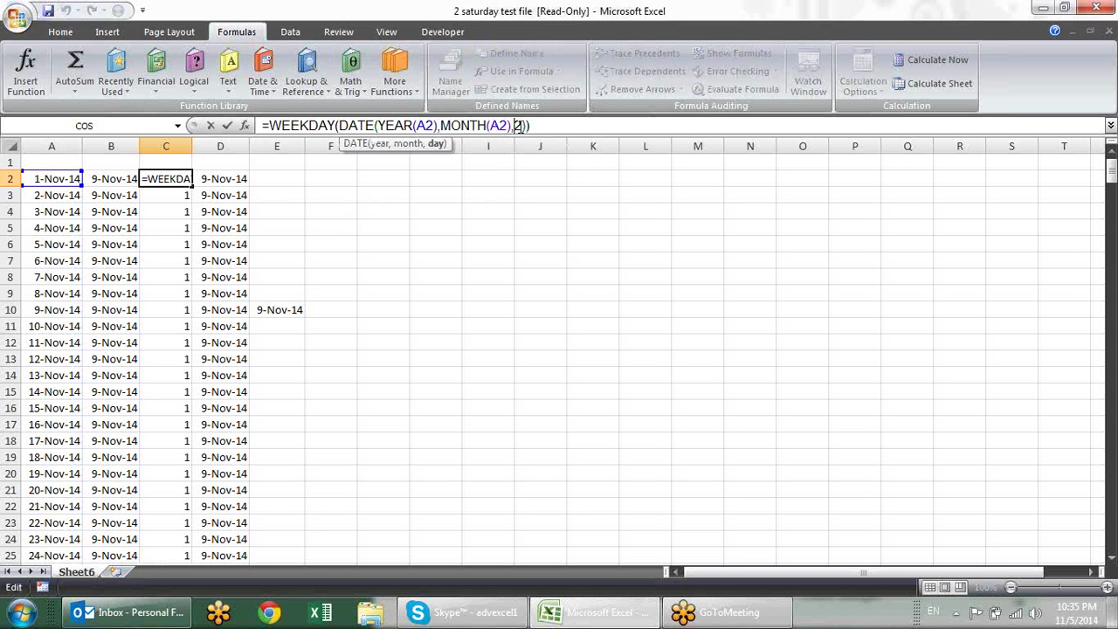
key("BackSpace")
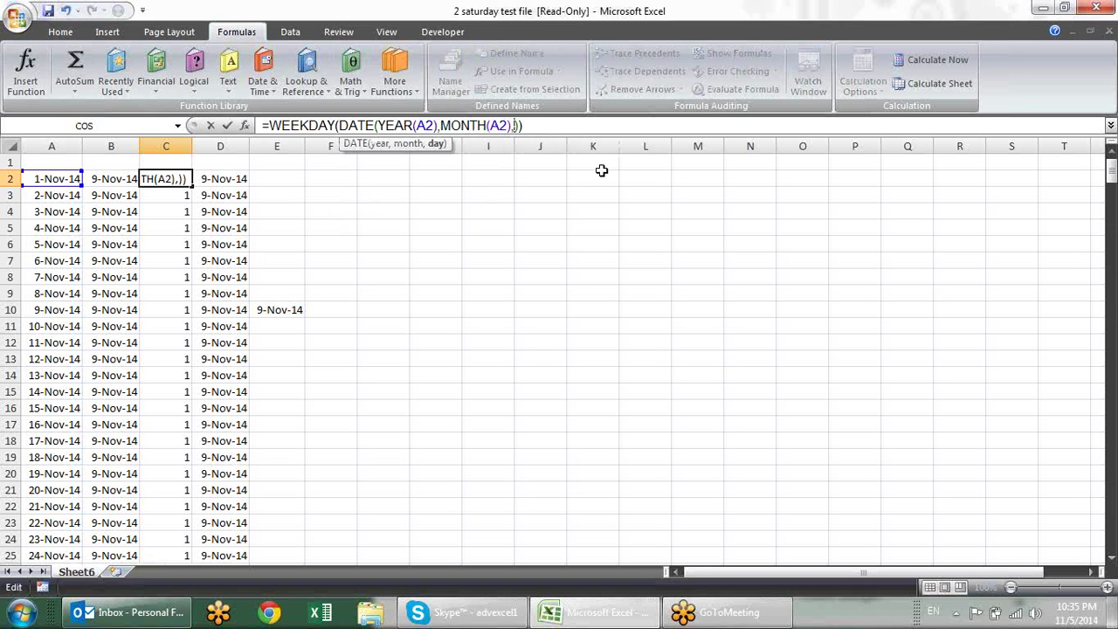
type("3")
key("Return")
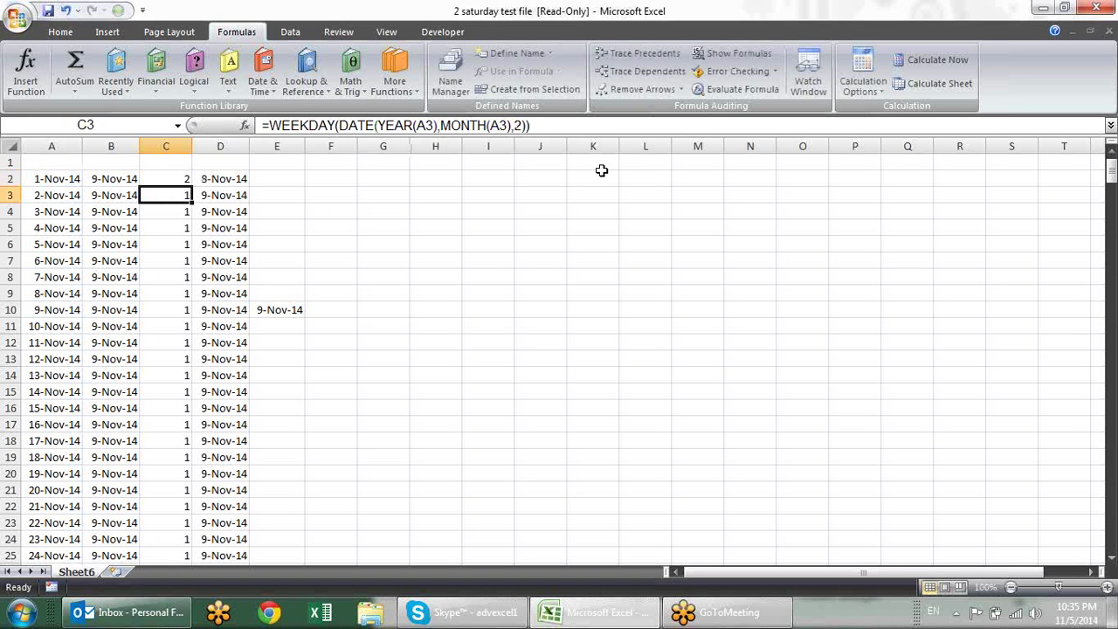
left_click(183, 181)
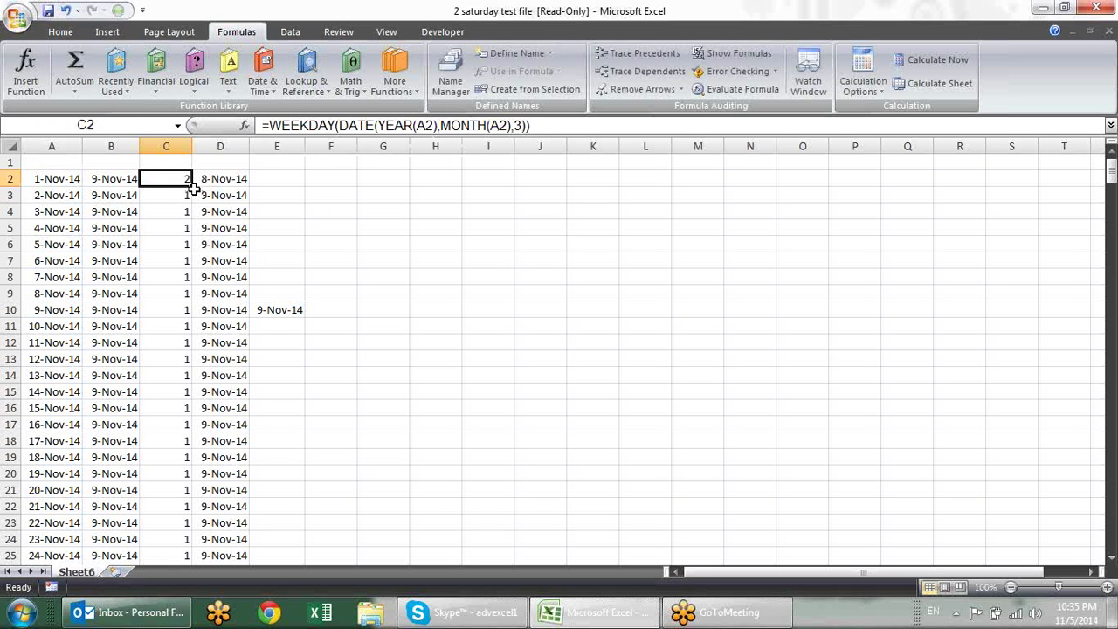
double_click(191, 186)
Change B2's DATE day argument from 9 to 10 and fill it down column B
left_click(130, 180)
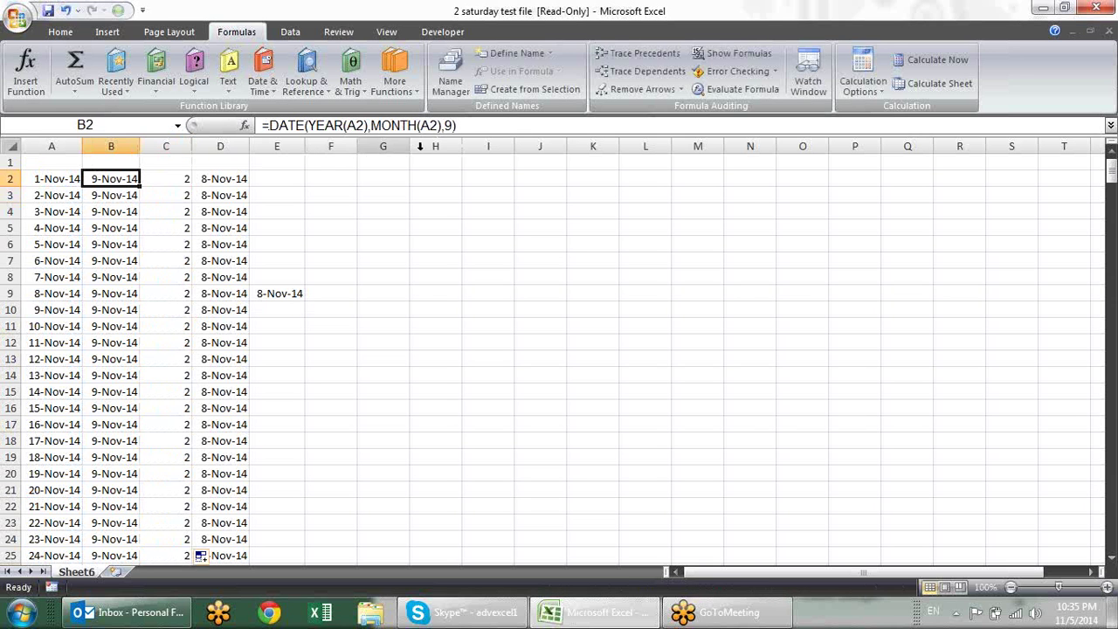
key("F2")
key("BackSpace")
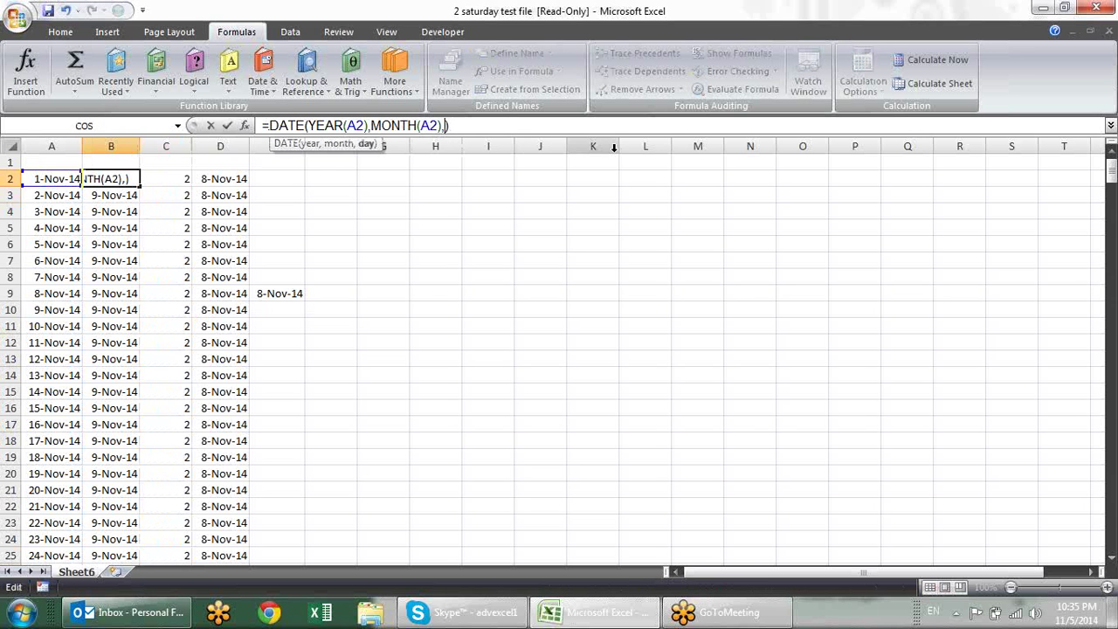
type("10")
key("Return")
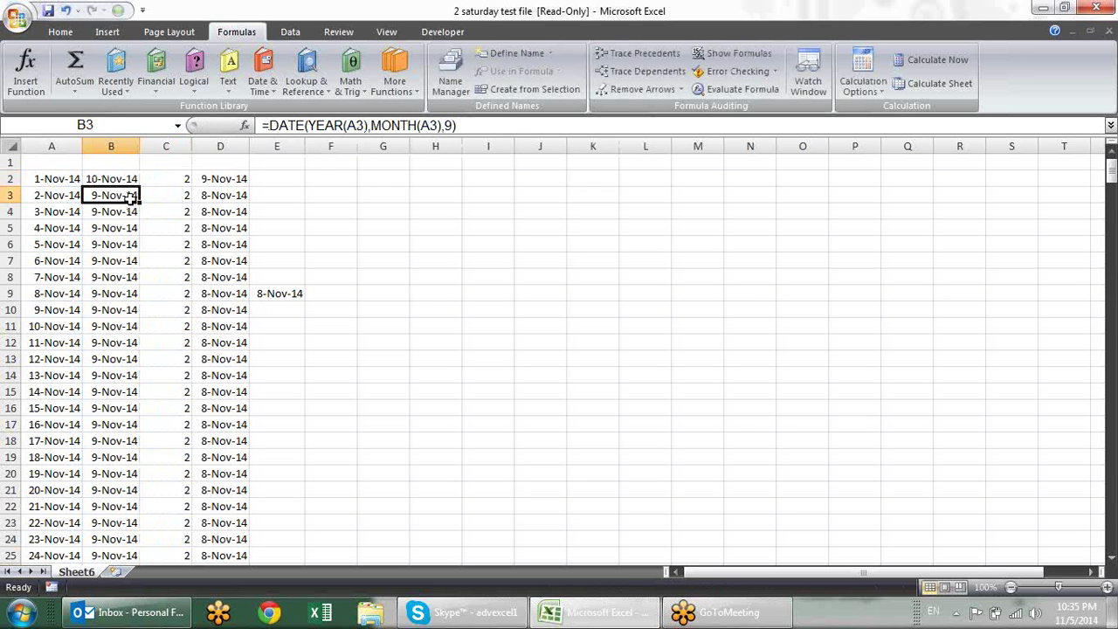
left_click(131, 180)
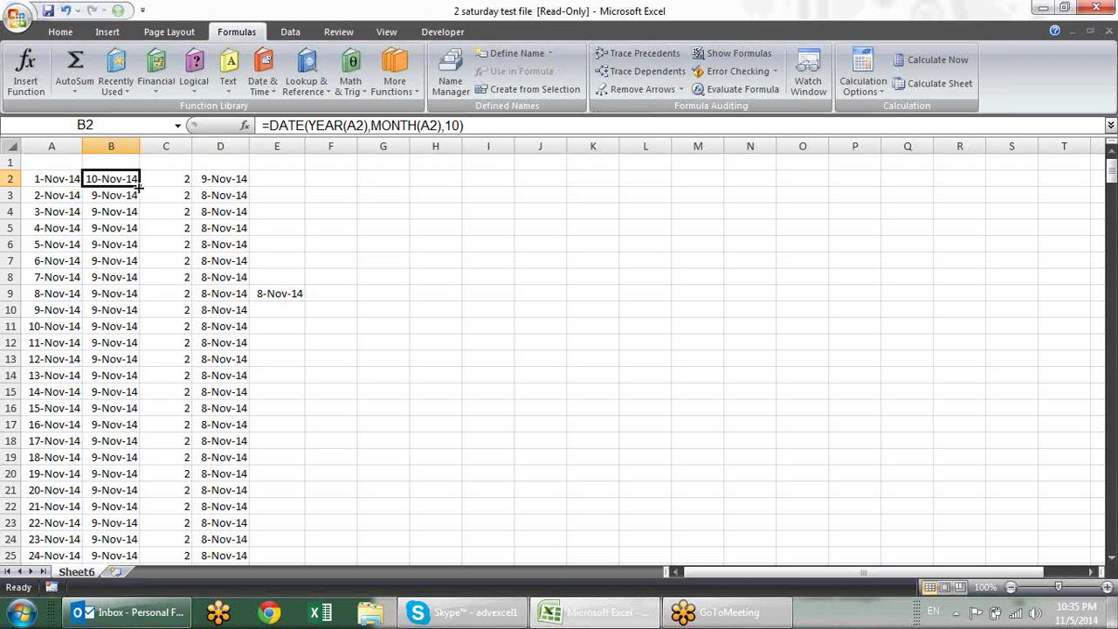
double_click(138, 187)
Check that E10 flags 9-Nov-14 and review the weekday results and the B2/B3 DATE formulas
left_click(297, 311)
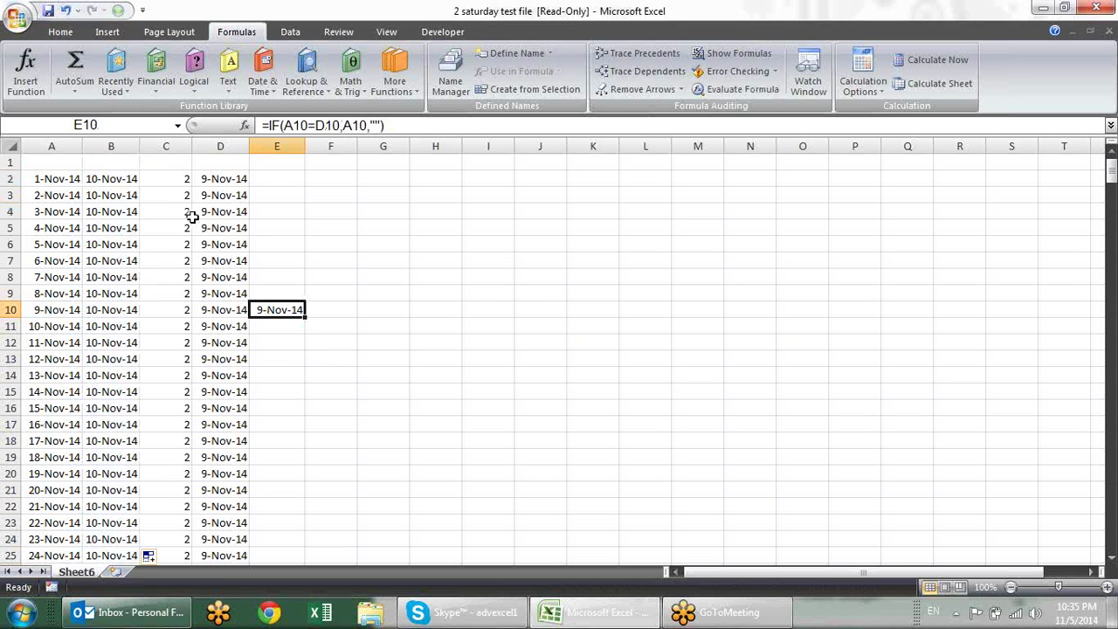
left_click_drag(185, 186, 182, 244)
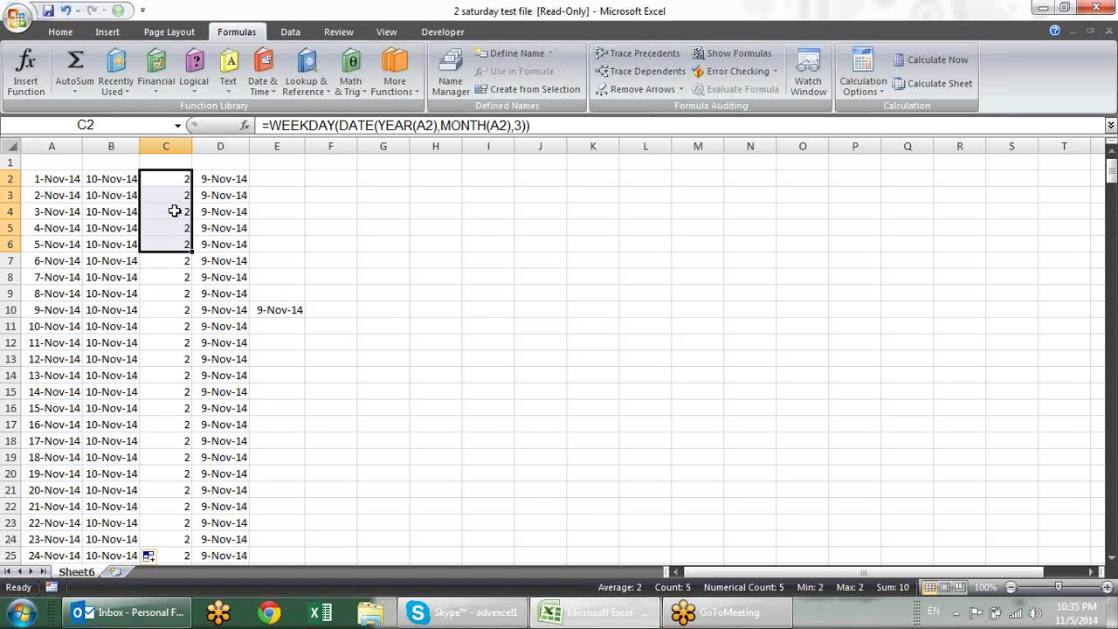
left_click(122, 190)
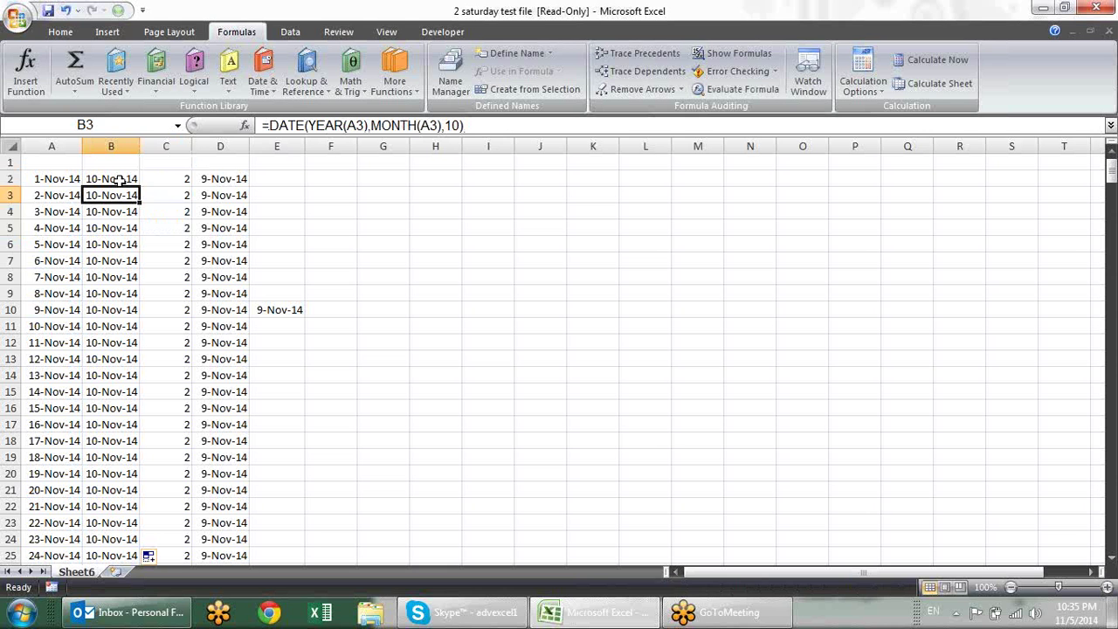
left_click(120, 179)
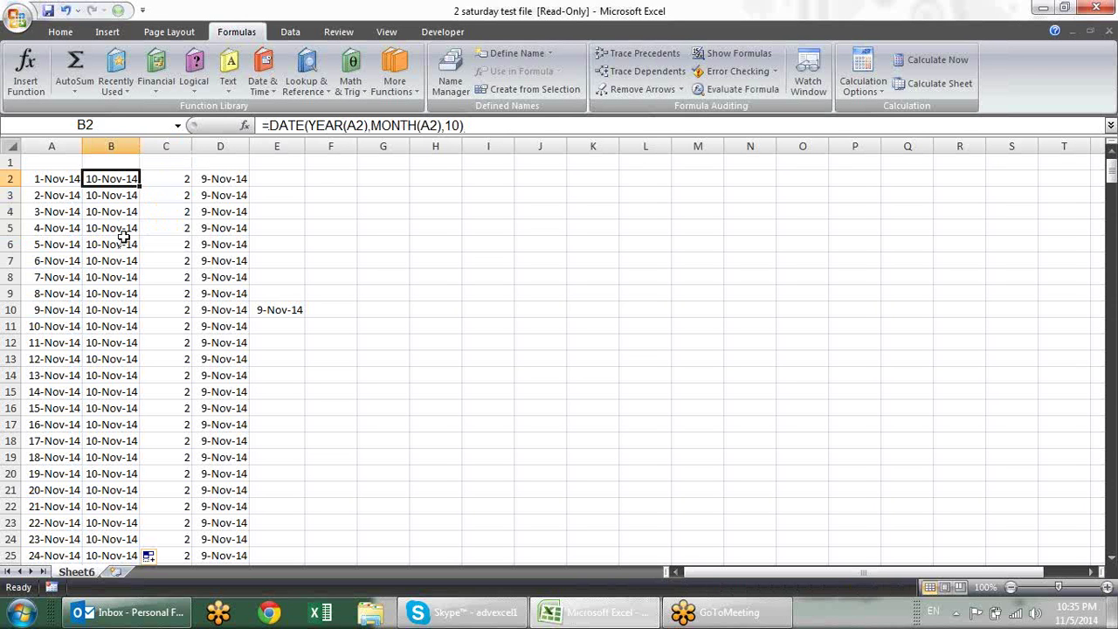
Review the row 2 formulas and change B2's DATE day argument to 11
key("Right")
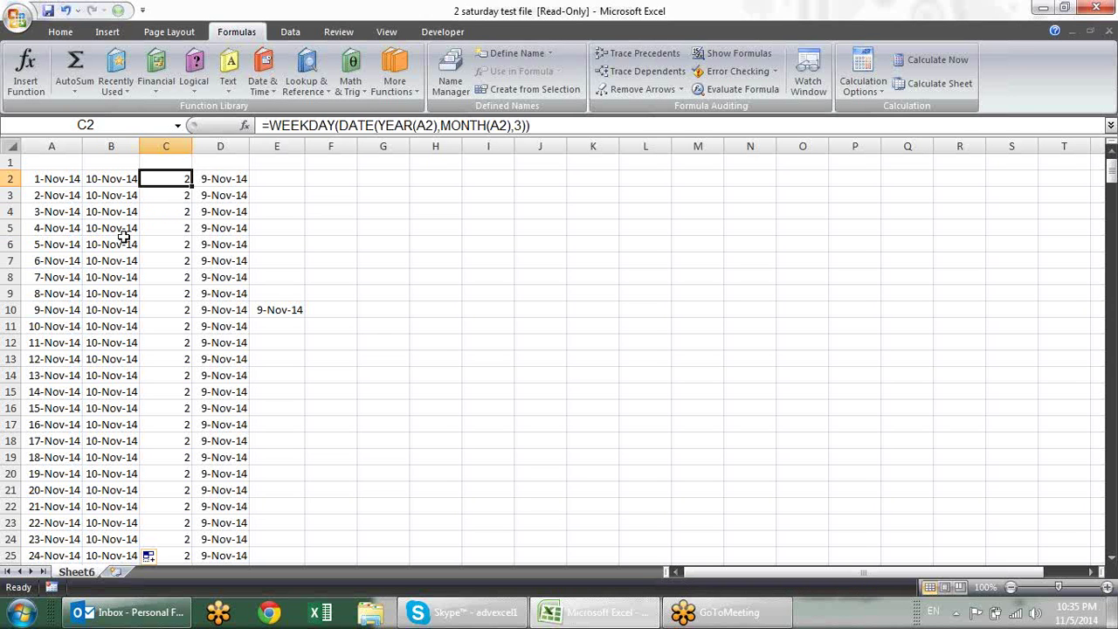
key("Right")
key("Right")
key("Left")
key("Left")
key("Left")
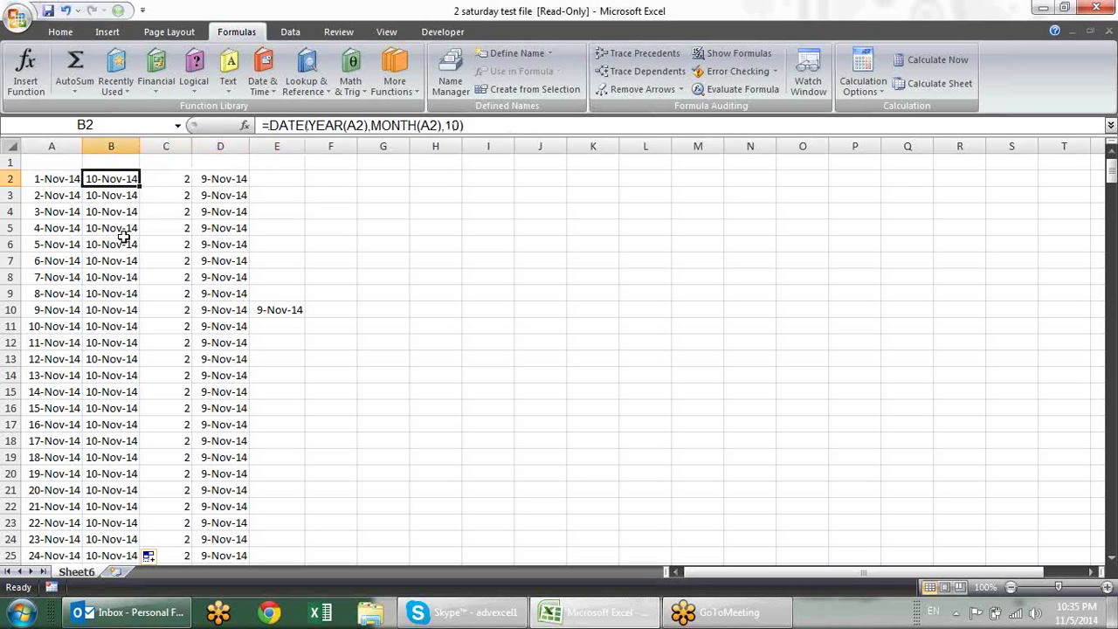
key("Right")
key("Down")
key("Down")
key("Down")
key("Down")
key("Down")
key("Down")
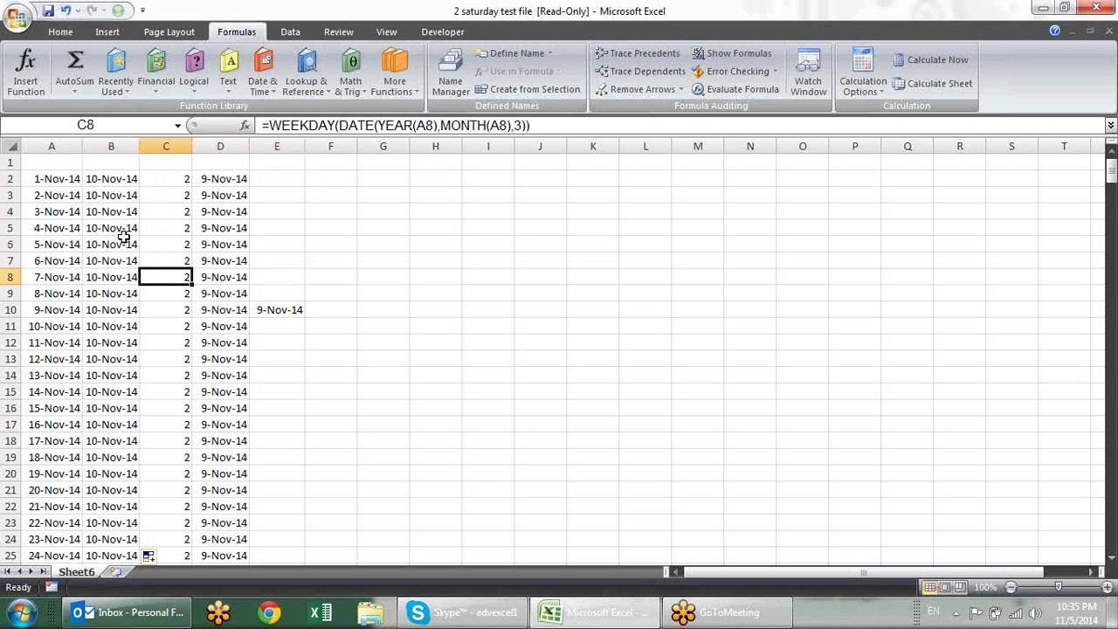
key("Up")
key("Up")
key("Up")
key("Up")
key("Up")
key("Up")
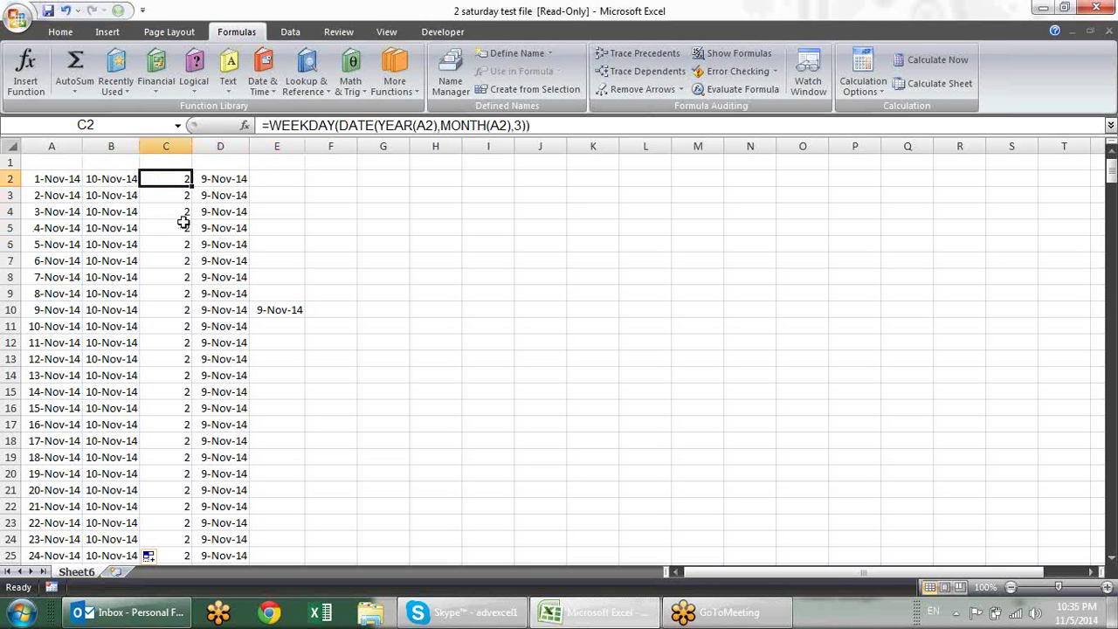
left_click(130, 175)
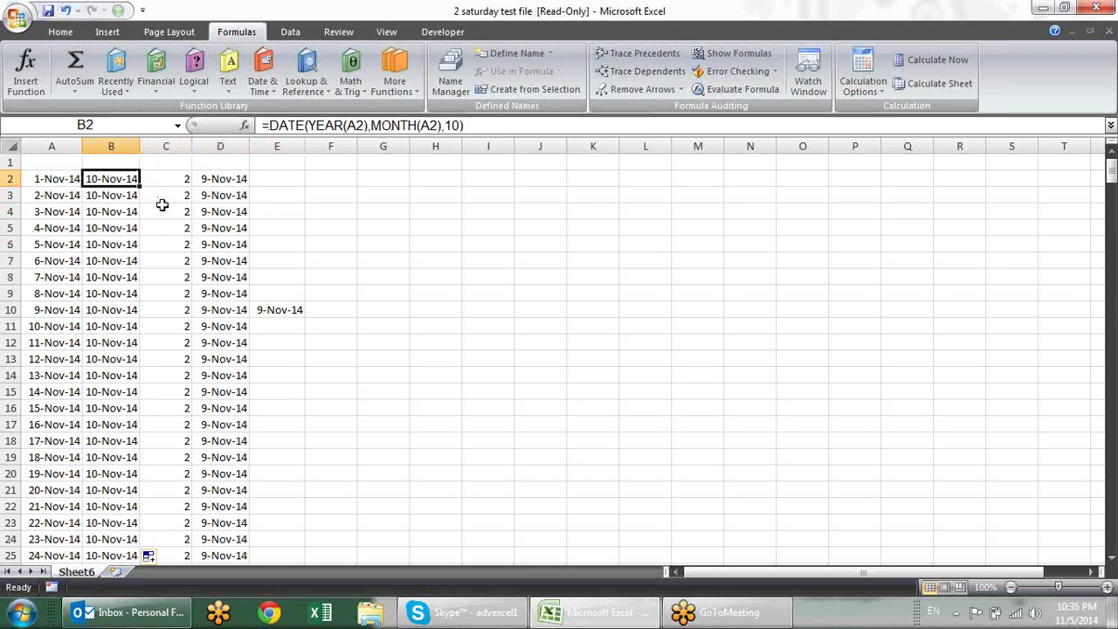
left_click(463, 127)
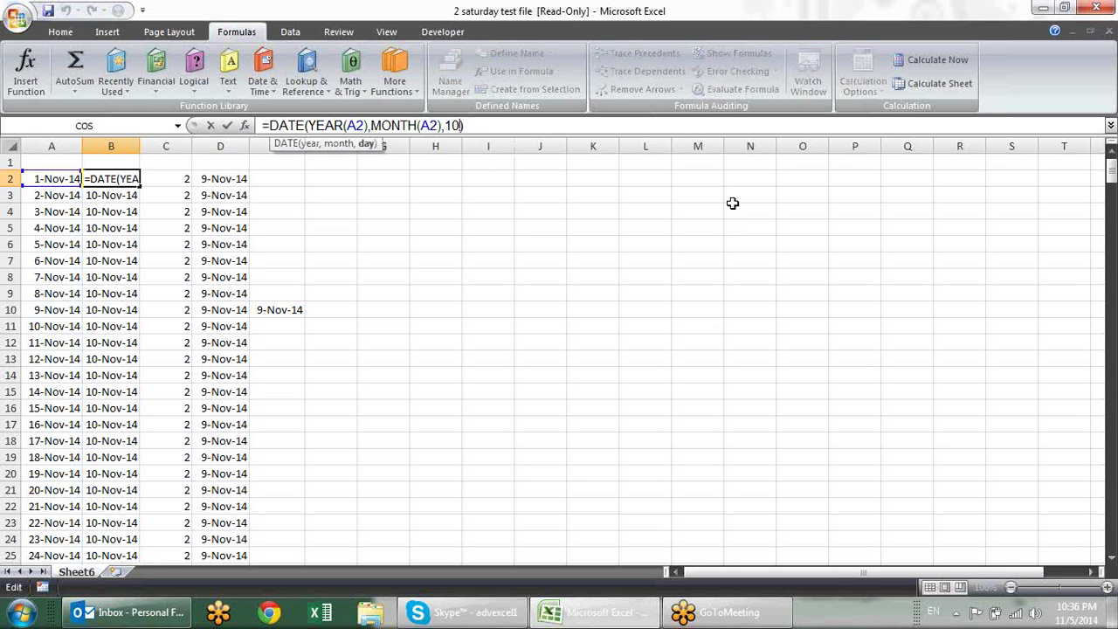
key("BackSpace")
type("1")
key("Return")
Change C2's WEEKDAY formula day from 3 to 4 and fill it down column C
left_click(162, 179)
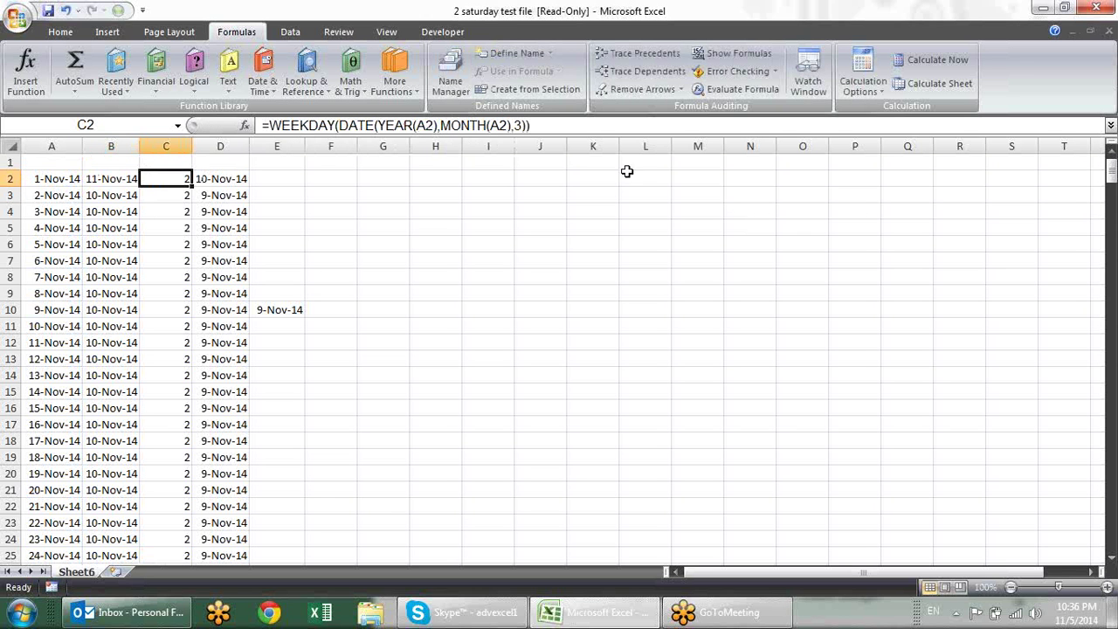
left_click(520, 125)
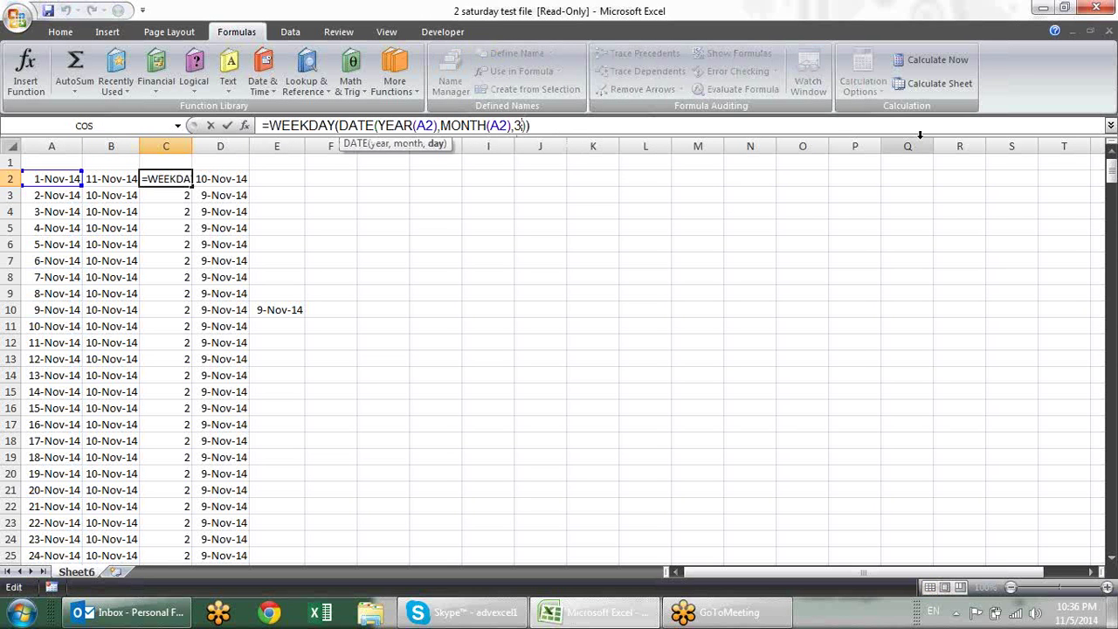
key("BackSpace")
type("4")
key("Return")
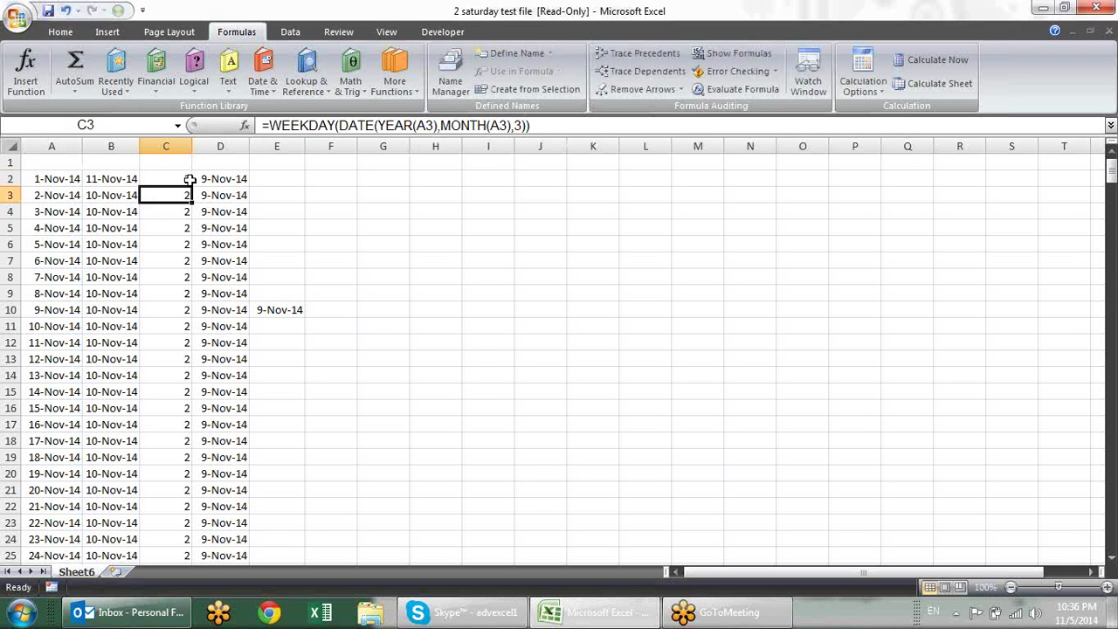
left_click(192, 180)
double_click(192, 182)
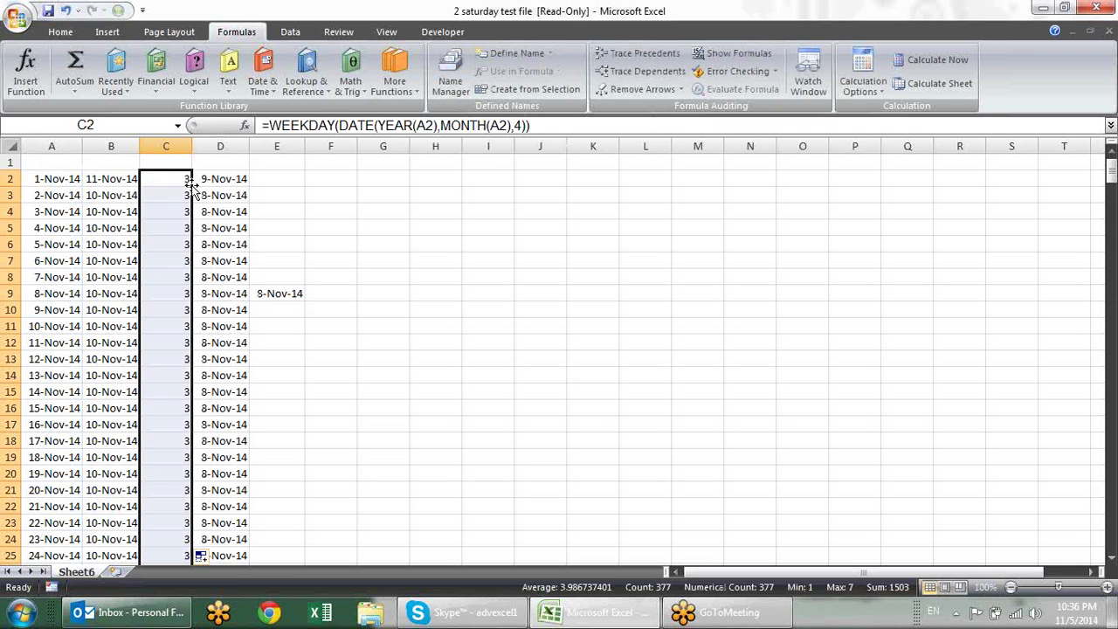
left_click(122, 177)
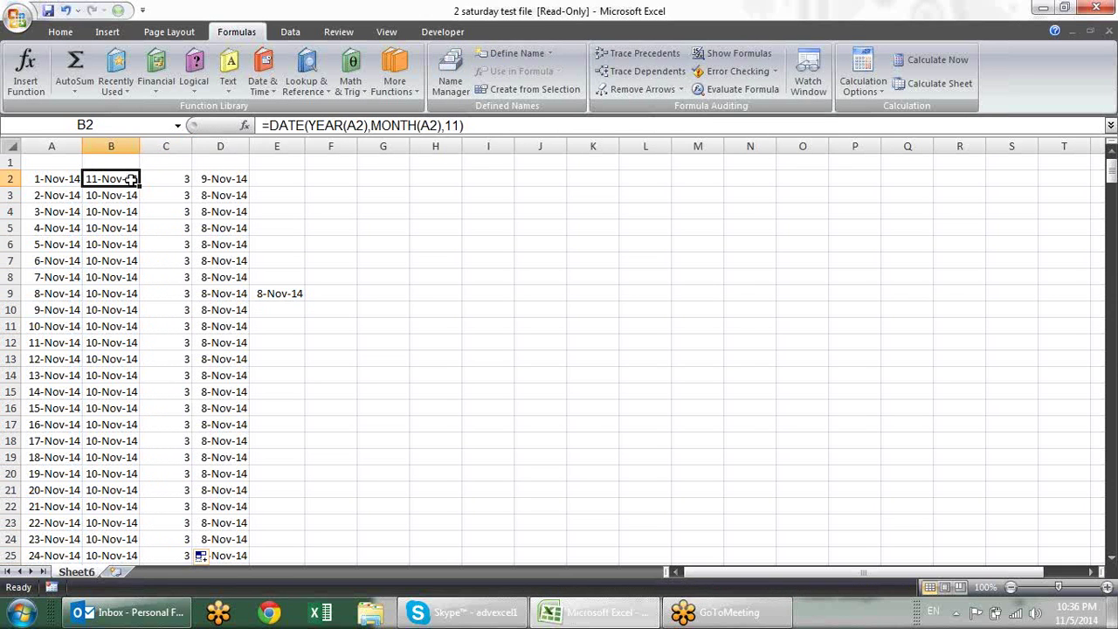
Fill B2's DATE formula down column B and recheck the B2 and C2 formulas
double_click(139, 184)
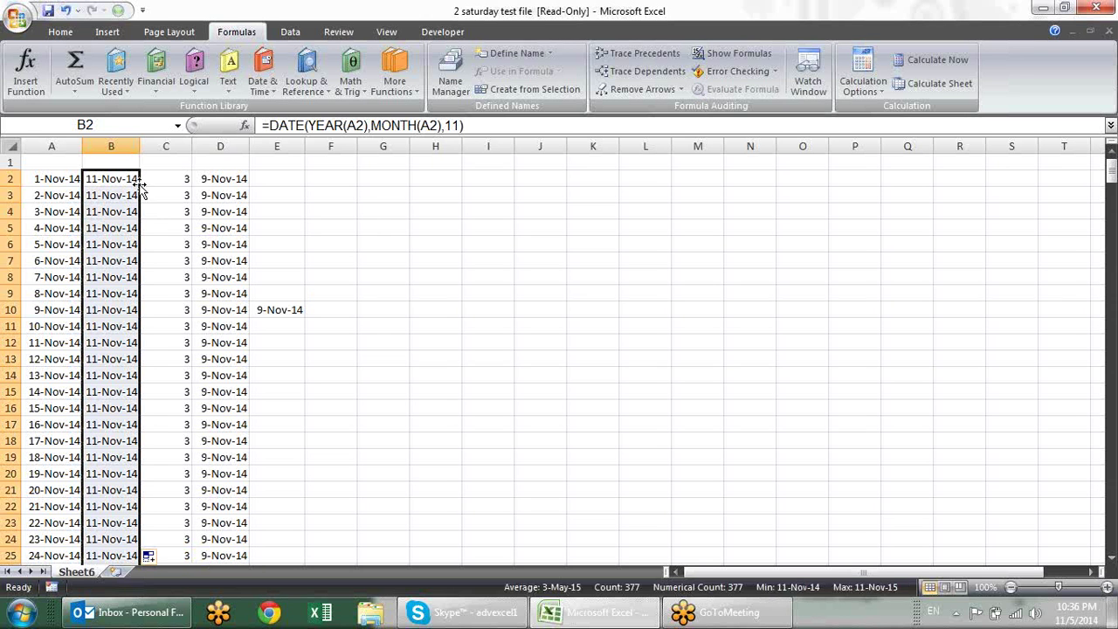
left_click(311, 212)
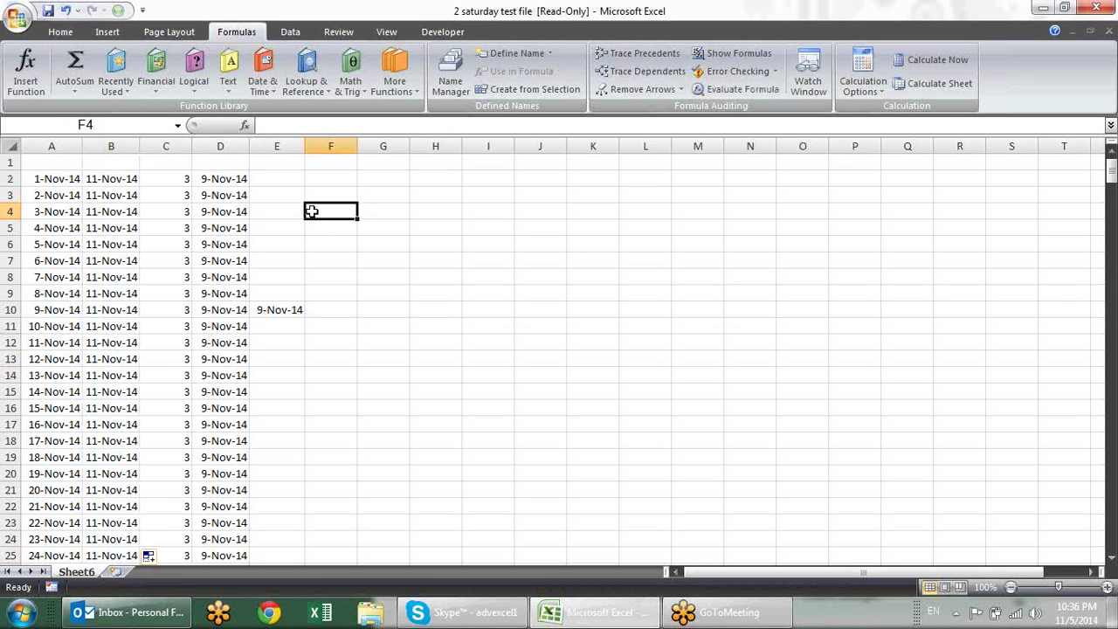
left_click(131, 178)
left_click(166, 179)
left_click(124, 178)
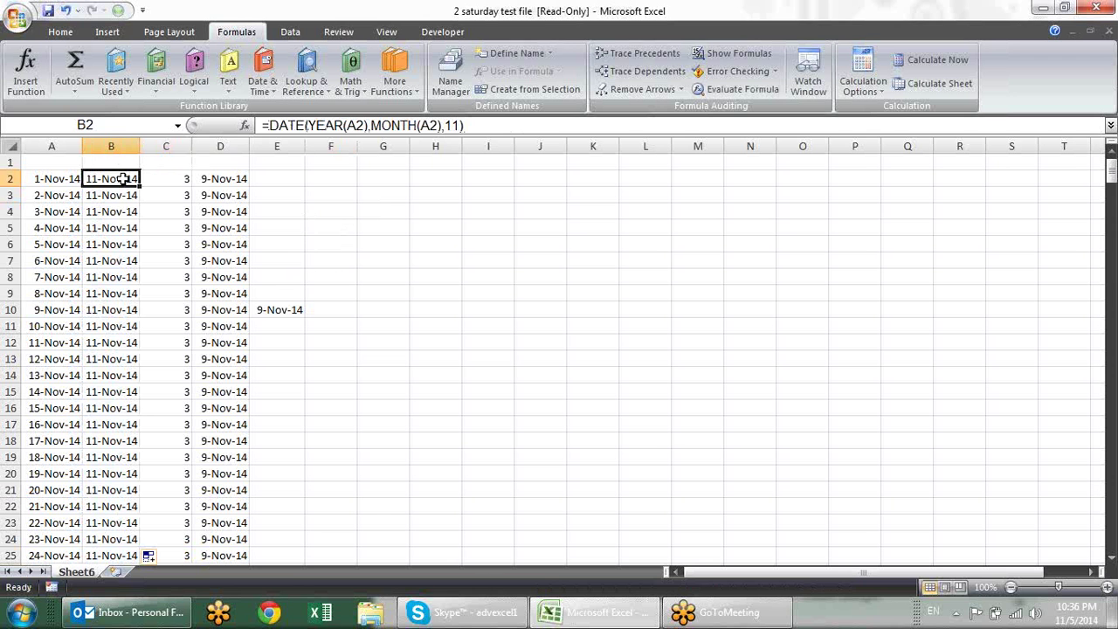
Compare November weekdays in the calendar with the E10 check and C2–C5 WEEKDAY formulas
left_click(1078, 614)
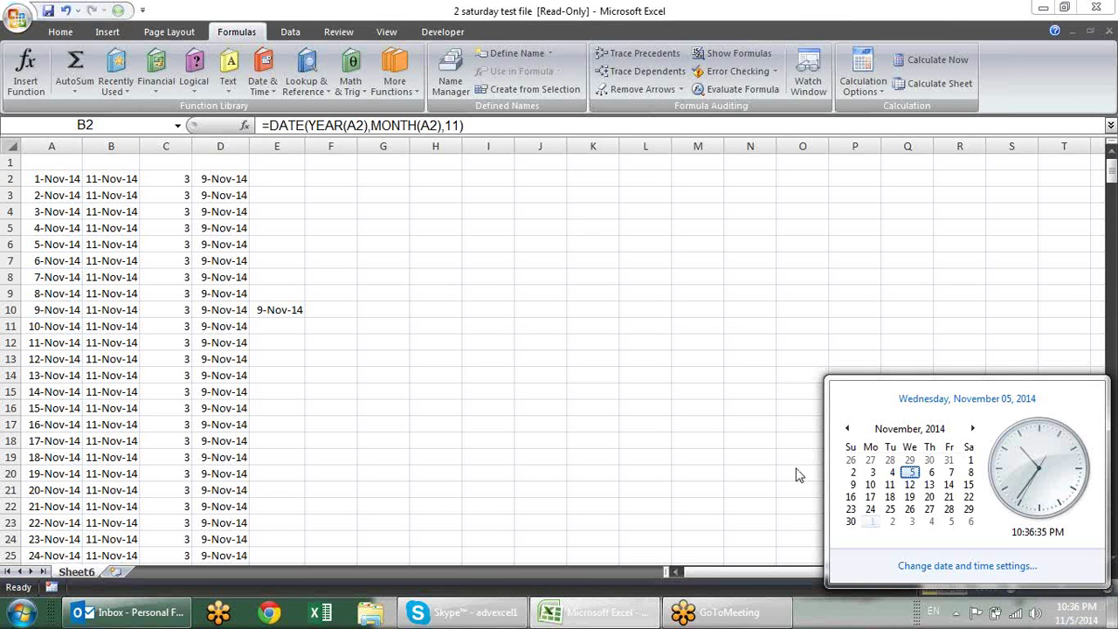
left_click(150, 185)
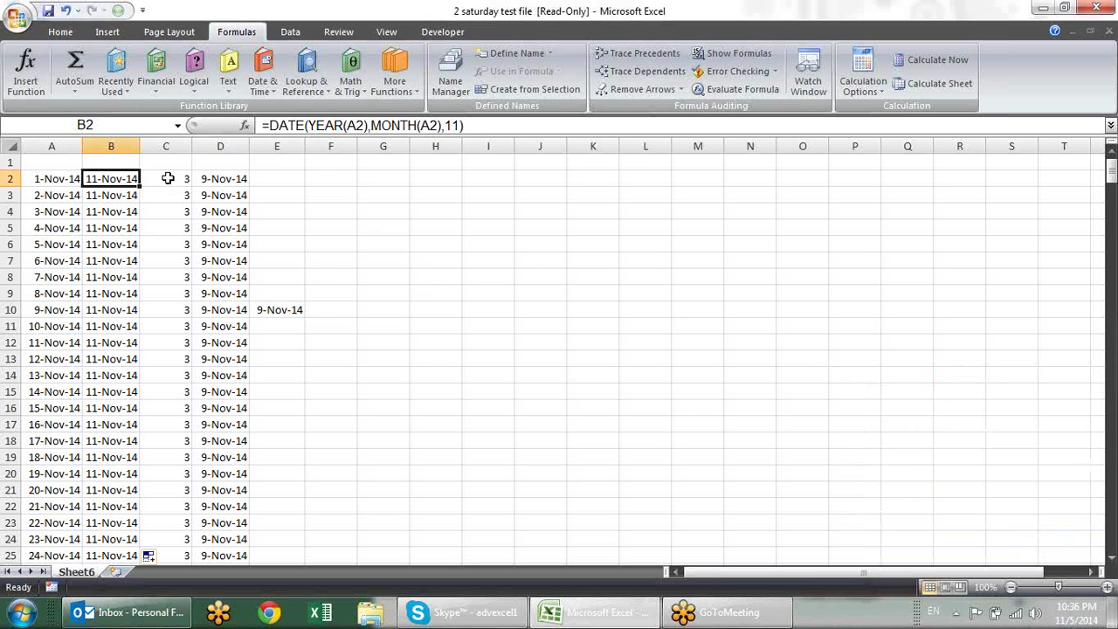
left_click(296, 309)
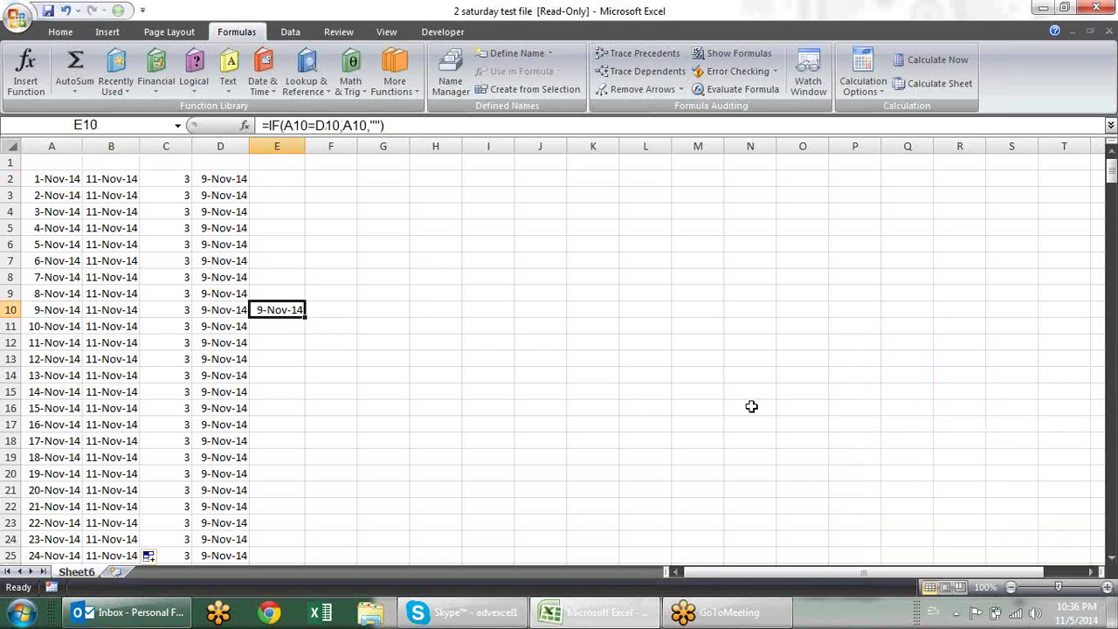
left_click(1059, 617)
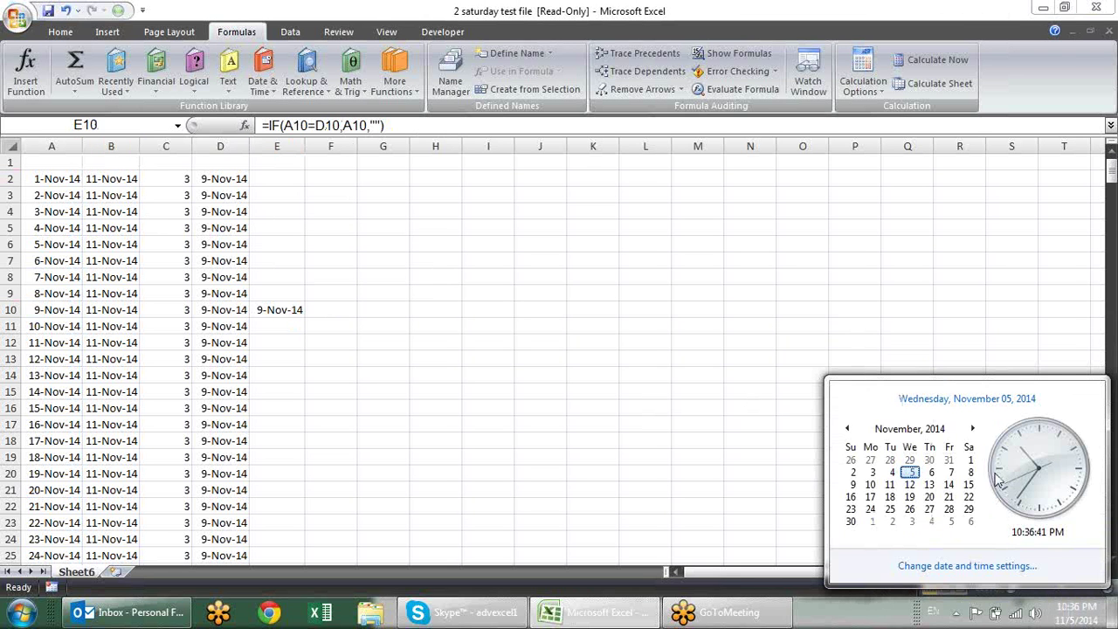
left_click(435, 314)
left_click(187, 215)
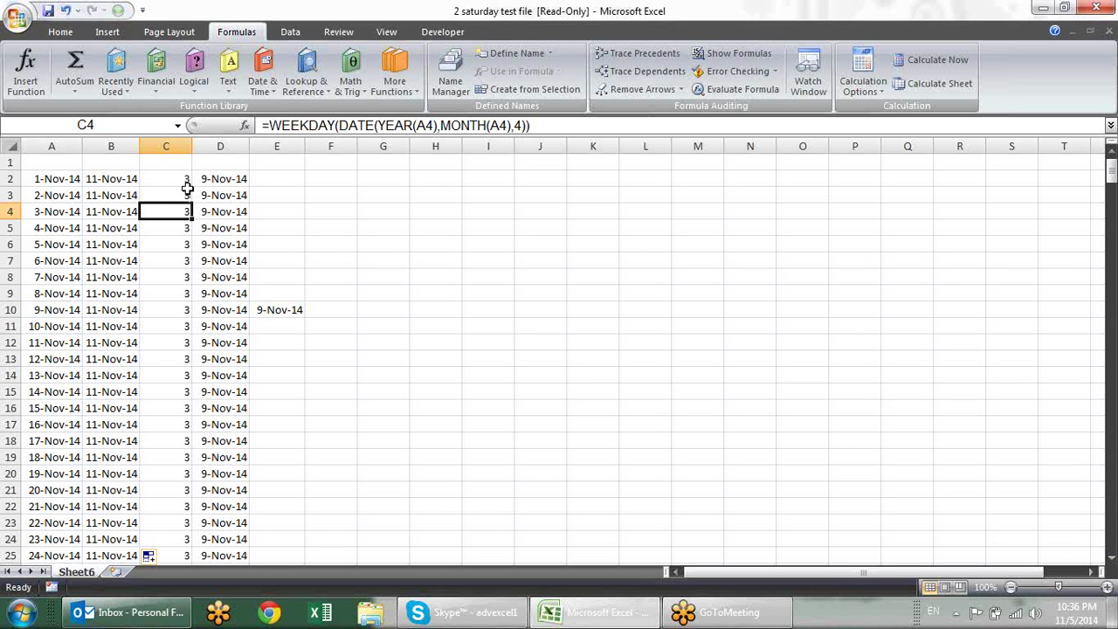
left_click(186, 181)
left_click(188, 225)
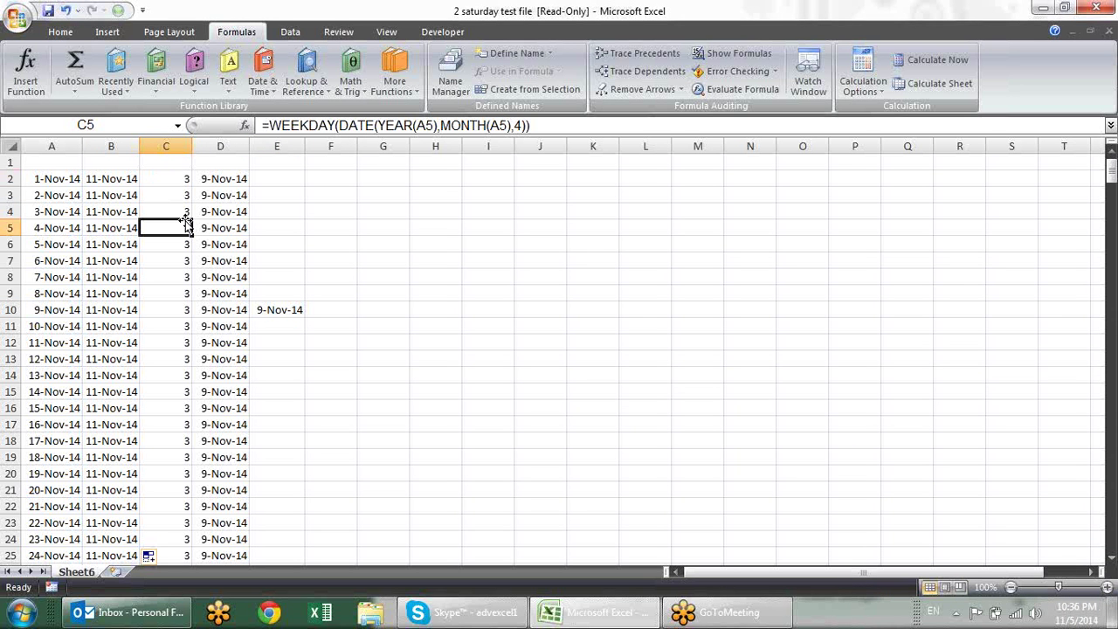
left_click(188, 178)
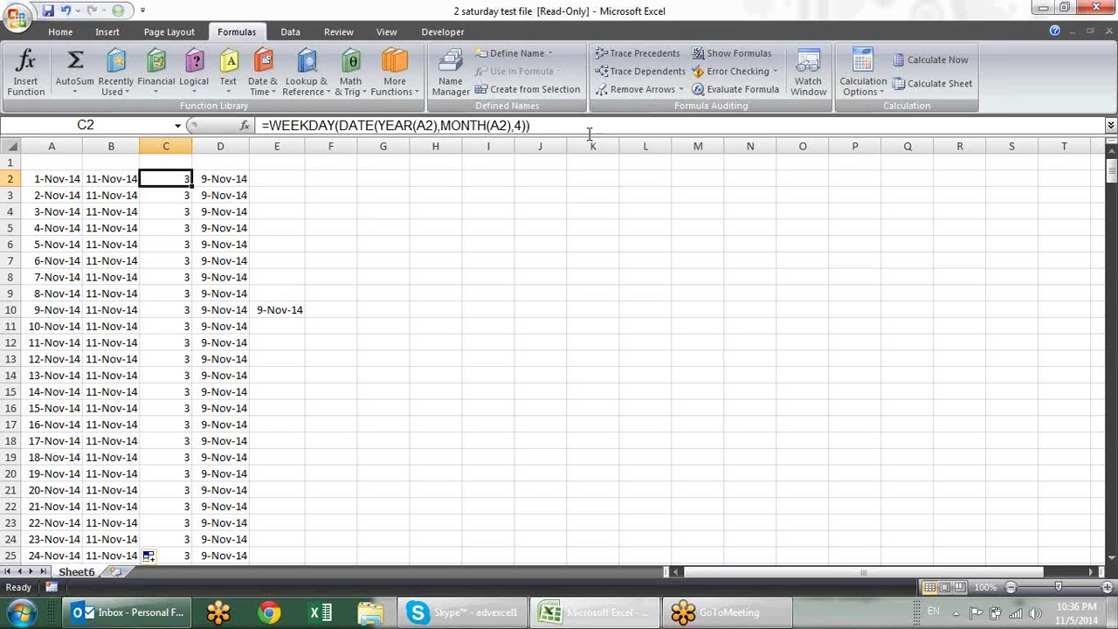
Delete the day value 4 from C2's WEEKDAY formula
left_click(519, 126)
key("BackSpace")
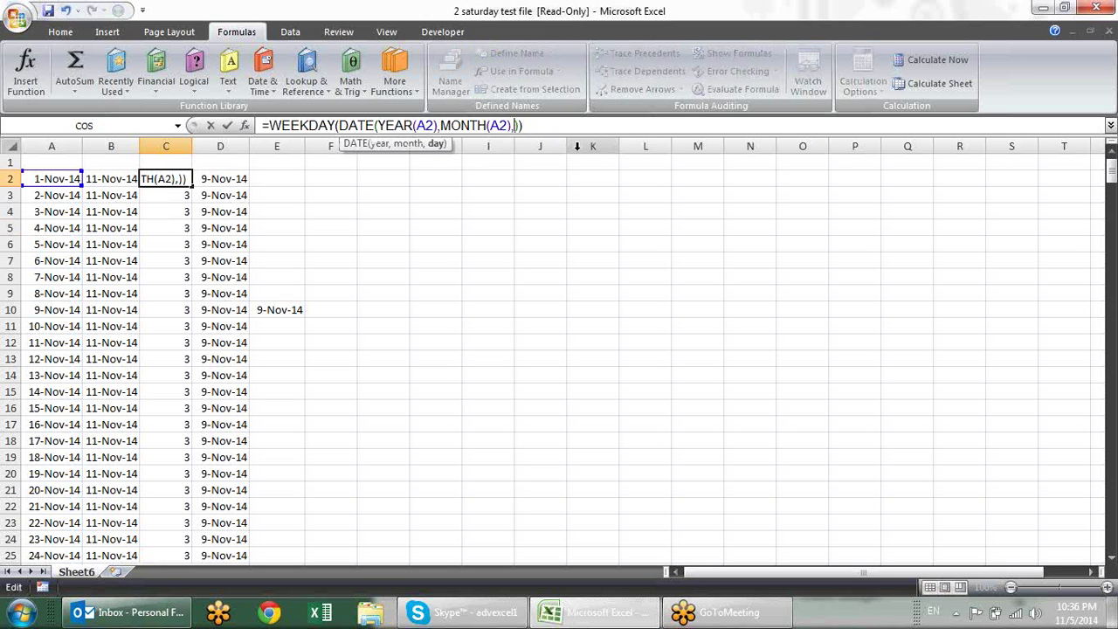
key("Return")
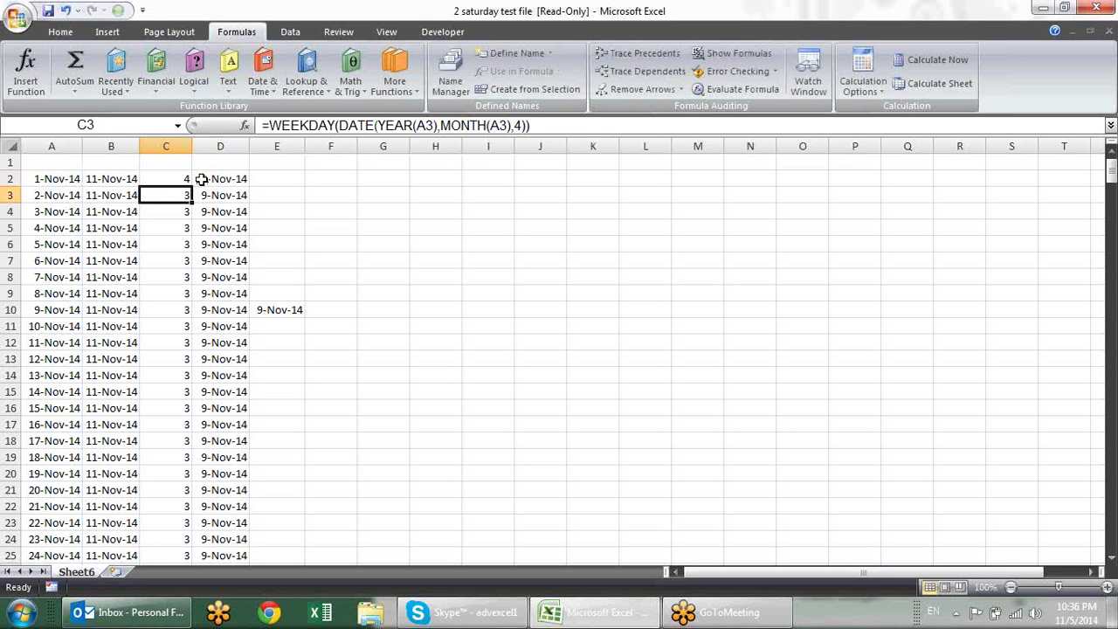
Re-enter C2's WEEKDAY day argument as 5 and copy it down column C
left_click(190, 180)
double_click(190, 185)
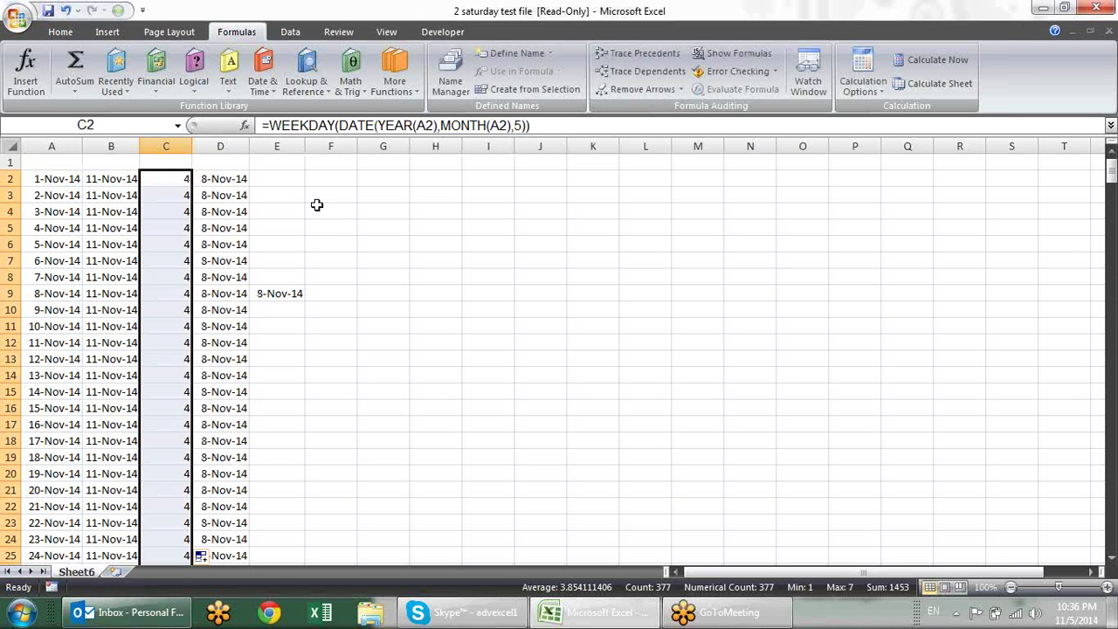
left_click(186, 179)
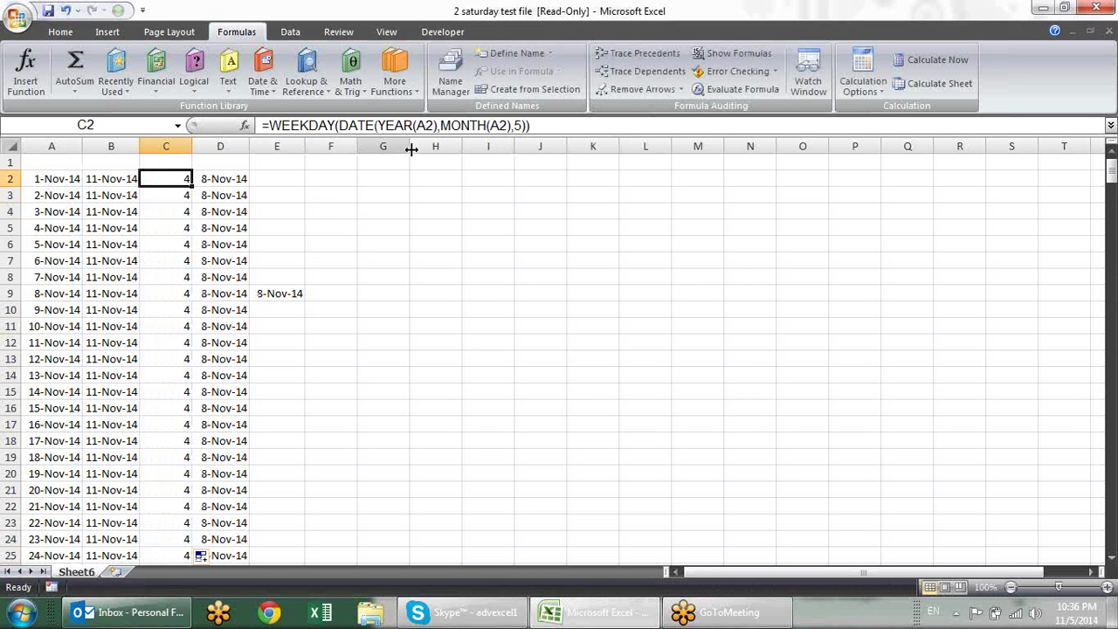
left_click(522, 125)
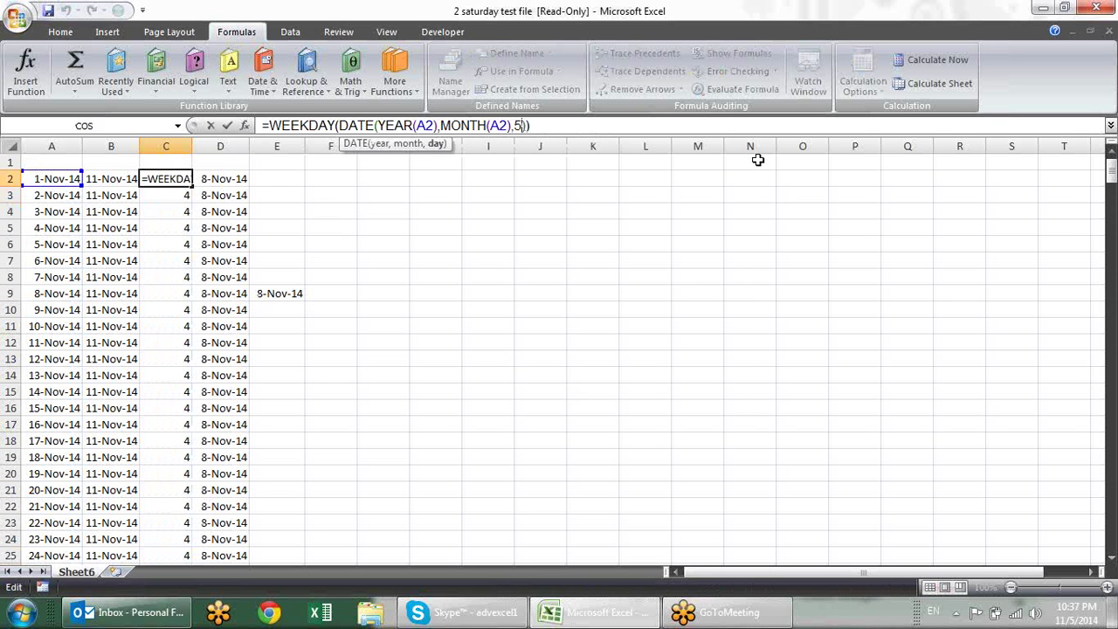
key("BackSpace")
type("5")
key("Return")
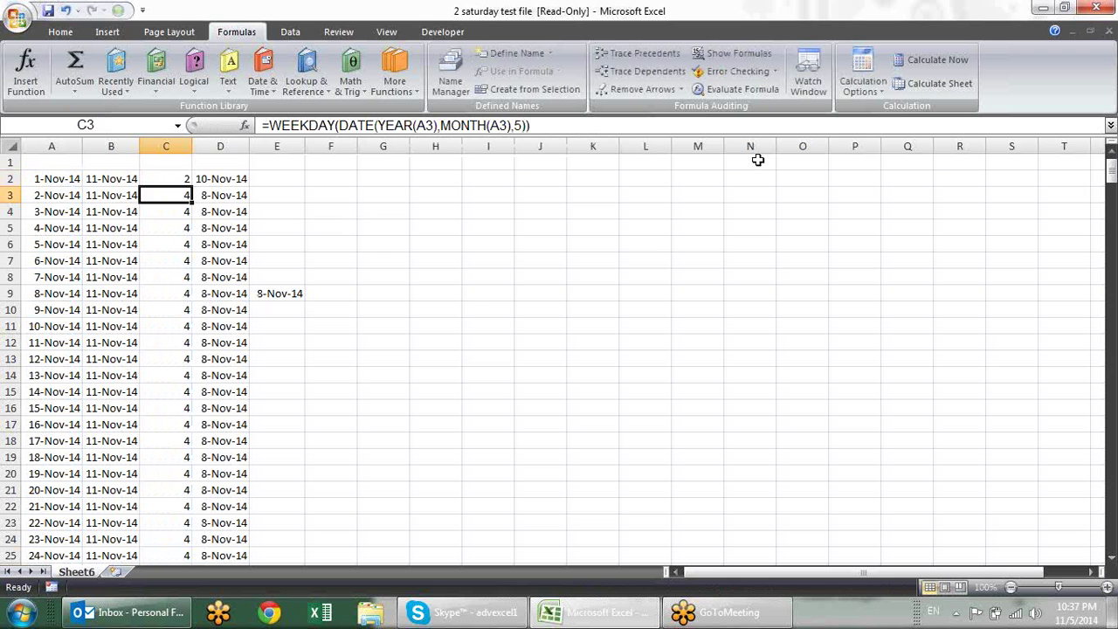
left_click(186, 179)
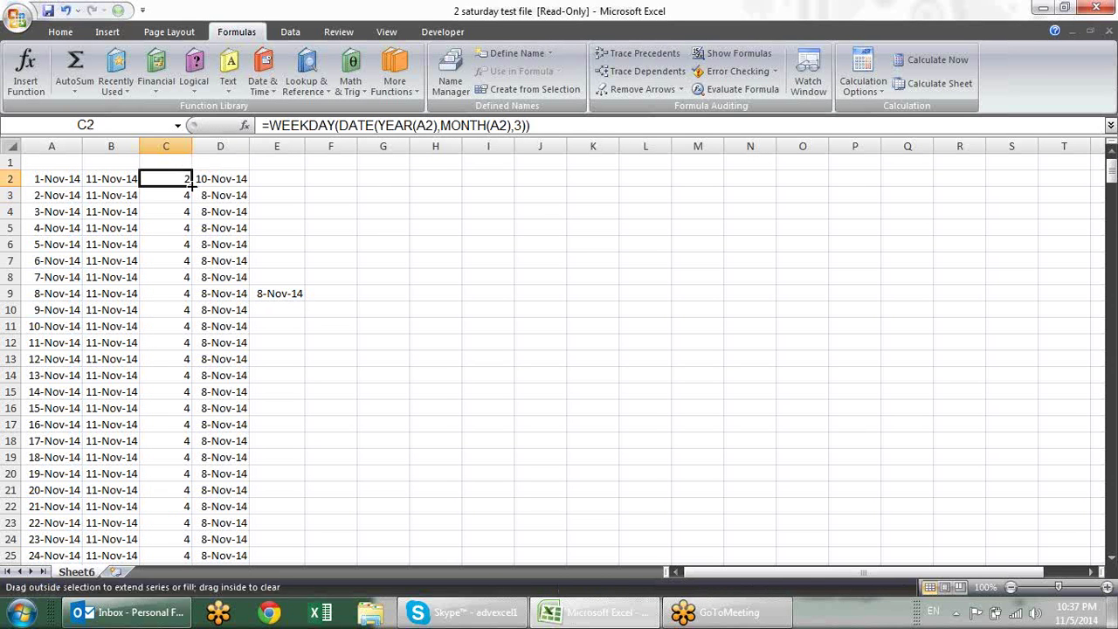
double_click(192, 186)
Check E11's IF result against the calendar and clear the E11 check formula
left_click(299, 325)
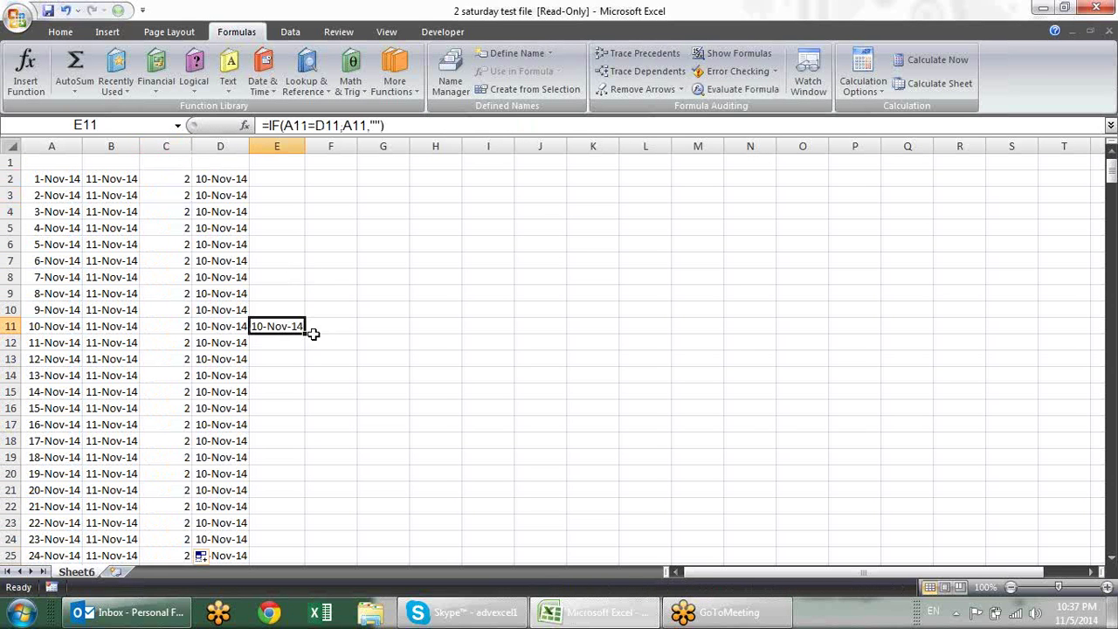
left_click(1071, 616)
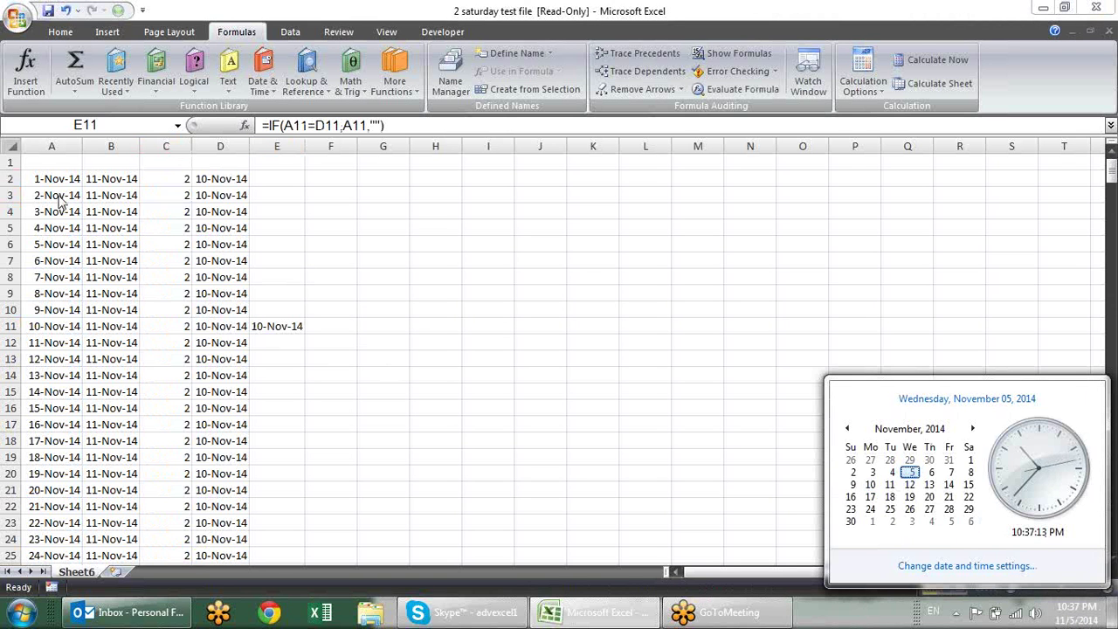
key("Escape")
key("F2")
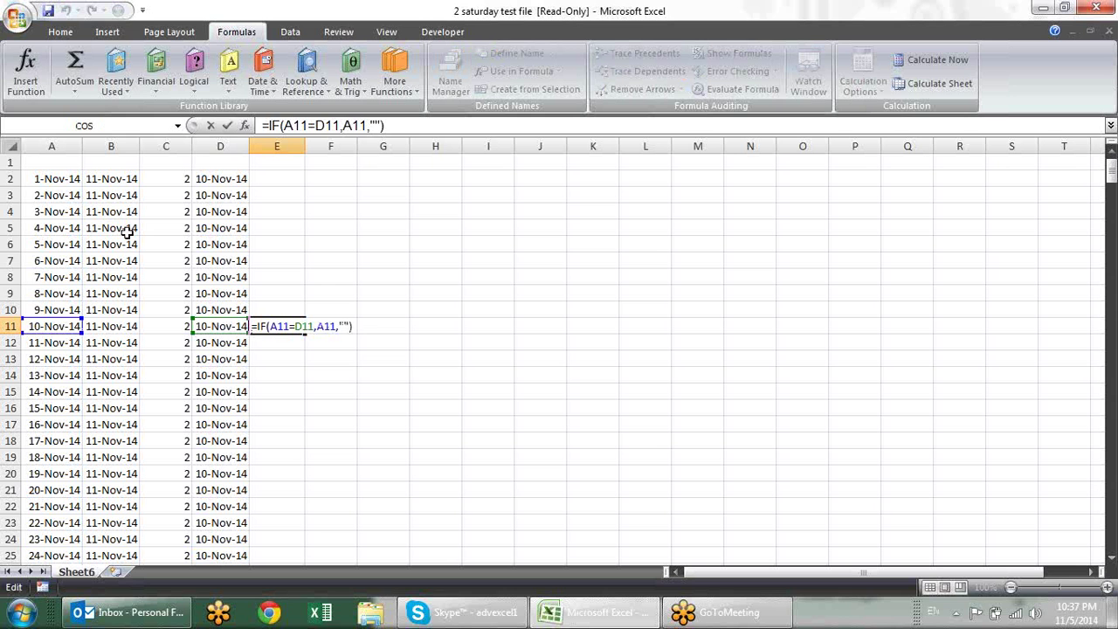
left_click(125, 233)
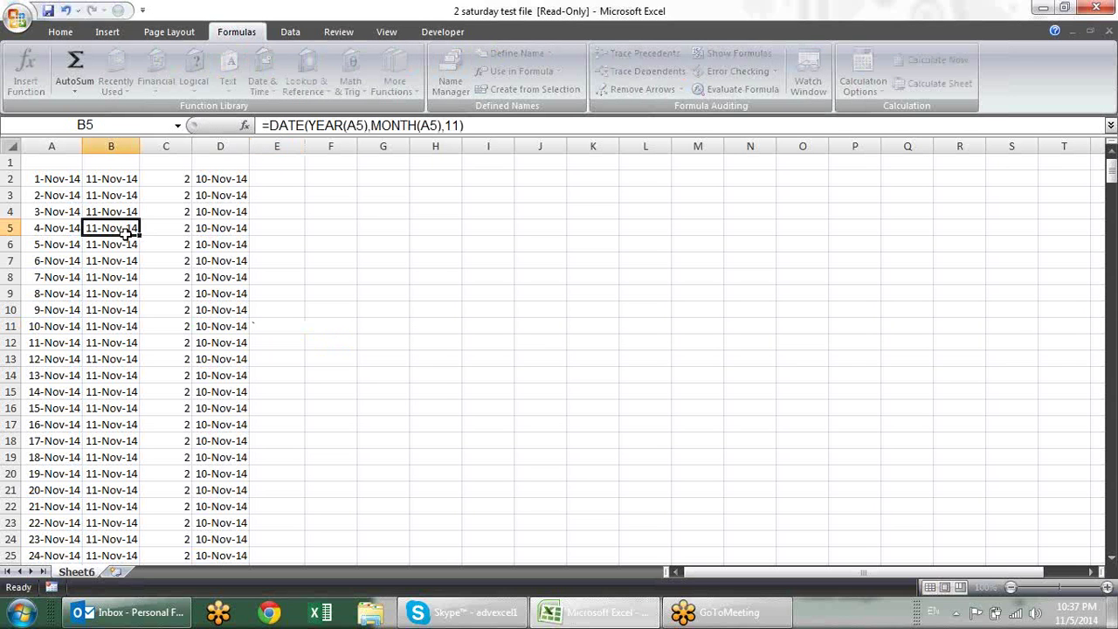
Review the DATE, WEEKDAY and date formulas in columns B–D, then add worksheet Sheet1
left_click(109, 194)
left_click(175, 242)
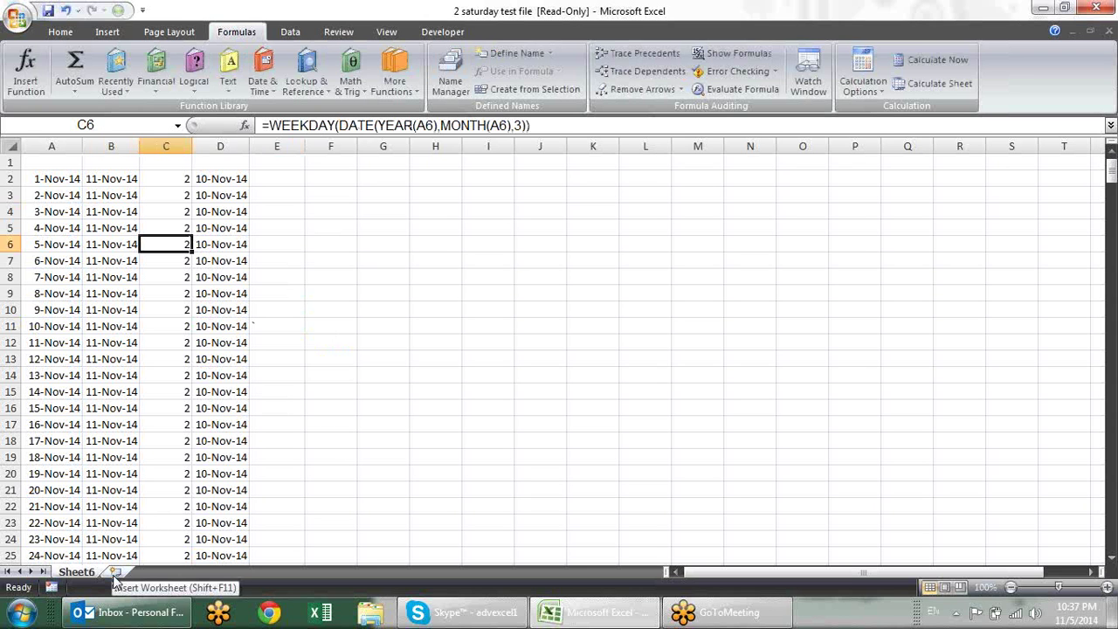
left_click(214, 312)
left_click(171, 281)
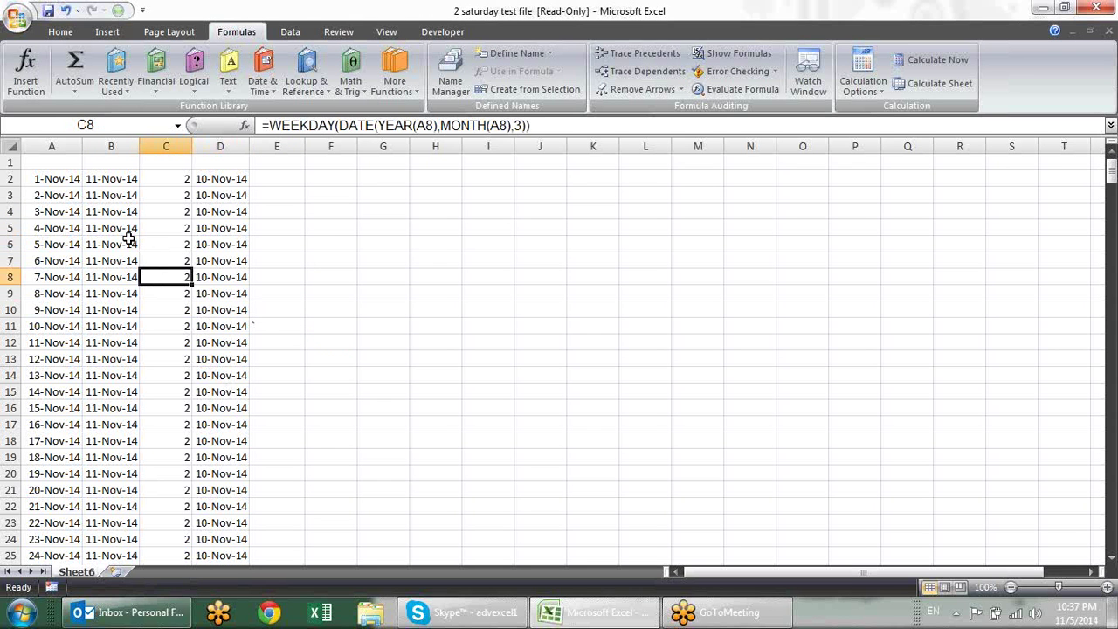
left_click(133, 233)
left_click(175, 242)
left_click(234, 233)
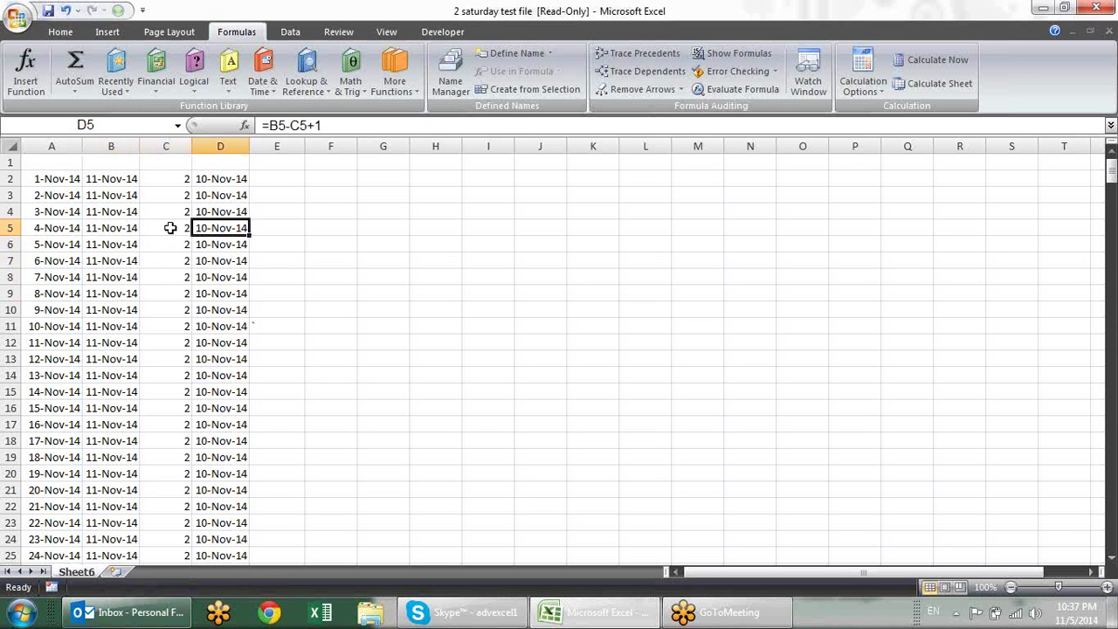
left_click(171, 229)
left_click(116, 228)
left_click(157, 240)
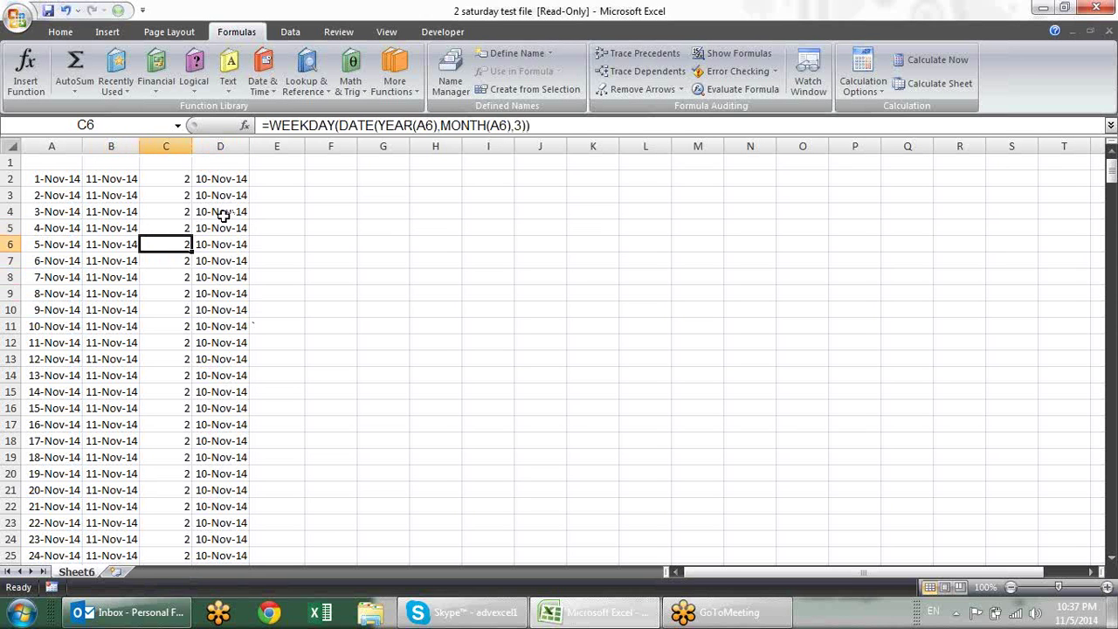
left_click(223, 215)
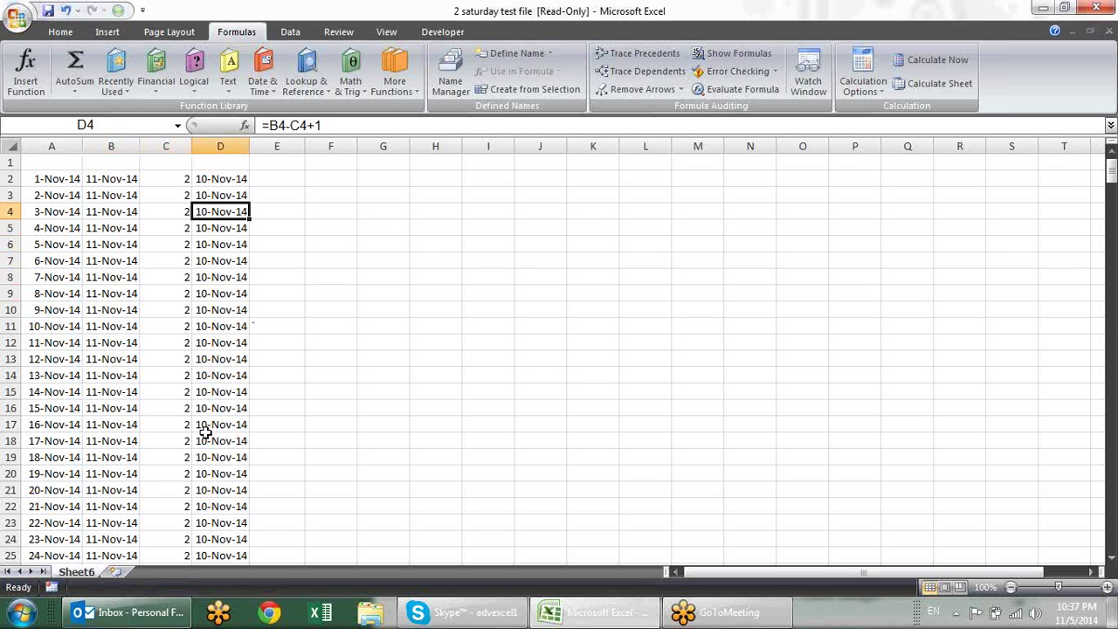
left_click(116, 572)
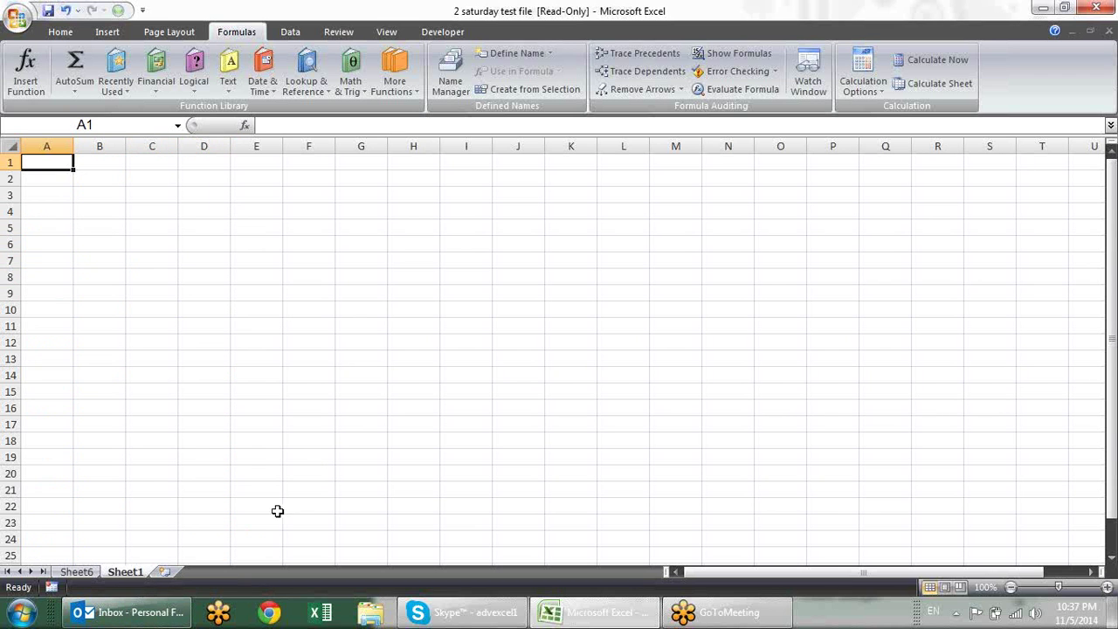
left_click(343, 91)
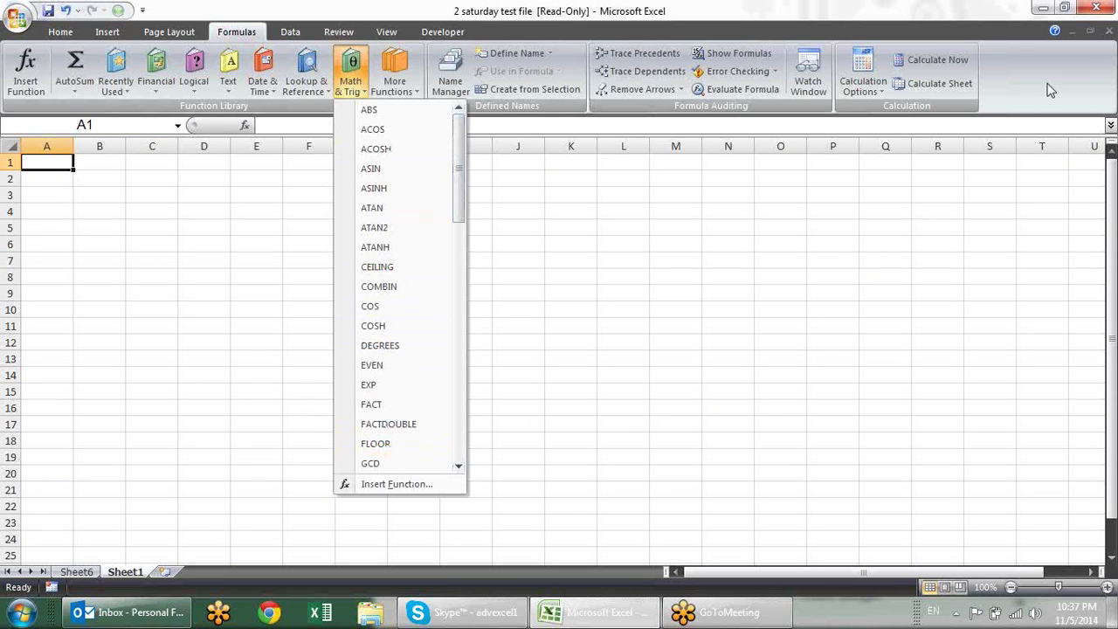
left_click_drag(458, 167, 459, 406)
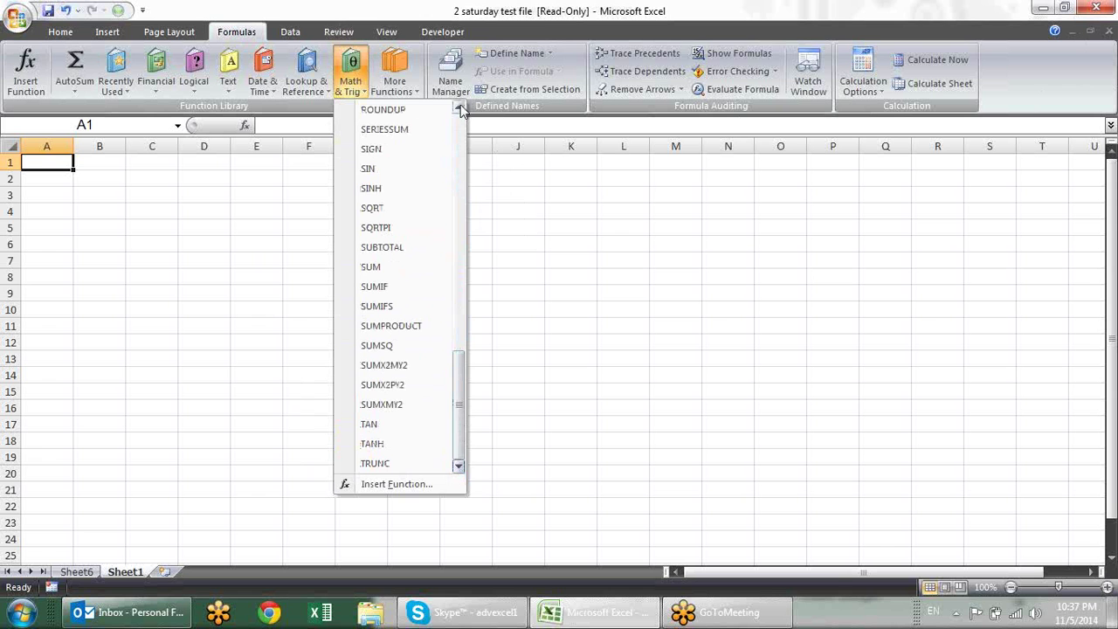
mouse_move(457, 367)
left_mouse_down()
mouse_move(489, 133)
mouse_move(483, 102)
left_mouse_up()
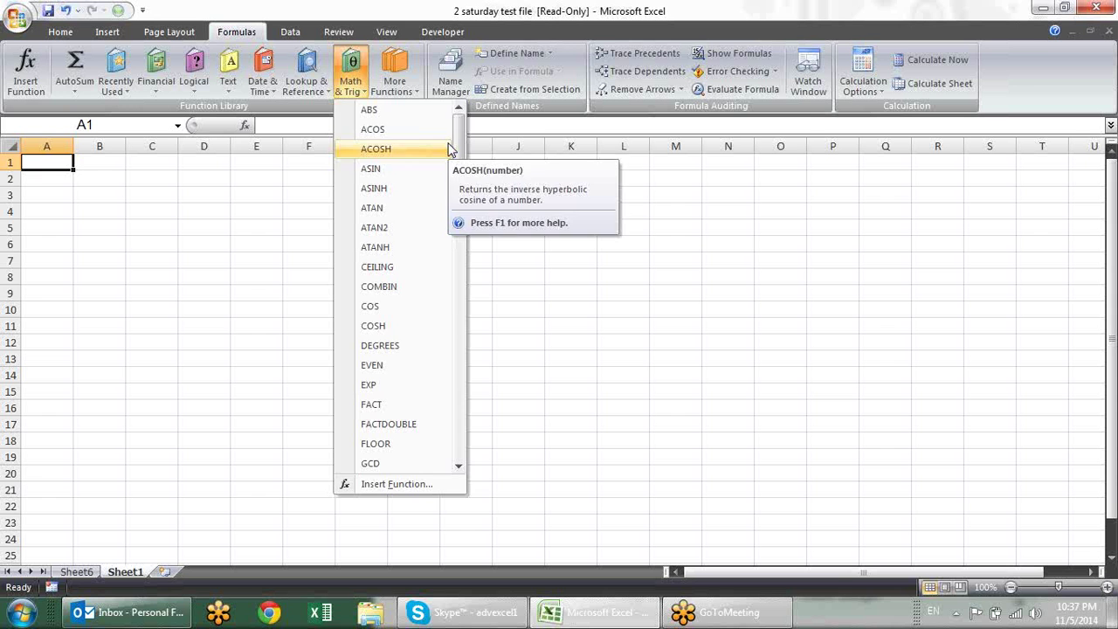
left_click(48, 192)
Enter 10, 12, -12, 10 and -78 down A2:A6
left_click(56, 175)
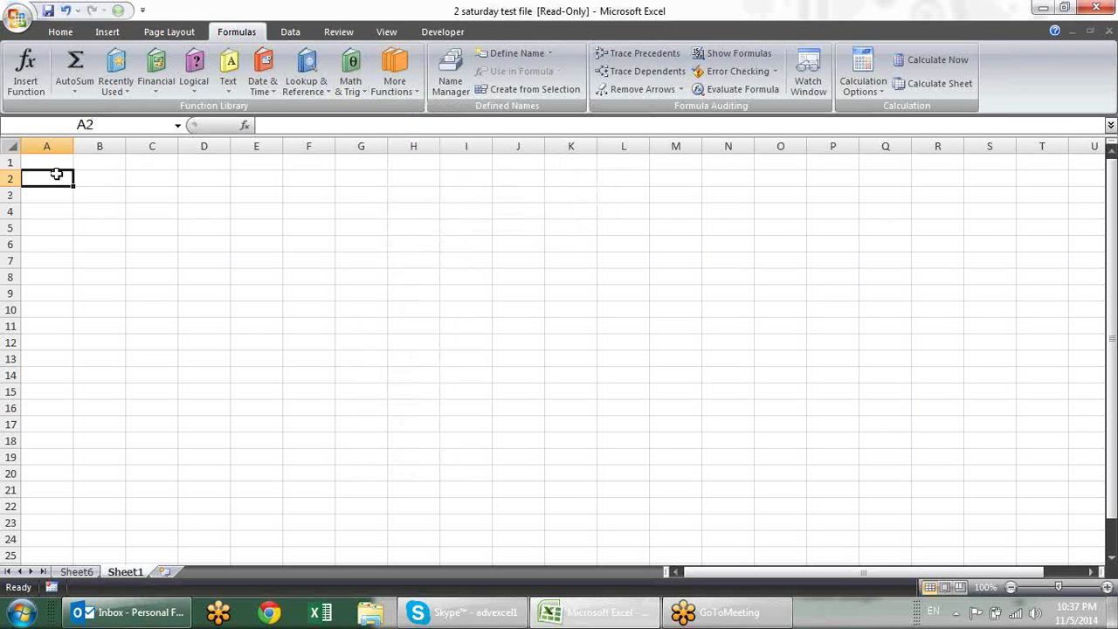
key("F2")
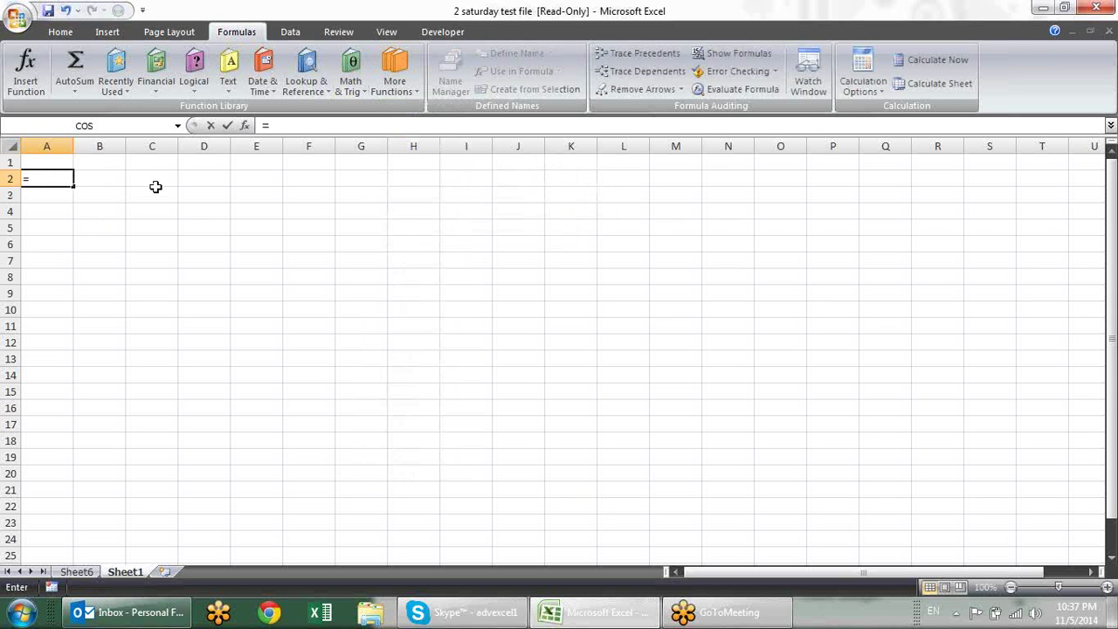
type("10")
key("Return")
type("12")
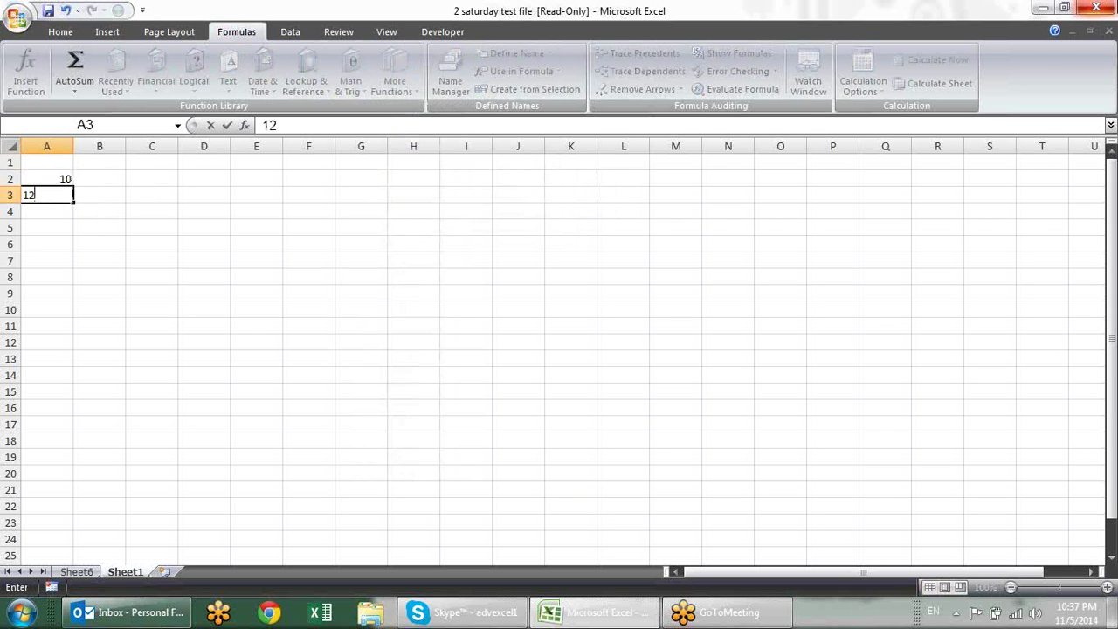
key("Return")
type("-12")
key("Return")
type("1")
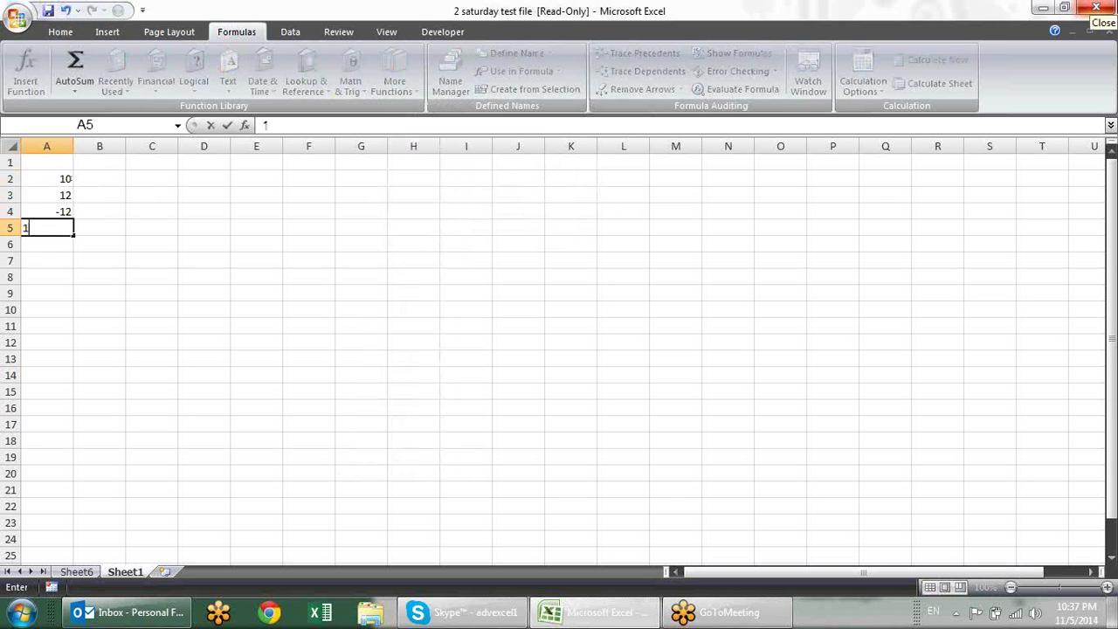
type("0")
key("Return")
type("-78")
key("Return")
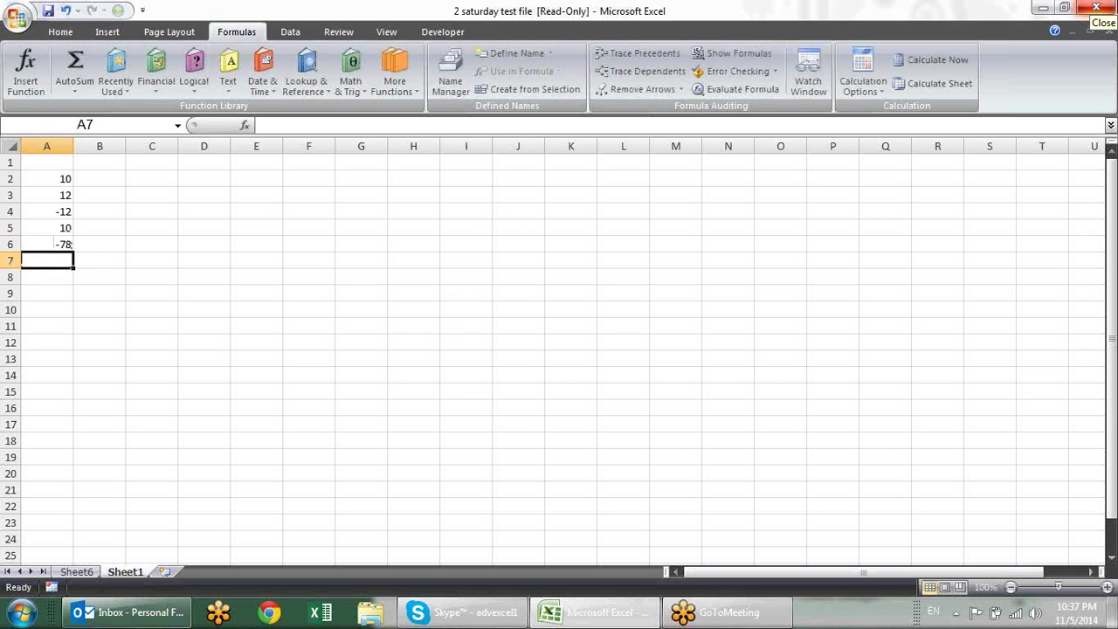
left_click(113, 175)
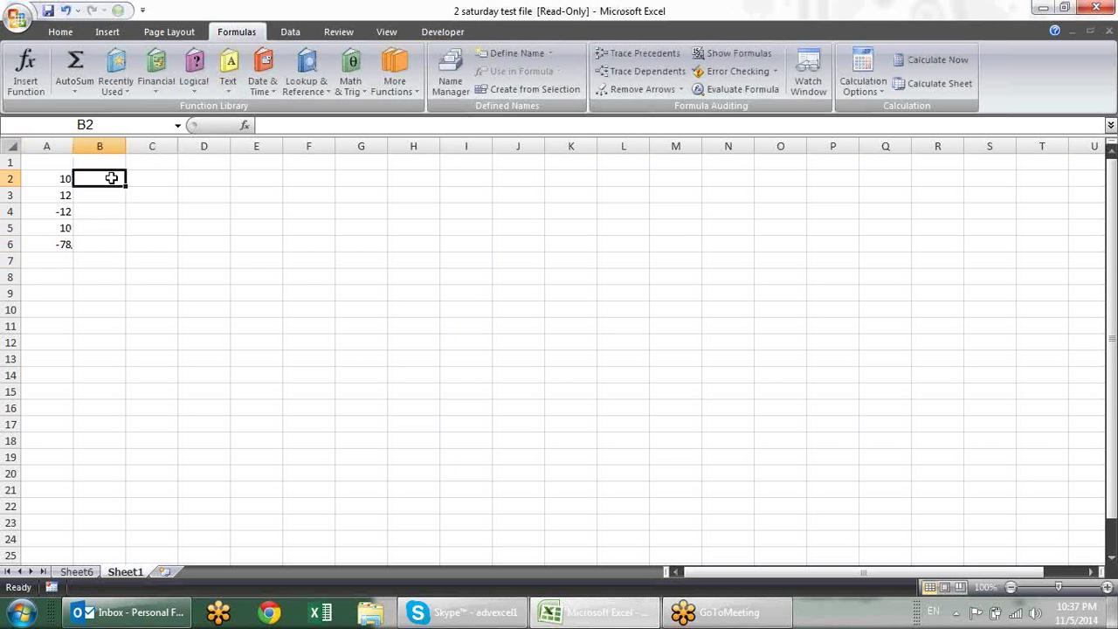
Enter =ABS(A2) in B2
type("=abs")
key("Tab")
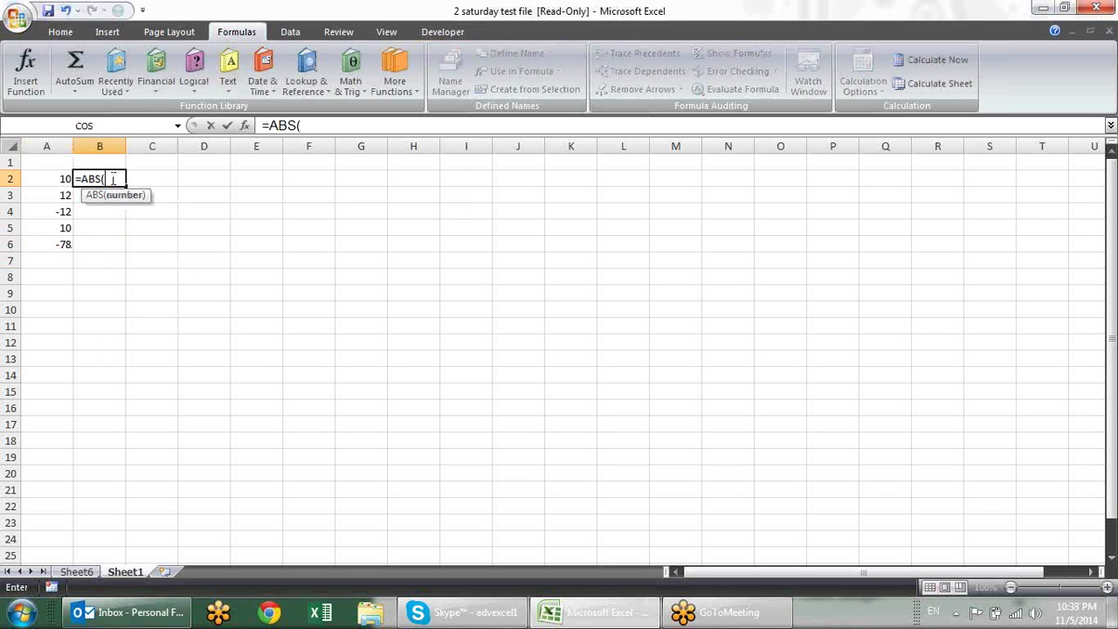
key("Left")
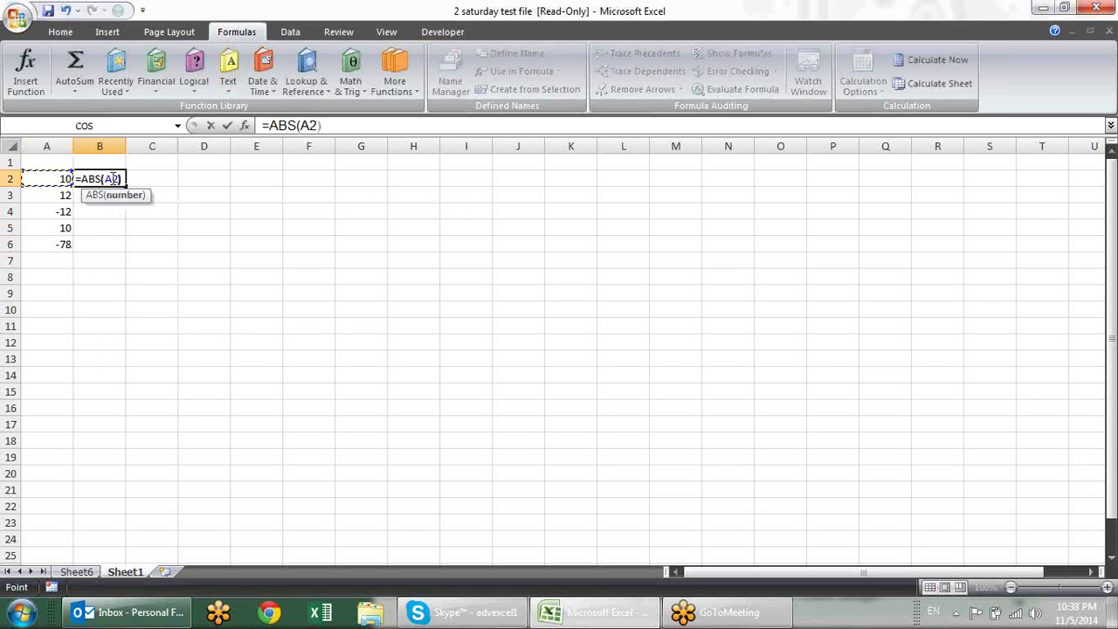
type(")")
key("Return")
key("Return")
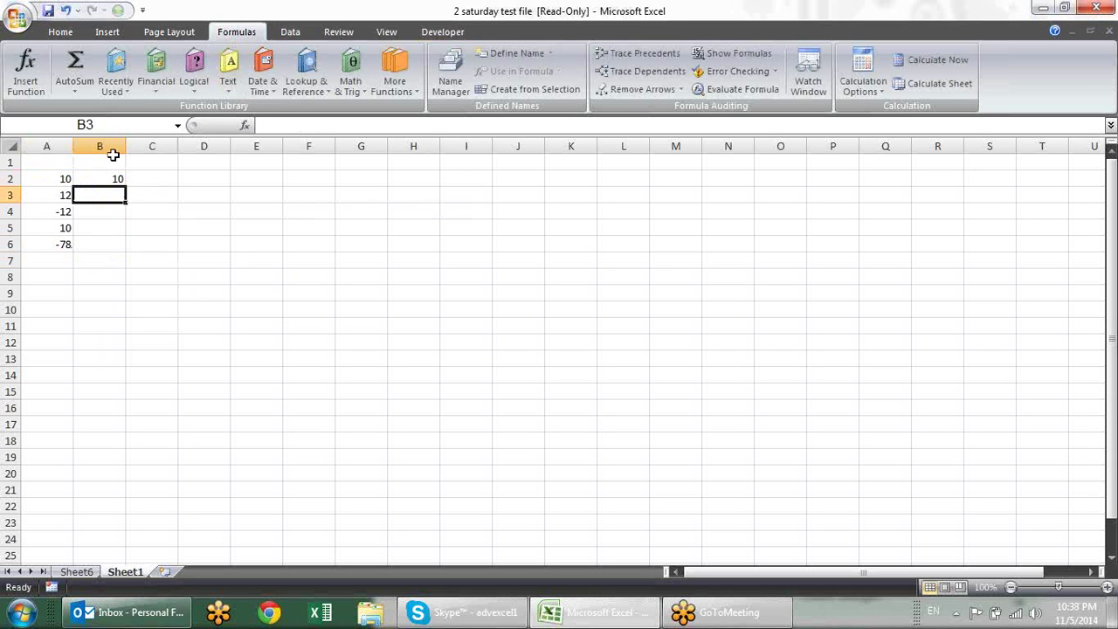
Fill the ABS formula down to B6 and verify B3 refers to A3
left_click(115, 173)
left_click_drag(126, 185, 126, 251)
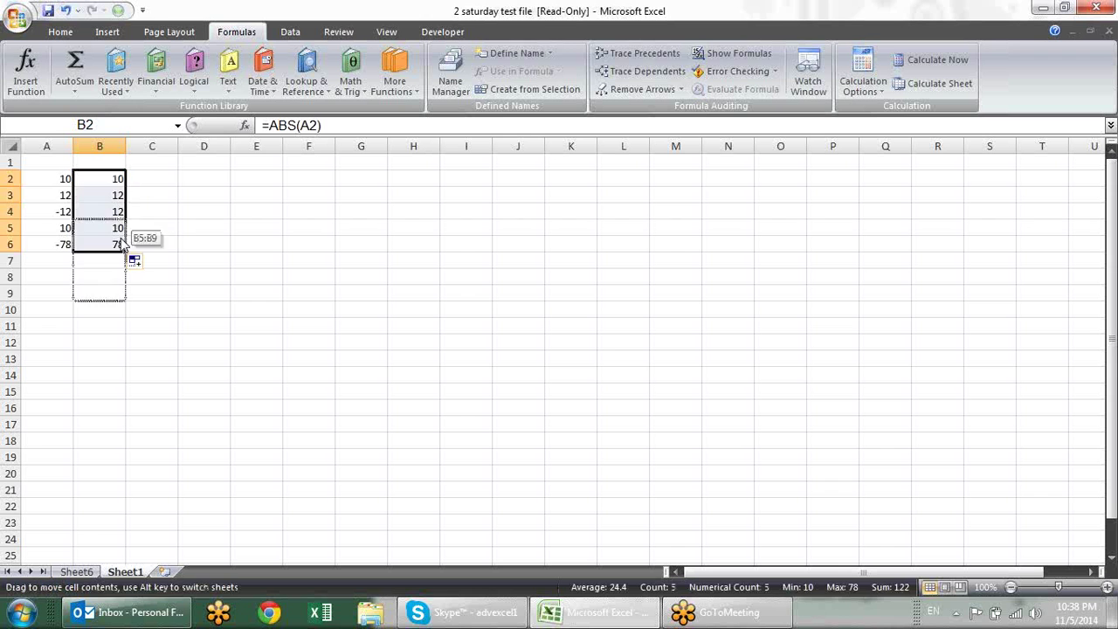
left_click_drag(125, 194, 115, 180)
left_click(175, 214)
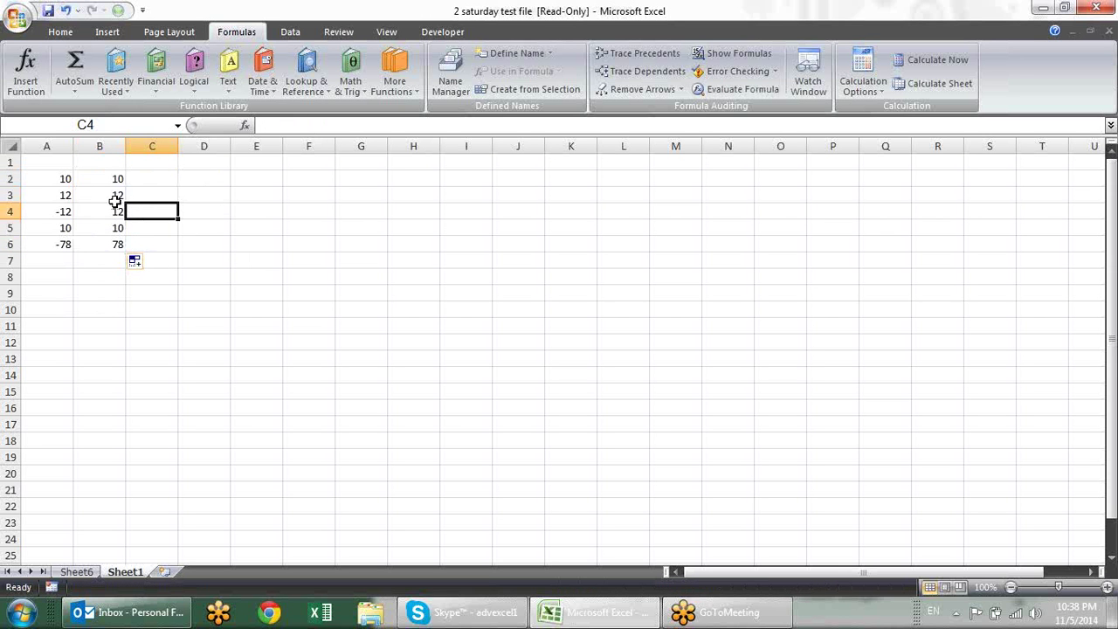
left_click(101, 177)
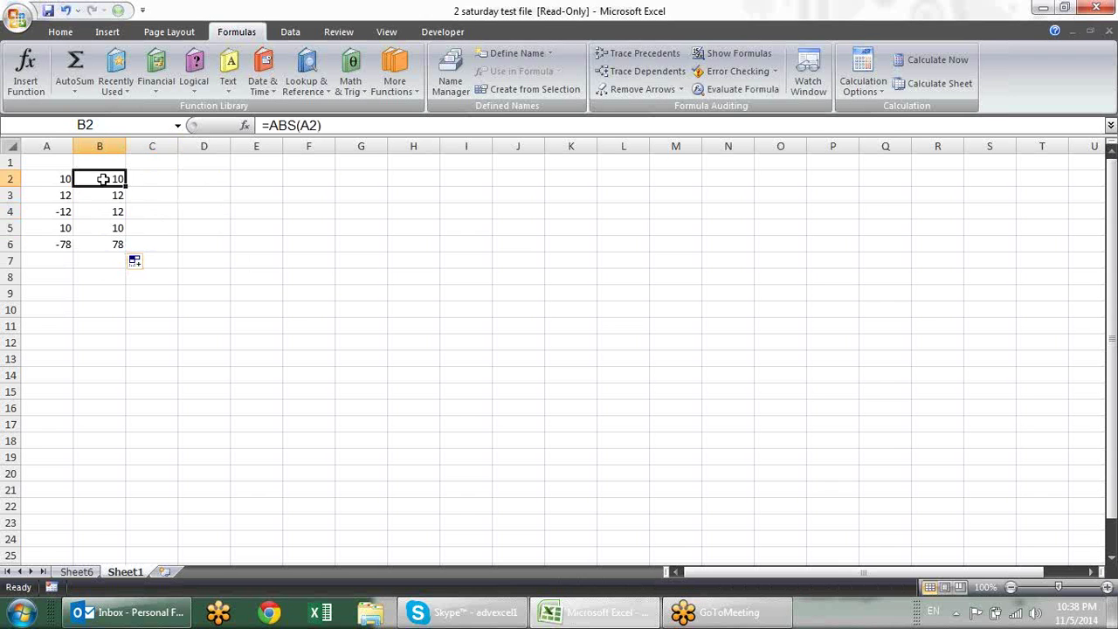
left_click(105, 200)
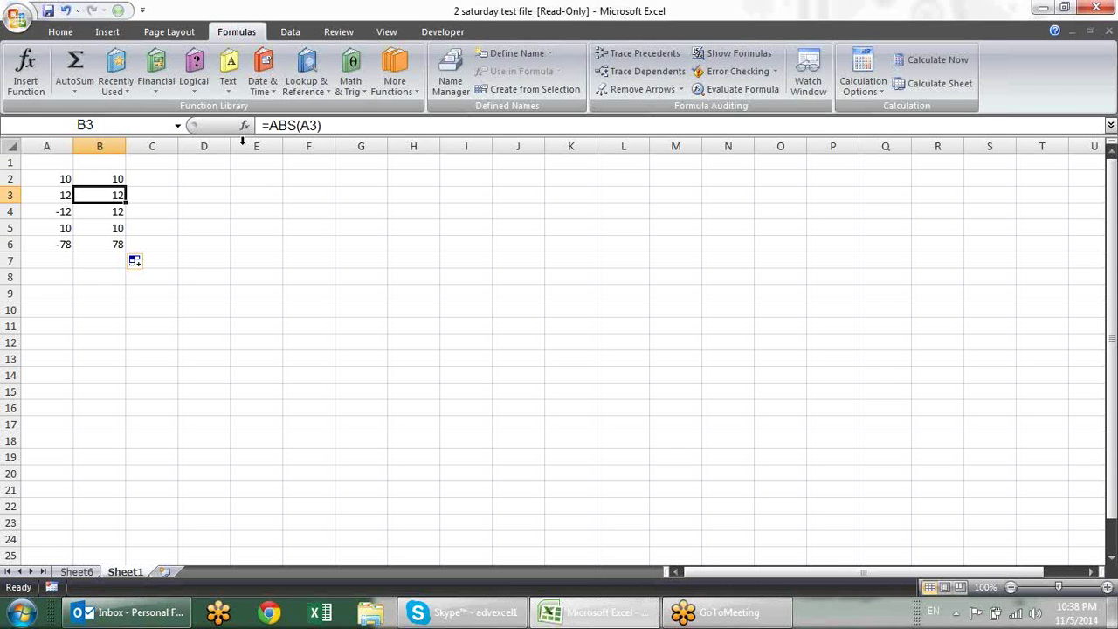
left_click(354, 85)
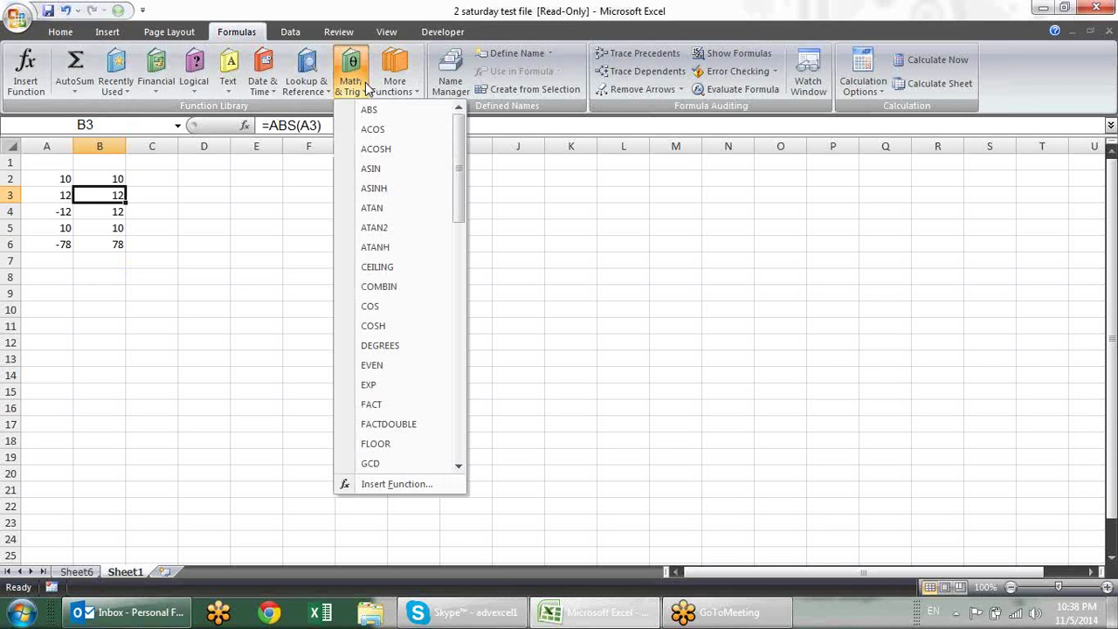
left_click(229, 202)
Type the Ceiling and Floor headings in E2 and F2
left_click(271, 172)
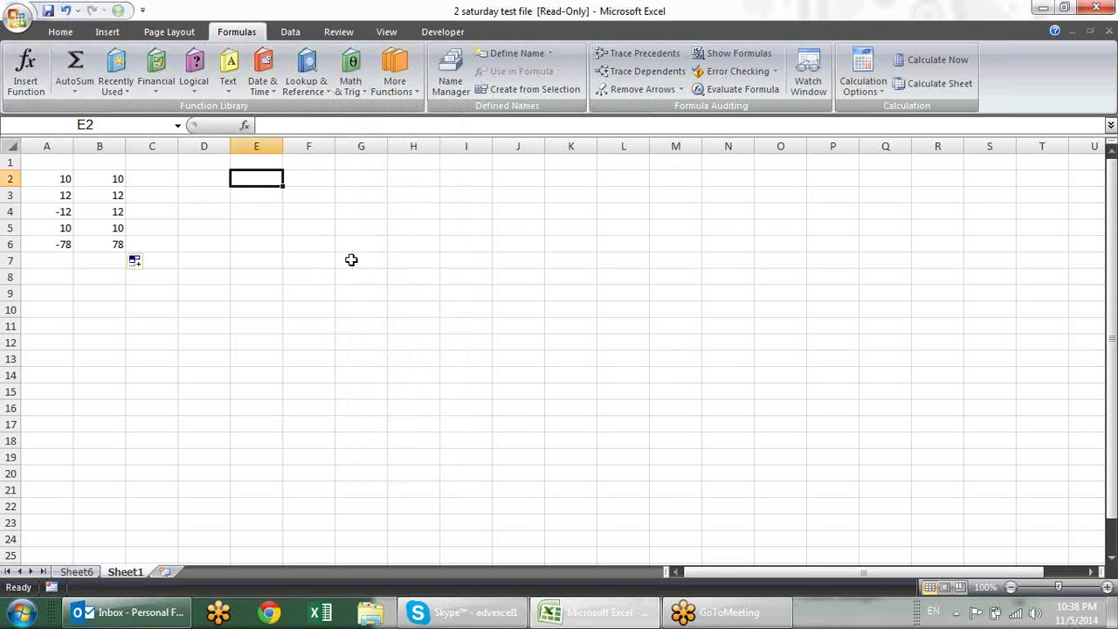
type("Ceil")
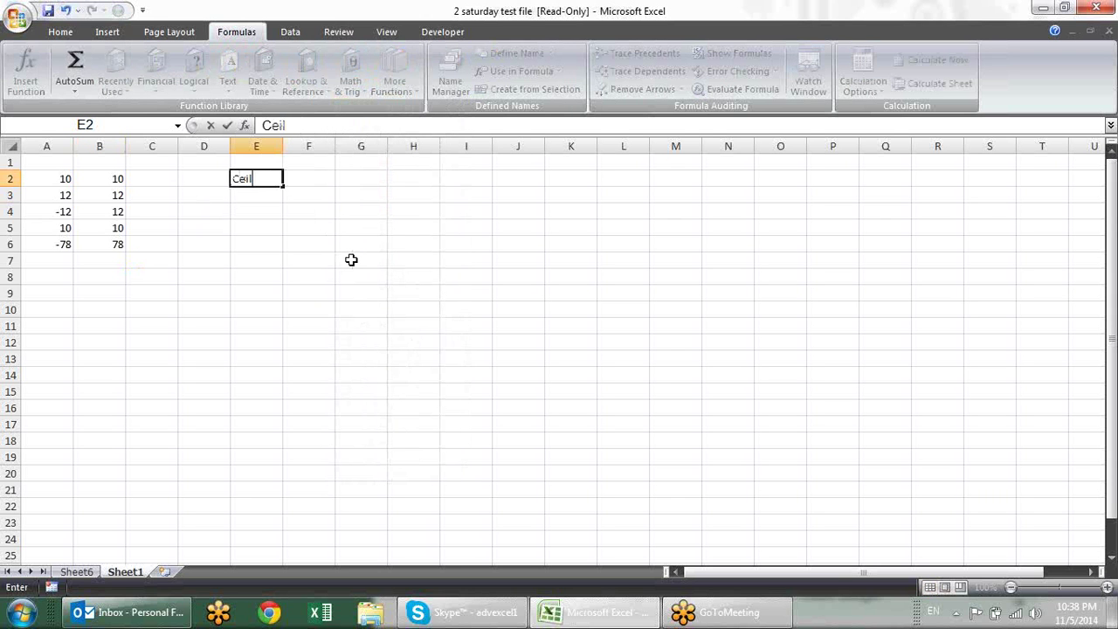
type("ing")
key("Tab")
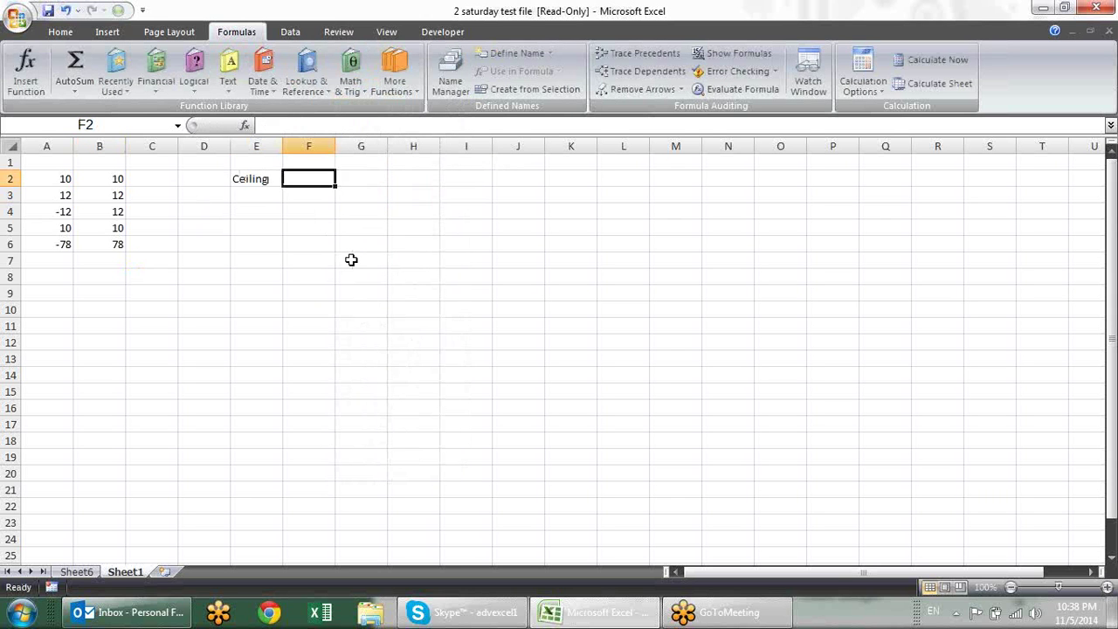
type("Floor")
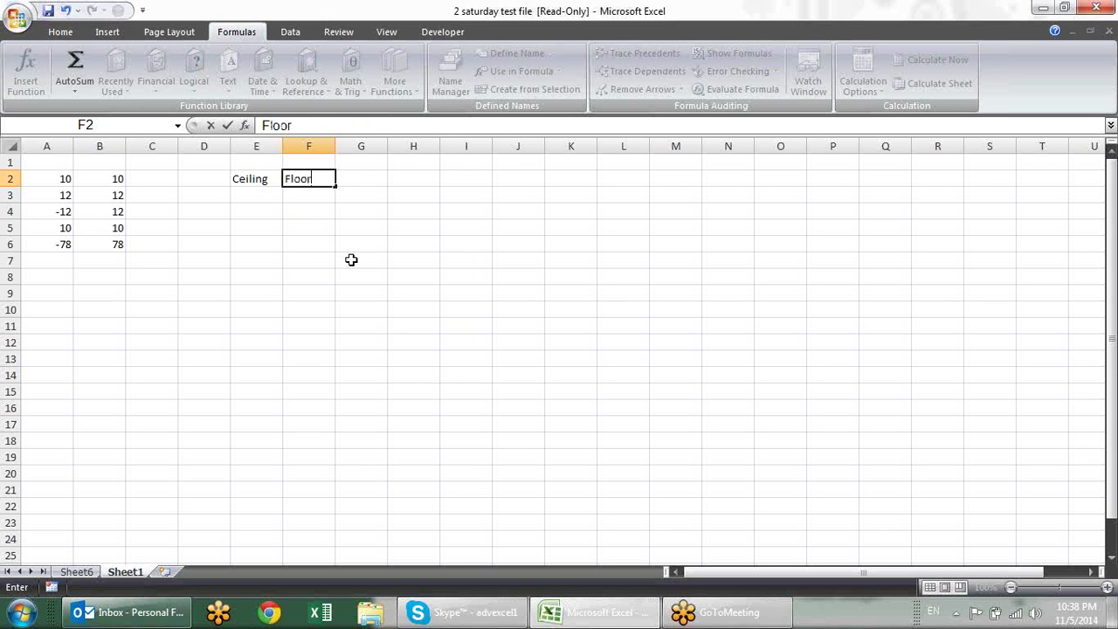
key("Return")
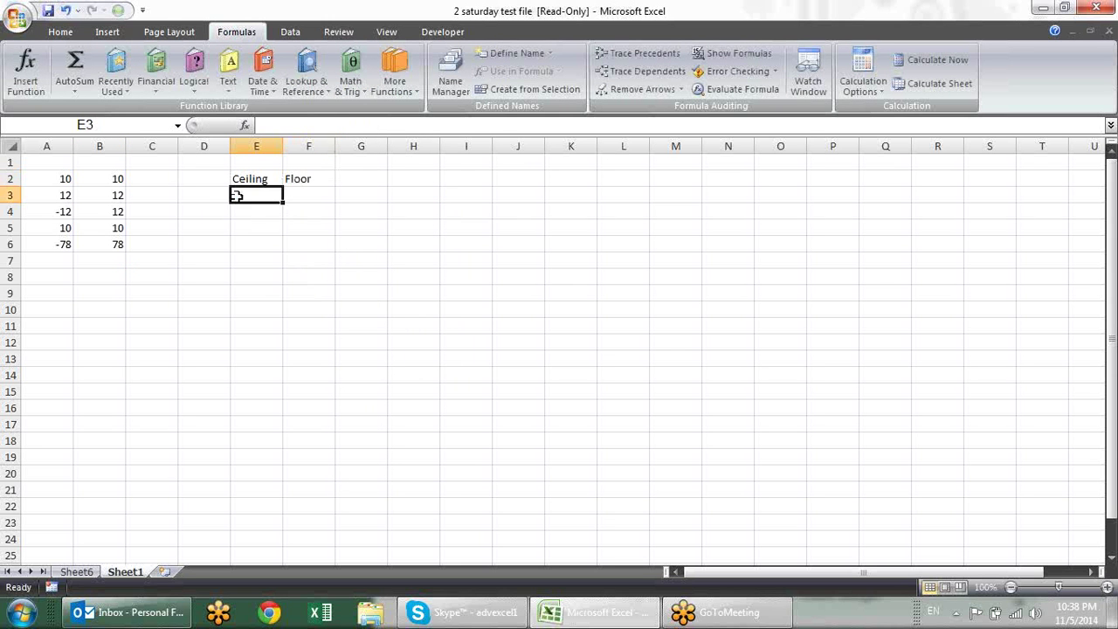
Enter 1, 2, 3 starting at D3 and drag the number series down column D
left_click(221, 184)
left_click(219, 193)
type("1")
key("Return")
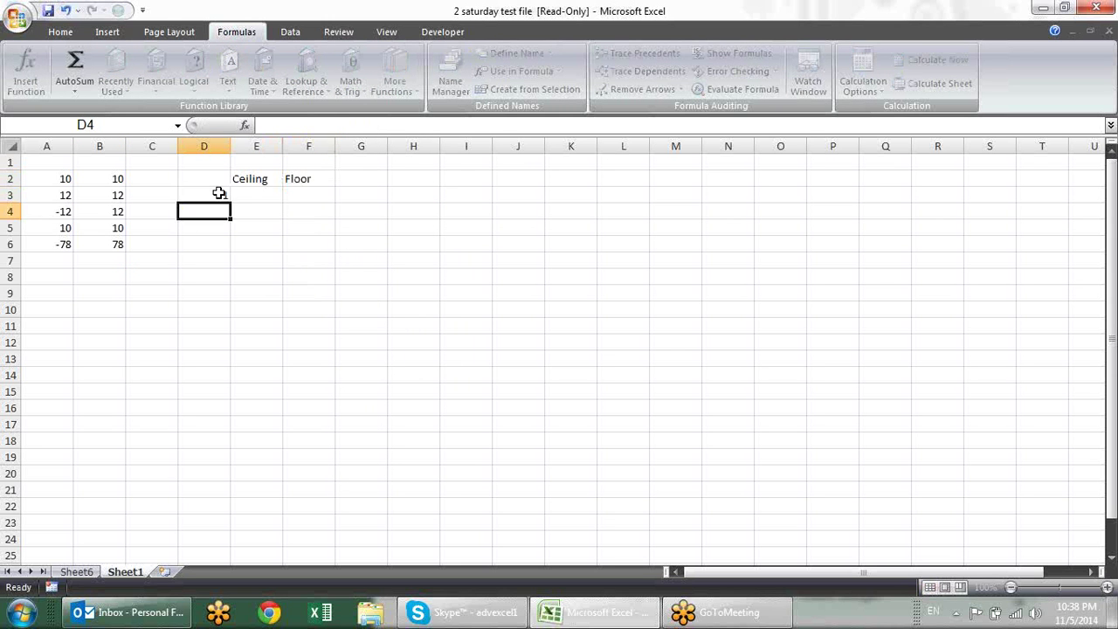
type("2 3")
key("Return")
left_click(218, 193)
left_click_drag(219, 193, 219, 559)
scroll(368, 231, "up", 9)
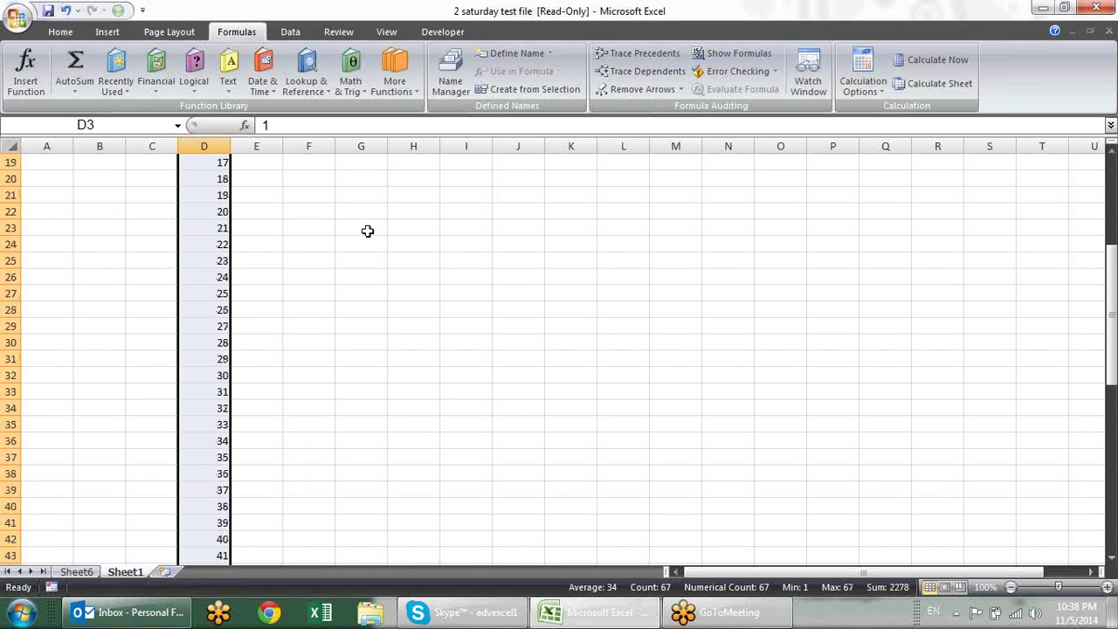
scroll(368, 230, "up", 6)
left_click(278, 197)
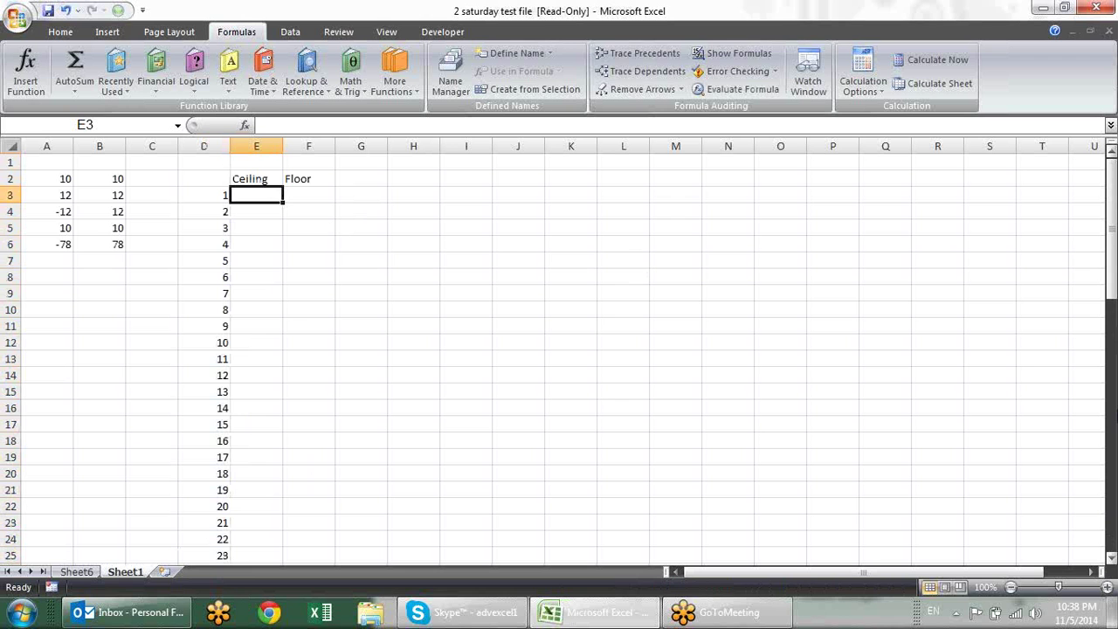
type("=")
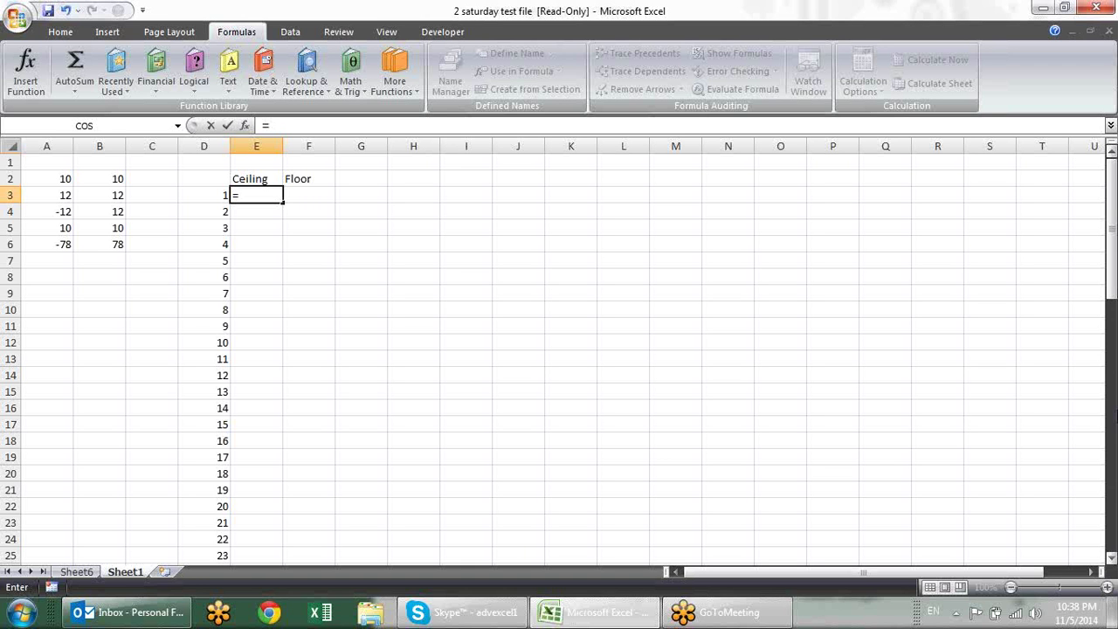
Enter =CEILING(D3,7) in E3
type("cel")
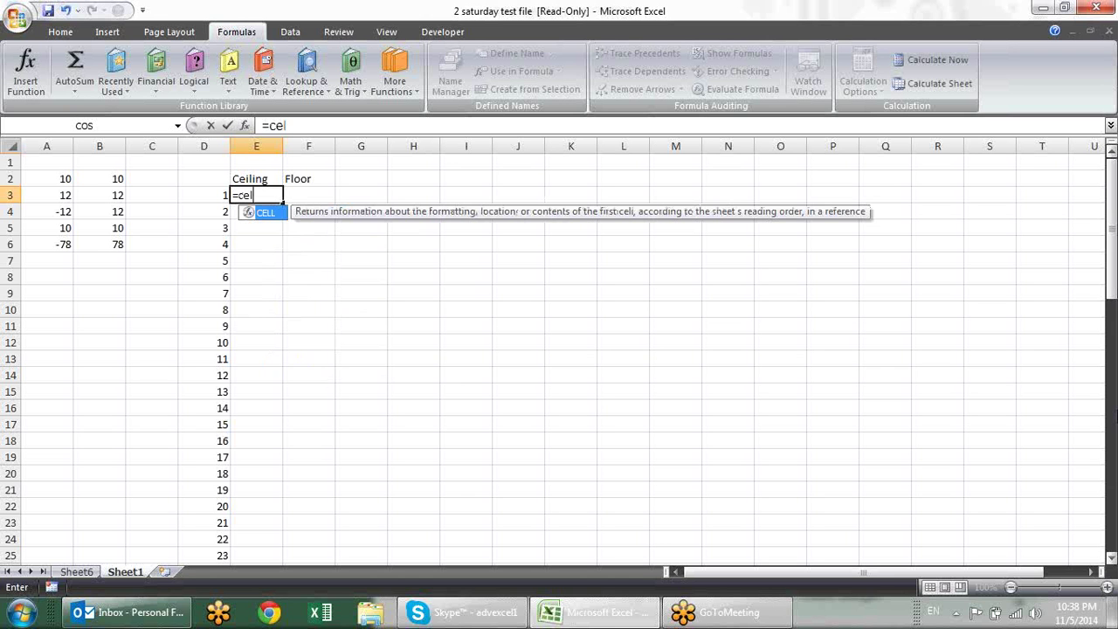
key("BackSpace")
key("Tab")
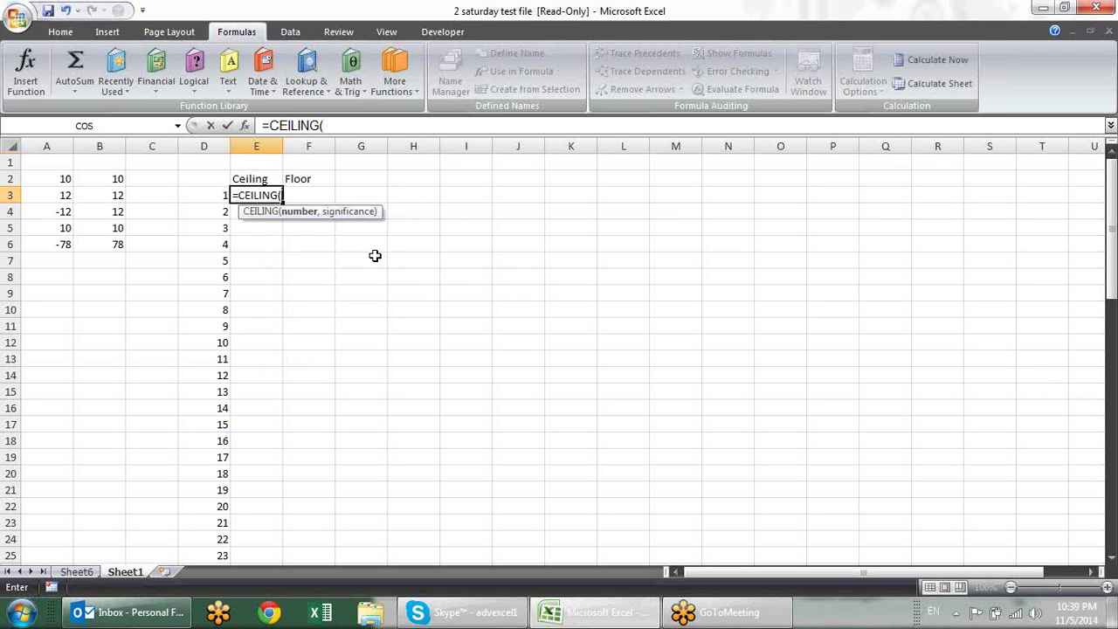
left_click(215, 199)
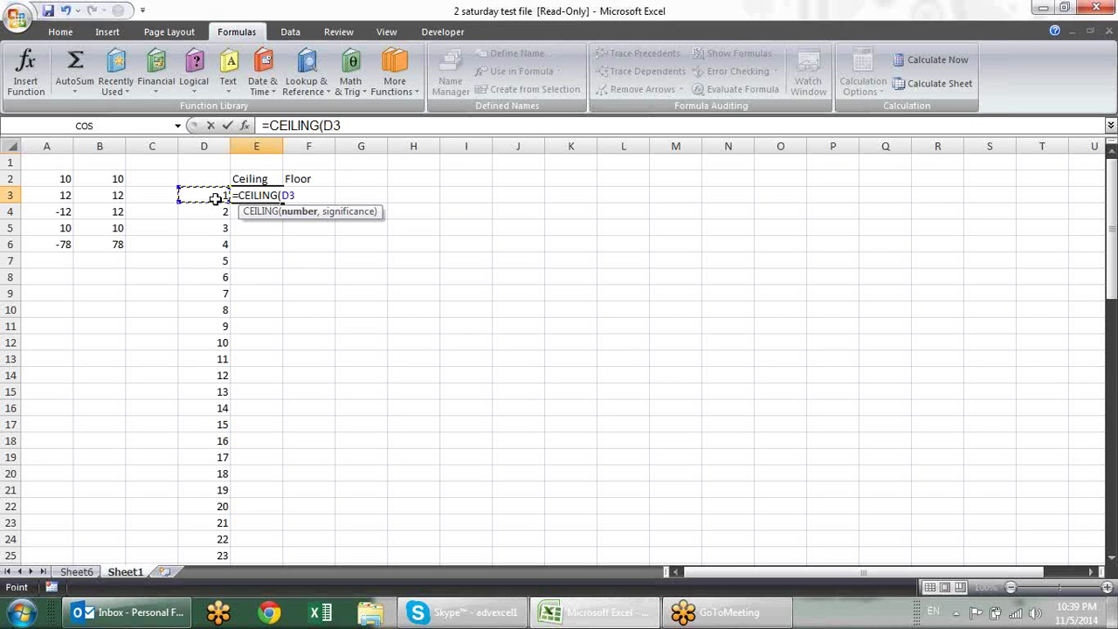
type(",7")
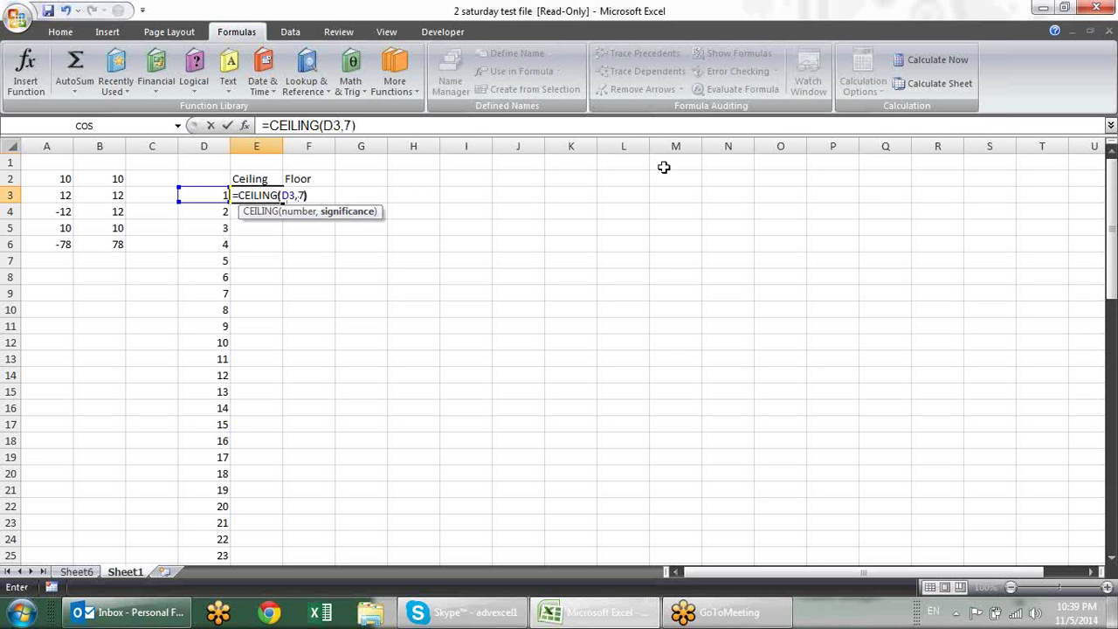
key("Return")
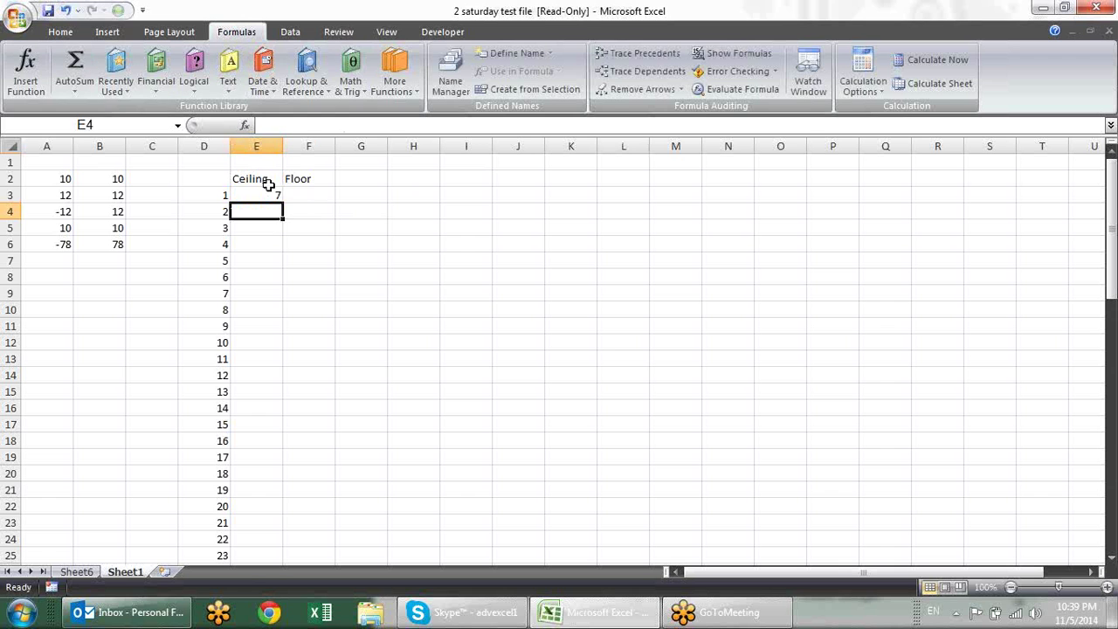
Fill the CEILING formula down column E beside the numbers and check the first results
left_click(273, 194)
left_click_drag(283, 199, 285, 399)
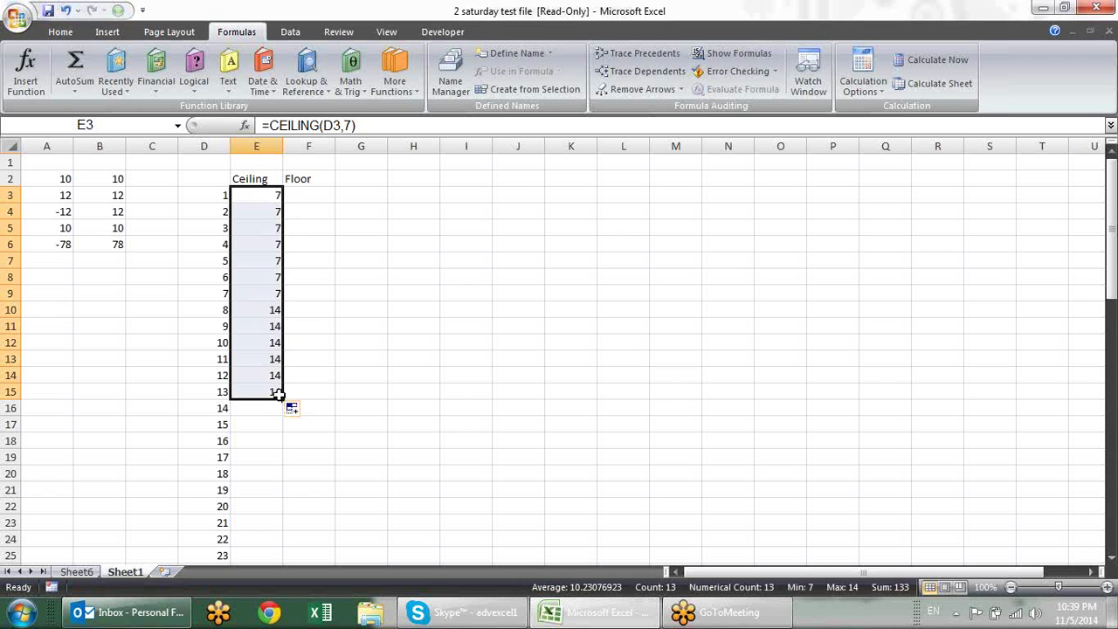
double_click(286, 400)
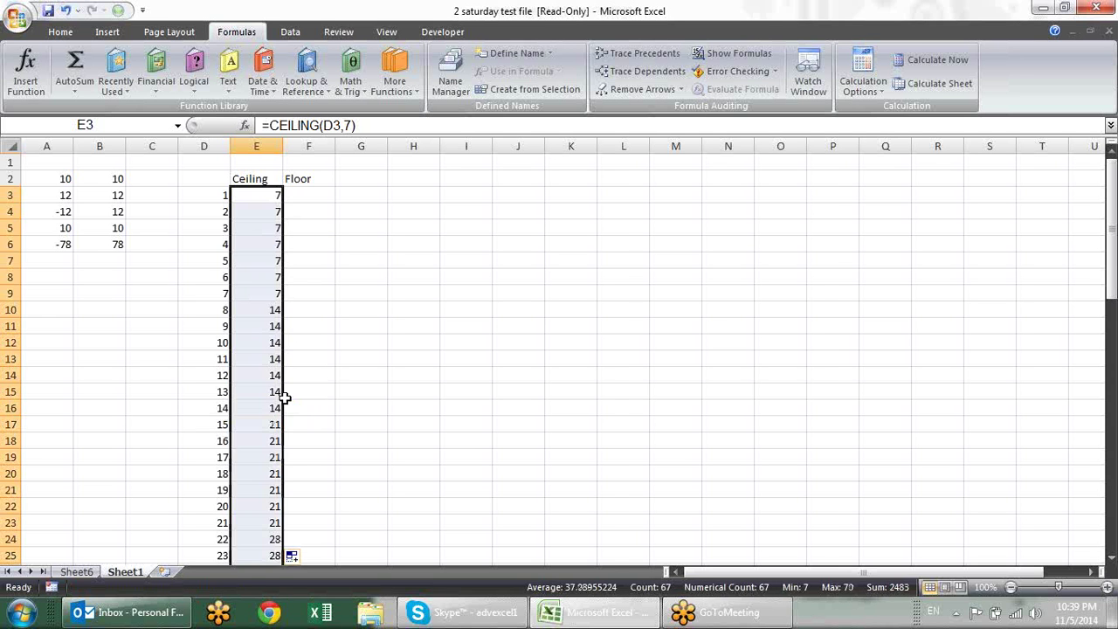
left_click(342, 220)
left_click_drag(271, 195, 271, 293)
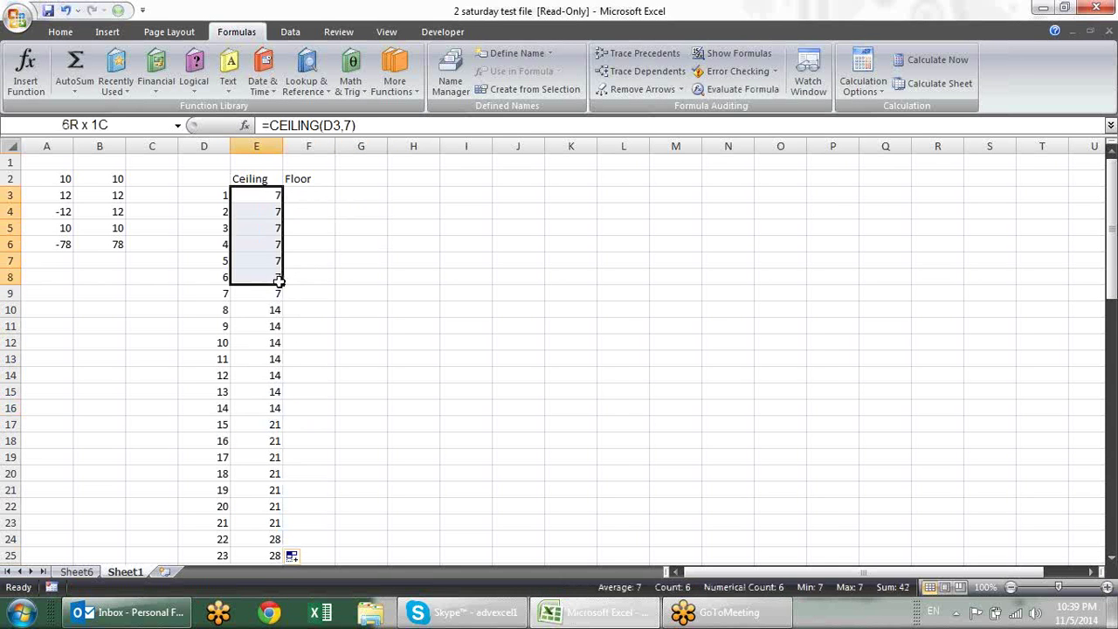
left_click(286, 229)
left_click(226, 231)
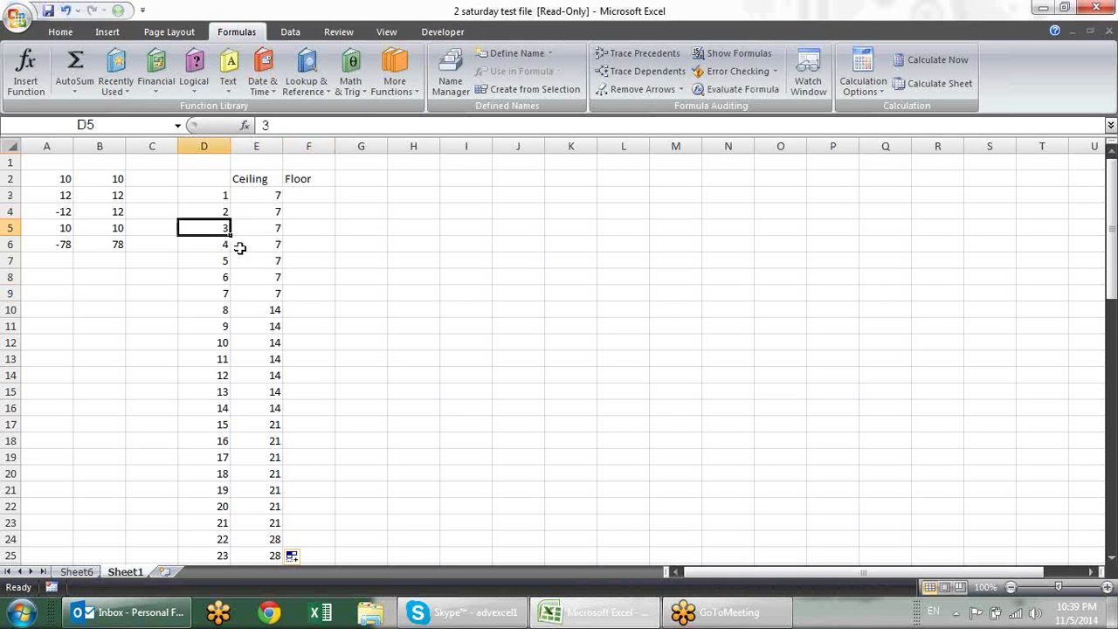
left_click(254, 244)
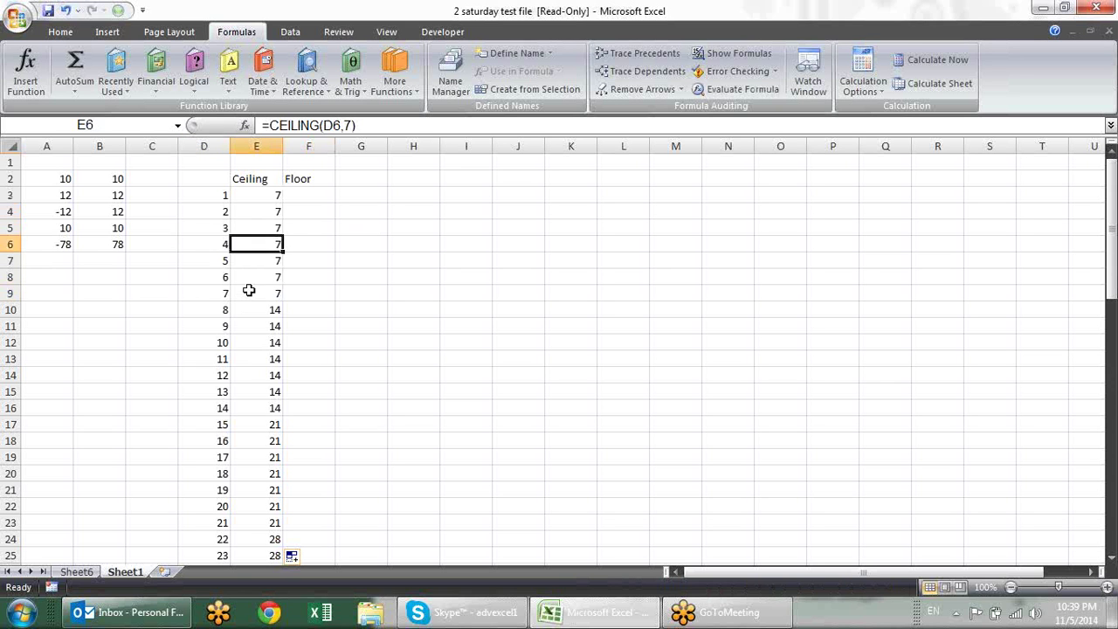
Inspect the Ceiling results for rows 10–20, then start editing E3's formula
left_click(214, 310)
left_click_drag(215, 343, 215, 358)
left_click_drag(230, 358, 229, 391)
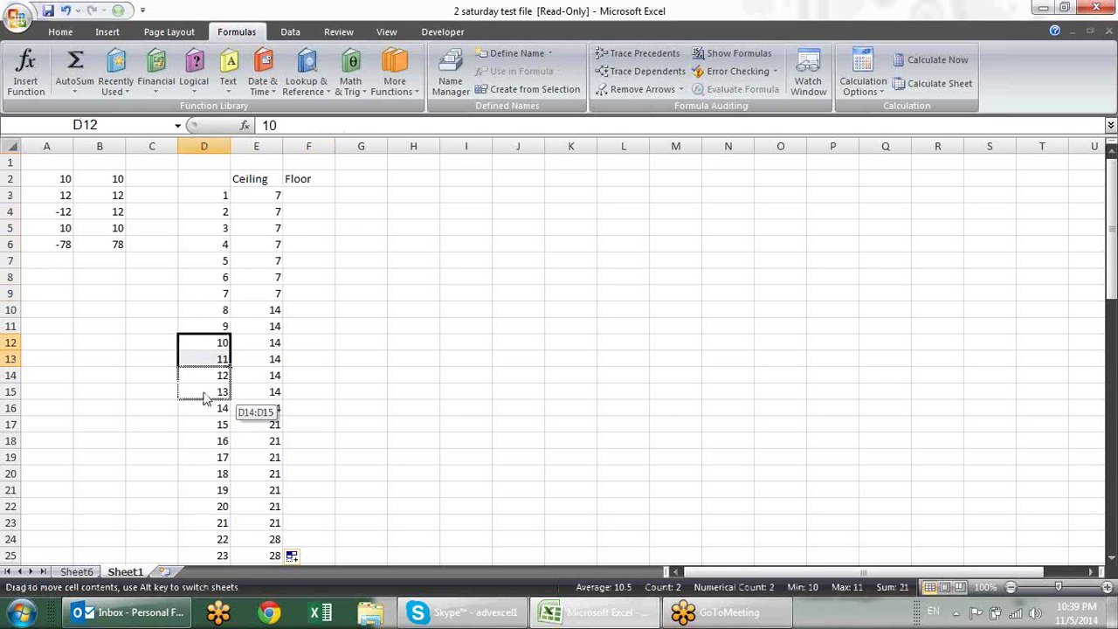
key("Escape")
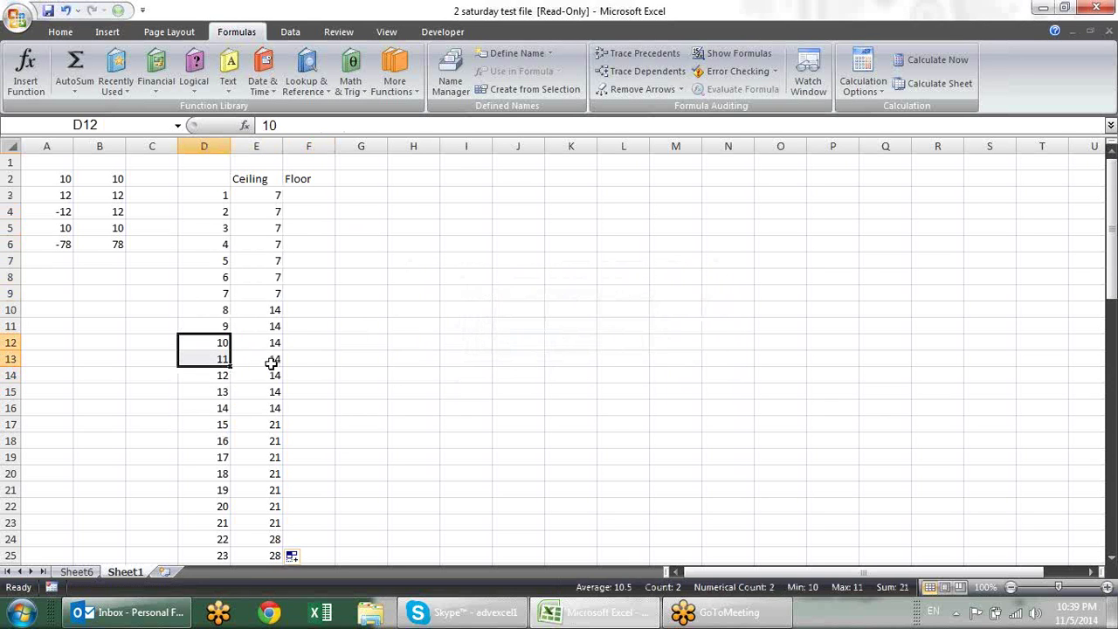
left_click(269, 360)
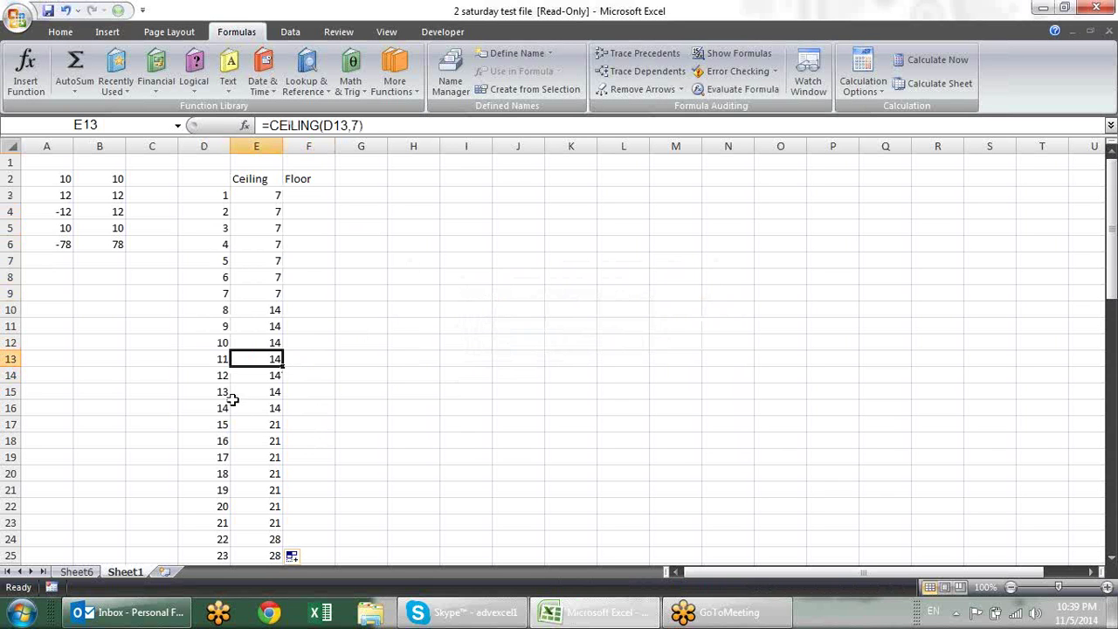
mouse_move(225, 393)
left_mouse_down()
mouse_move(226, 491)
mouse_move(262, 457)
left_mouse_up()
left_click(228, 505)
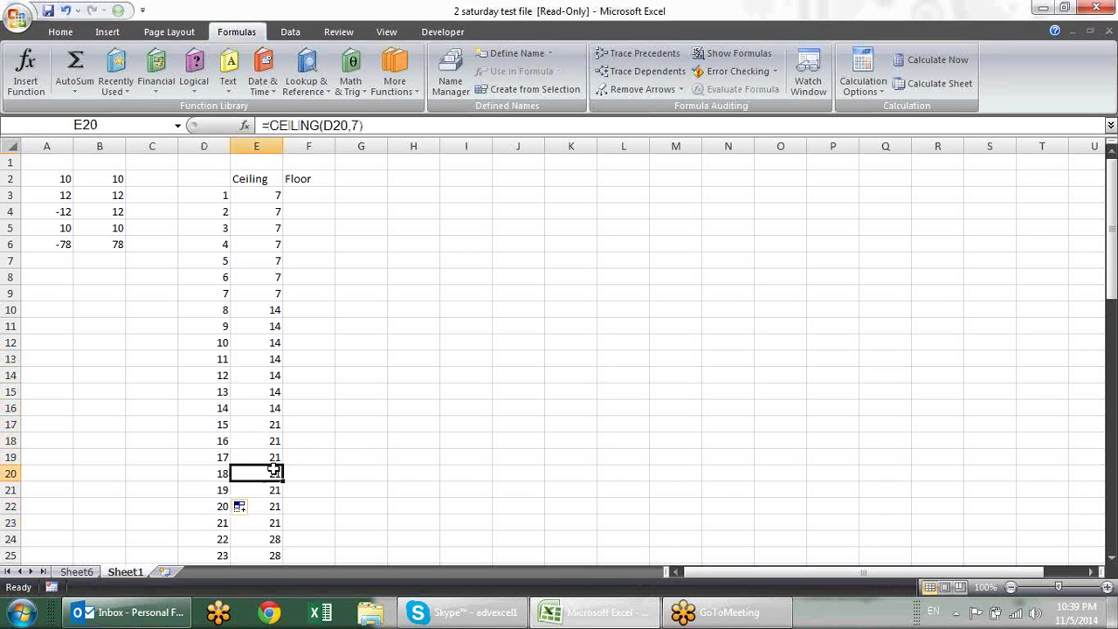
left_click(276, 408)
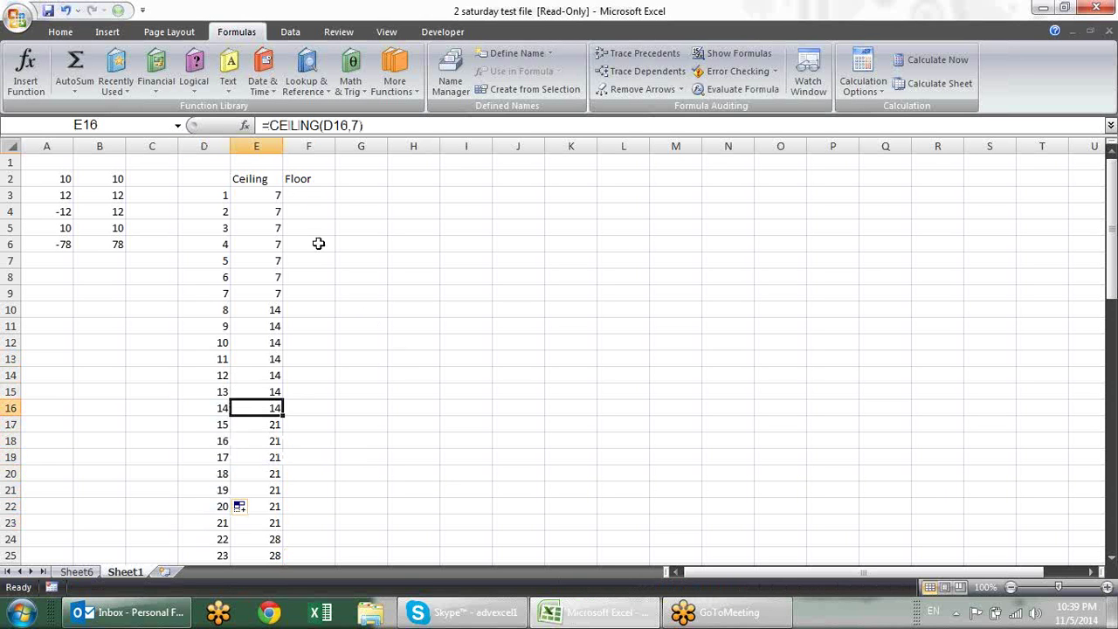
left_click(276, 195)
key("F2")
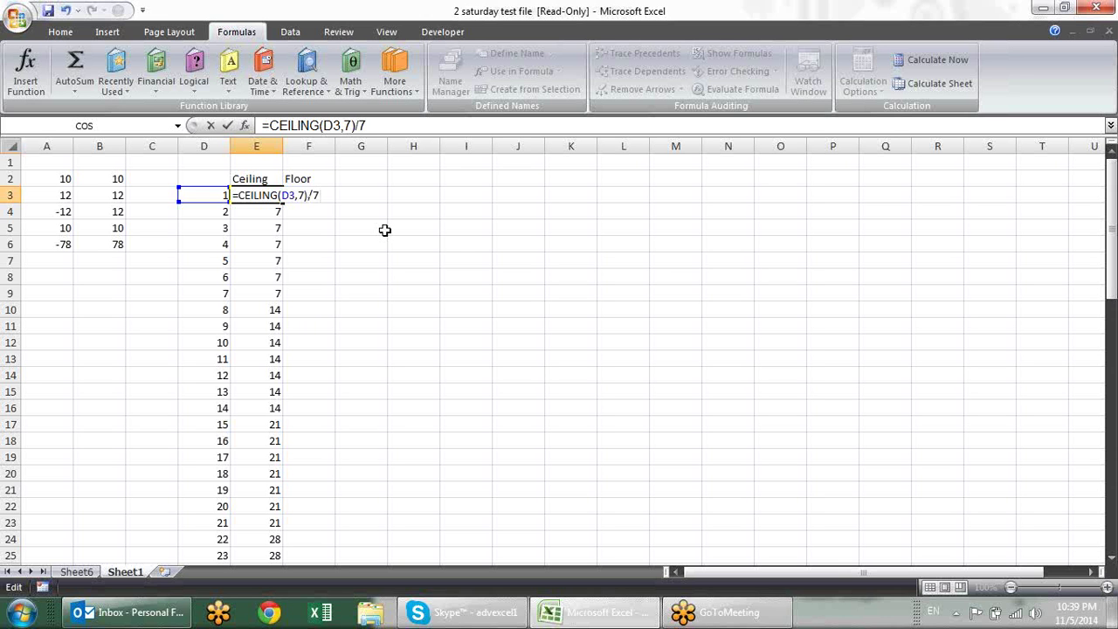
Commit =CEILING(D3,7)/7 in E3 and fill it down the Ceiling column
key("Return")
left_click(264, 197)
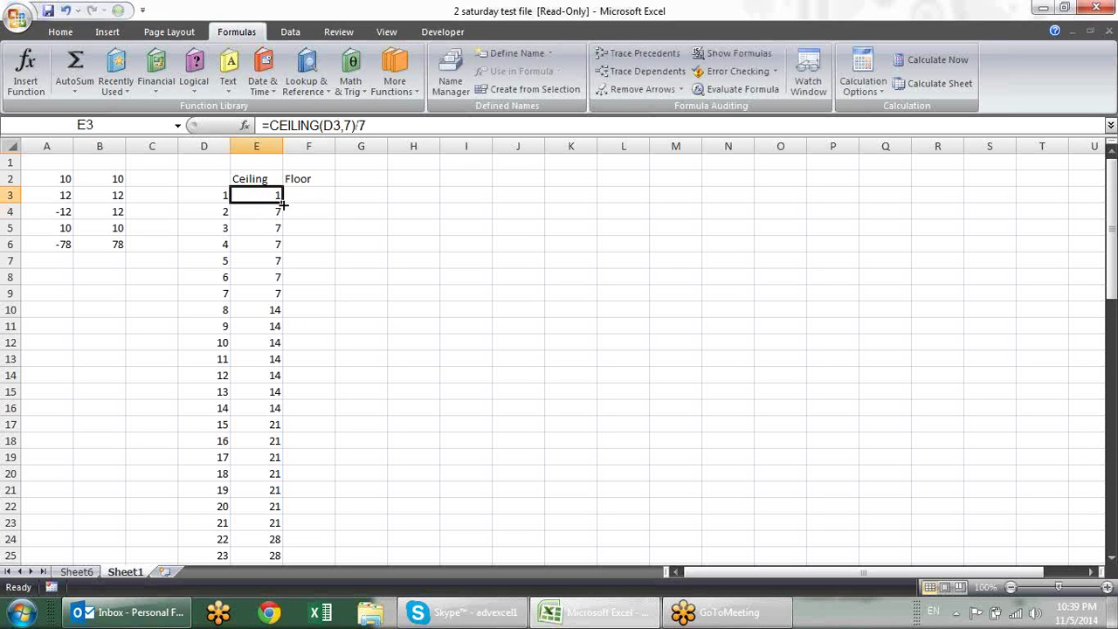
double_click(281, 202)
left_click(413, 212)
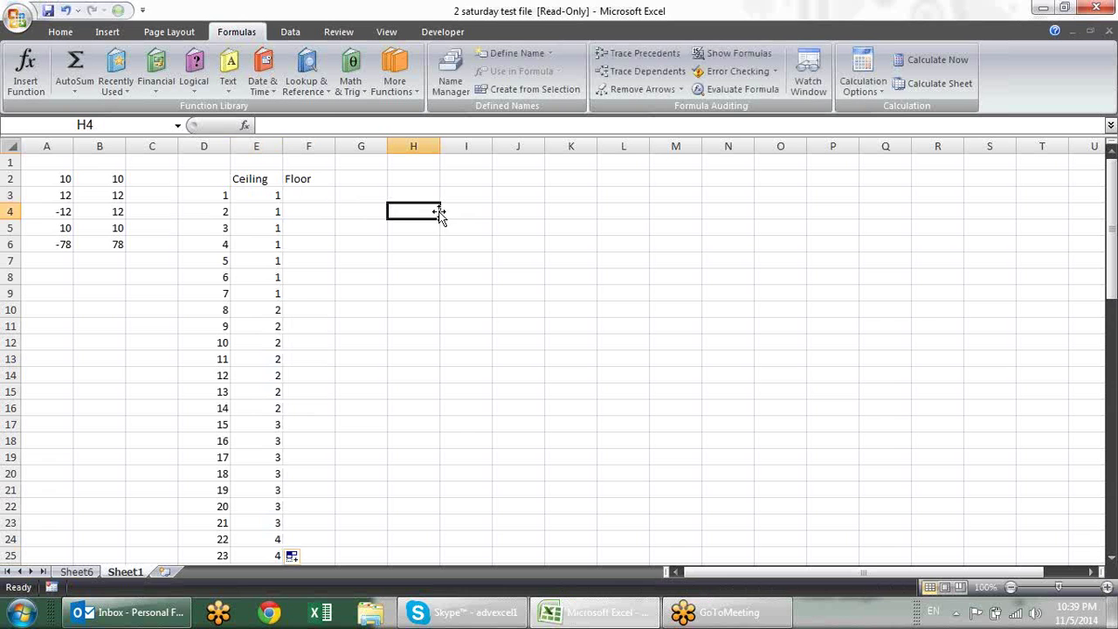
Check the week numbers in column E against the values 4, 18 and 16 in column D
left_click(222, 247)
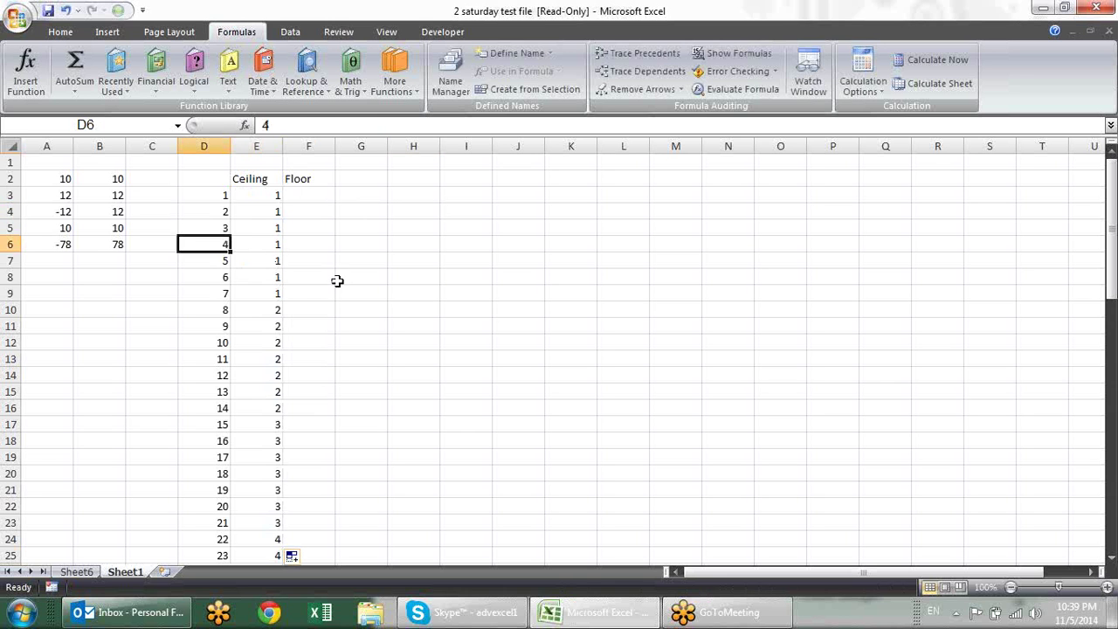
left_click(269, 249)
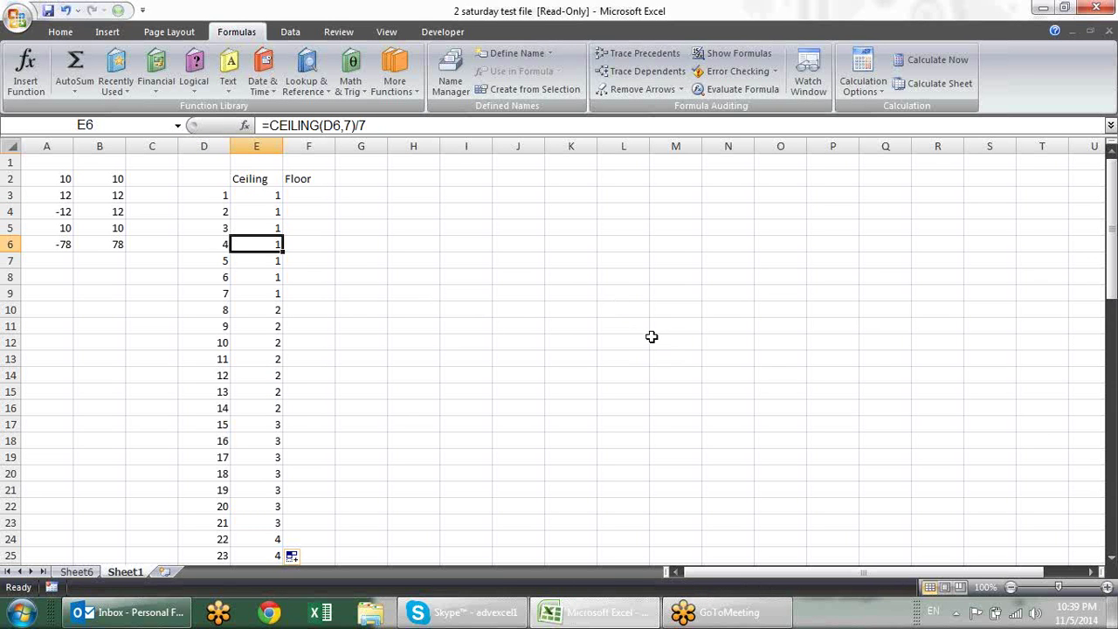
left_click(220, 473)
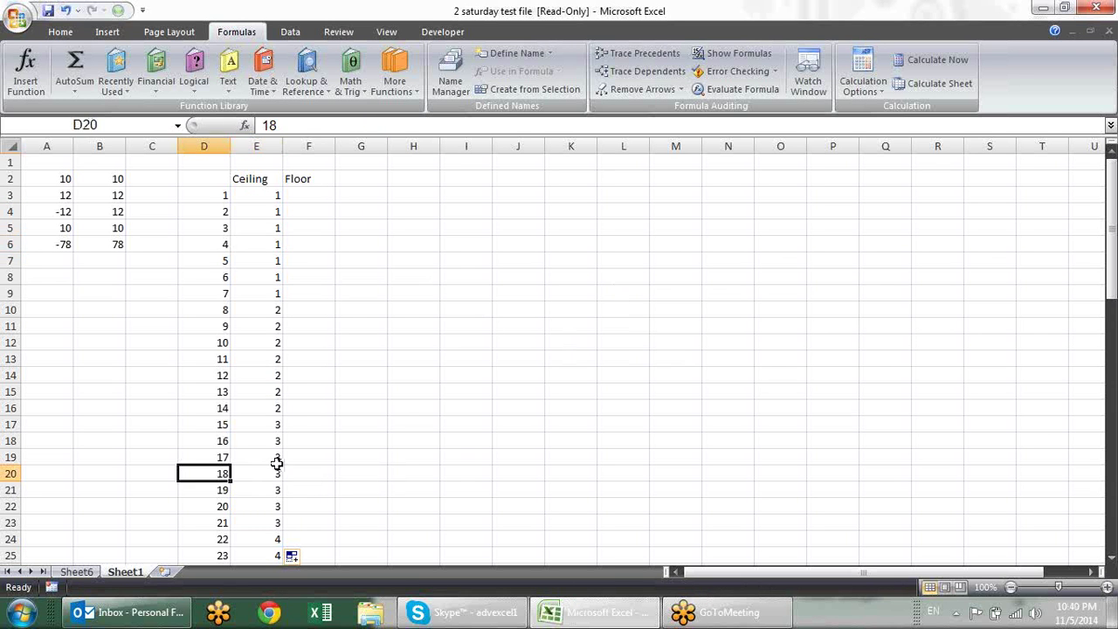
left_click(265, 490)
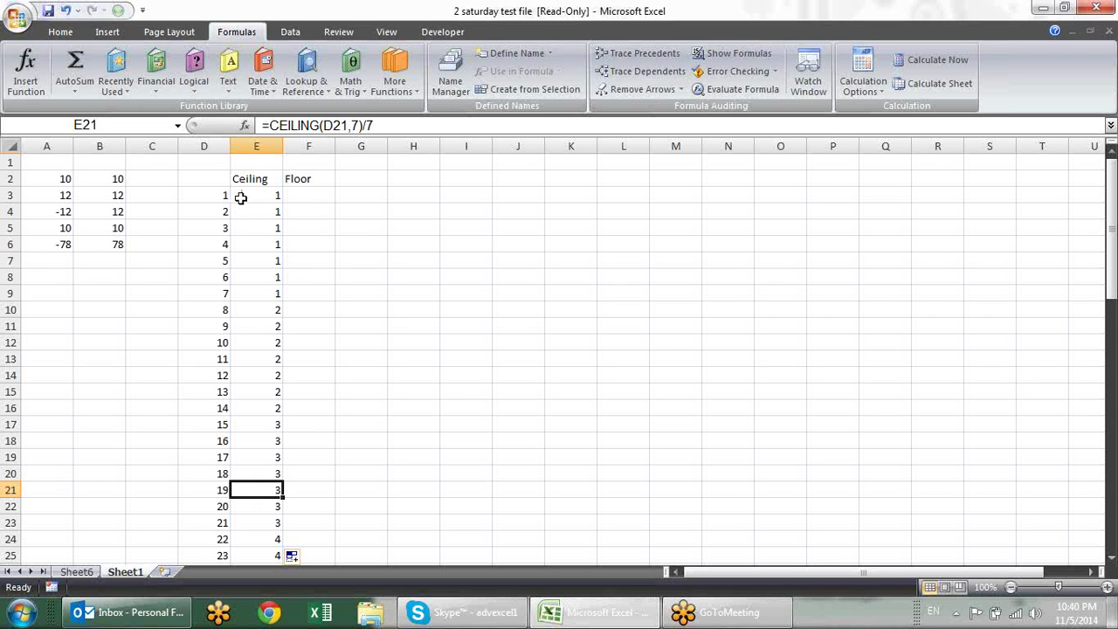
mouse_move(225, 192)
left_mouse_down()
mouse_move(216, 304)
mouse_move(220, 291)
left_mouse_up()
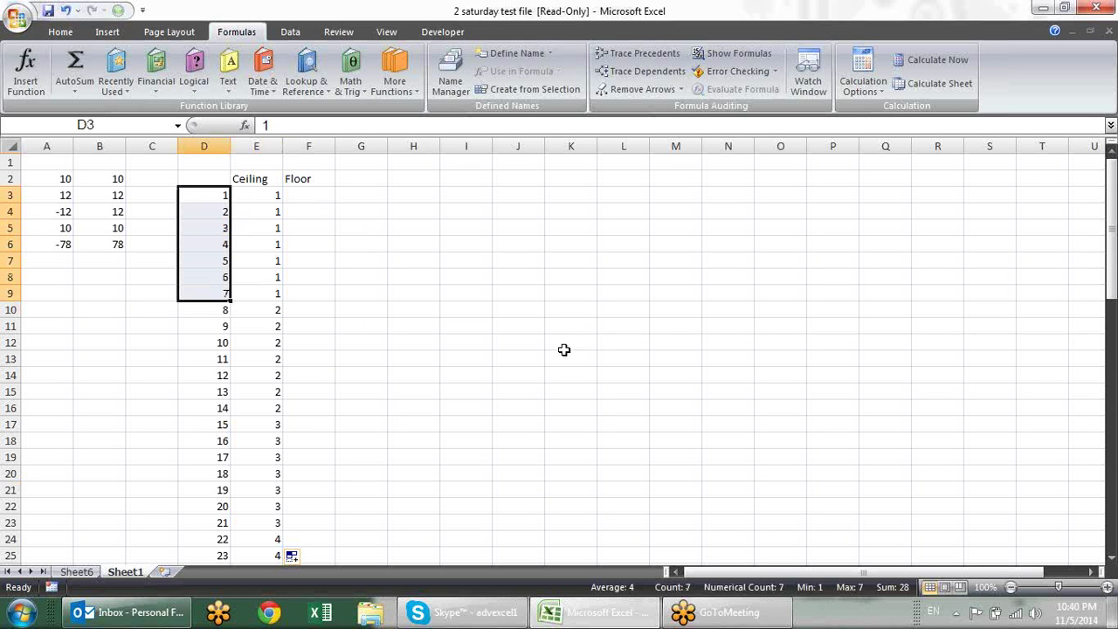
left_click(464, 290)
left_click(209, 445)
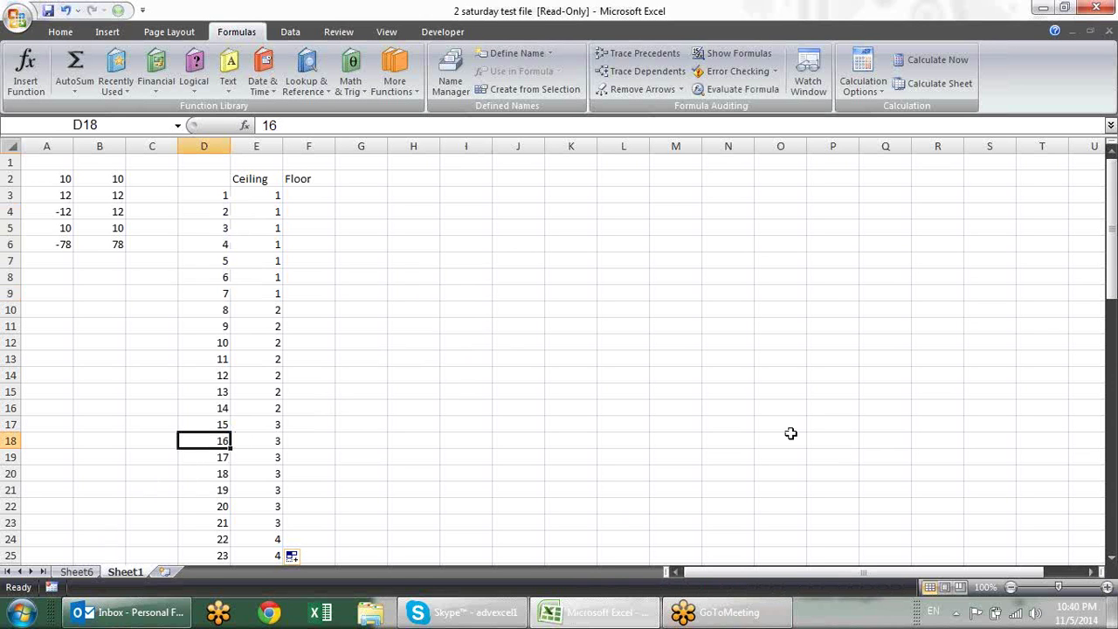
left_click(243, 441)
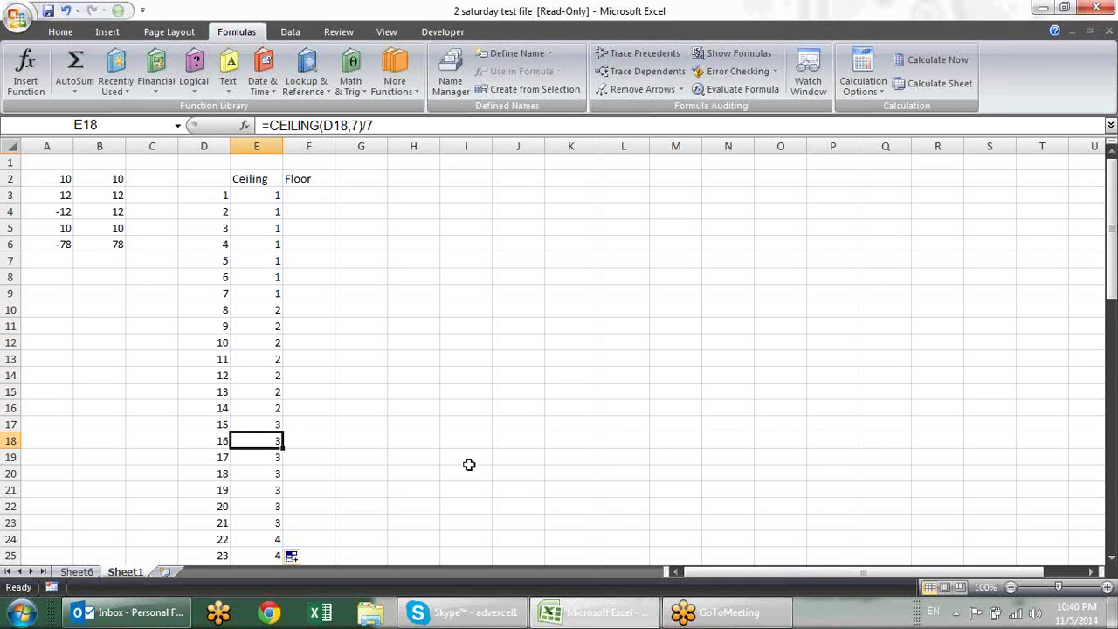
left_click(325, 200)
Enter =FLOOR(D3,7) in F3, correcting the mistyped function name
type("=")
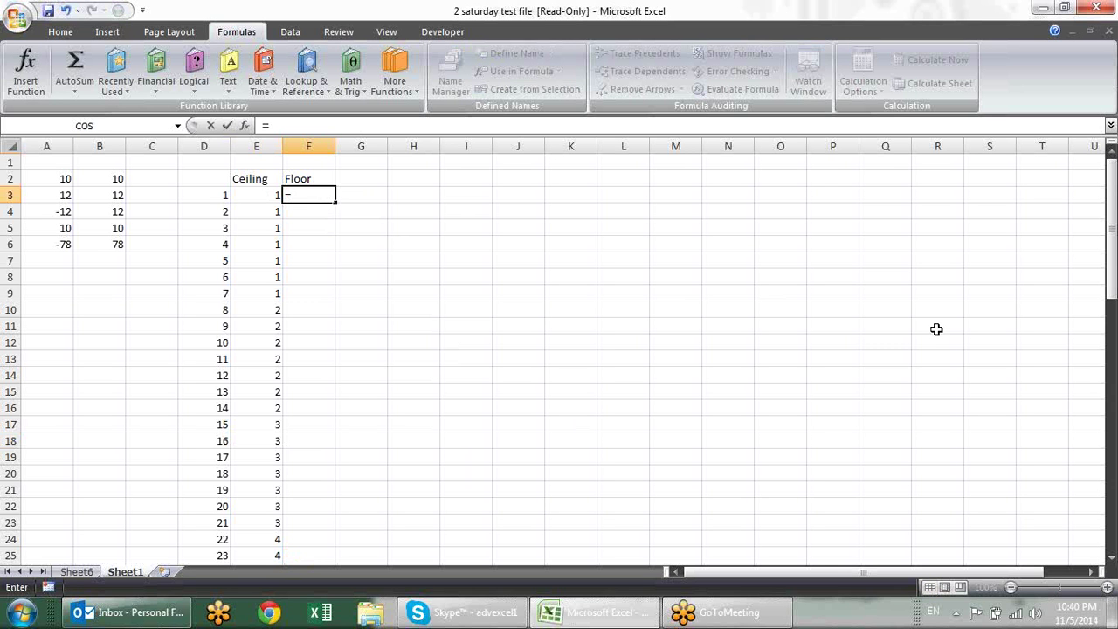
type("c")
key("BackSpace")
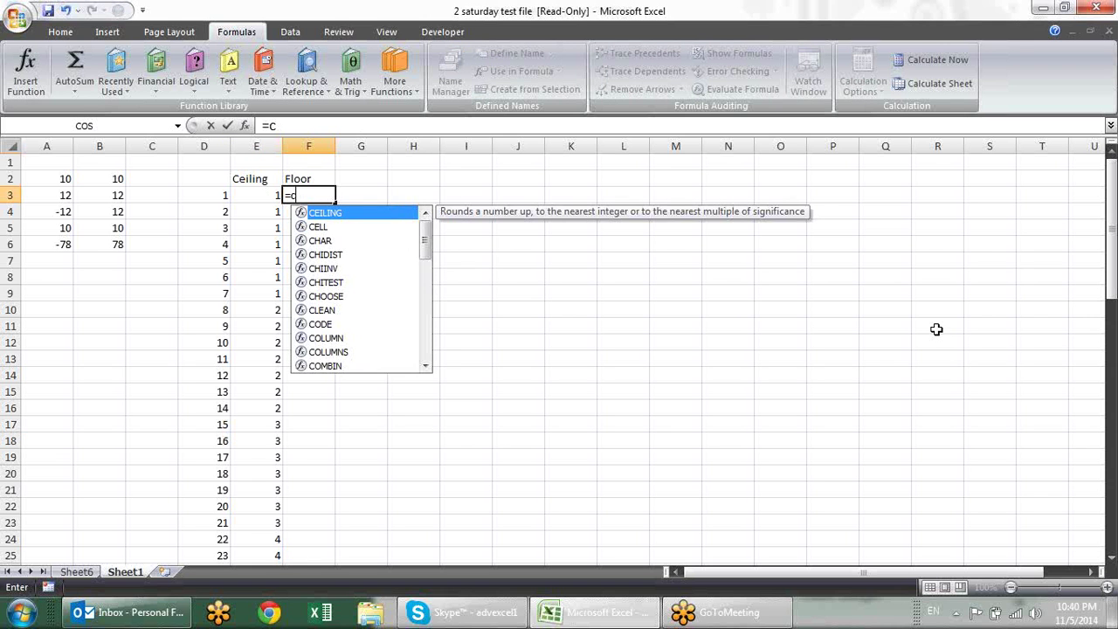
key("BackSpace")
type("fl")
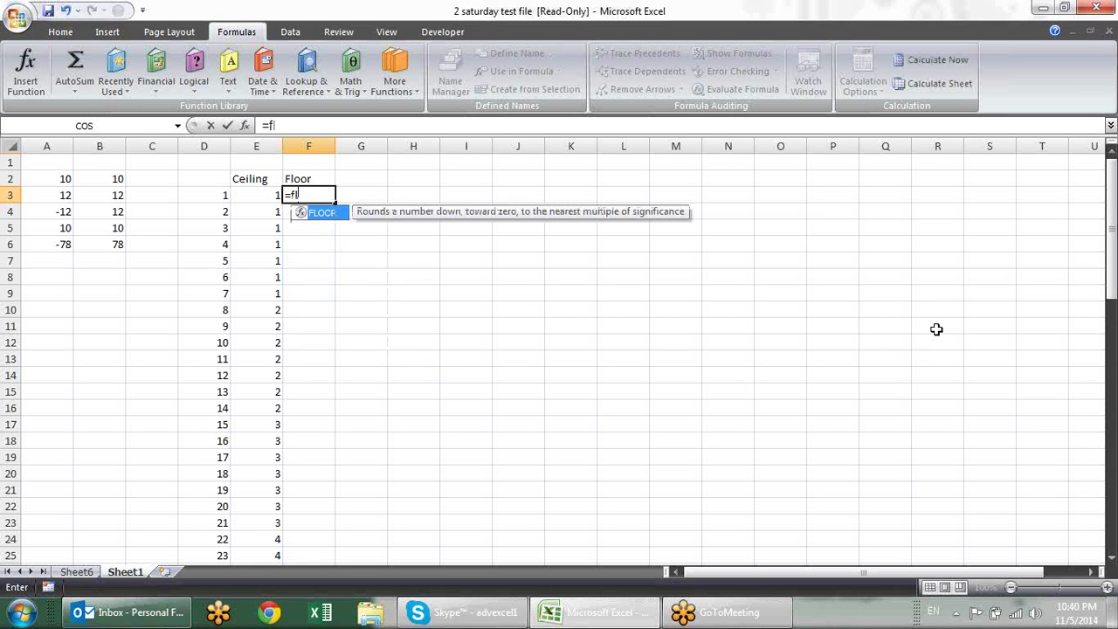
key("Tab")
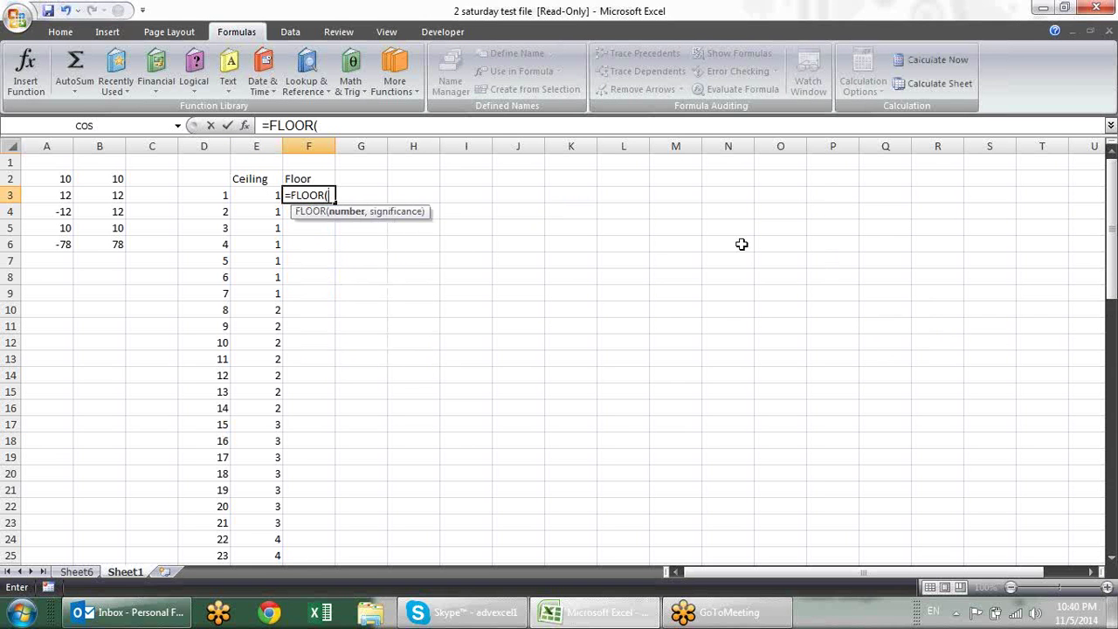
left_click(220, 199)
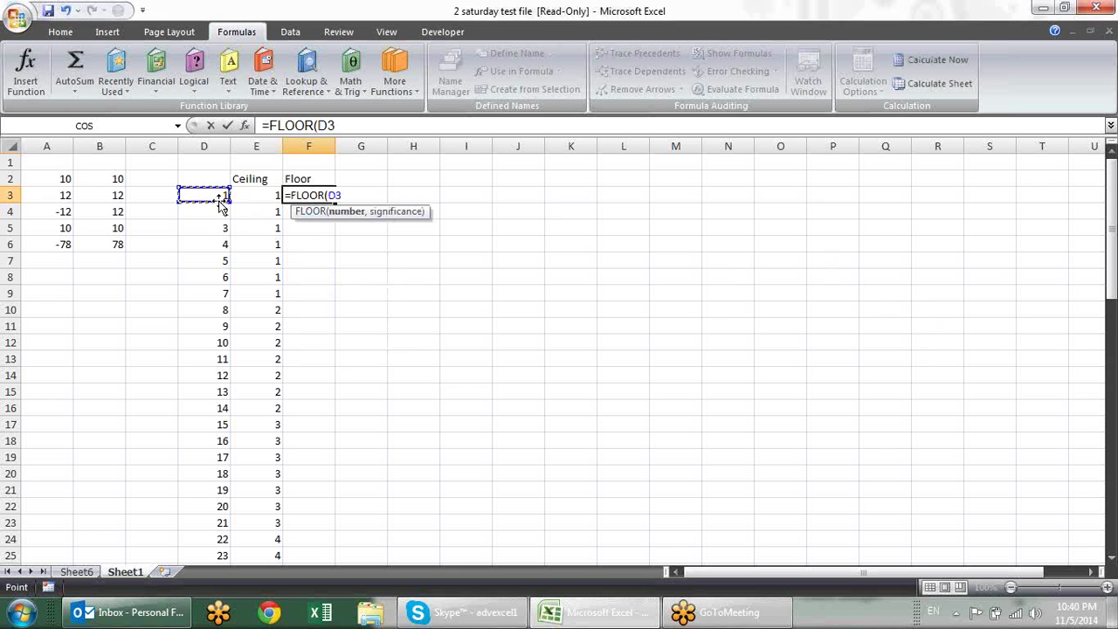
type(",7")
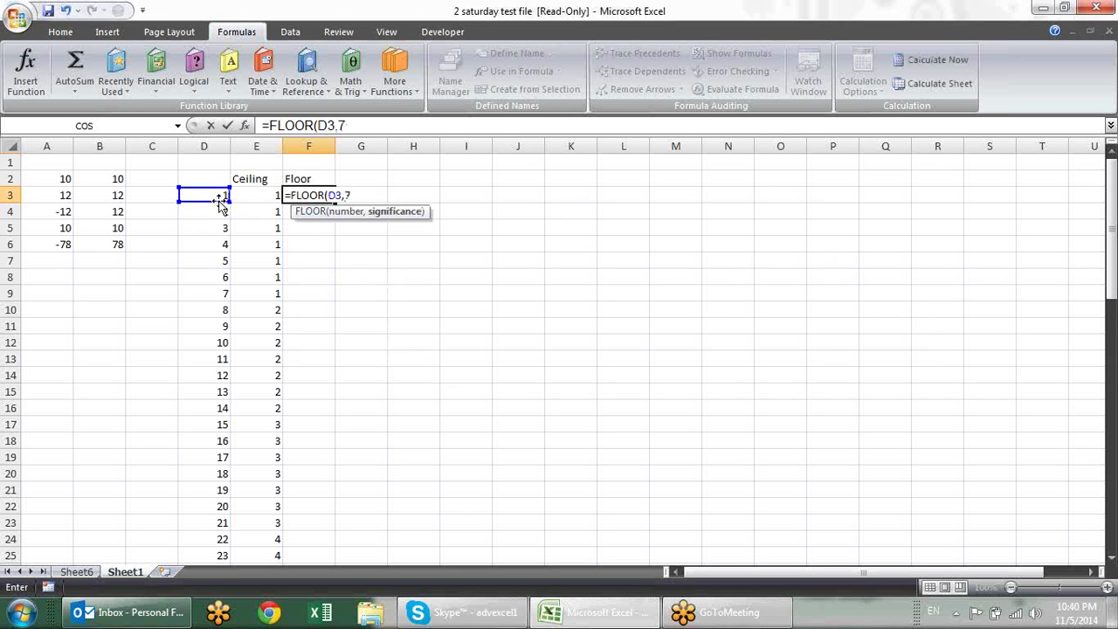
type(")")
key("Return")
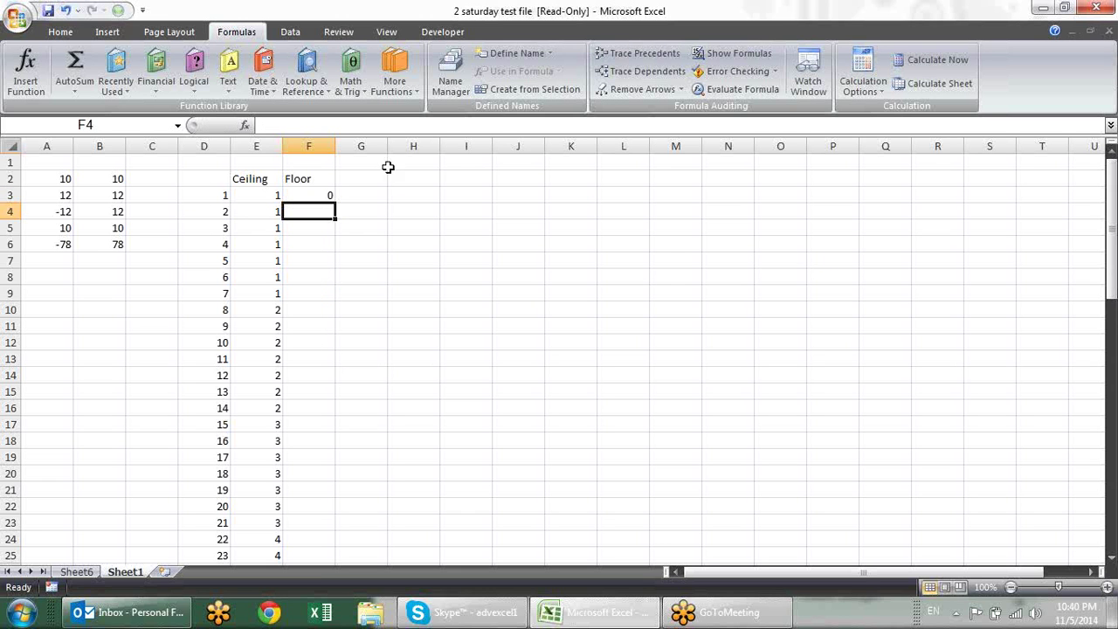
Fill the FLOOR formula down column F and check results such as F9
left_click(327, 199)
double_click(333, 199)
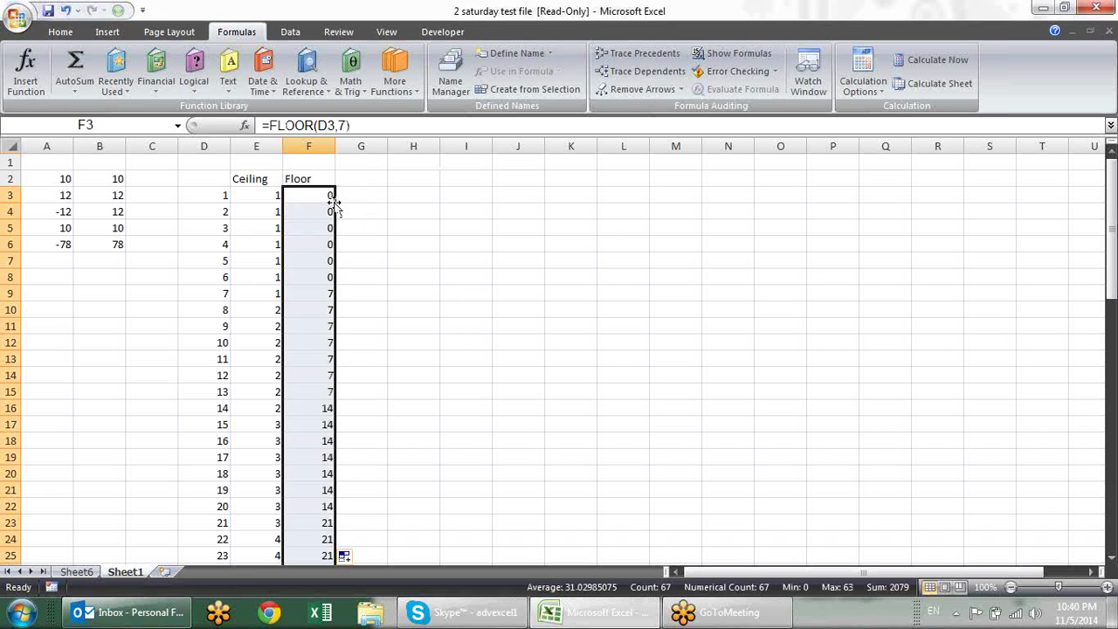
left_click(328, 212)
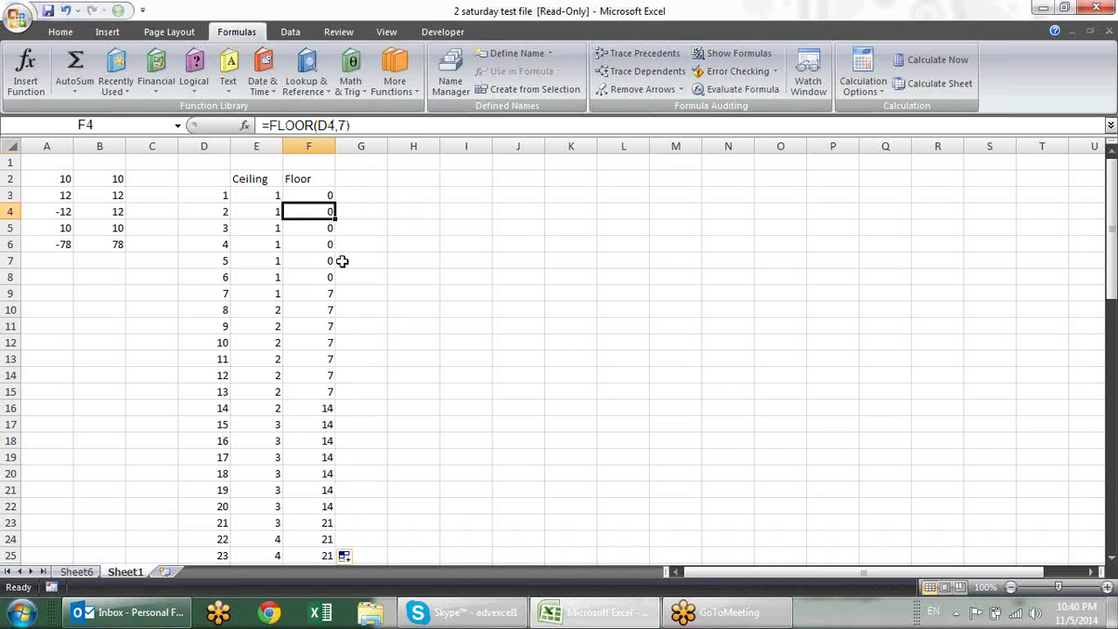
mouse_move(274, 200)
left_mouse_down()
mouse_move(275, 278)
mouse_move(315, 361)
left_mouse_up()
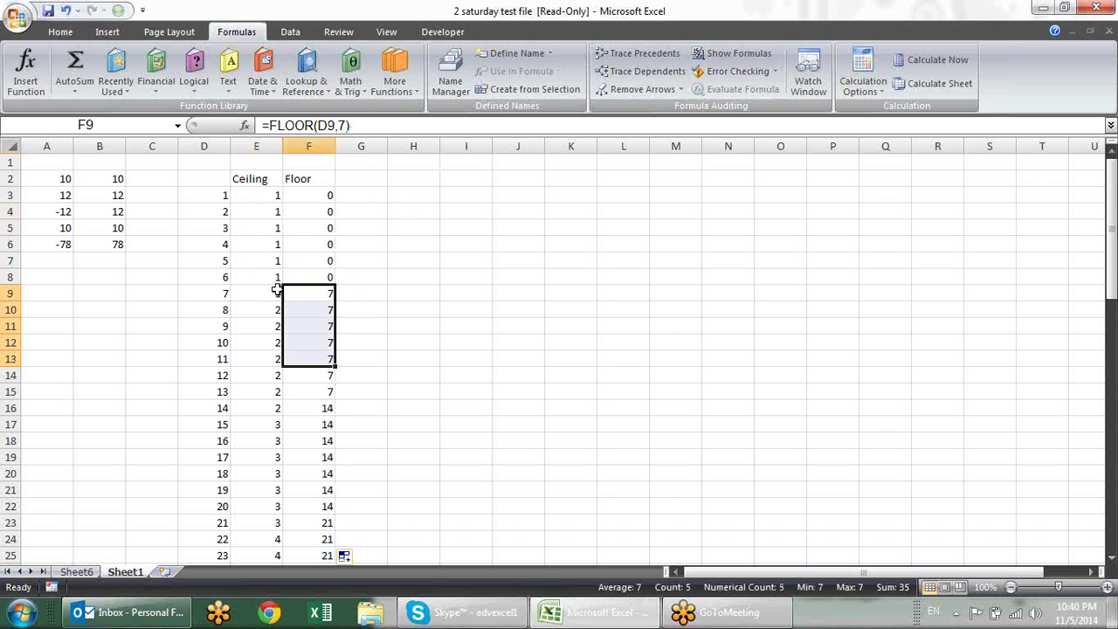
left_click(221, 291)
left_click(326, 291)
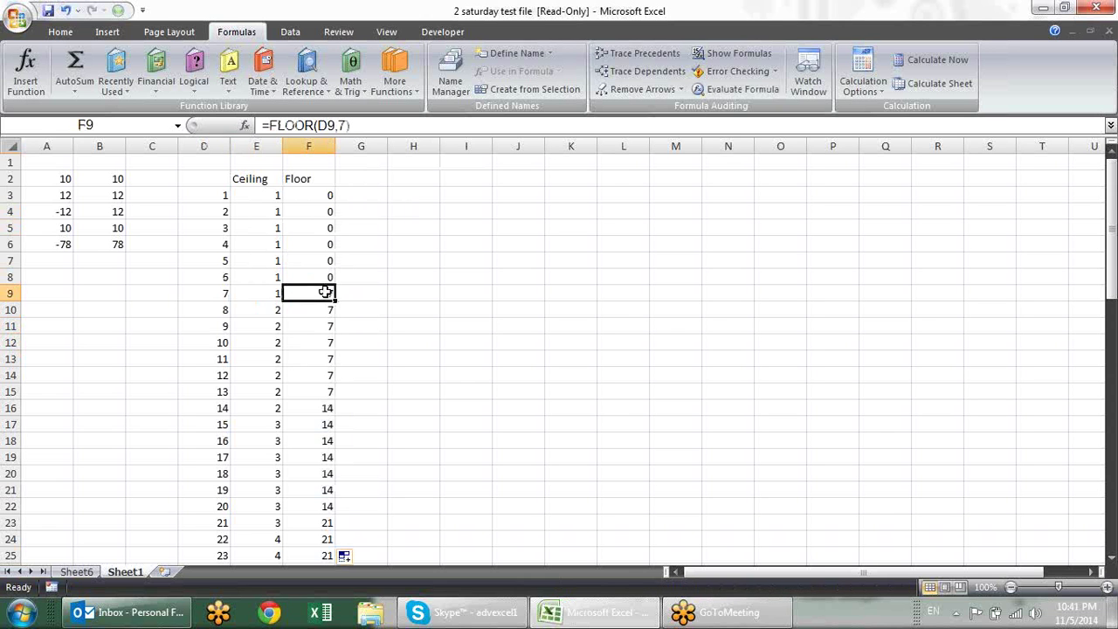
left_click(327, 195)
Change F3 to =FLOOR(D3,7)/7 and fill it down the Floor column
key("F2")
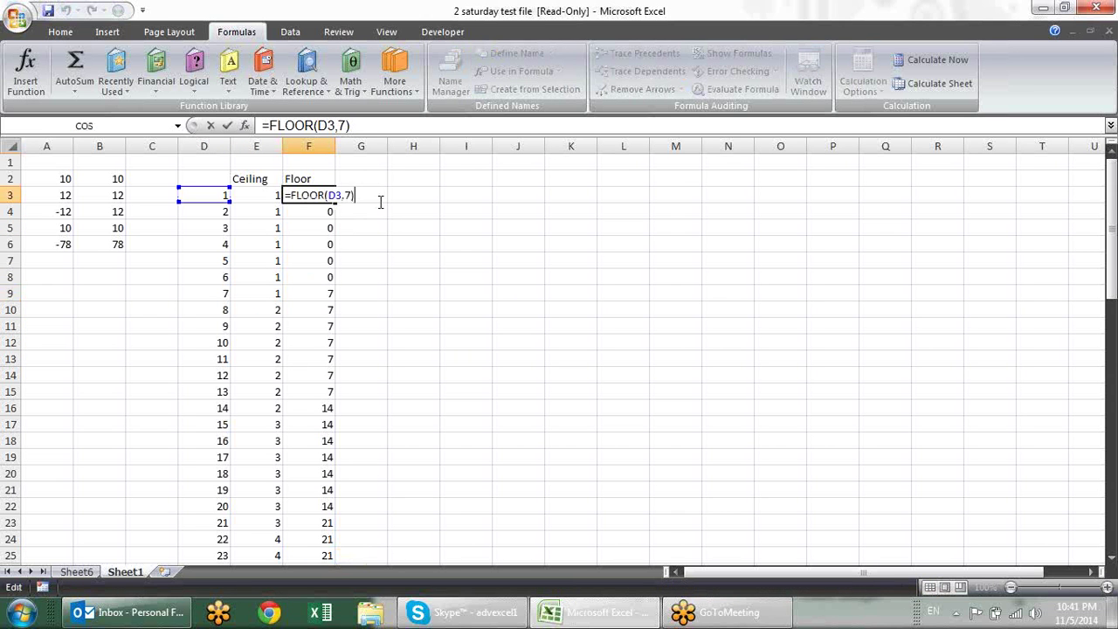
key("Return")
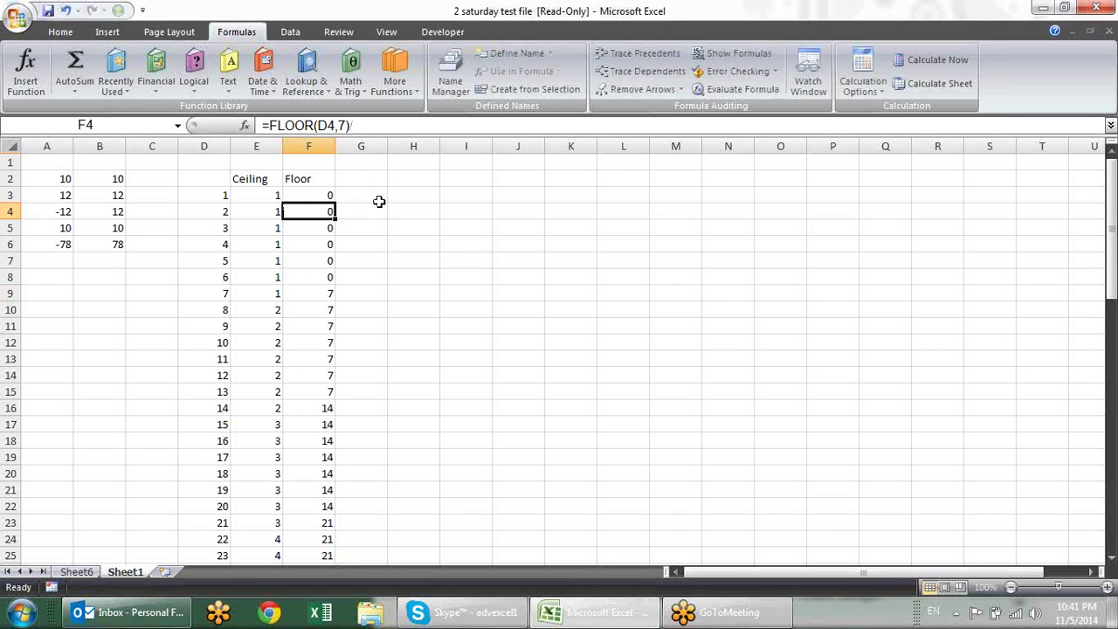
left_click(327, 193)
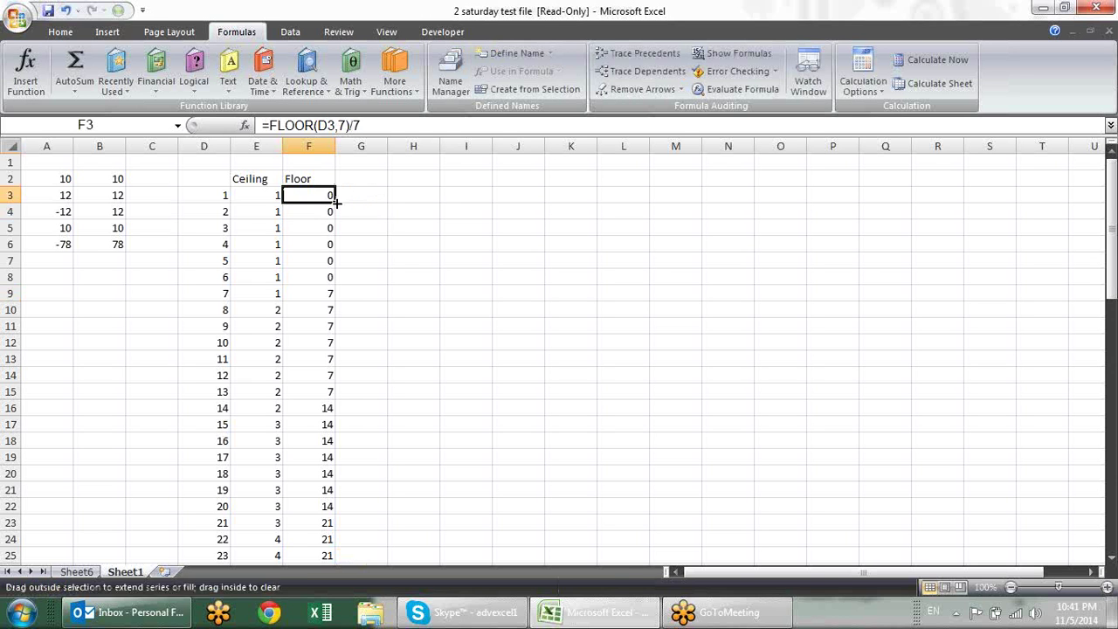
double_click(337, 201)
left_click(405, 210)
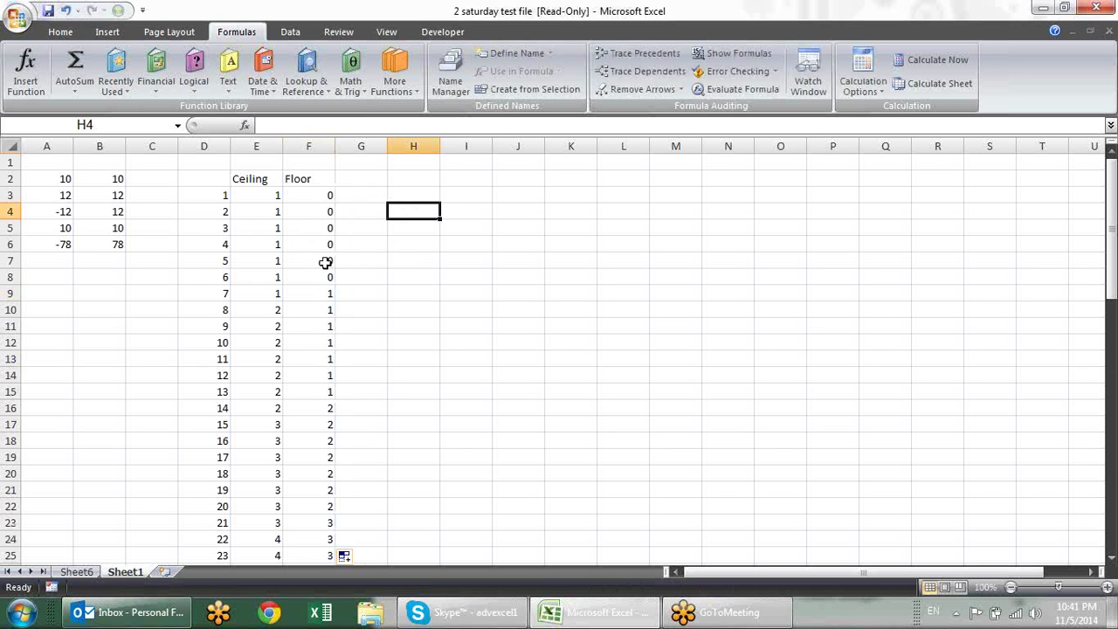
Check the Floor results for 6, 7 and further down, e.g. F20
left_click(326, 273)
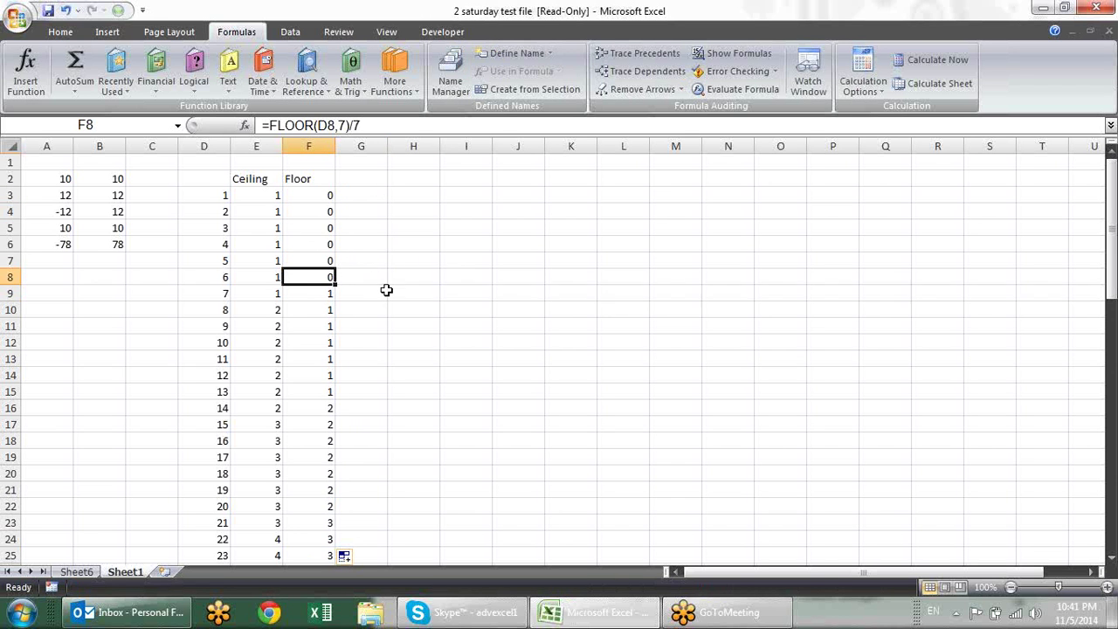
left_click(320, 295)
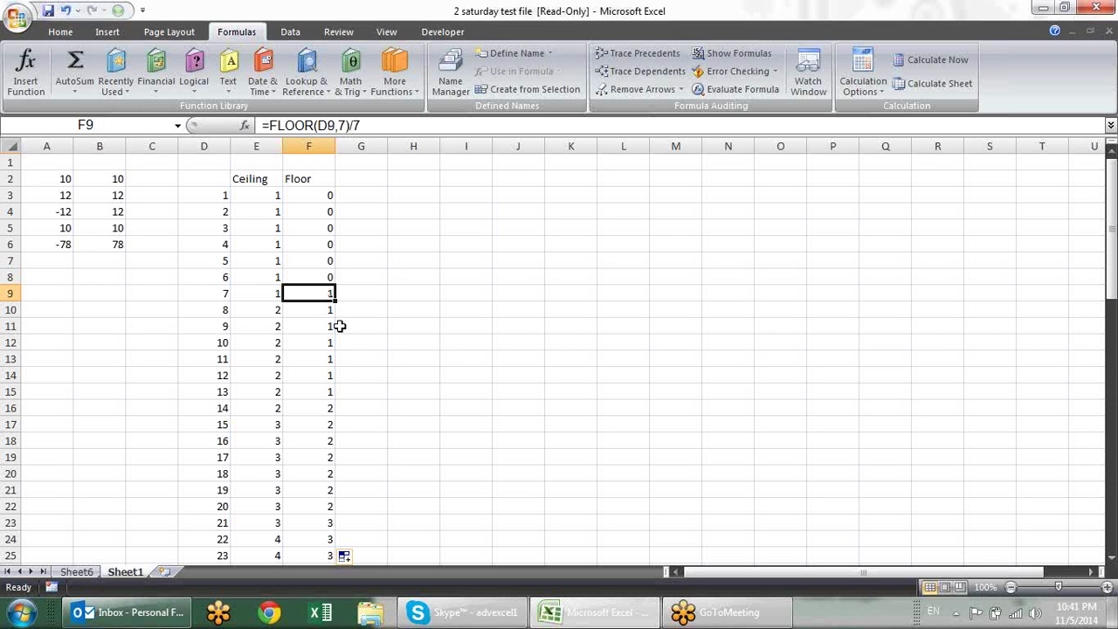
scroll(360, 296, "down", 2)
left_click(327, 377)
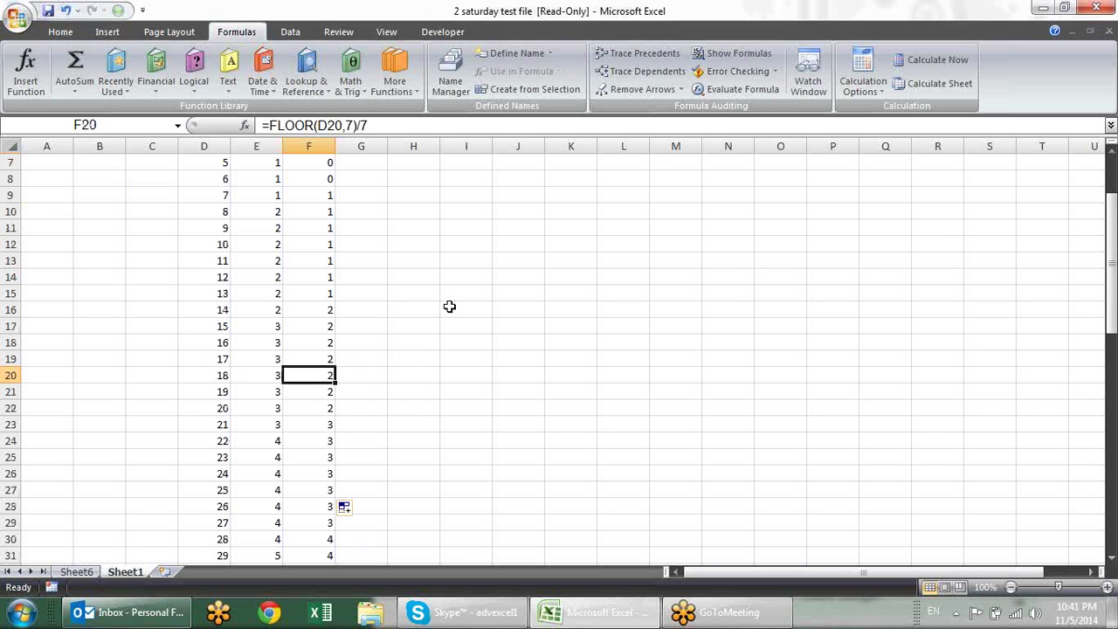
scroll(487, 307, "up", 2)
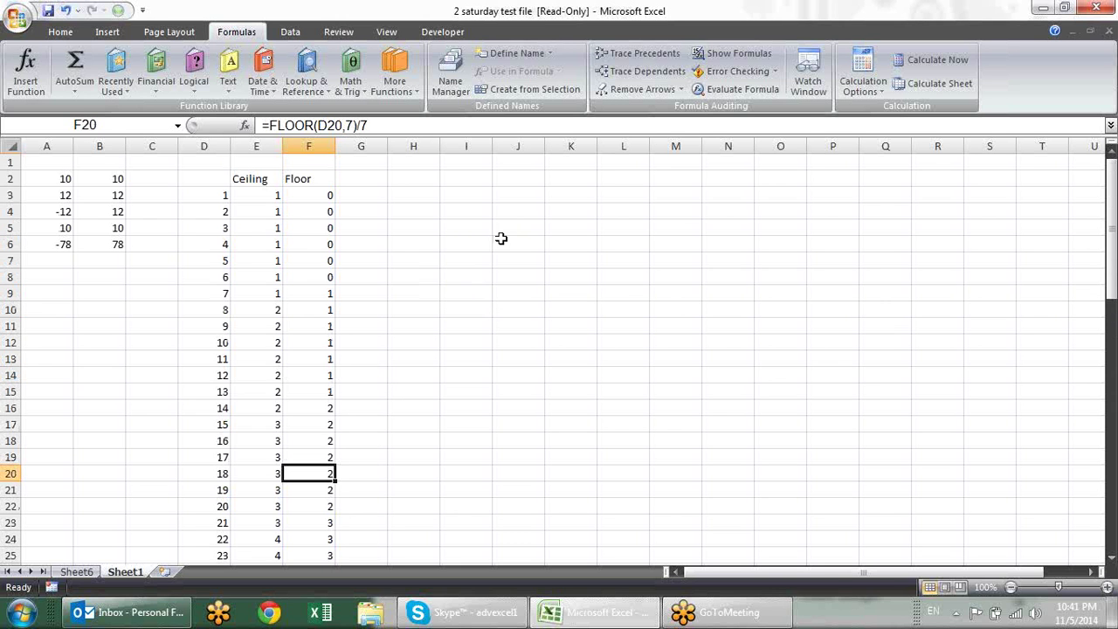
left_click_drag(319, 261, 320, 403)
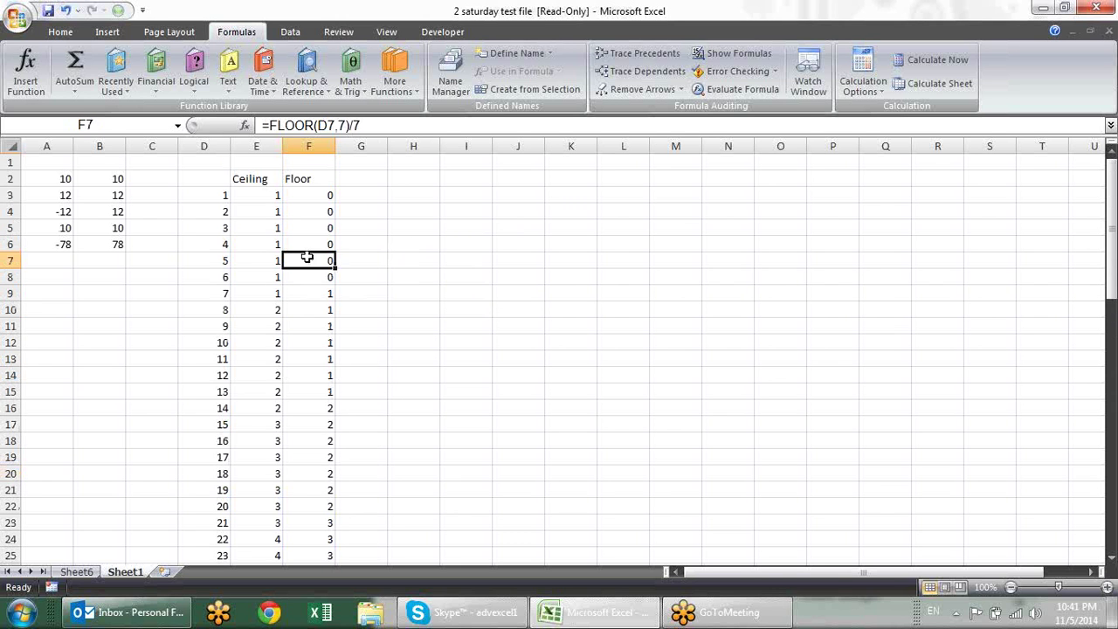
left_click(471, 265)
Enter 5 in I3 and 3 in J3 as the COMBIN inputs
left_click(351, 88)
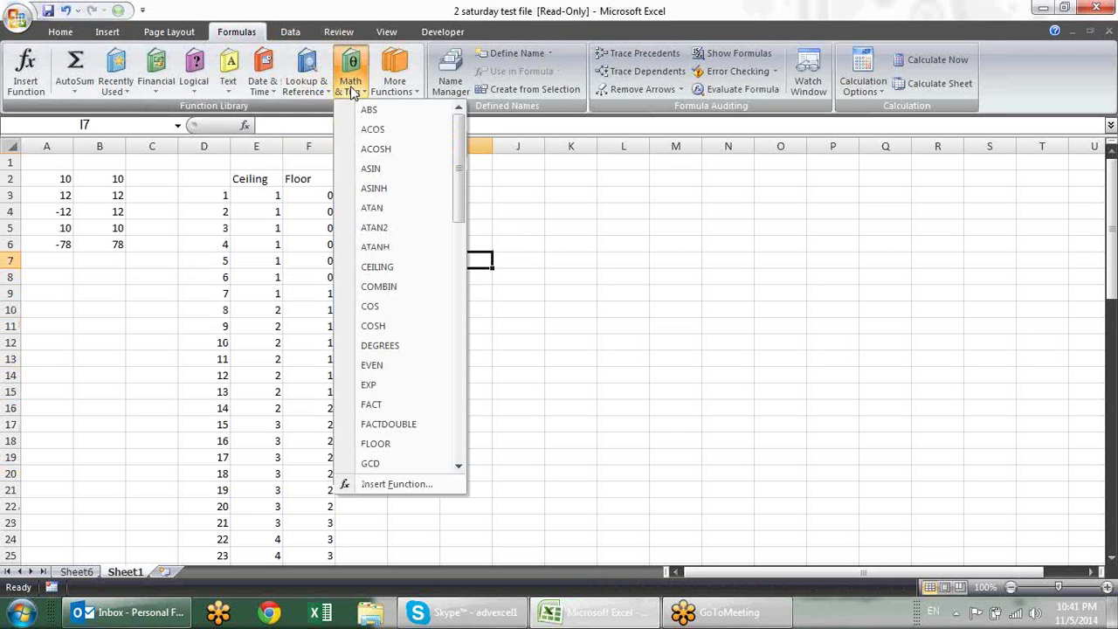
left_click(566, 212)
left_click(461, 196)
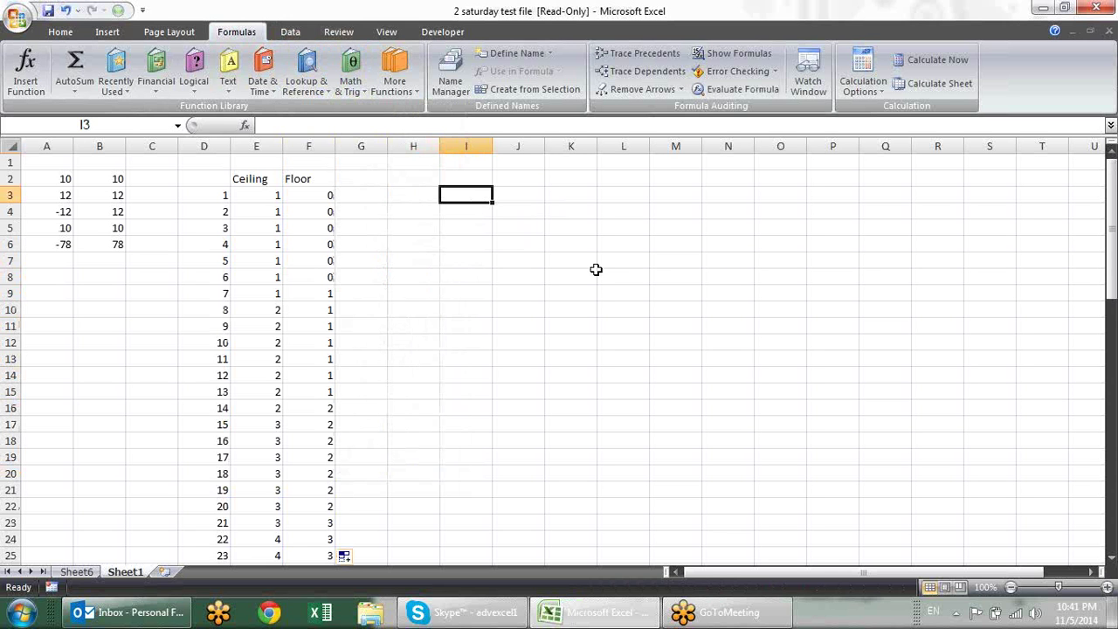
type("5")
key("Return")
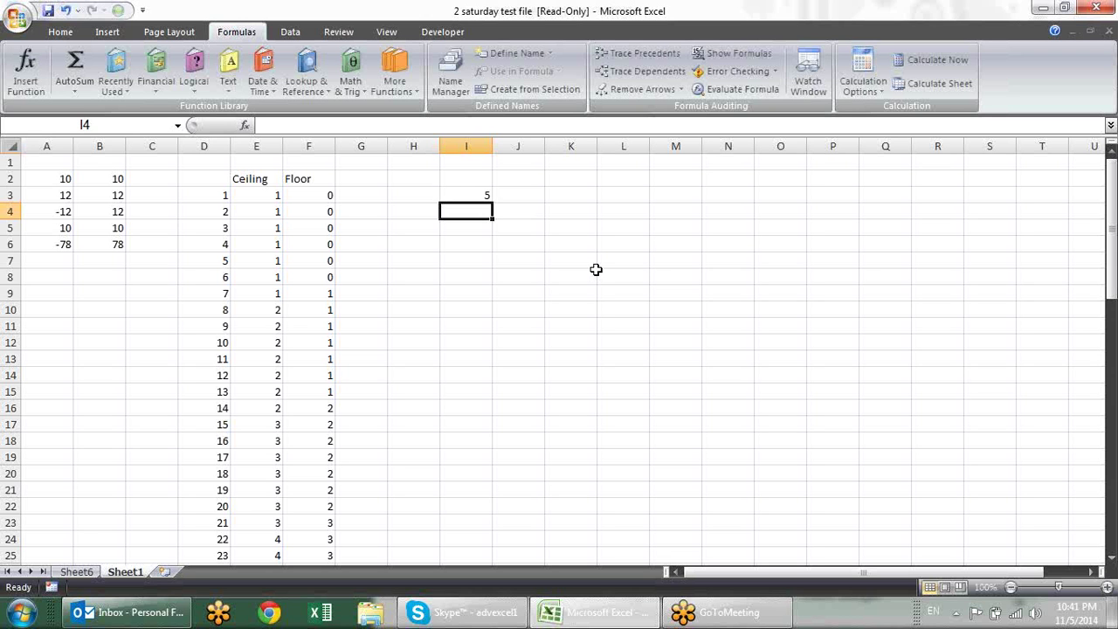
key("Down")
key("Up")
key("Right")
key("Up")
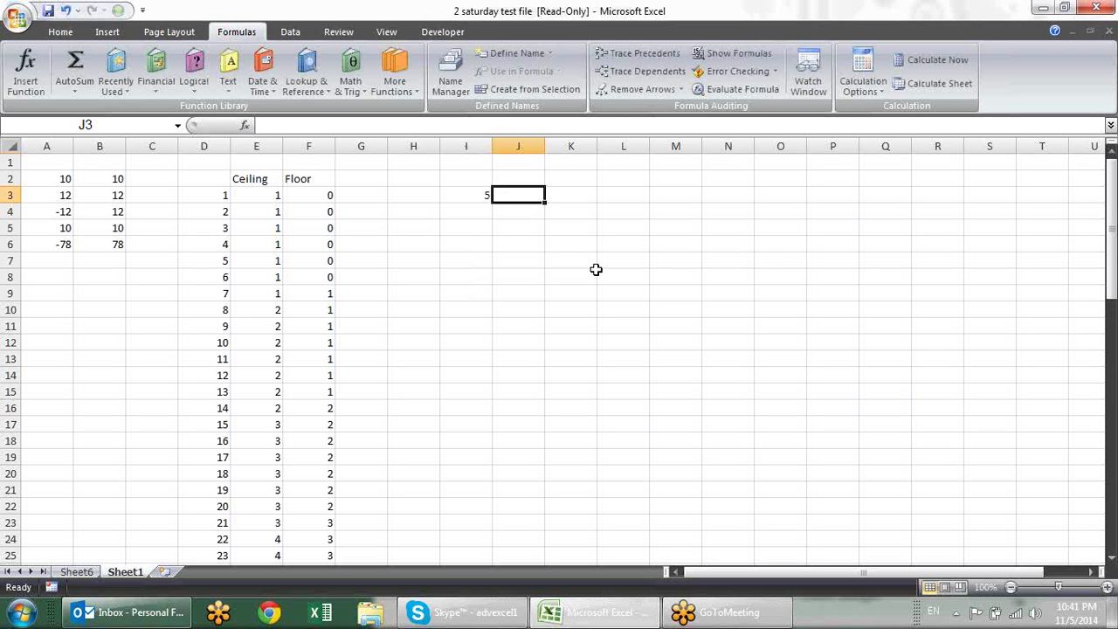
type("3")
key("Return")
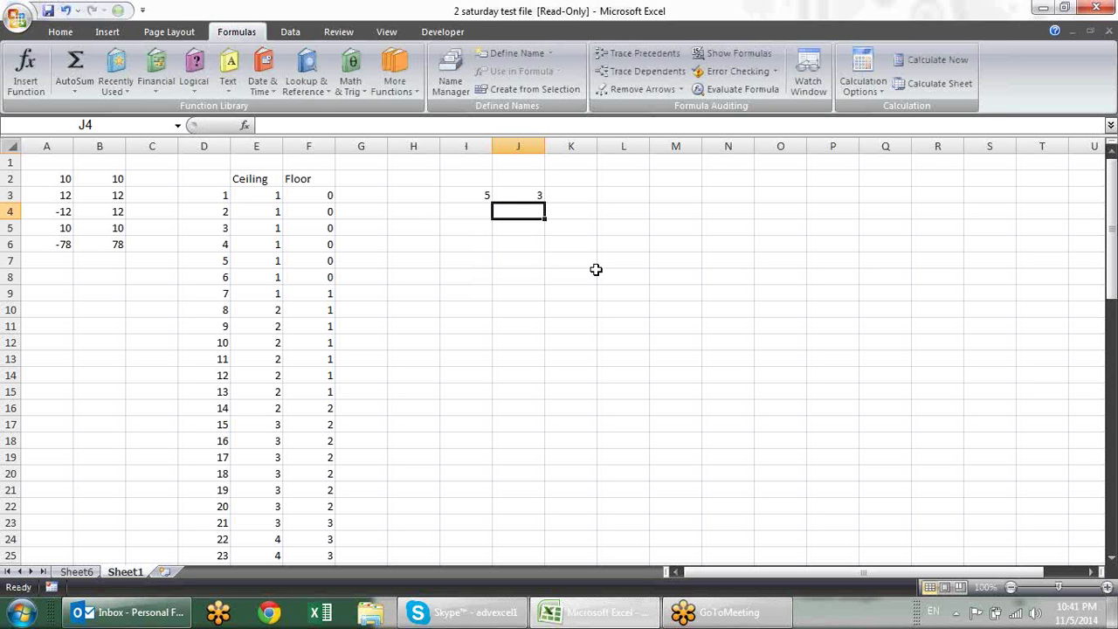
Build =COMBIN(I3,J3) in I5 and check its result
key("Left")
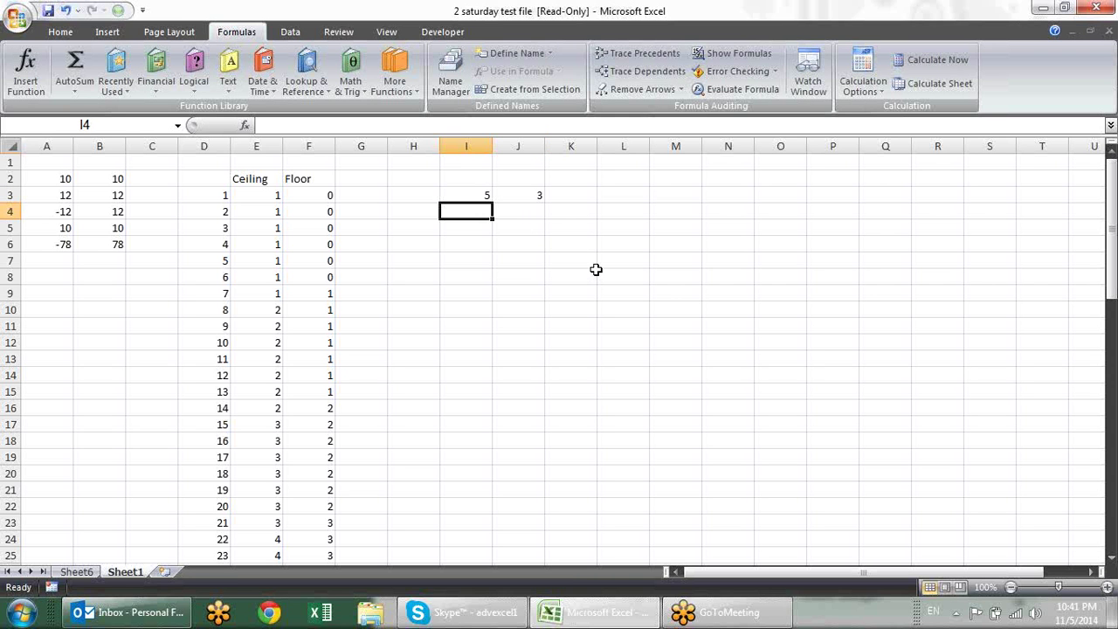
key("Down")
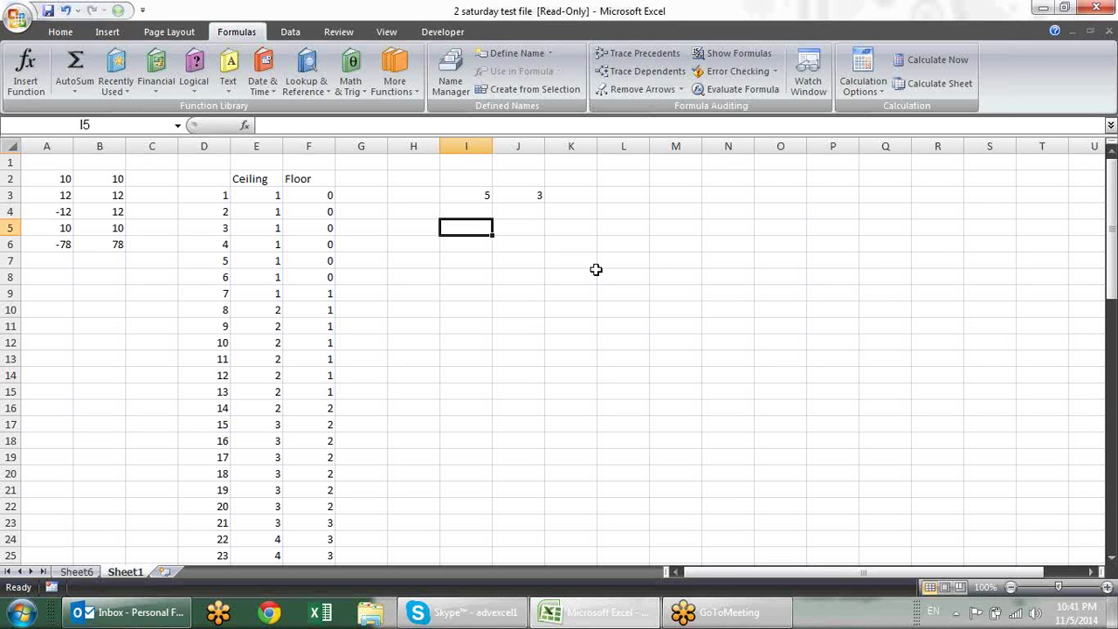
type("=com")
key("Tab")
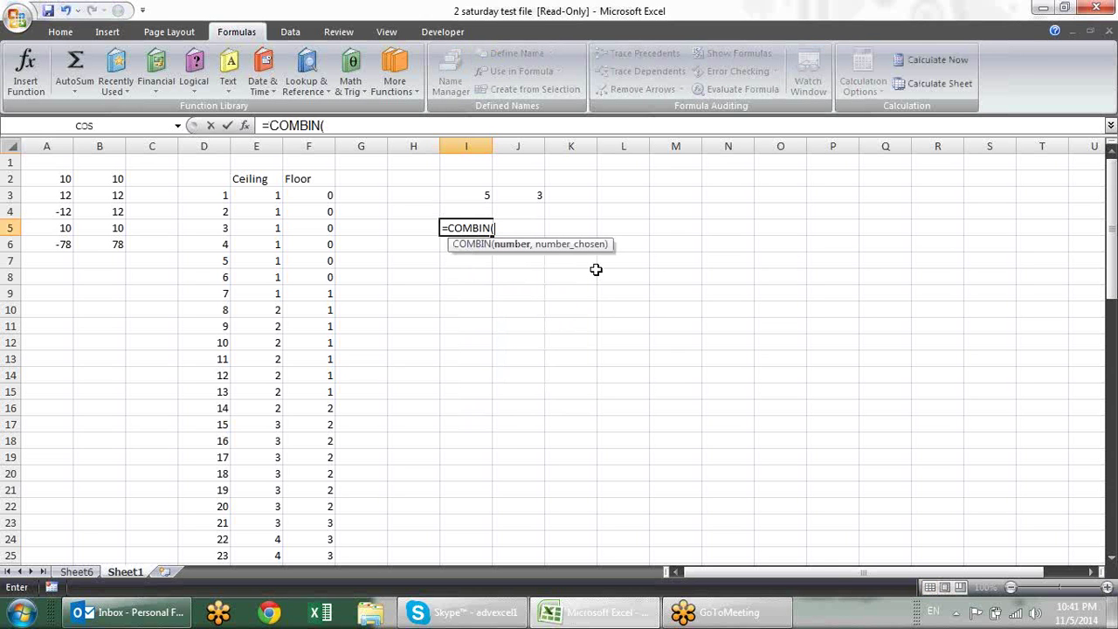
key("Up")
key("Up")
type(",")
key("Up")
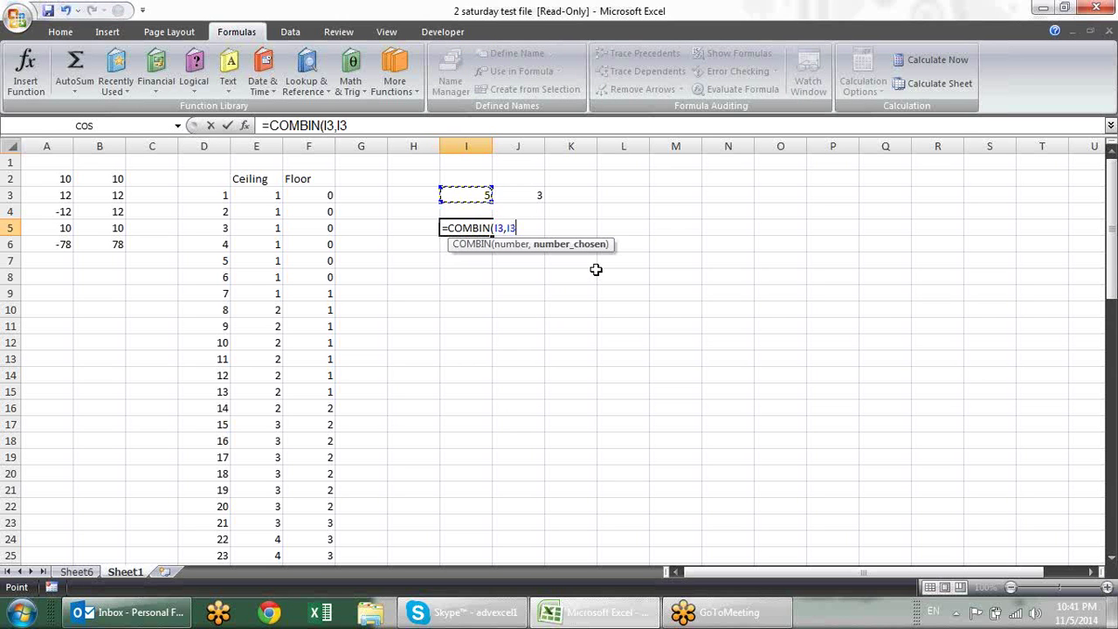
key("Up")
key("Right")
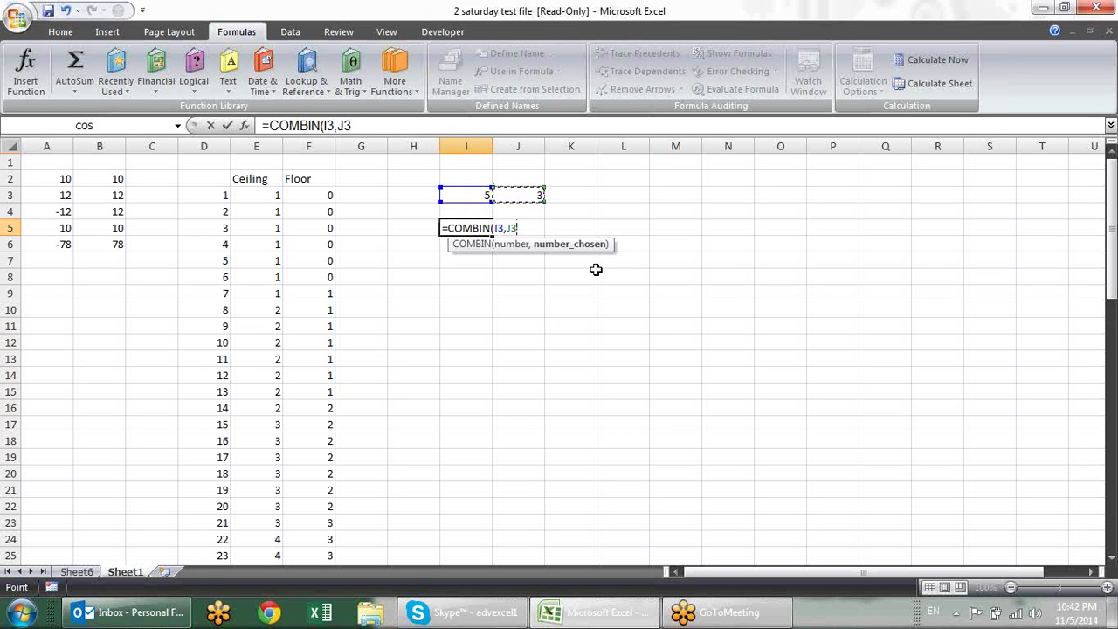
type(")")
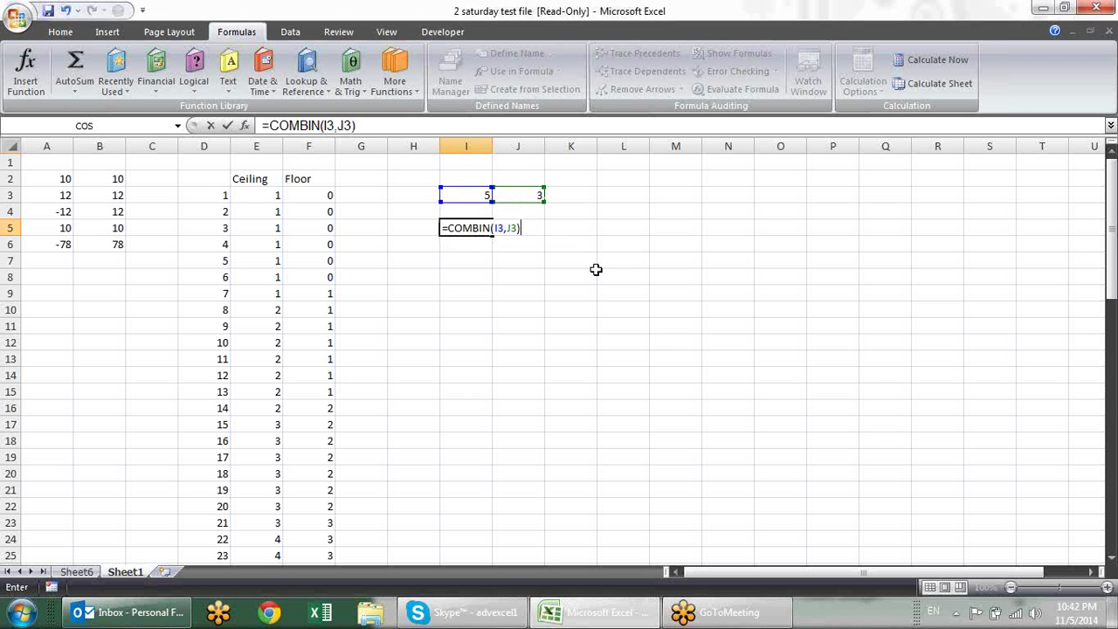
key("Return")
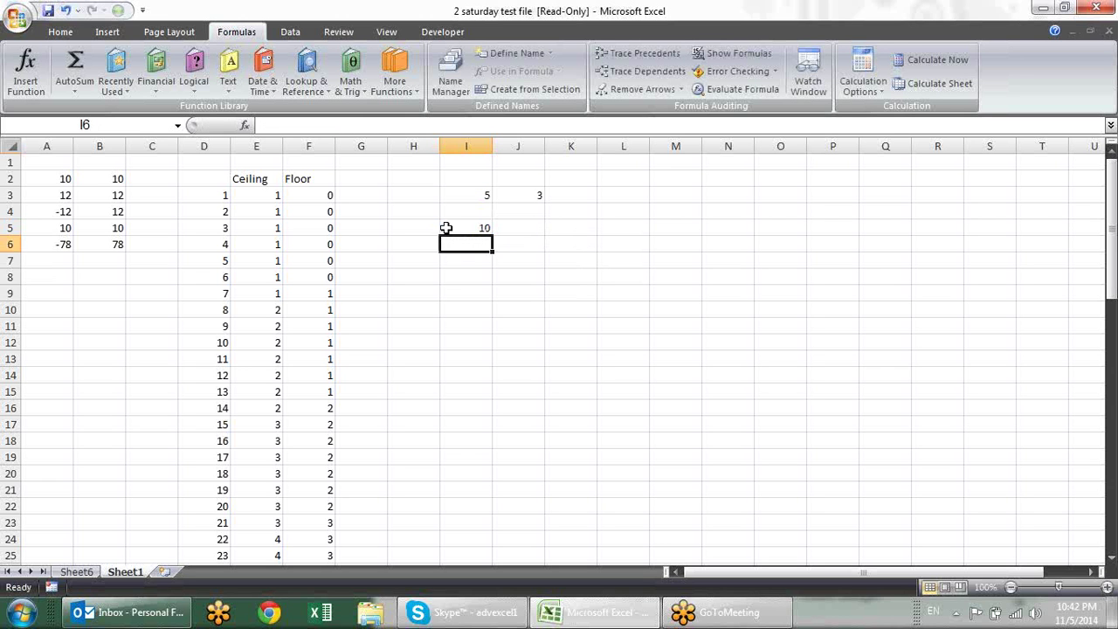
left_click(482, 226)
Change J3 to 4 and confirm I5 now returns 5
left_click(539, 193)
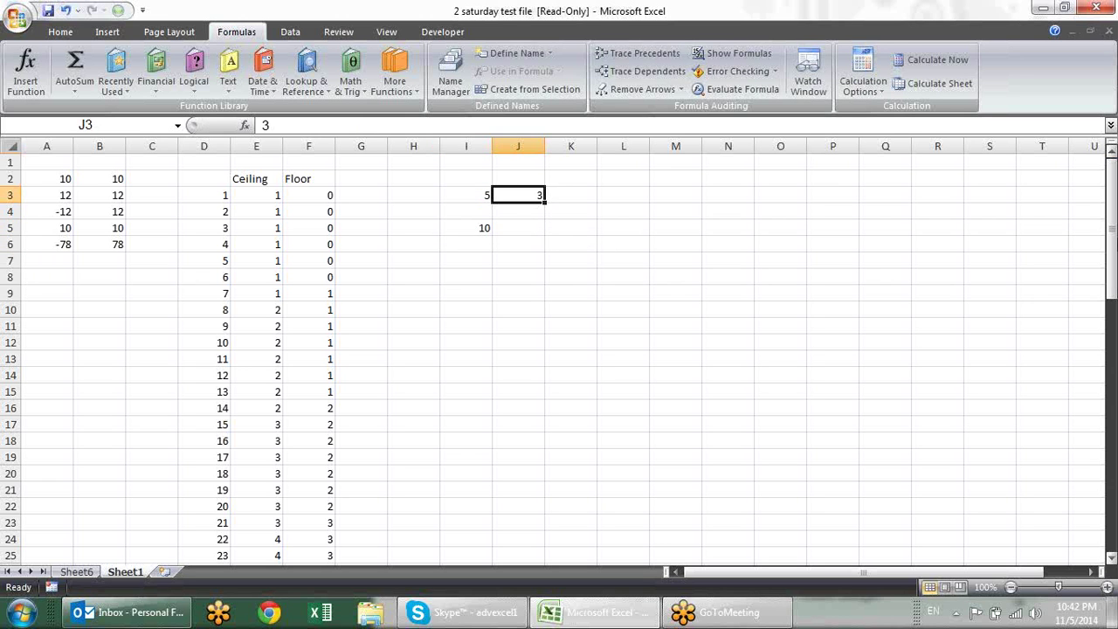
type("4")
key("Return")
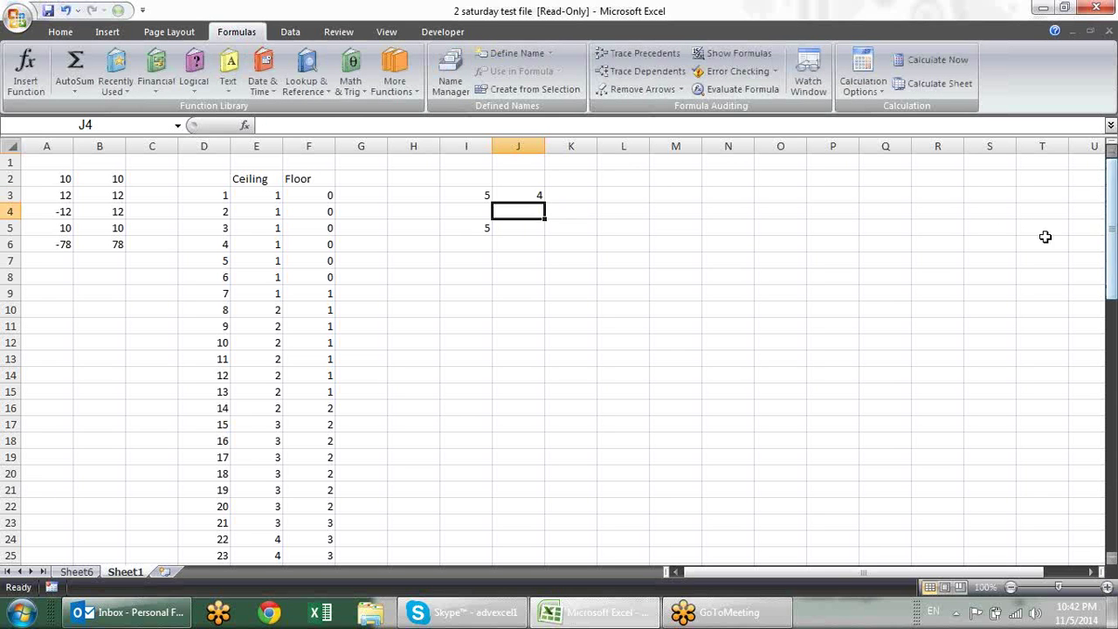
left_click(472, 225)
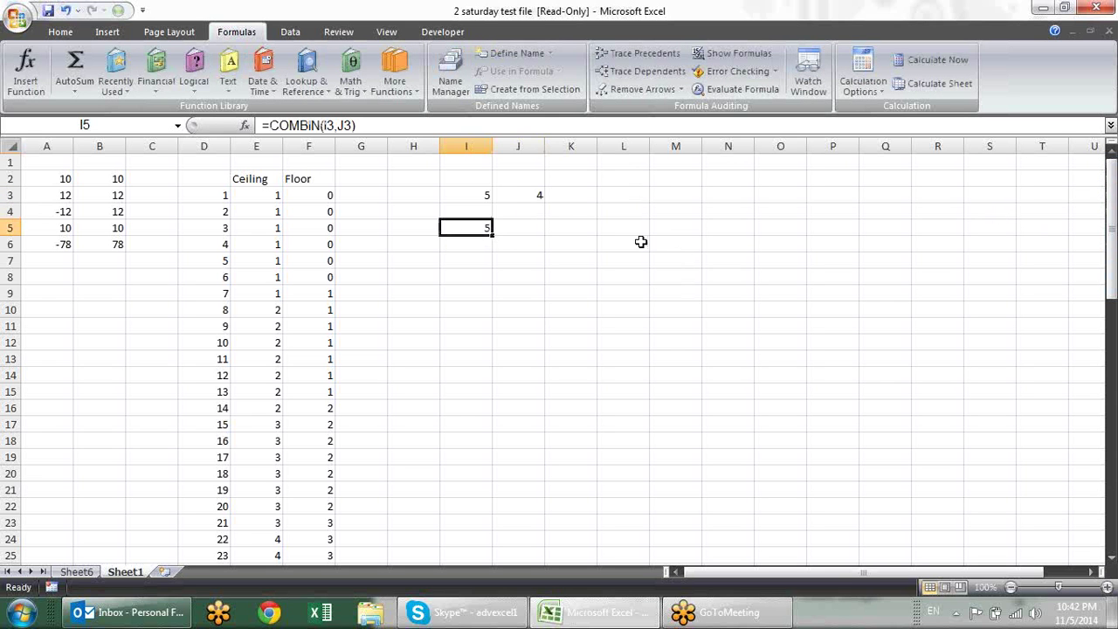
Type a first name in L4 and autofill a five-name list down to L8
left_click(630, 206)
type("san")
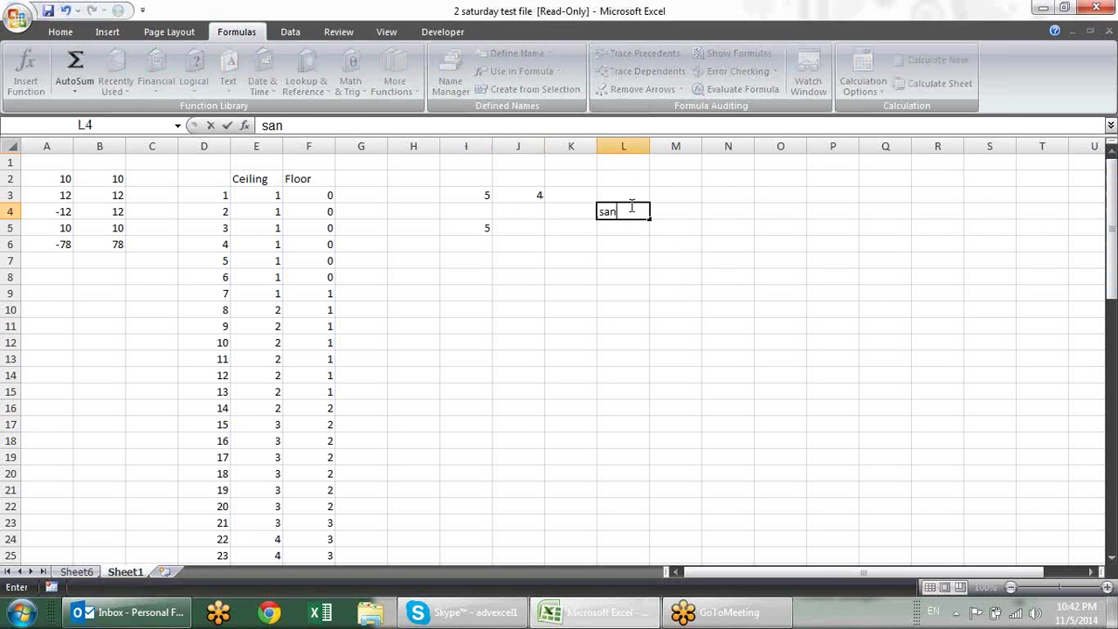
type("deep")
key("Return")
left_click(629, 211)
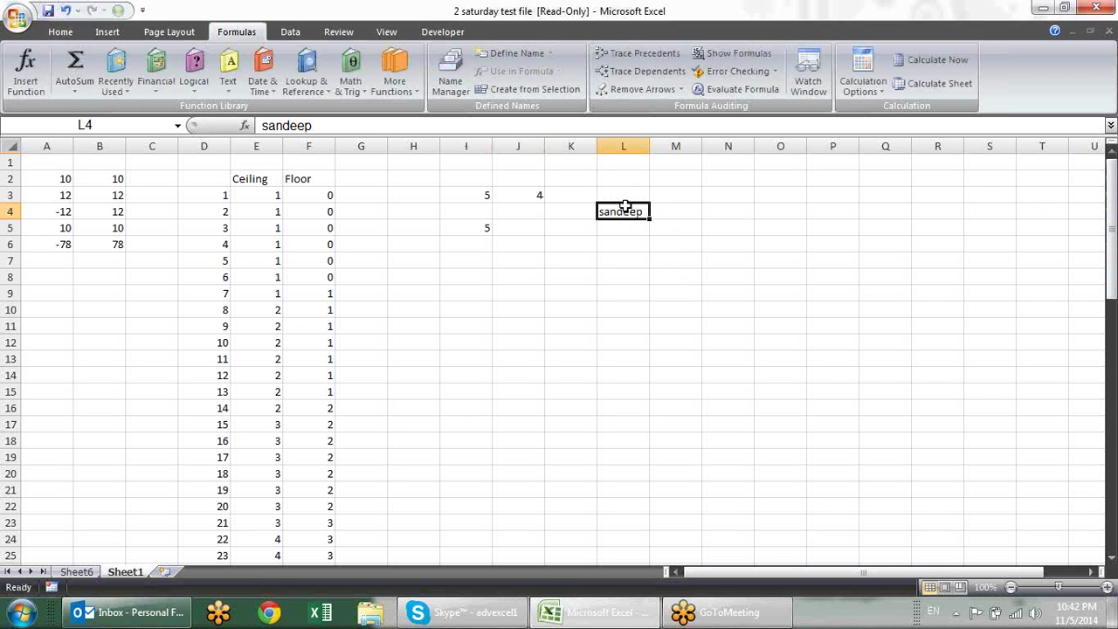
mouse_move(649, 222)
left_mouse_down()
mouse_move(650, 326)
mouse_move(648, 288)
left_mouse_up()
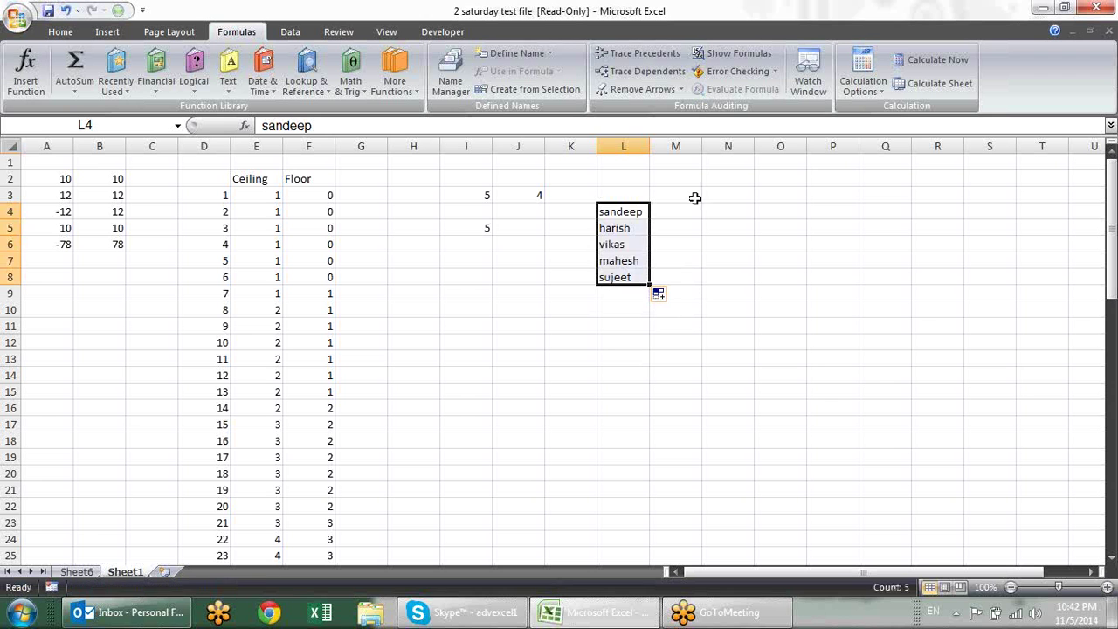
left_click(686, 277)
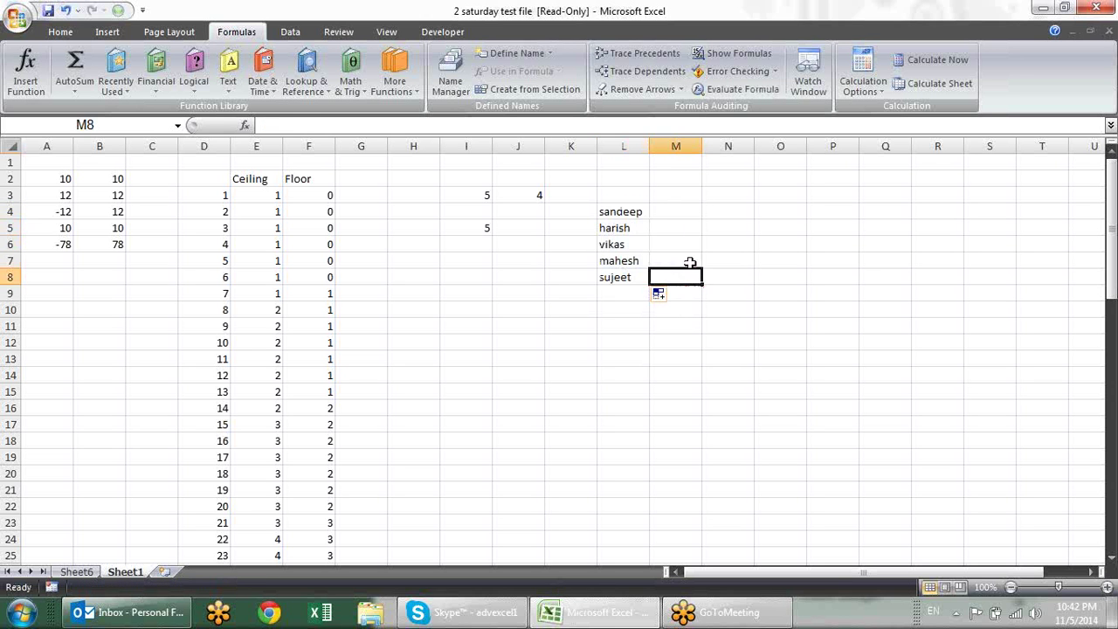
Copy the names in L4:L7 into N4:N7
left_click_drag(629, 211, 629, 260)
left_click(730, 325)
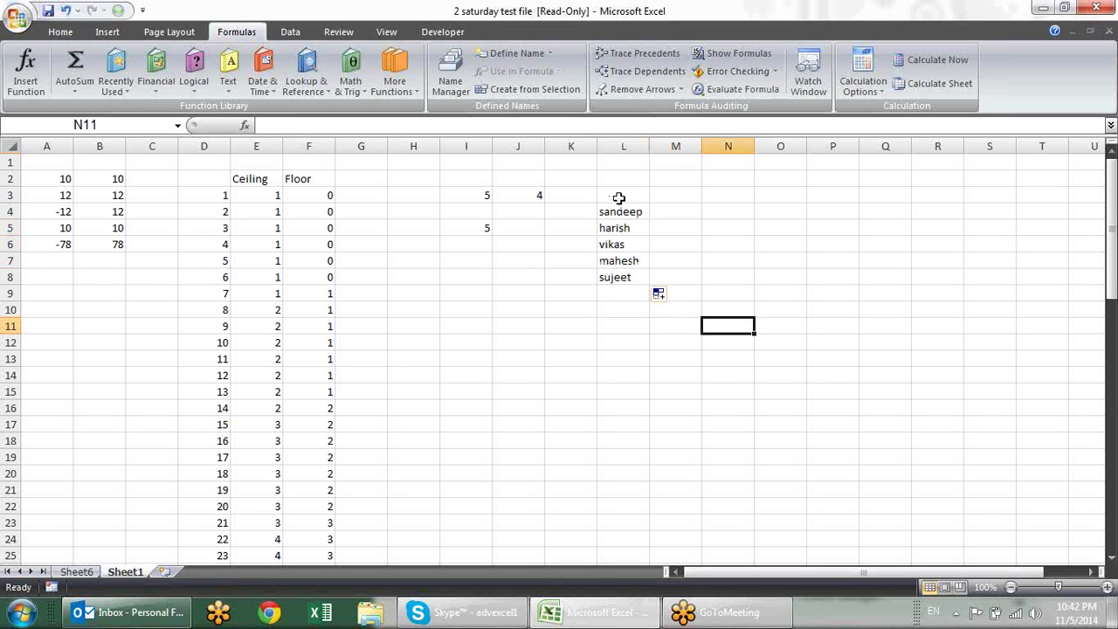
left_click_drag(631, 213, 638, 258)
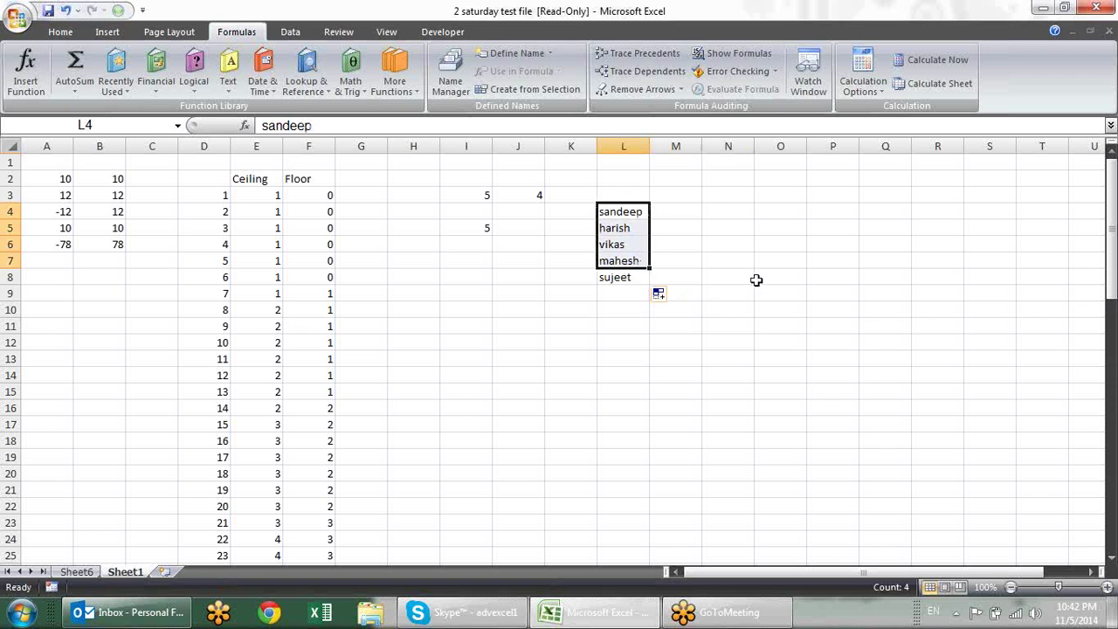
key("ctrl+c")
left_click(715, 207)
key("Return")
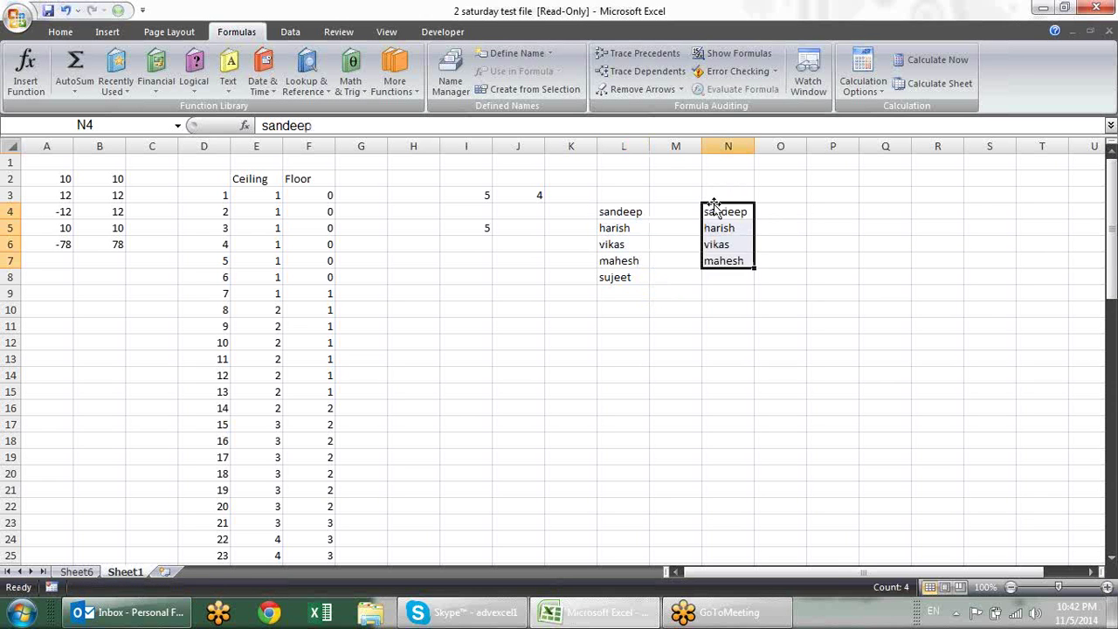
Copy the names in L5:L8 into O4:O7
left_click_drag(636, 232, 640, 281)
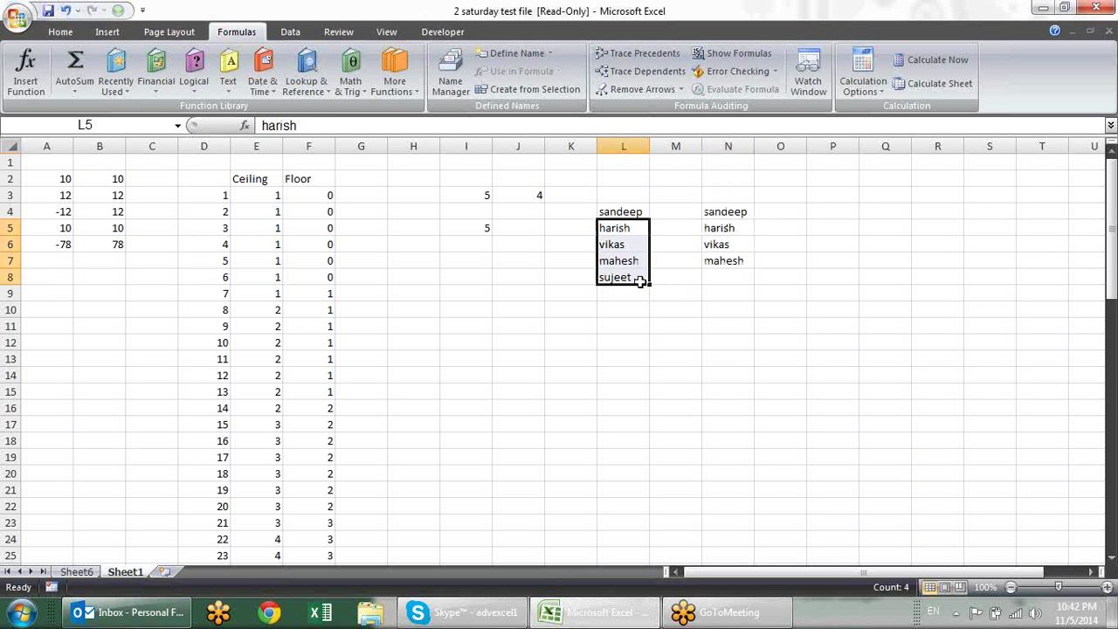
key("ctrl+c")
left_click(802, 211)
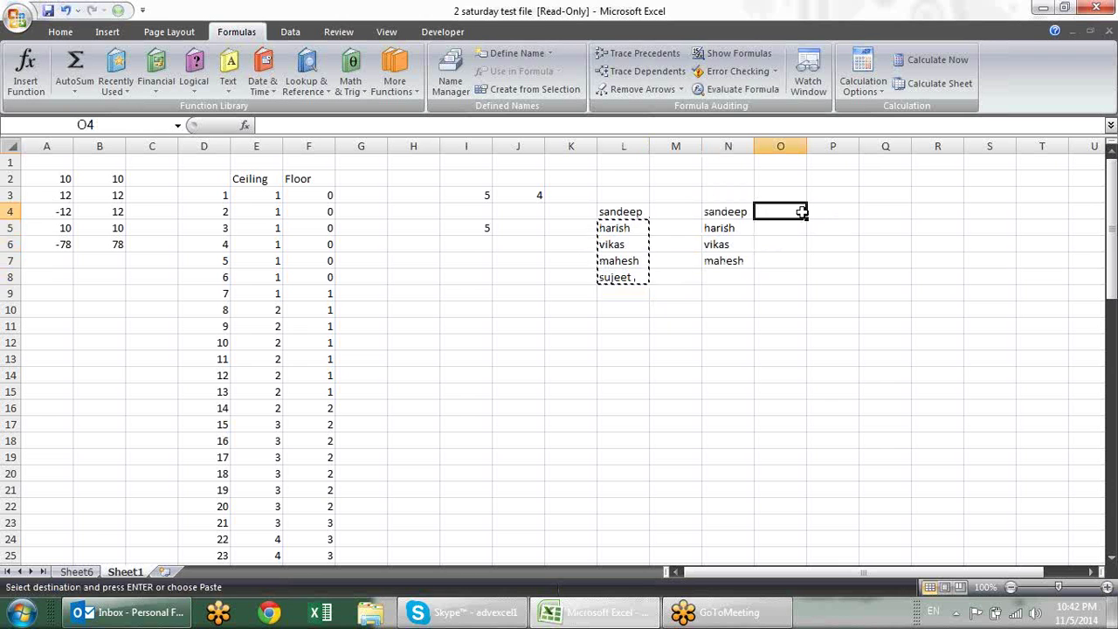
key("Return")
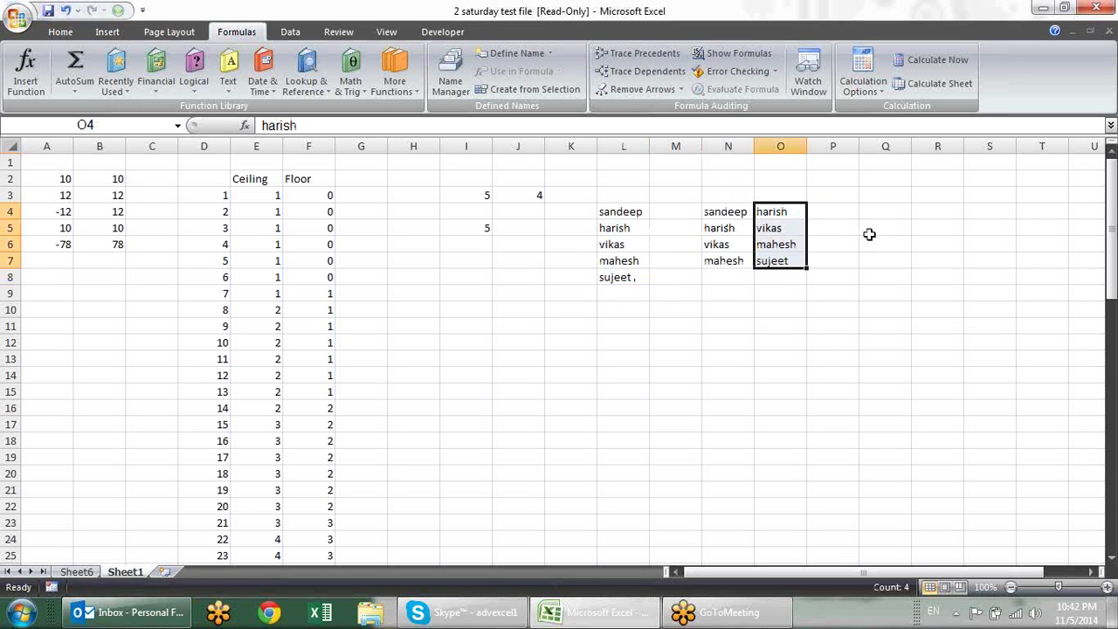
Fill column P with L6:L8 in P4:P6 and L4 in P7
left_click_drag(639, 247, 642, 278)
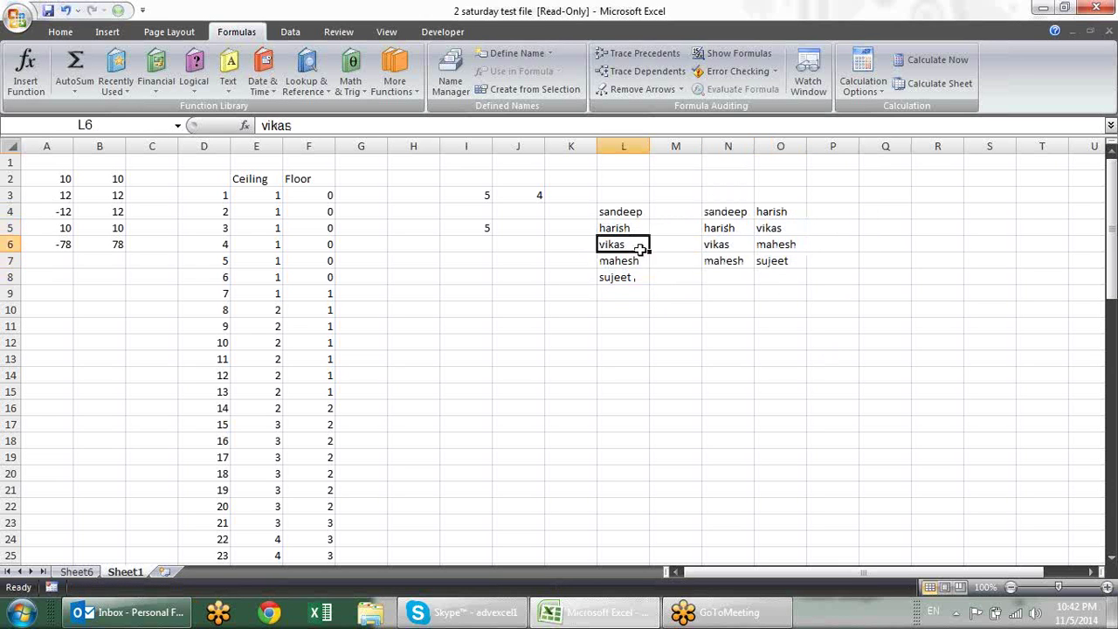
key("ctrl+c")
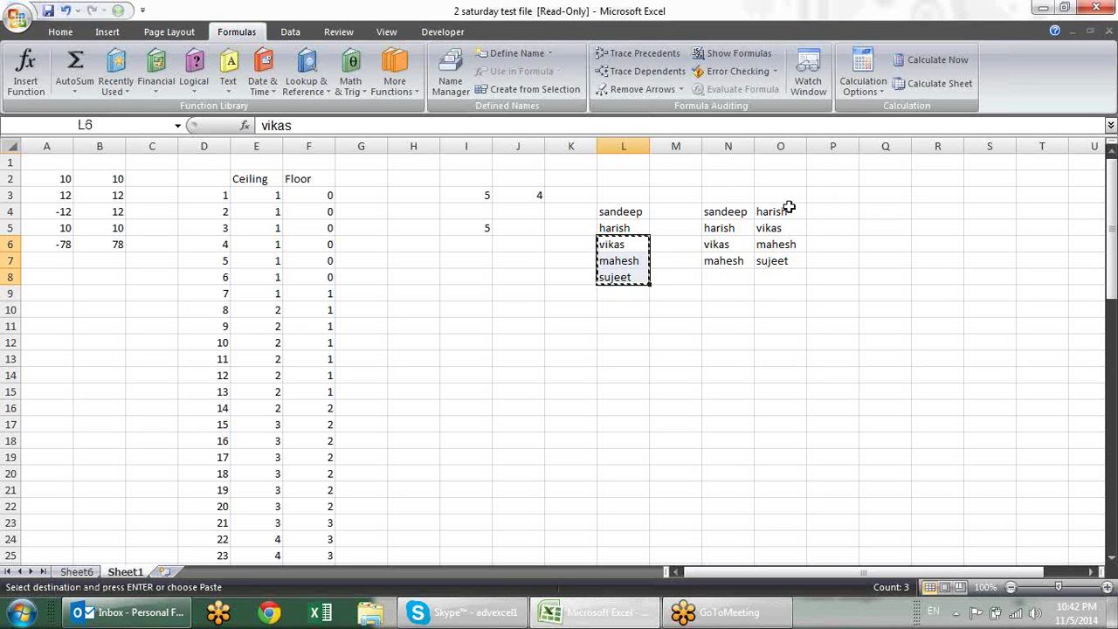
left_click(826, 213)
key("Return")
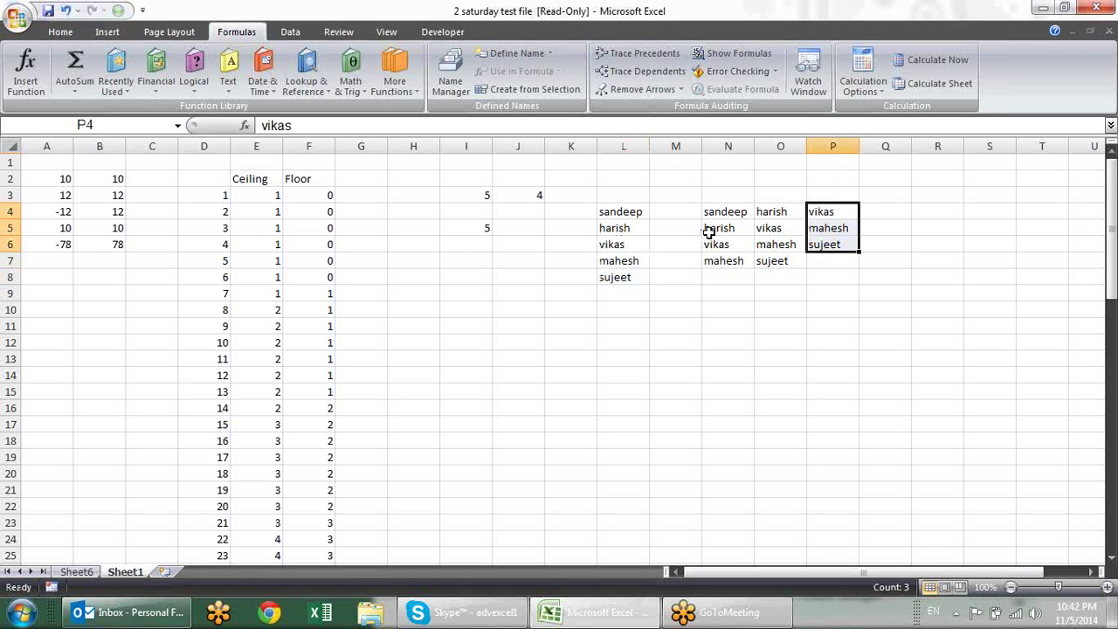
left_click(632, 210)
key("ctrl+c")
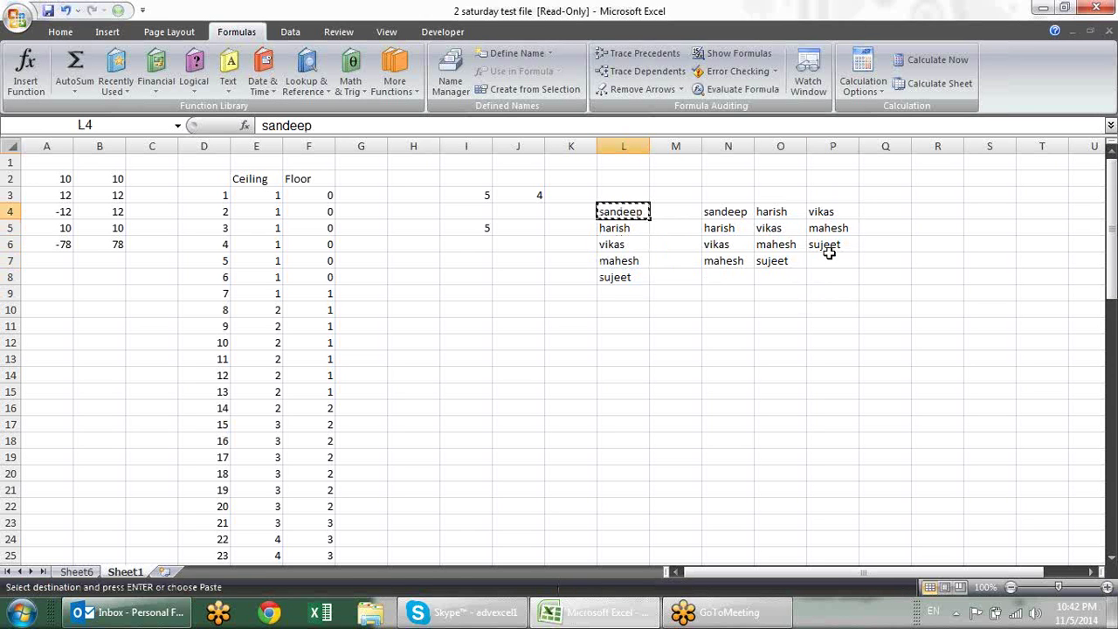
left_click(830, 256)
key("Return")
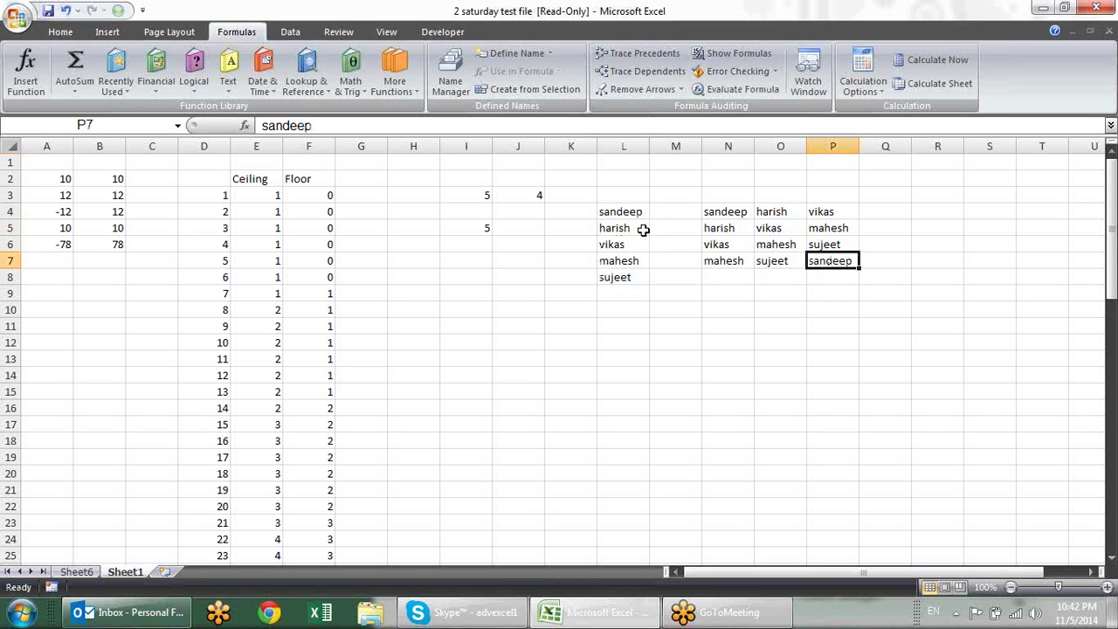
Fill column Q with L7:L8 in Q4:Q5 and L4:L5 in Q6:Q7
left_click_drag(634, 259, 638, 277)
key("ctrl+c")
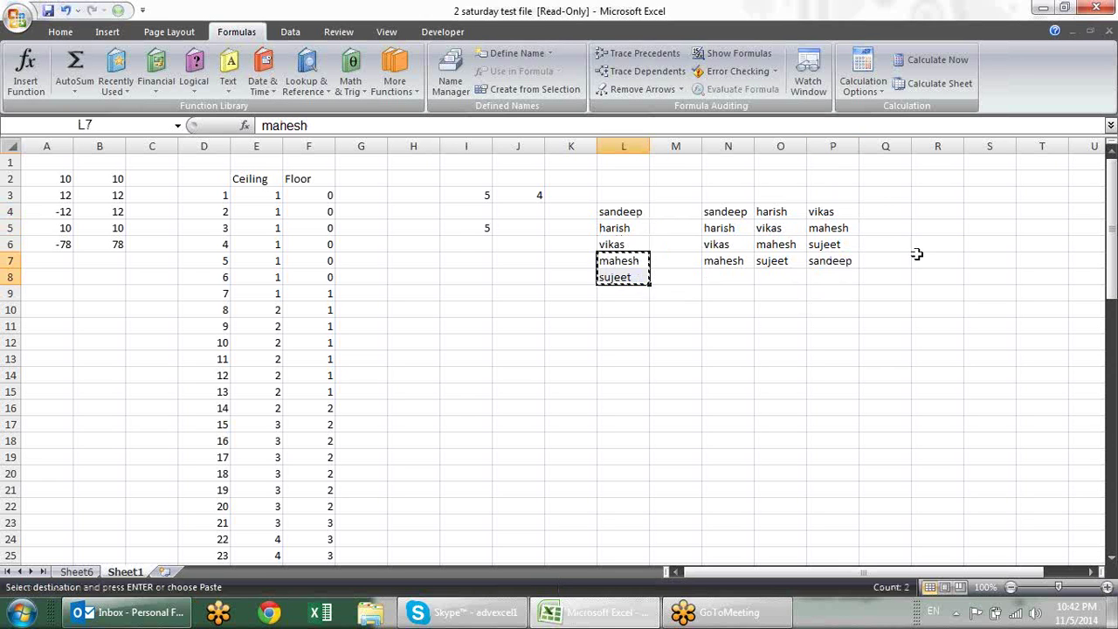
left_click(879, 211)
key("Return")
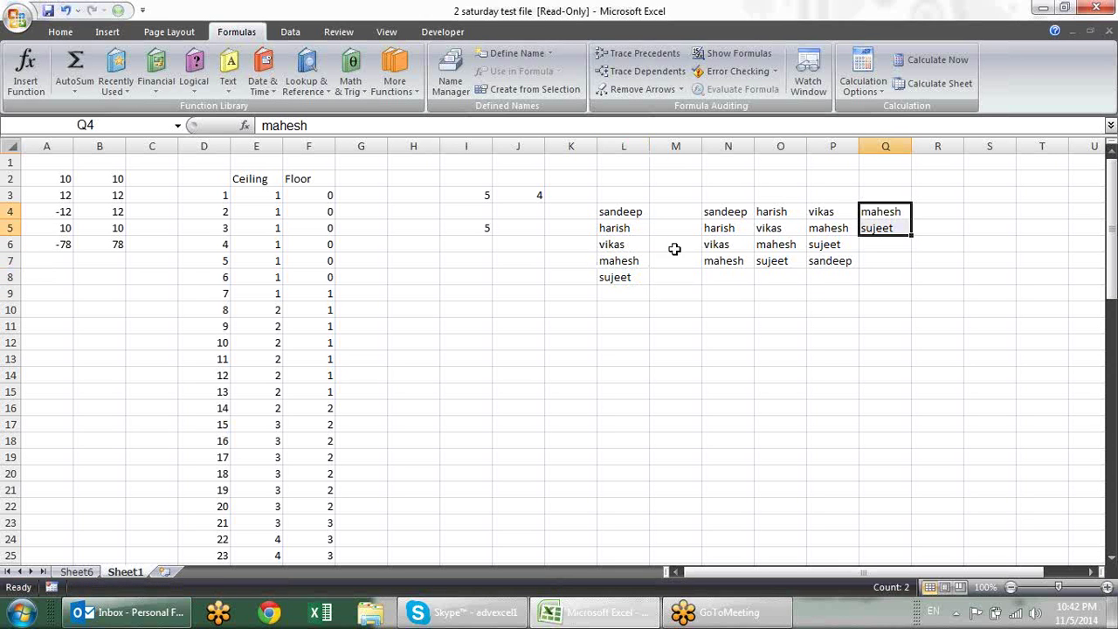
left_click(644, 211)
left_click_drag(644, 212, 644, 228)
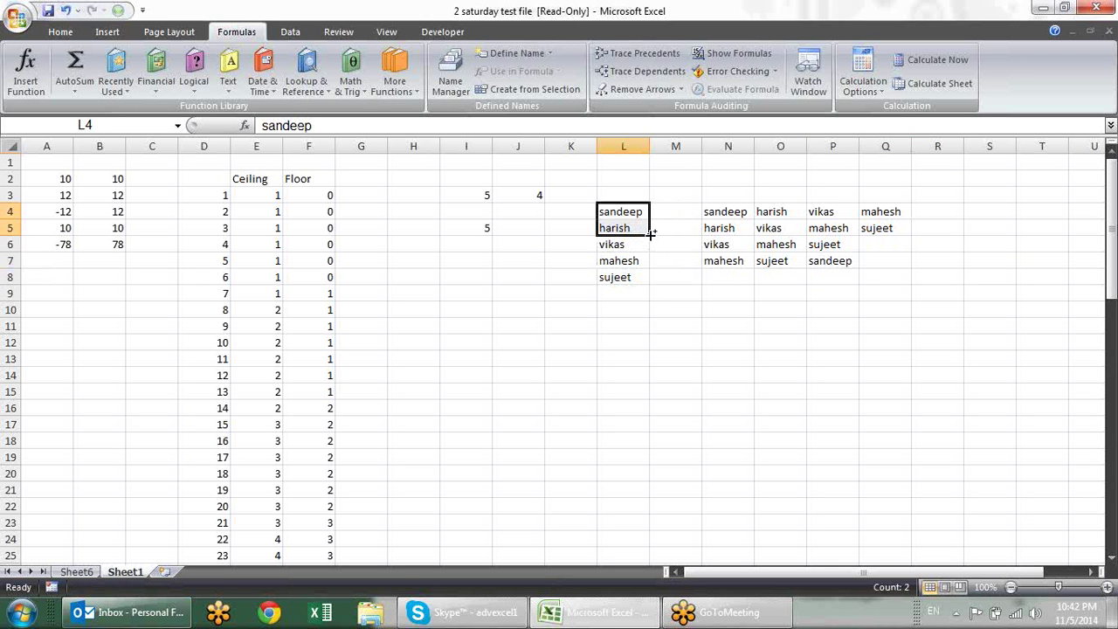
key("ctrl+c")
left_click(875, 244)
key("Return")
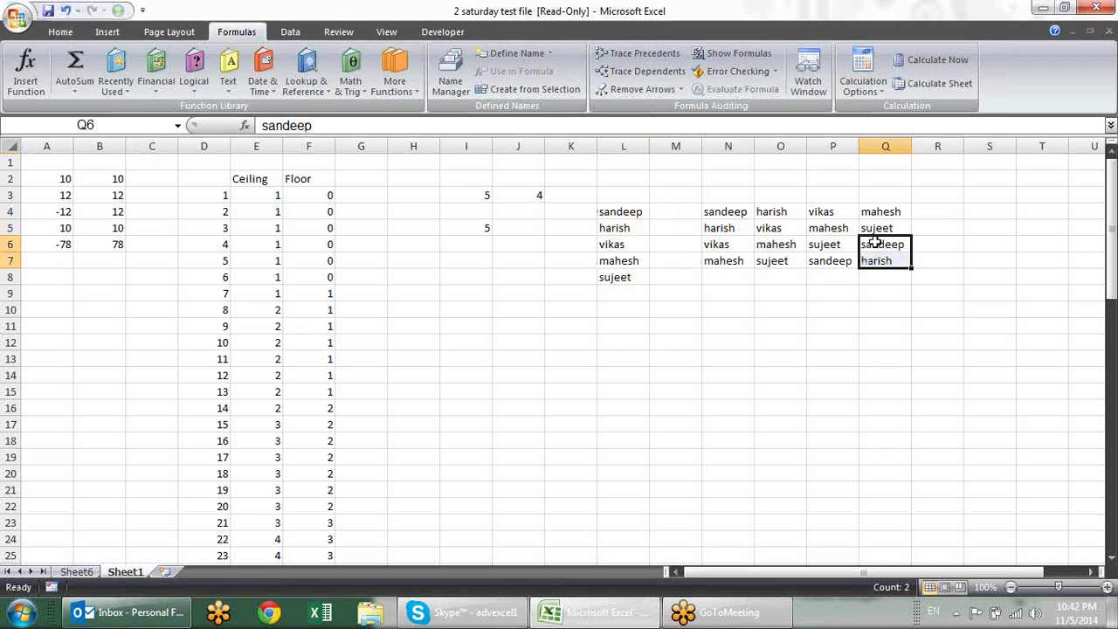
Fill column R with L8 in R4 and L4:L6 in R5:R7
left_click(625, 276)
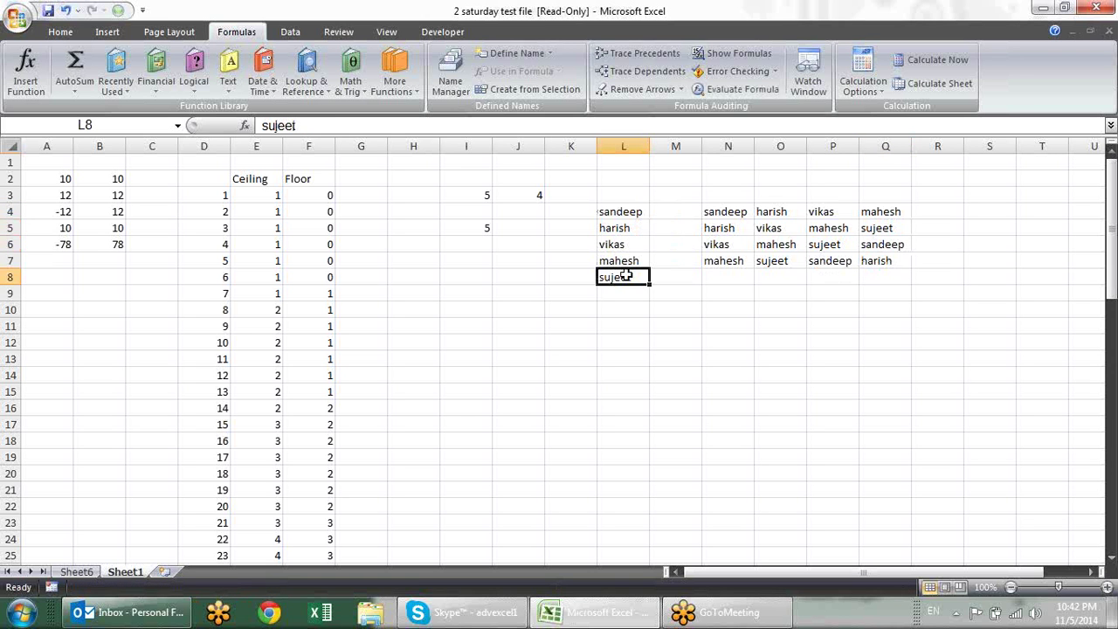
key("ctrl+c")
left_click(936, 214)
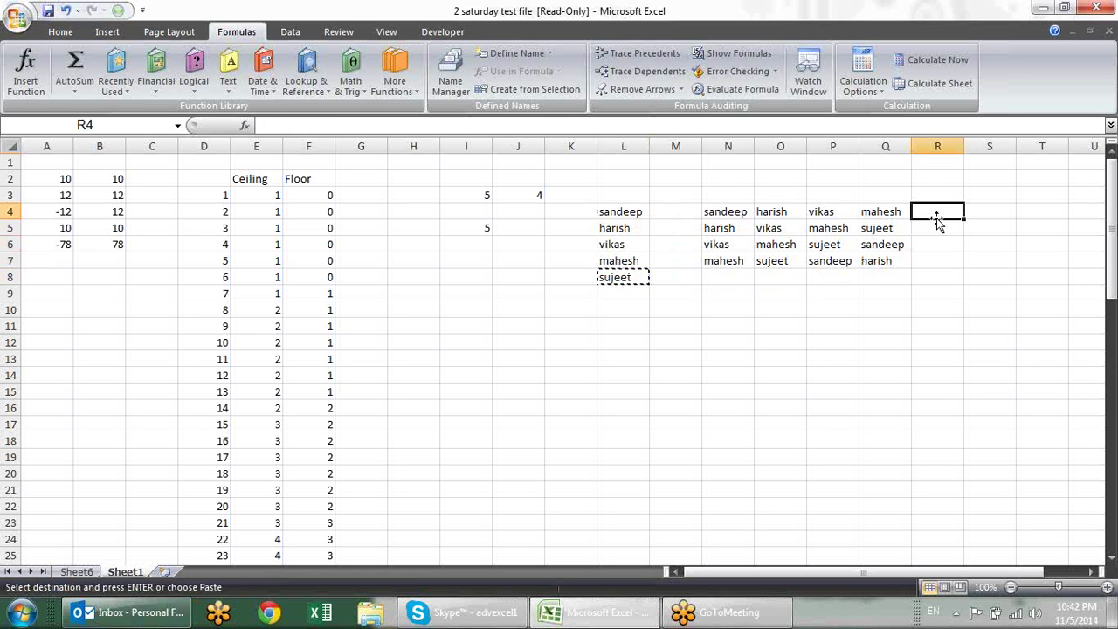
key("Return")
left_click_drag(642, 211, 637, 247)
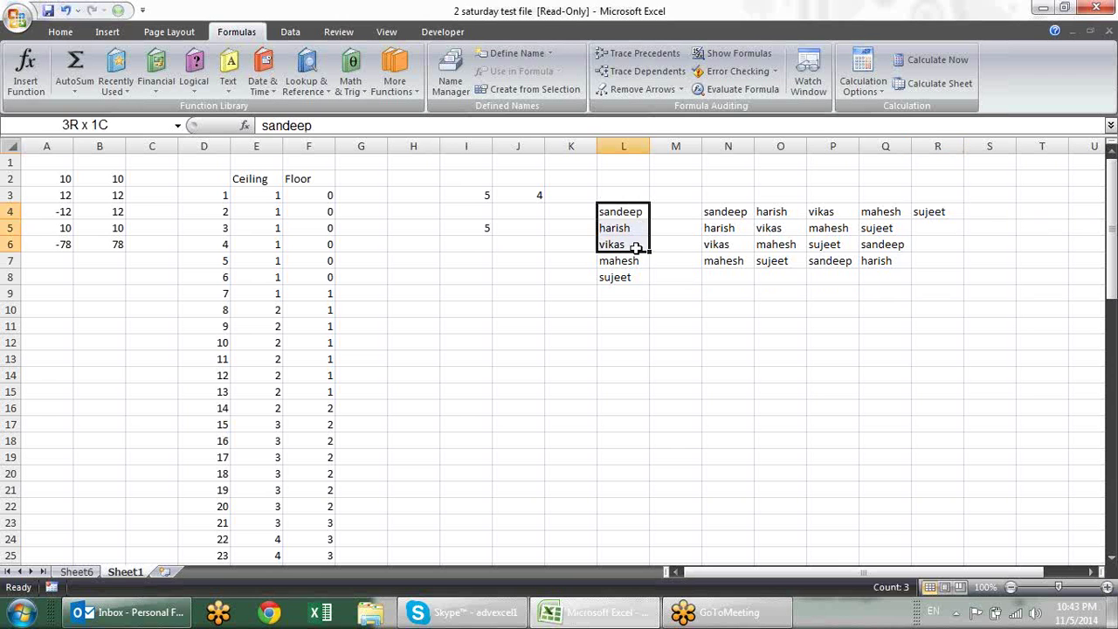
key("ctrl+c")
left_click(950, 225)
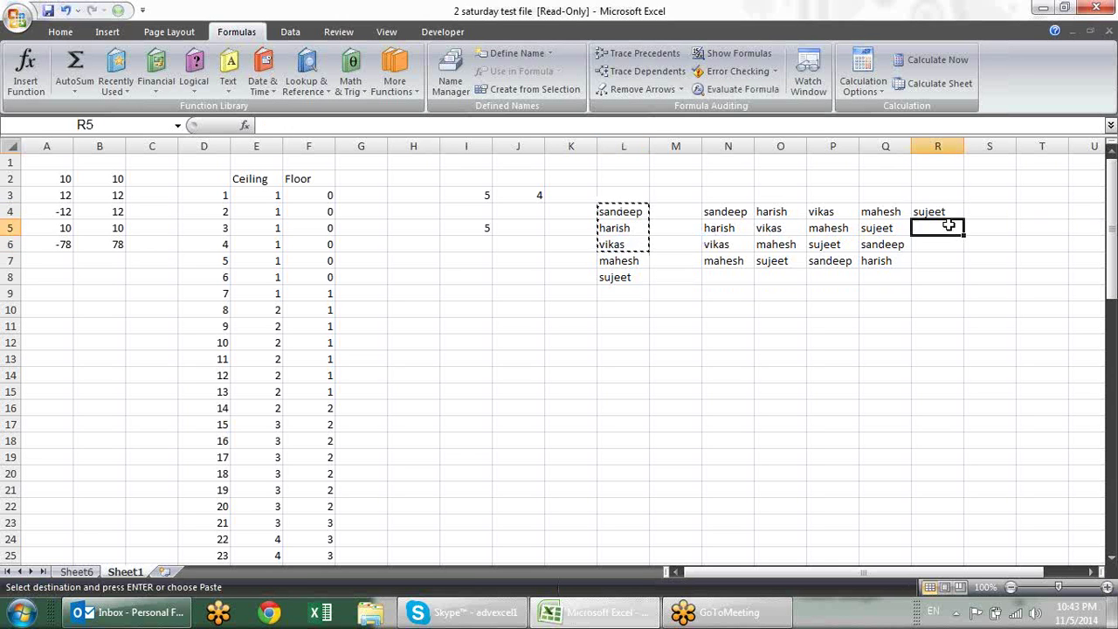
key("shift+Down")
key("shift+Down")
key("Return")
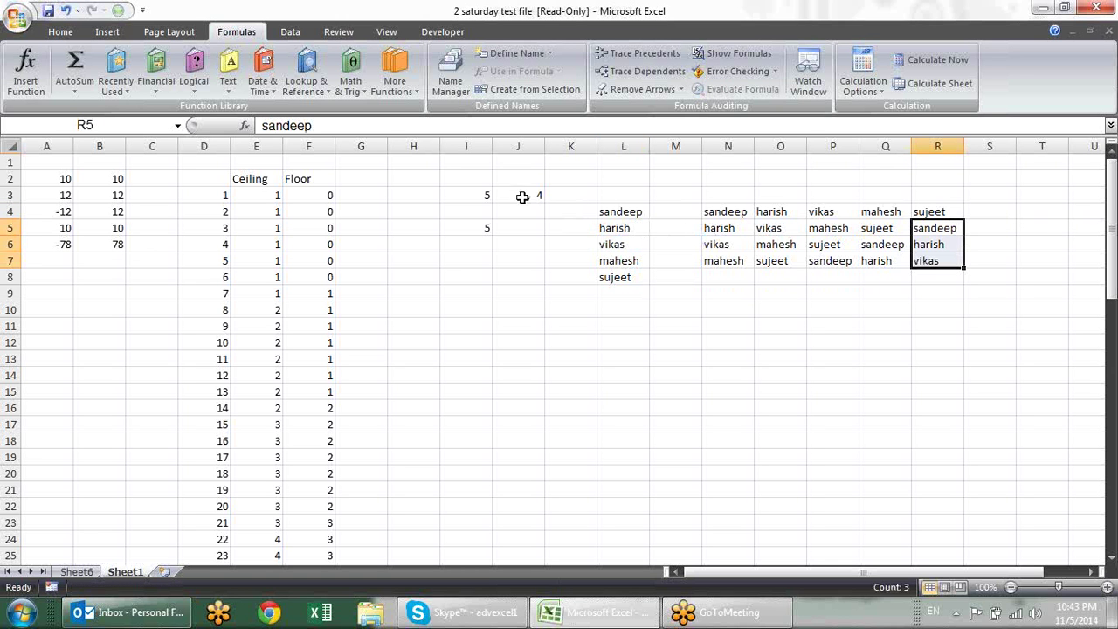
left_click(683, 344)
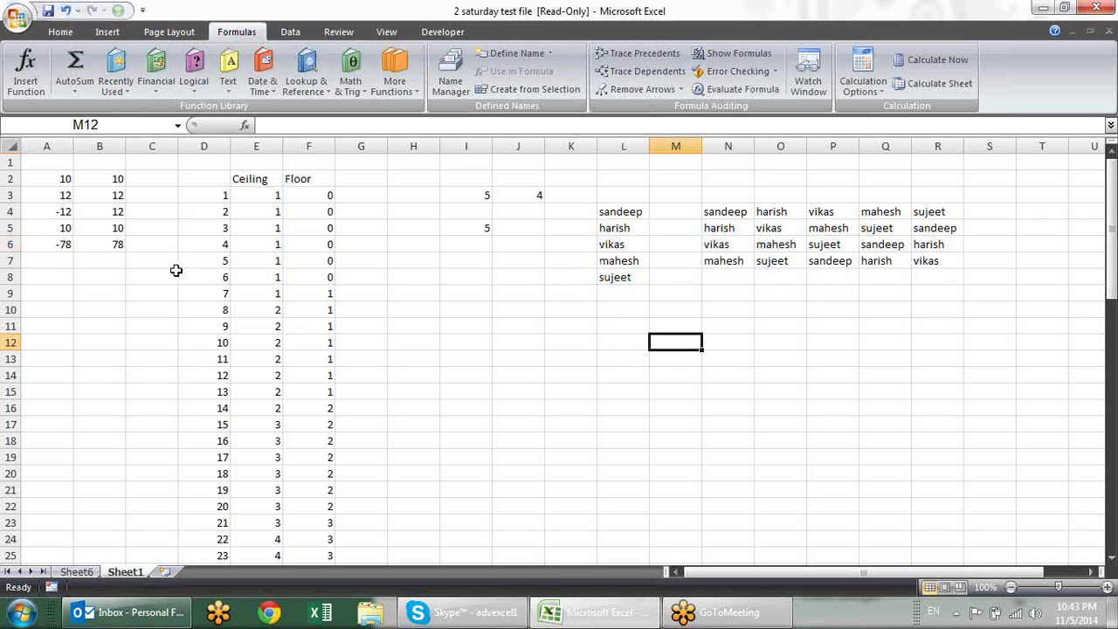
Set J3 to 2 and confirm =COMBIN(I3,J3) in I5 returns 10
left_click(527, 201)
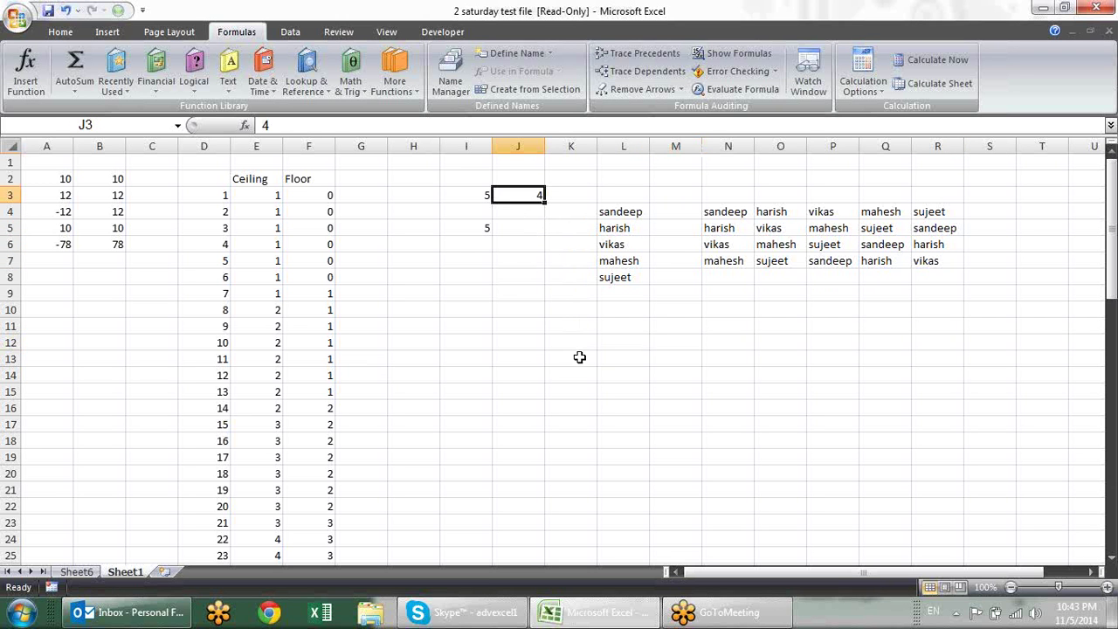
left_click(489, 193)
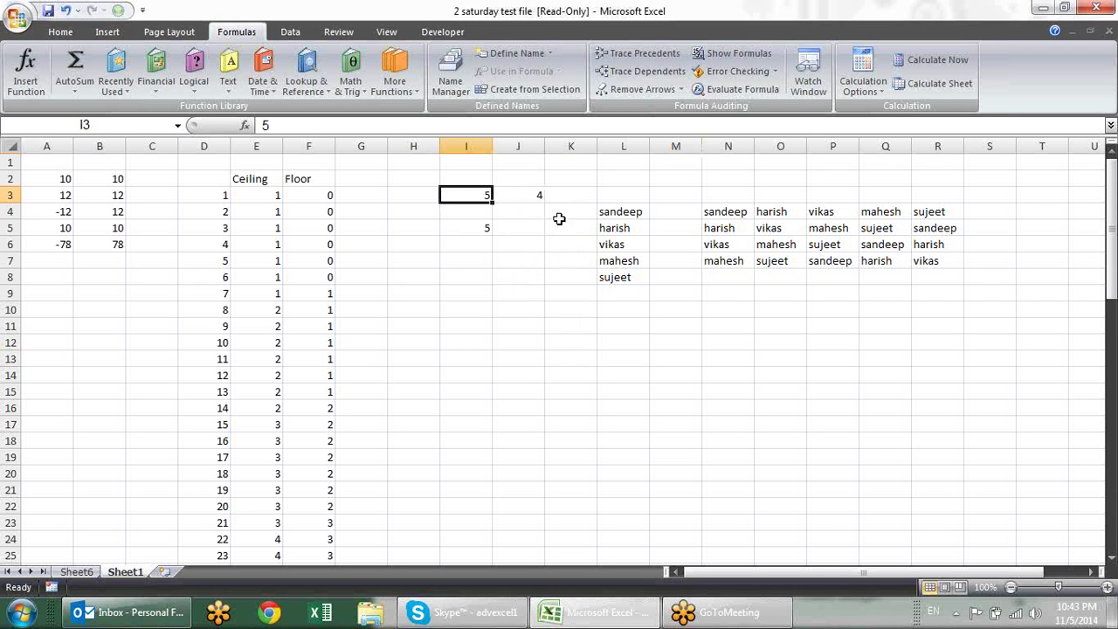
left_click(534, 199)
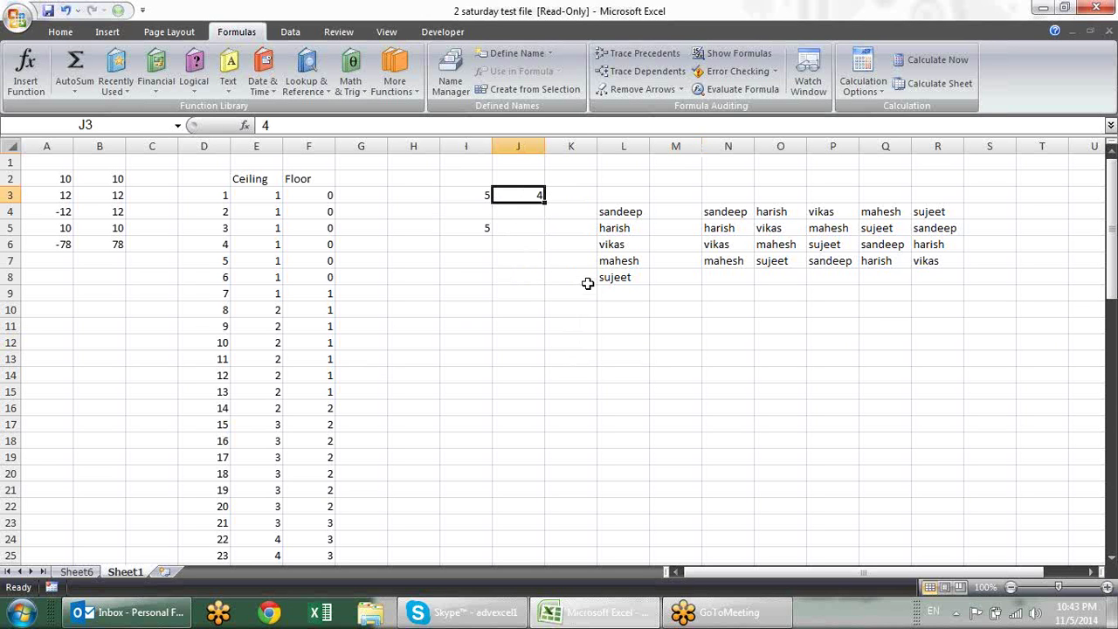
type("2")
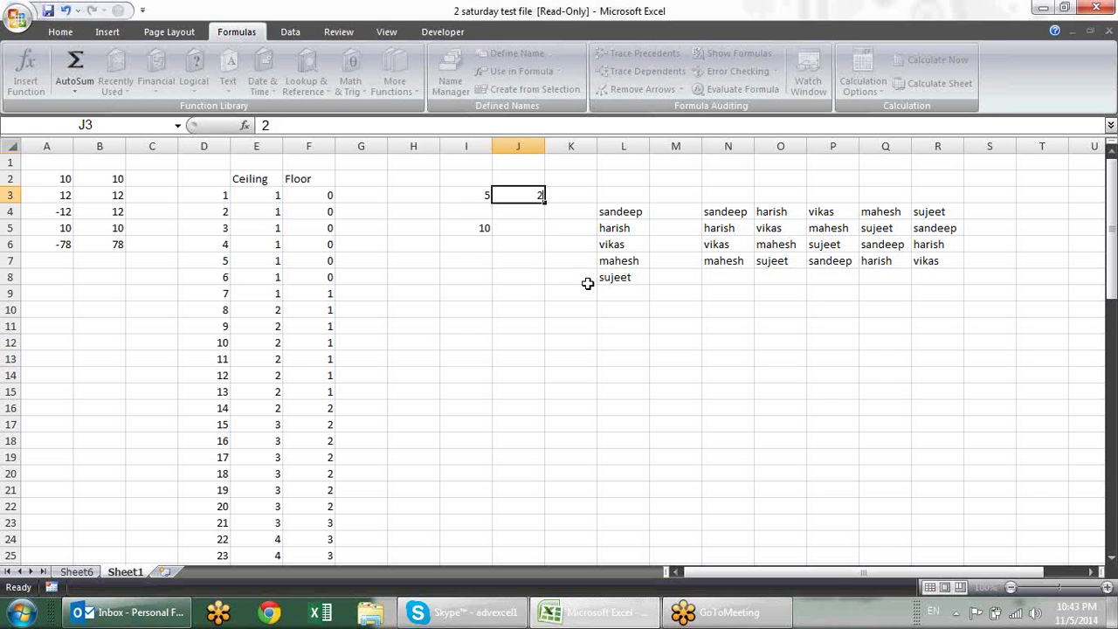
key("Return")
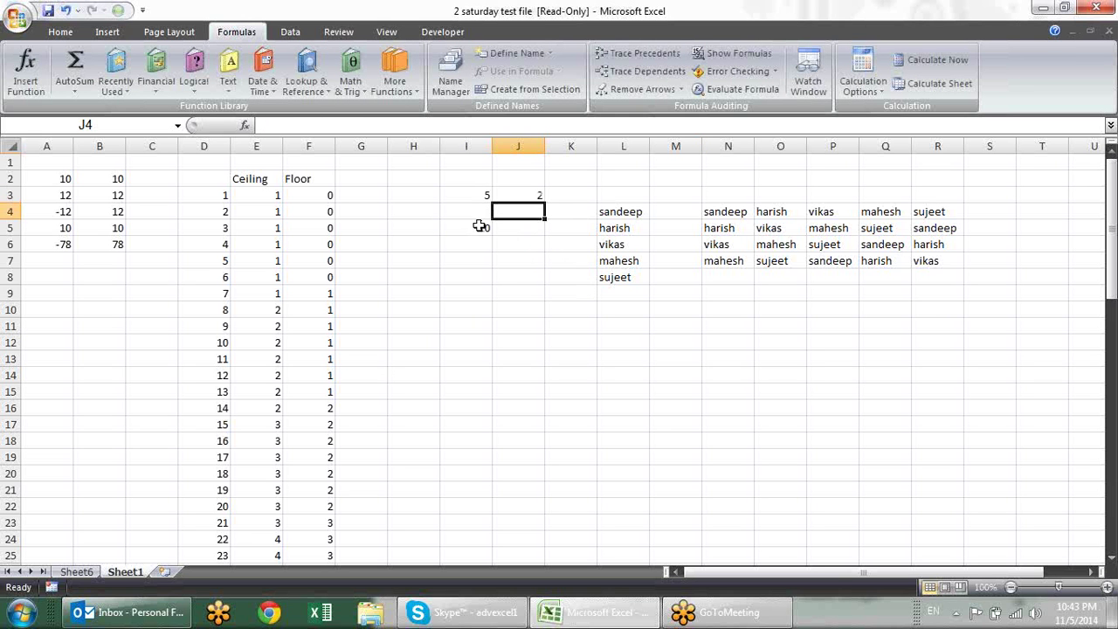
left_click(479, 226)
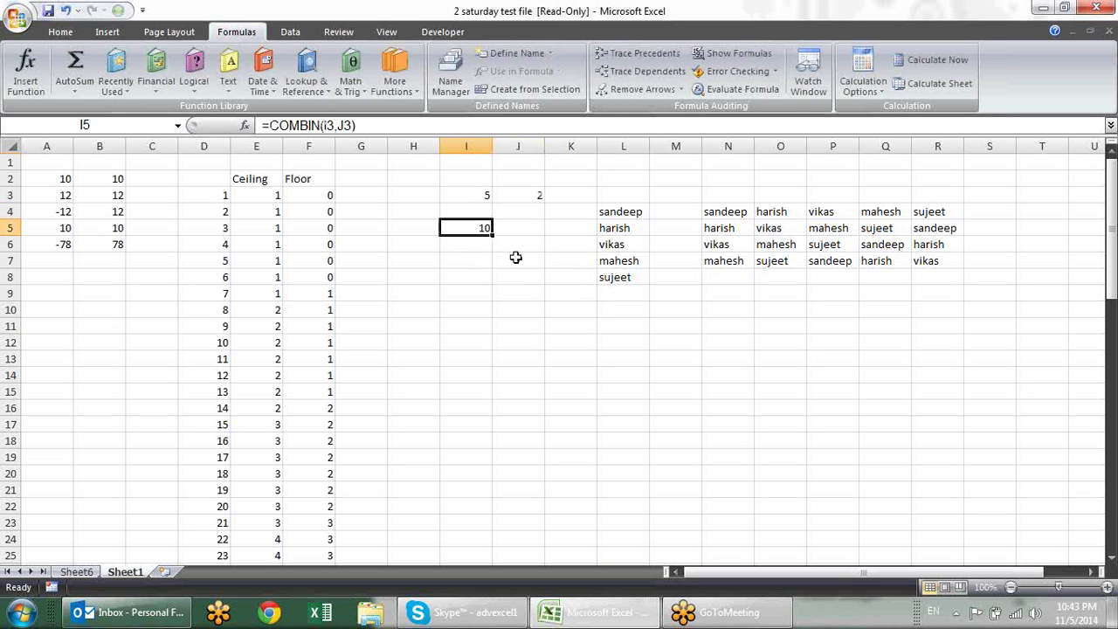
left_click(466, 275)
left_click(465, 304)
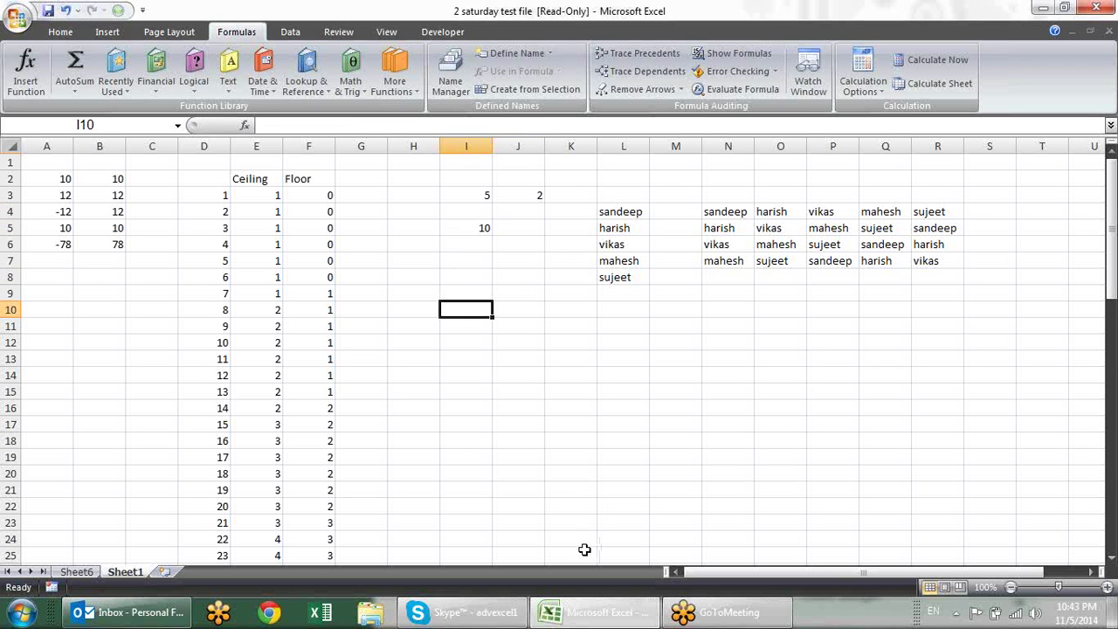
Insert blank columns at column I to push the combinations example to the right
left_click(262, 83)
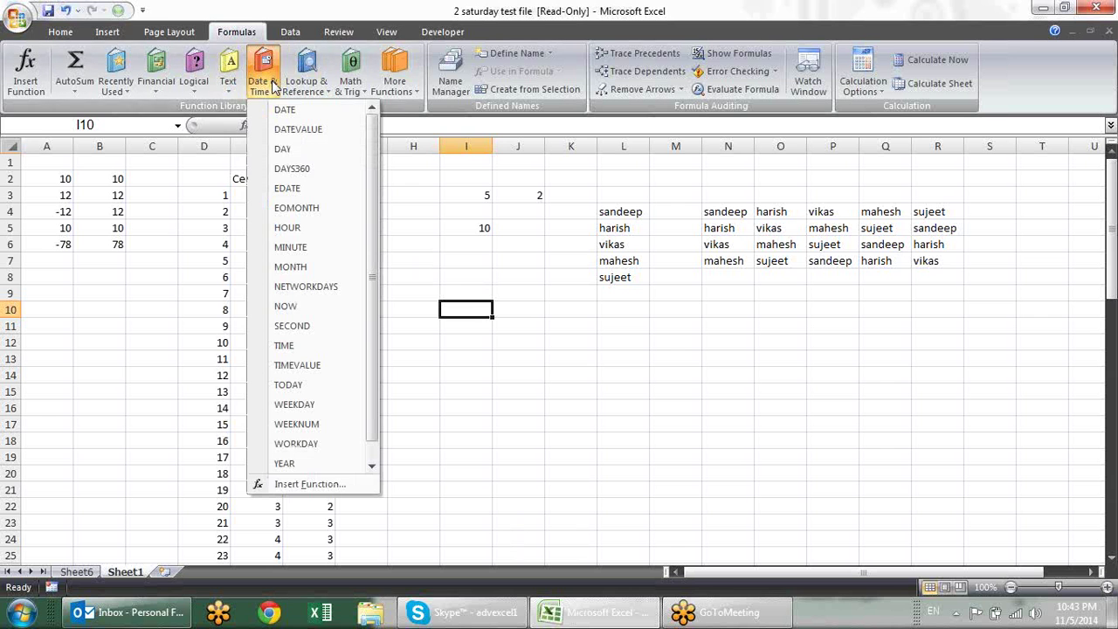
left_click(767, 353)
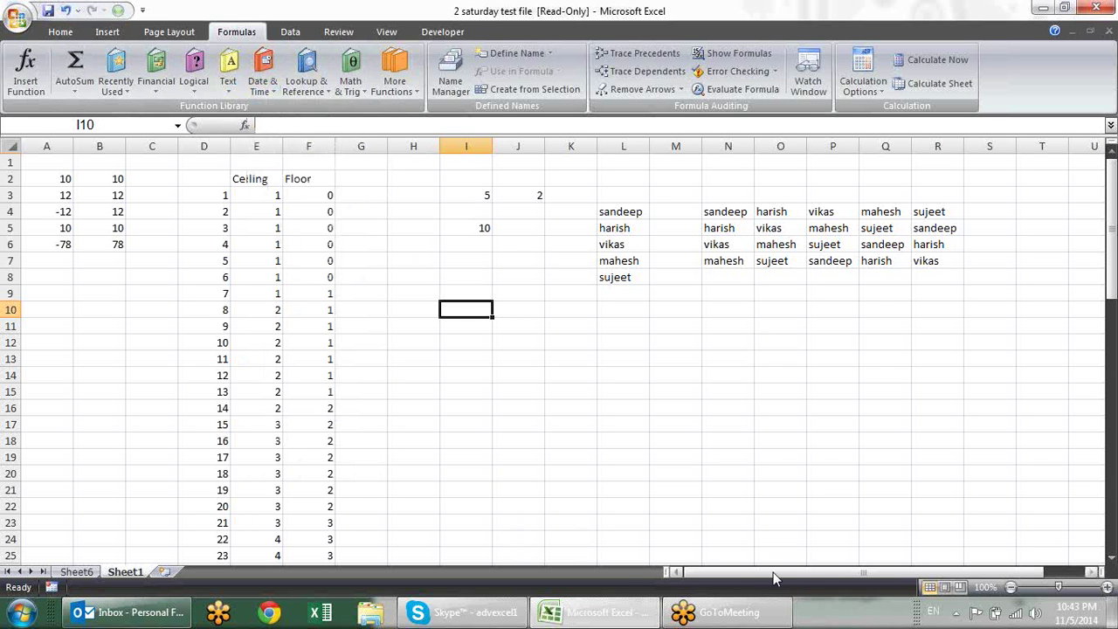
left_click(483, 146)
right_click(483, 147)
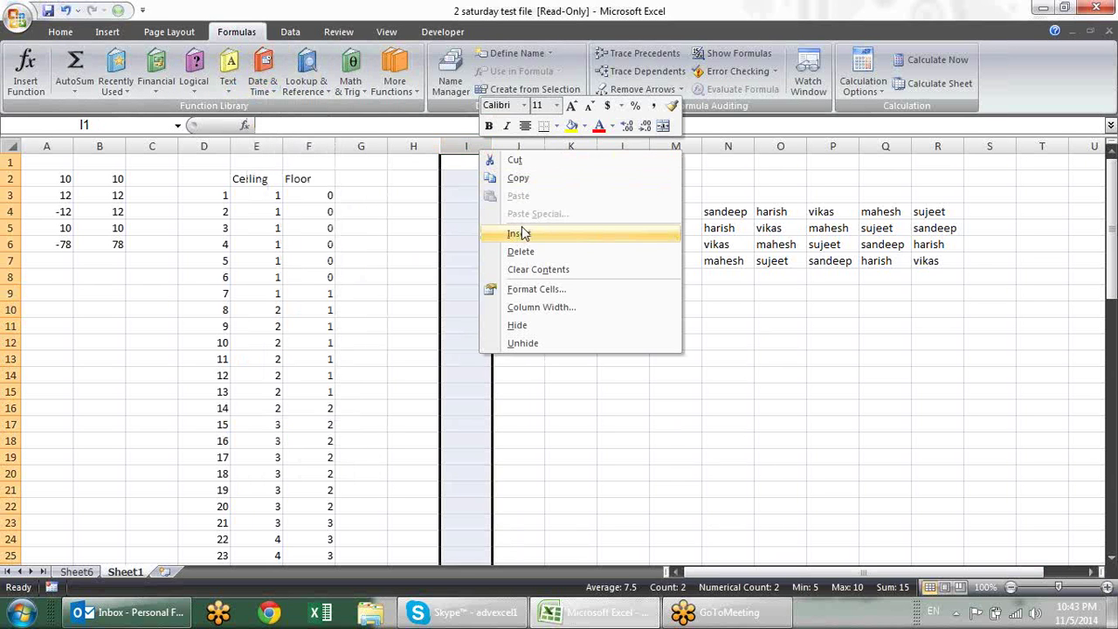
left_click(528, 230)
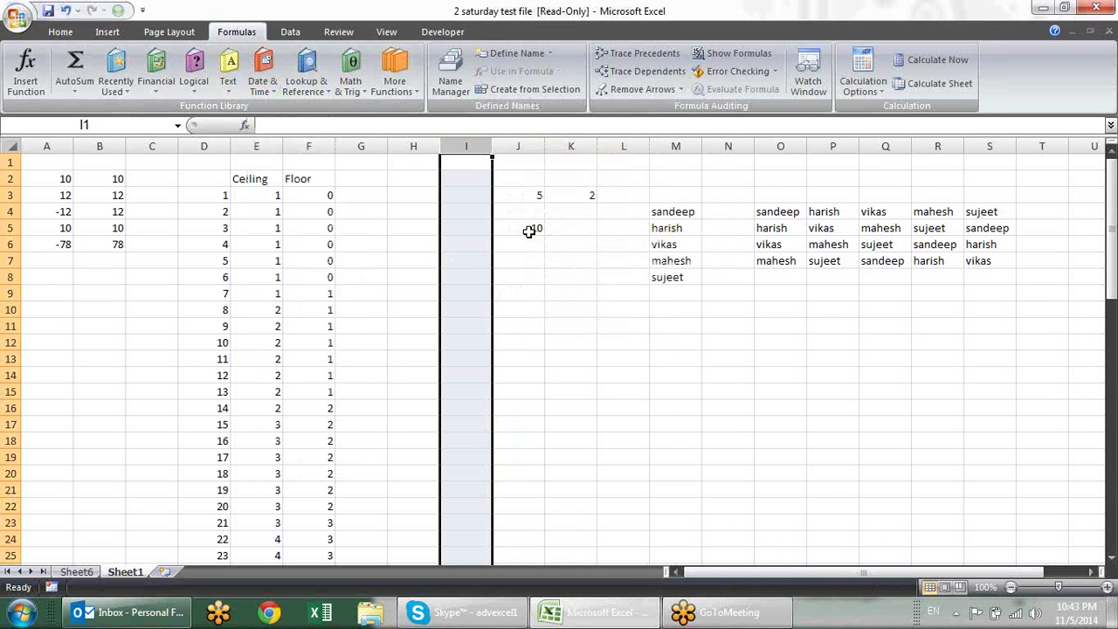
key("F4")
key("F4")
key("F4")
key("F4")
Add the headings Even in G2 and Odd in H2
left_click(374, 194)
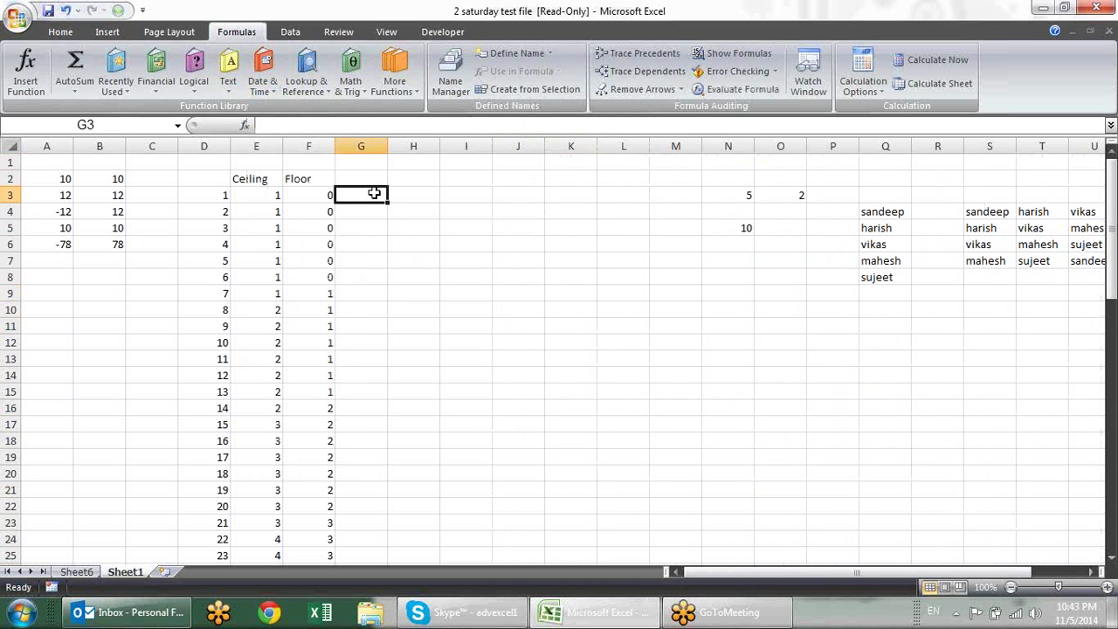
key("Up")
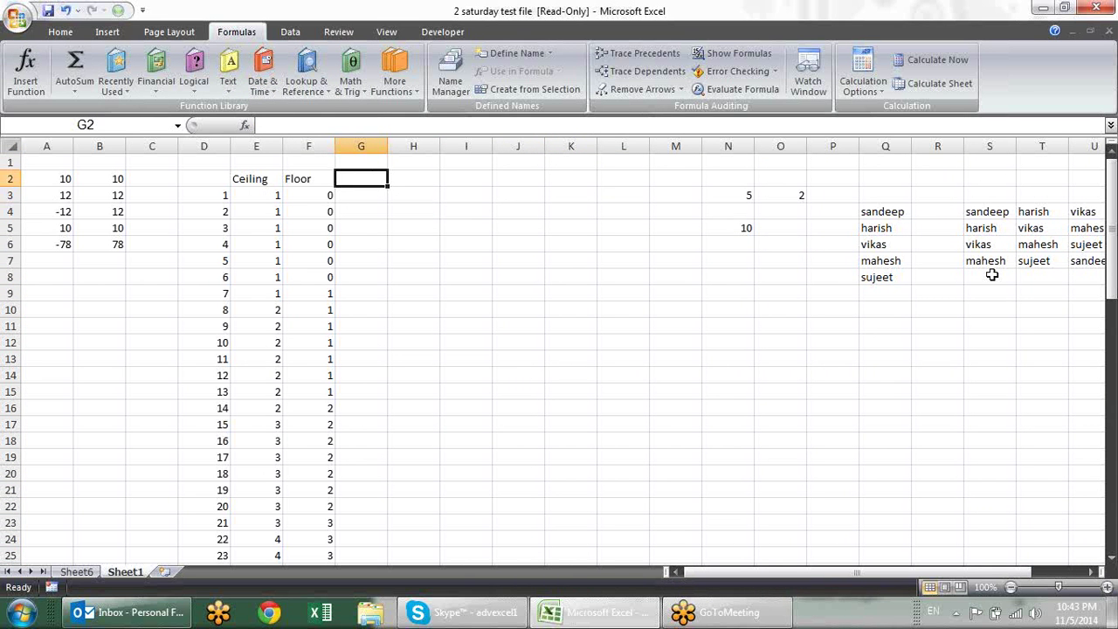
type("Evee")
key("BackSpace")
type("n")
key("Tab")
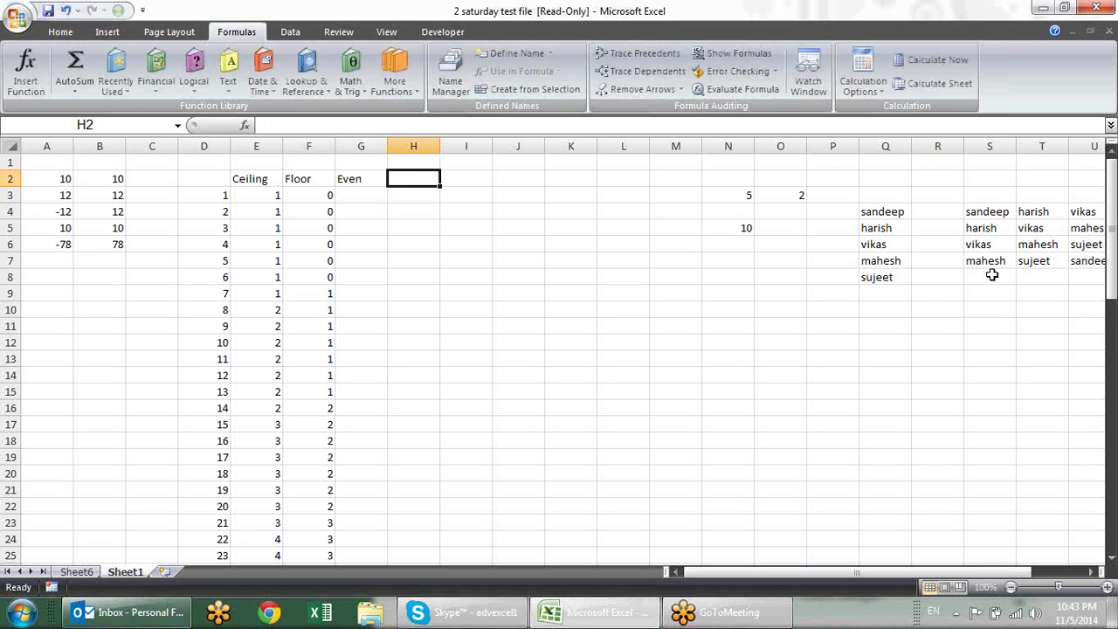
type("Odd")
key("Return")
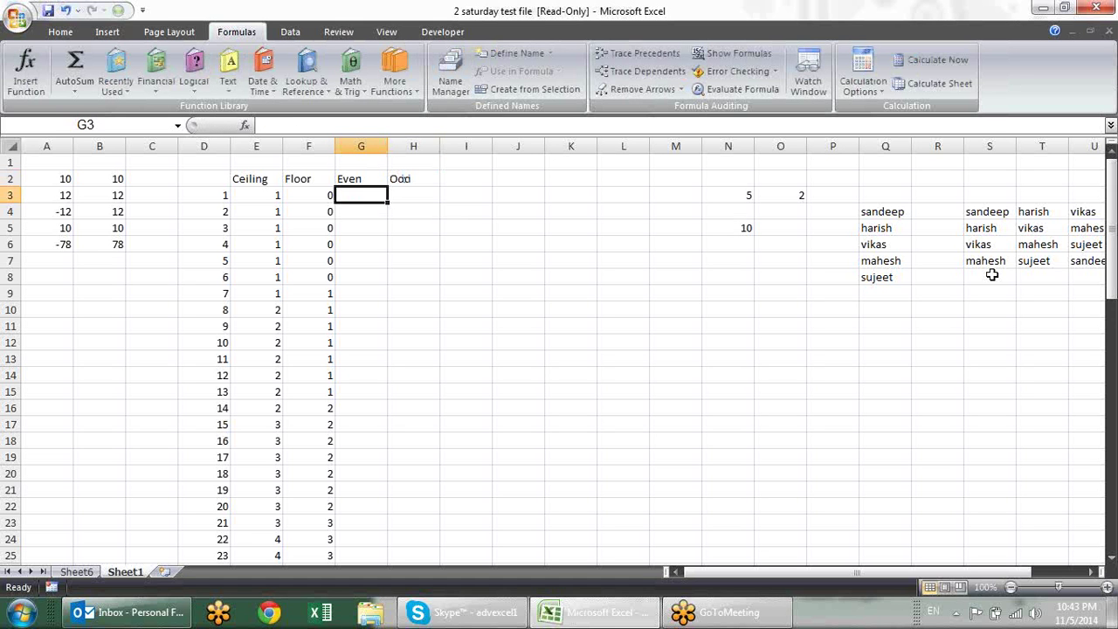
Enter =EVEN(D3) in G3
type("=eve")
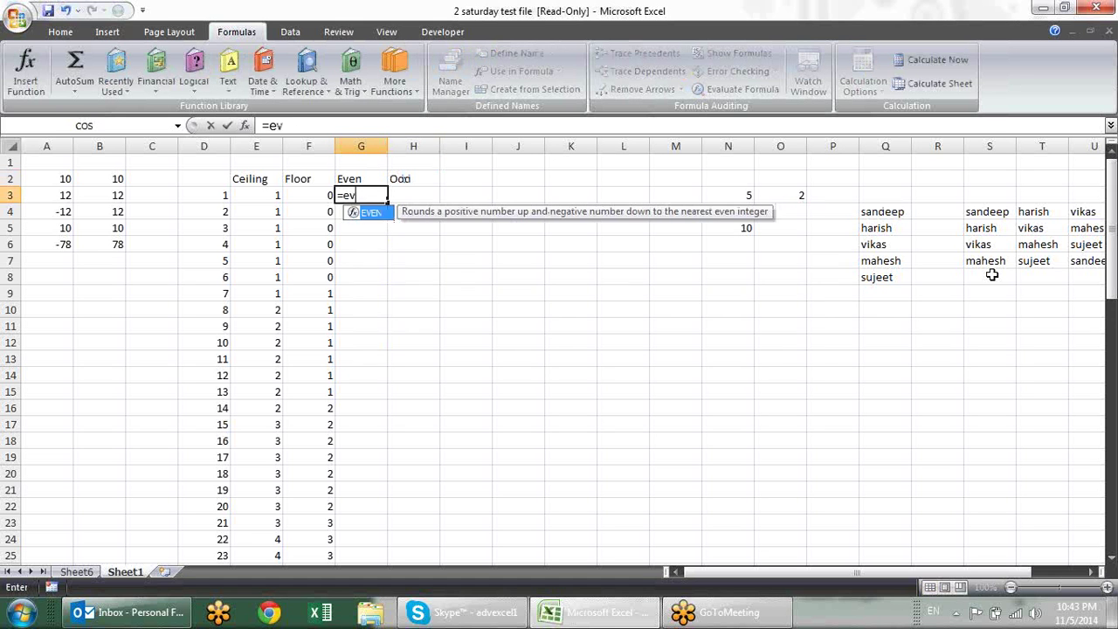
type("n")
key("Tab")
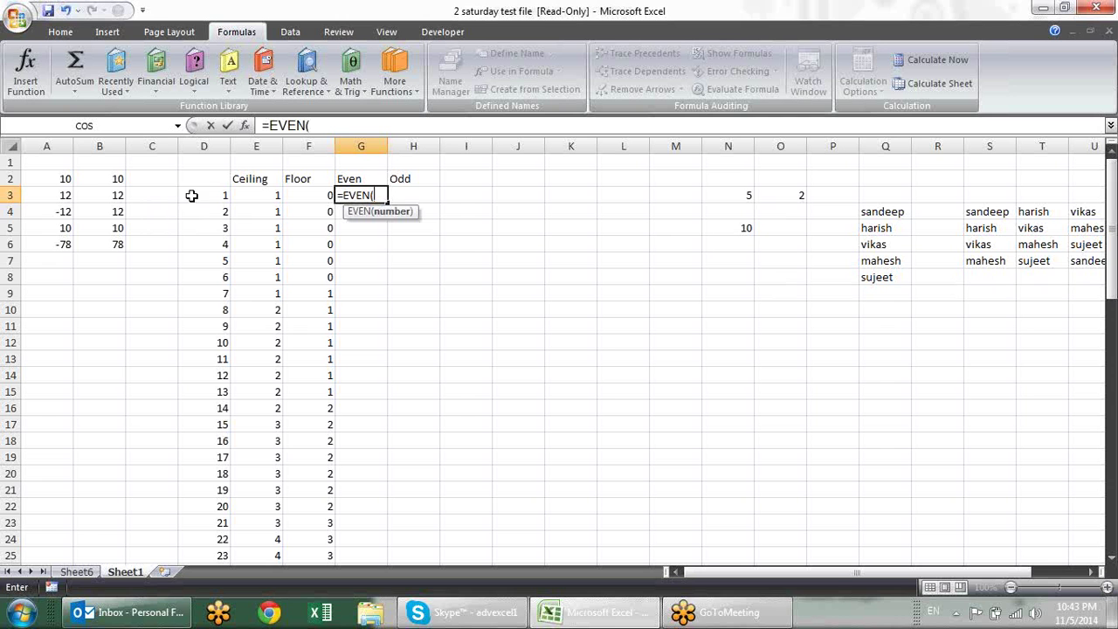
left_click(217, 188)
type(")")
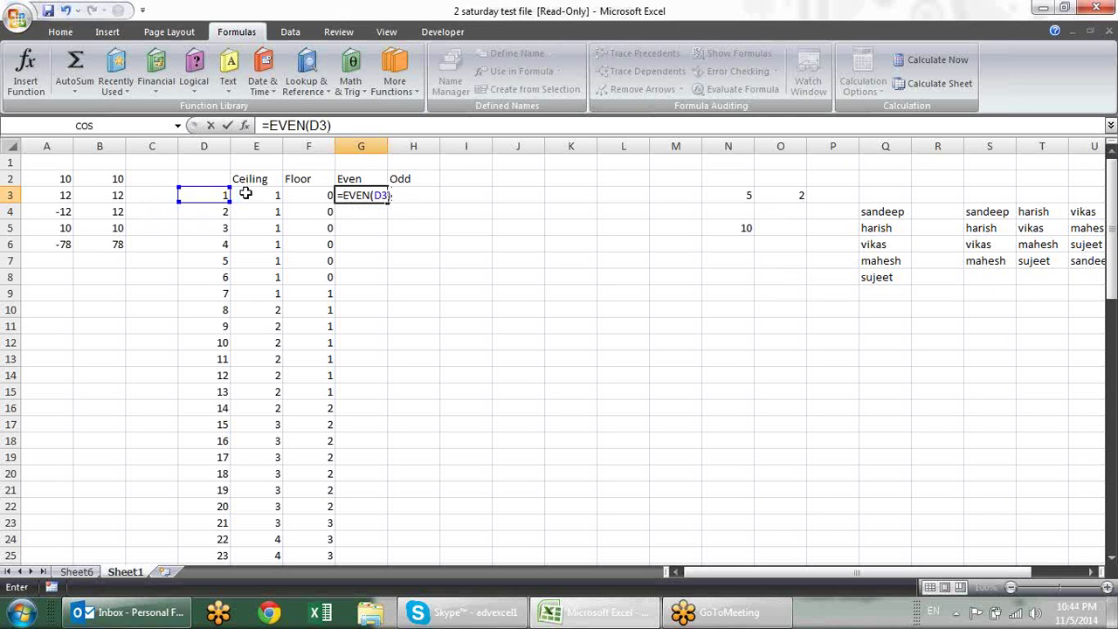
key("Return")
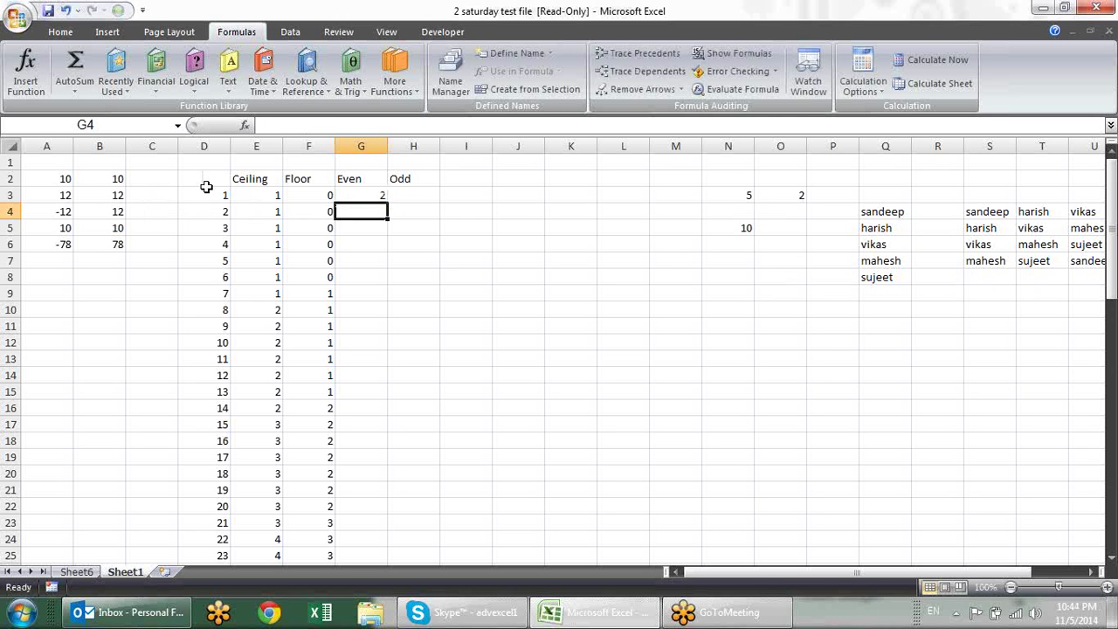
left_click_drag(217, 195, 214, 278)
Fill the EVEN formula down column G and spot-check several results
left_click(364, 194)
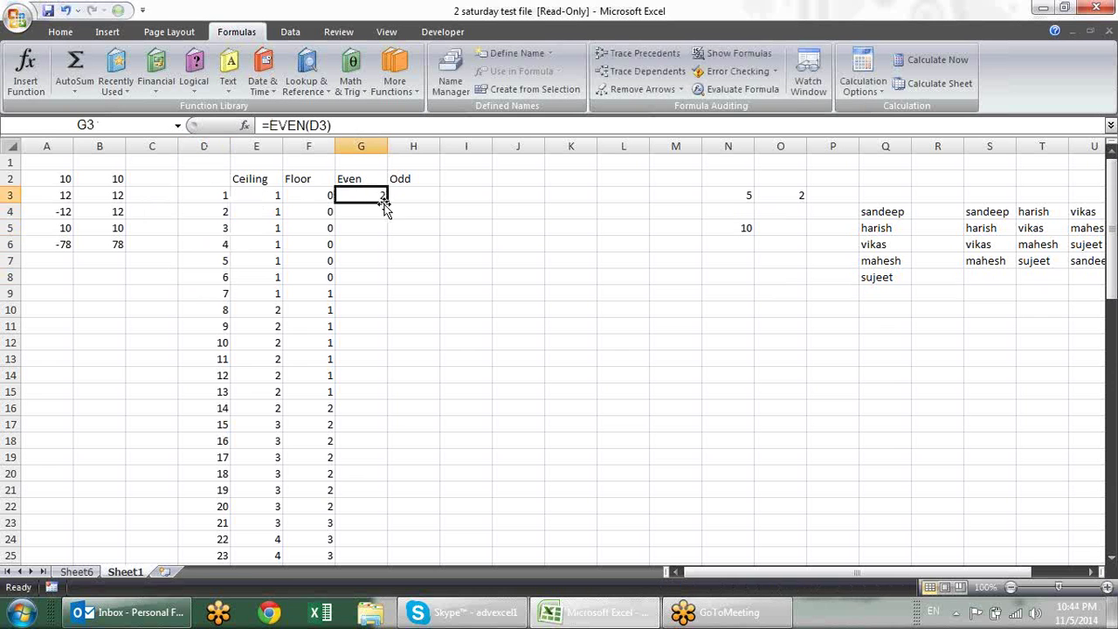
left_click_drag(387, 203, 387, 554)
left_click(376, 197)
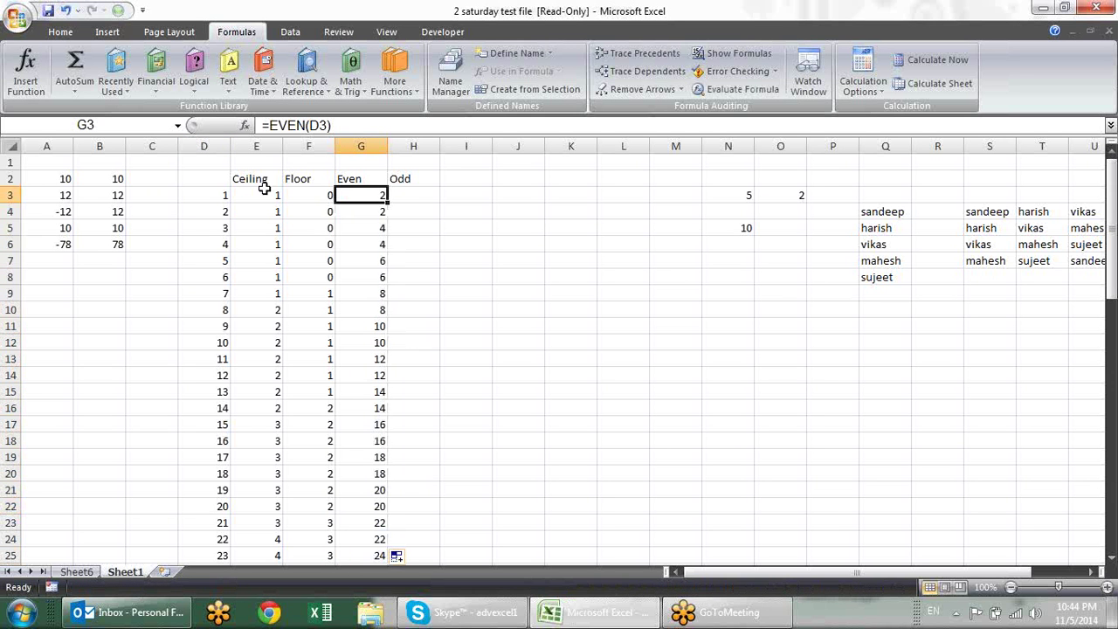
left_click(375, 227)
left_click(374, 277)
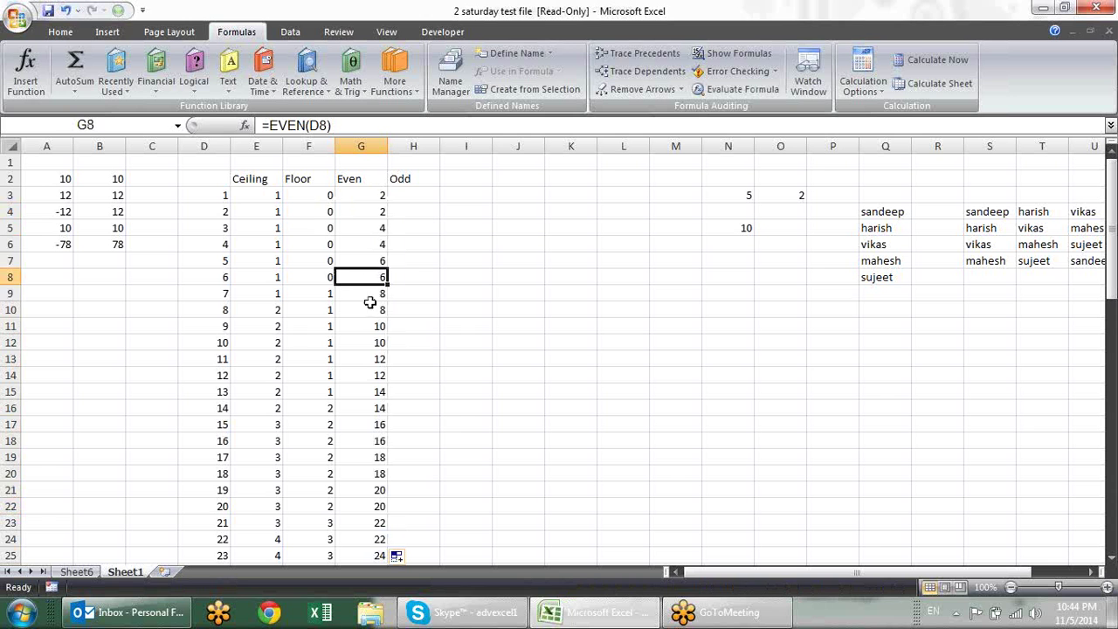
left_click(374, 295)
left_click(379, 342)
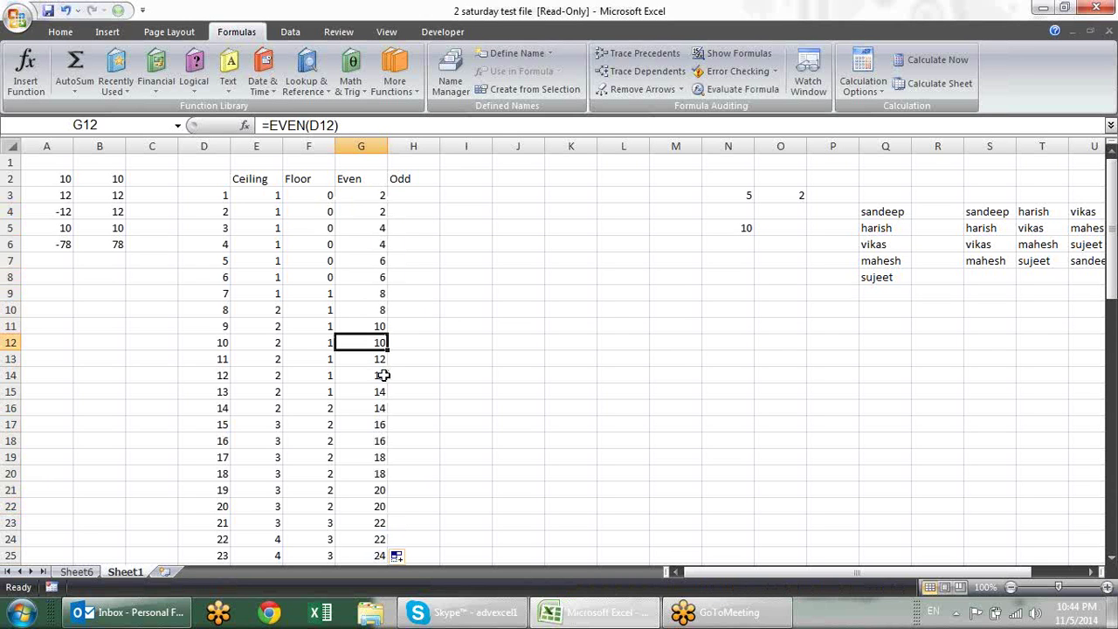
left_click(467, 272)
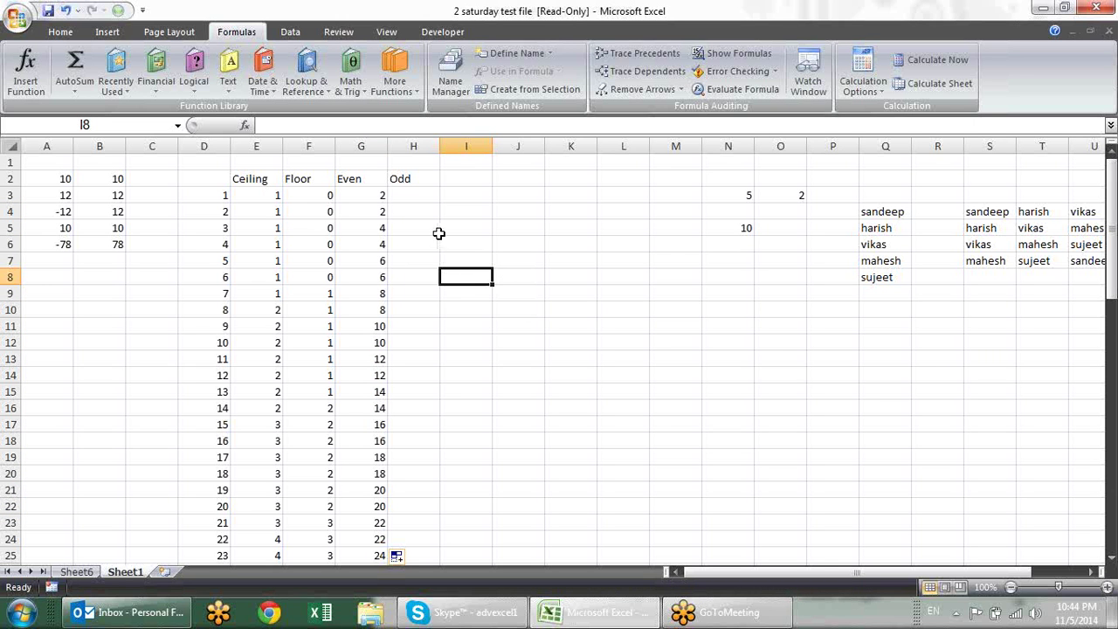
left_click(367, 211)
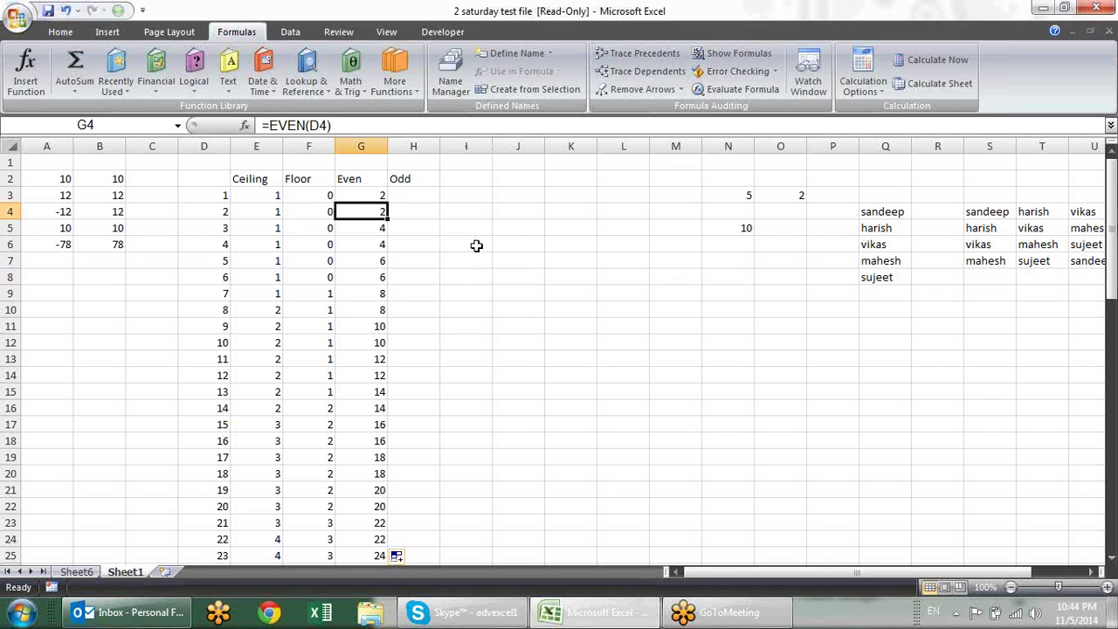
Enter =ODD(D3) in H3 and fill it down the Odd column
left_click(430, 197)
type("=ODD(")
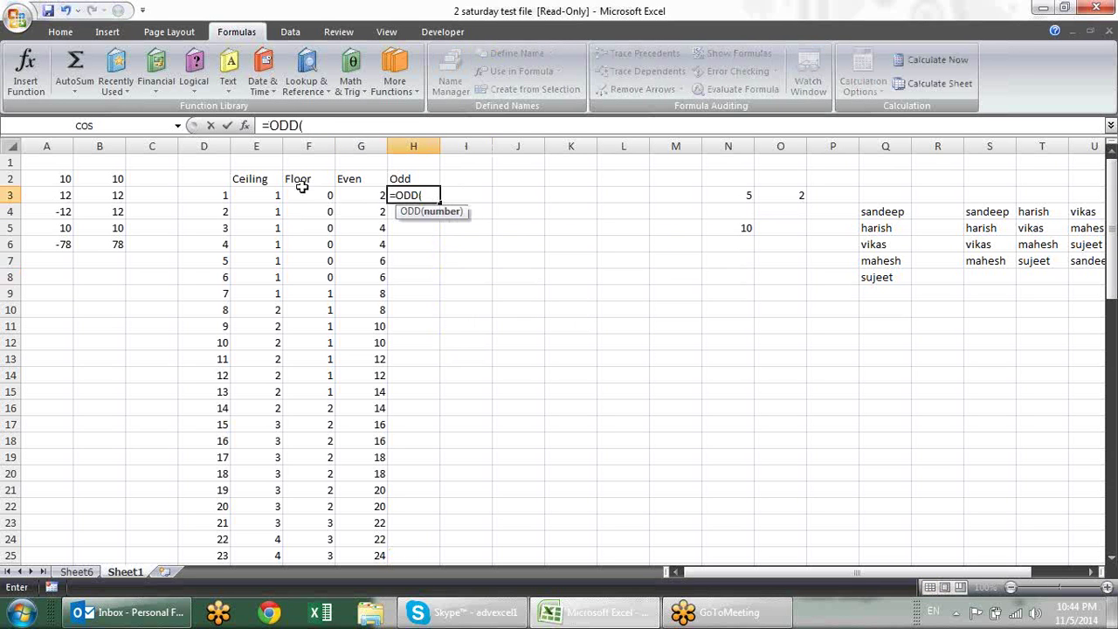
left_click(223, 196)
key("Return")
left_click(420, 196)
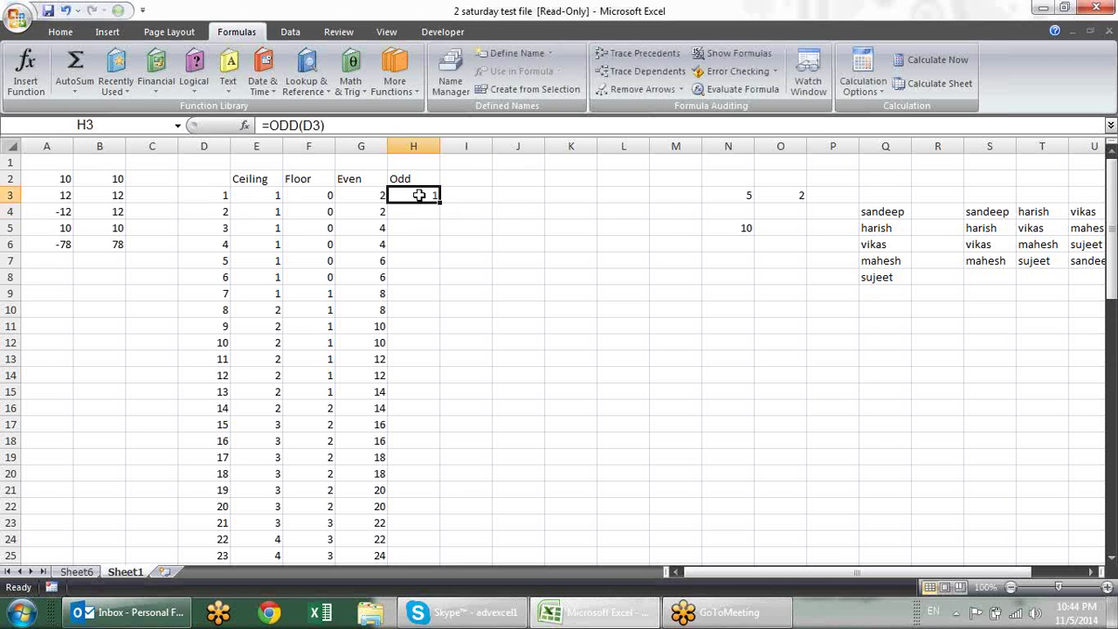
double_click(441, 201)
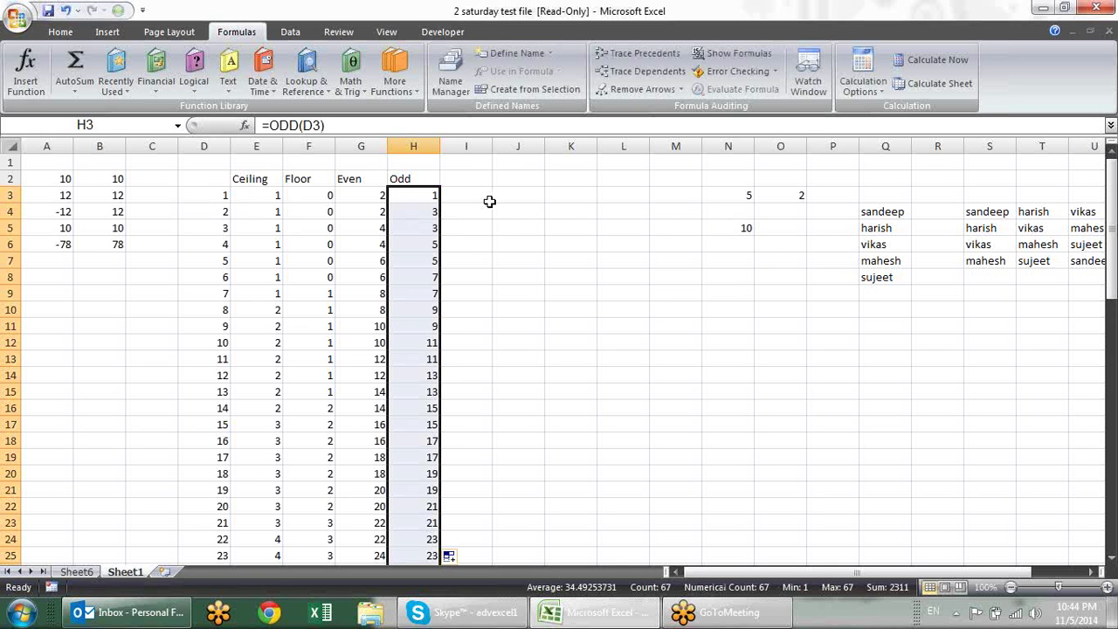
left_click(490, 201)
left_click(535, 227)
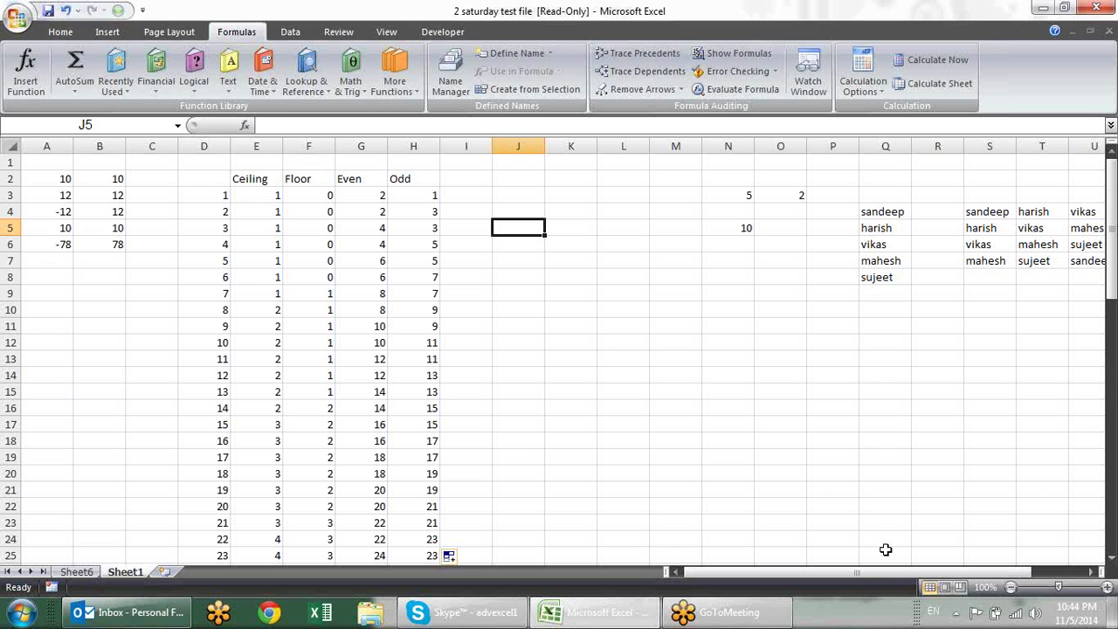
Enter 5 in J5 and =FACT(J5) in J6 to get 120
type("5")
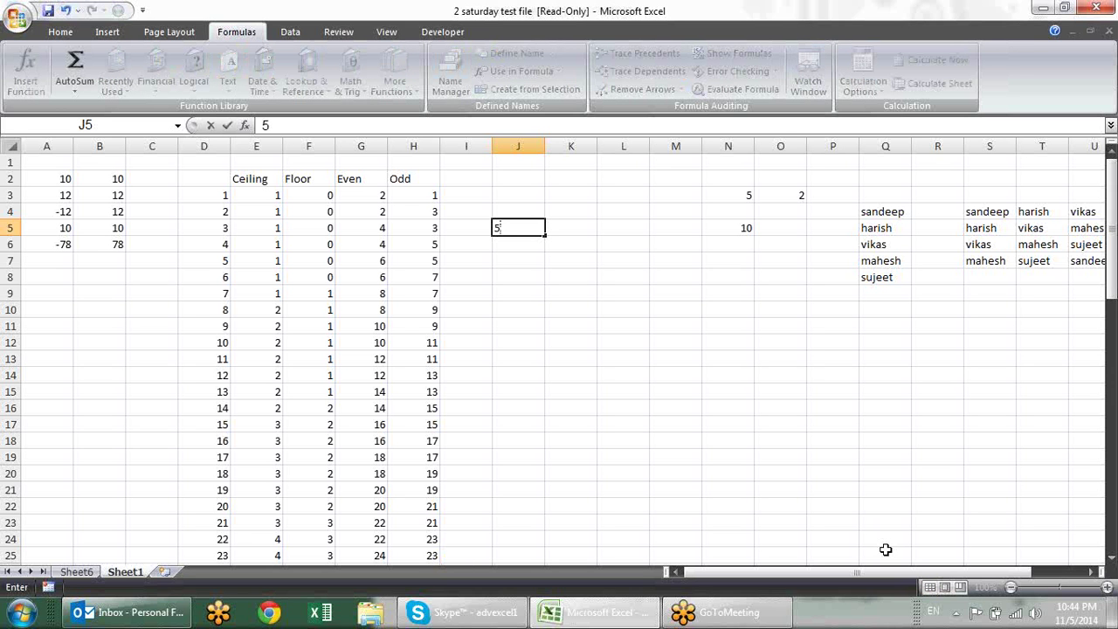
key("Return")
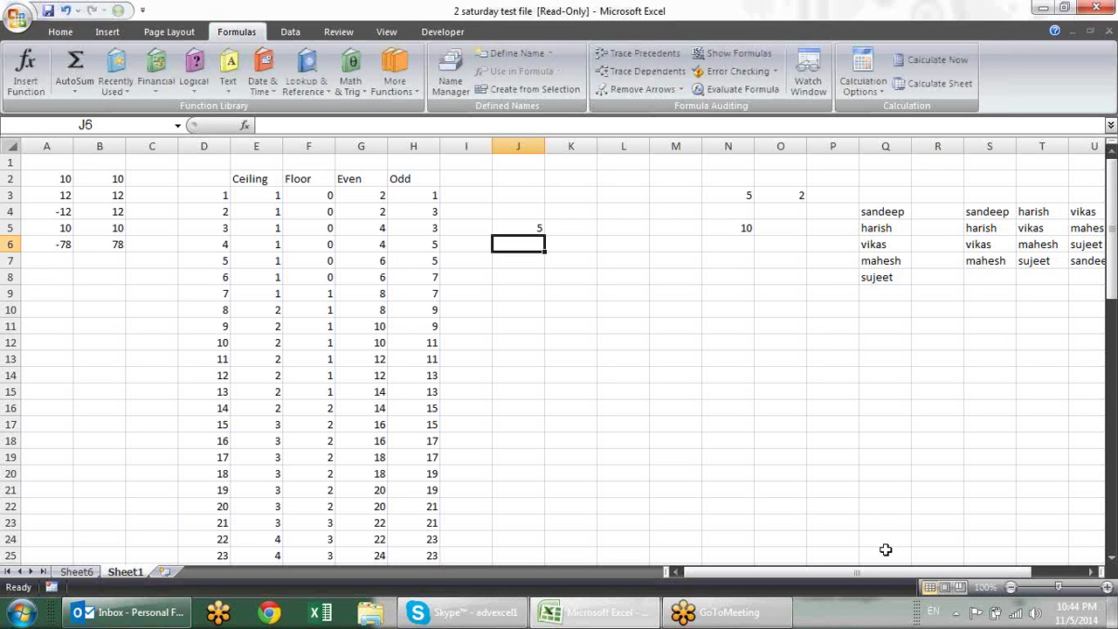
type("=")
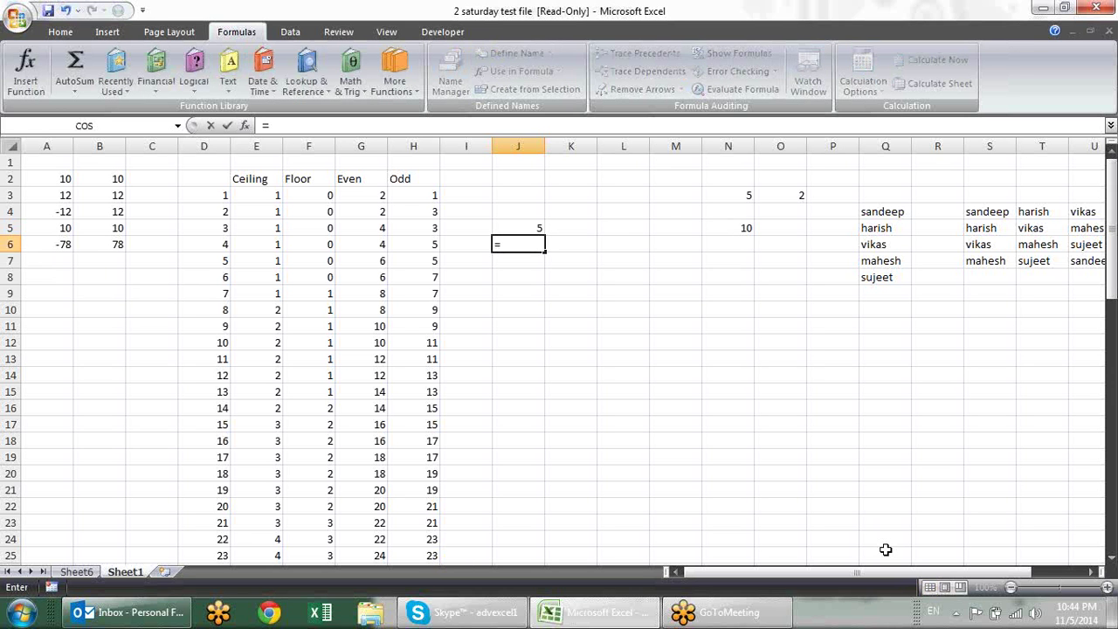
type("fac")
key("Tab")
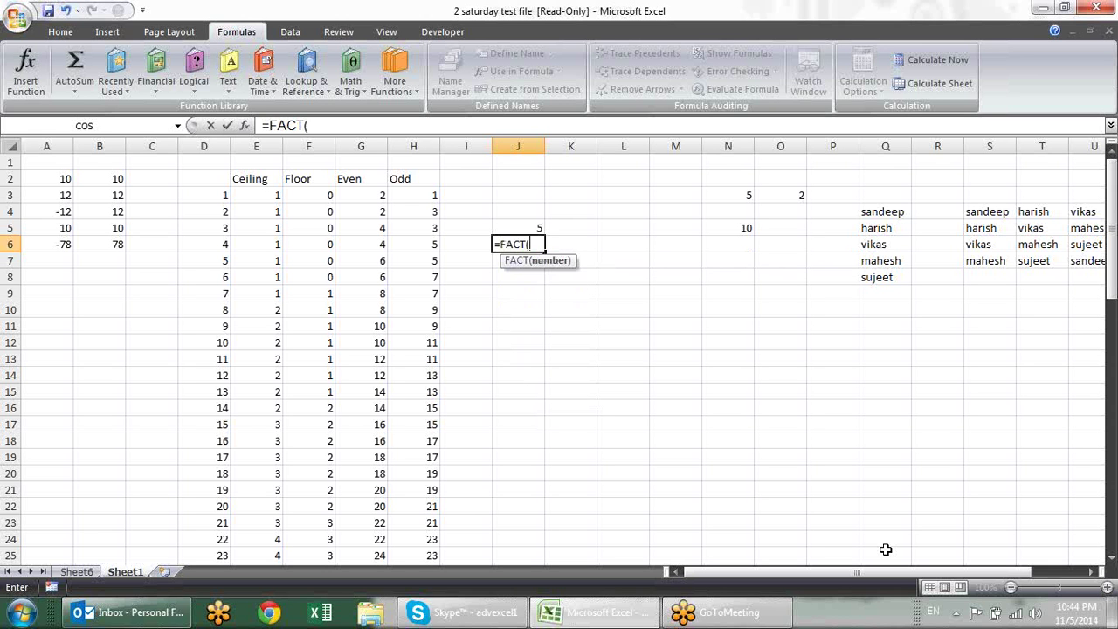
type("J5")
key("Return")
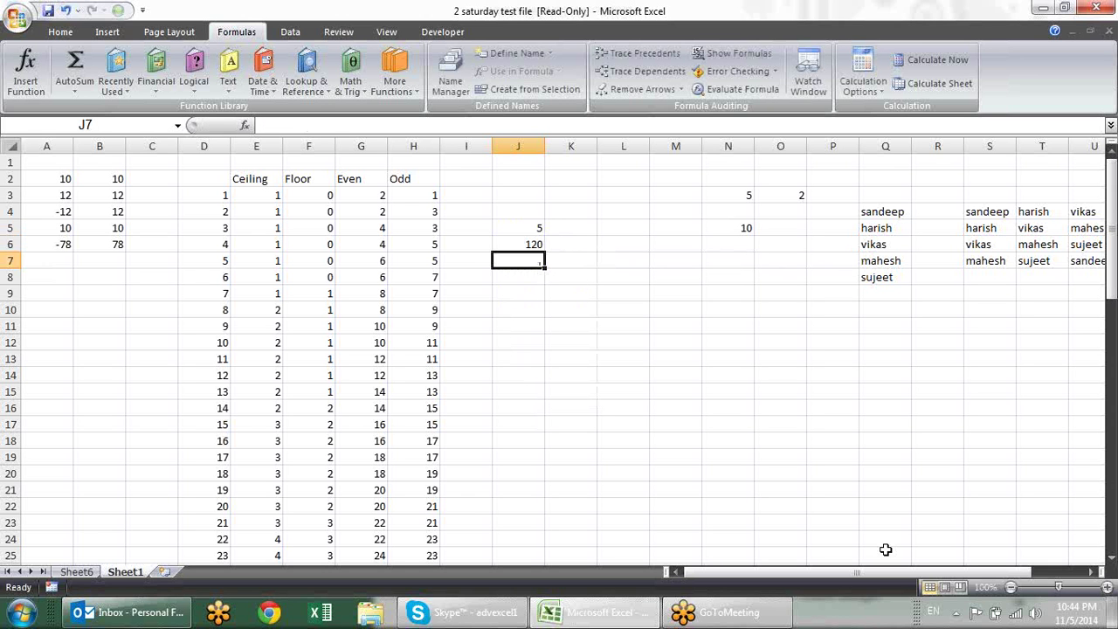
Move the COMBIN result from N5 to P3 and enter 4, 3, 2, 1 in K5:N5
left_click(548, 229)
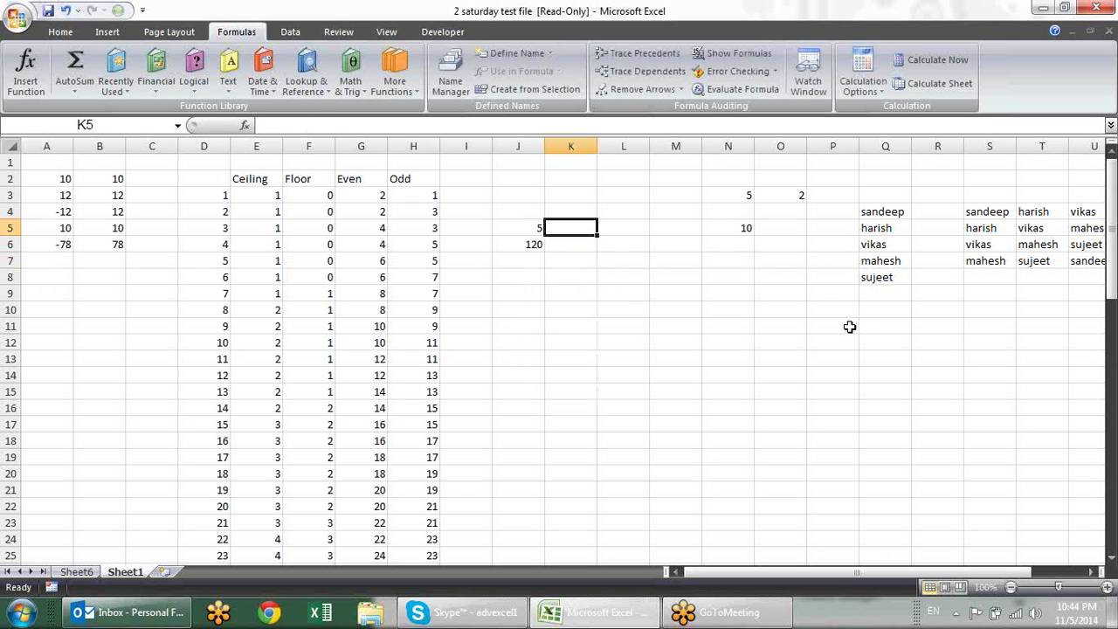
left_click(753, 224)
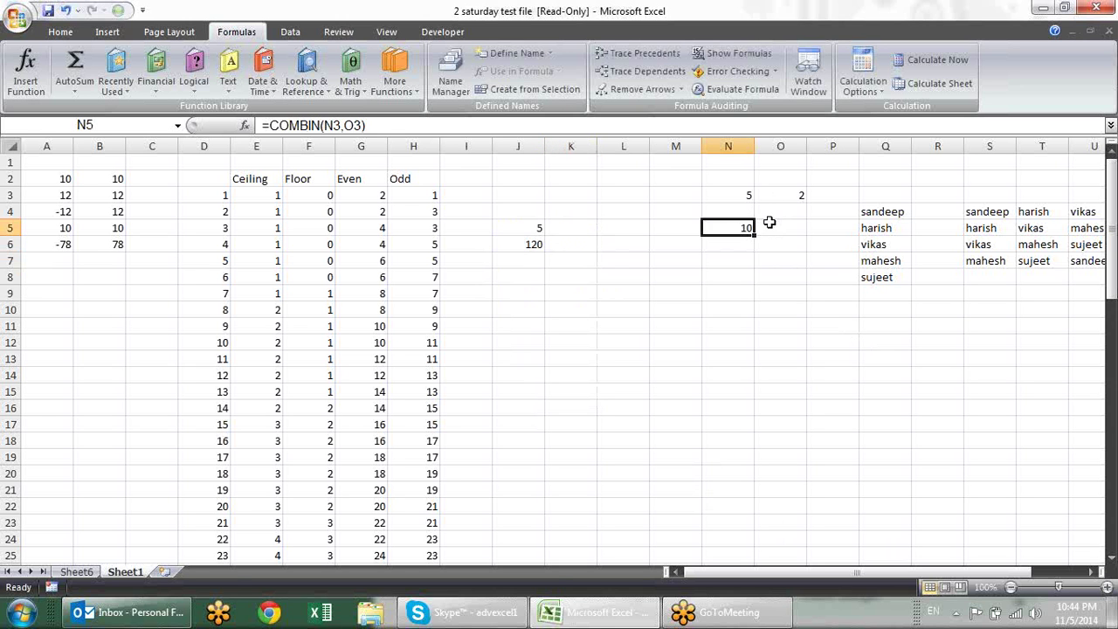
mouse_move(706, 225)
left_mouse_down()
mouse_move(863, 197)
mouse_move(834, 195)
left_mouse_up()
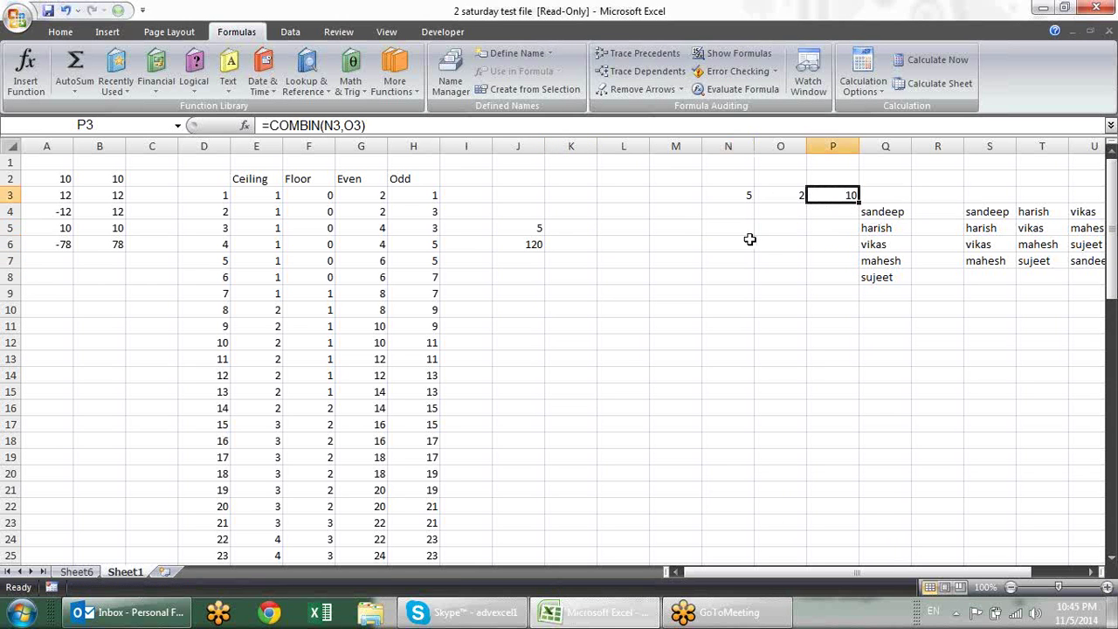
left_click(582, 236)
left_click(582, 224)
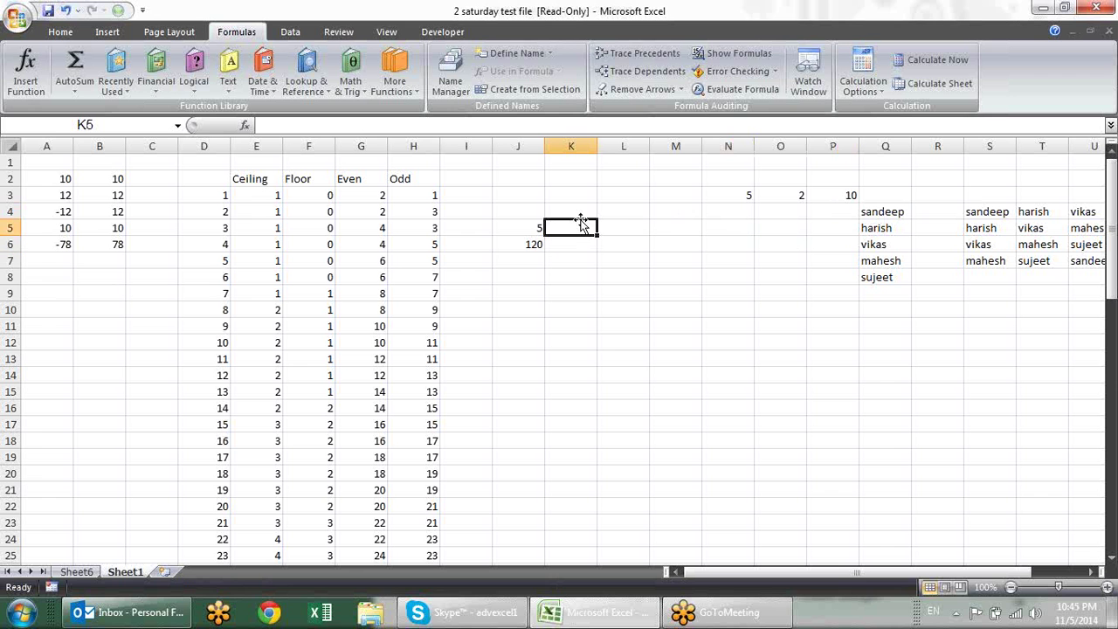
type("4")
key("Tab")
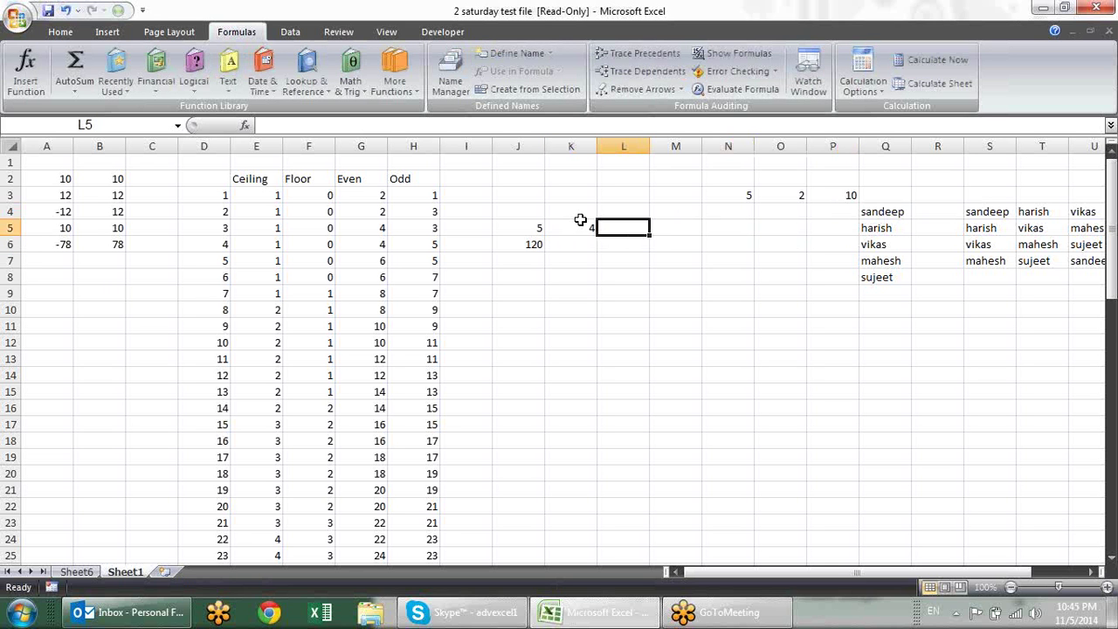
type("3")
key("Tab")
type("2")
key("Tab")
type("1")
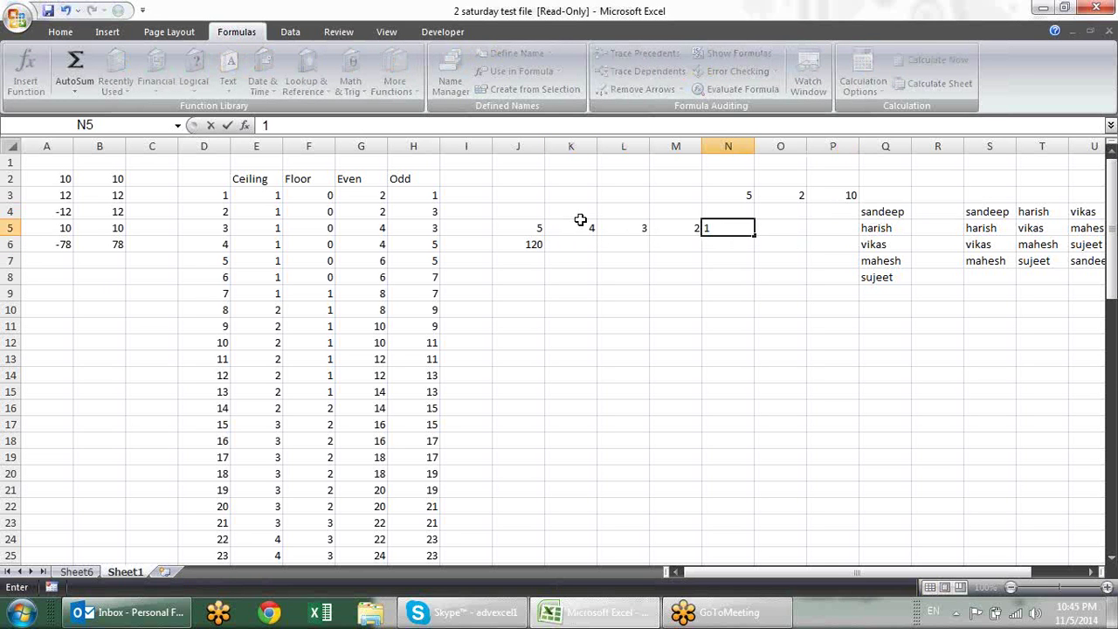
key("Return")
Enter =J5*K5*L5*M5*N5 in K6 as a check, also returning 120
type("=")
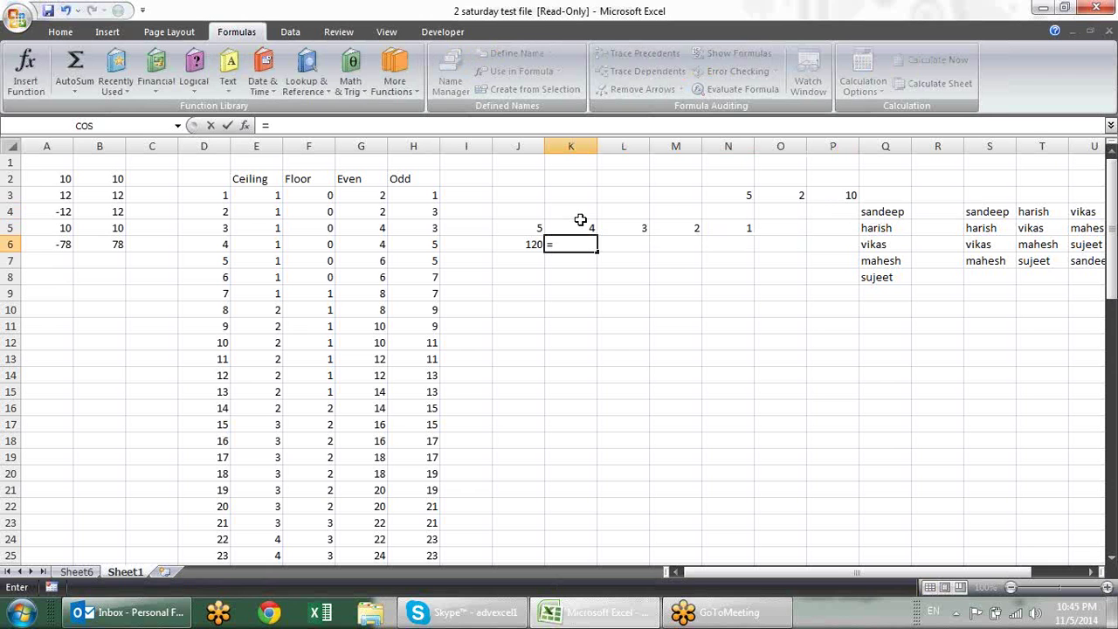
key("Up")
key("Up")
key("Down")
key("Left")
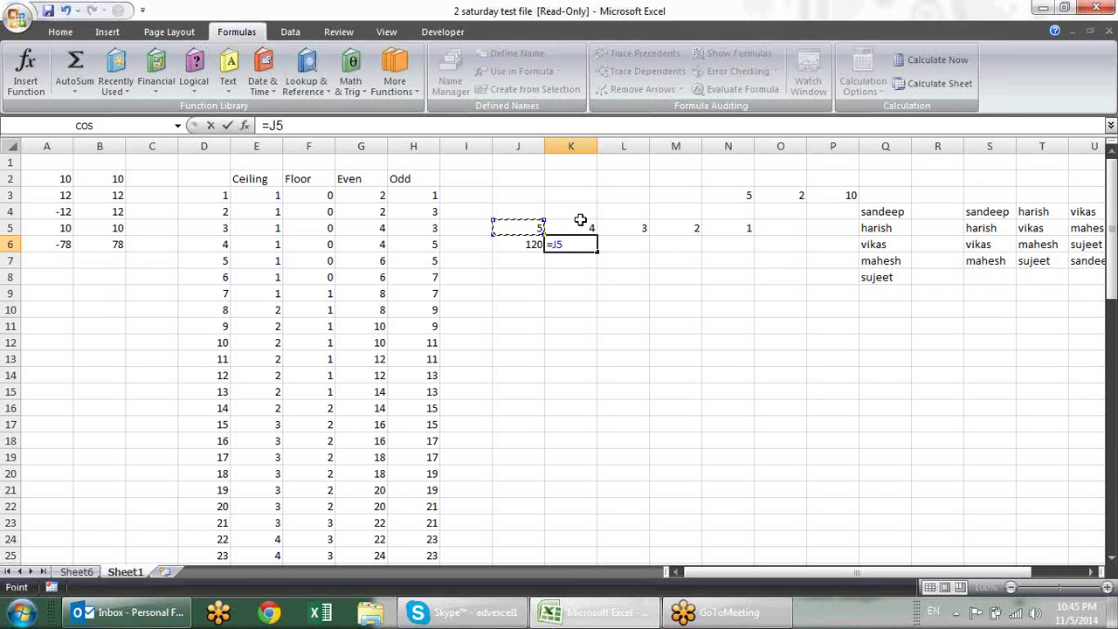
type("*")
key("Up")
type("*")
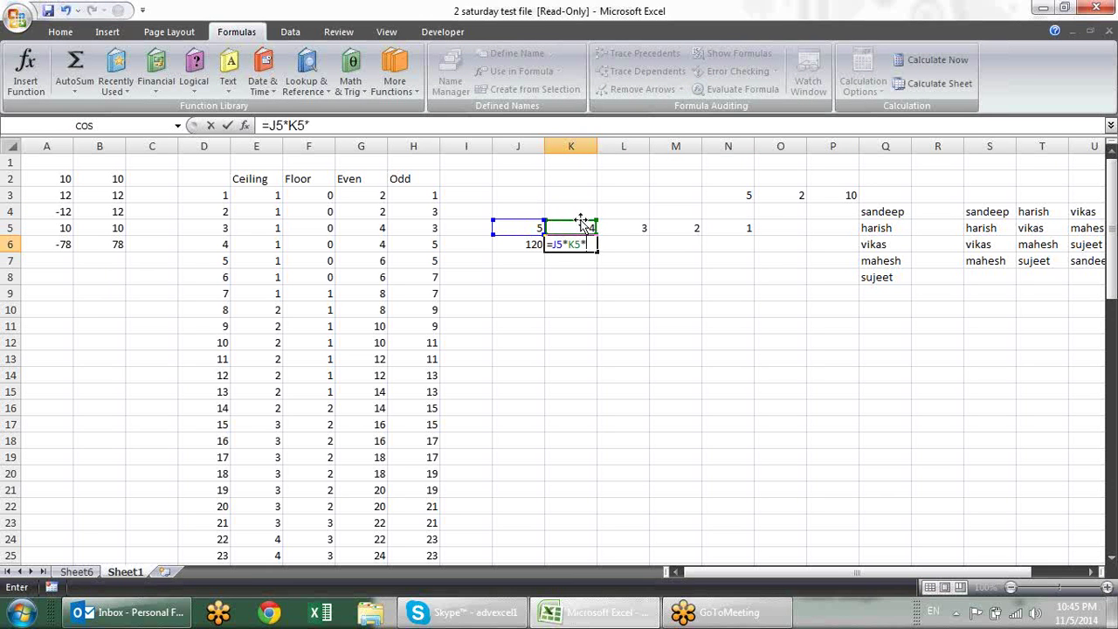
key("Up")
key("Right")
type("*")
key("Up")
key("Right")
key("Right")
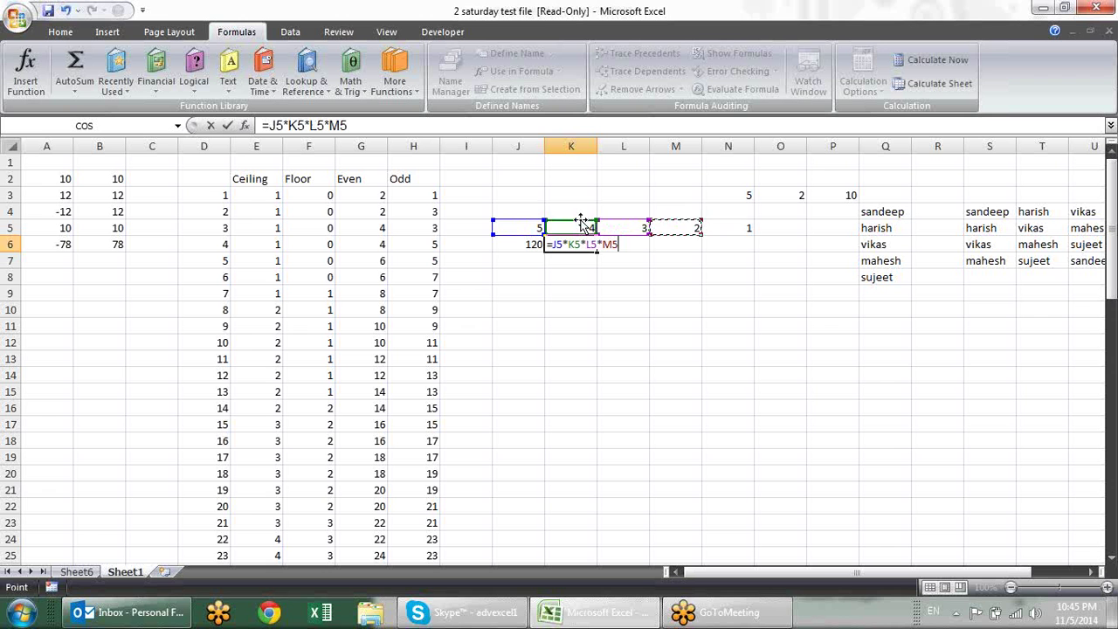
type("*")
key("Up")
key("Right")
key("Right")
key("Right")
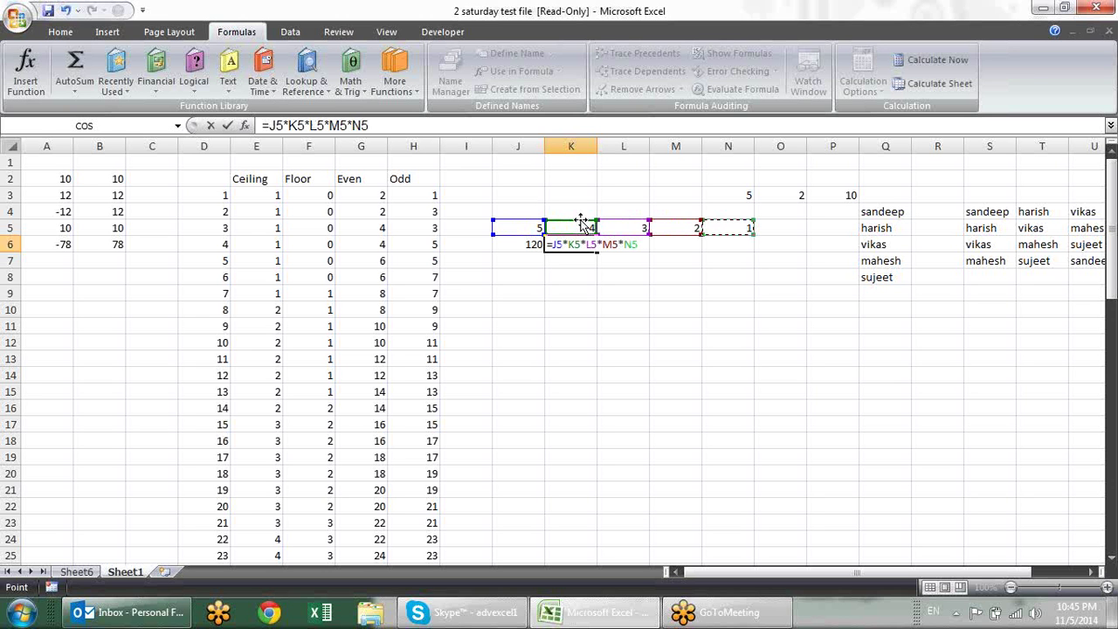
key("Return")
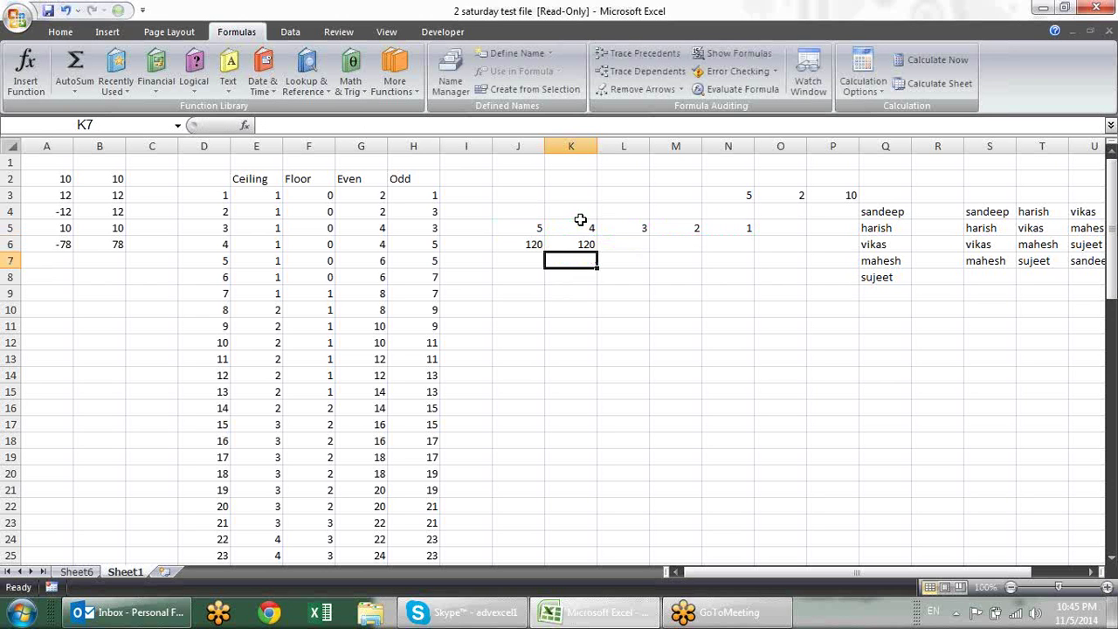
left_click(582, 245)
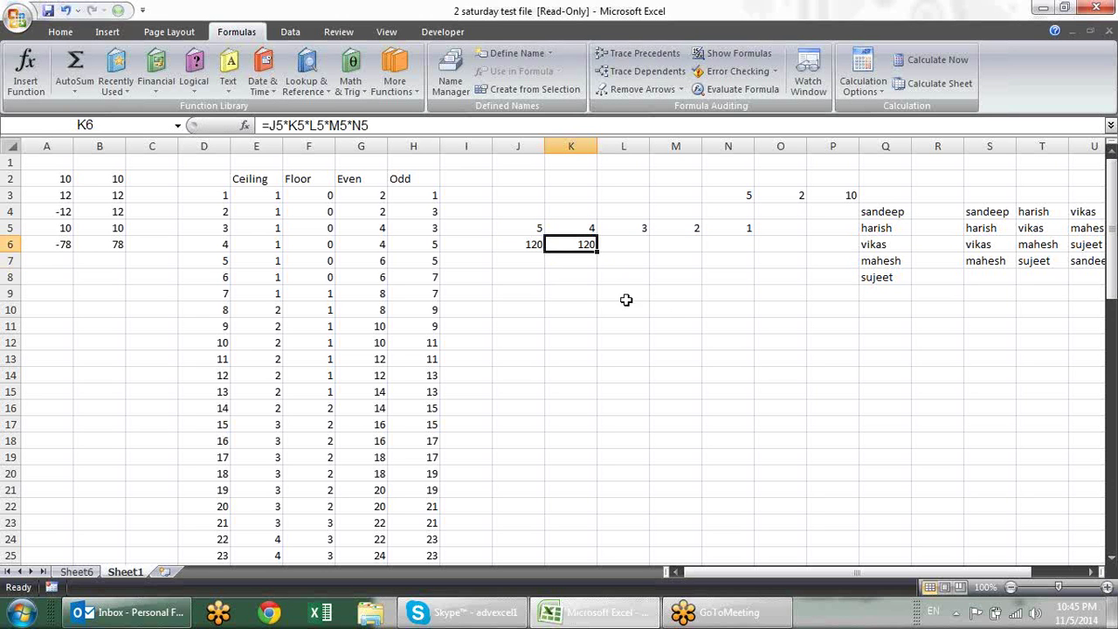
left_click(533, 266)
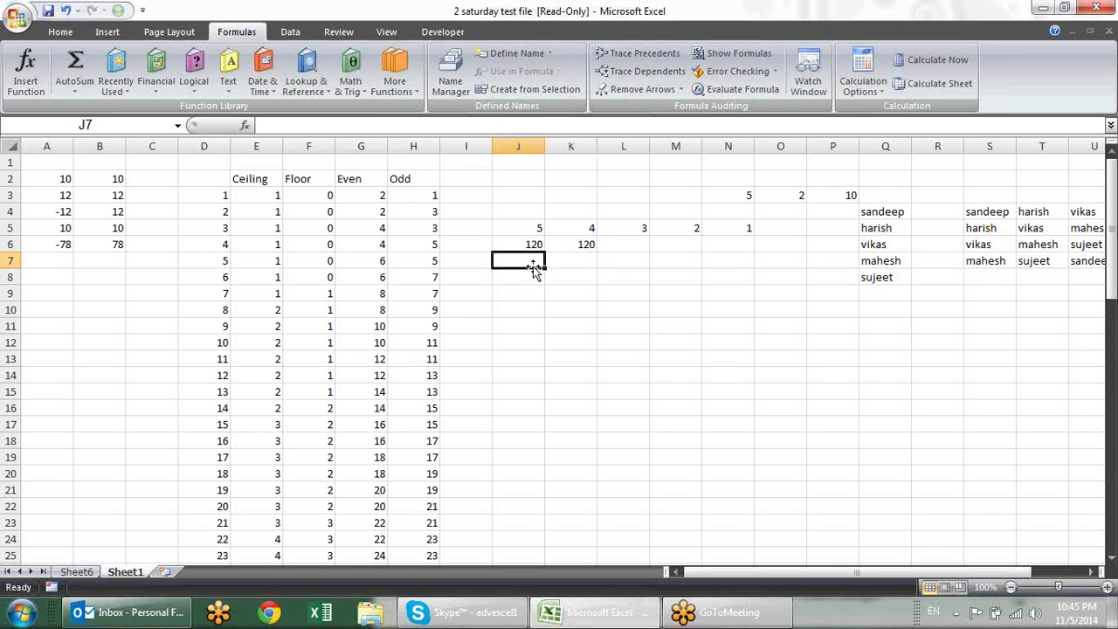
Enter =FACTDOUBLE(J5) in J7, giving 15
type("=fac")
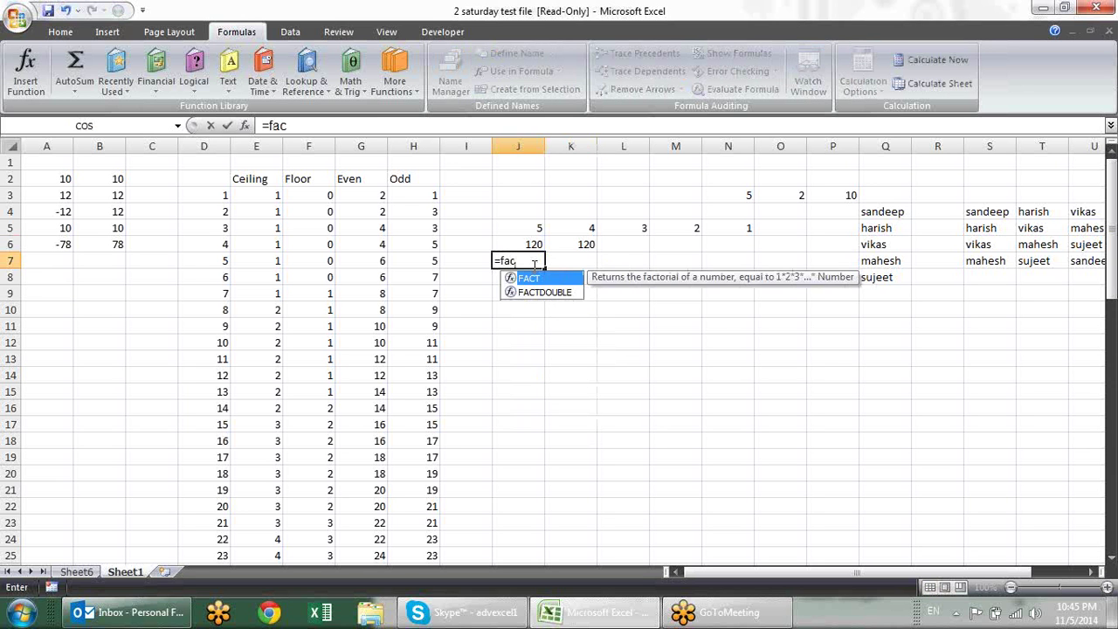
key("Down")
key("Tab")
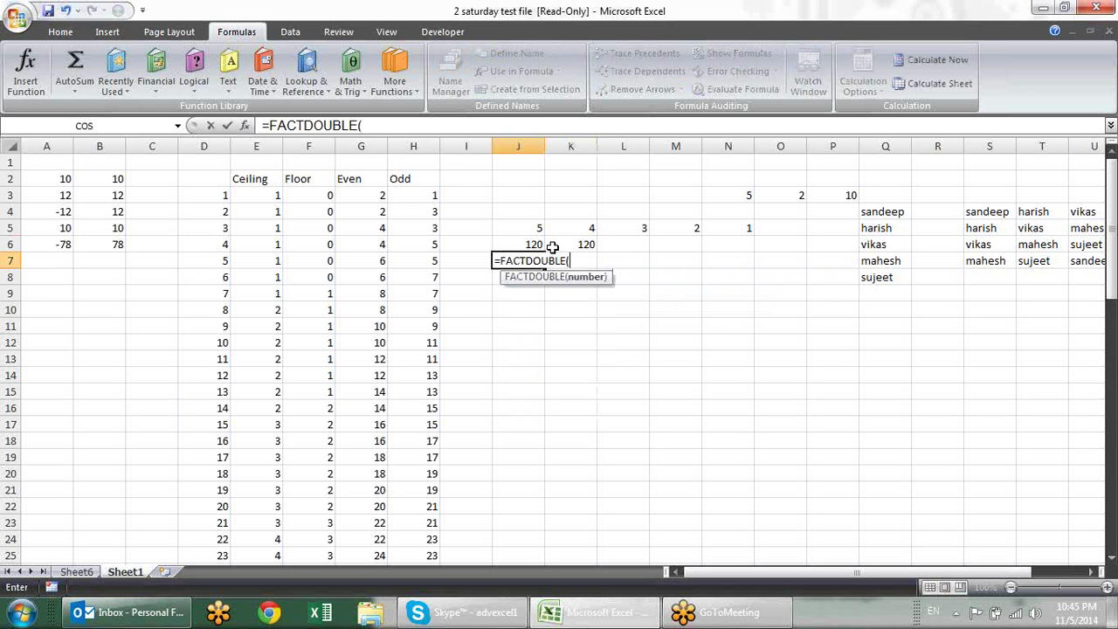
left_click(535, 226)
key("Return")
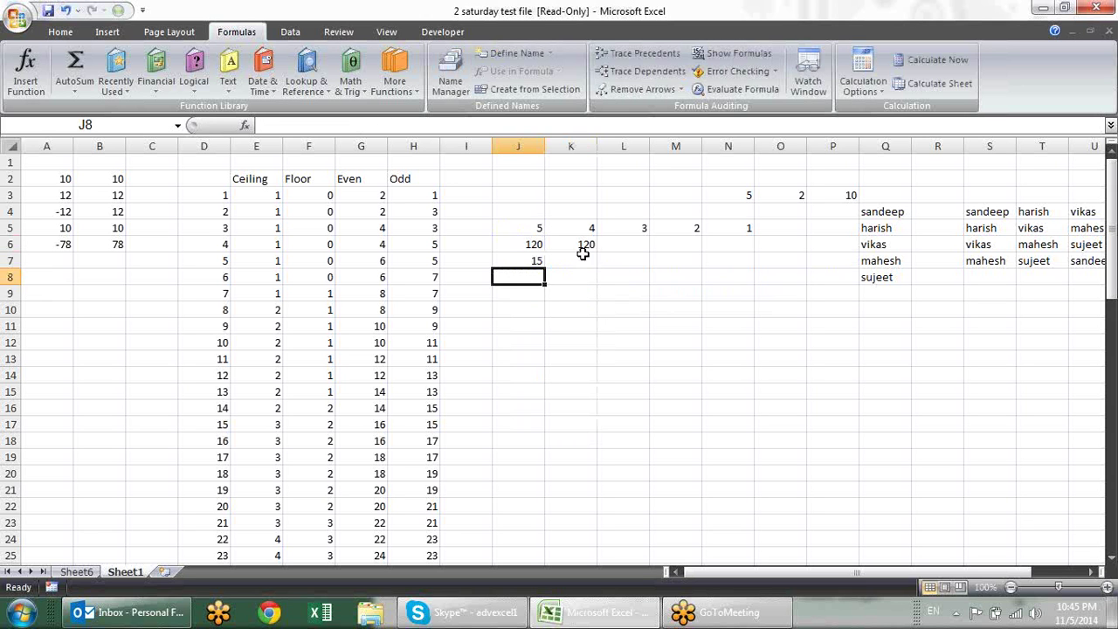
Enter the check formula =J5*L5*N5 in K7, also returning 15
left_click(588, 262)
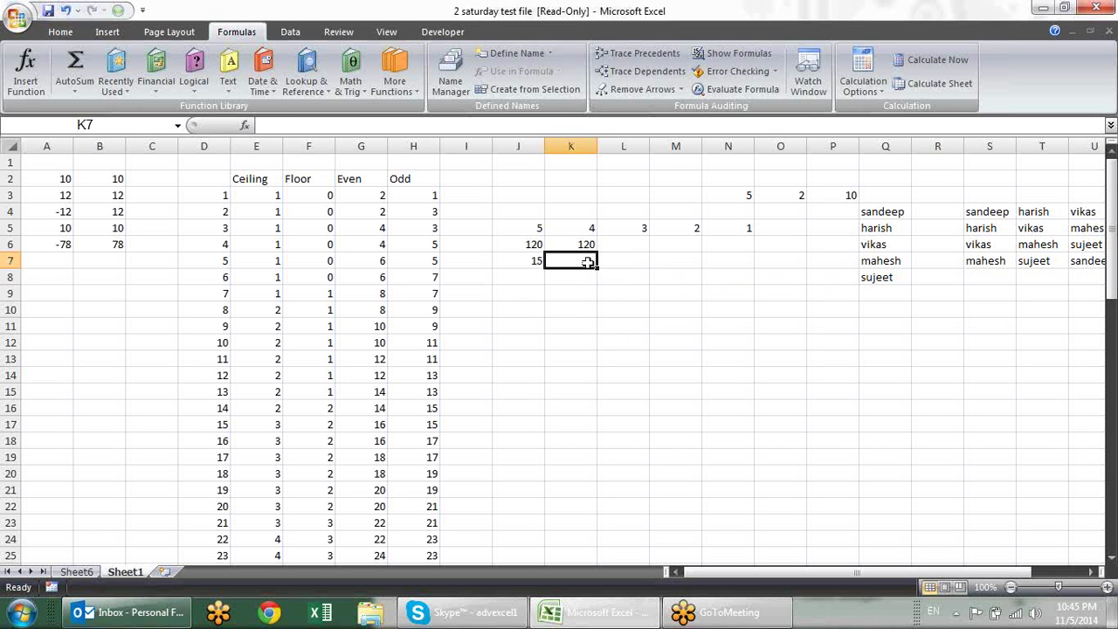
type("=")
left_click(516, 226)
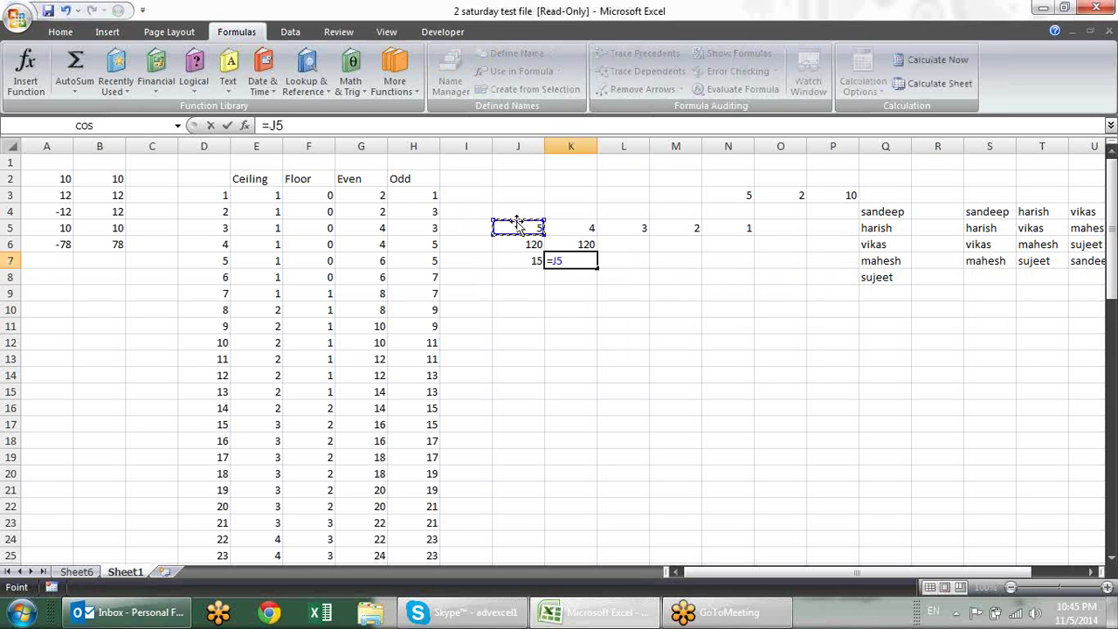
type("*")
left_click(629, 229)
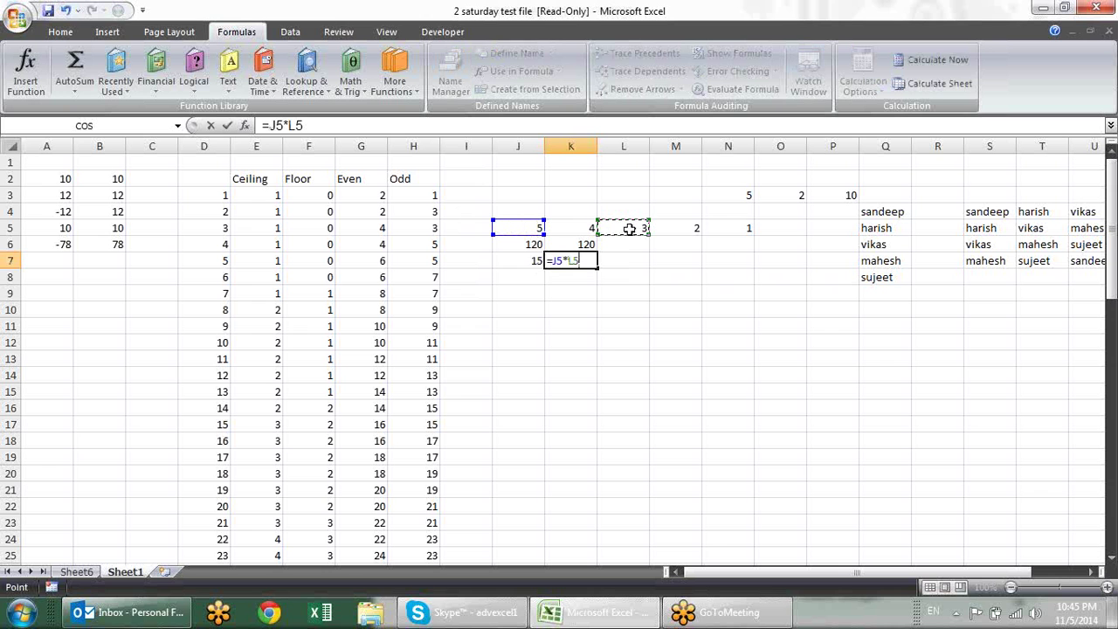
type("*")
left_click(752, 230)
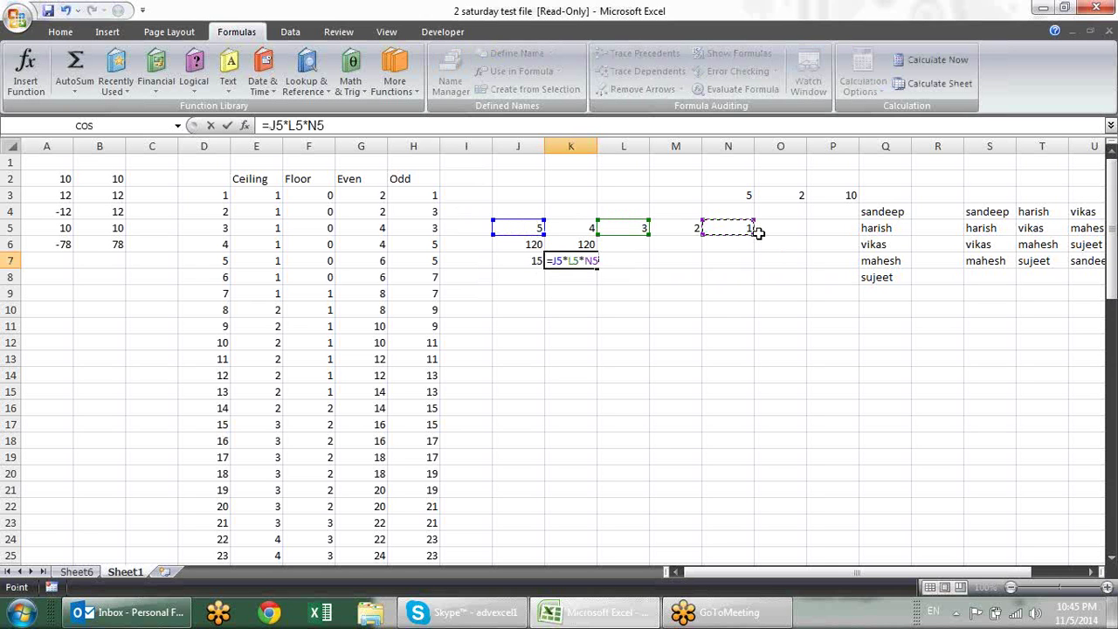
key("Return")
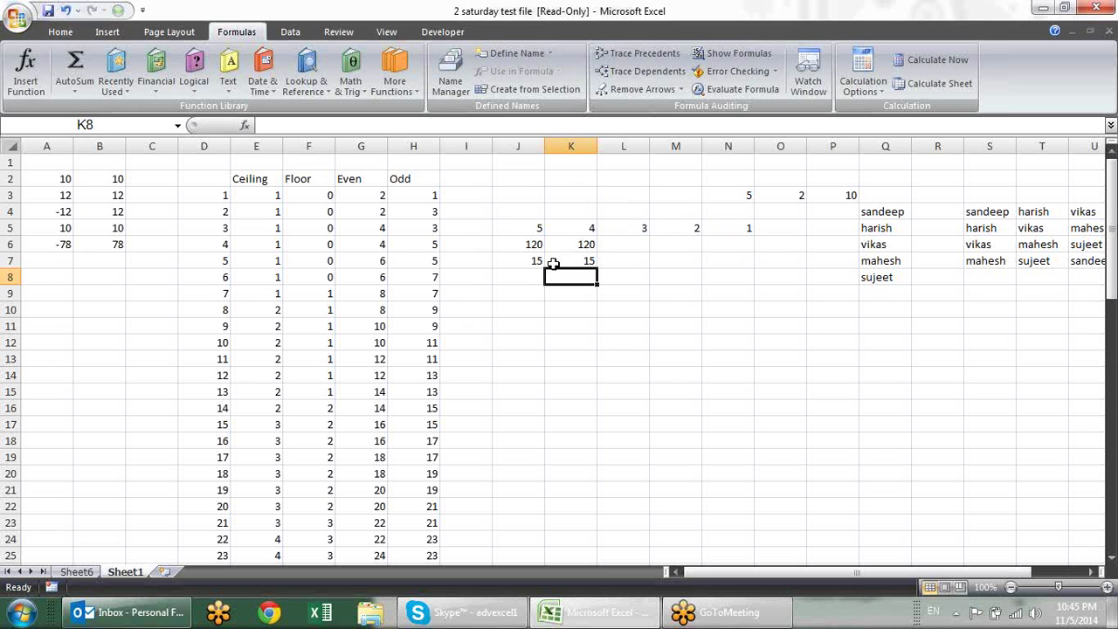
Add the headings LCM in J10 and GCD in K10
left_click(361, 93)
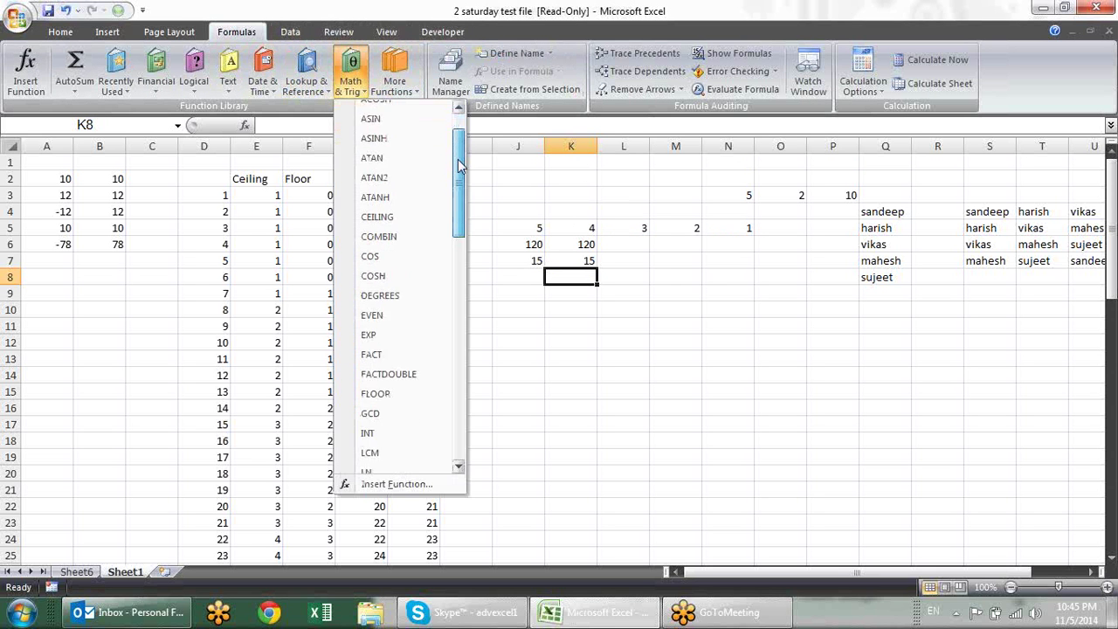
left_click_drag(463, 153, 452, 179)
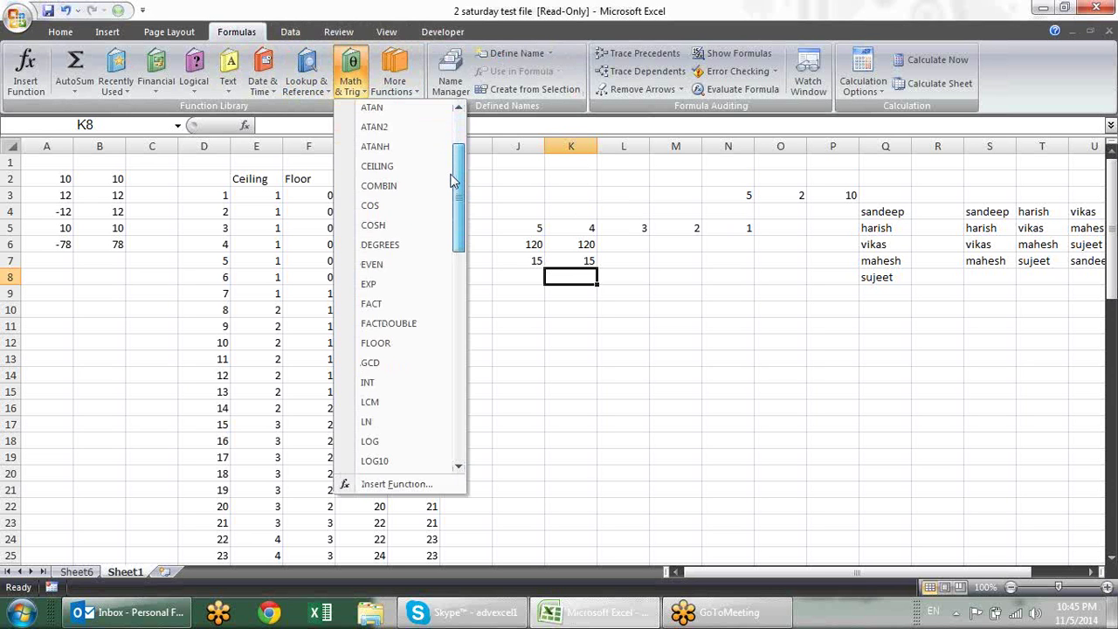
left_click(547, 230)
left_click(530, 311)
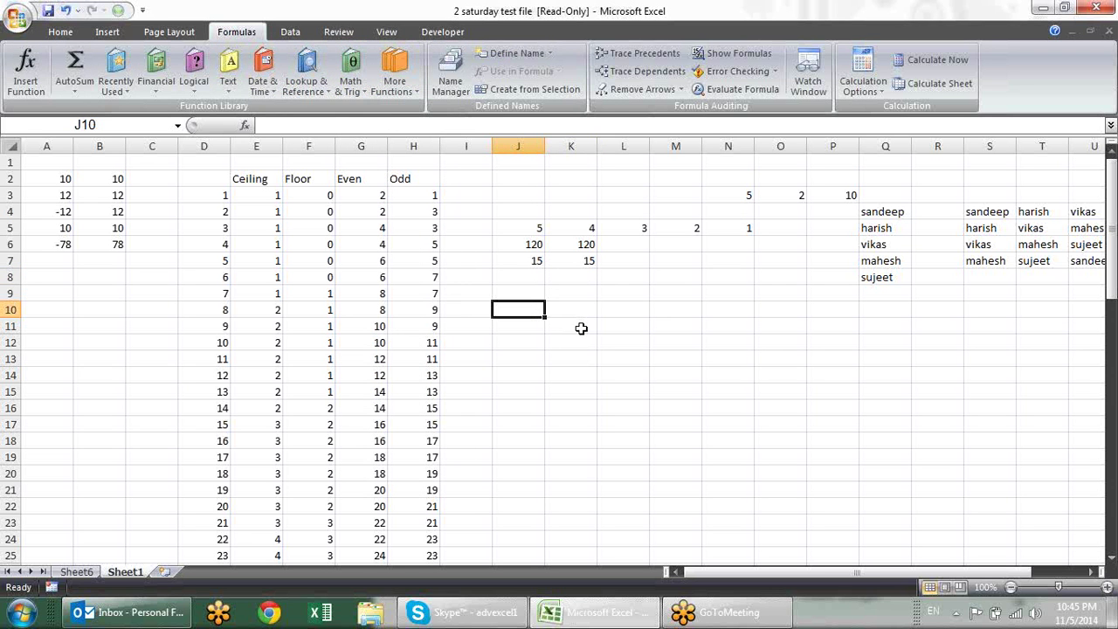
type("LCM")
key("Tab")
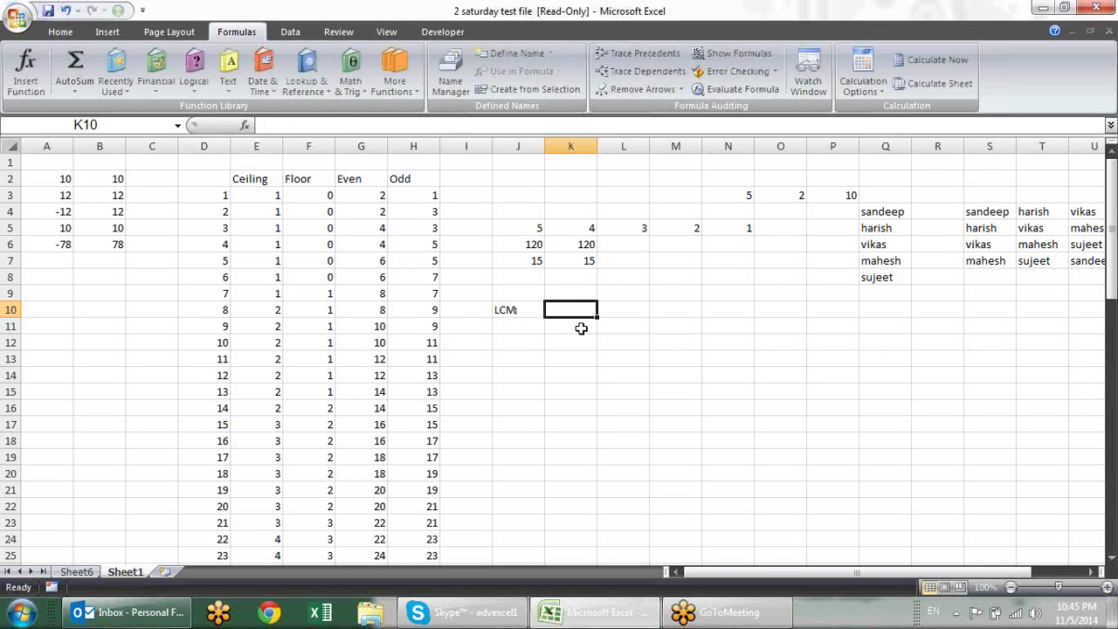
type("GCD")
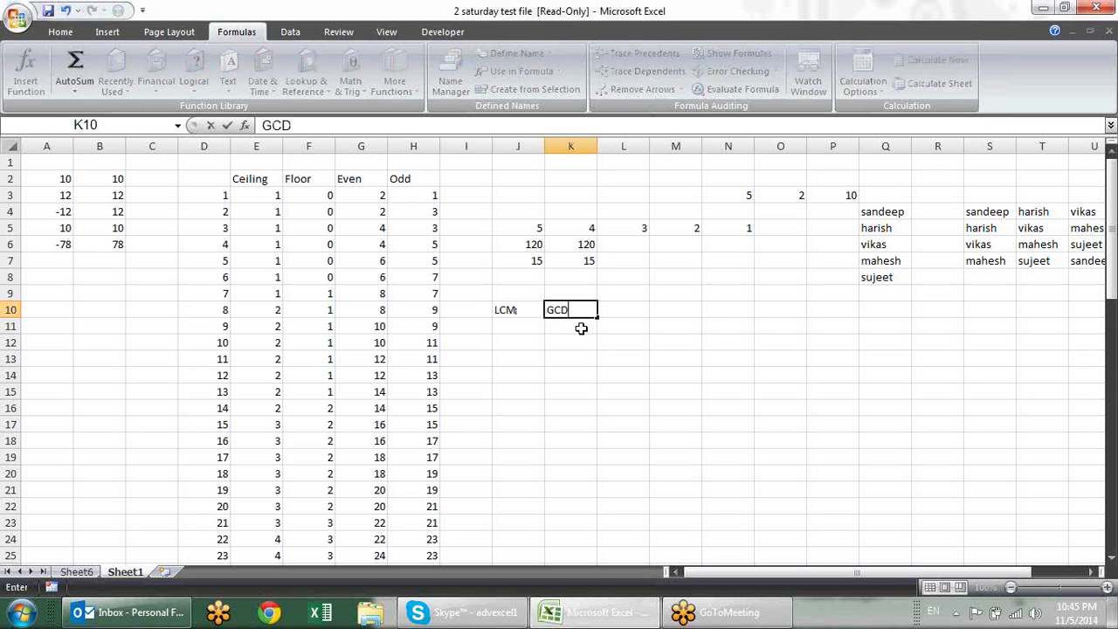
key("Return")
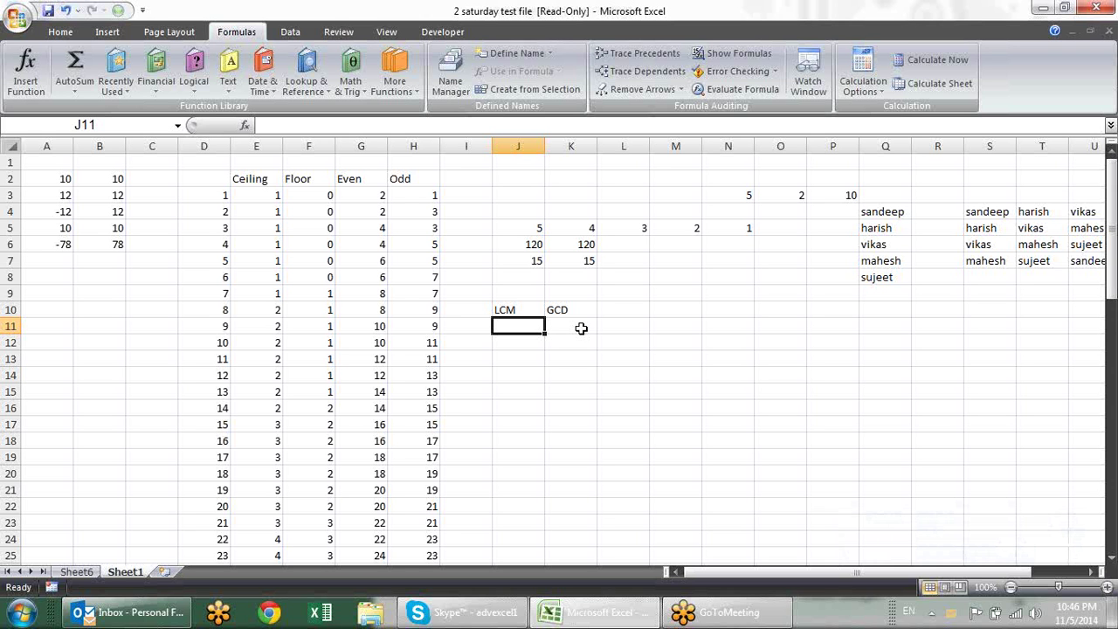
Enter the sample numbers 12 in J12 and 30 in K12
key("Down")
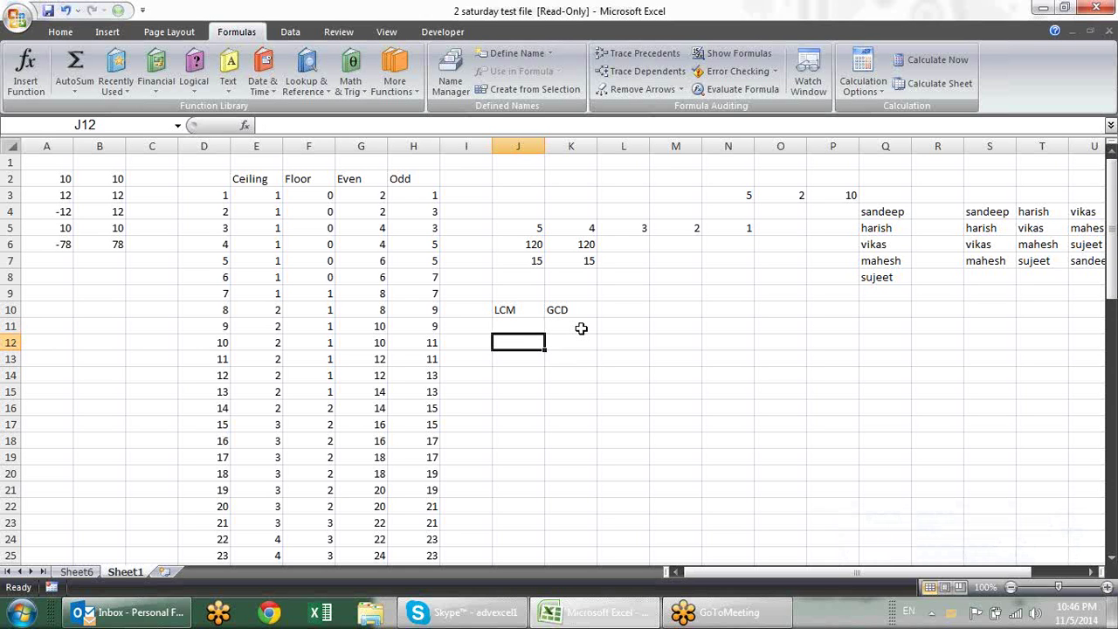
type("12")
key("Tab")
type("30")
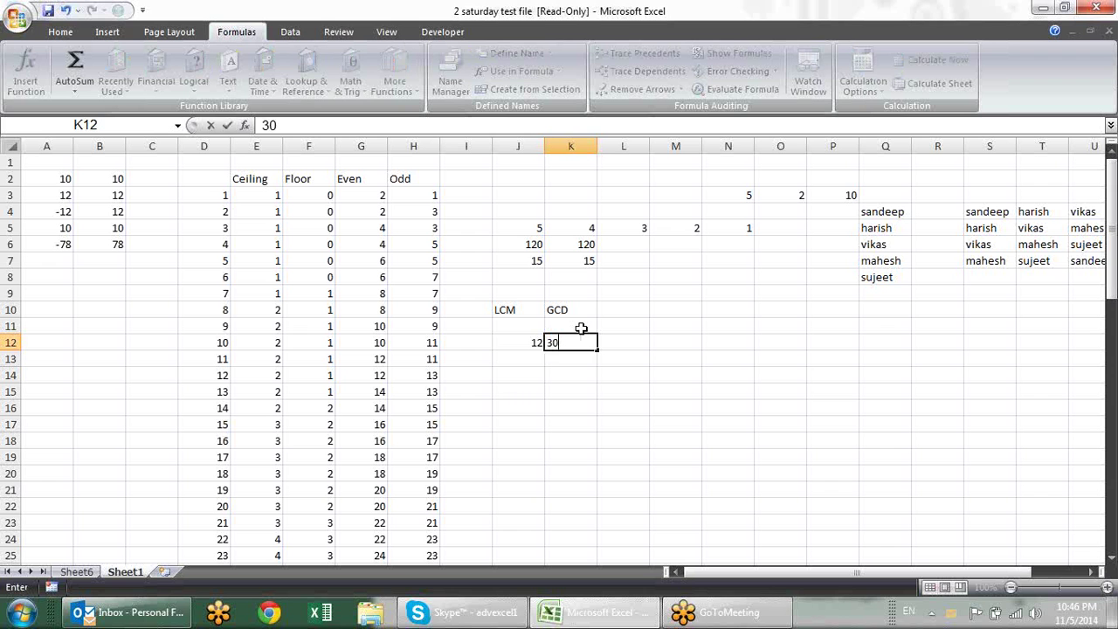
key("Return")
Enter =LCM(J12,K12) in J13 and confirm it returns 60
type("=")
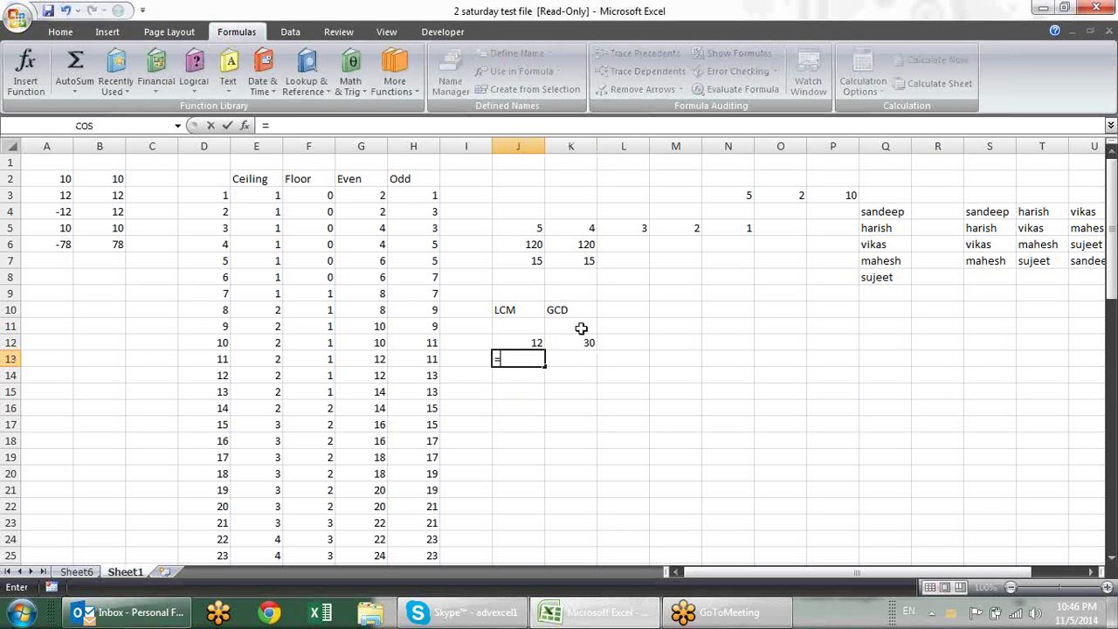
type("lc")
key("Tab")
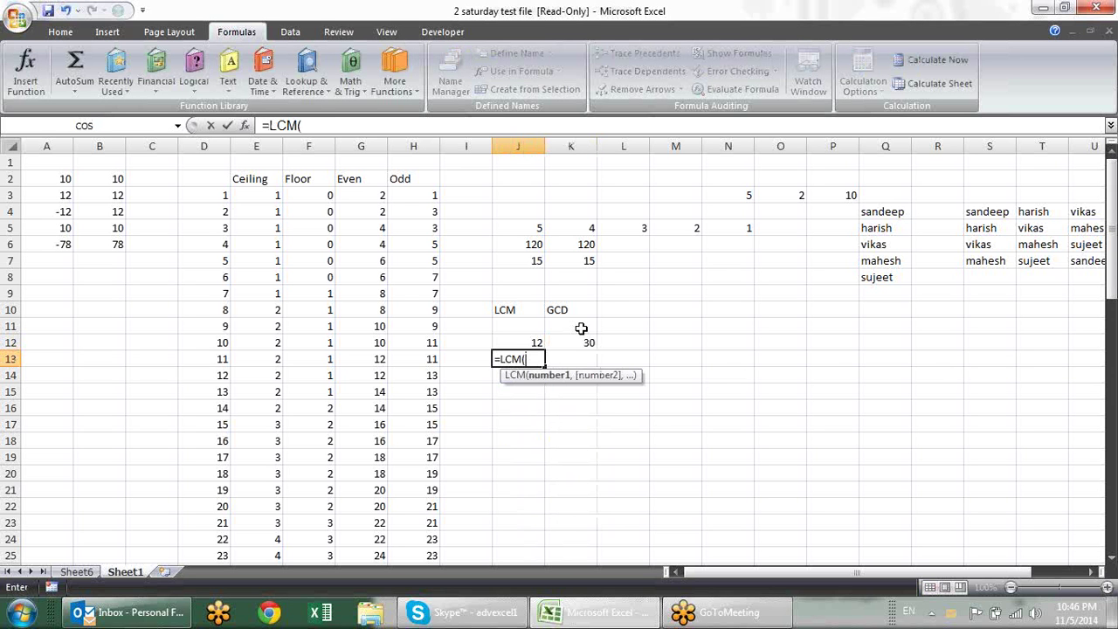
key("Up")
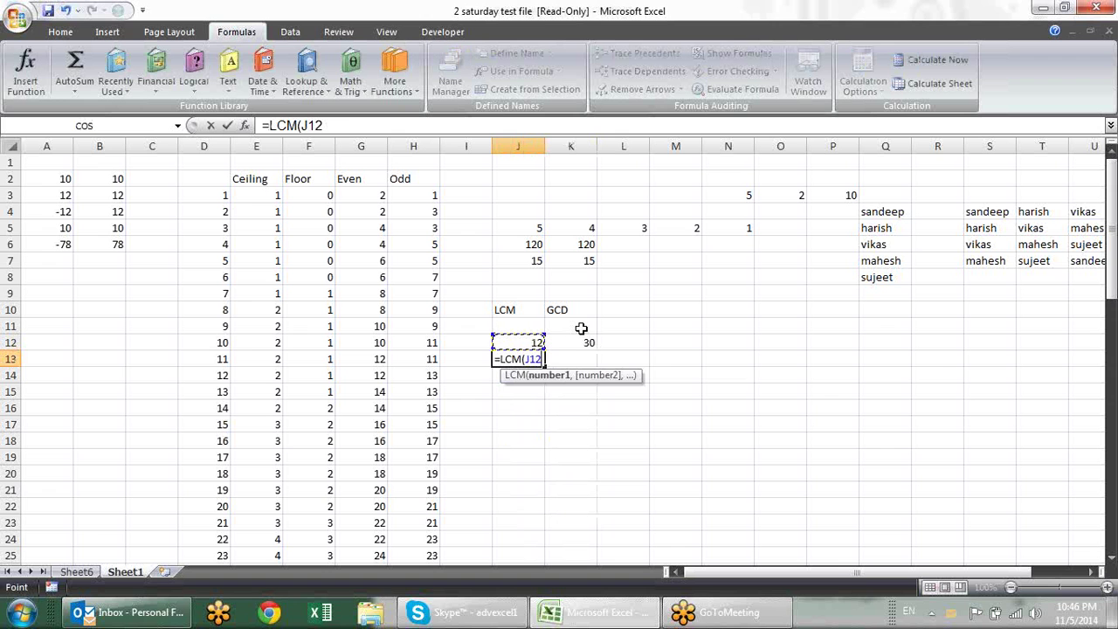
type(",")
key("Up")
key("Right")
key("Return")
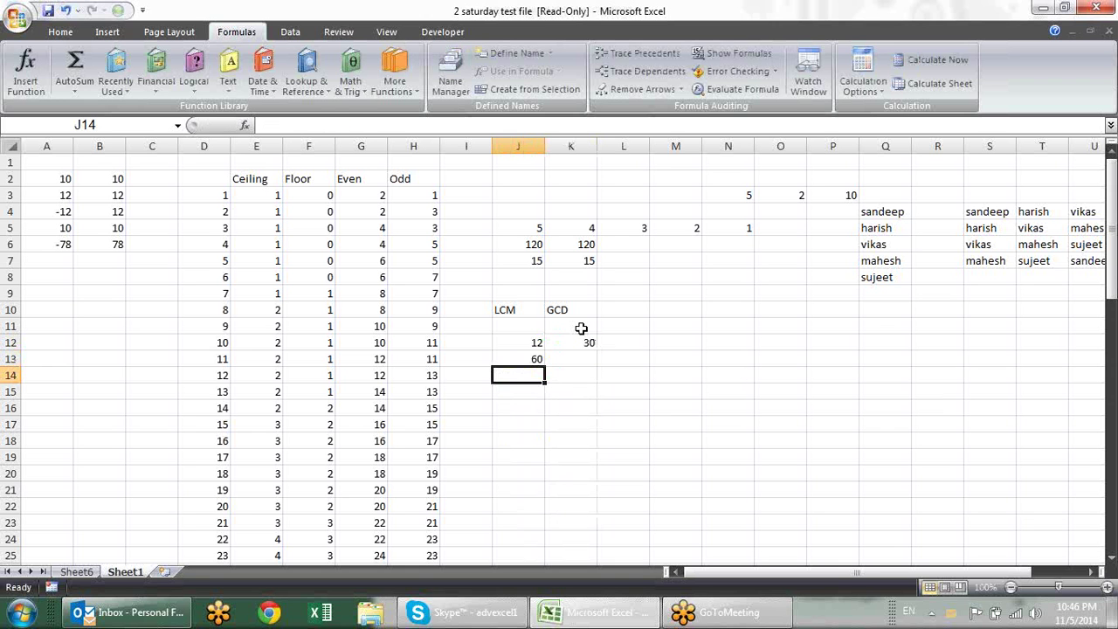
key("Up")
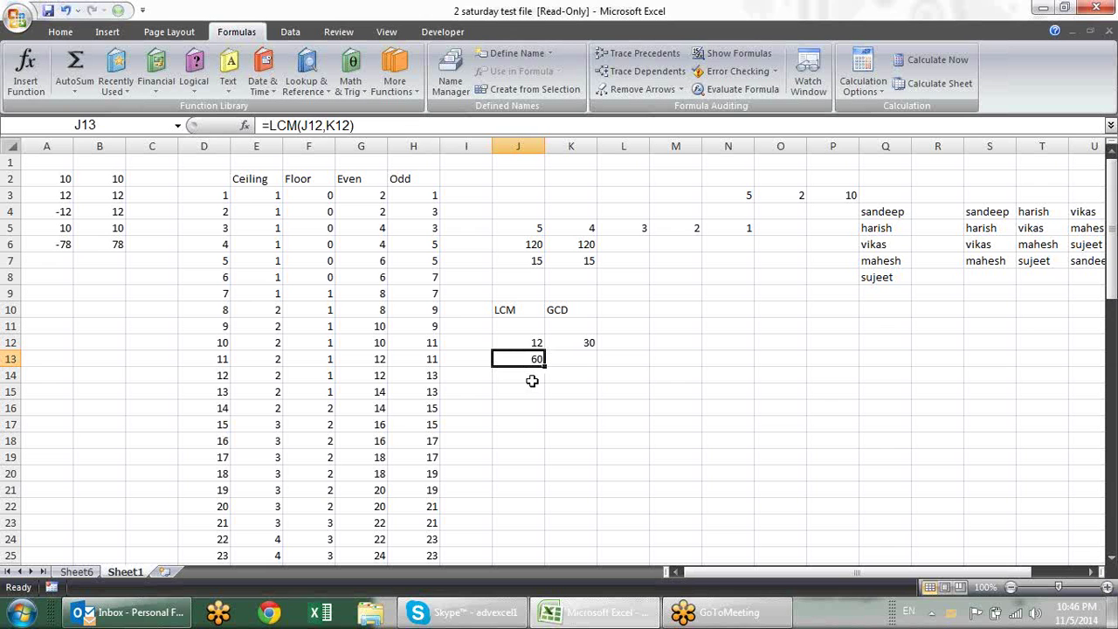
left_click(532, 381)
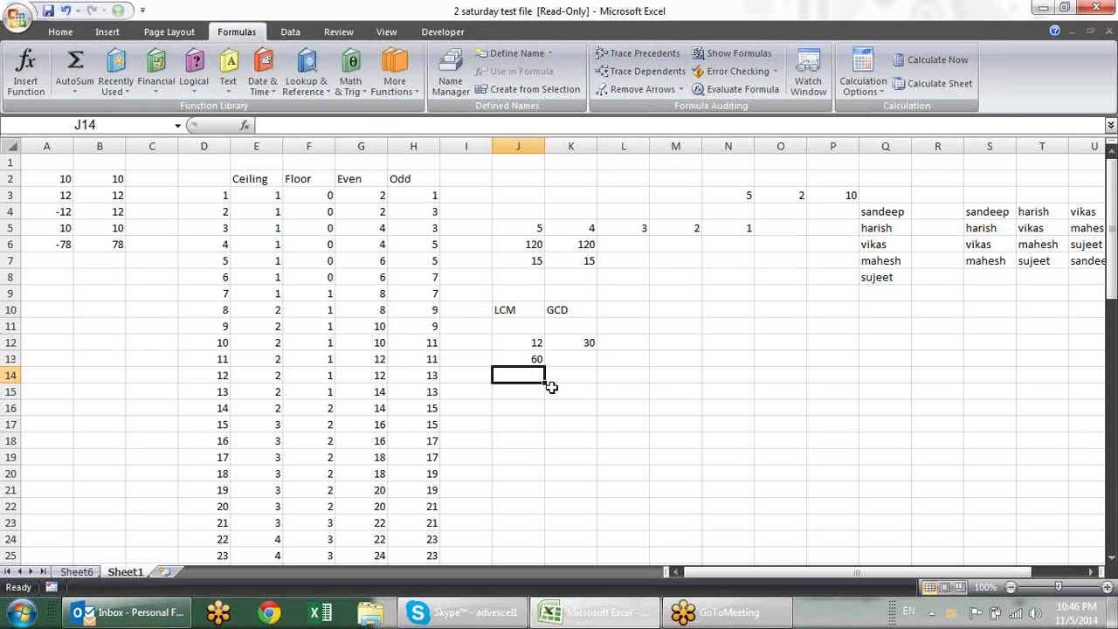
Enter 3 and 4 in J14 and K14
type("3")
key("Tab")
type("4")
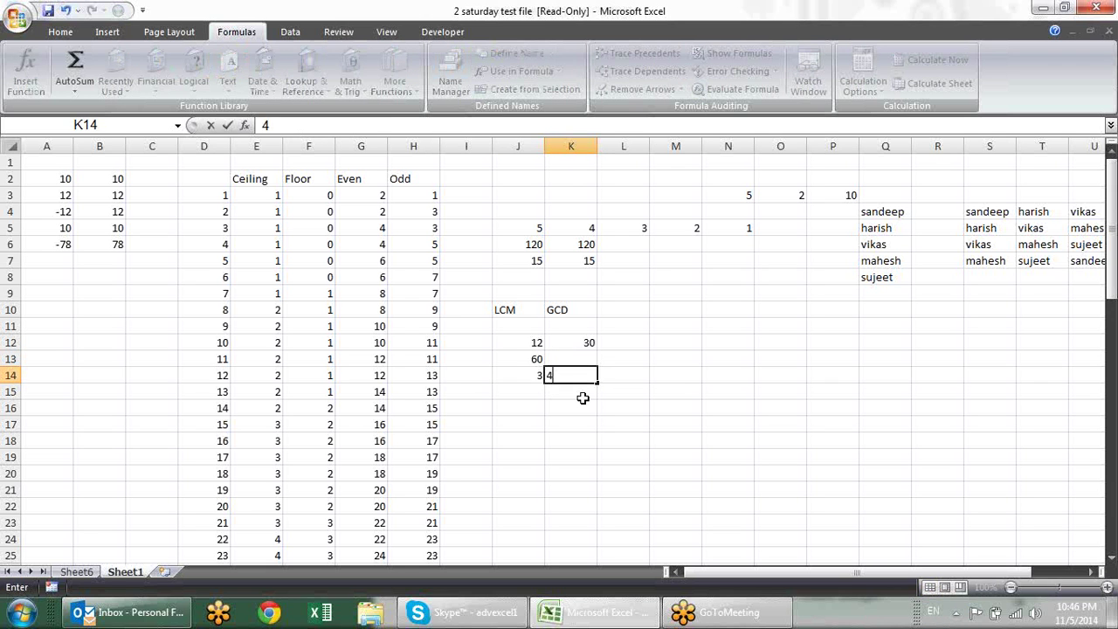
key("Return")
Enter =GCD(J14,K14) in J15
type("=")
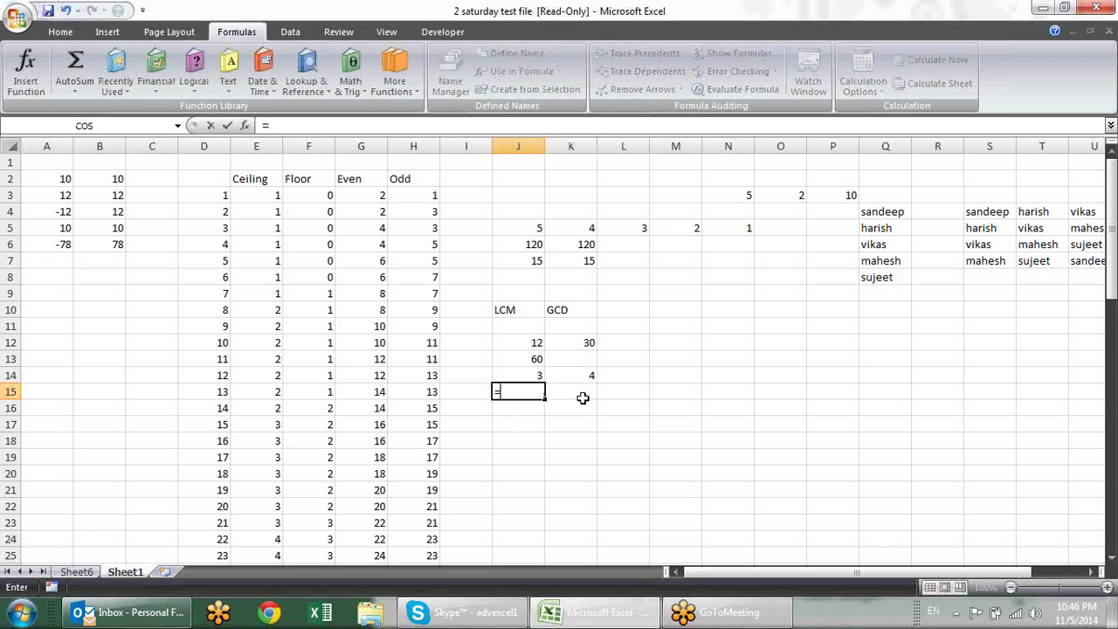
type("g")
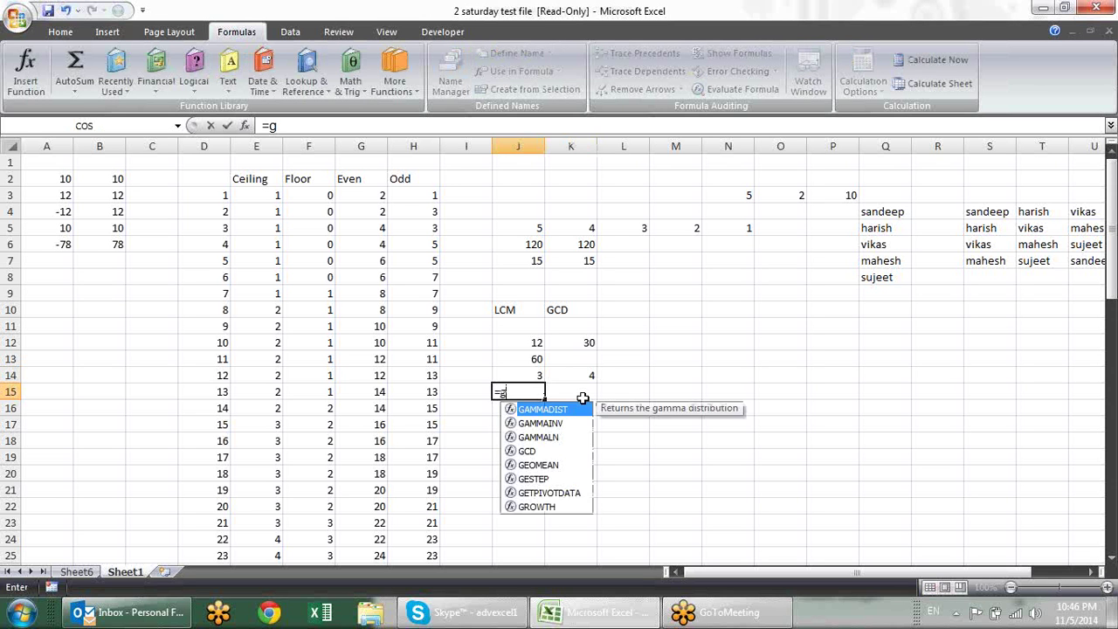
type("cd")
key("Tab")
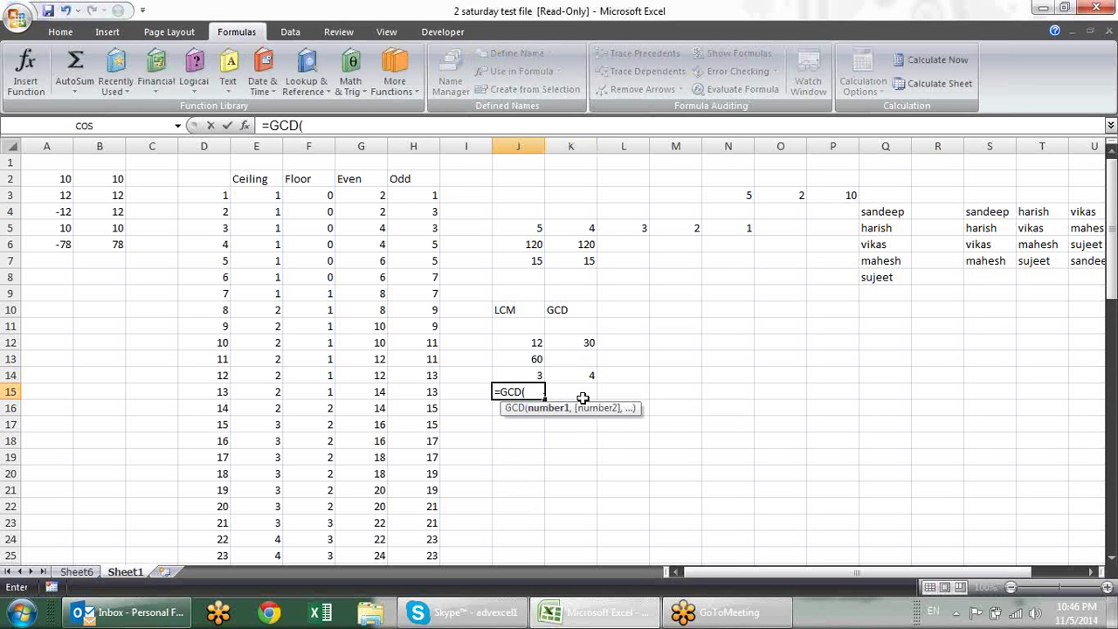
key("Up")
type(",")
key("Right")
key("Up")
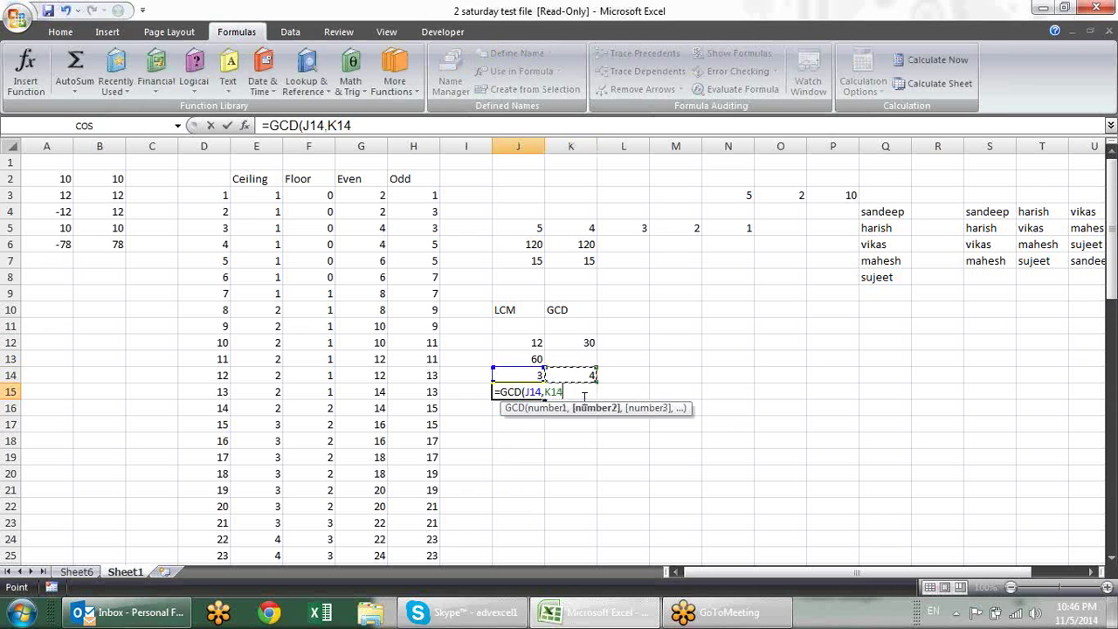
key("Return")
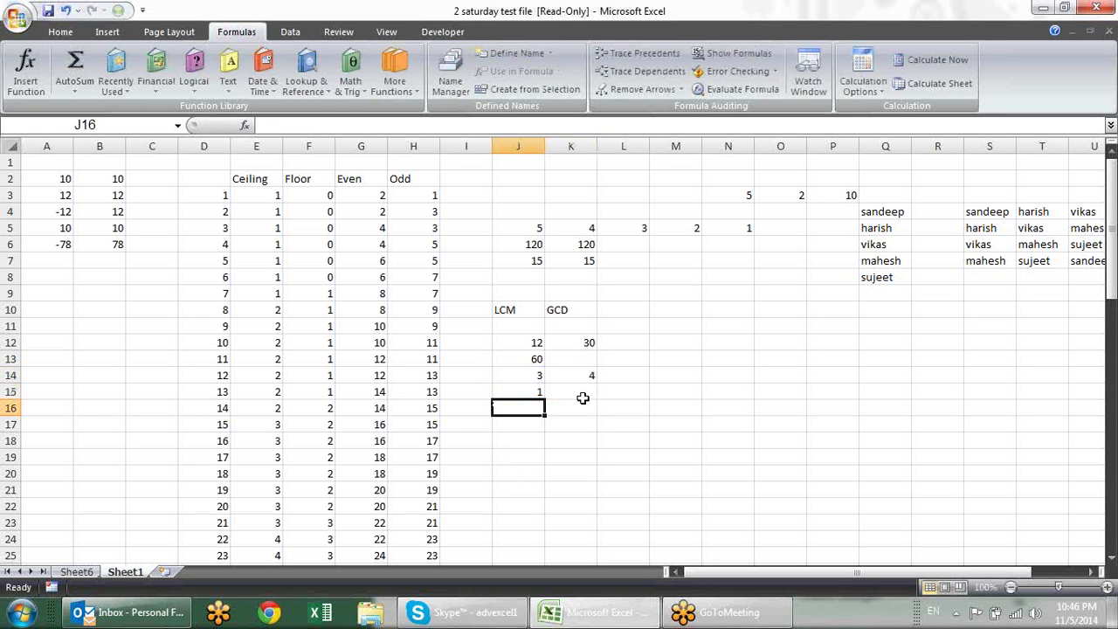
Enter 6 in K15 as a second number
key("Up")
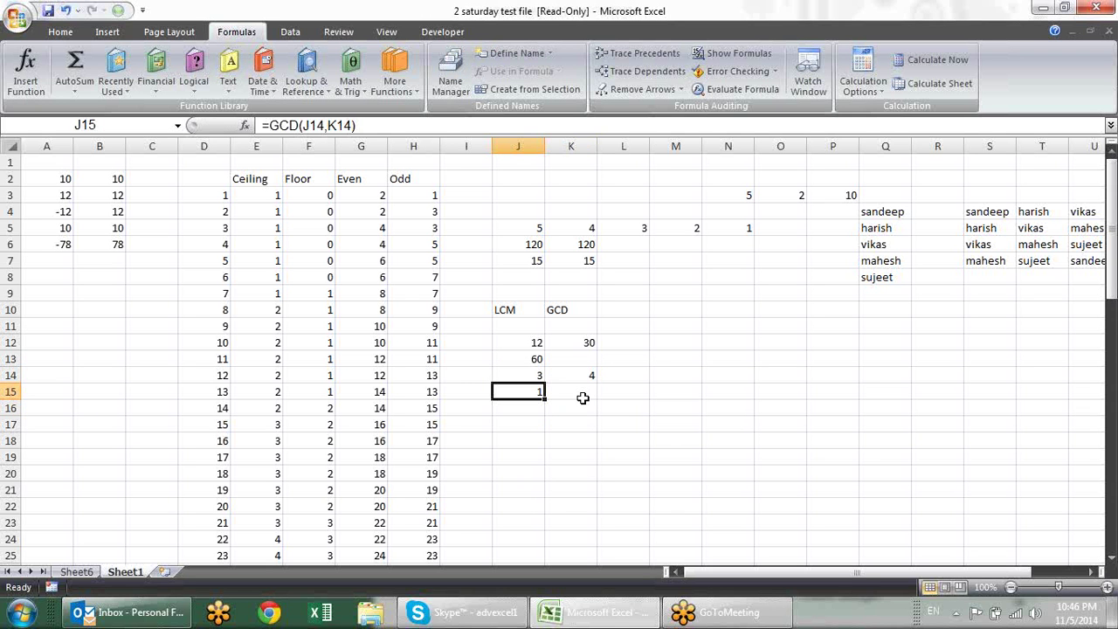
left_click(583, 397)
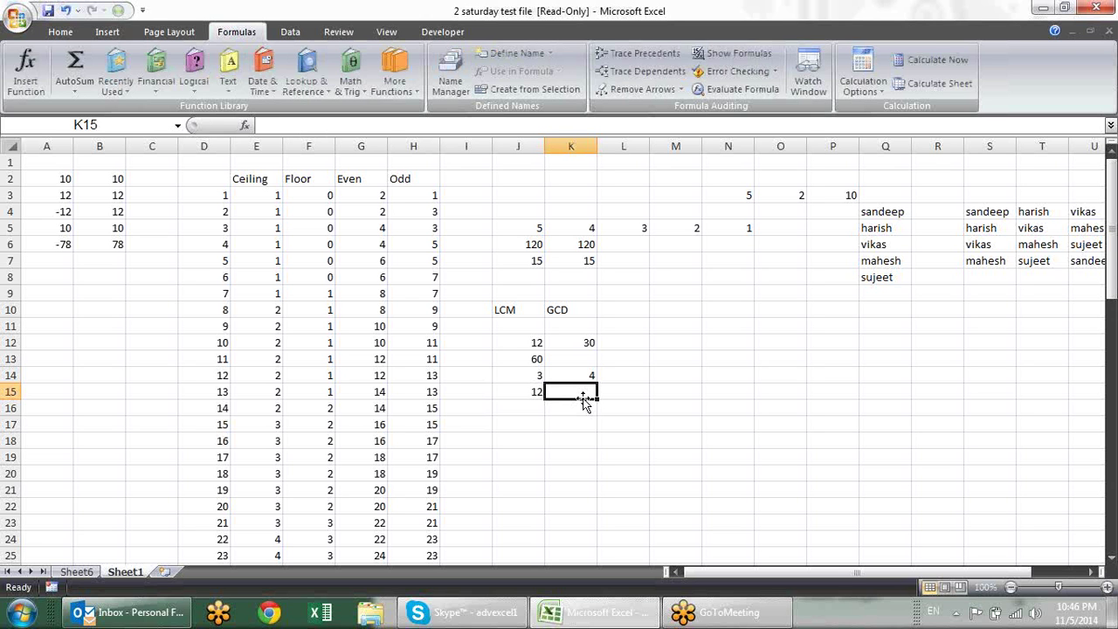
type("6")
key("Return")
Enter =GCD(J15,K15) in J16
key("Left")
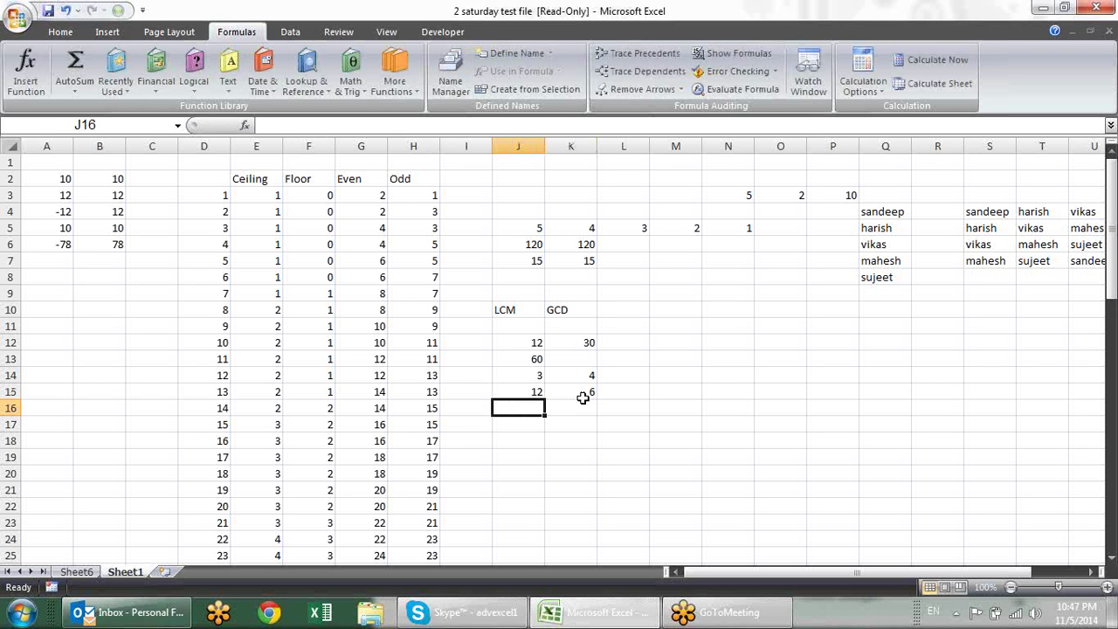
type("=")
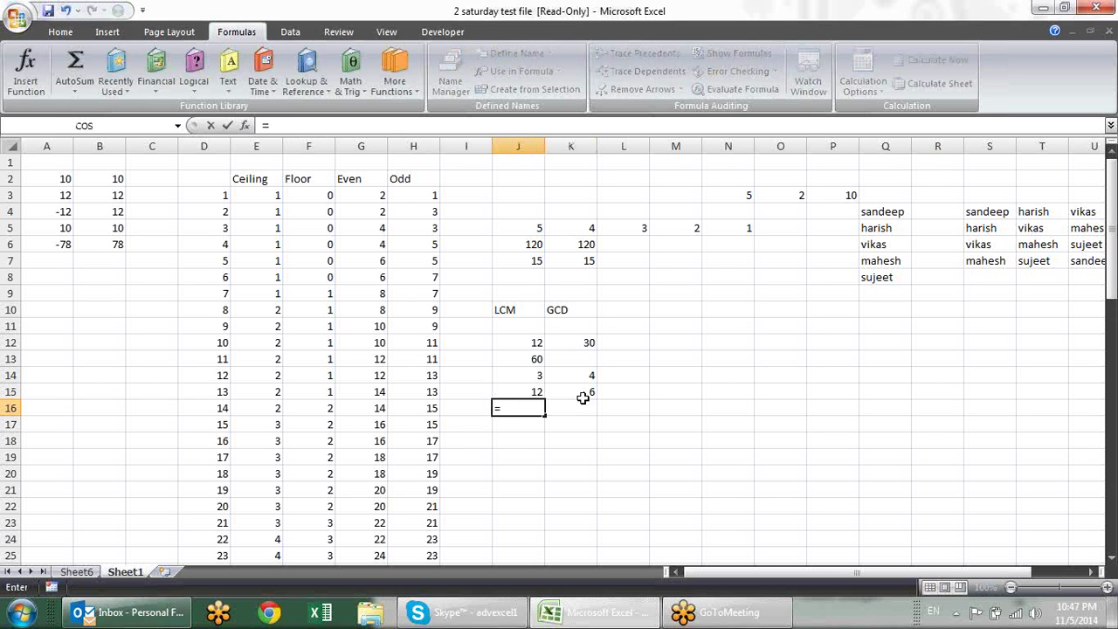
type("gc")
key("Tab")
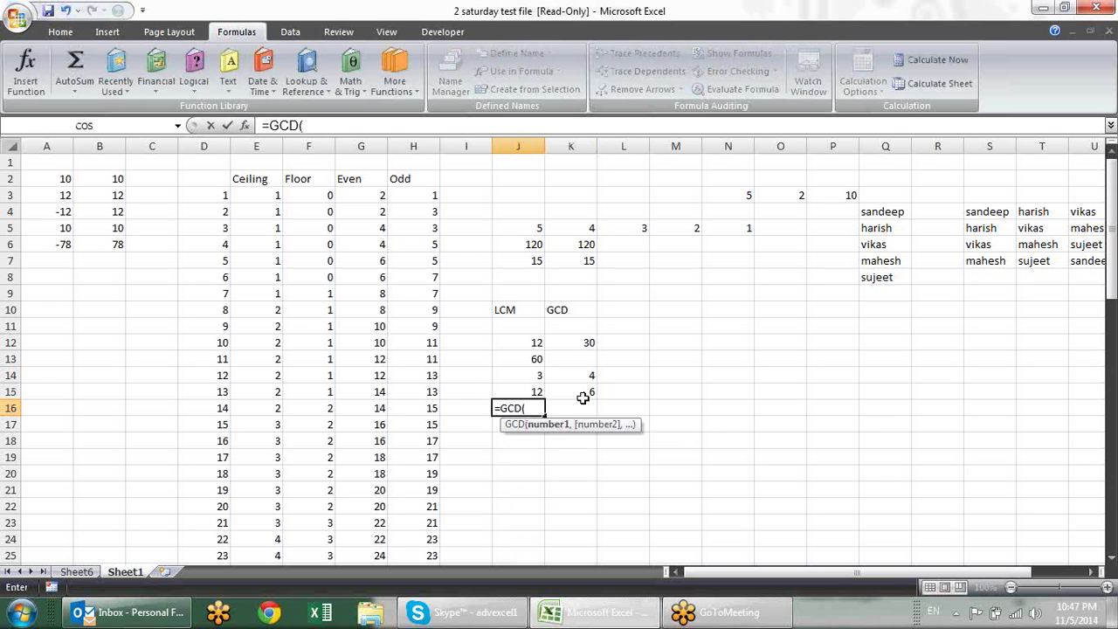
key("Up")
type(",")
key("Up")
key("Right")
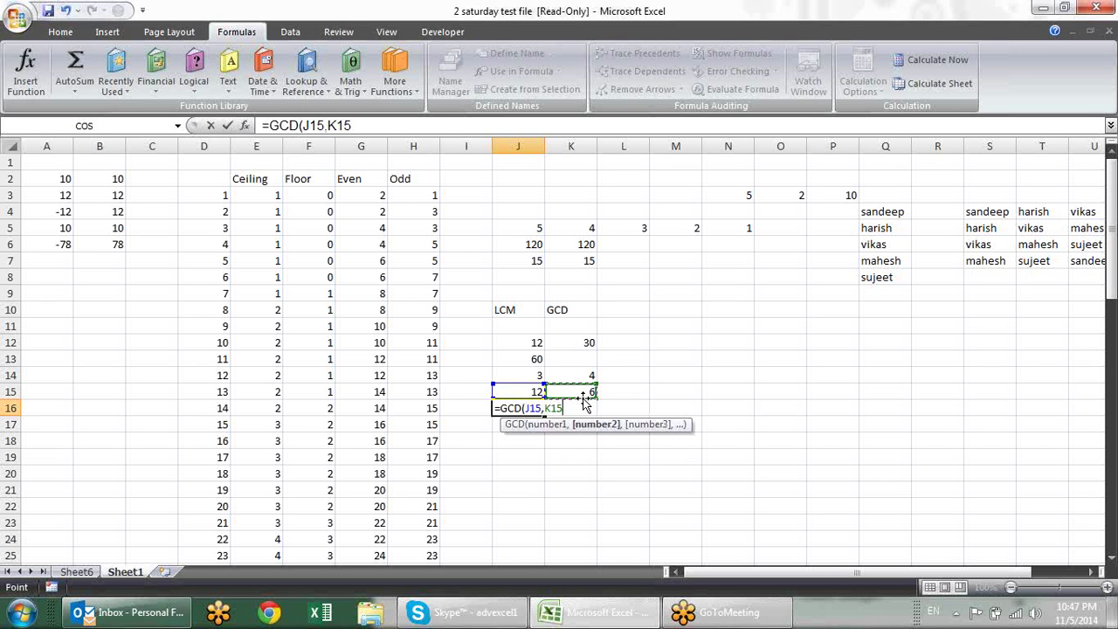
key("Return")
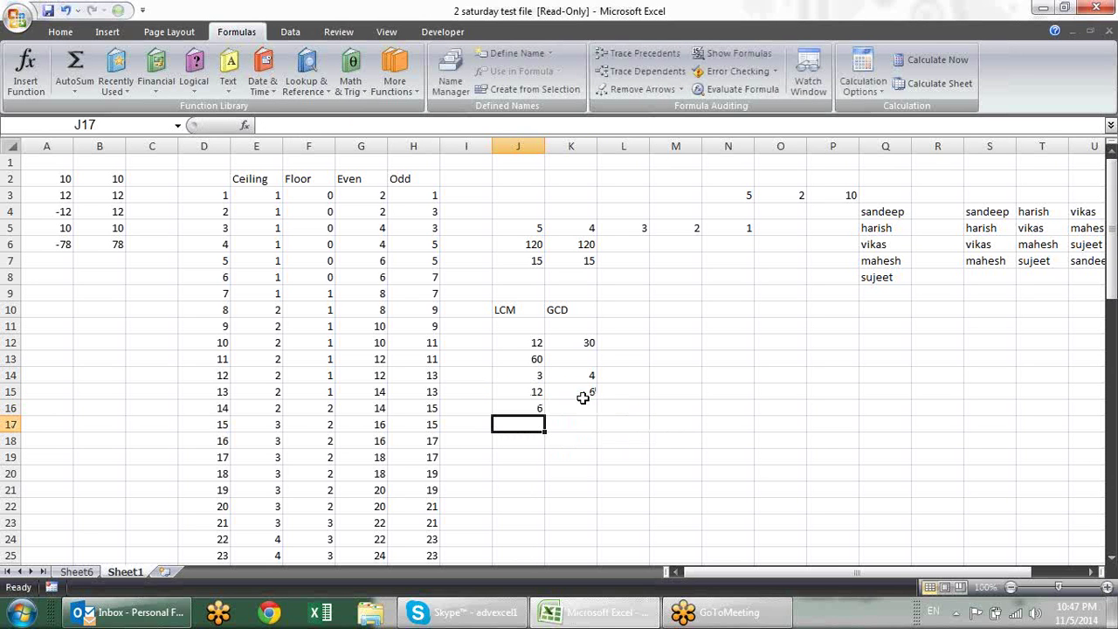
Put 18 in J15 and 24 in K15 so J16 returns 6
left_click(583, 398)
type("18")
key("Return")
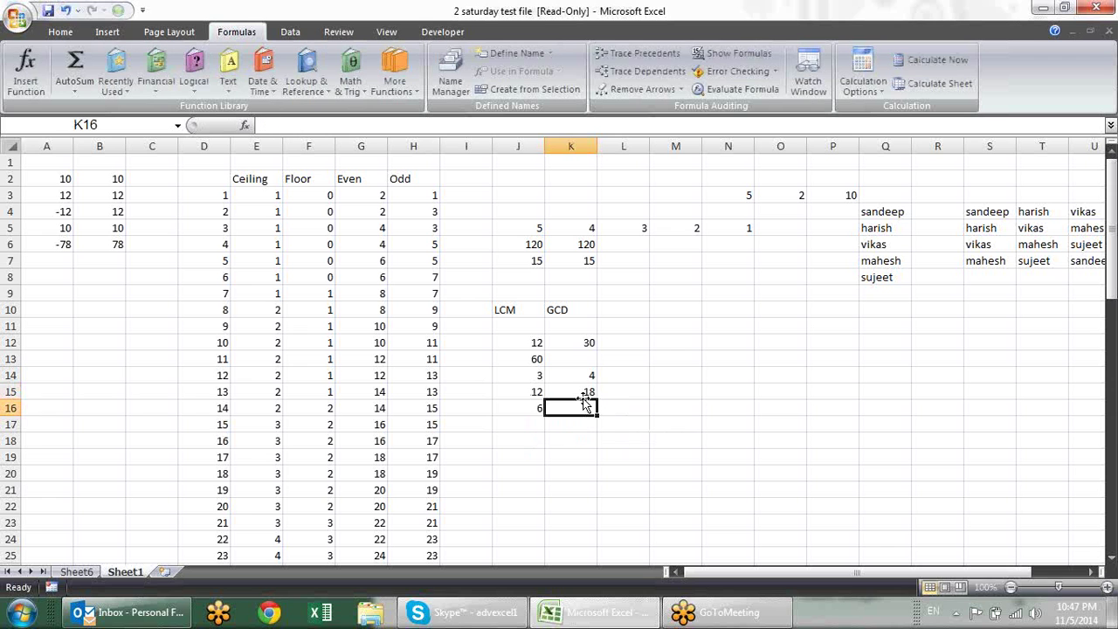
left_click(586, 386)
type("2")
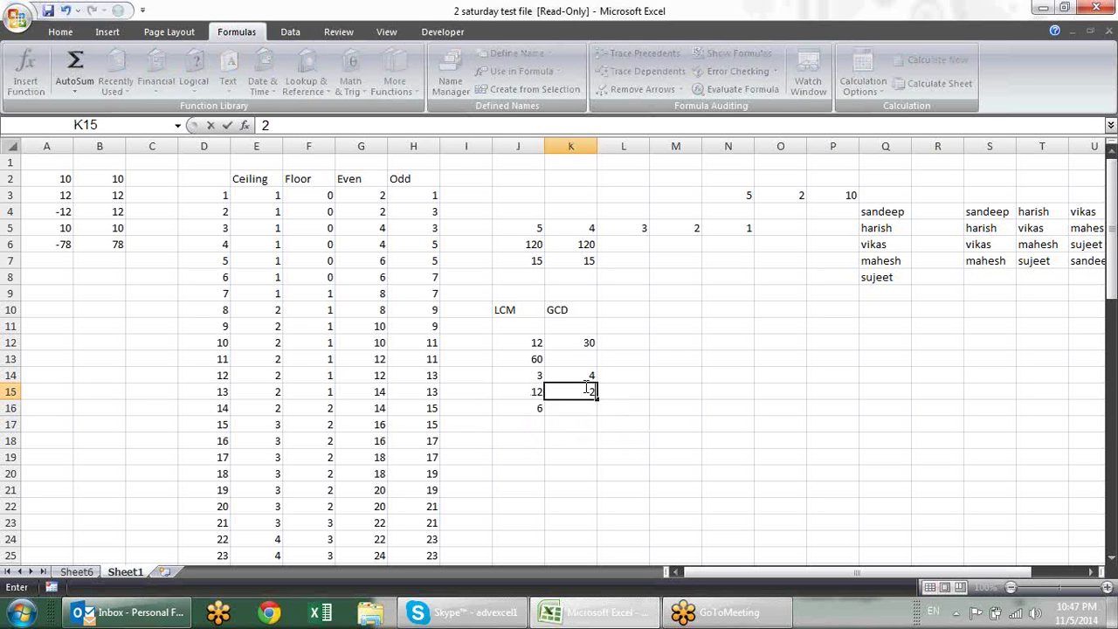
type("4")
key("Return")
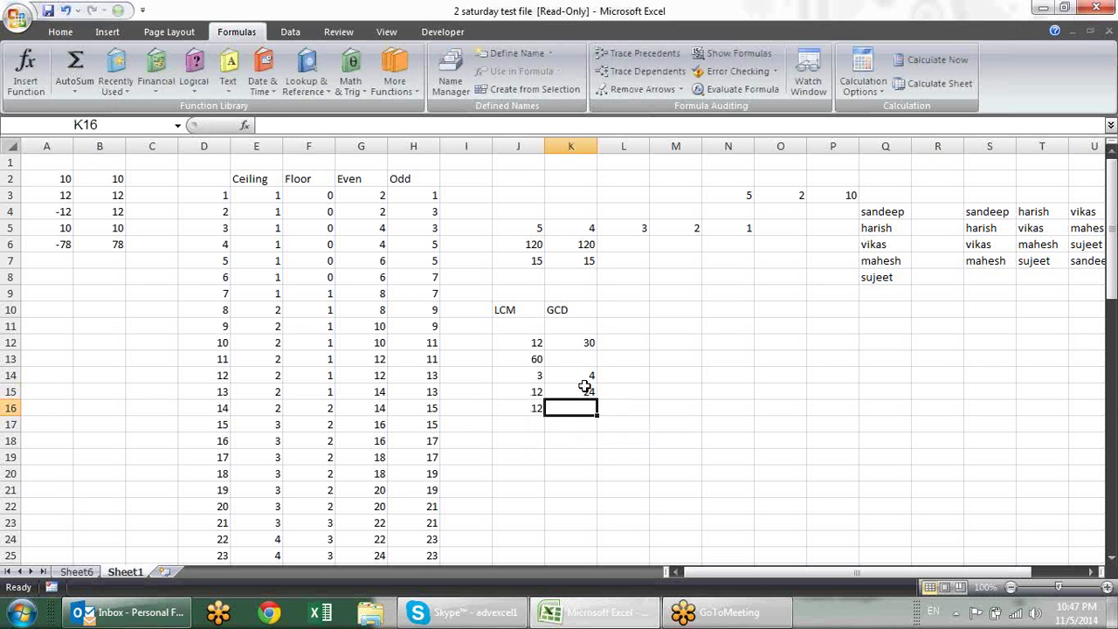
left_click(530, 386)
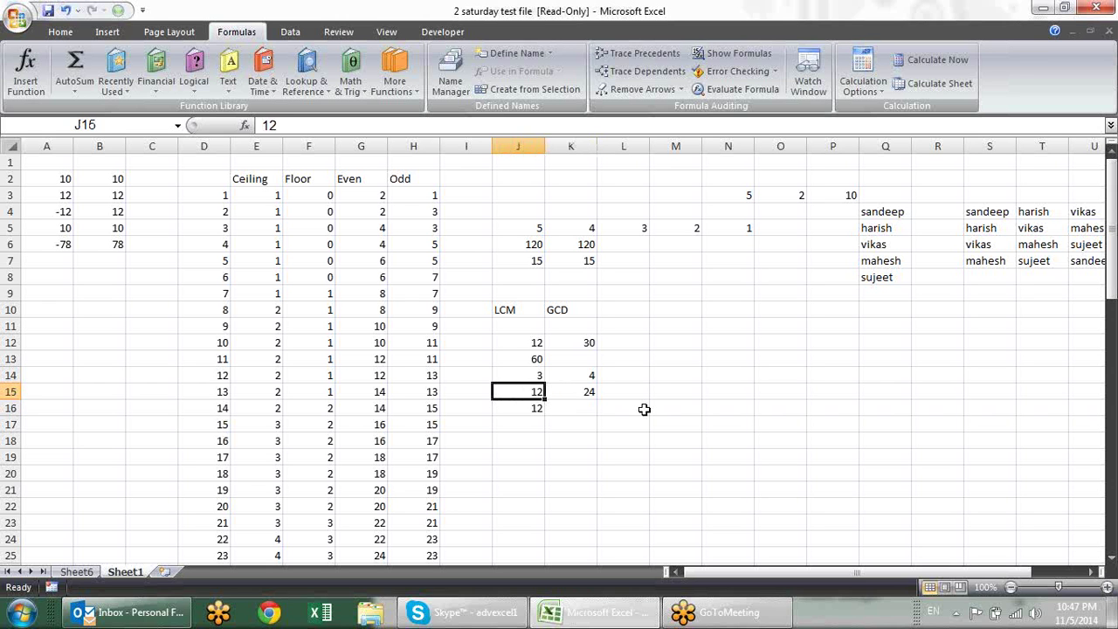
type("18")
key("Return")
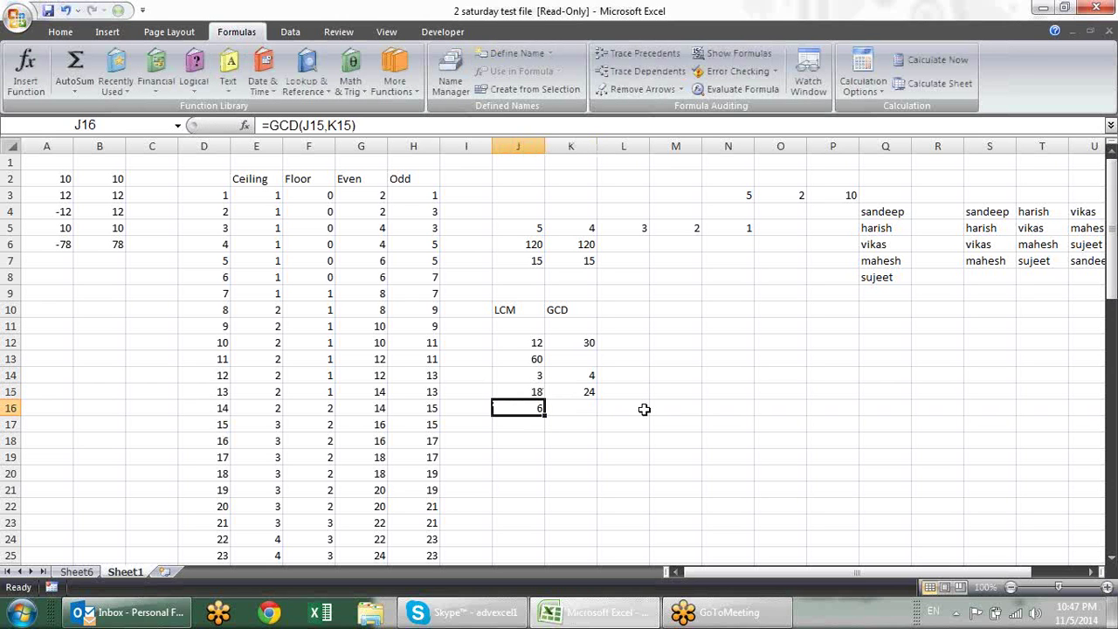
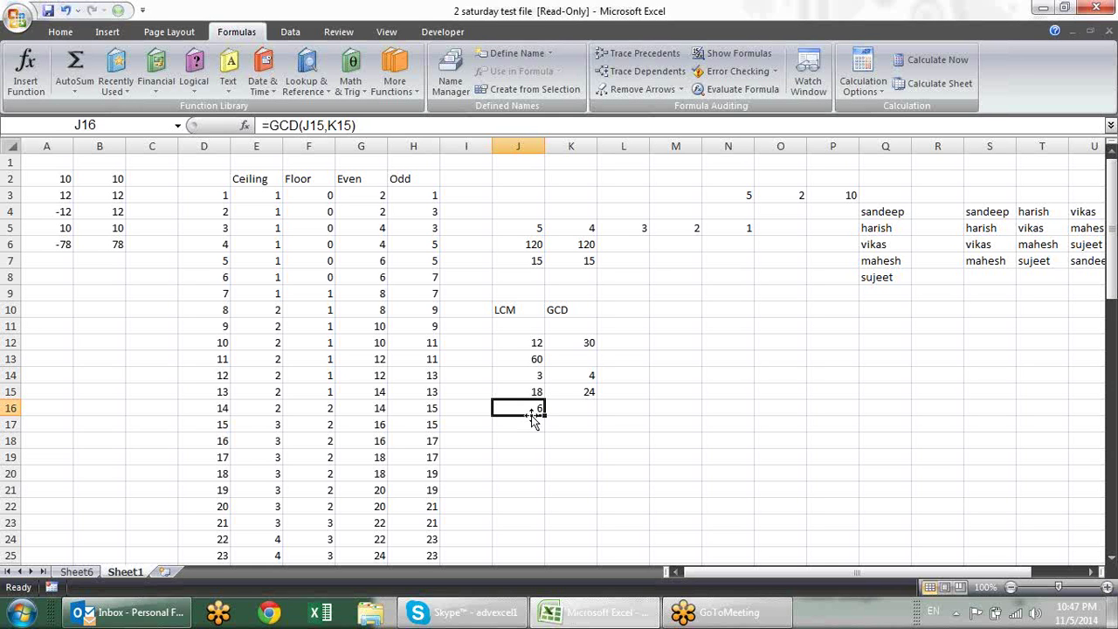
Resize the workbook window and browse the Lookup & Reference and Math & Trig function lists
left_click(1090, 31)
left_click(769, 153)
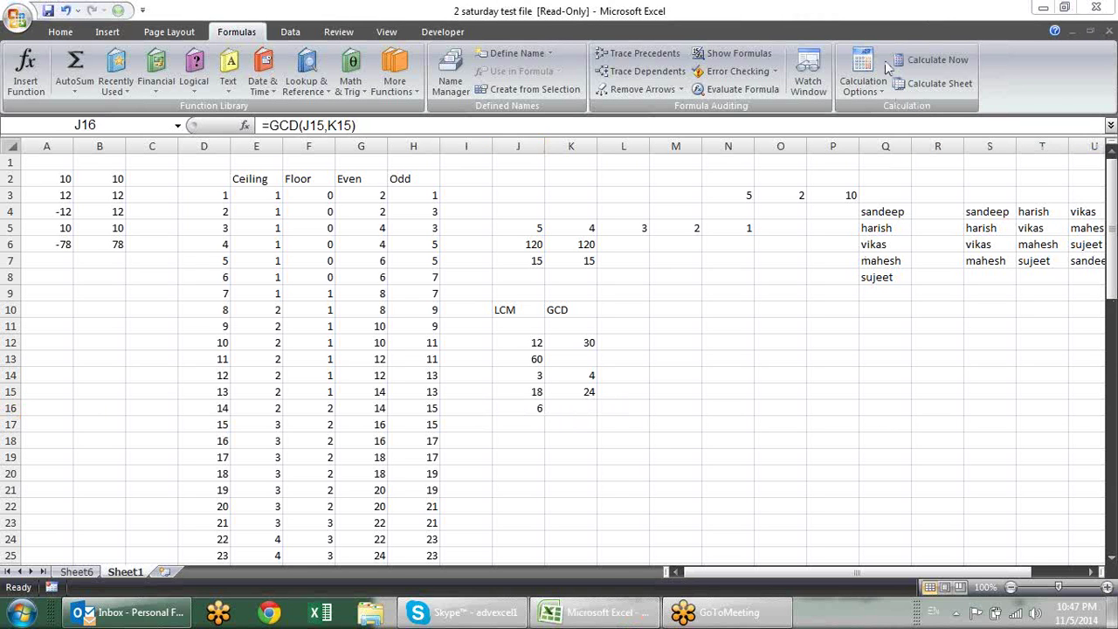
left_click(624, 377)
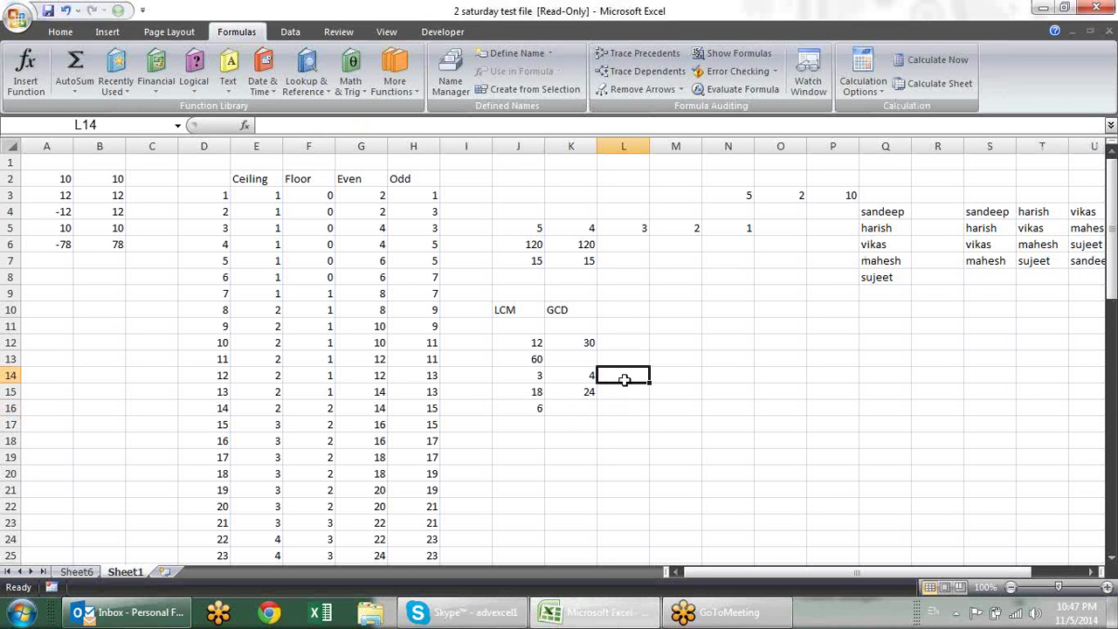
left_click(322, 87)
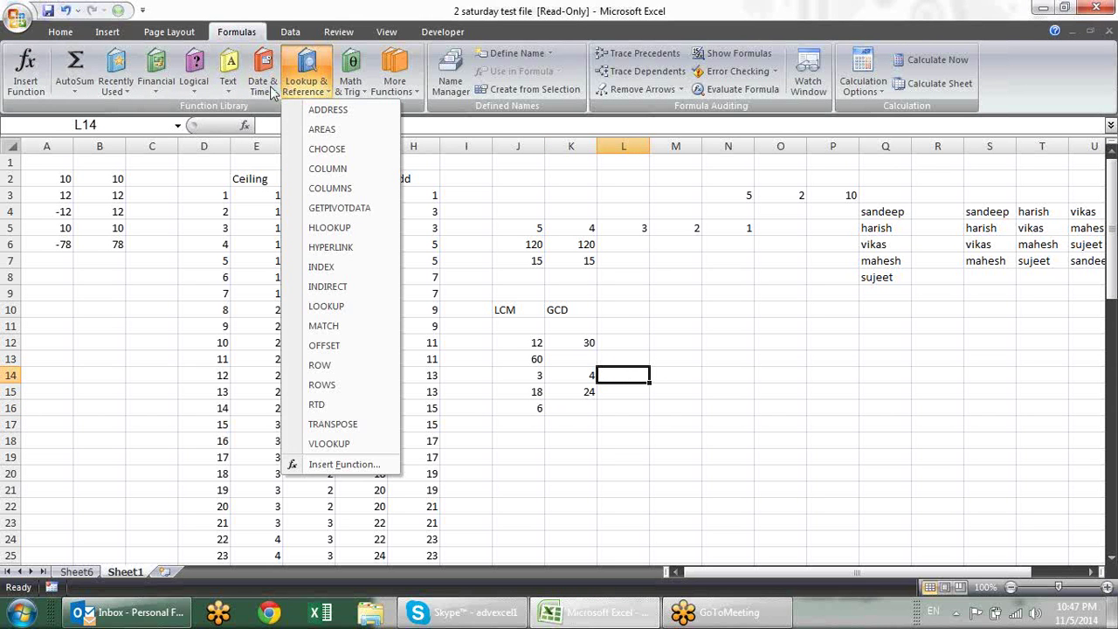
left_click(353, 87)
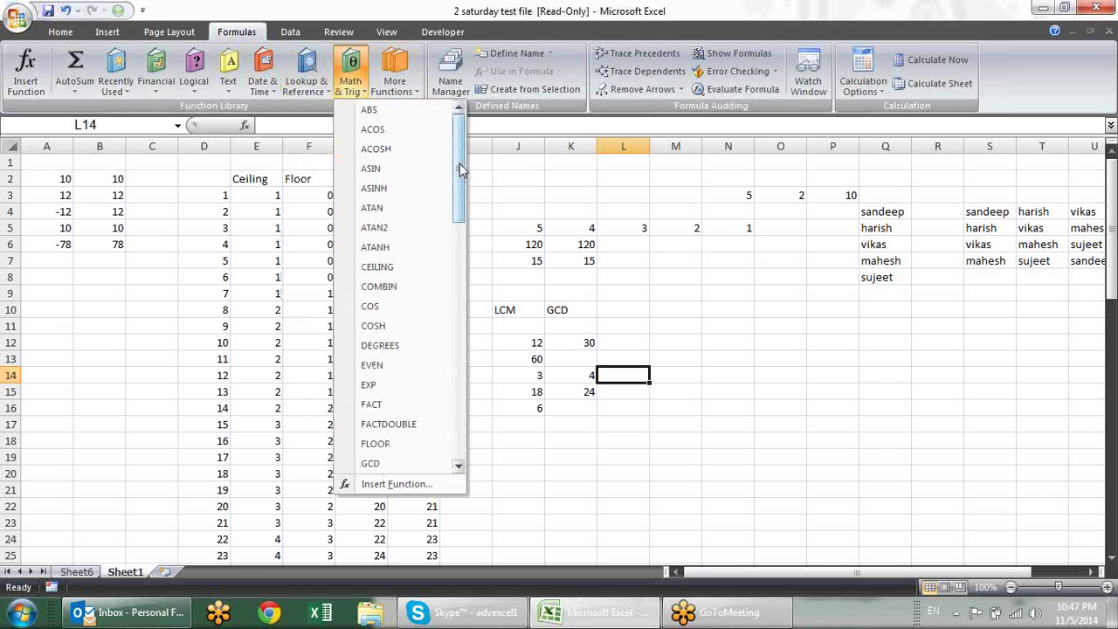
left_click_drag(460, 163, 454, 216)
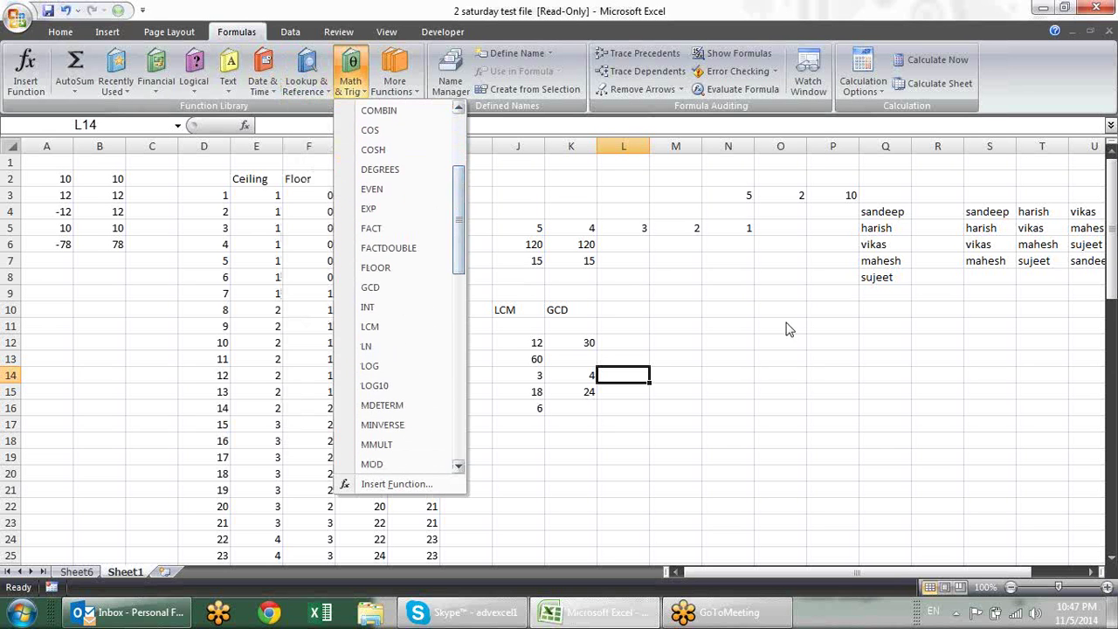
left_click(756, 351)
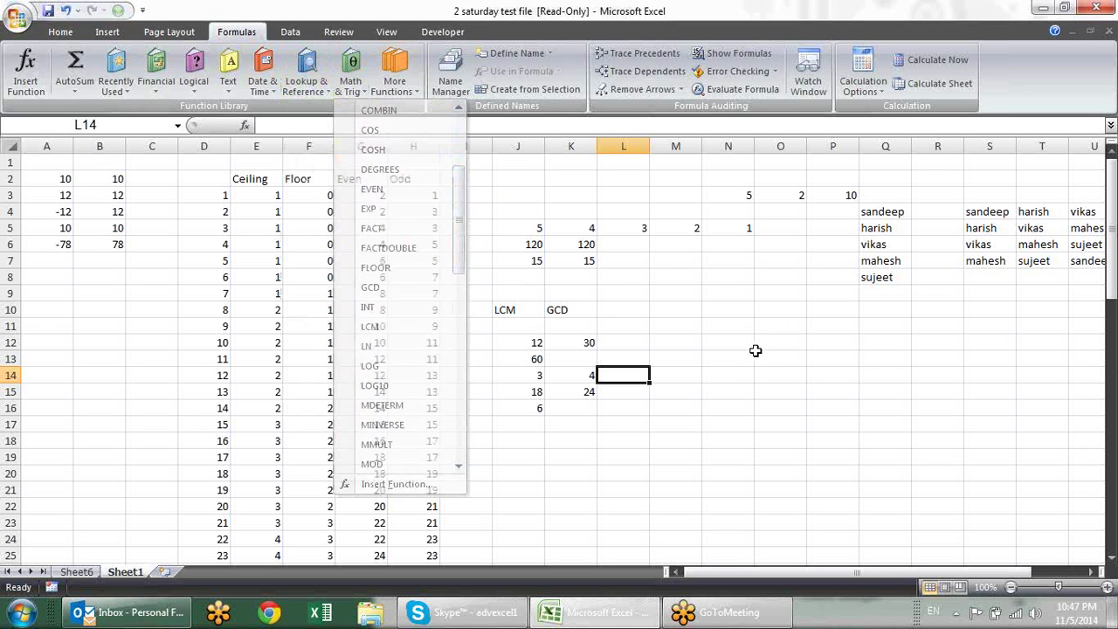
left_click(88, 572)
left_click(130, 573)
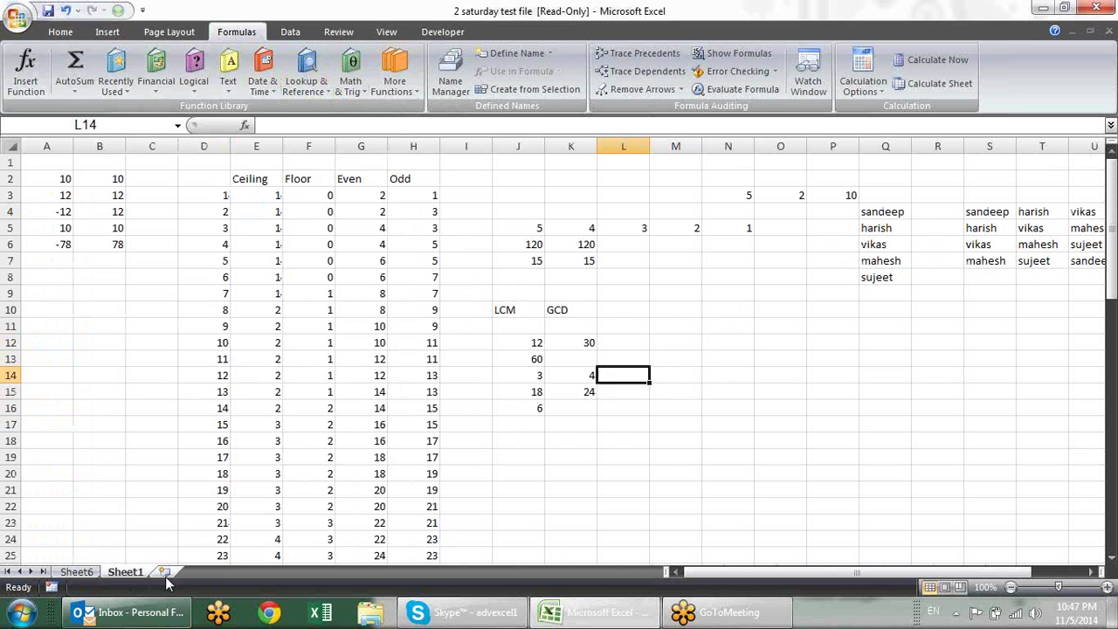
Add a new blank worksheet and enter 10.235, 12.56 and 15.935 in A2:A4
left_click(165, 572)
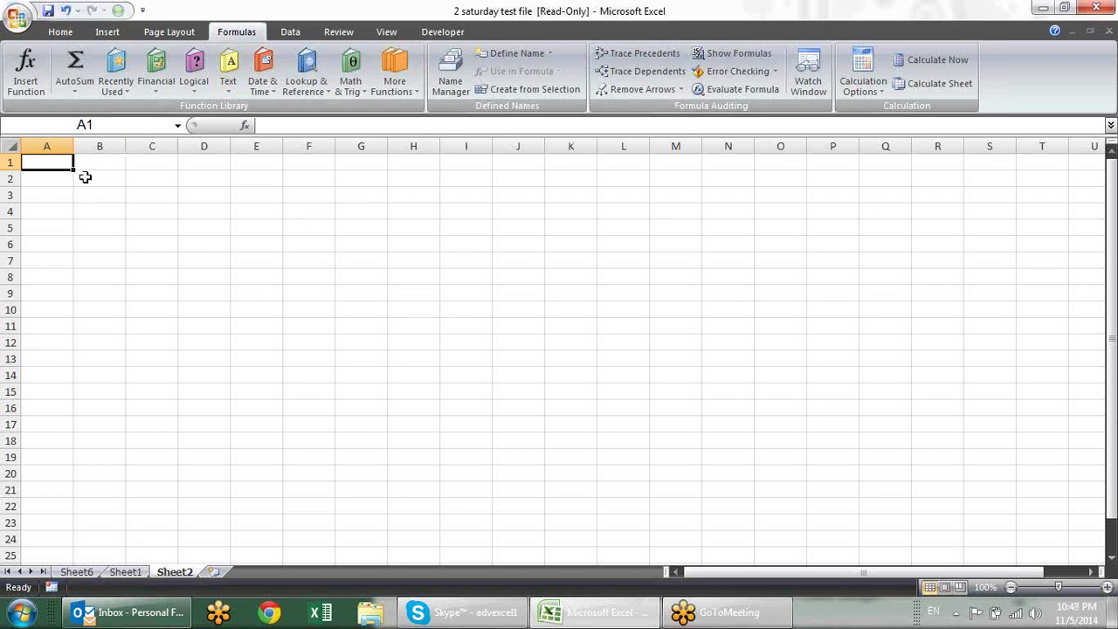
left_click(85, 177)
left_click(56, 178)
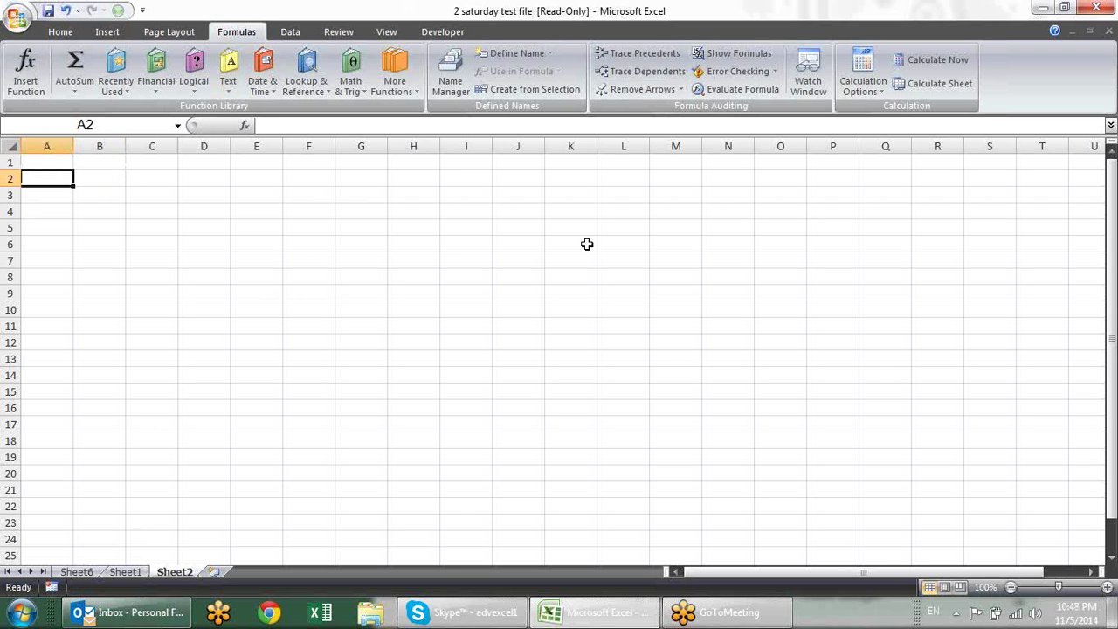
type("10.")
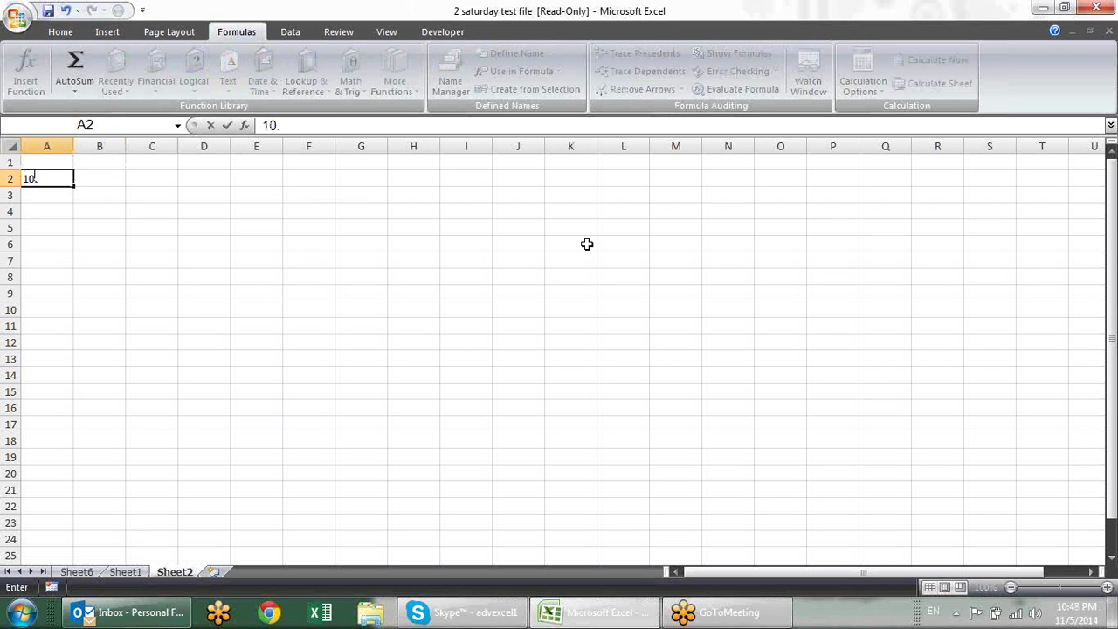
type("235")
key("Return")
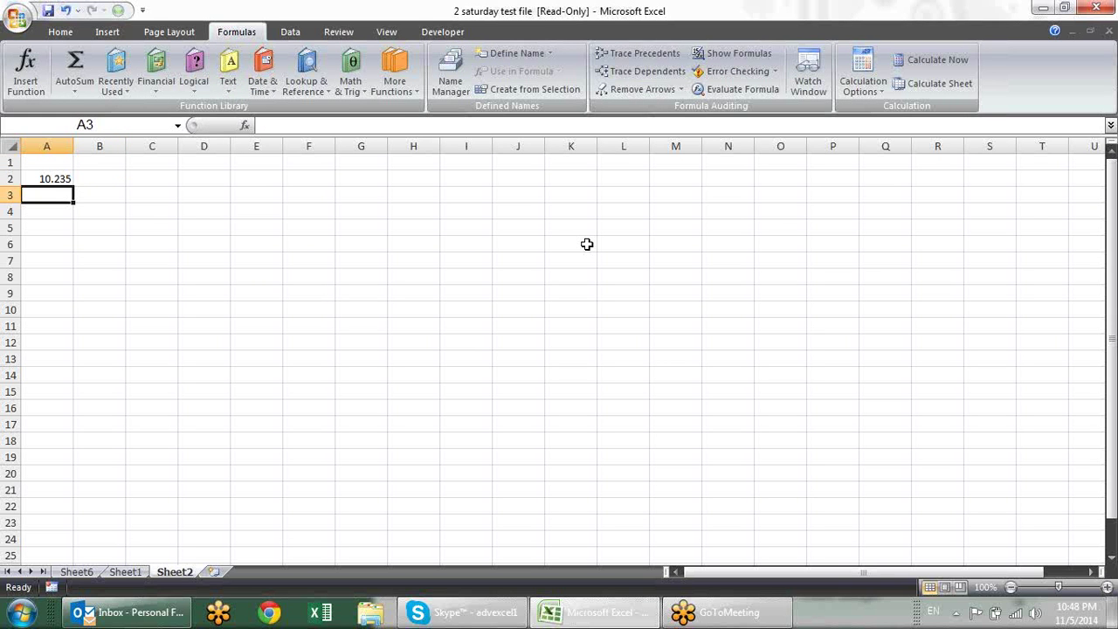
type("12.5")
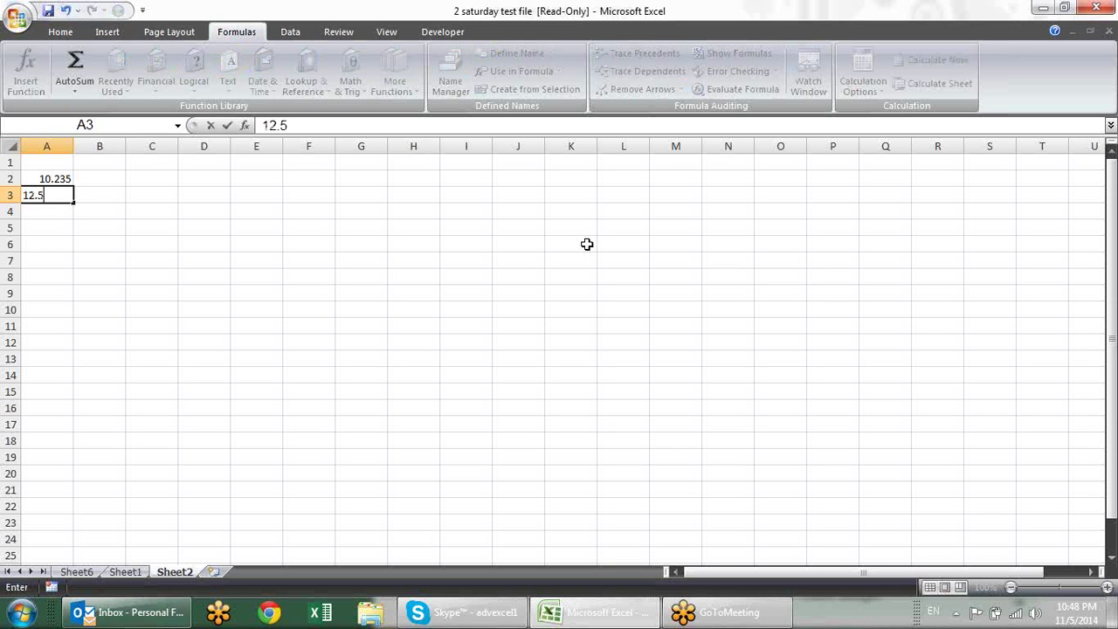
type("6")
key("Return")
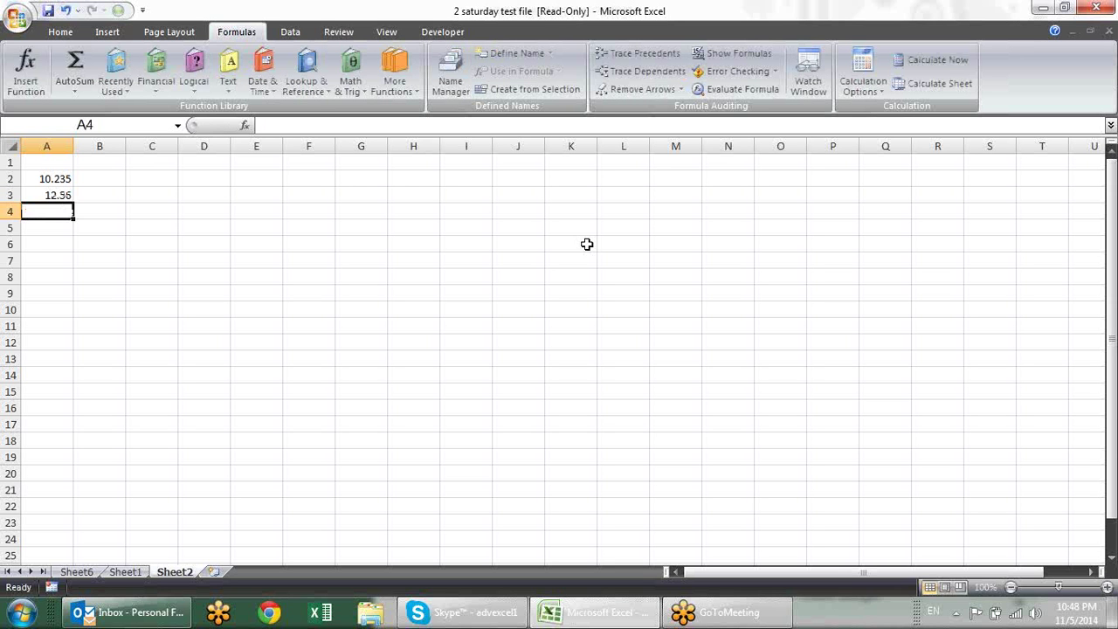
type("15")
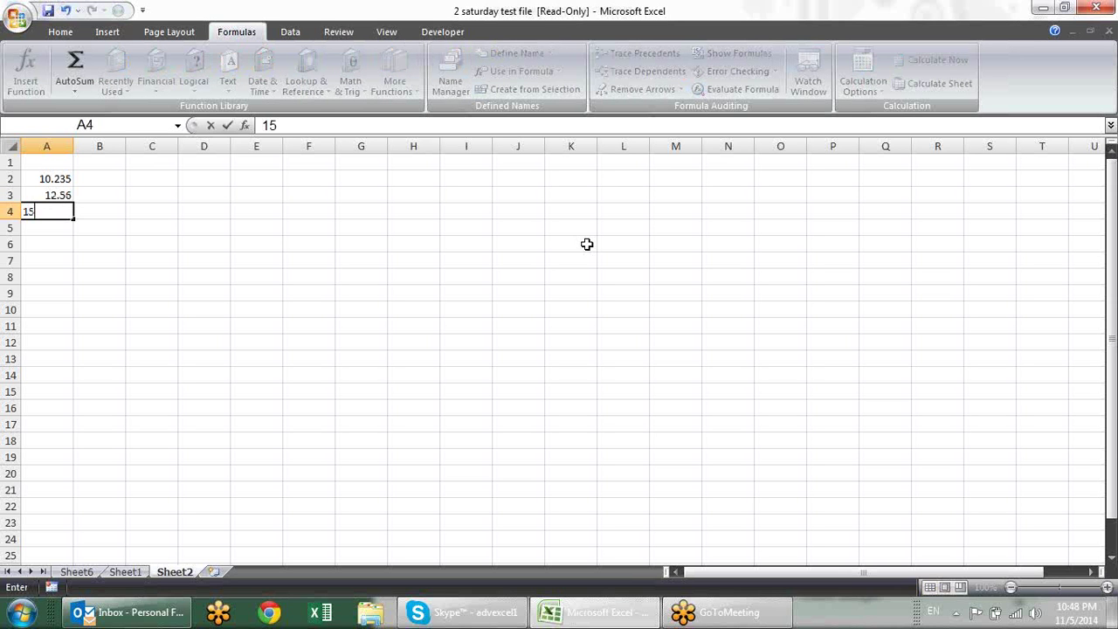
type(".9")
type("35")
key("Return")
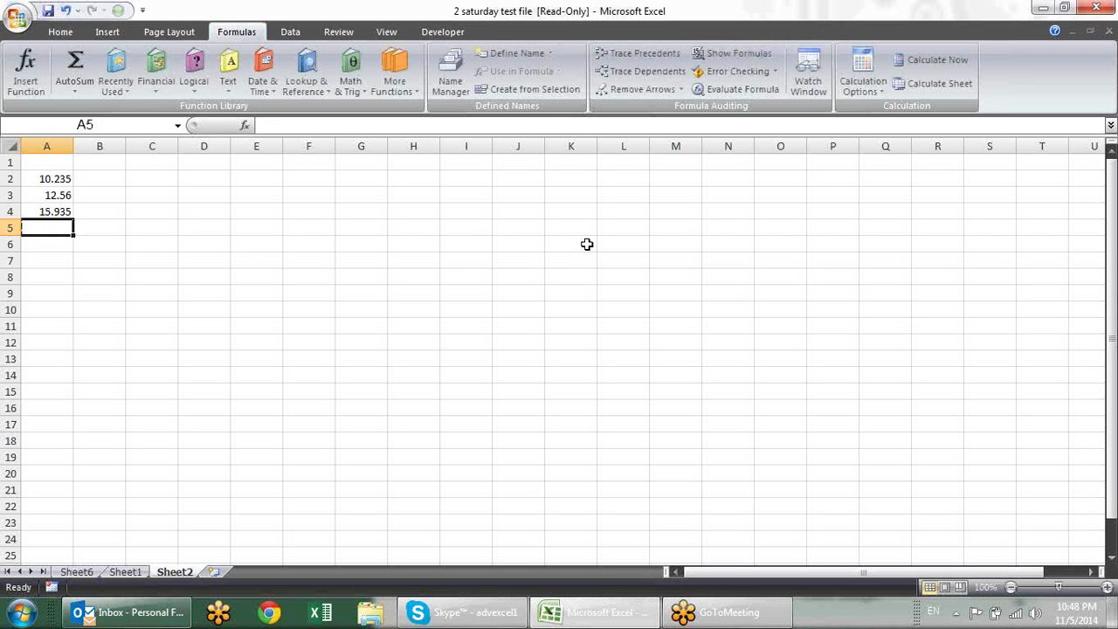
Put the heading 'round' in cell B1
left_click(119, 160)
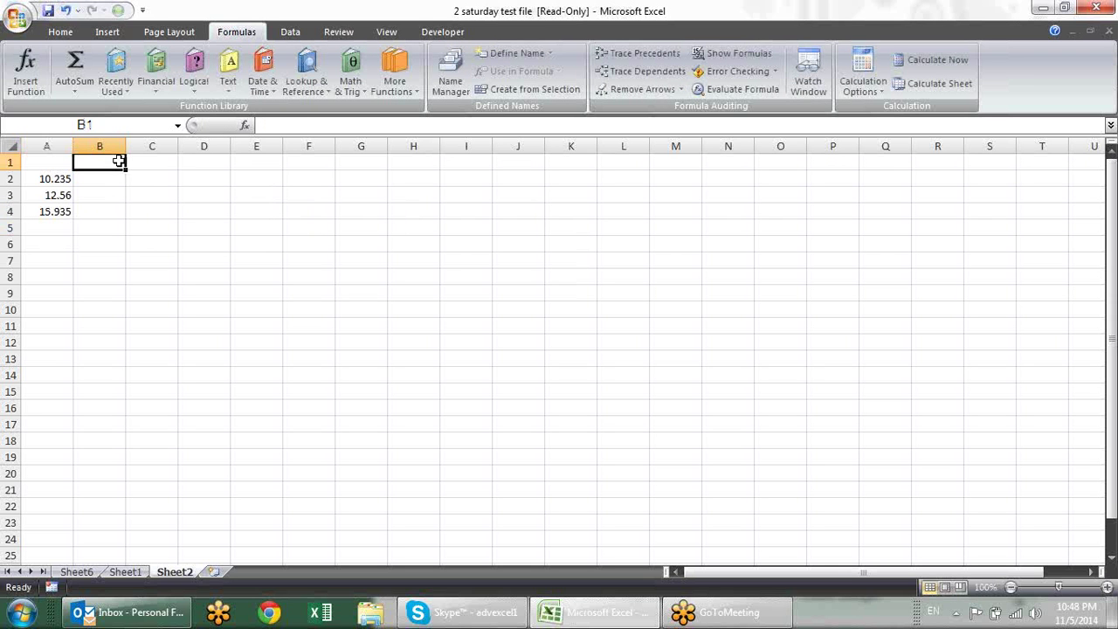
type("=round")
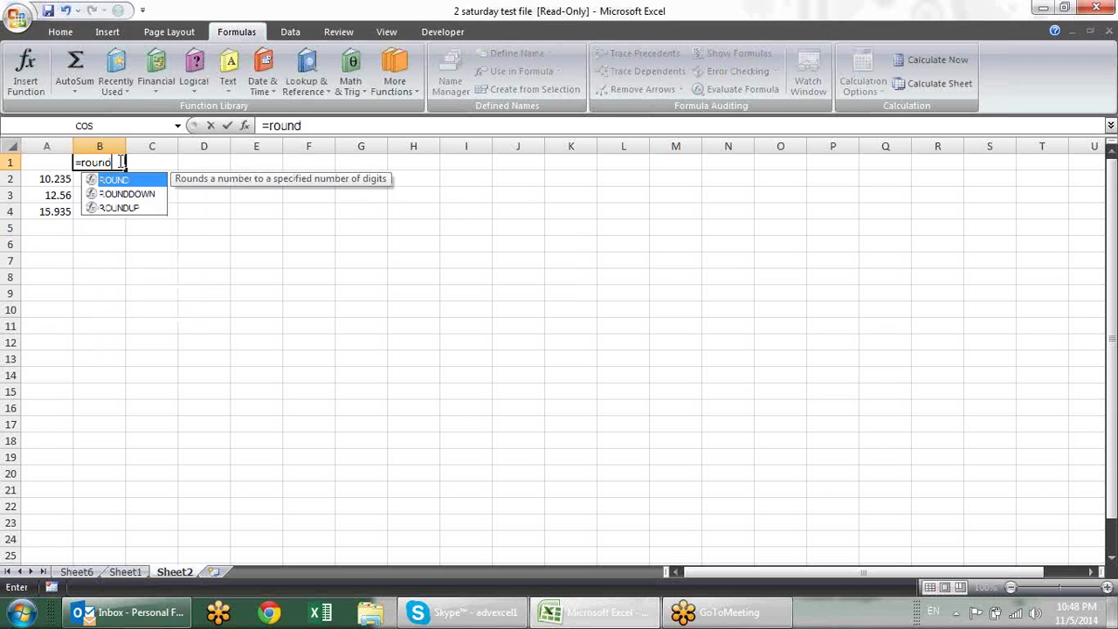
key("Tab")
key("BackSpace")
key("BackSpace")
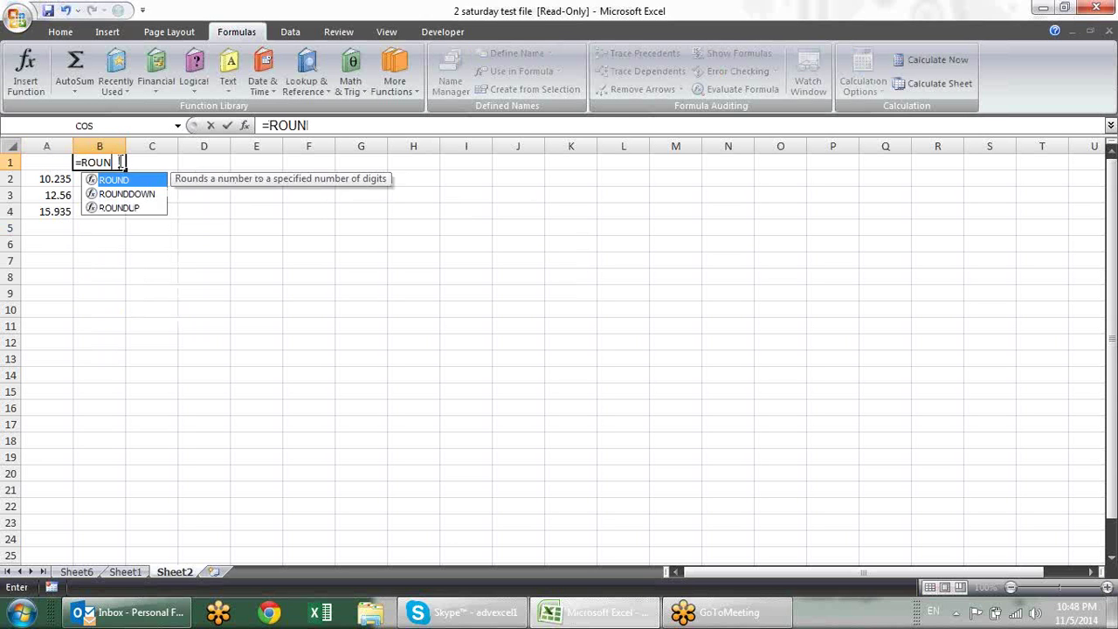
key("BackSpace")
key("BackSpace")
key("BackSpace")
key("BackSpace")
type("rou")
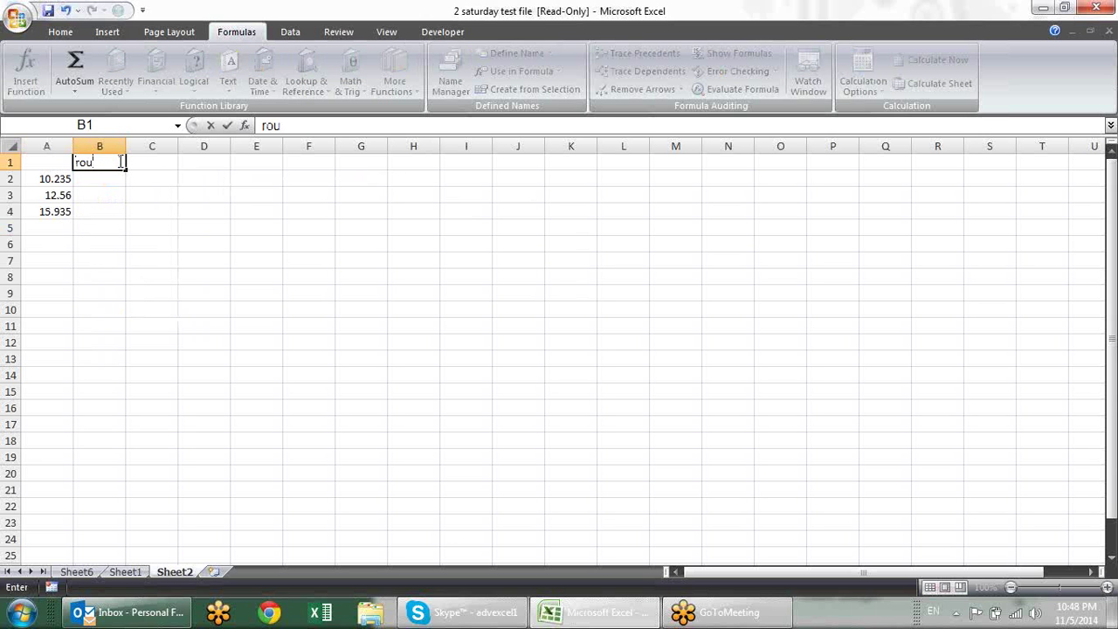
type("nd")
key("Return")
Enter =ROUND(A2,0) in B2 and fill it down to B4
type("=")
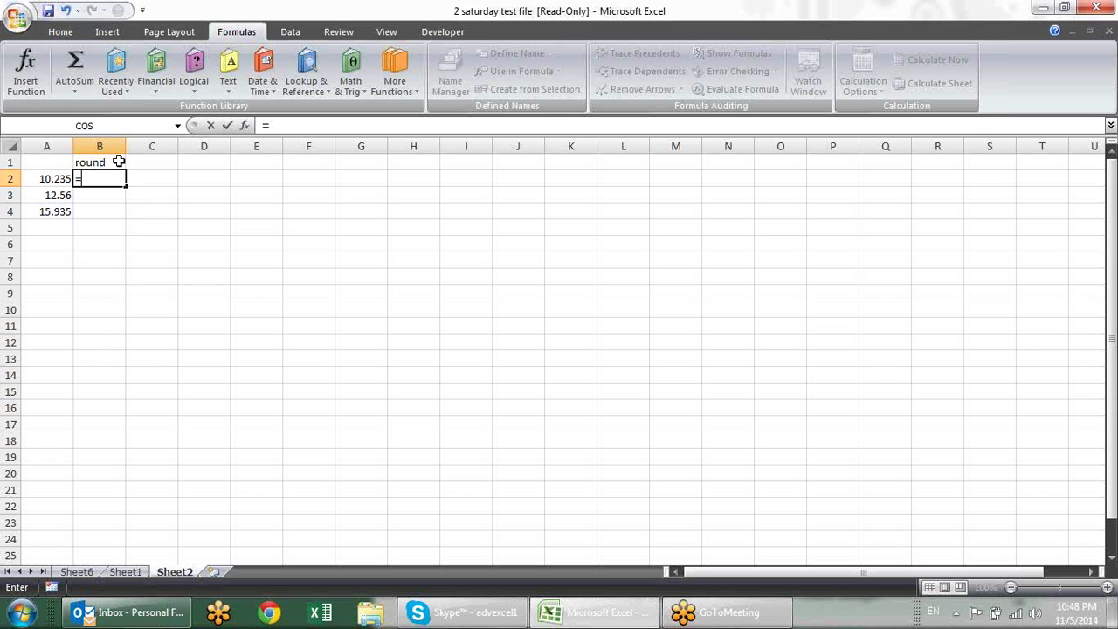
type("rou")
key("Tab")
key("Left")
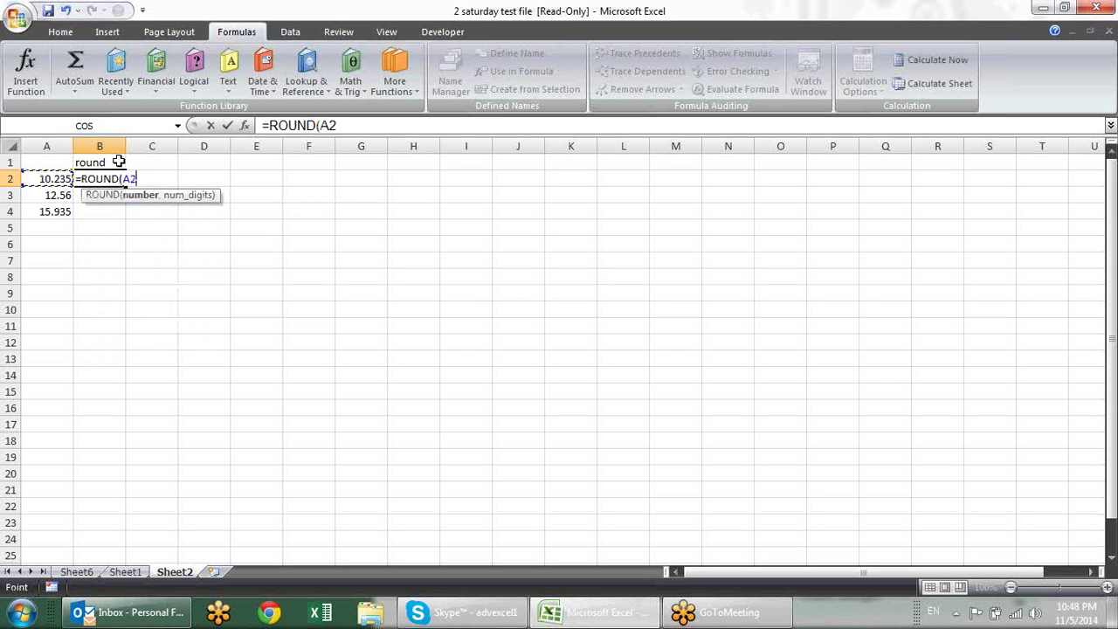
type(",")
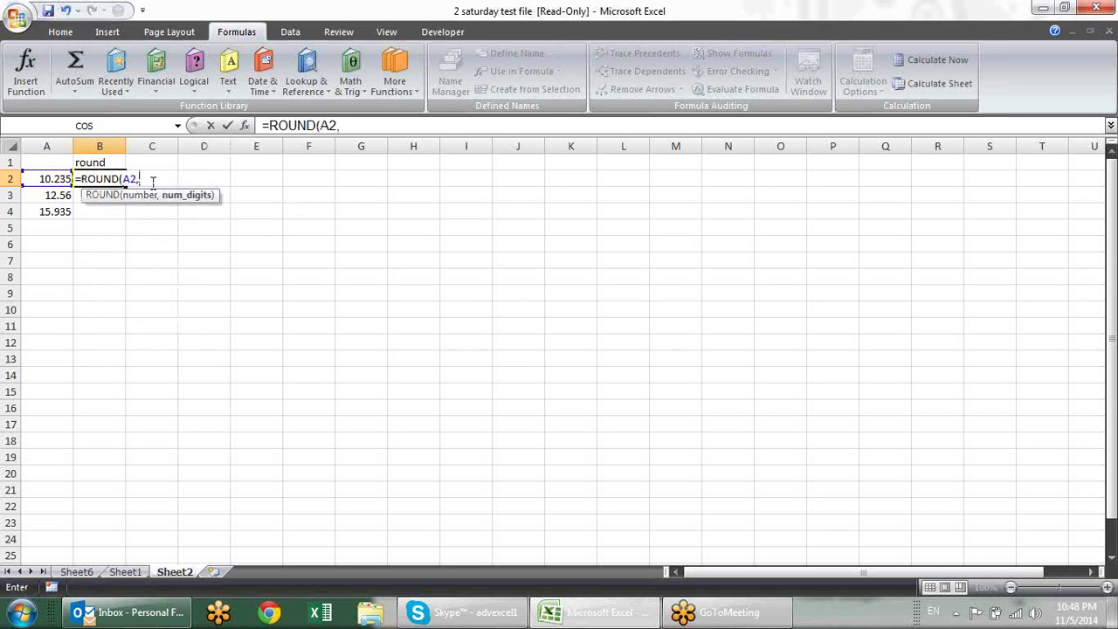
type("0")
key("Return")
left_click(111, 178)
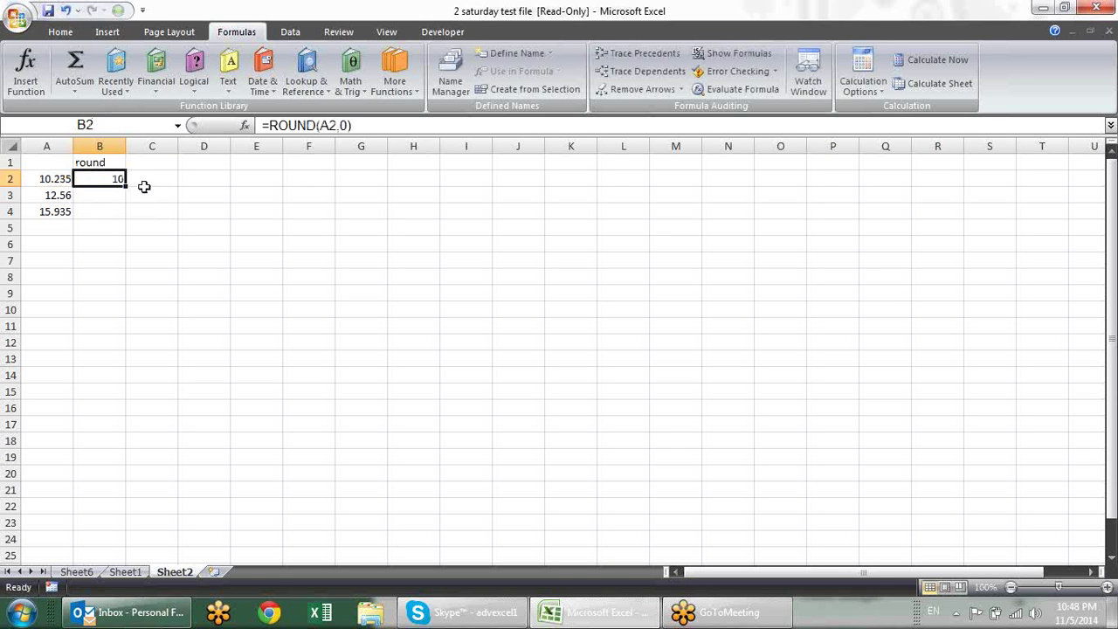
left_click_drag(127, 185, 127, 218)
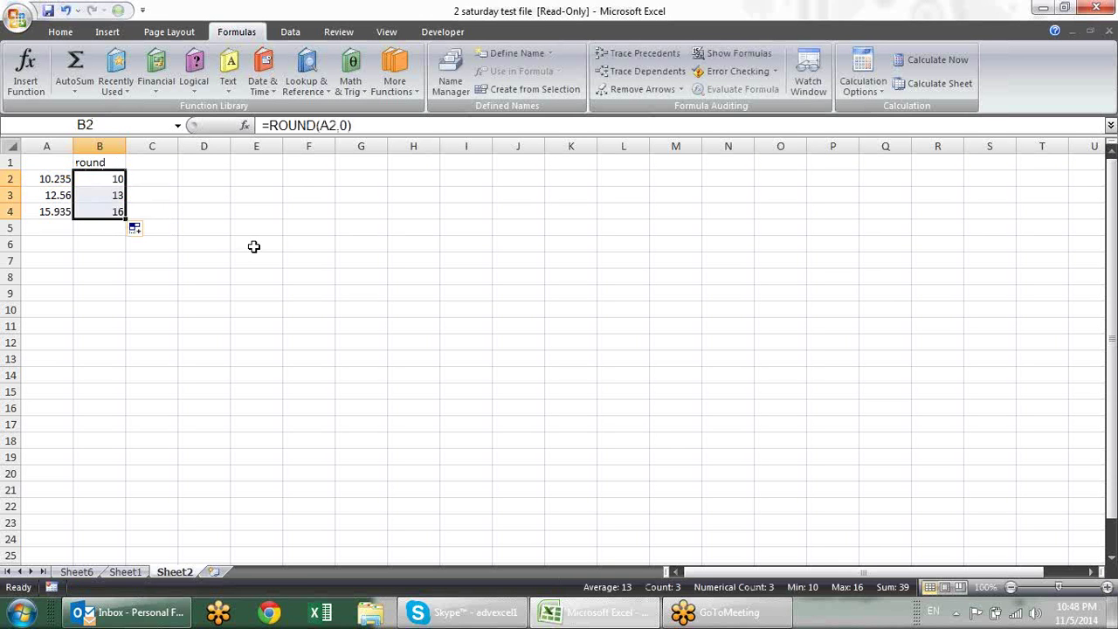
Compare the rounded values 10, 13, 16 with the originals in column A
left_click(235, 225)
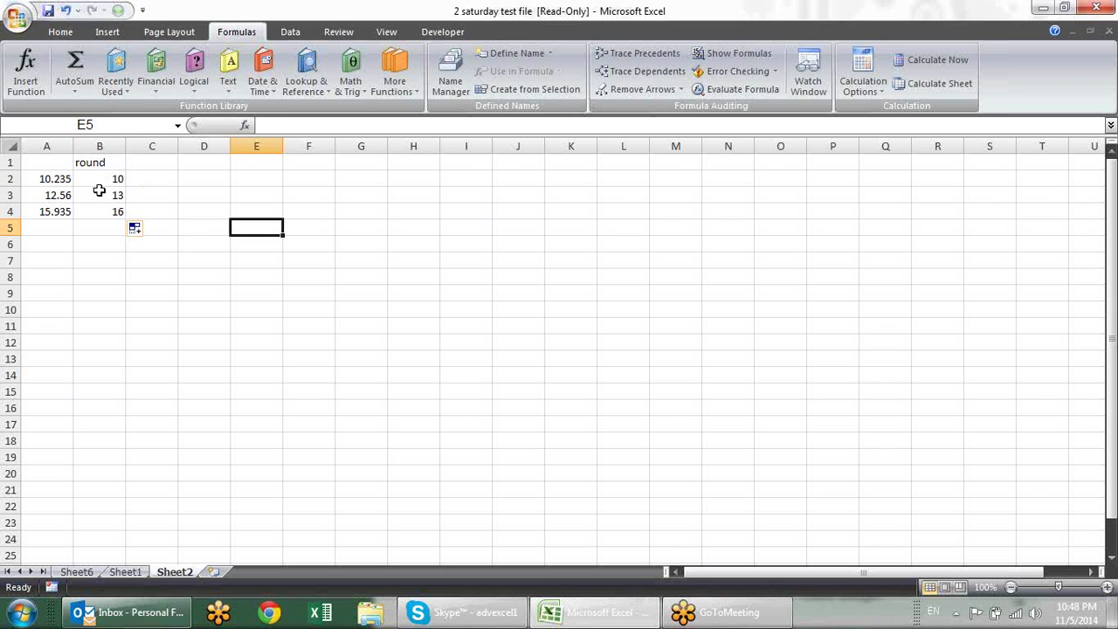
left_click(70, 196)
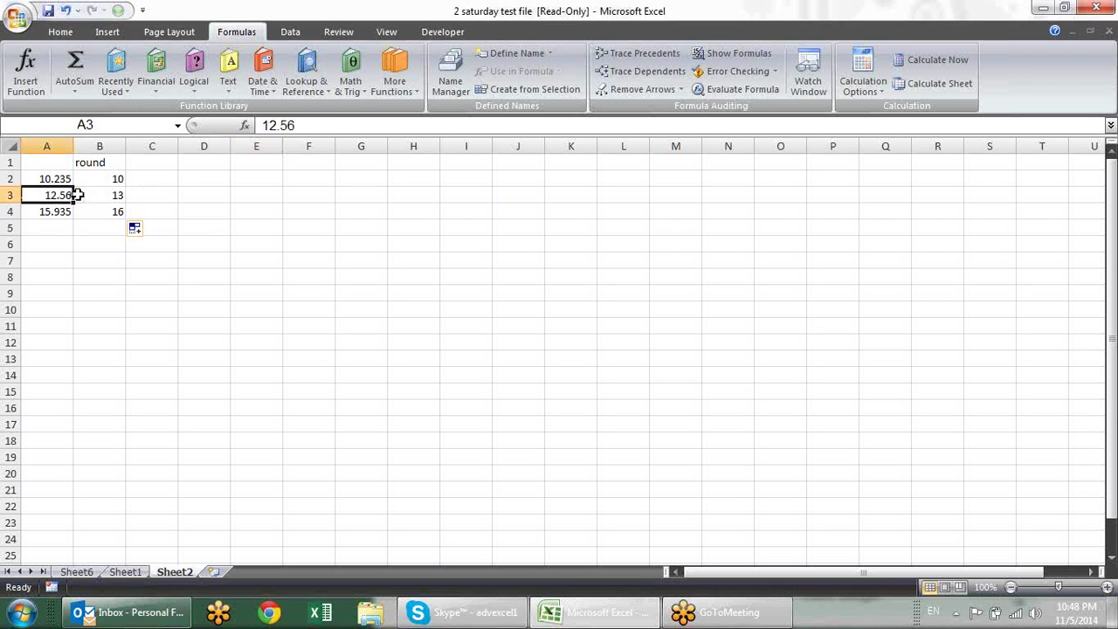
left_click(101, 194)
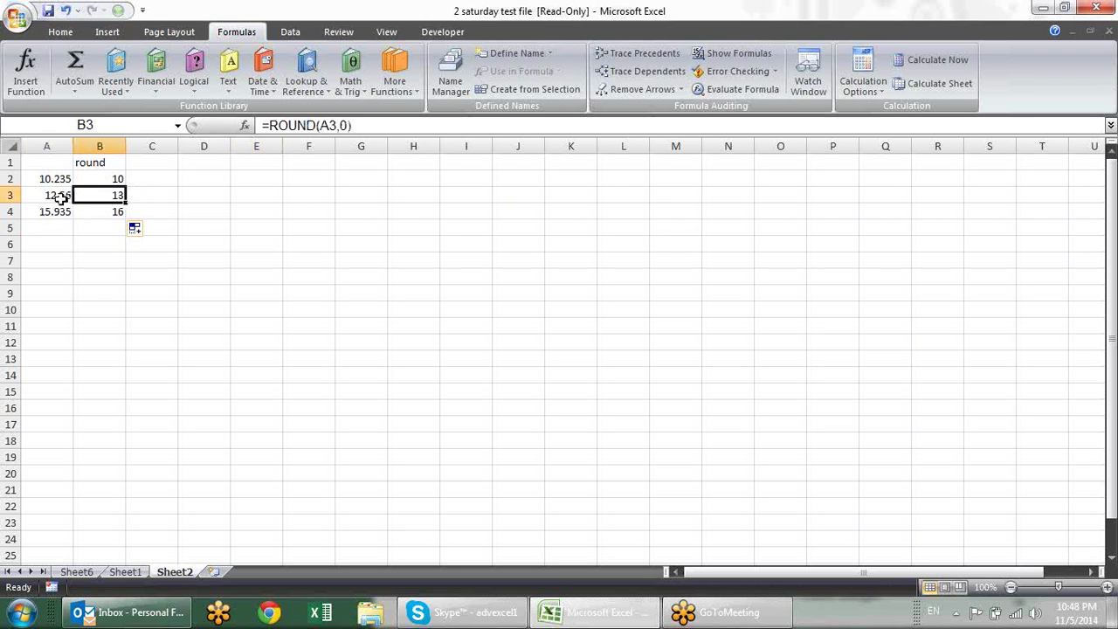
left_click(59, 196)
left_click(87, 195)
left_click(67, 179)
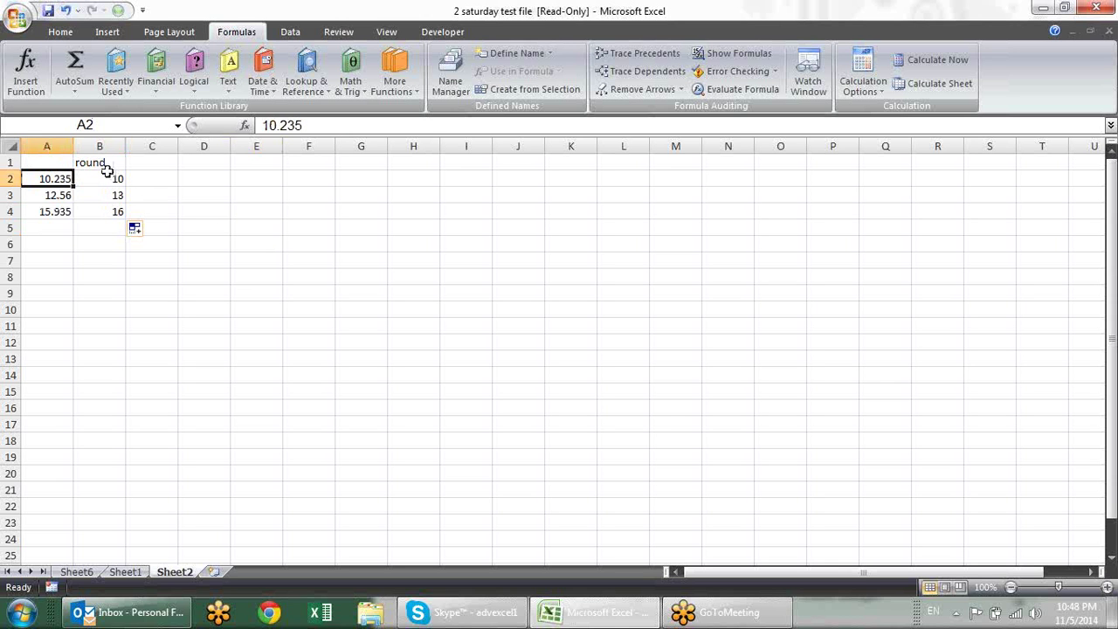
left_click(109, 175)
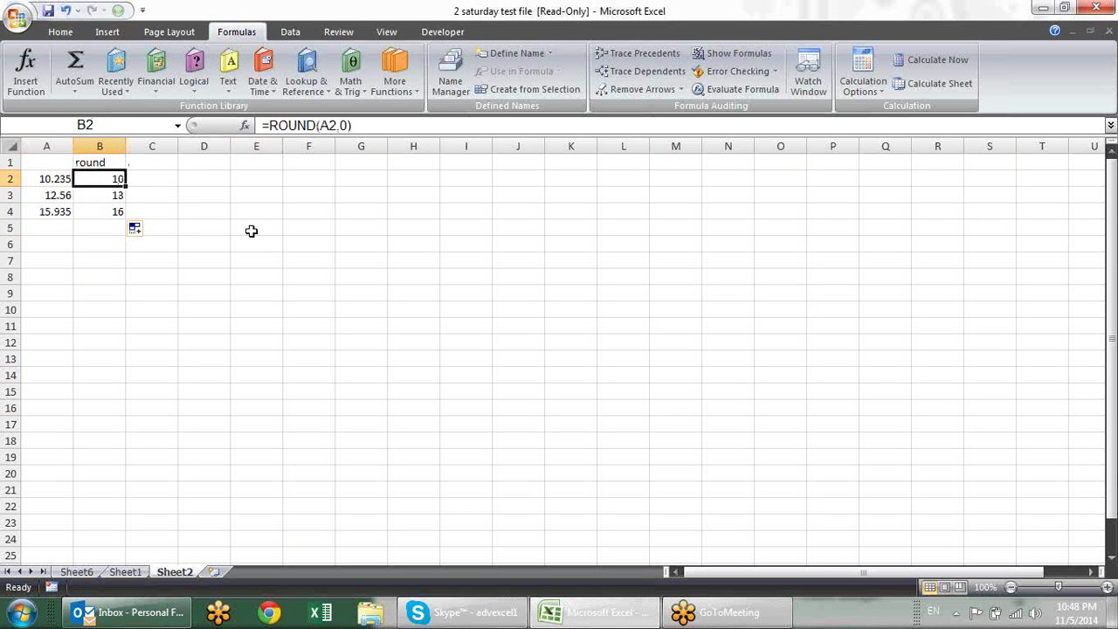
Add the headings 'roundup' in C1 and 'roundown' in D1
left_click(165, 166)
type("rou")
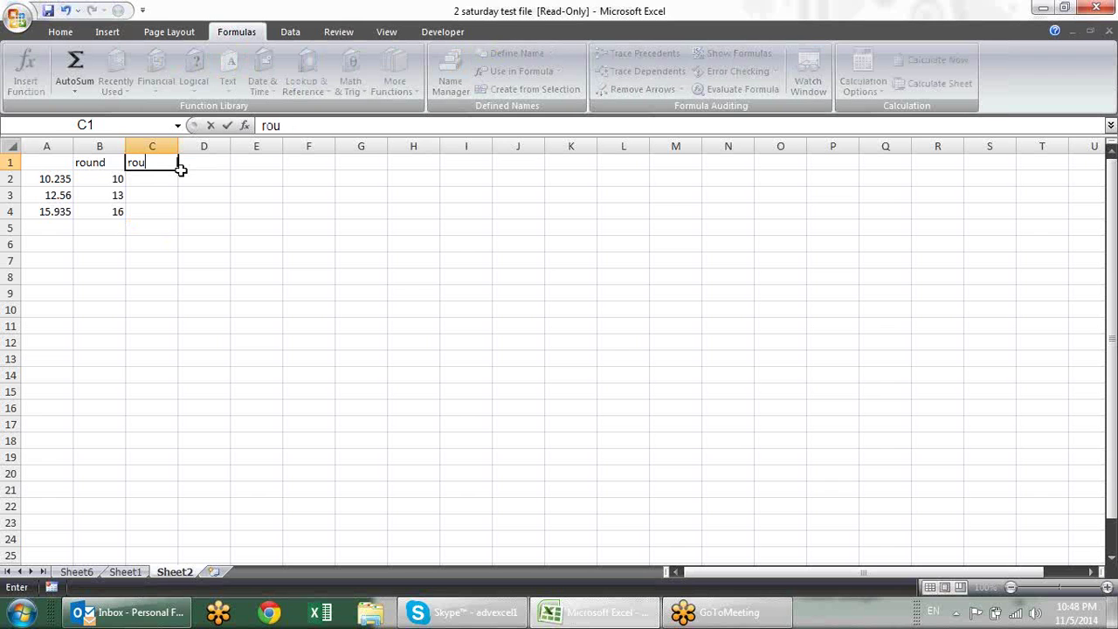
type("ndup")
key("Tab")
type("d")
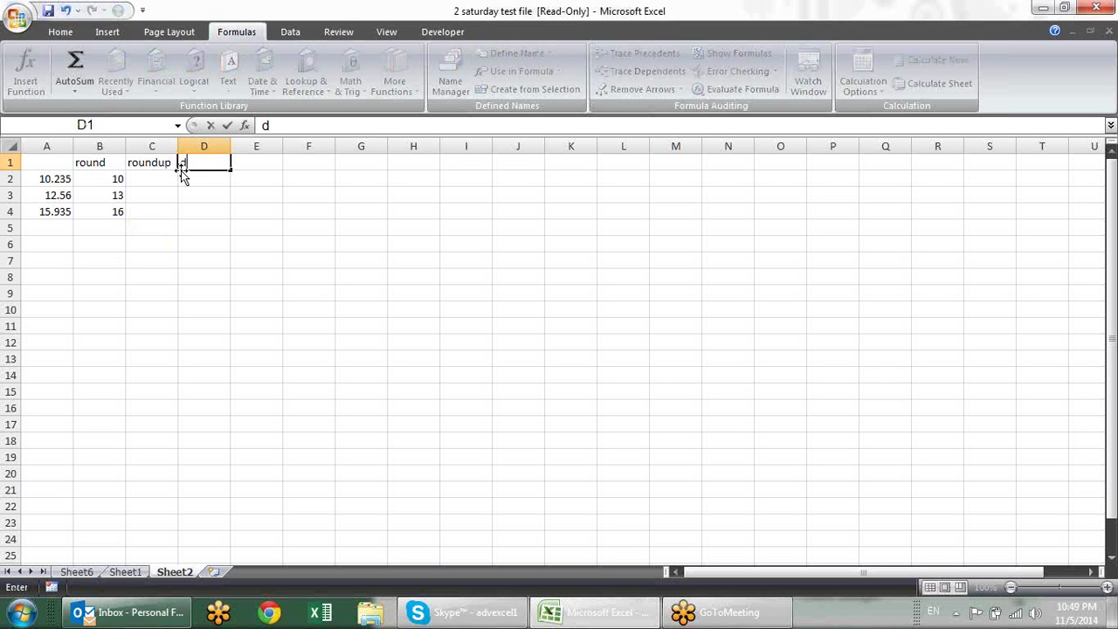
type("o")
key("BackSpace")
key("BackSpace")
type("roundd")
type("own")
key("Return")
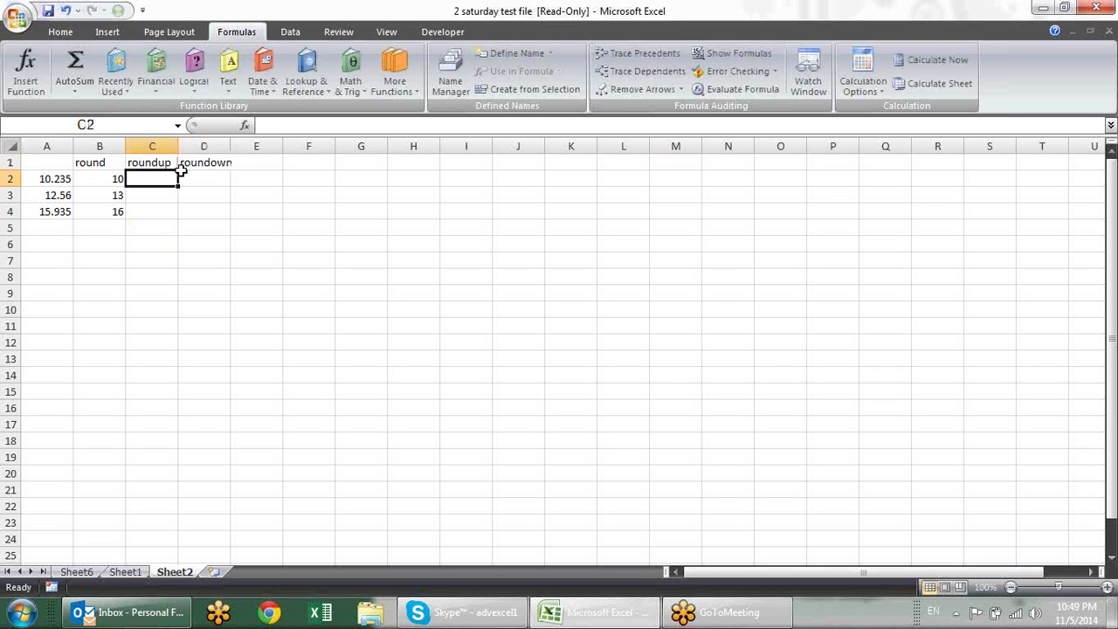
Enter =ROUNDUP(A2,0) in C2 and fill it to C4, giving 11, 13, 16
type("=roun")
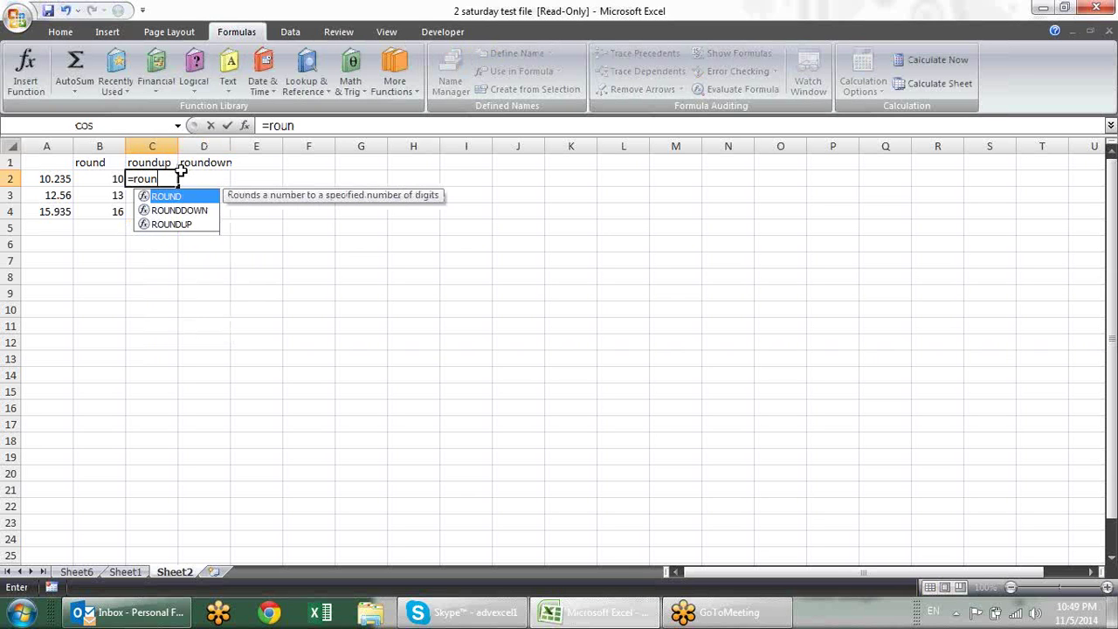
key("Down")
key("Tab")
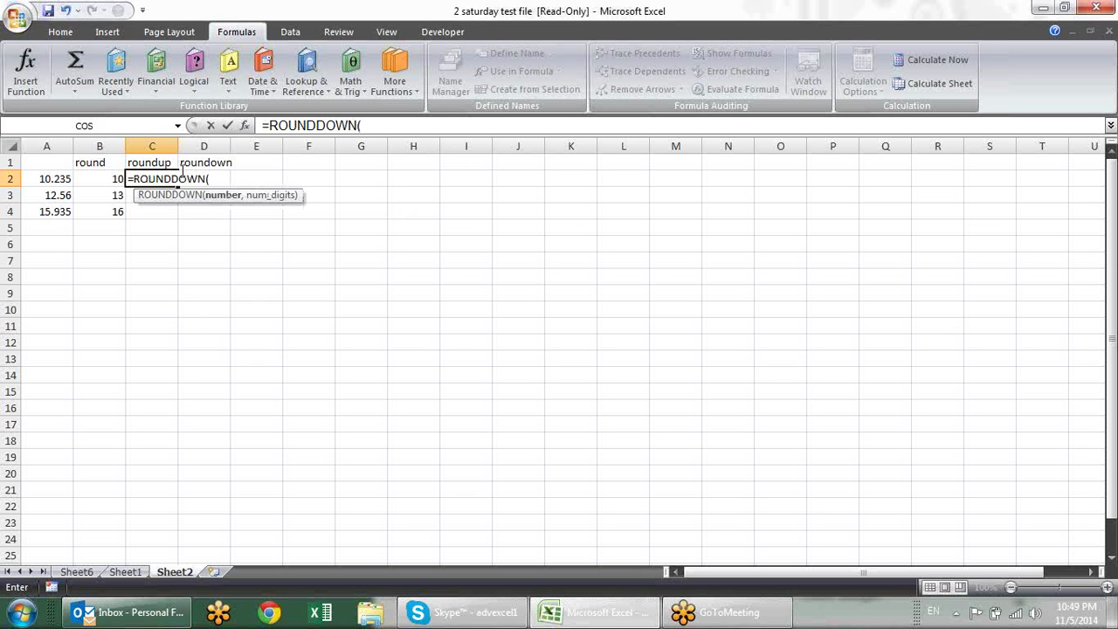
key("BackSpace")
key("BackSpace")
key("BackSpace")
key("BackSpace")
key("BackSpace")
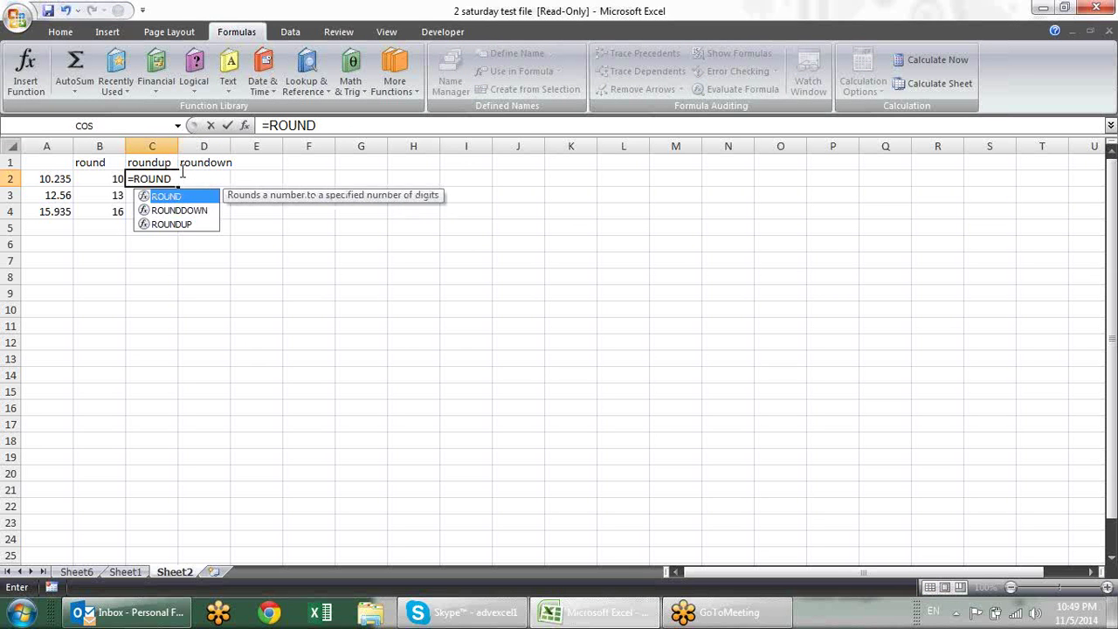
type("up")
key("Tab")
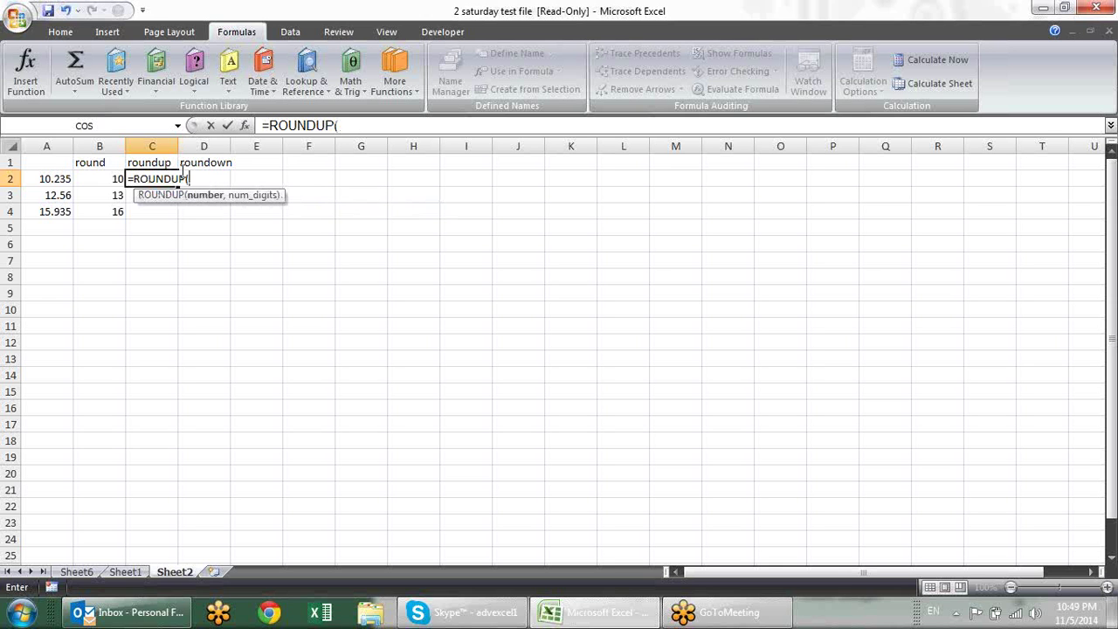
key("Left")
key("Left")
key("Return")
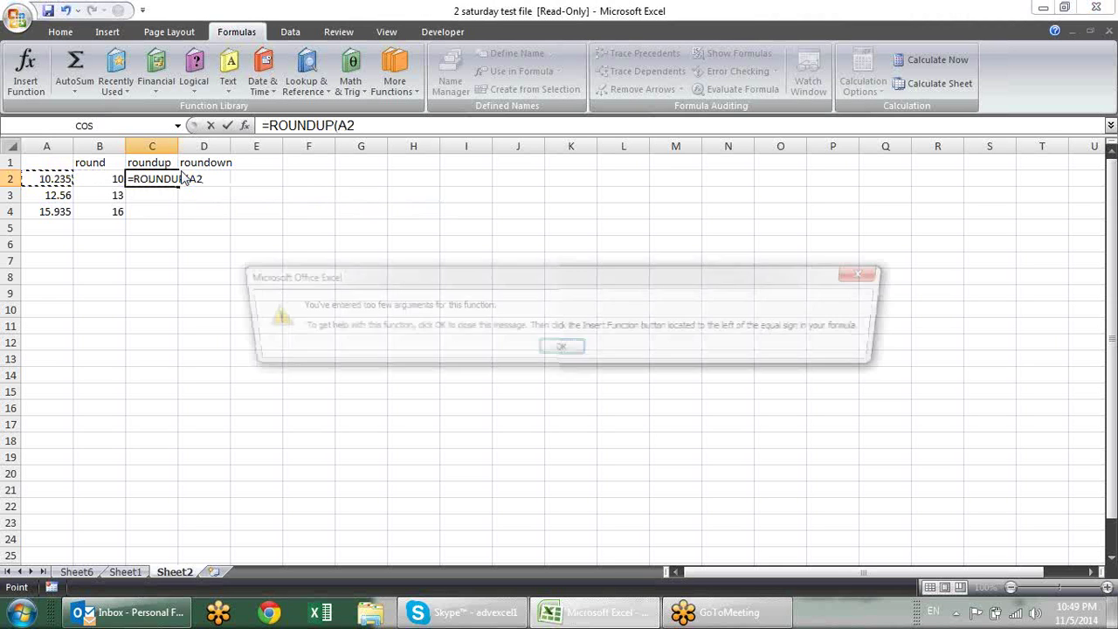
key("Return")
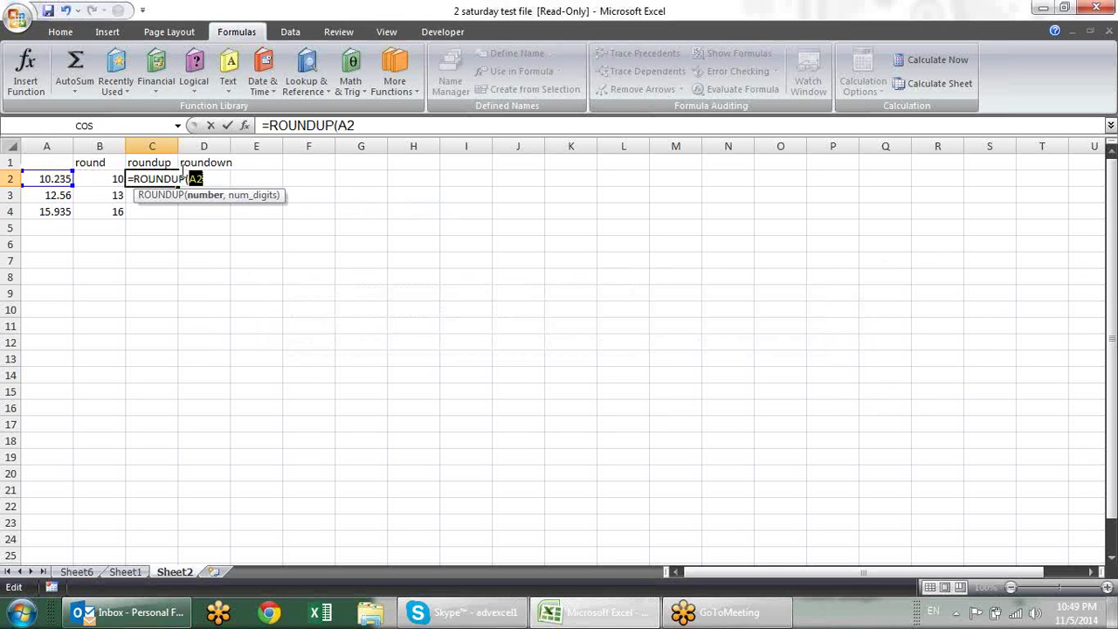
key("Right")
type(",0")
key("Return")
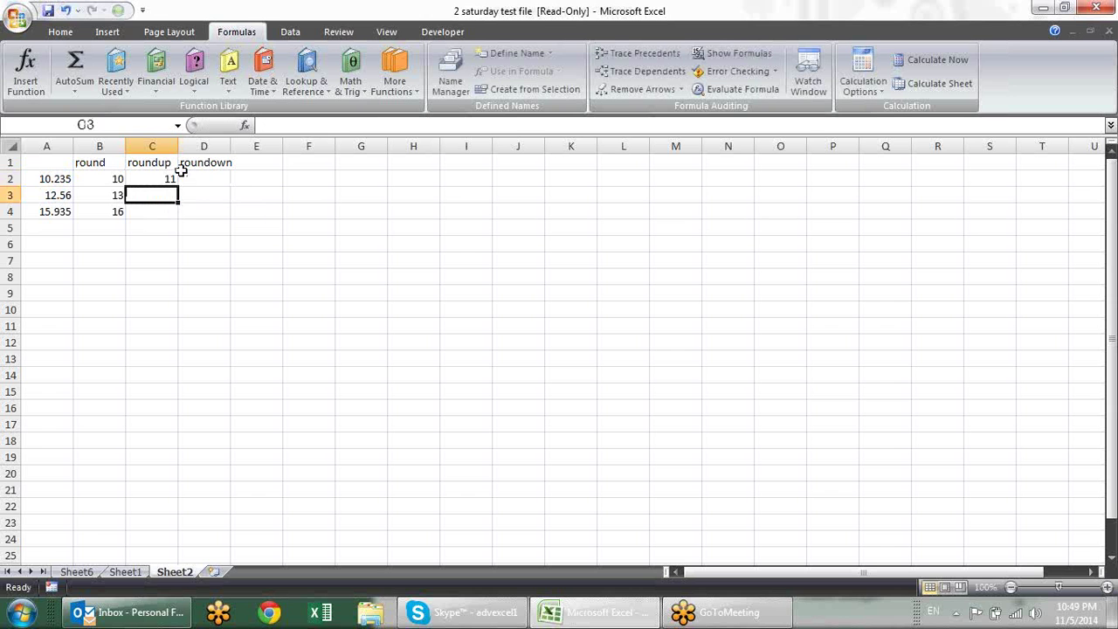
left_click(69, 179)
left_click(171, 178)
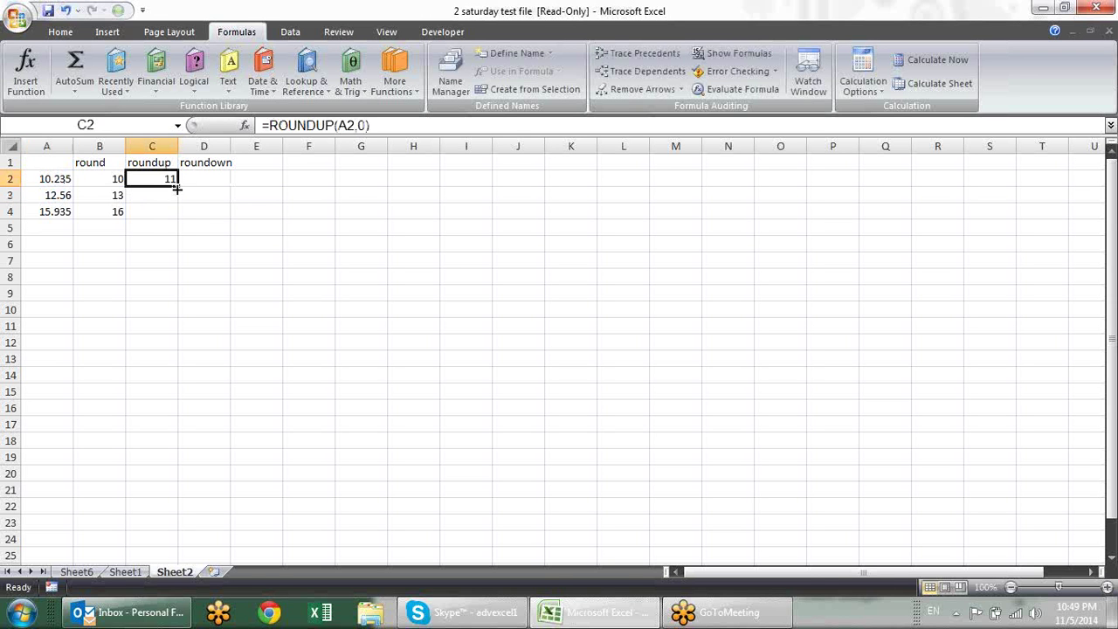
left_click_drag(178, 185, 179, 214)
Enter =ROUNDDOWN(A2,0) in D2 and fill it to D4, giving 10, 12, 15
left_click(206, 176)
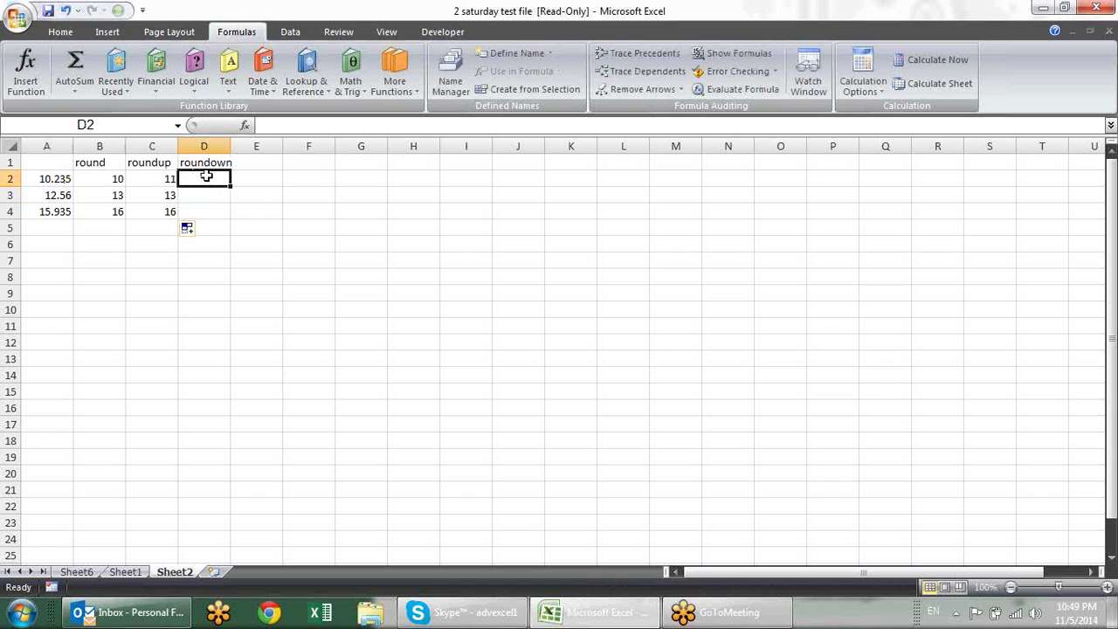
type("=")
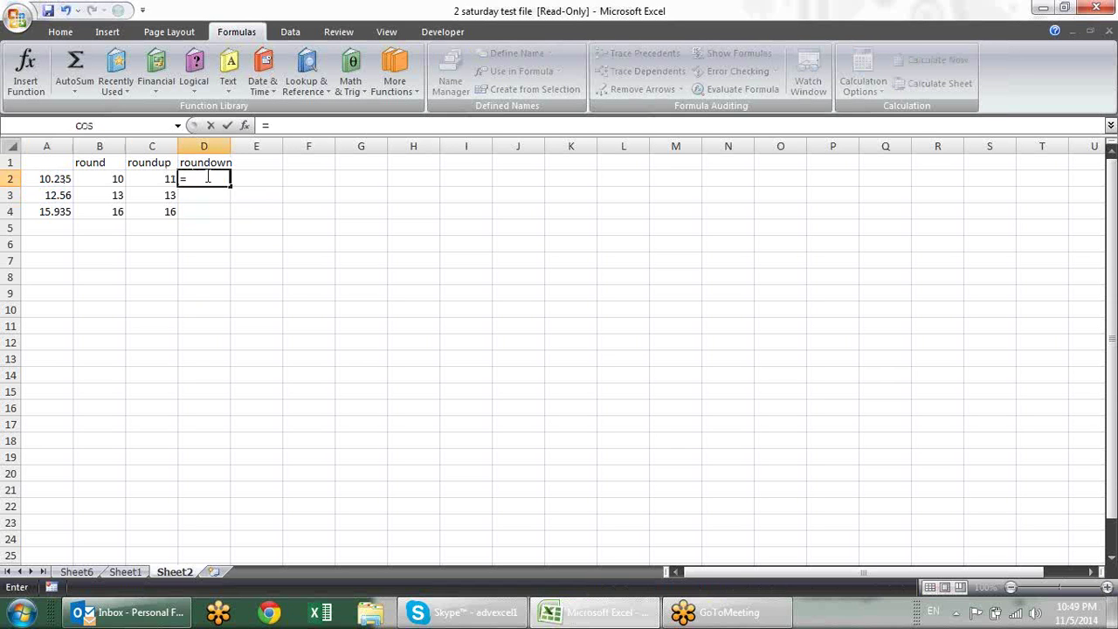
type("round")
key("Down")
key("Tab")
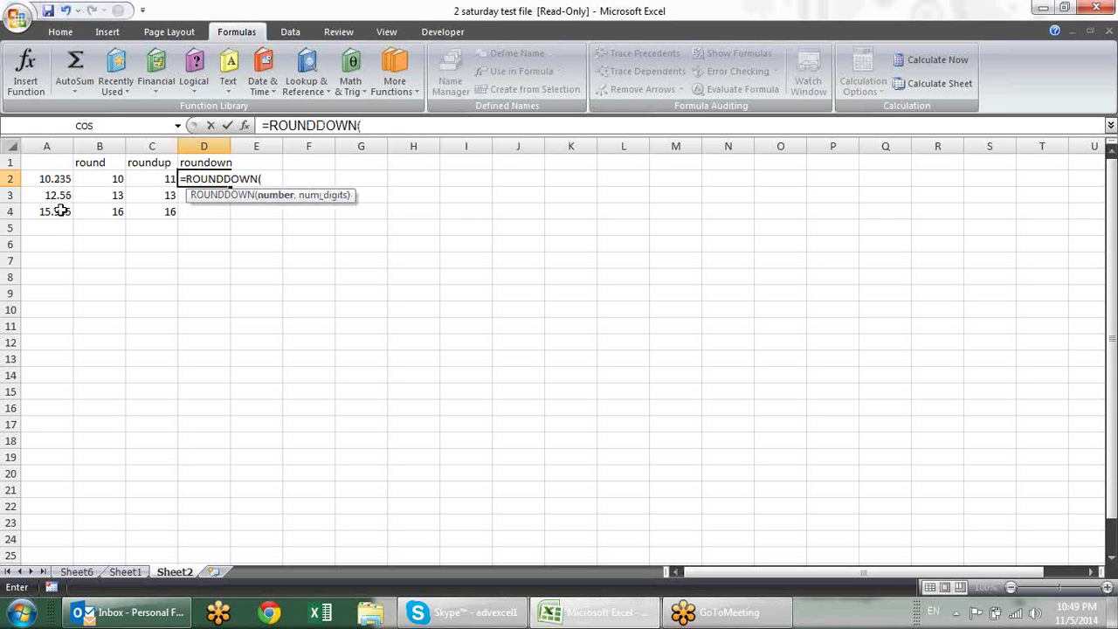
left_click(64, 184)
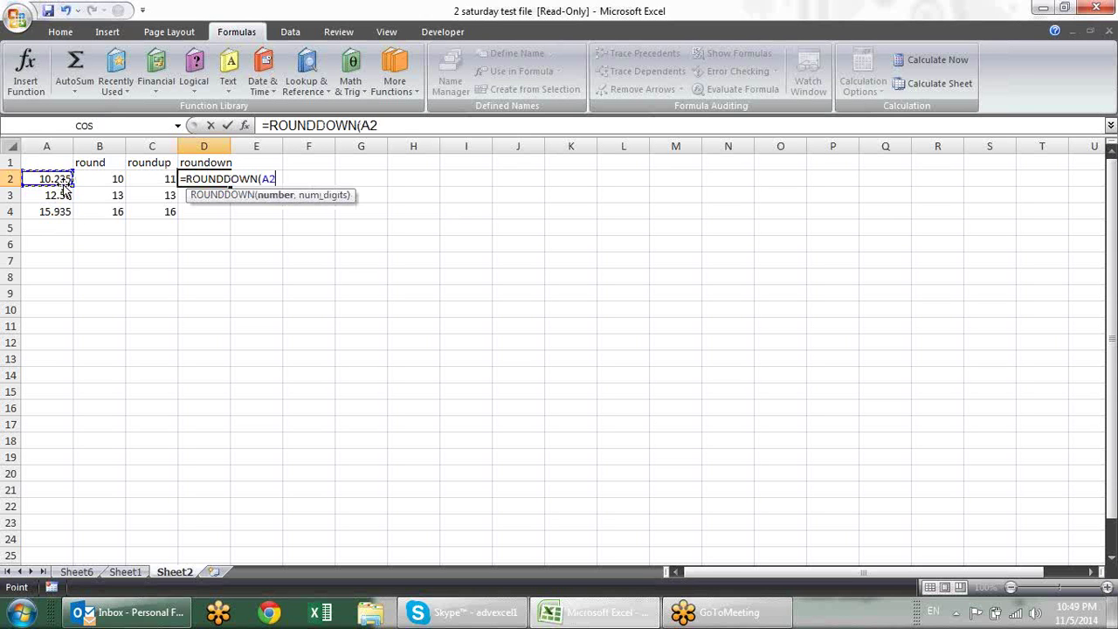
type(",0")
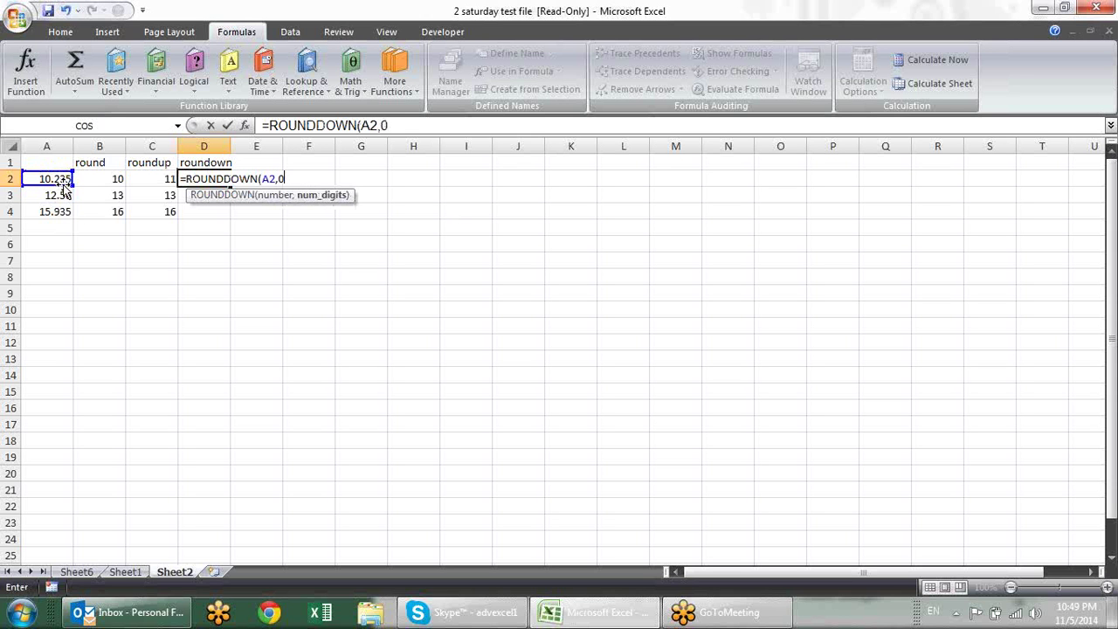
type(")")
key("Return")
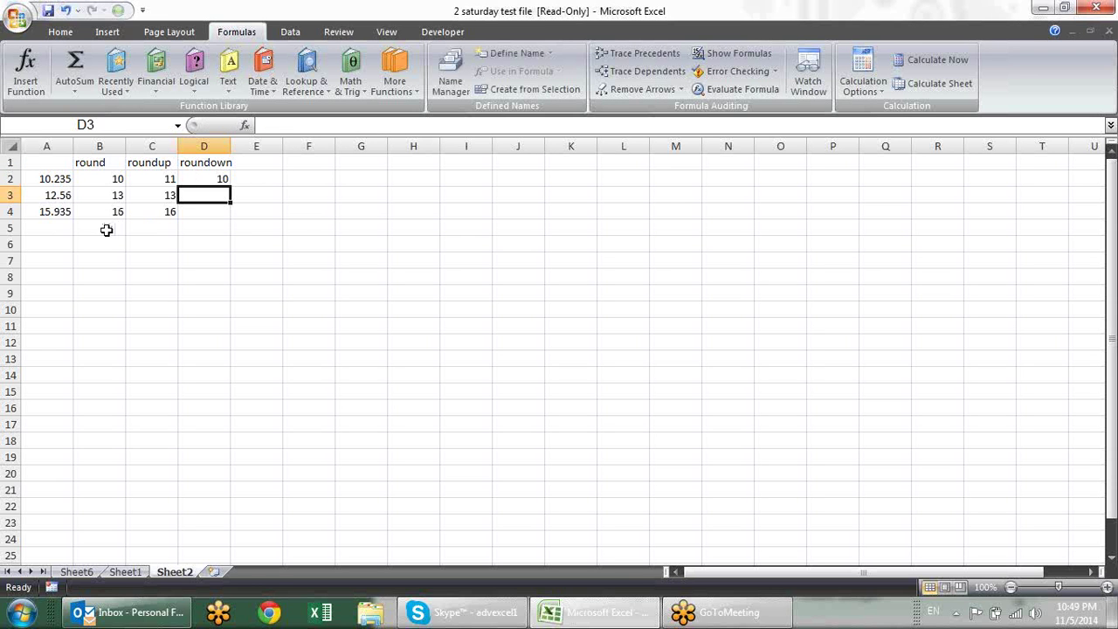
left_click(186, 178)
left_click_drag(230, 187, 230, 214)
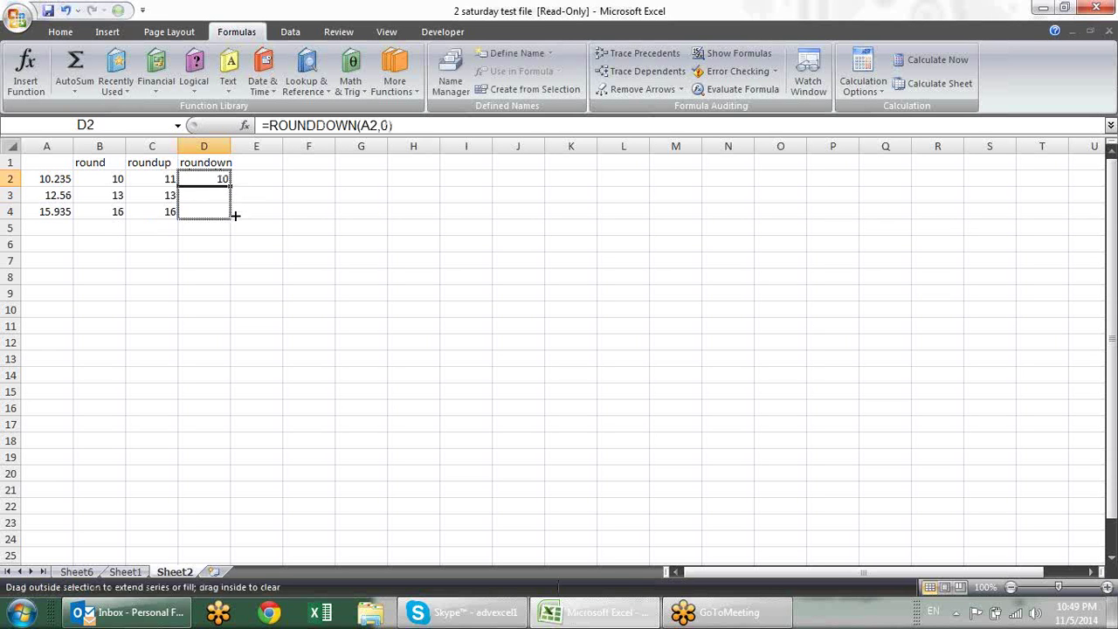
left_click(300, 191)
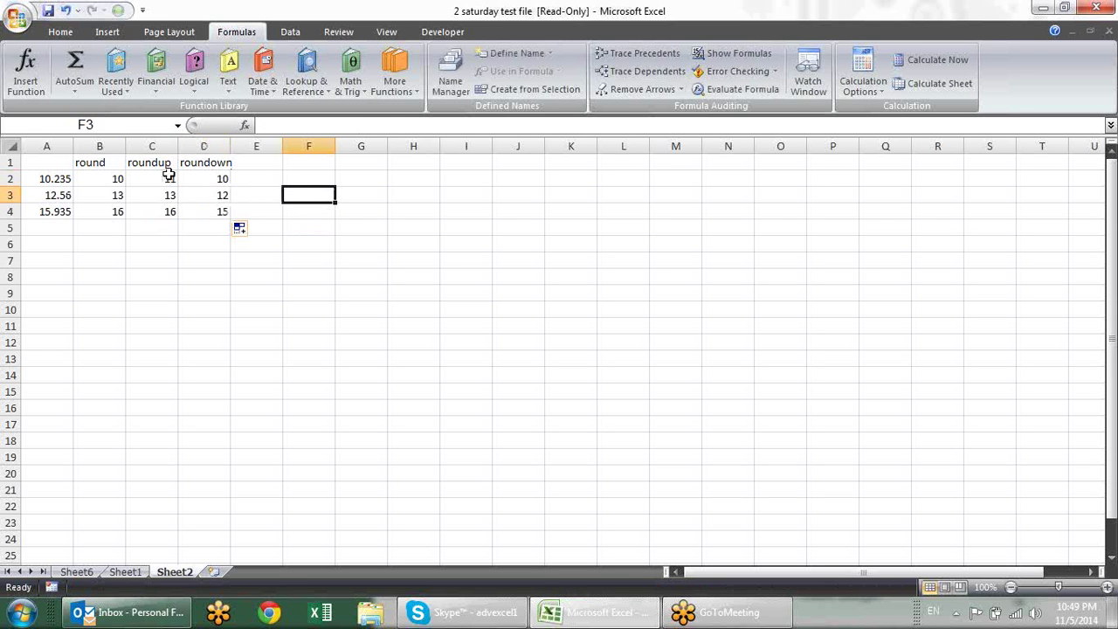
left_click_drag(166, 174, 166, 210)
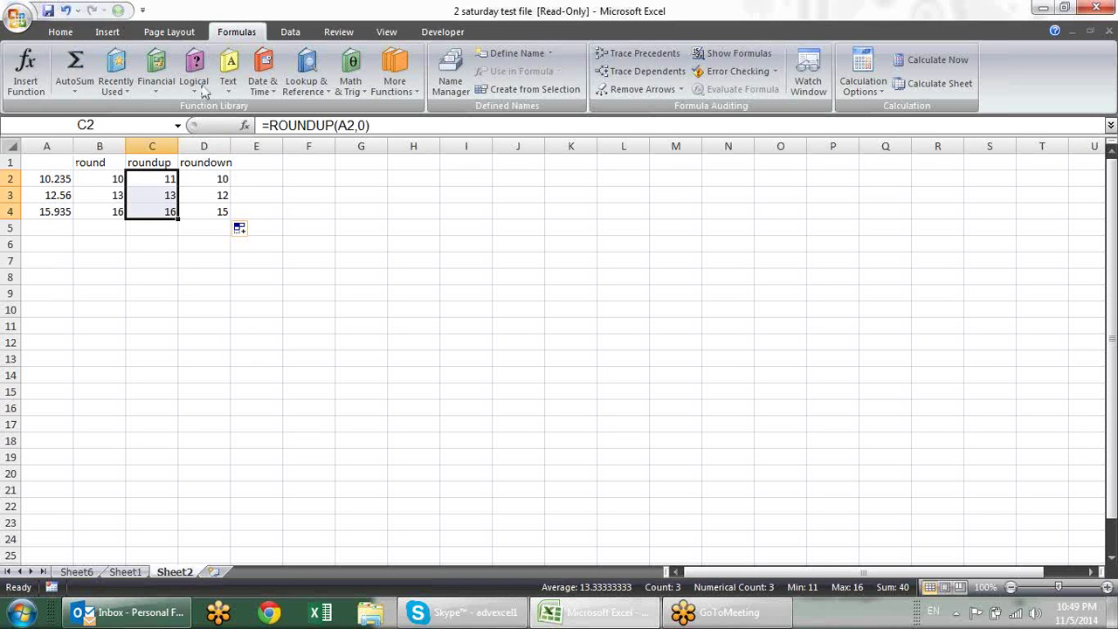
Compare the ROUNDUP and ROUNDDOWN results, then autofit column D to its 'roundown' heading
mouse_move(221, 181)
left_mouse_down()
mouse_move(236, 229)
mouse_move(223, 215)
left_mouse_up()
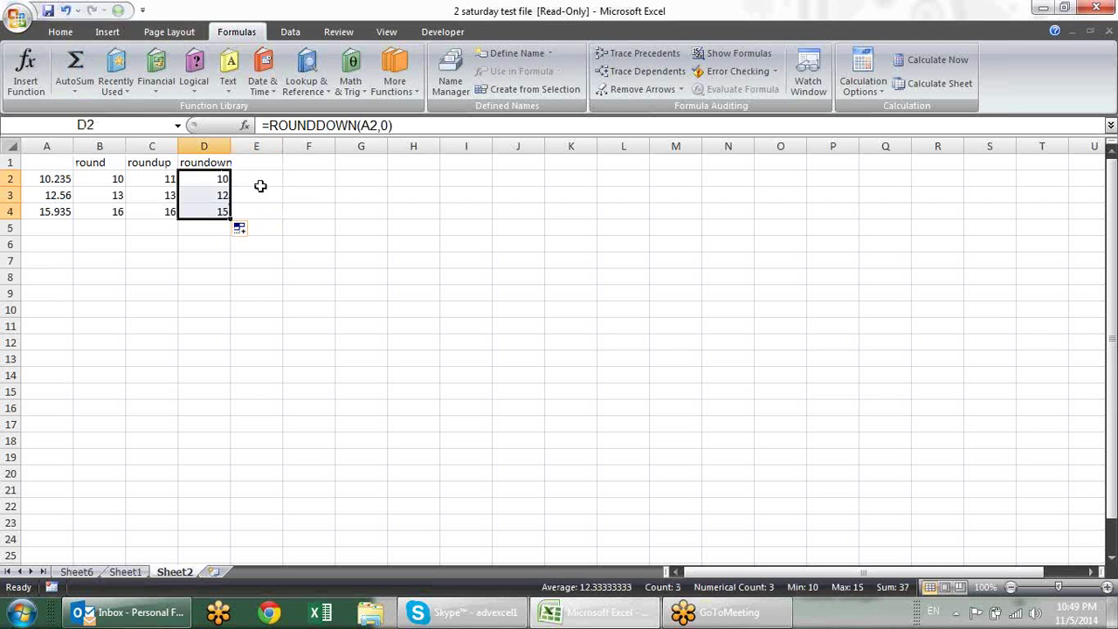
left_click(169, 185)
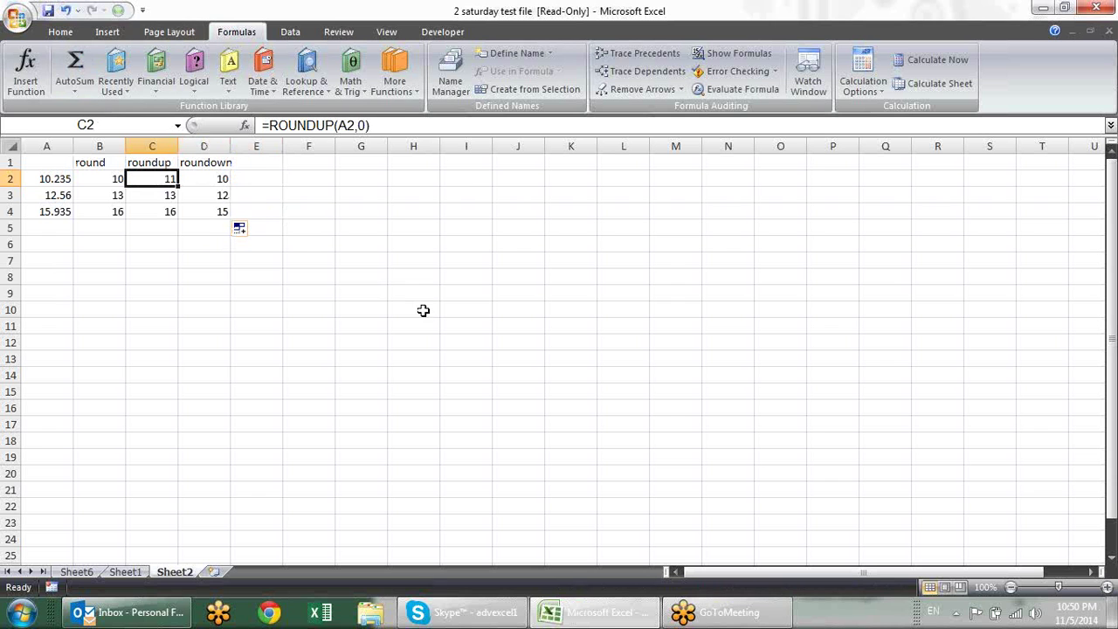
left_click(213, 177)
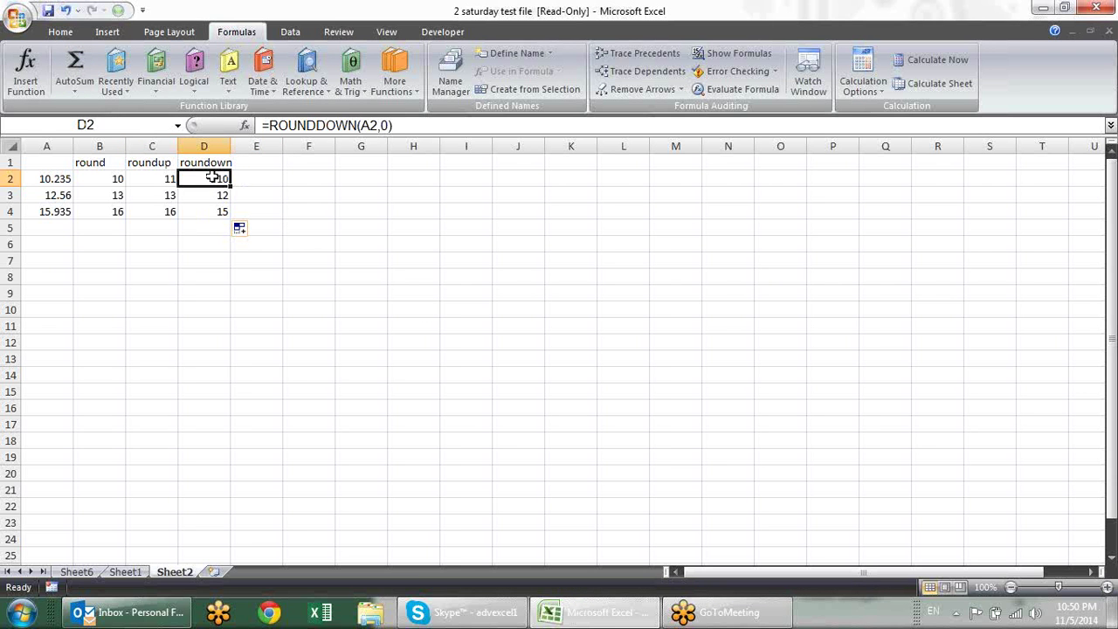
double_click(232, 145)
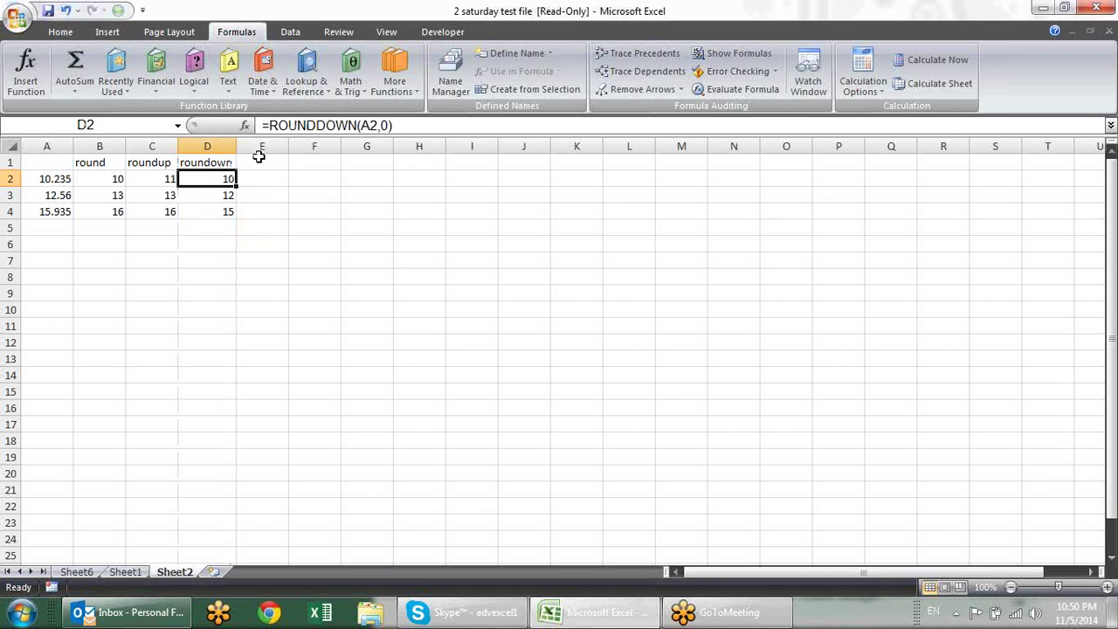
left_click(259, 157)
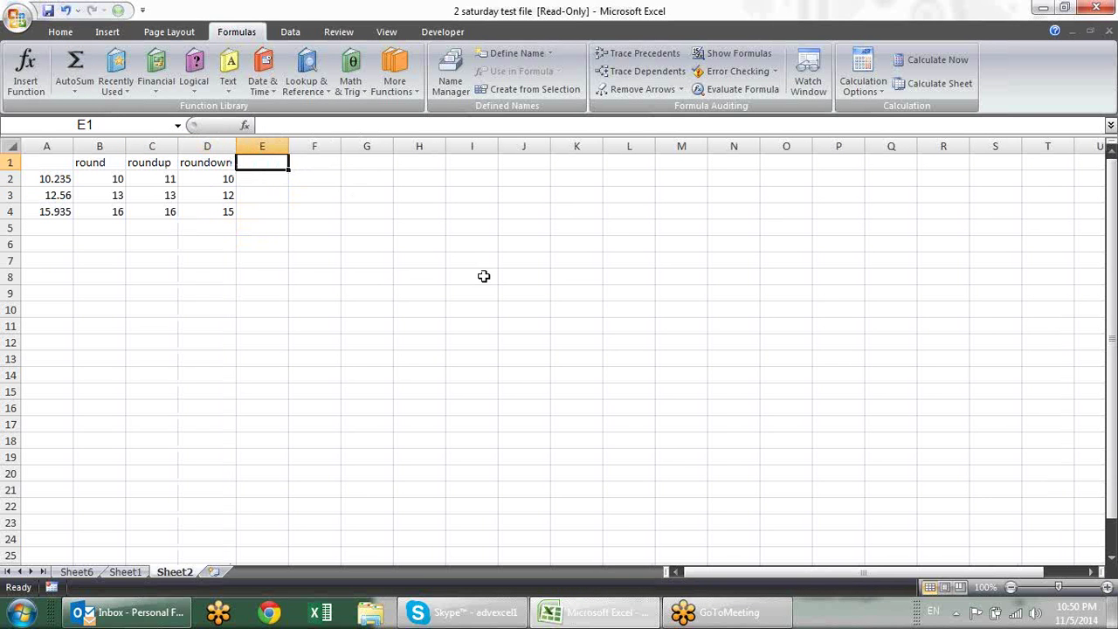
Head column E 'int' and fill =INT(A2) down E2:E4, giving 10, 12, 15
type("int")
key("Return")
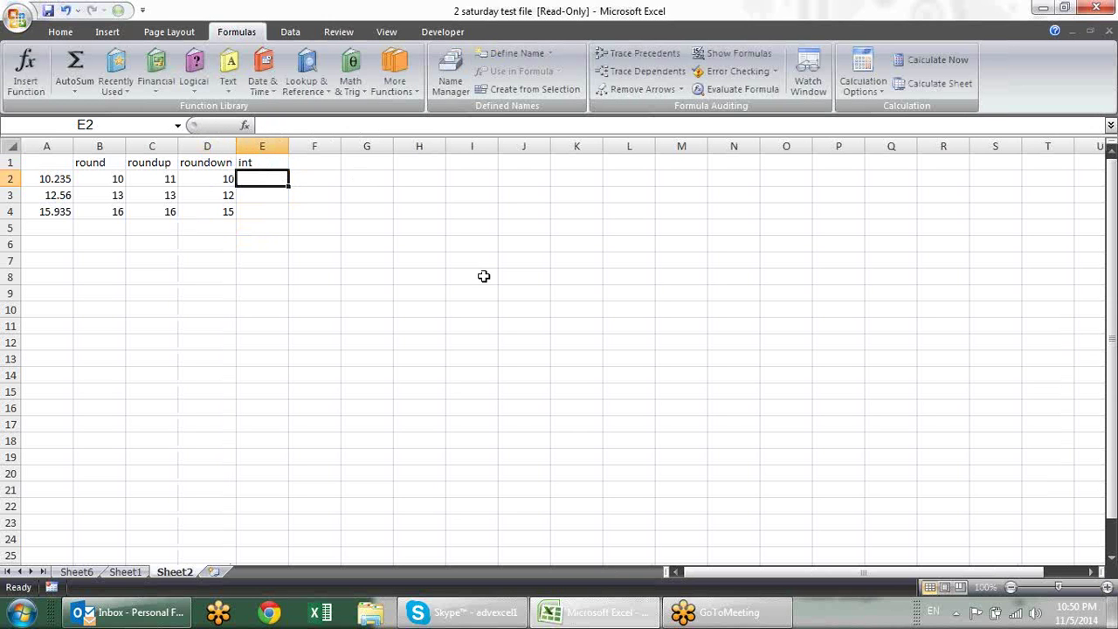
type("in")
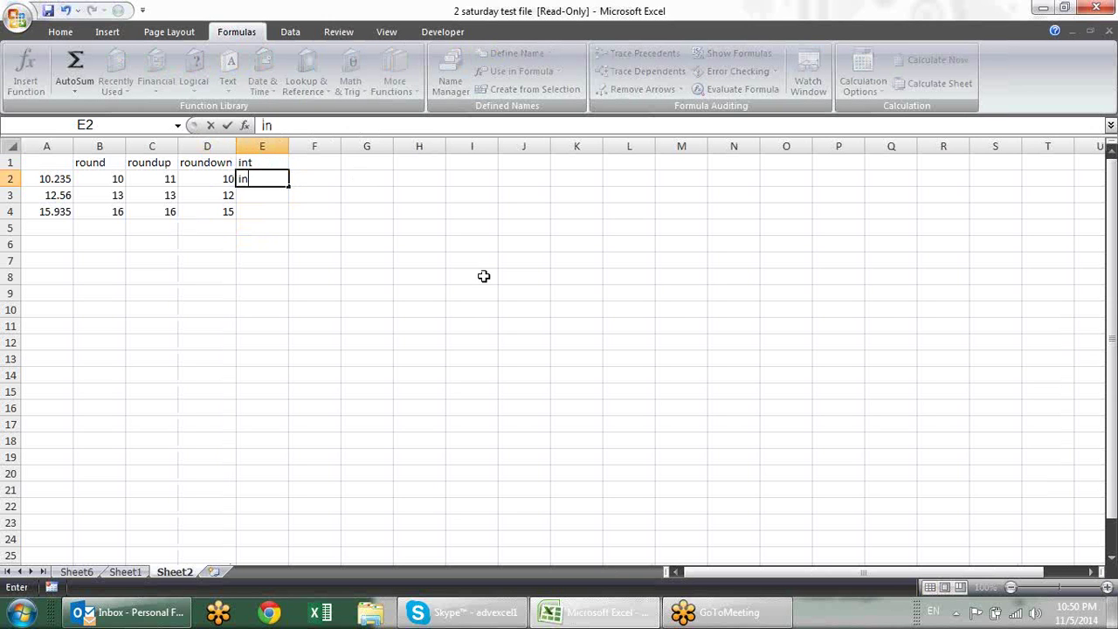
key("BackSpace")
key("BackSpace")
type("=")
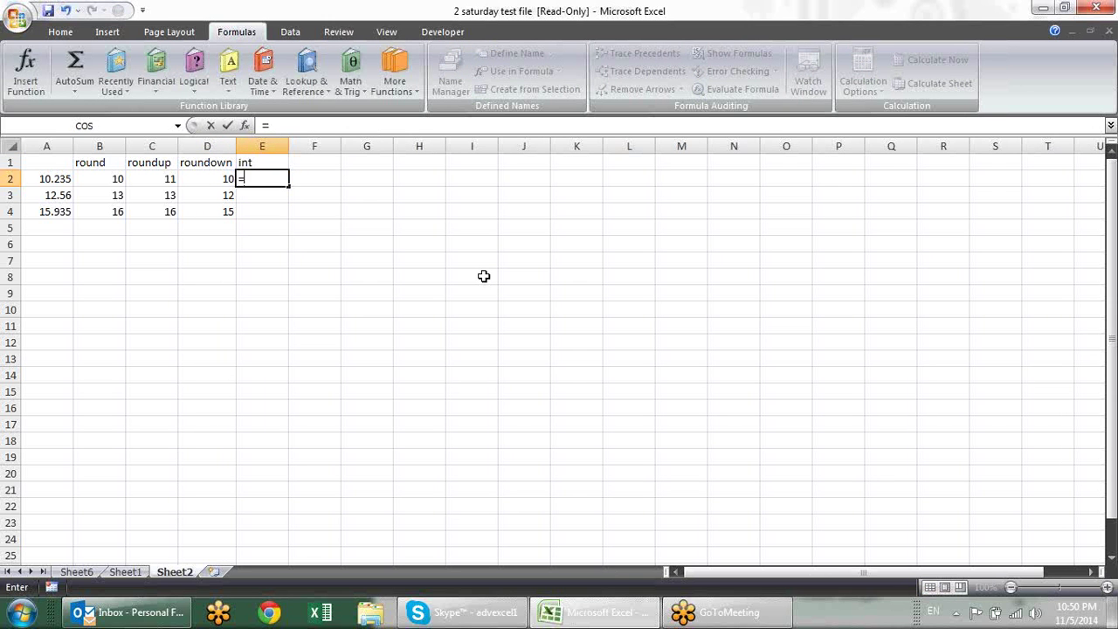
type("int")
key("Tab")
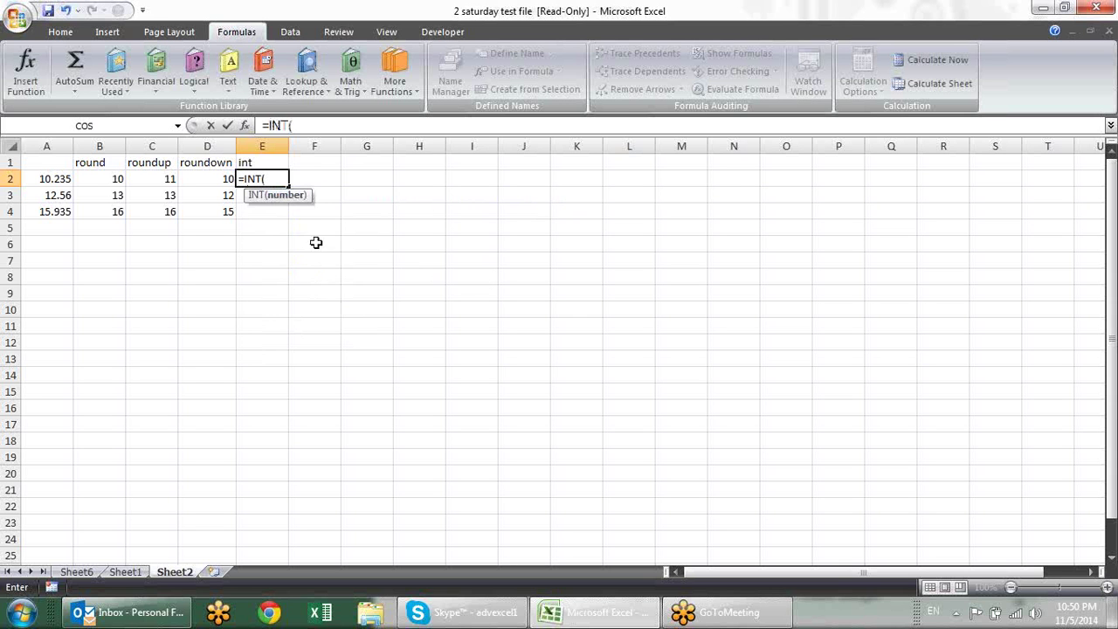
left_click(67, 180)
key("Return")
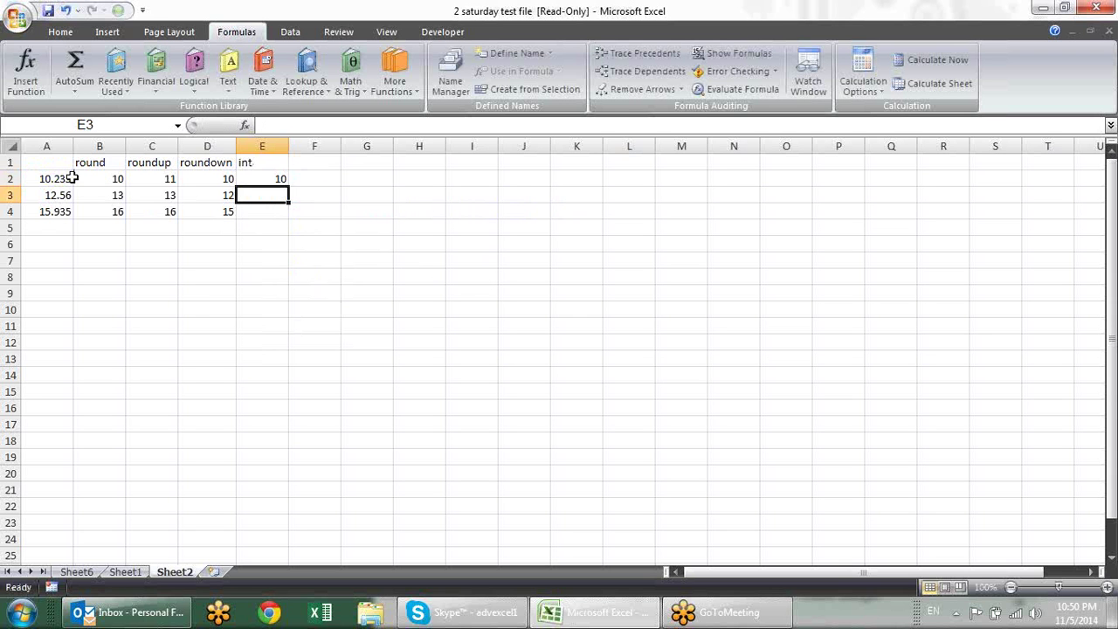
left_click(259, 182)
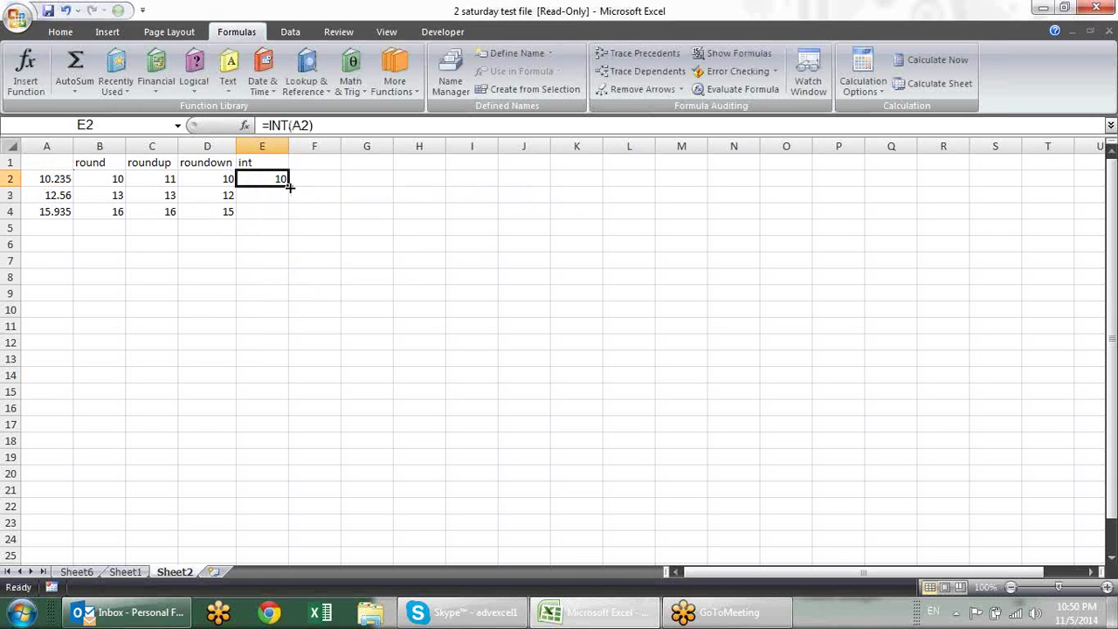
left_click_drag(288, 186, 293, 218)
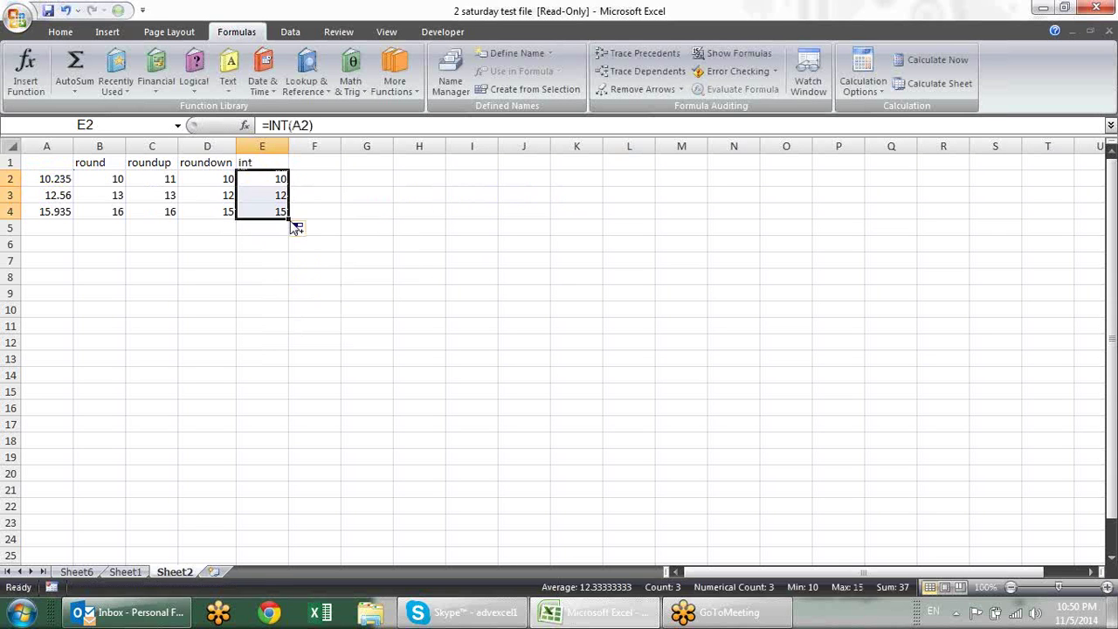
Head column F 'trunc' and fill =TRUNC(A2,0) down F2:F4, giving 10, 12, 15
left_click(323, 161)
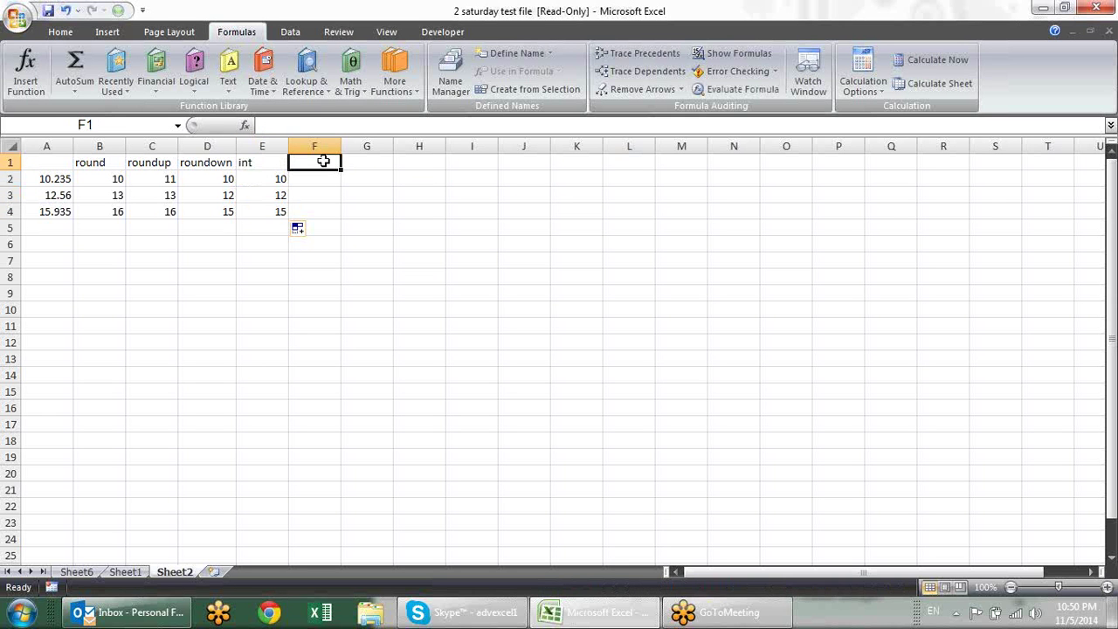
type("trunc")
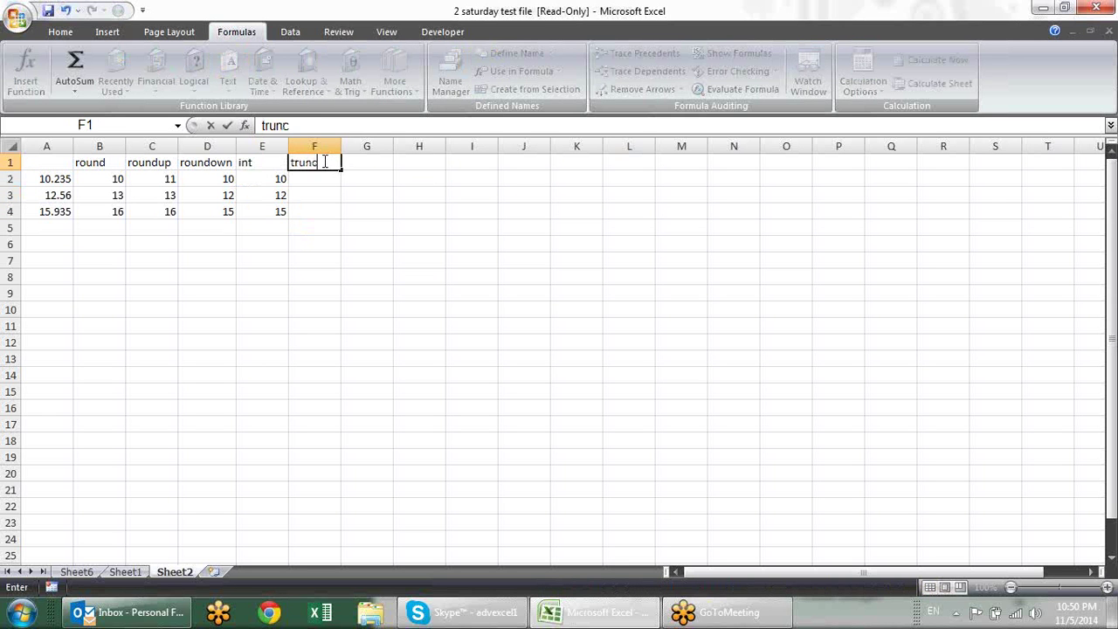
key("Return")
type("tr")
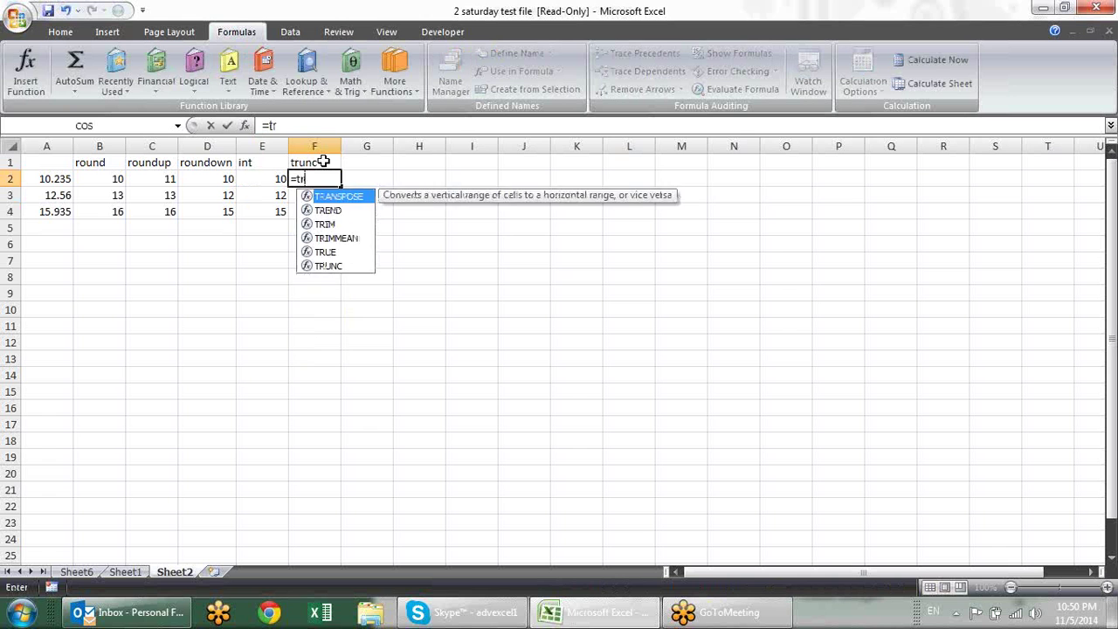
type("u")
key("Down")
key("Tab")
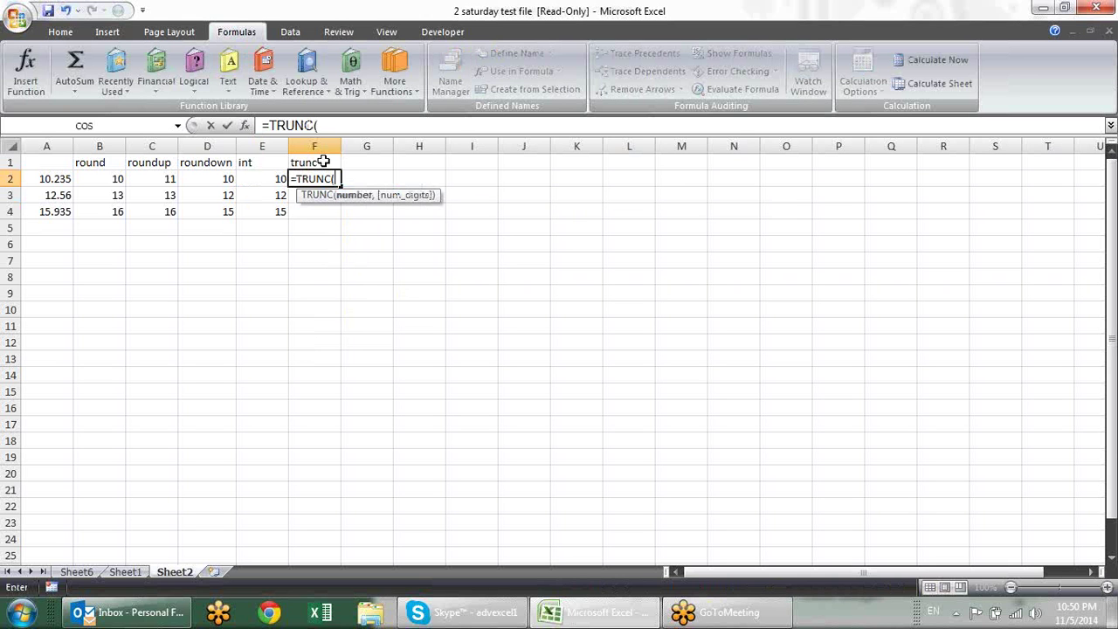
left_click(69, 178)
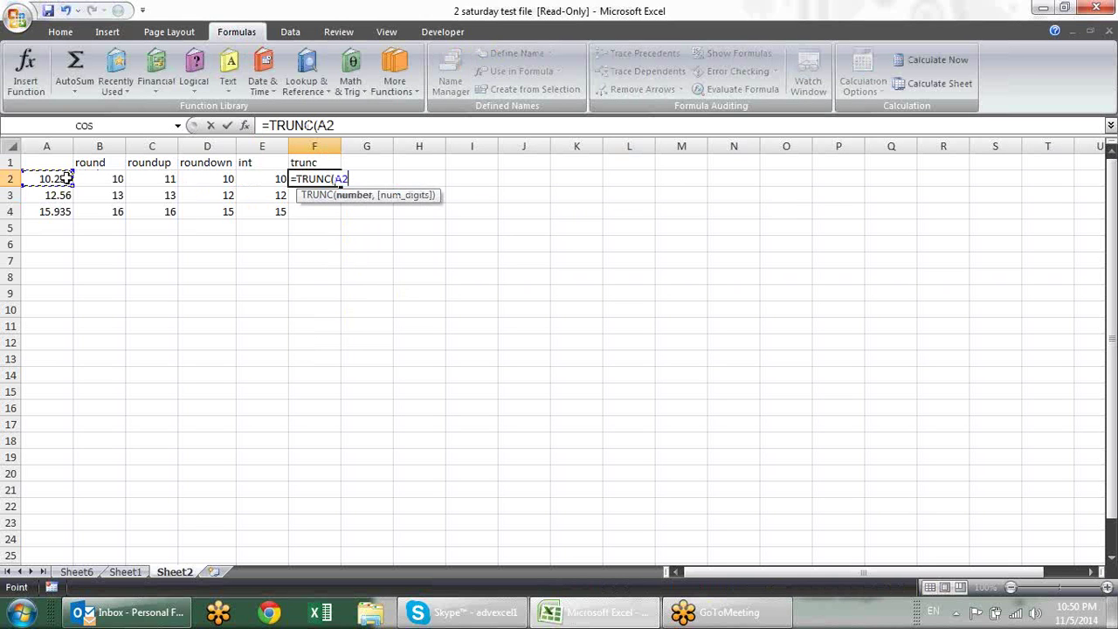
type(",0")
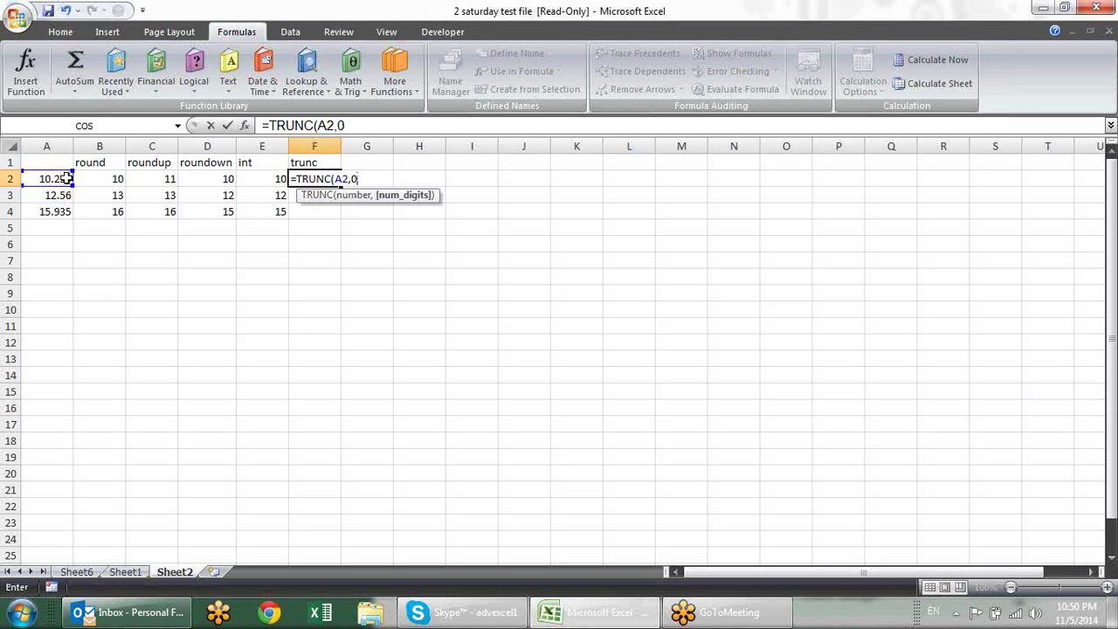
key("Return")
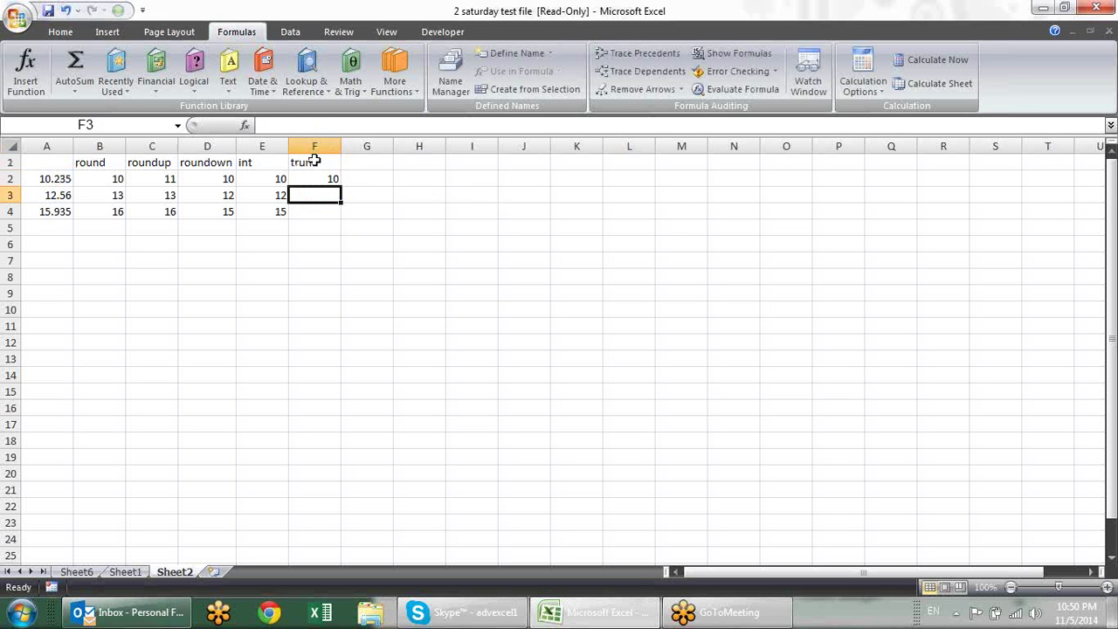
left_click(315, 161)
left_click(335, 179)
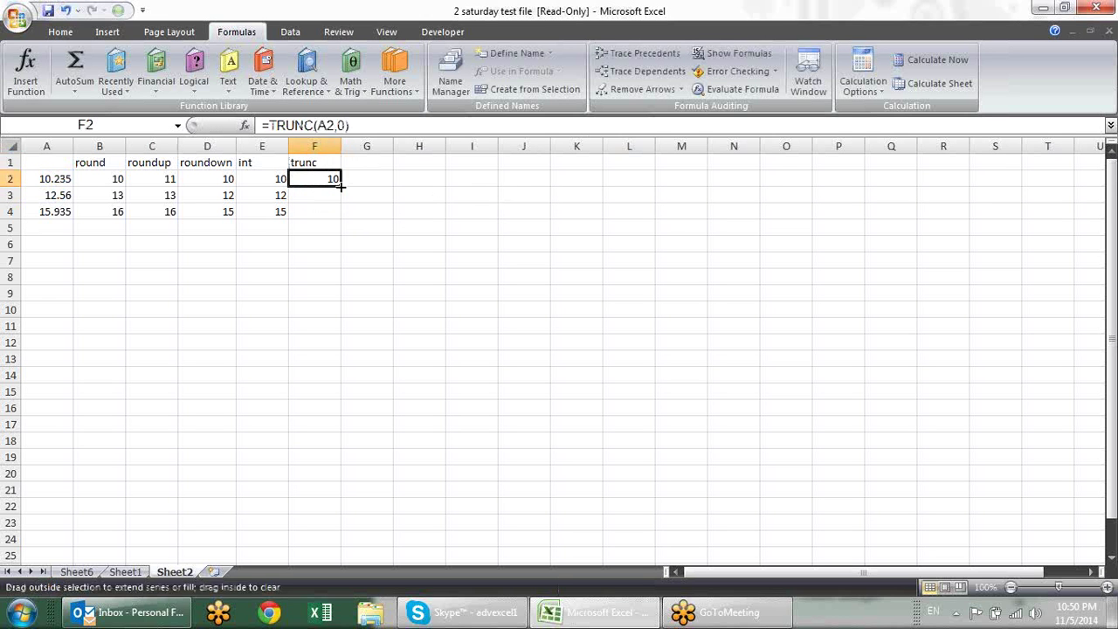
left_click_drag(340, 186, 341, 219)
left_click(419, 203)
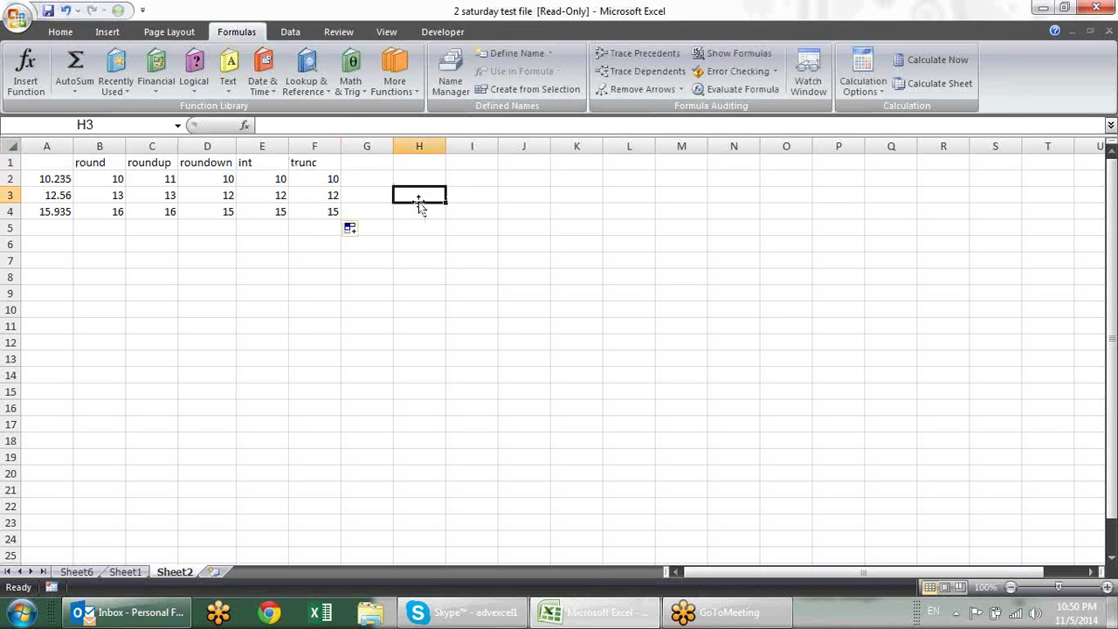
Review the ROUND results and the INT formulas in E2 and E3
left_click(90, 174)
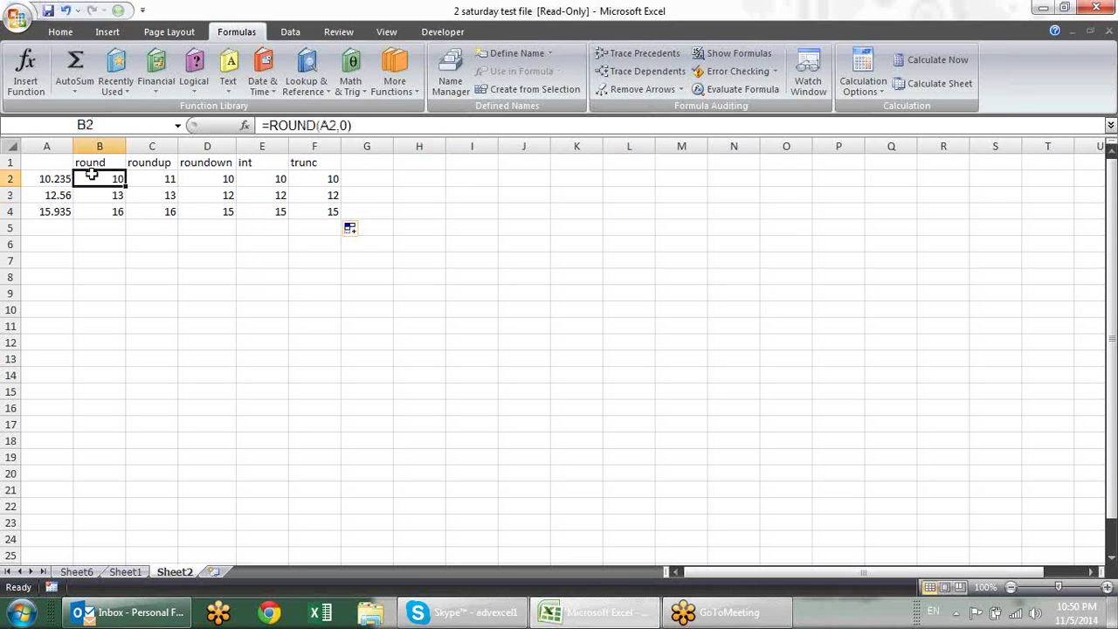
left_click_drag(91, 174, 205, 210)
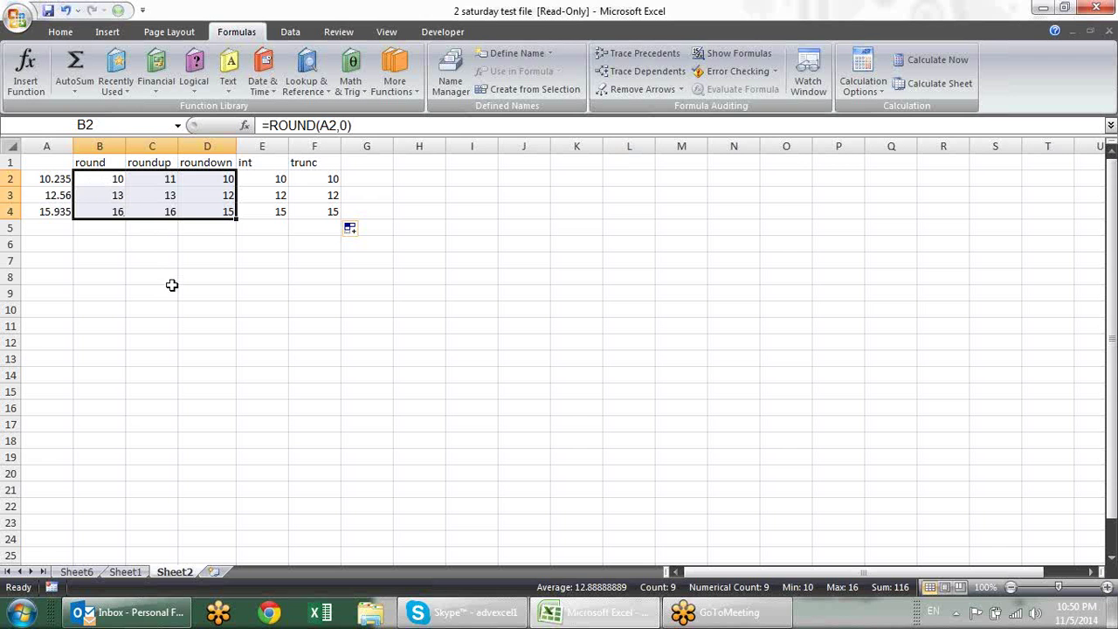
left_click(261, 184)
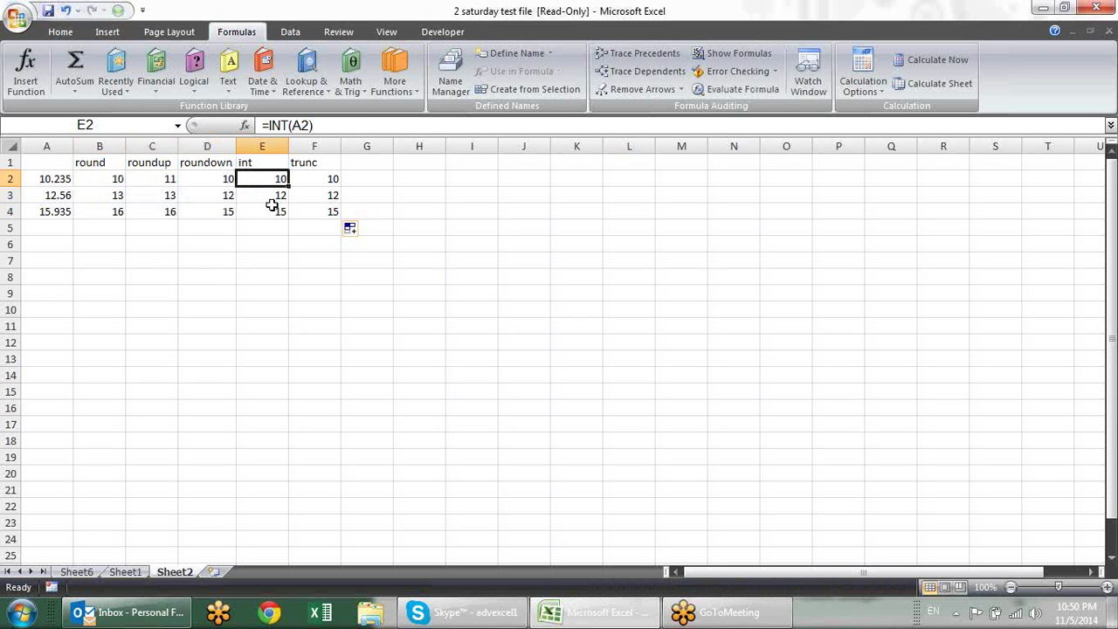
key("F2")
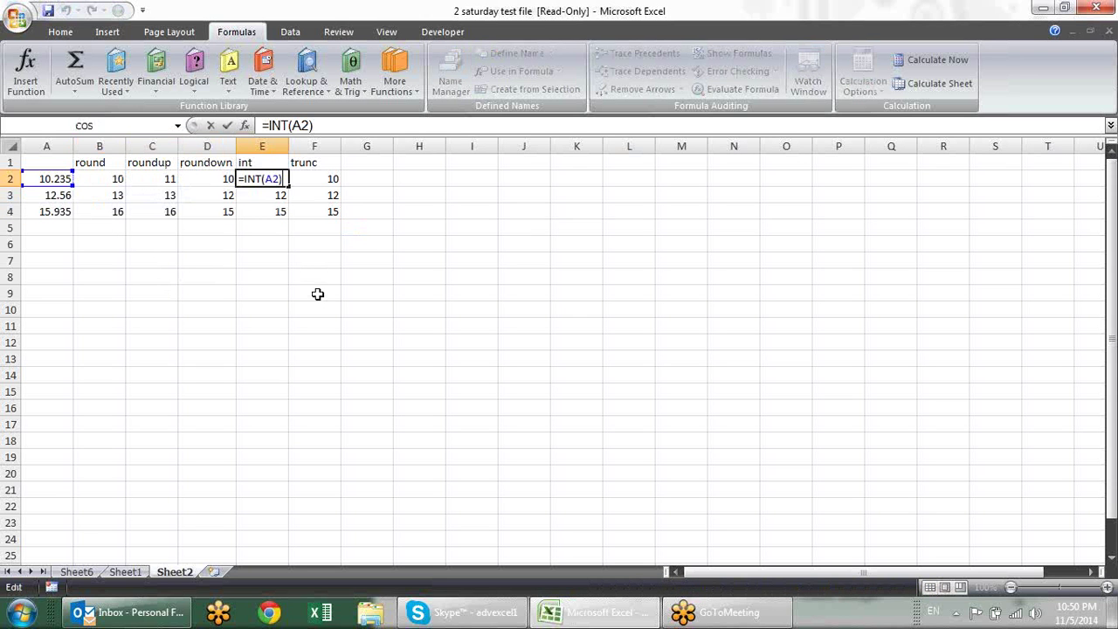
key("Return")
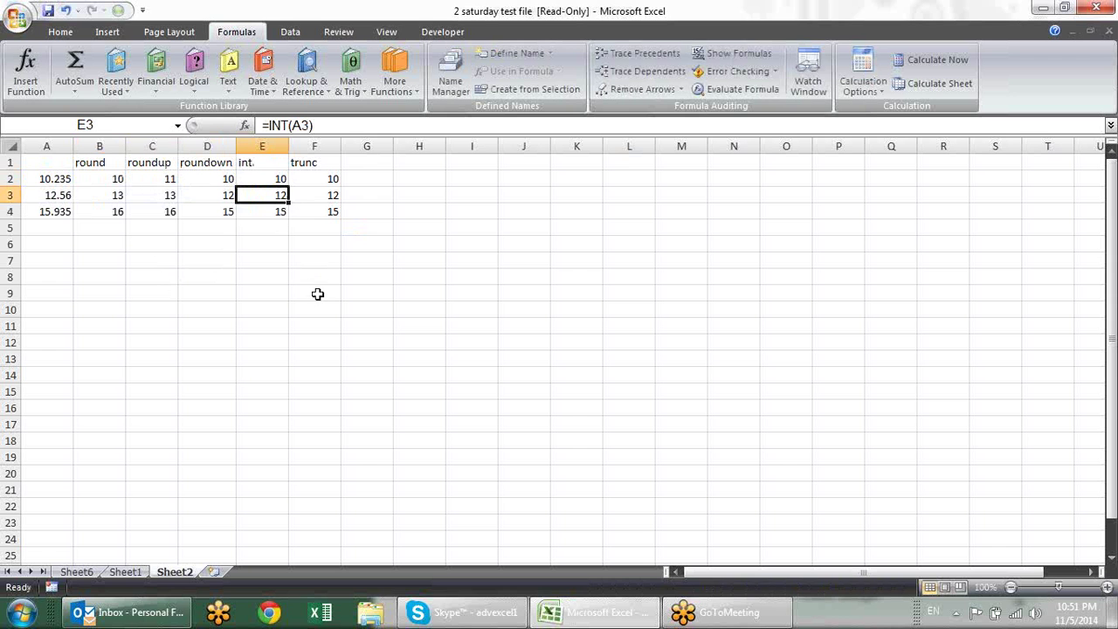
left_click(276, 181)
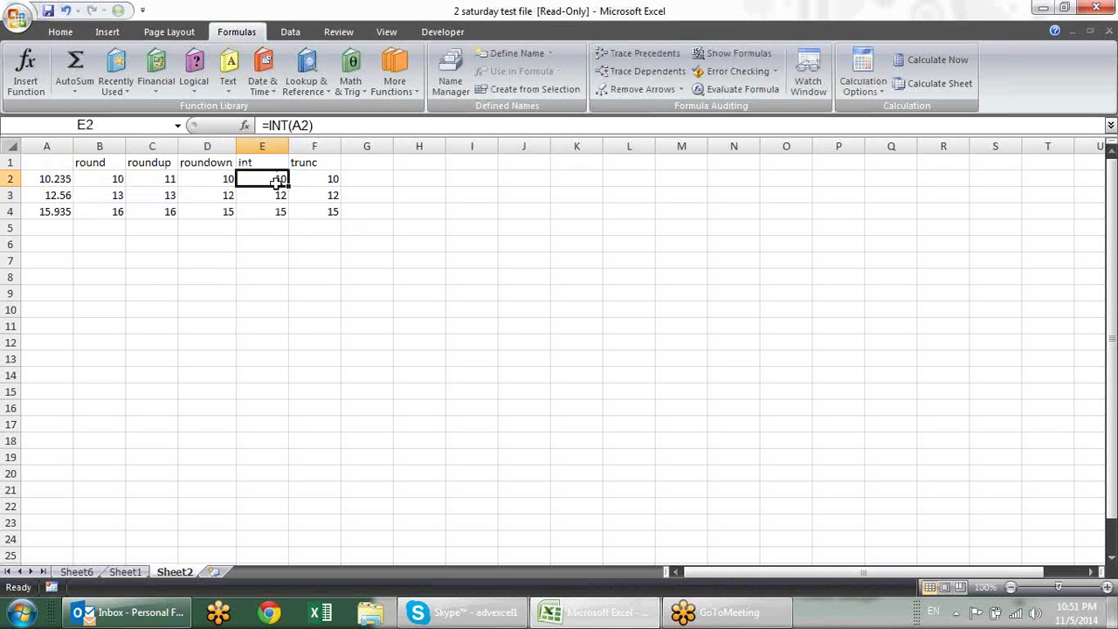
left_click(276, 194)
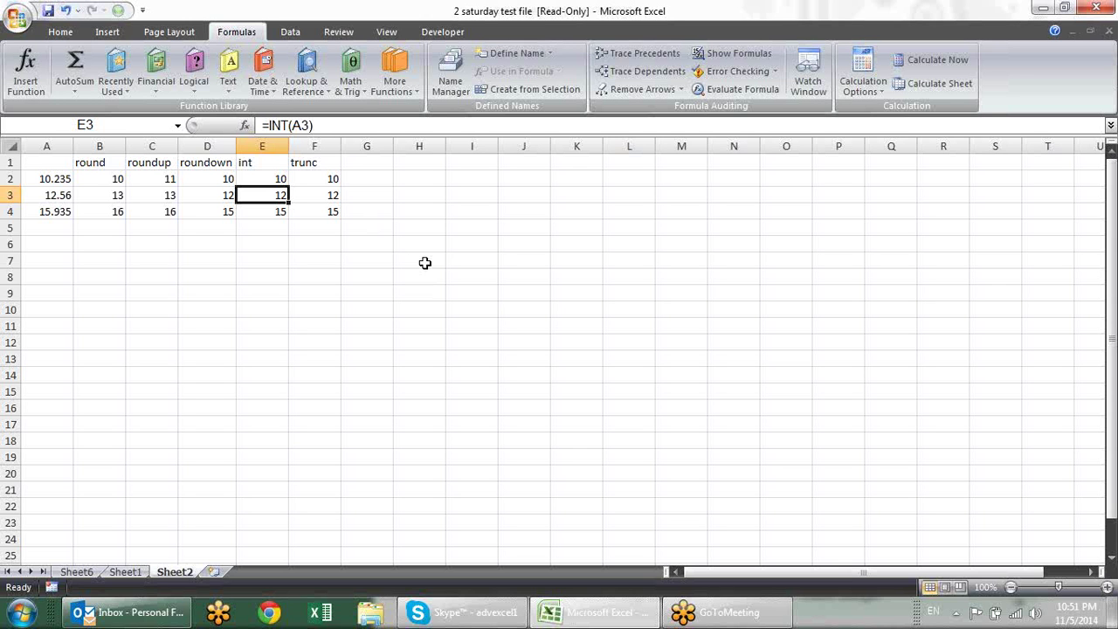
Review the TRUNC formulas in column F
left_click(325, 179)
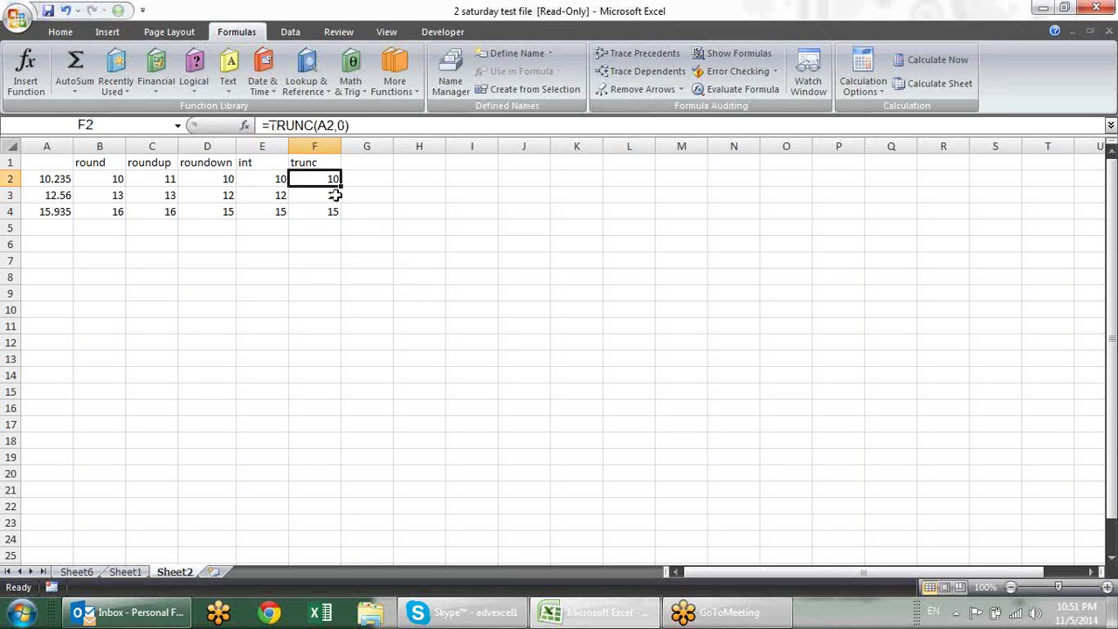
key("F2")
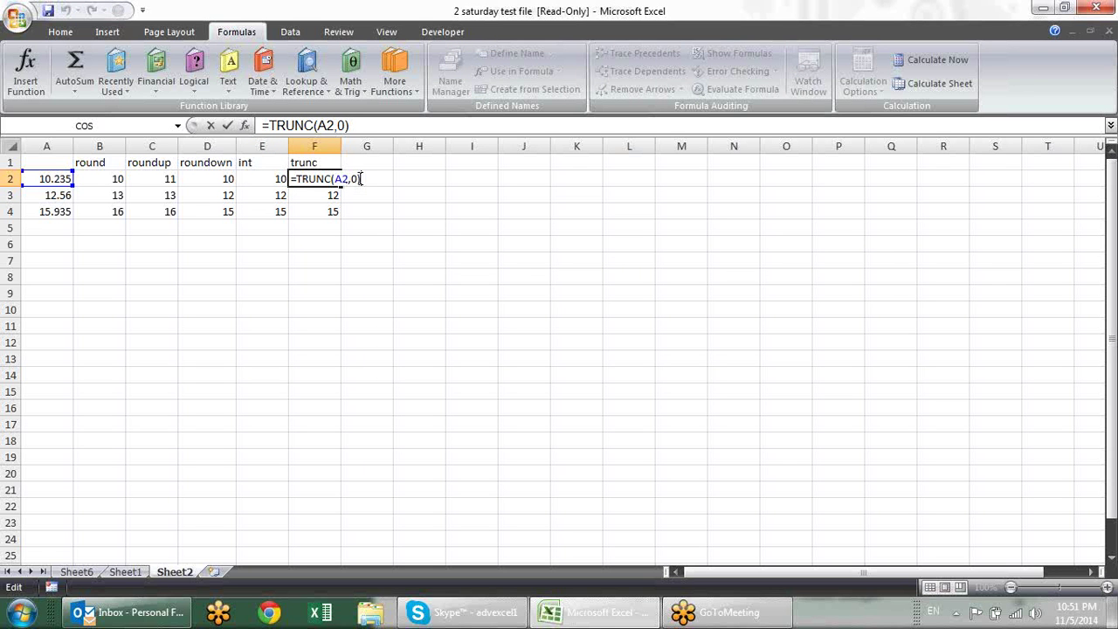
key("Return")
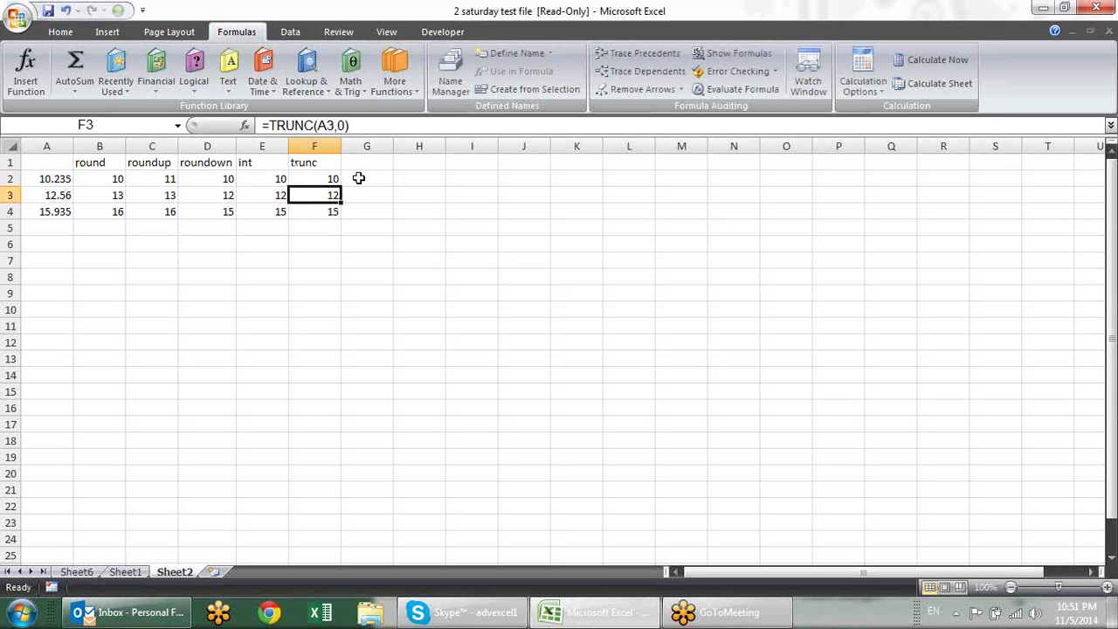
left_click(359, 178)
left_click(325, 178)
left_click(335, 196)
left_click(332, 210)
left_click(327, 176)
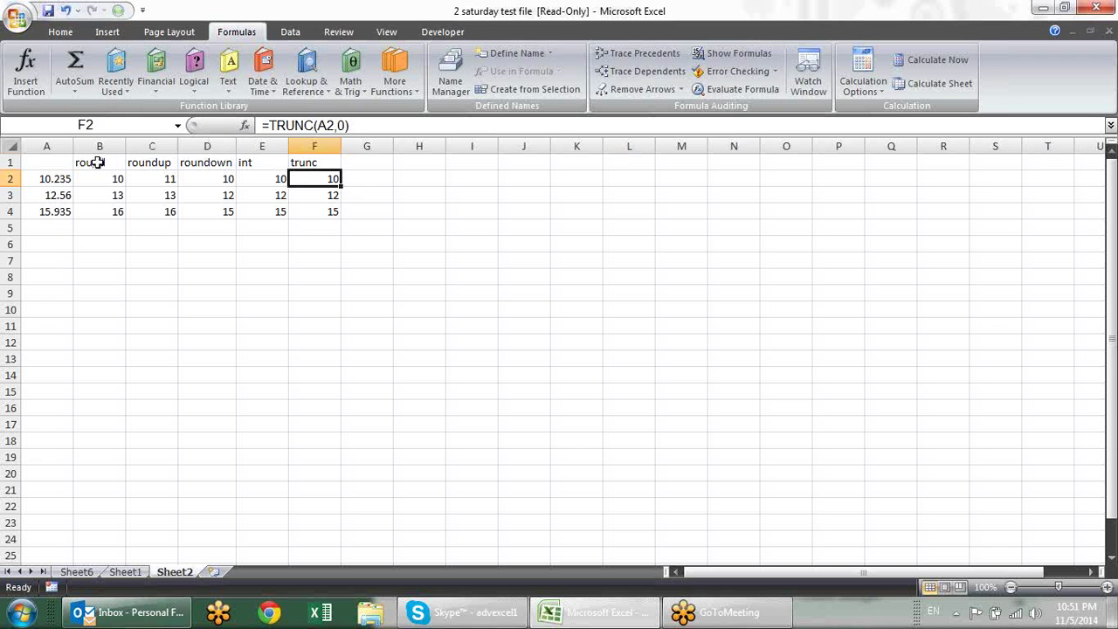
Make the B1:F1 headings bold and browse the Math & Trig function list
left_click_drag(100, 162, 339, 166)
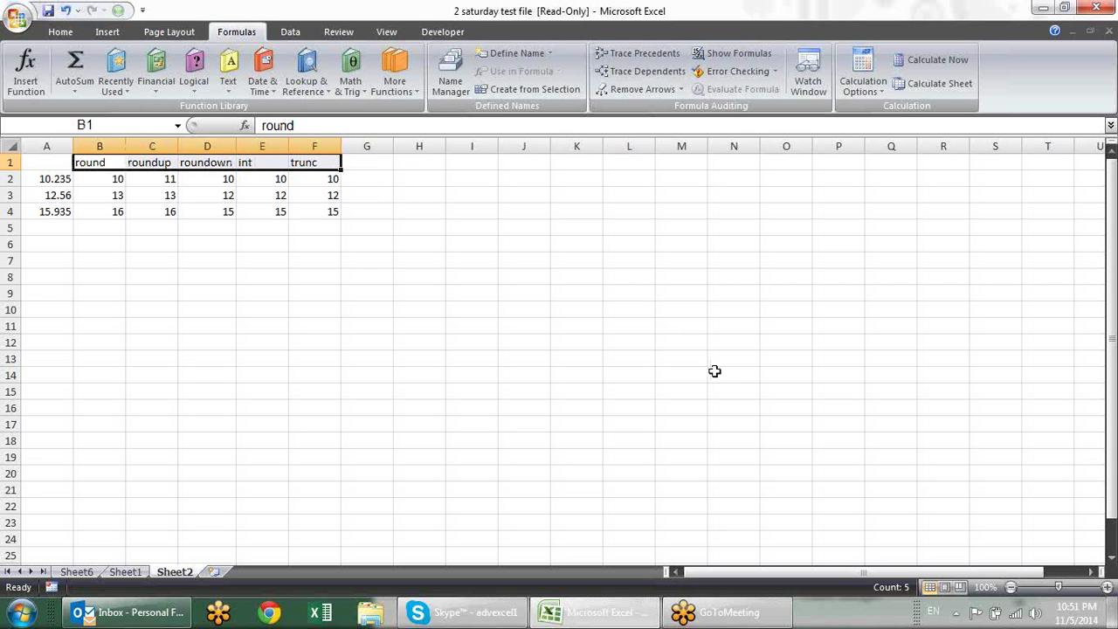
left_click(360, 261)
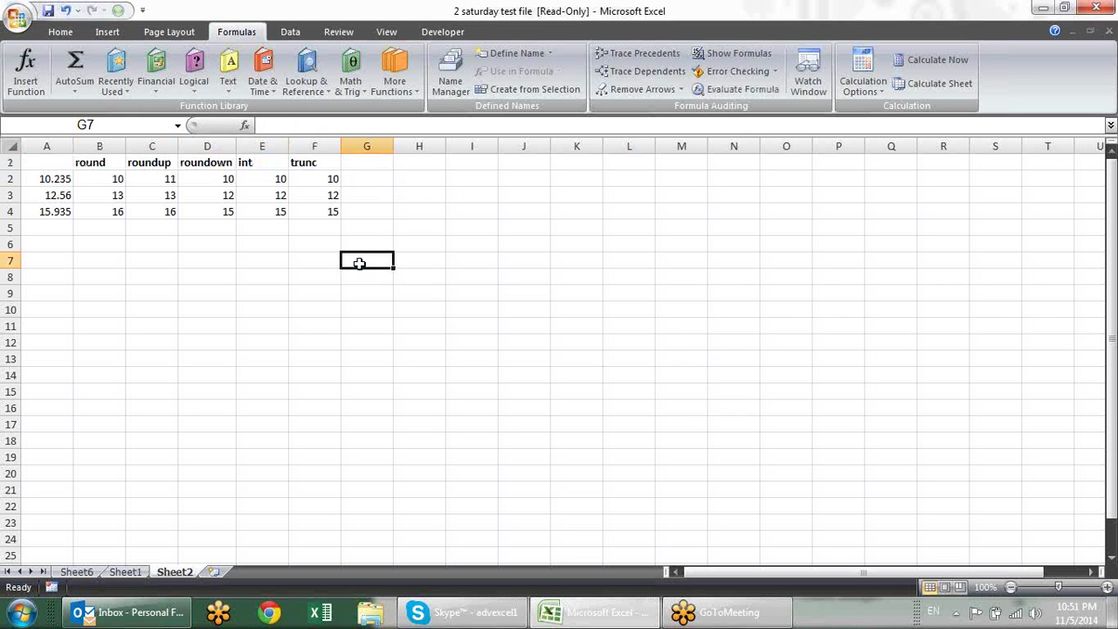
left_click(354, 88)
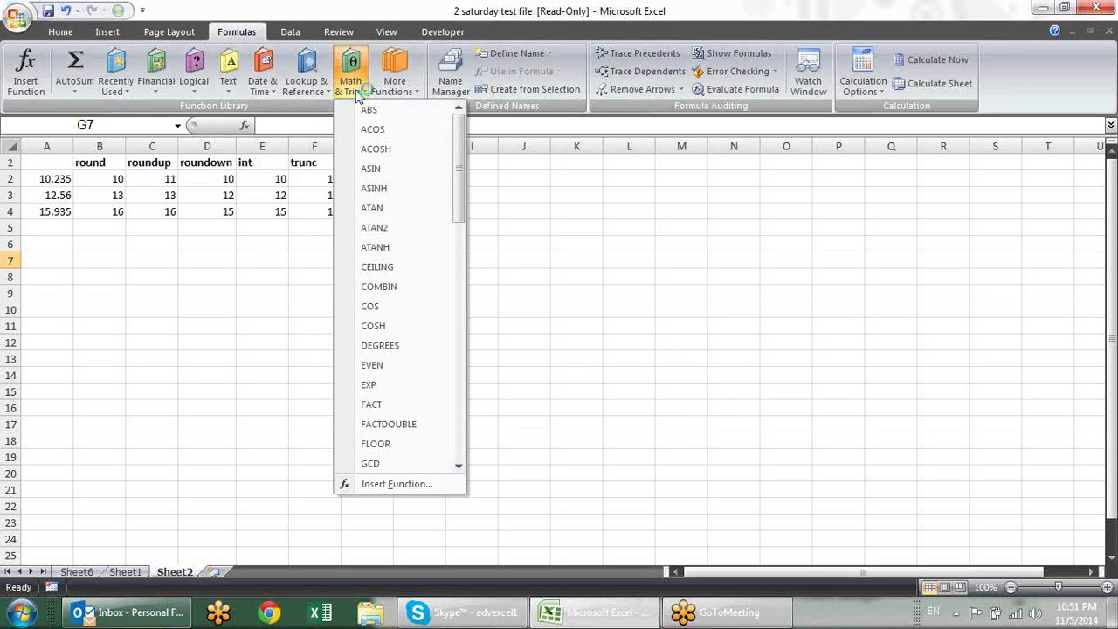
left_click_drag(462, 157, 468, 280)
Dismiss the Math & Trig list and enter the label 'radius' in G6
left_click(551, 238)
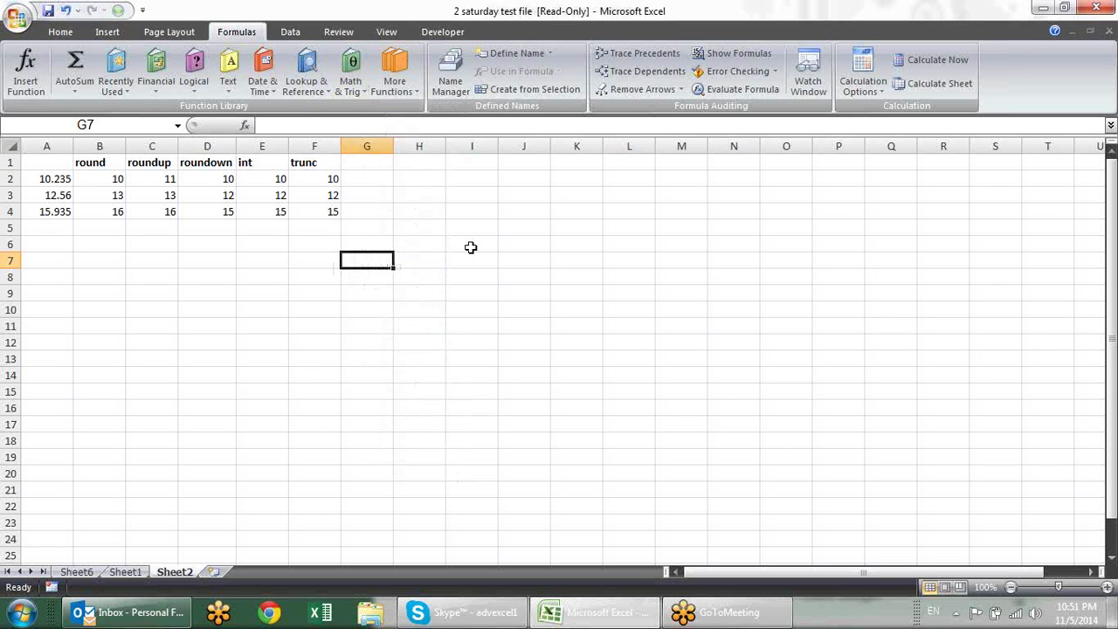
left_click(395, 216)
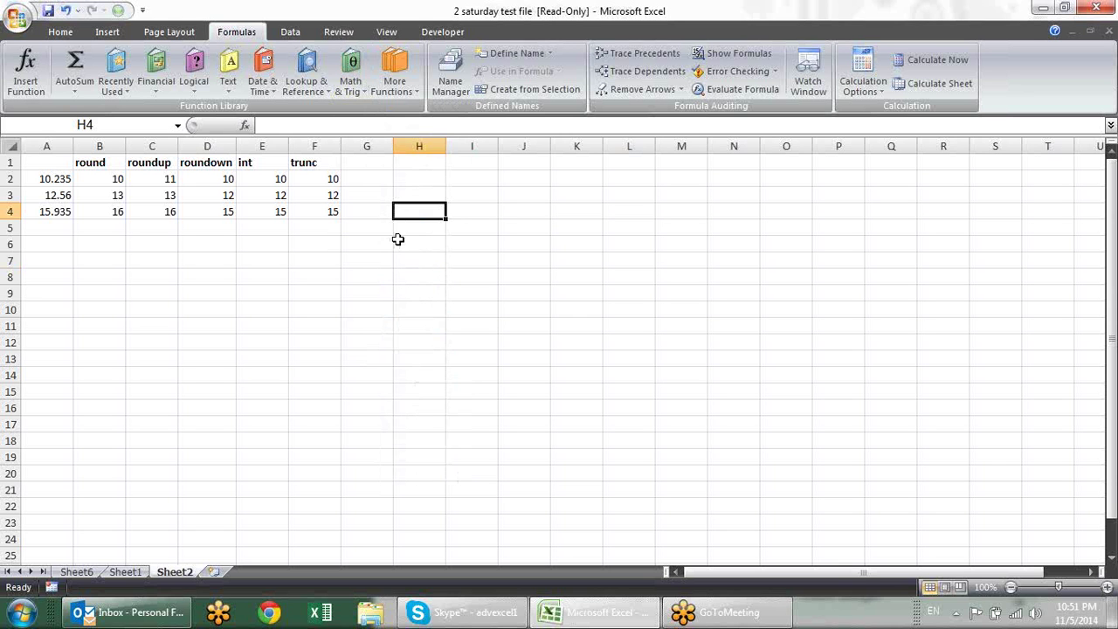
left_click(365, 244)
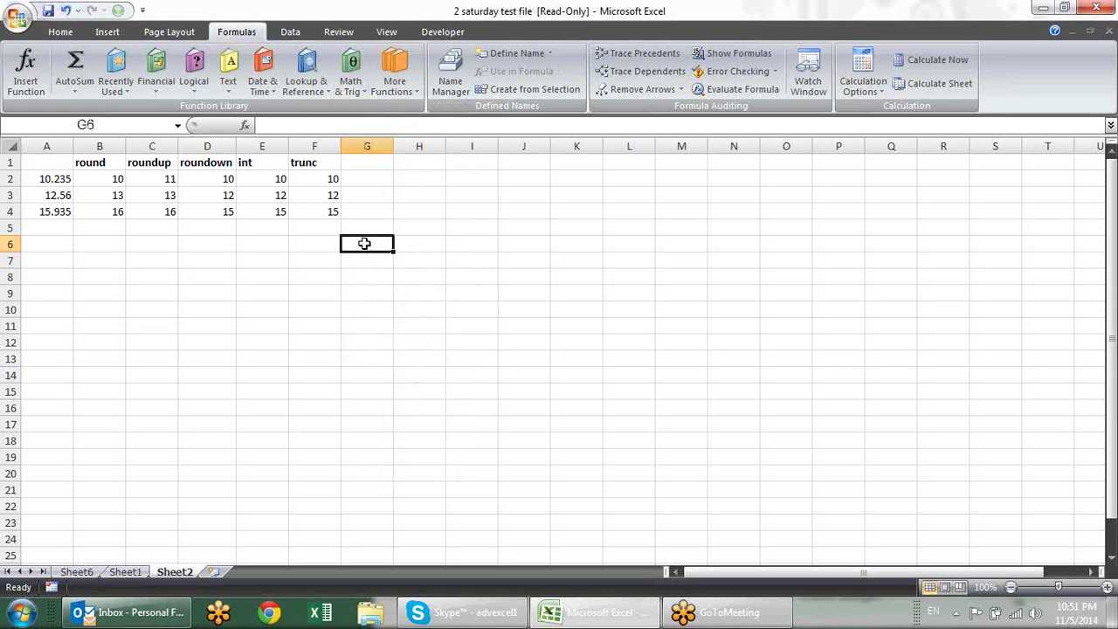
type("radius")
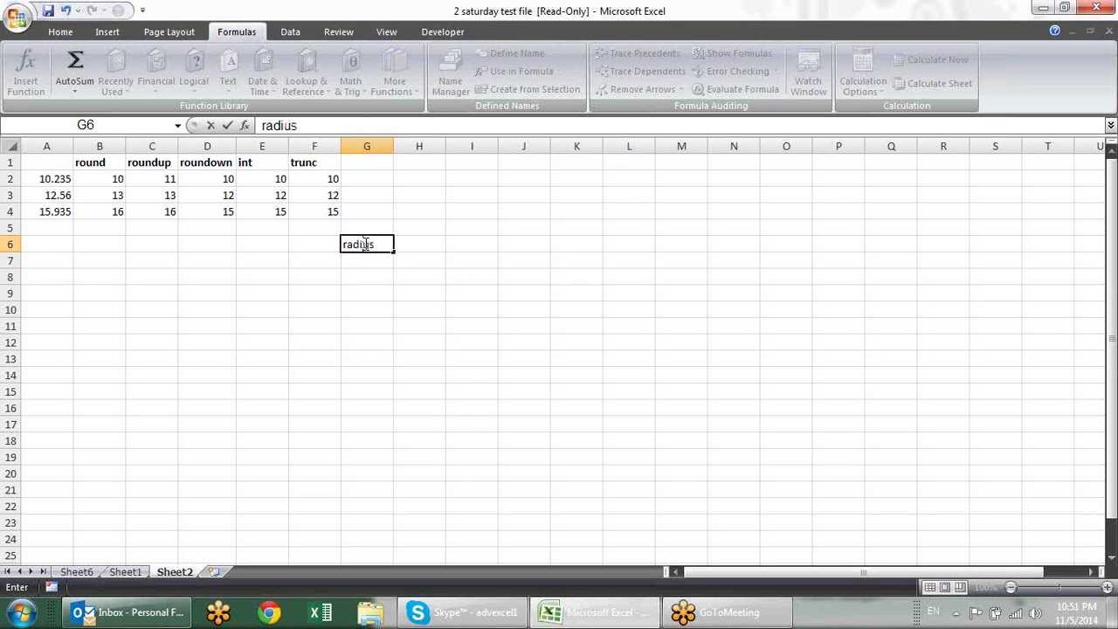
key("Return")
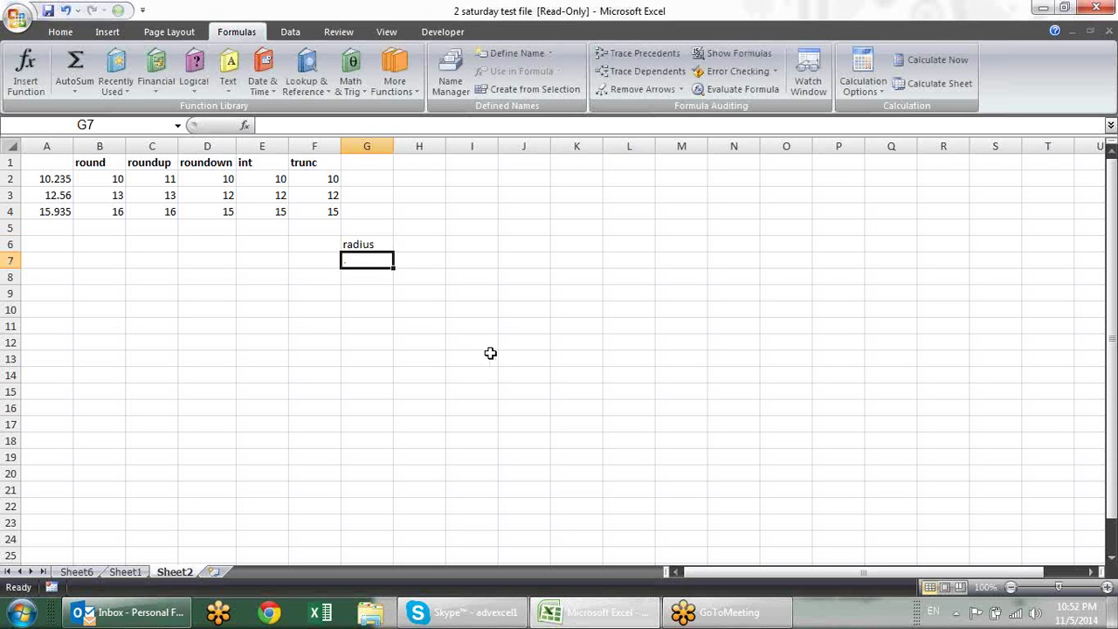
left_click(264, 258)
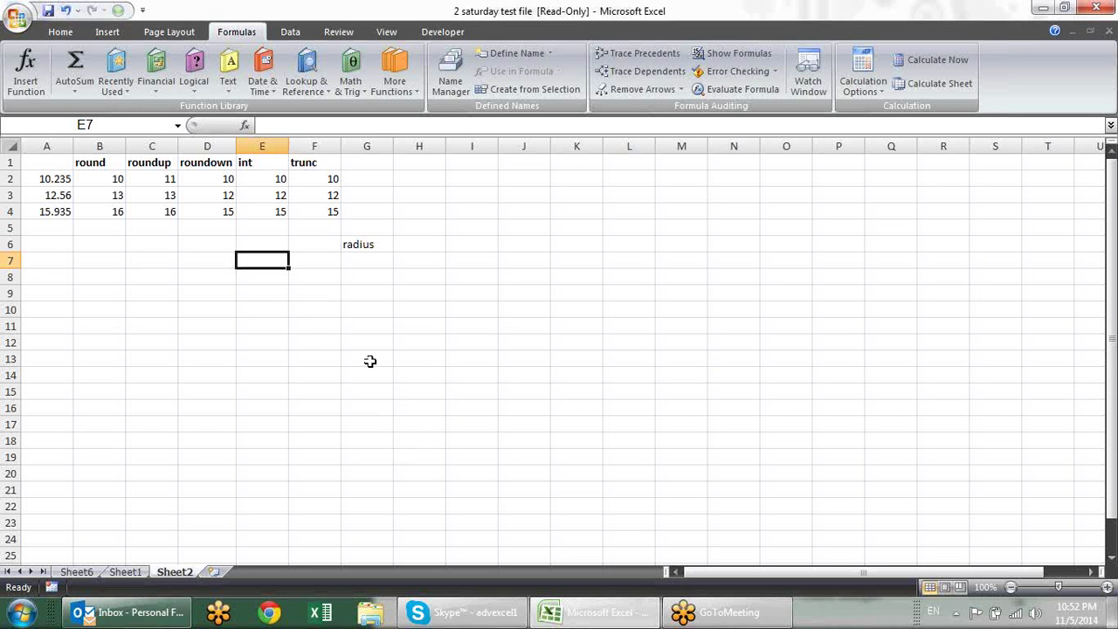
Enter radius 7 in F7 and the heading 'area' in H6
left_click(372, 259)
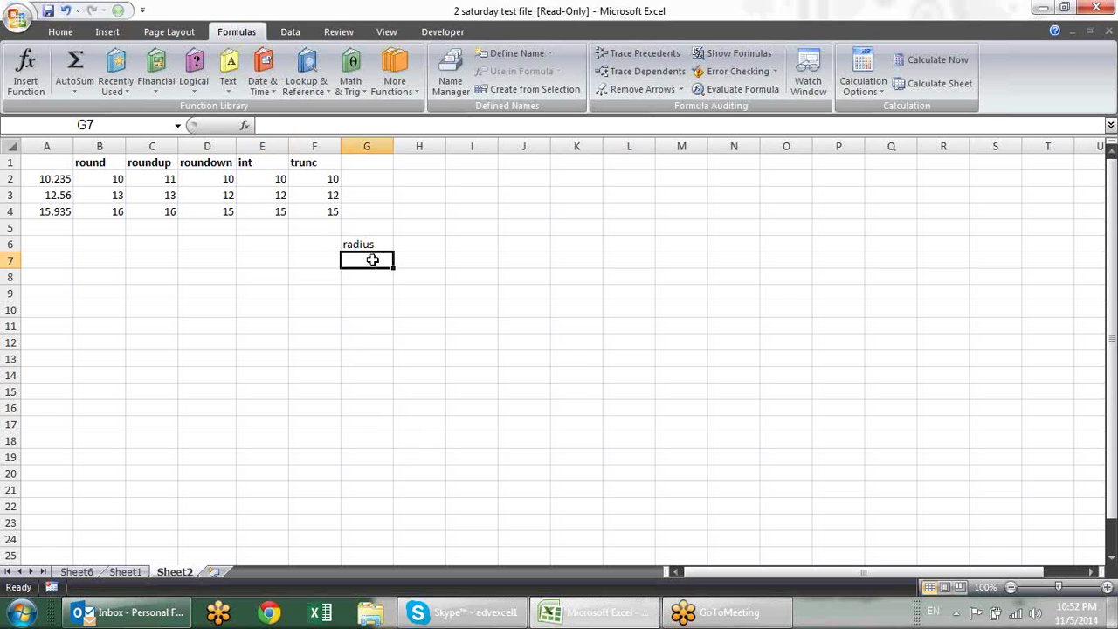
left_click(304, 260)
type("7")
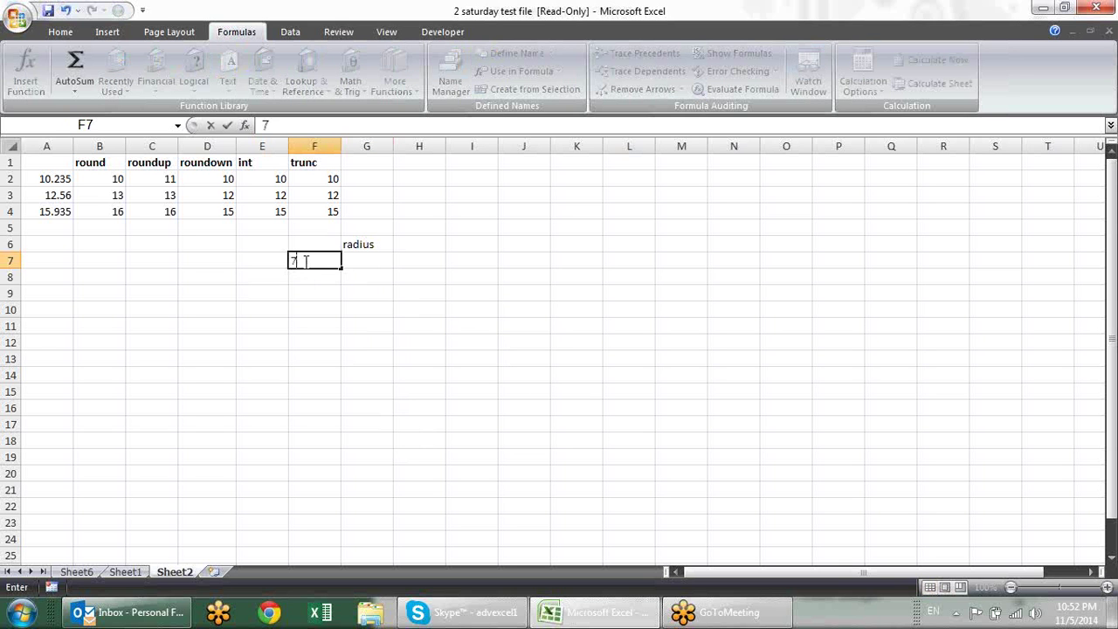
key("Return")
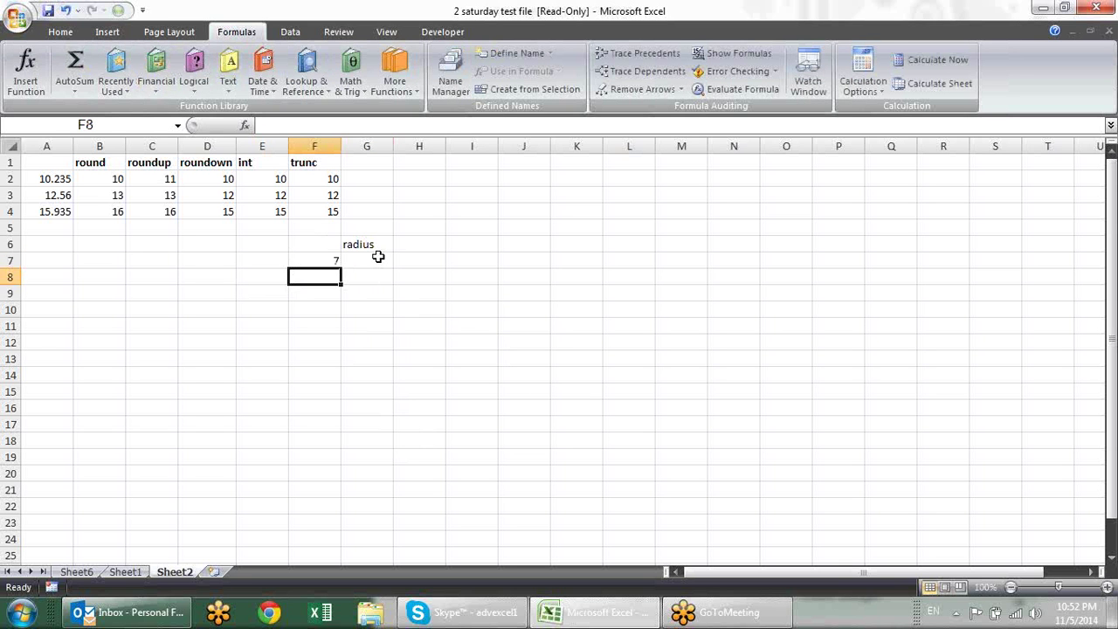
left_click(414, 248)
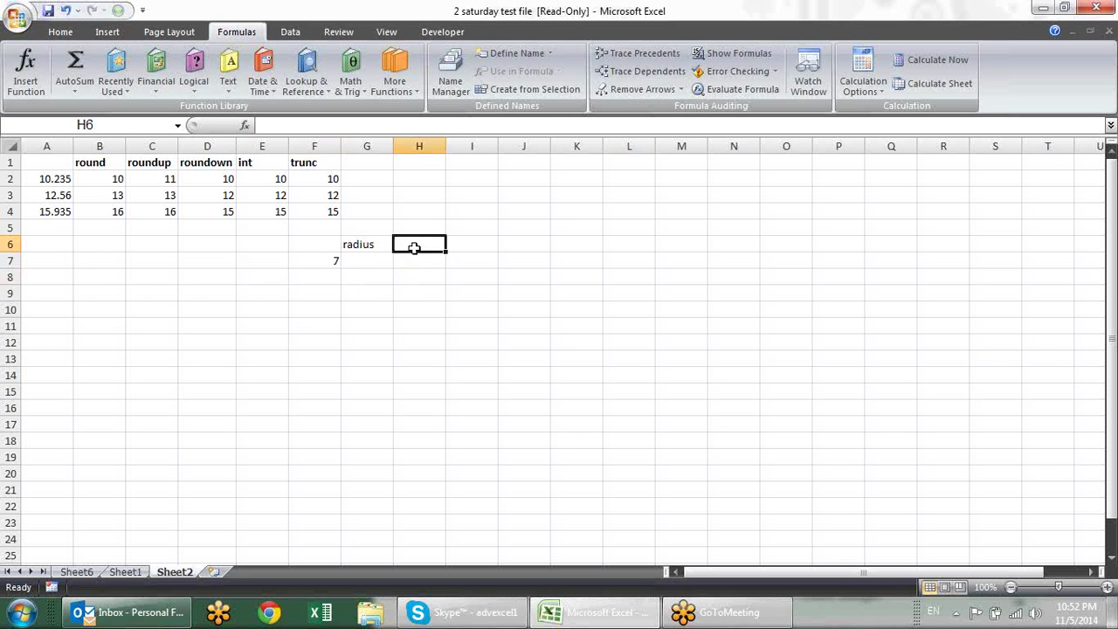
type("area")
key("Return")
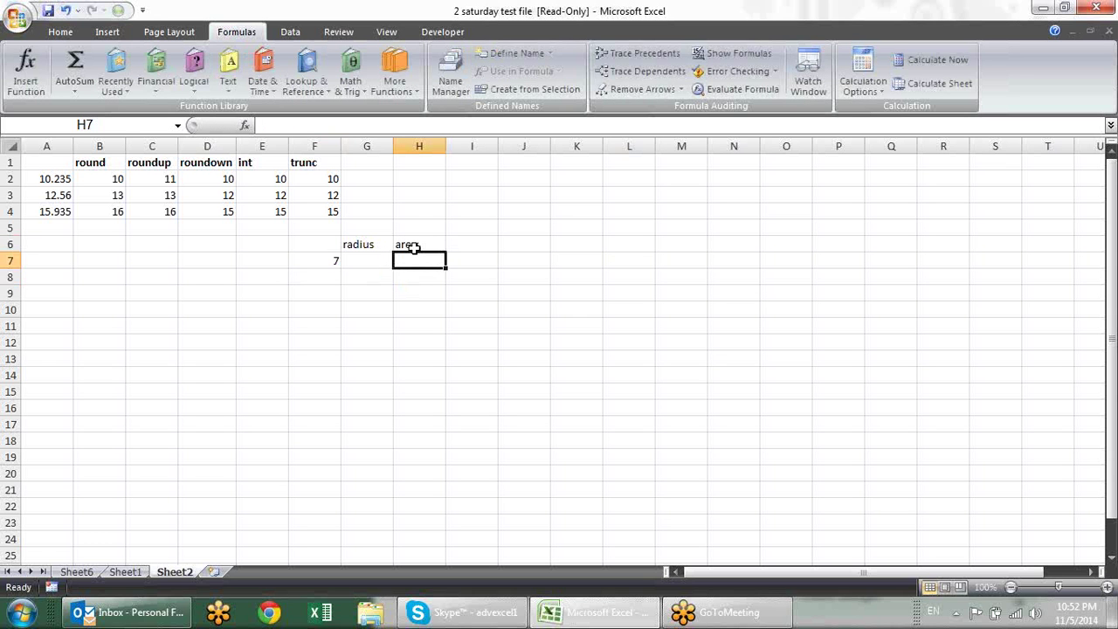
Compute the circle area =PI()*F7*F7 in H7, giving 153.938
type("=")
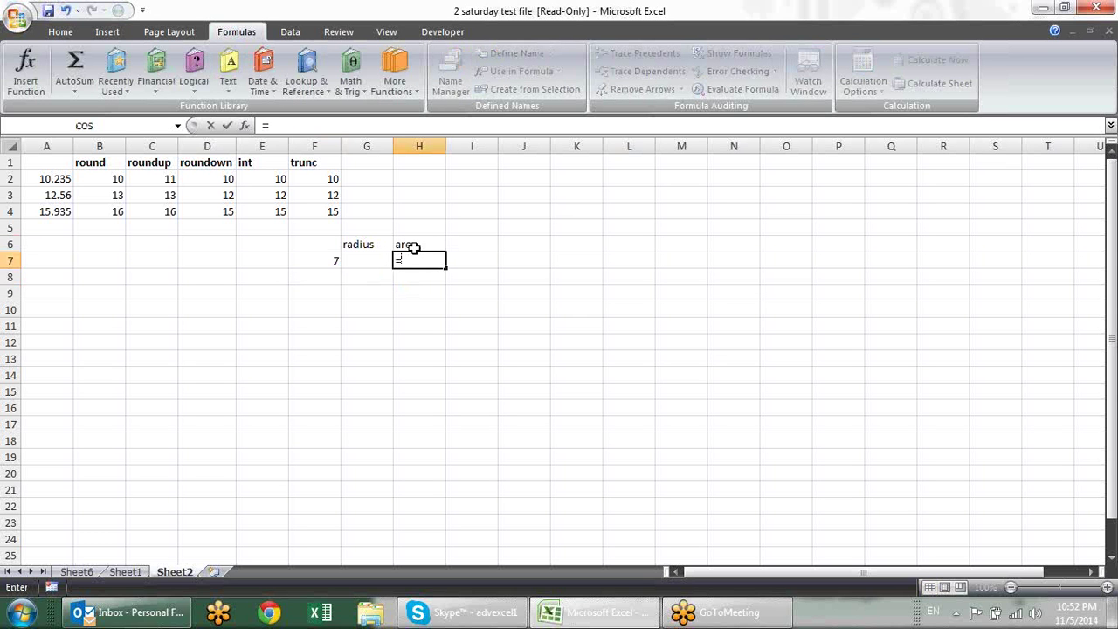
type("pi()*")
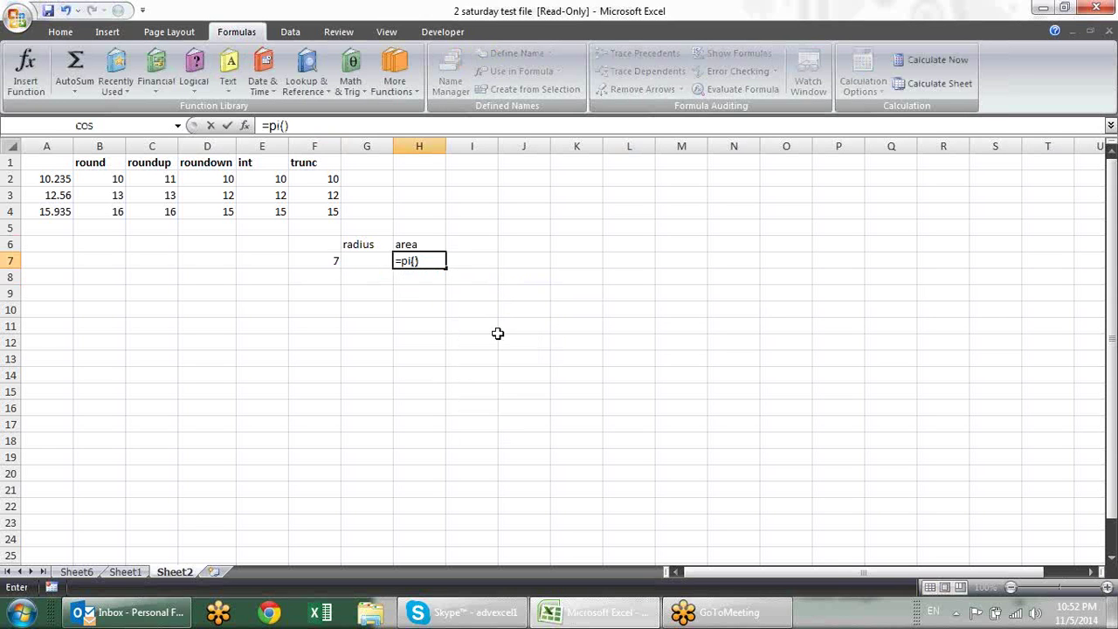
left_click(337, 261)
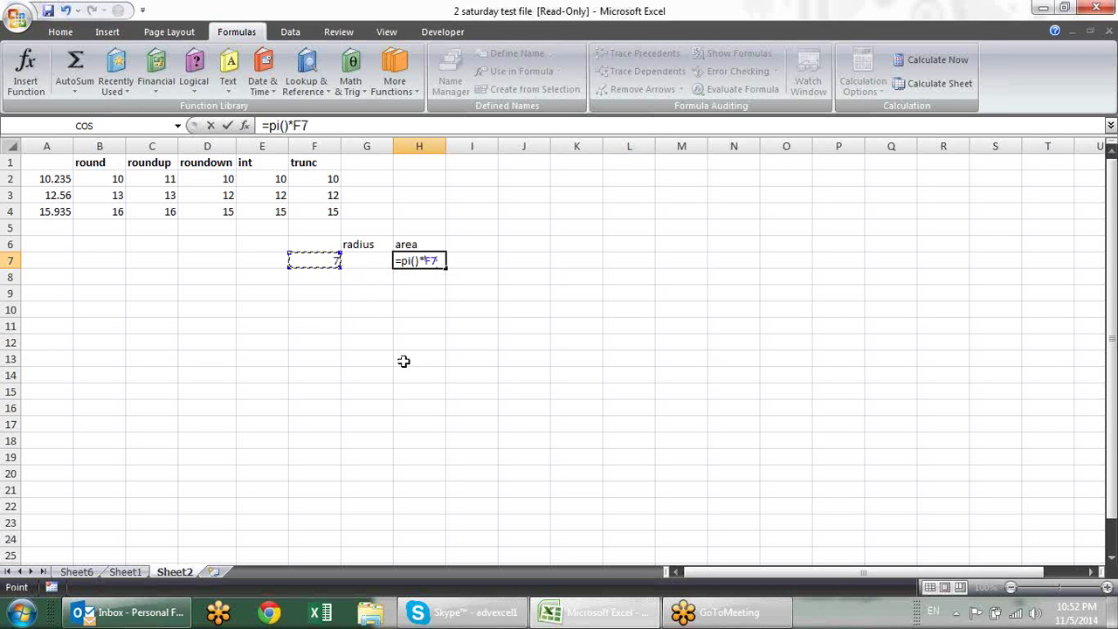
type("*")
left_click(306, 257)
key("Return")
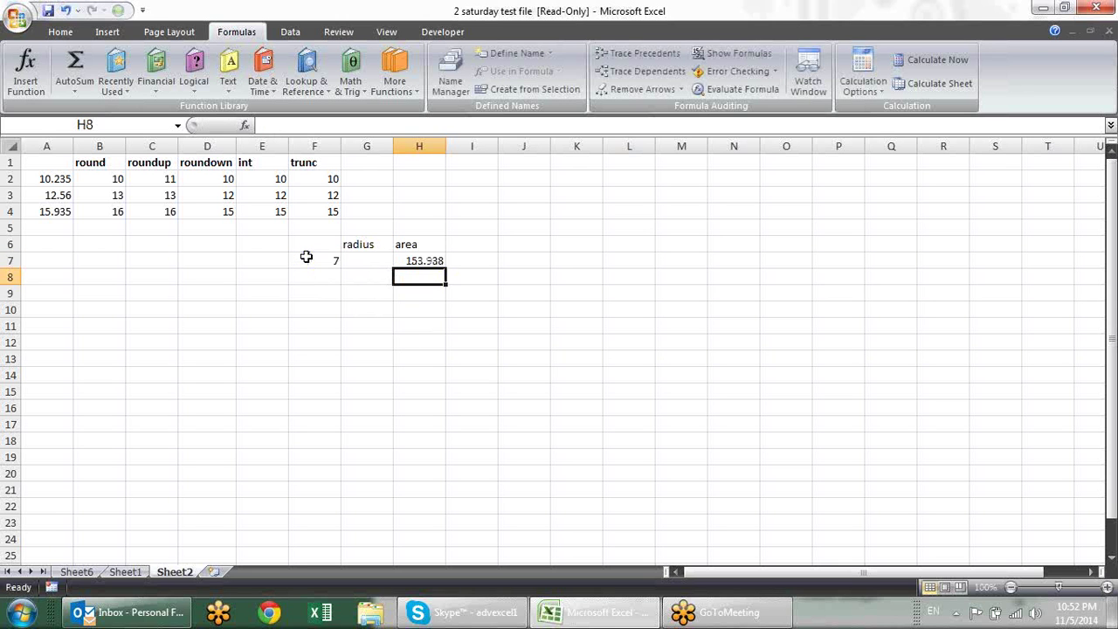
key("Up")
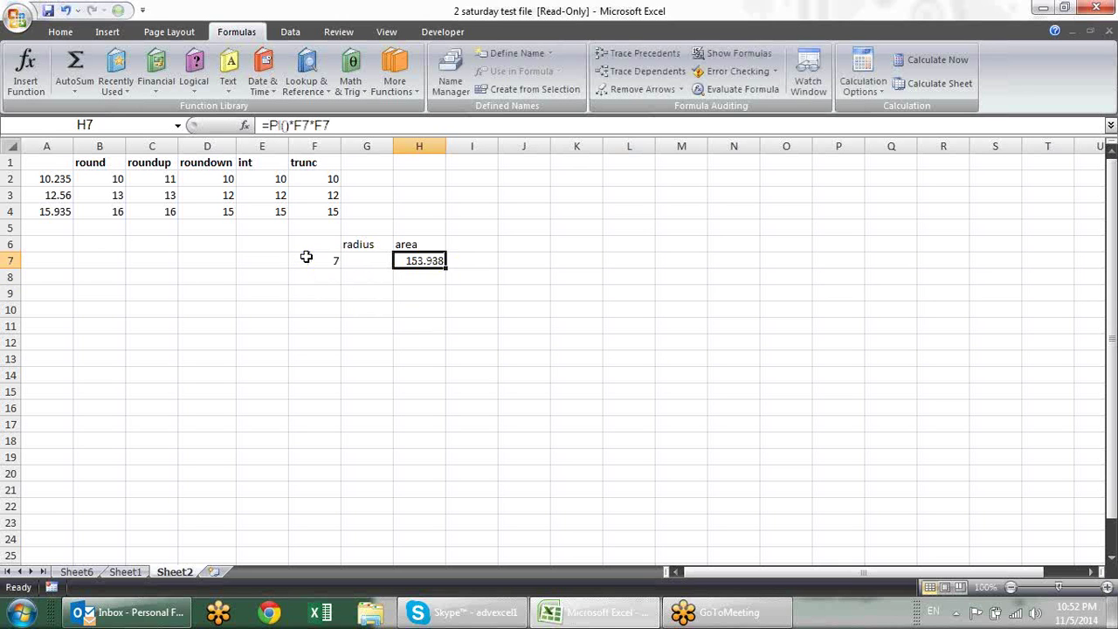
key("Down")
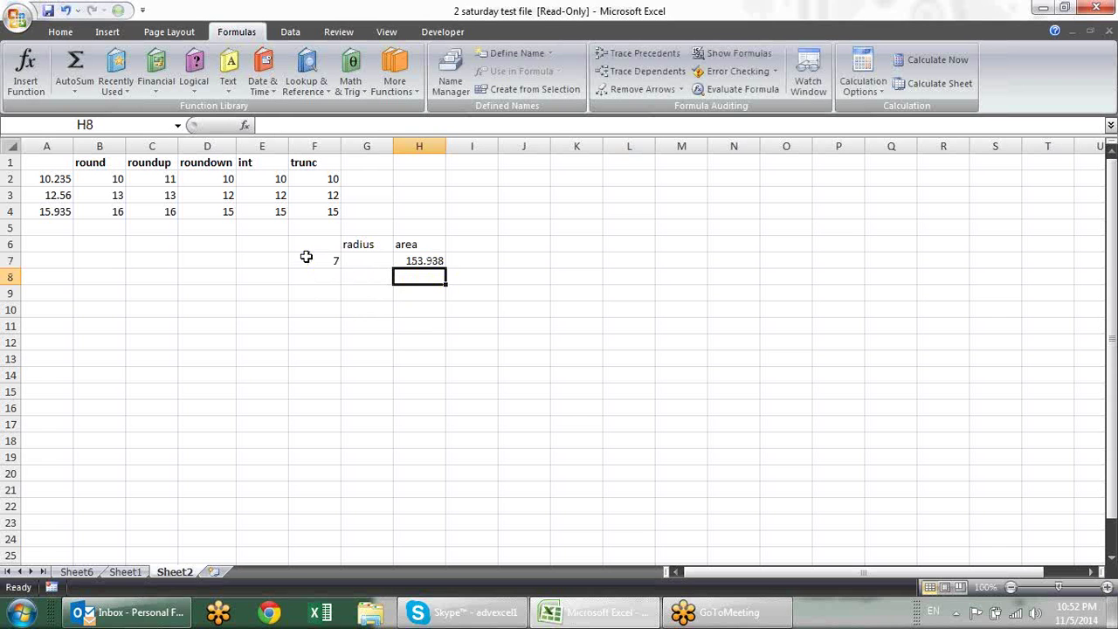
Enter =PI()*POWER(F7,2) in H8, giving 153.938 to match H7
type("=")
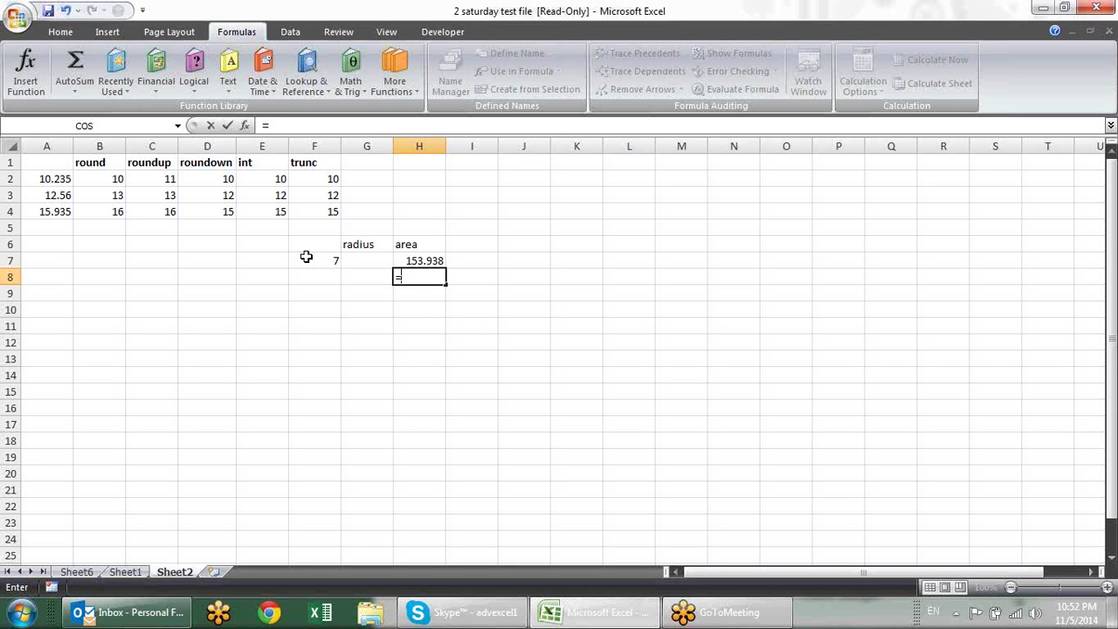
type("pi")
key("Tab")
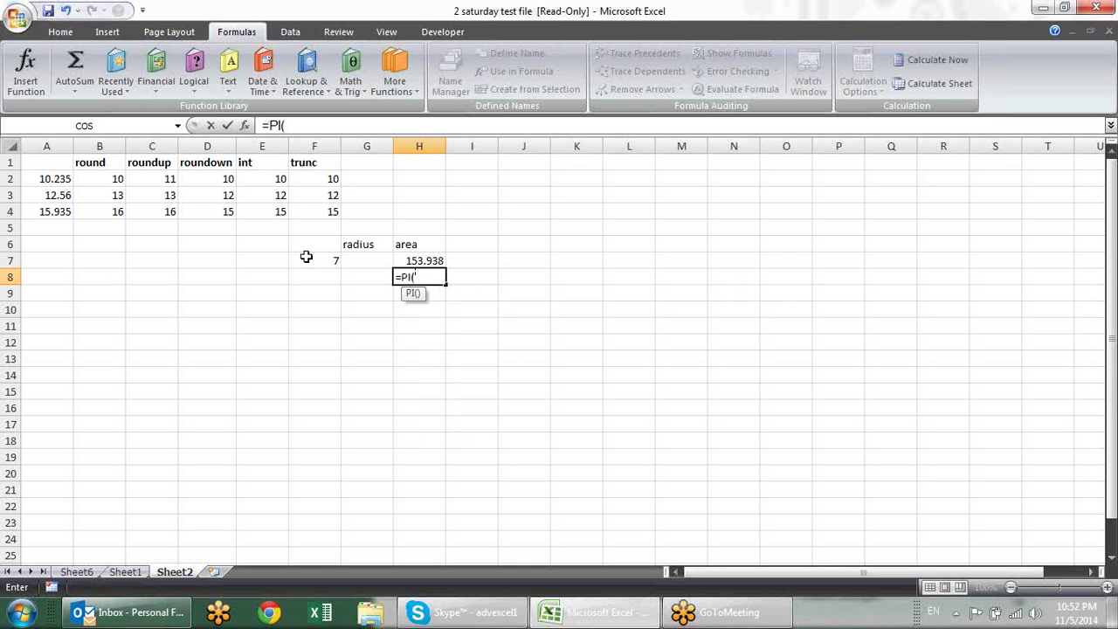
type(")*")
type("po")
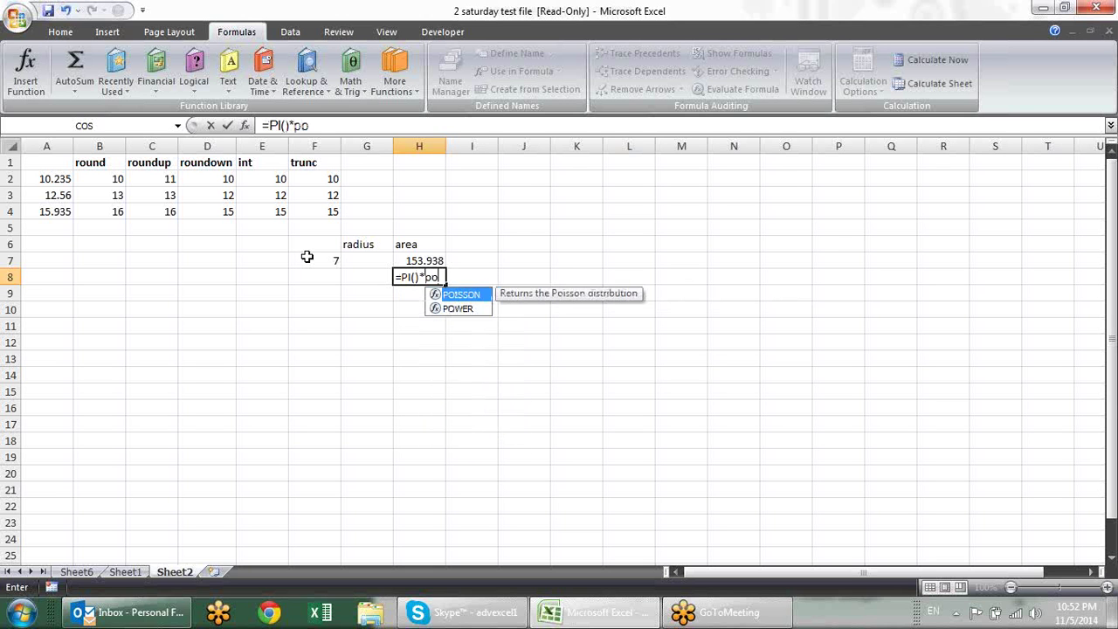
key("Down")
key("Tab")
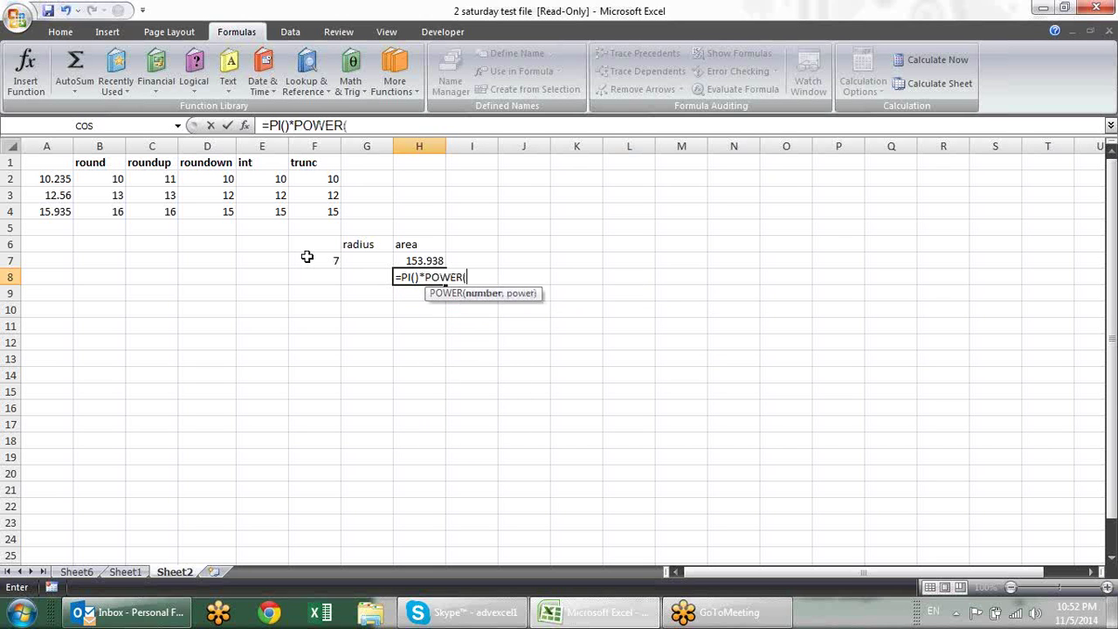
left_click(331, 260)
type(",2")
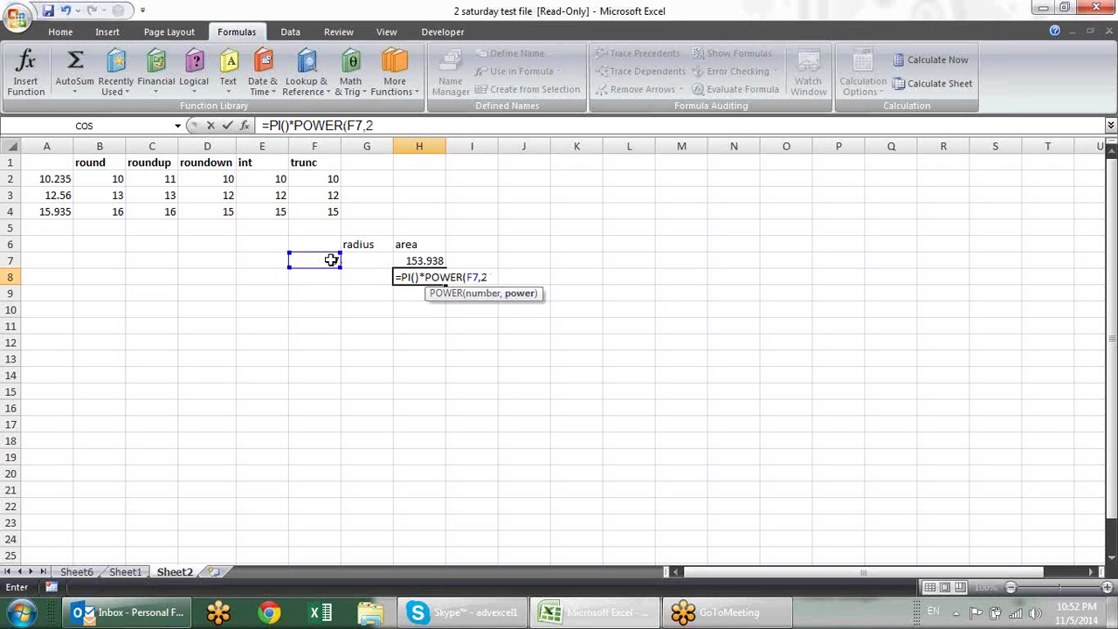
type(")")
key("Return")
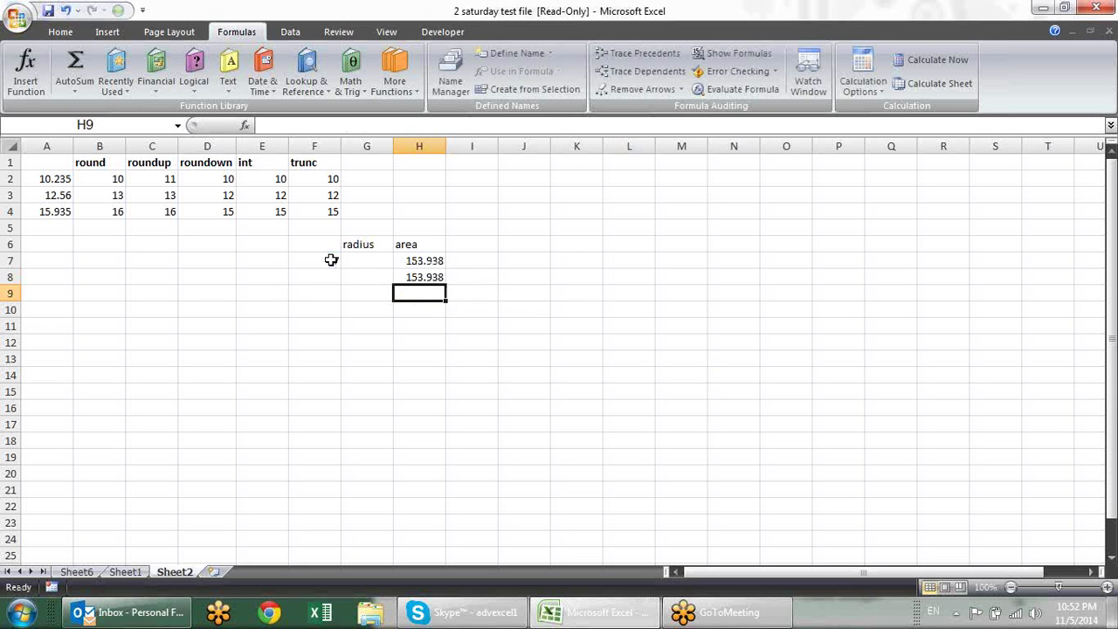
key("Up")
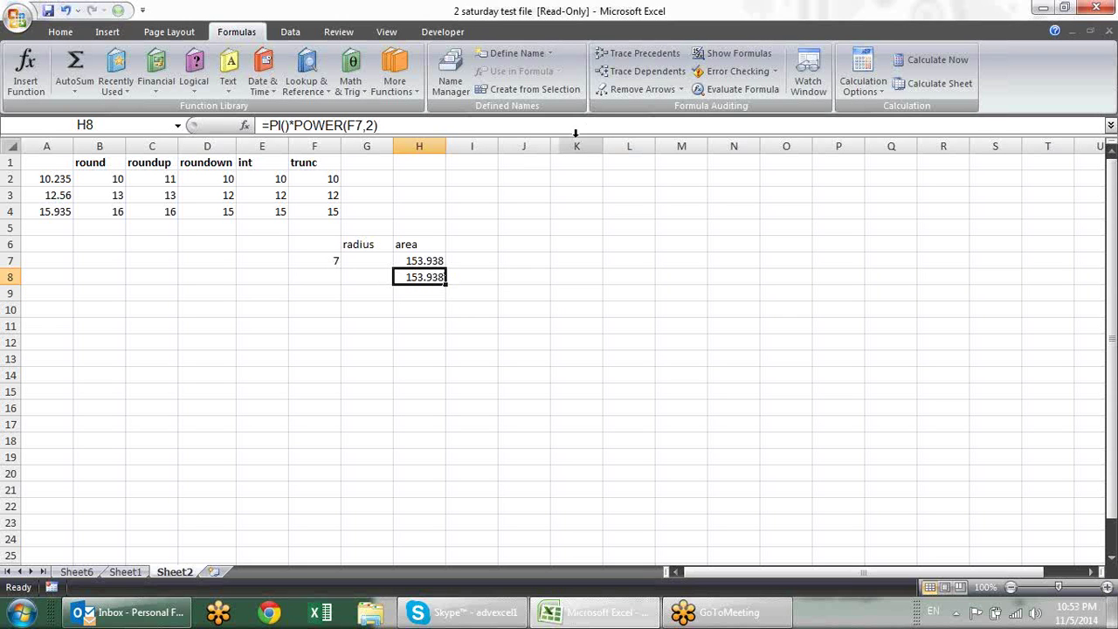
Fill J2:K4 with =RANDBETWEEN(10,90) using Ctrl+Enter
left_click(524, 178)
left_click(577, 211)
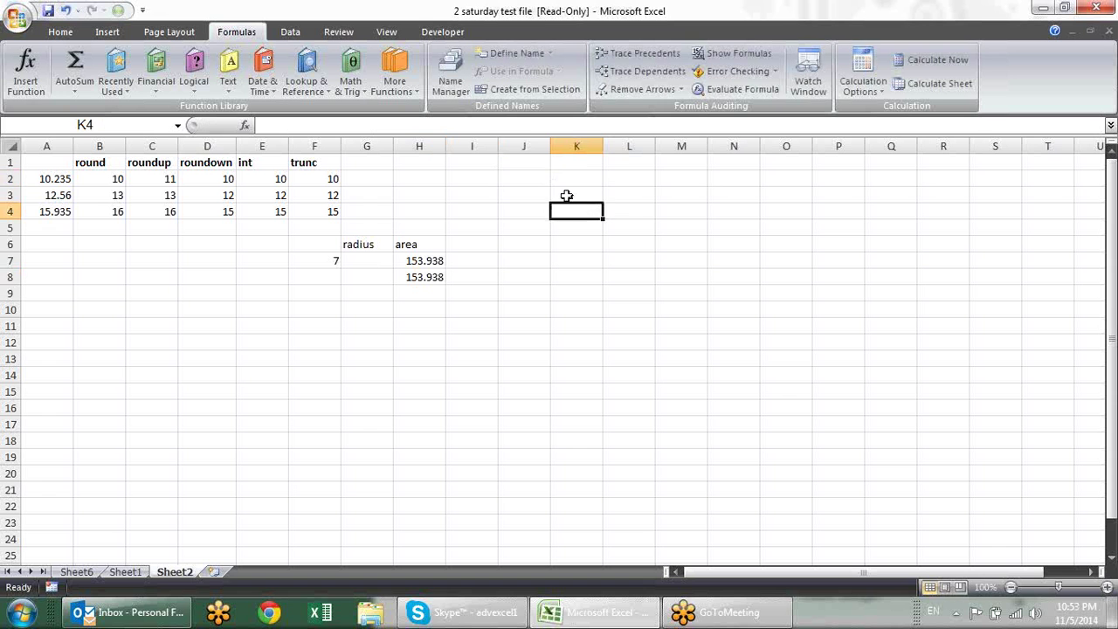
left_click_drag(529, 181, 576, 215)
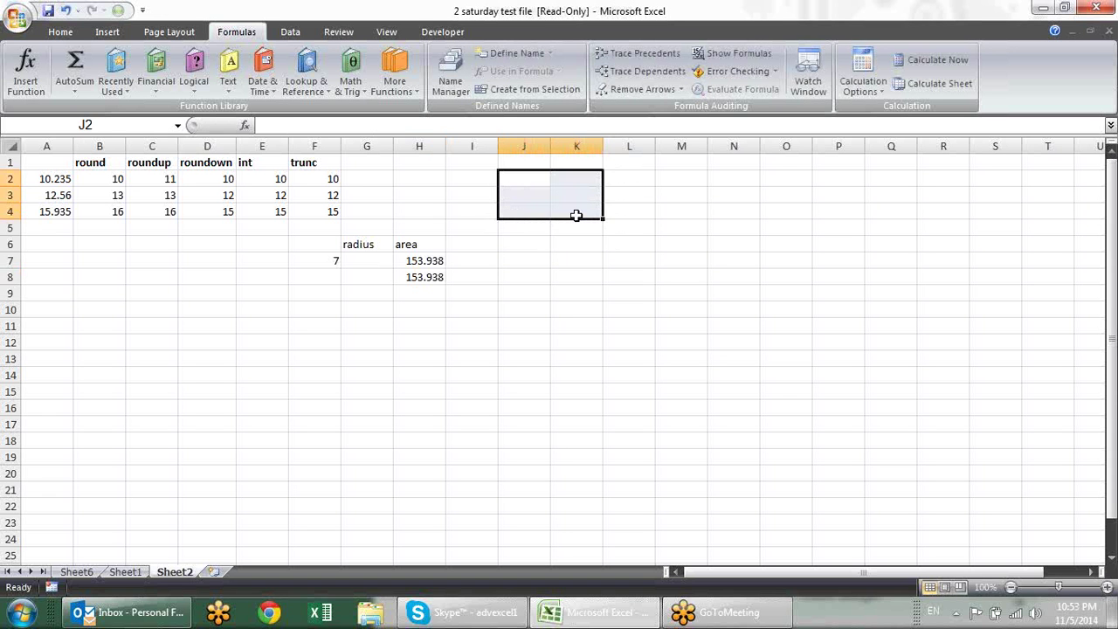
type("=ra")
key("Down")
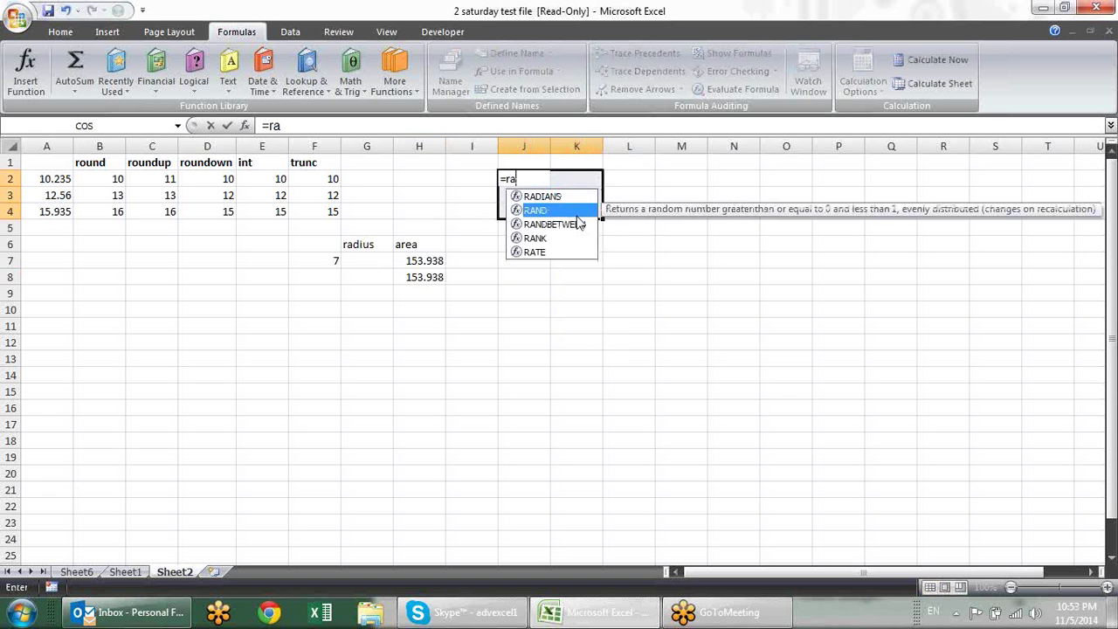
key("Down")
key("Tab")
type("10")
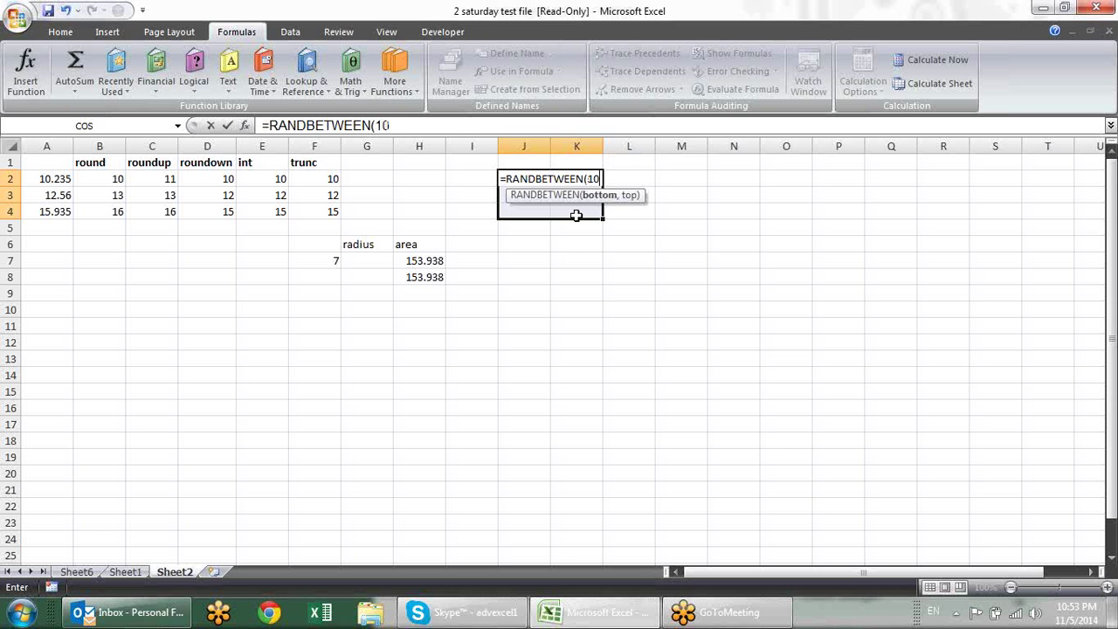
type(",90)")
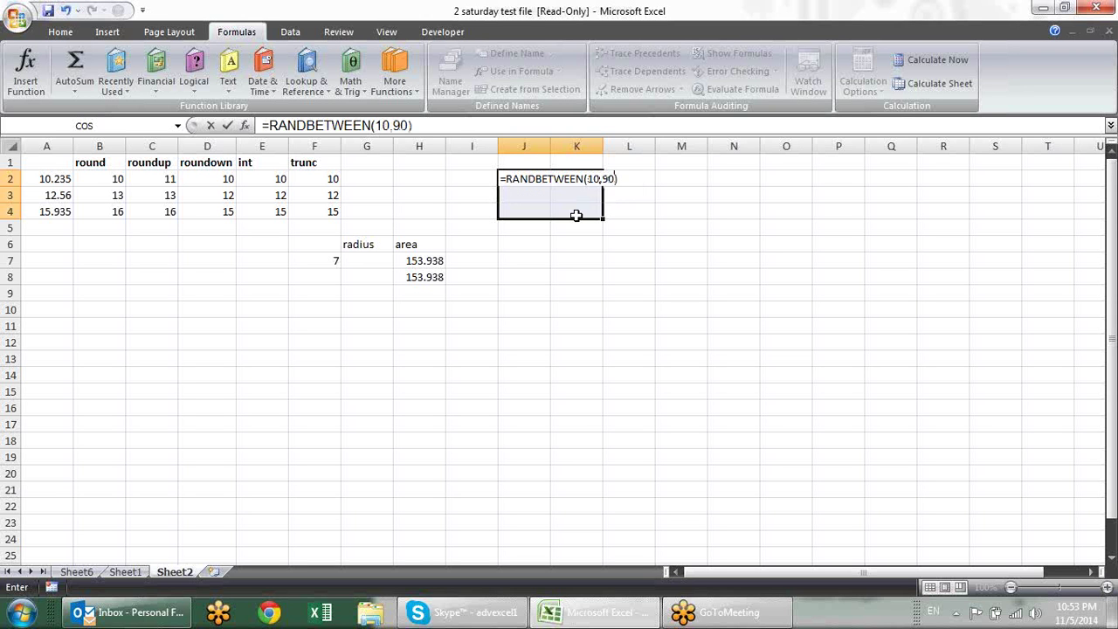
left_click(600, 178)
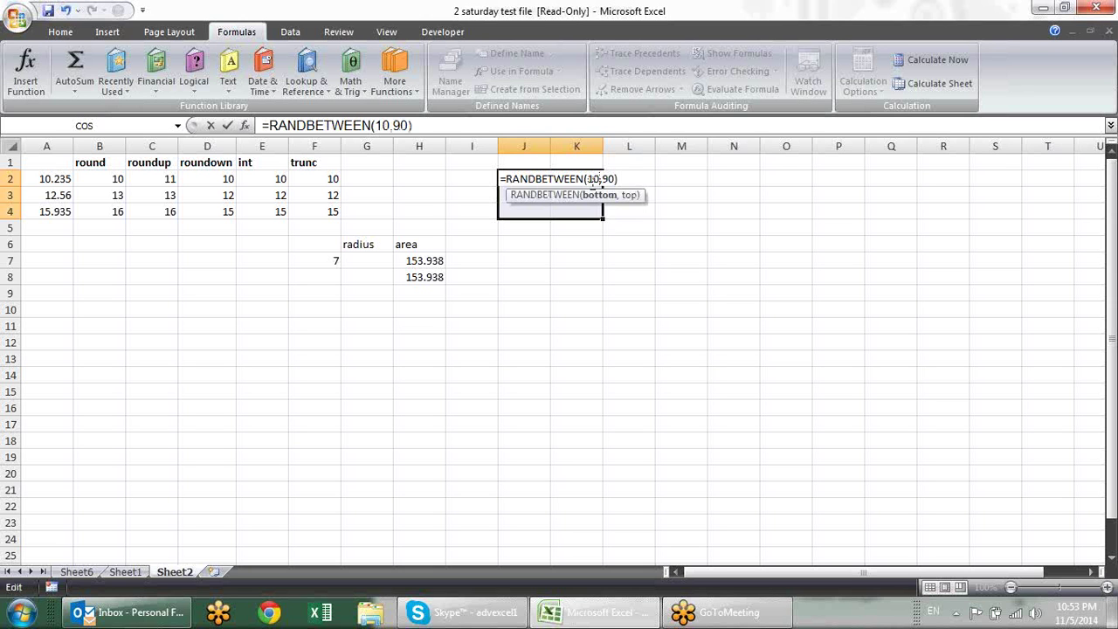
key("Right")
key("ctrl+Return")
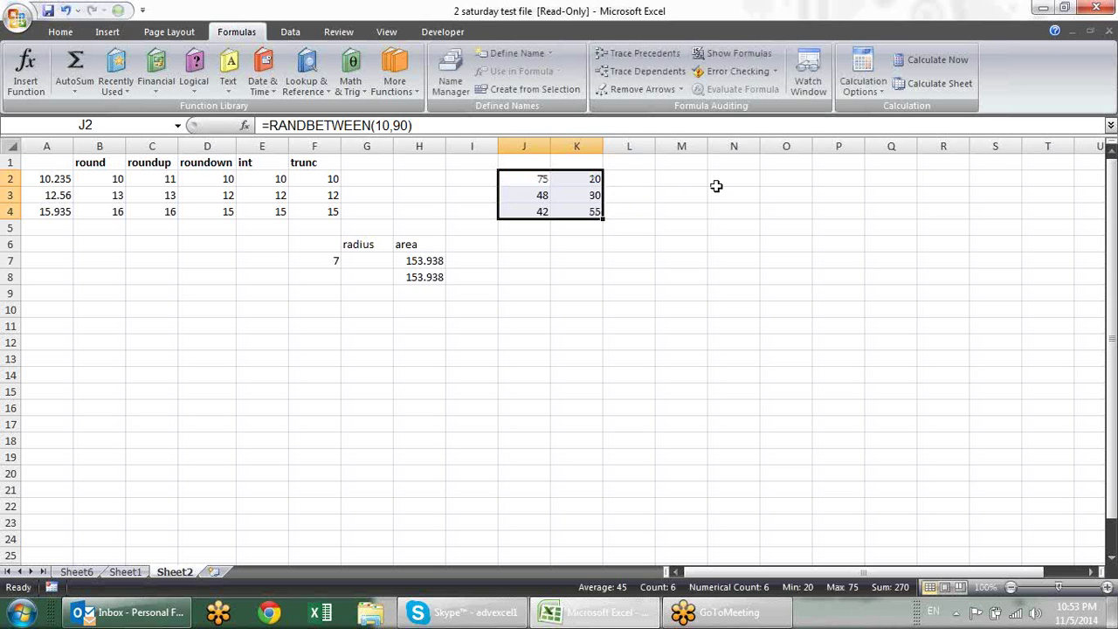
Convert the J2:K4 random numbers to fixed values with Paste Special Values
key("ctrl+c")
key("alt+e")
key("s")
key("v")
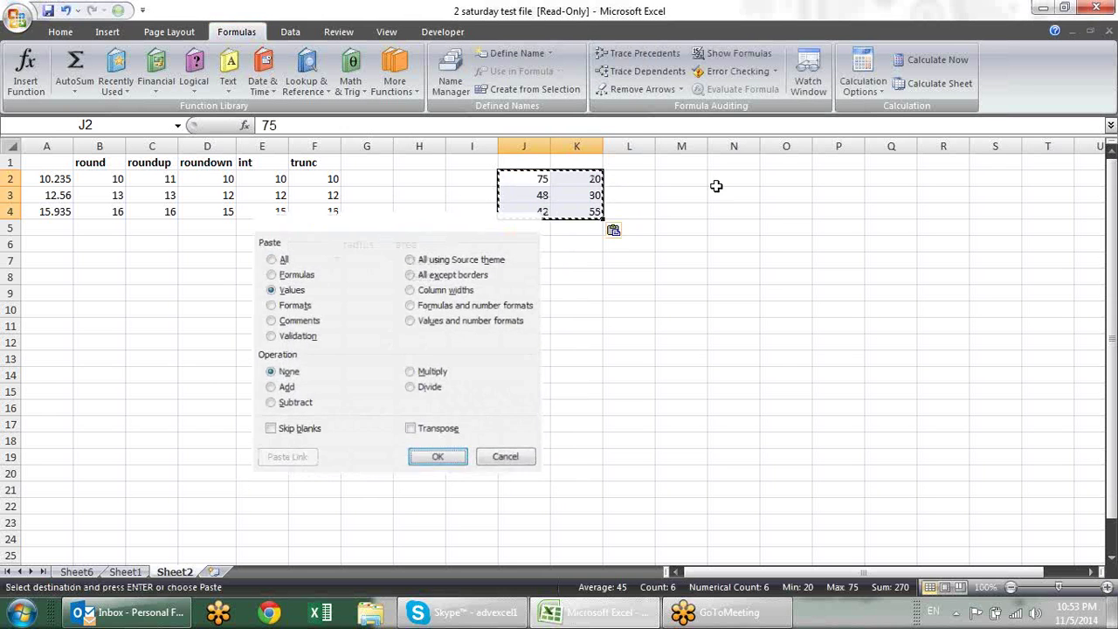
key("Return")
left_click(533, 162)
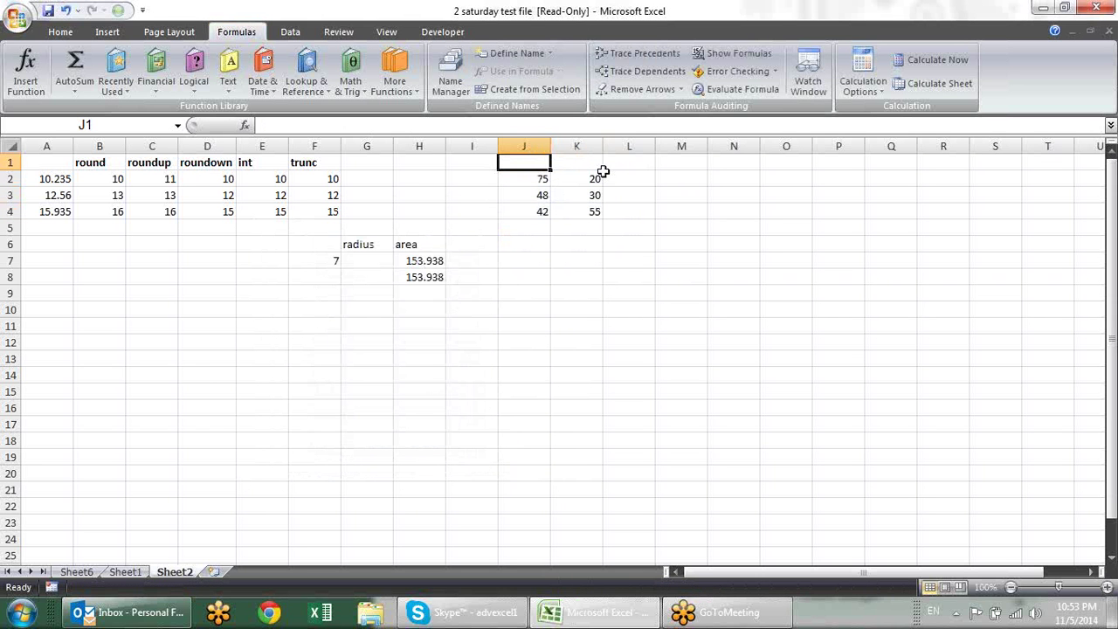
Enter the headings qty, rate and amount in J1:L1
type("t")
key("BackSpace")
type("q")
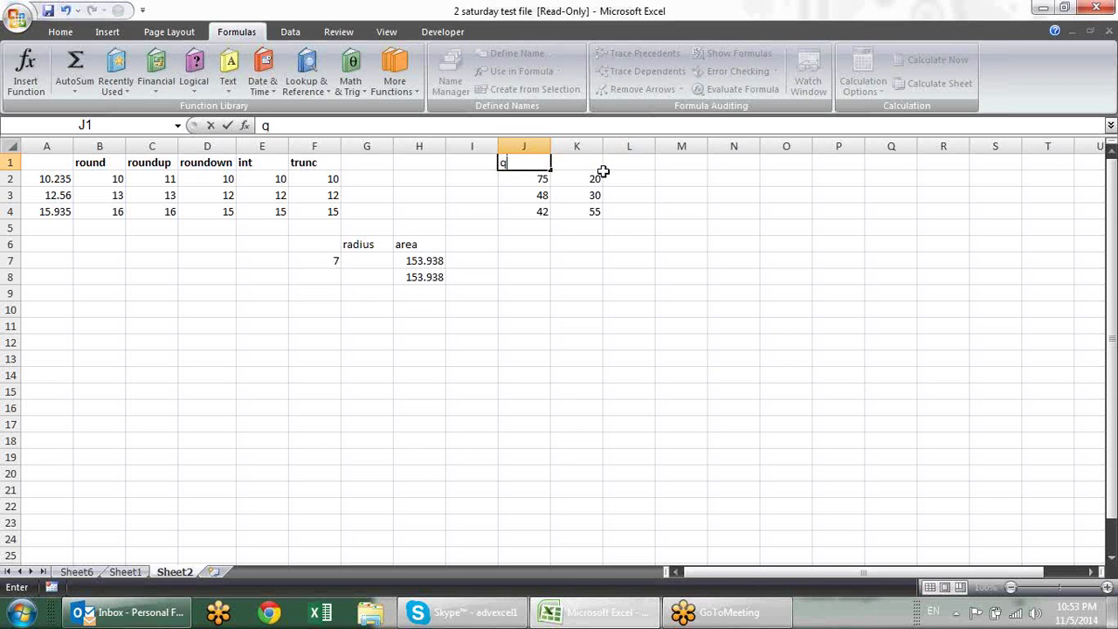
type("ty")
key("Tab")
type("rate")
key("Tab")
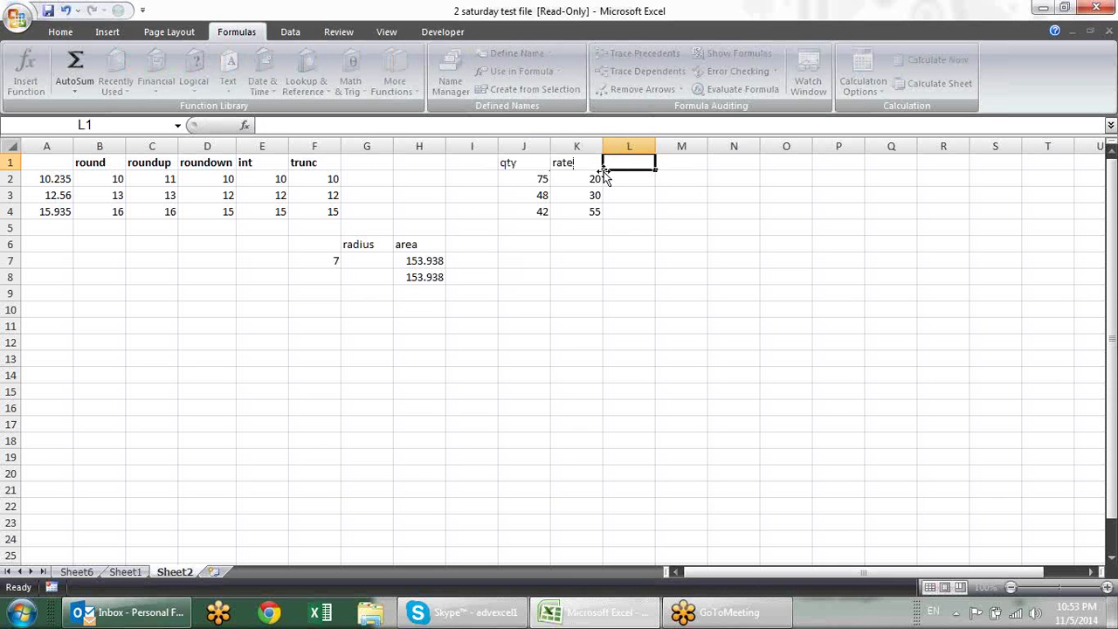
type("amount")
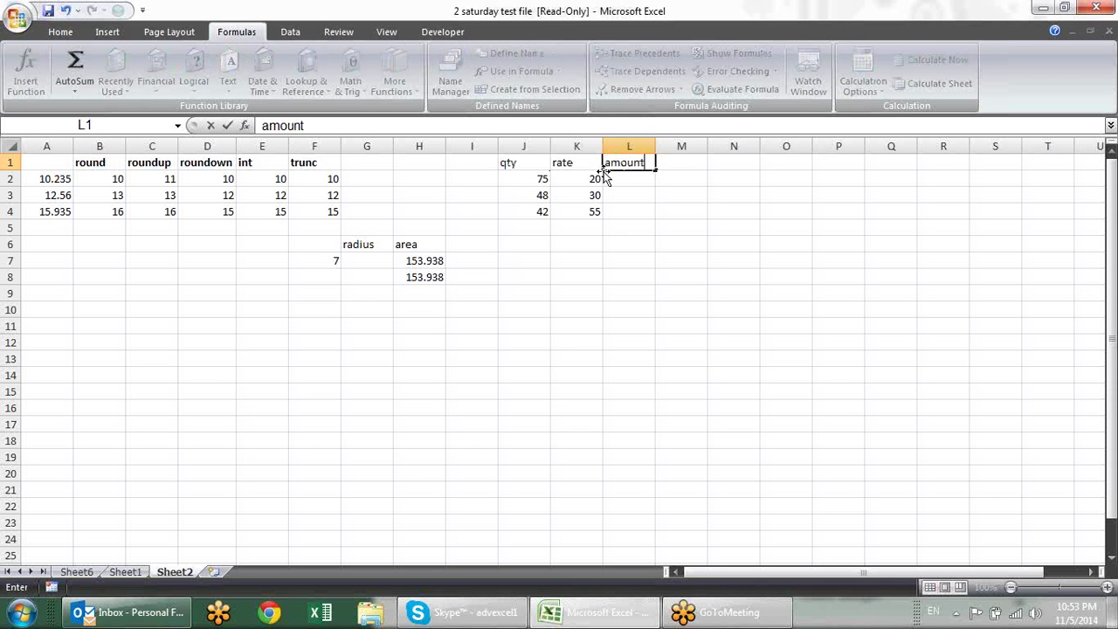
key("Return")
Enter =PRODUCT(J2,K2) in L2 for the first amount
key("Right")
key("Right")
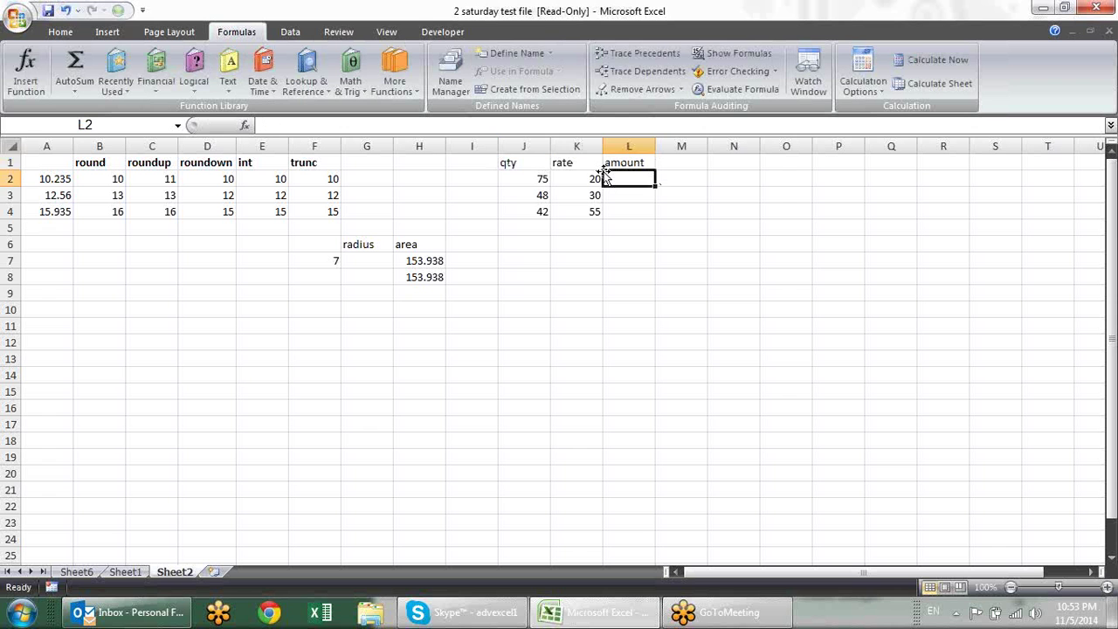
type("=")
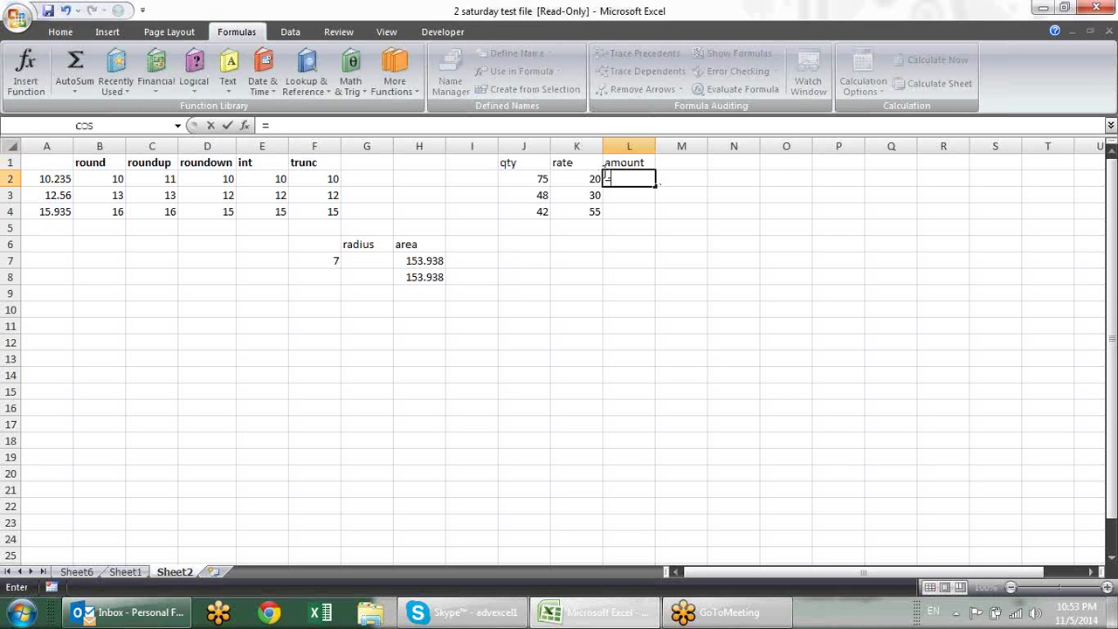
type("pro")
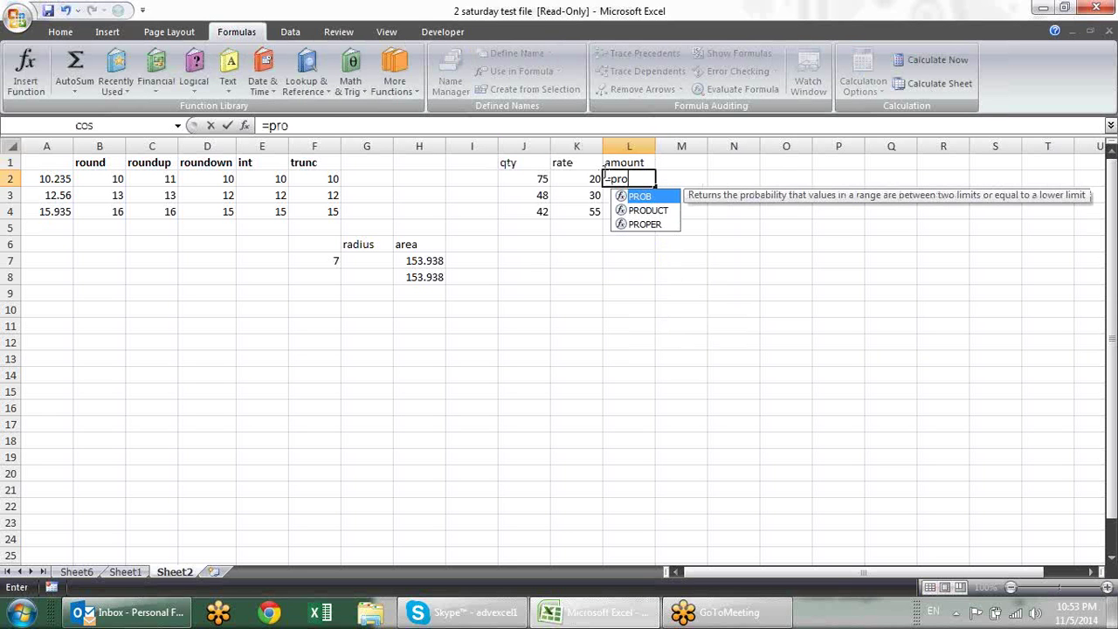
key("Down")
key("Tab")
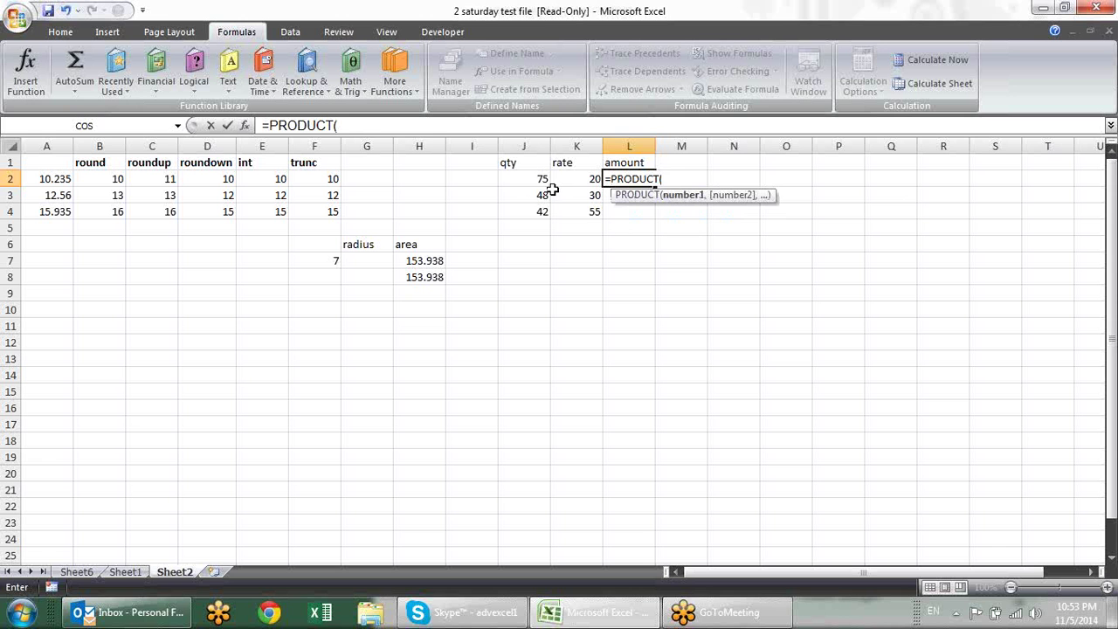
left_click(530, 180)
type(",")
left_click(574, 179)
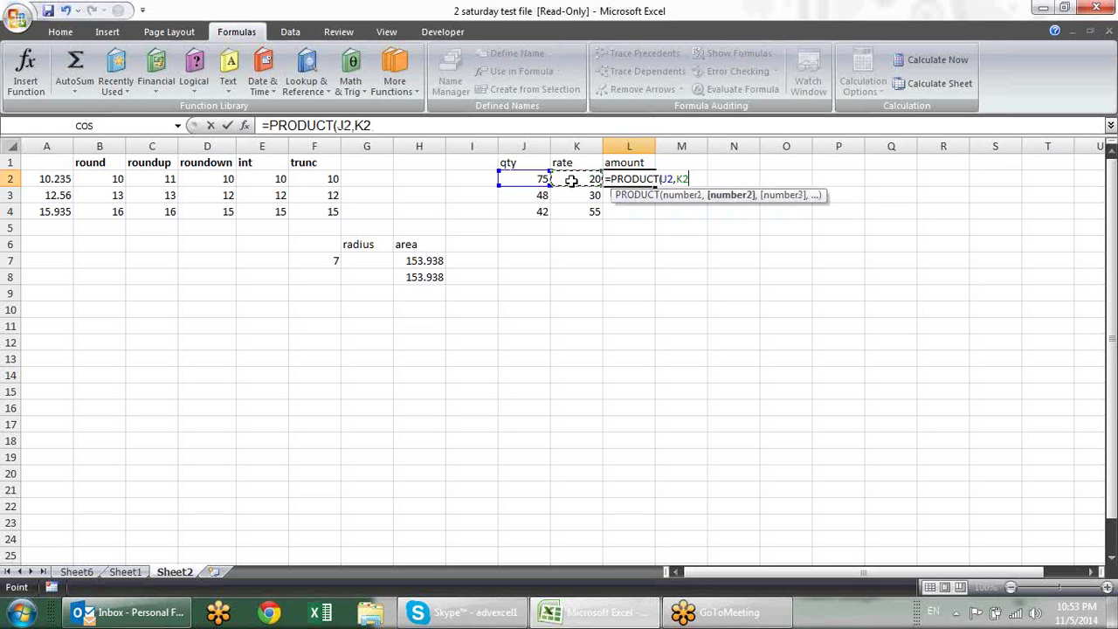
key("Return")
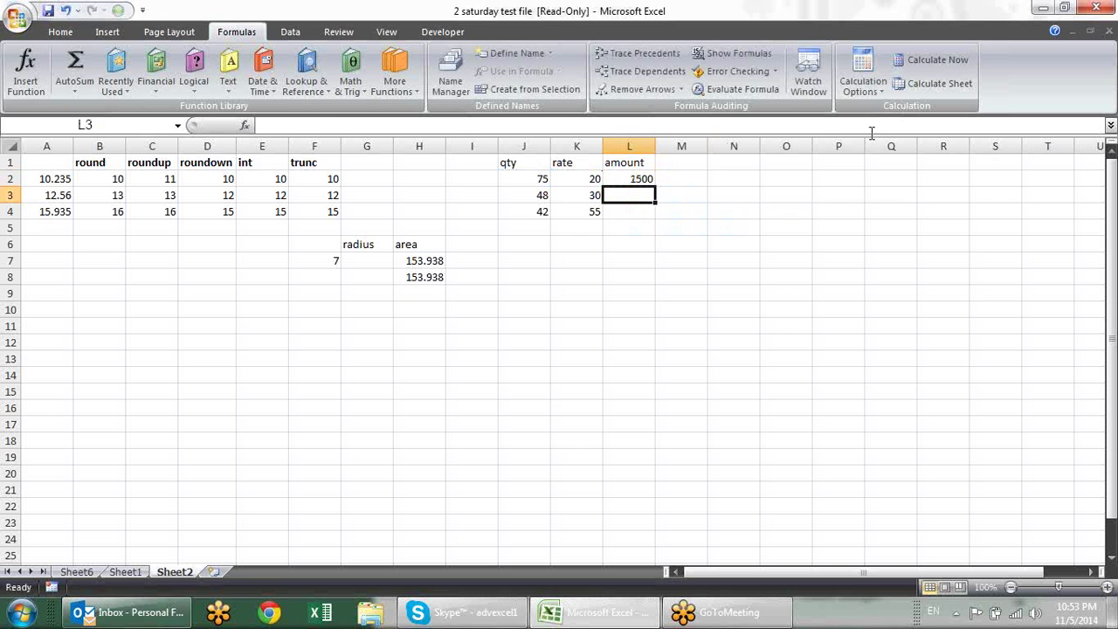
Fill the amount formula down to L4 and AutoSum L2:L4 into L5, giving 5250
left_click(636, 178)
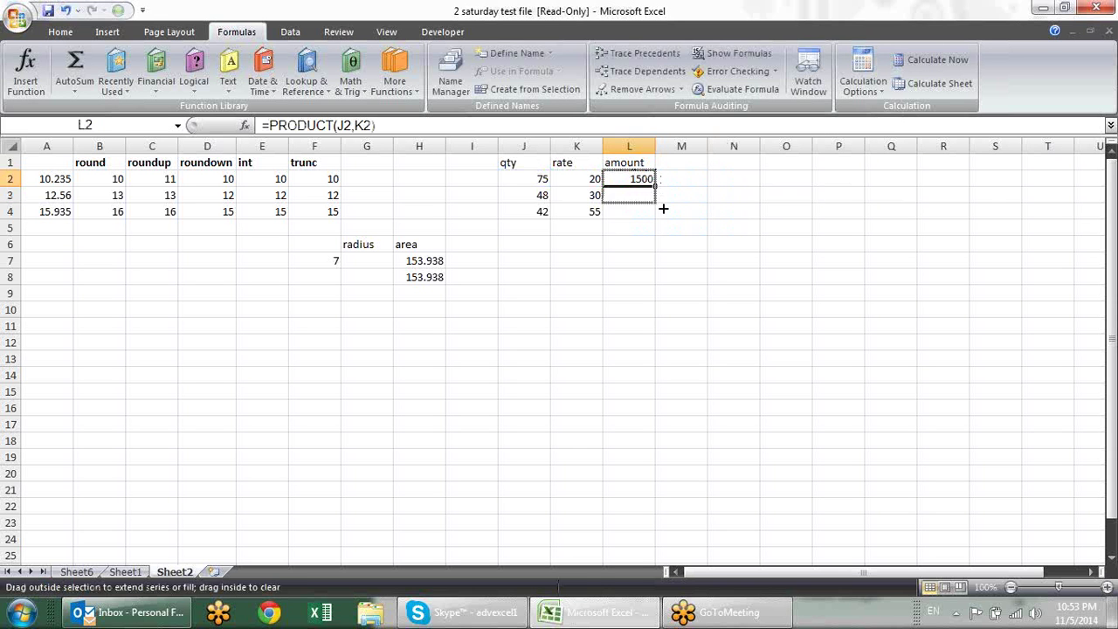
left_click_drag(654, 188, 660, 219)
left_click(649, 226)
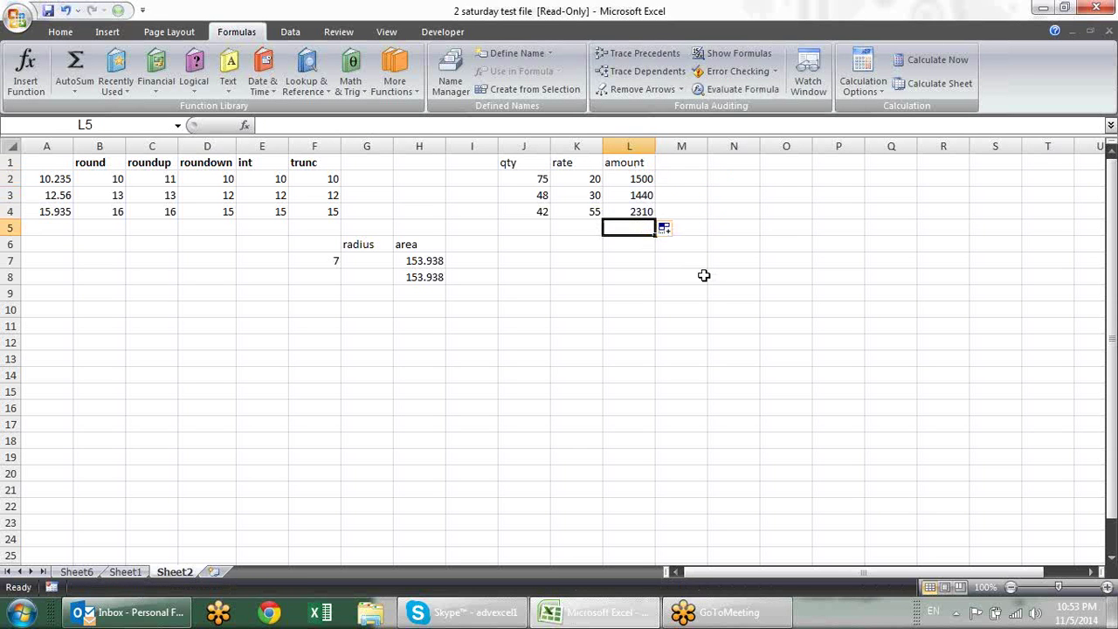
key("alt+equal")
key("Return")
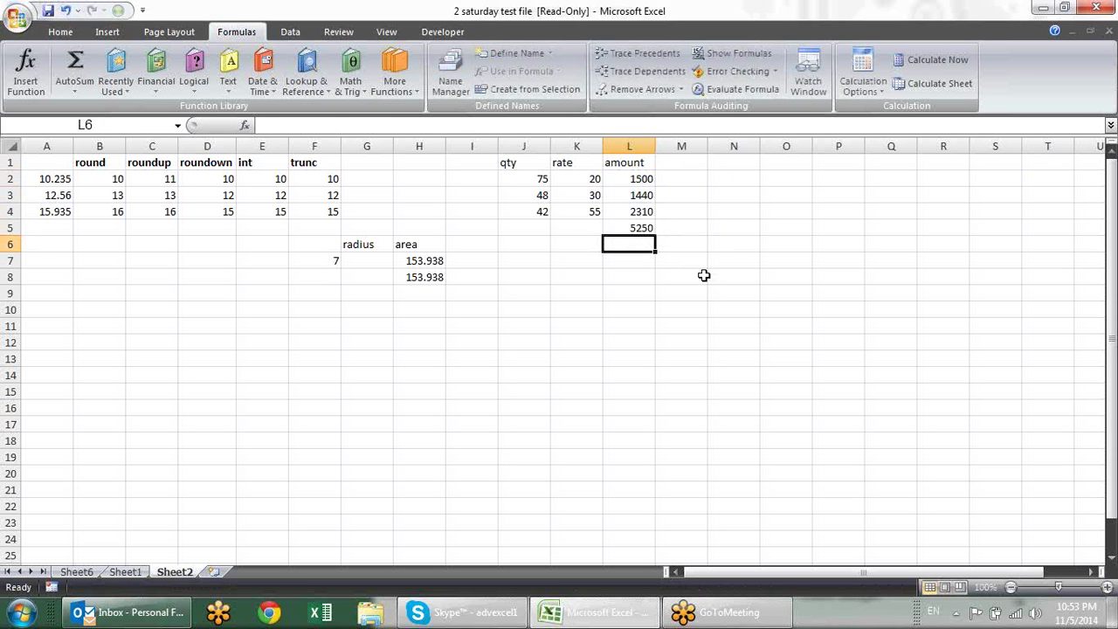
key("Up")
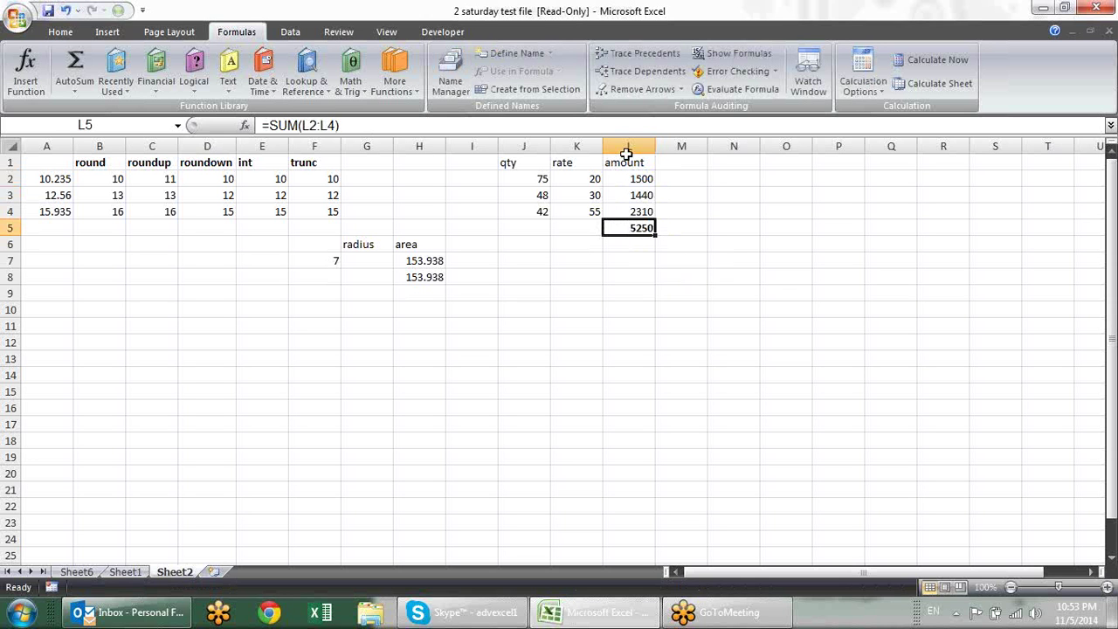
left_click(542, 247)
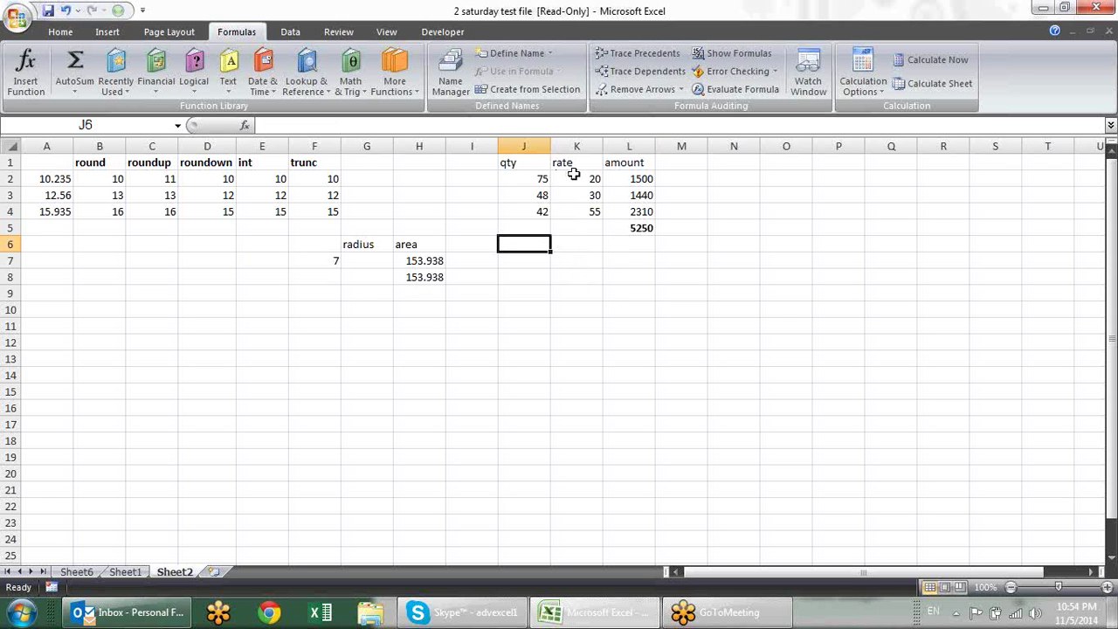
Enter =SUMPRODUCT(J2:J4,K2:K4) in J6, returning 5250
type("=")
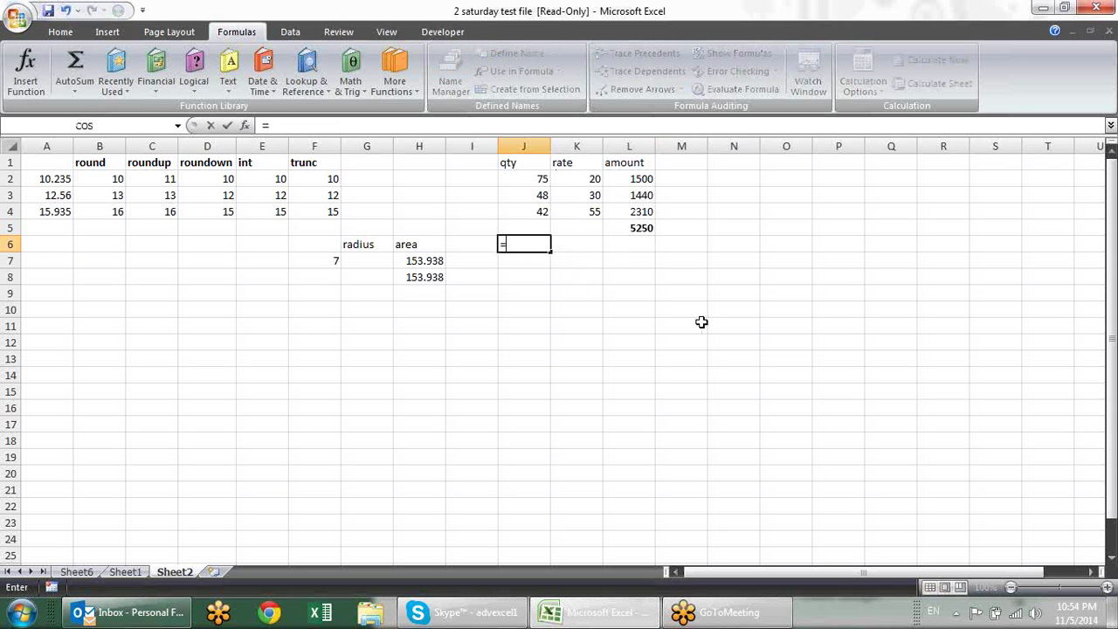
type("sum")
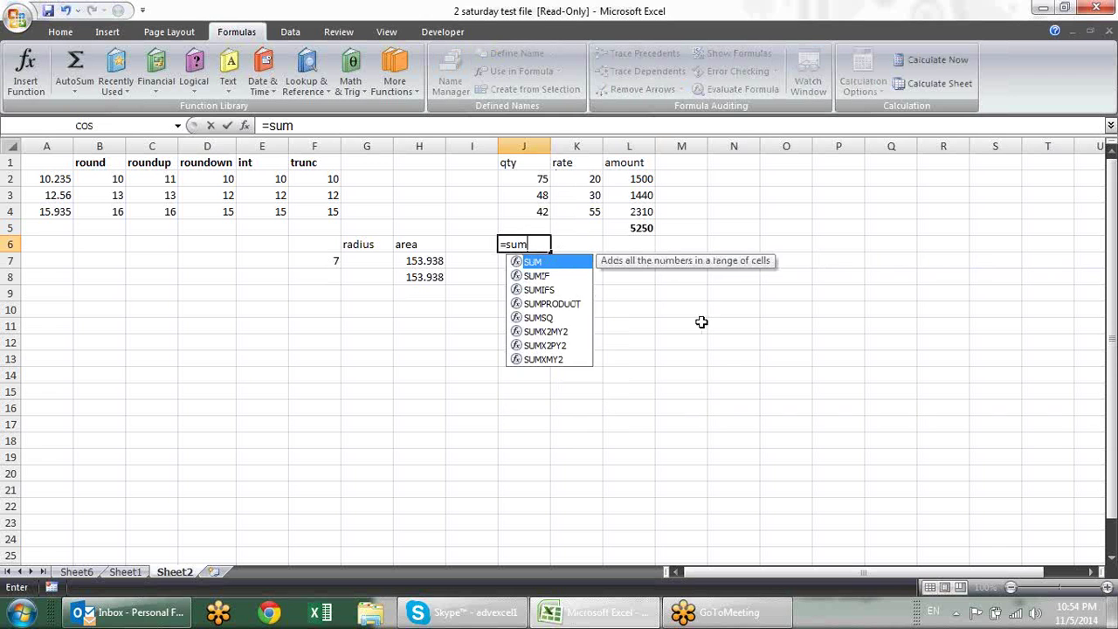
type("pro")
key("Tab")
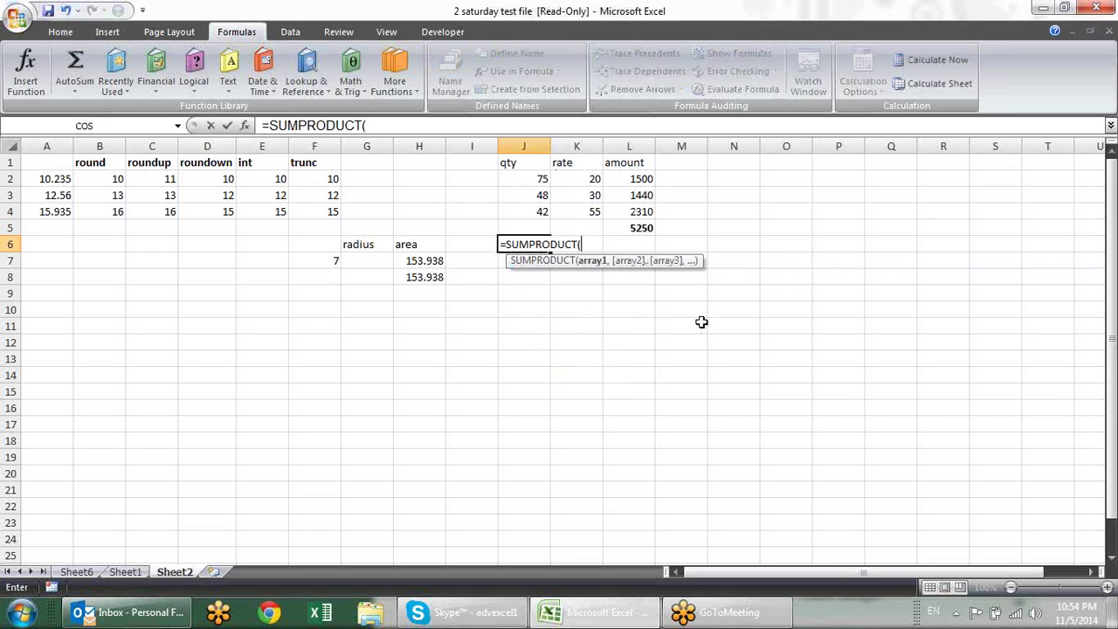
left_click(542, 175)
left_click_drag(541, 175, 539, 207)
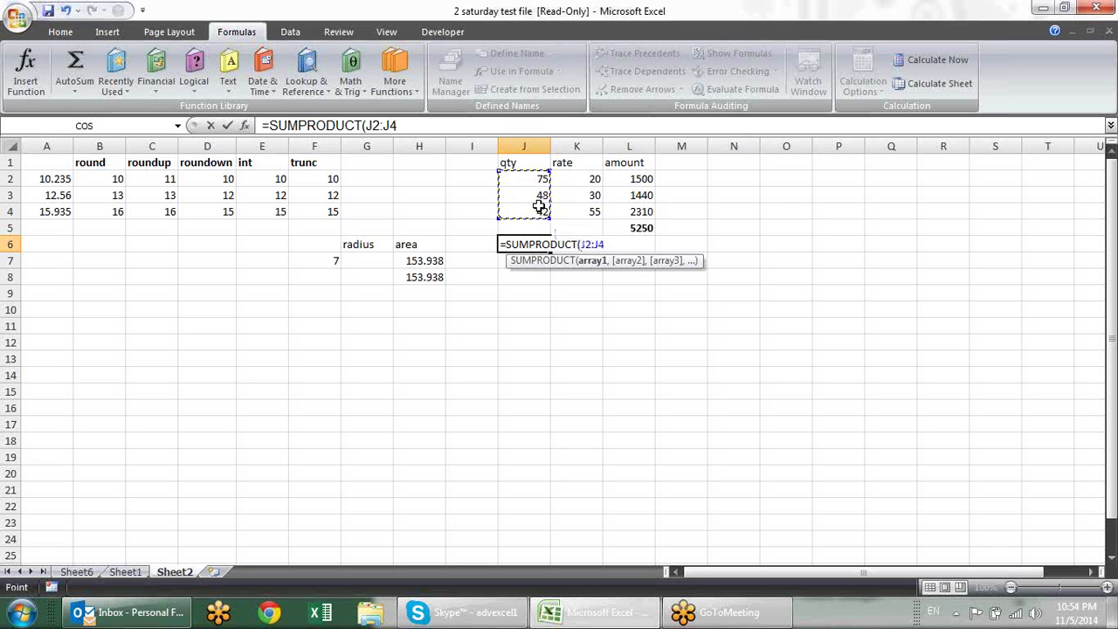
type(",")
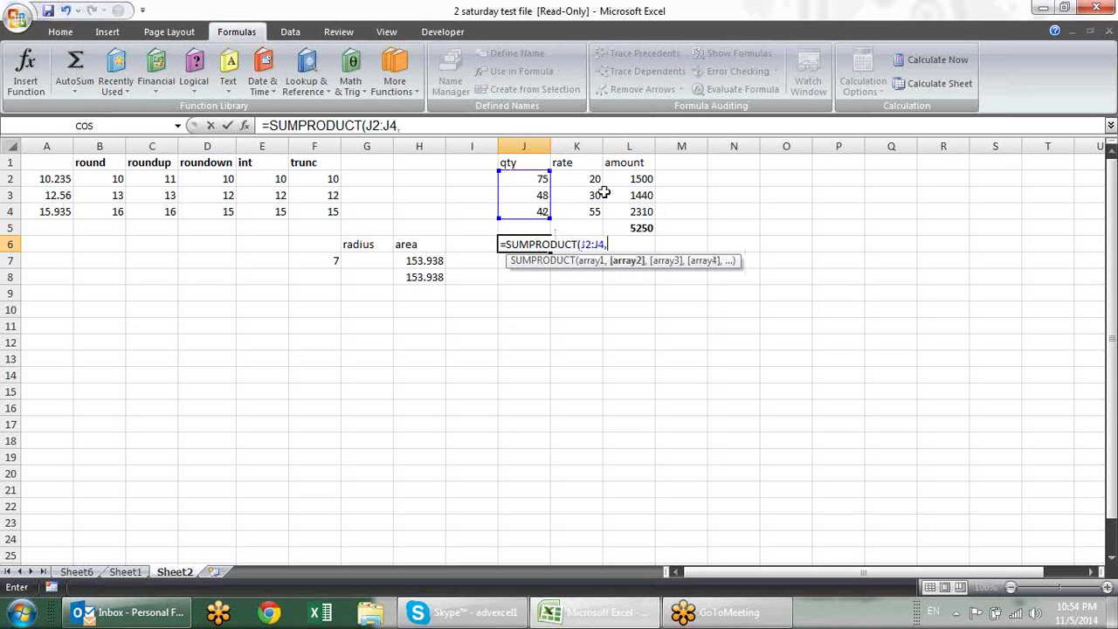
left_click_drag(584, 185, 587, 213)
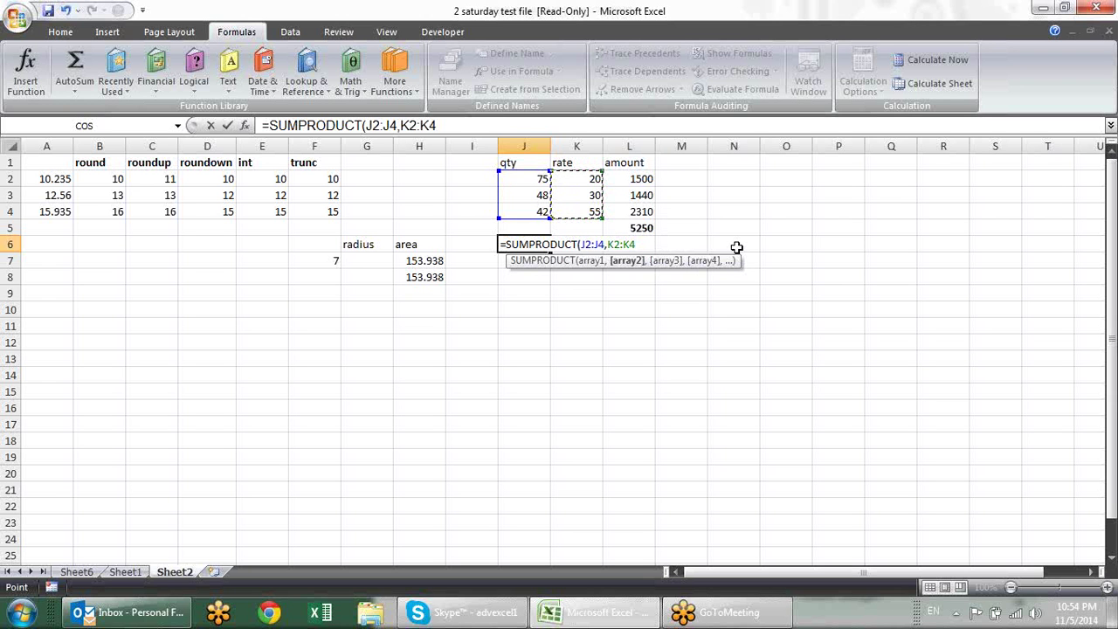
type(")")
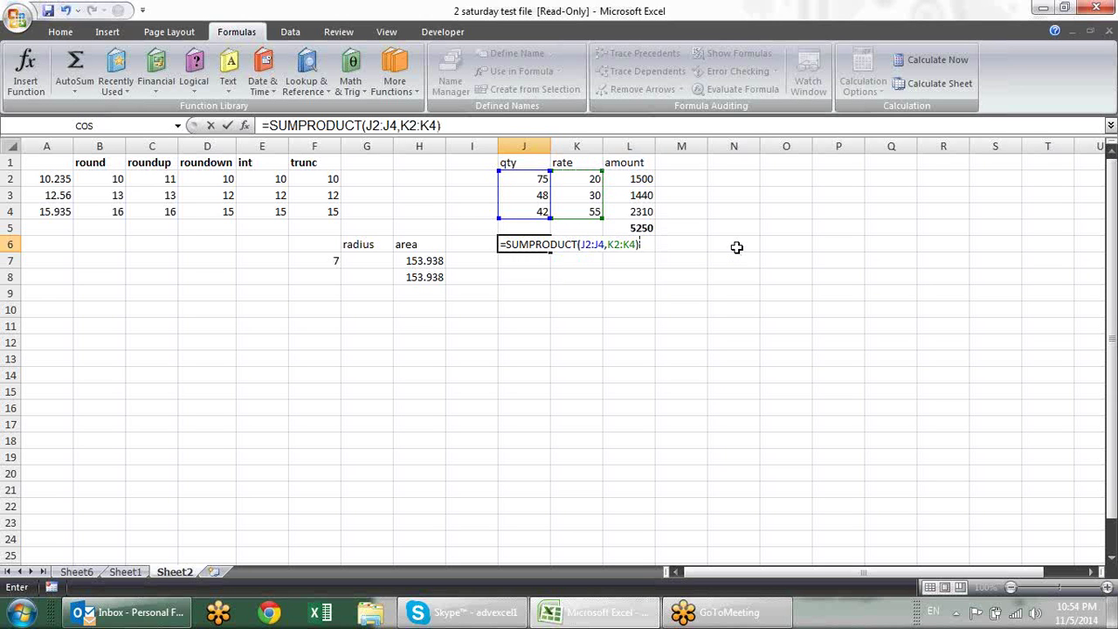
key("Return")
key("Up")
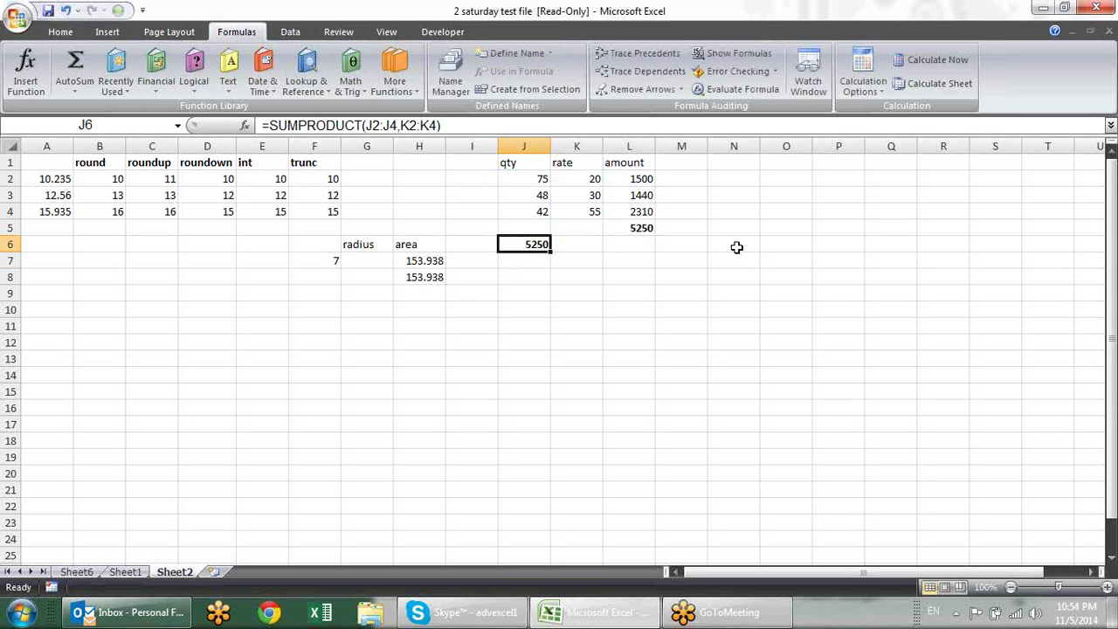
left_click(467, 276)
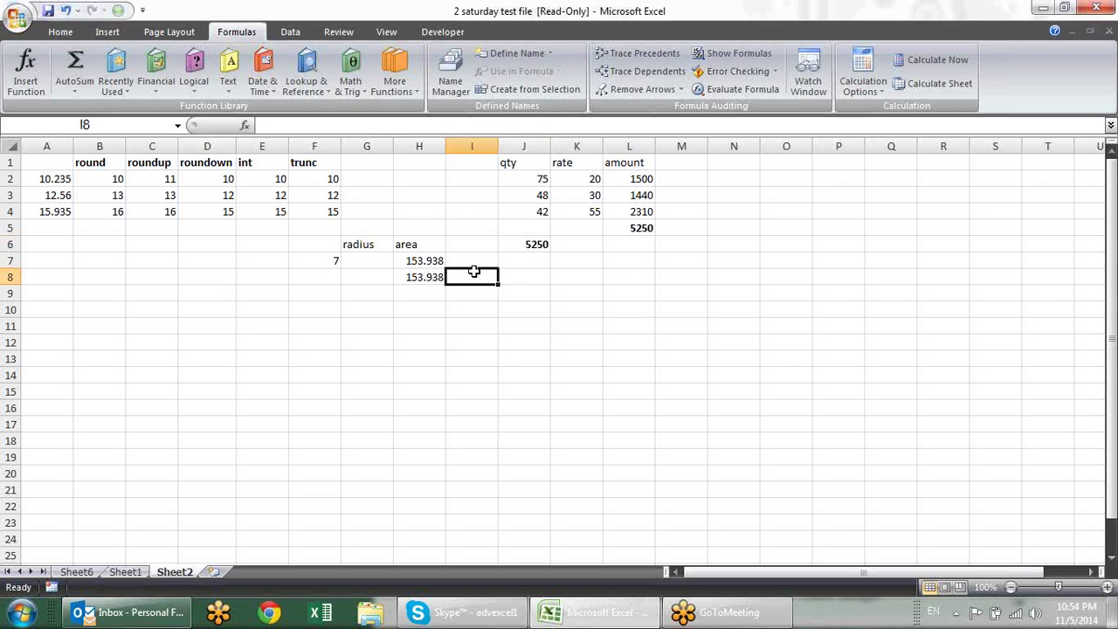
left_click(350, 85)
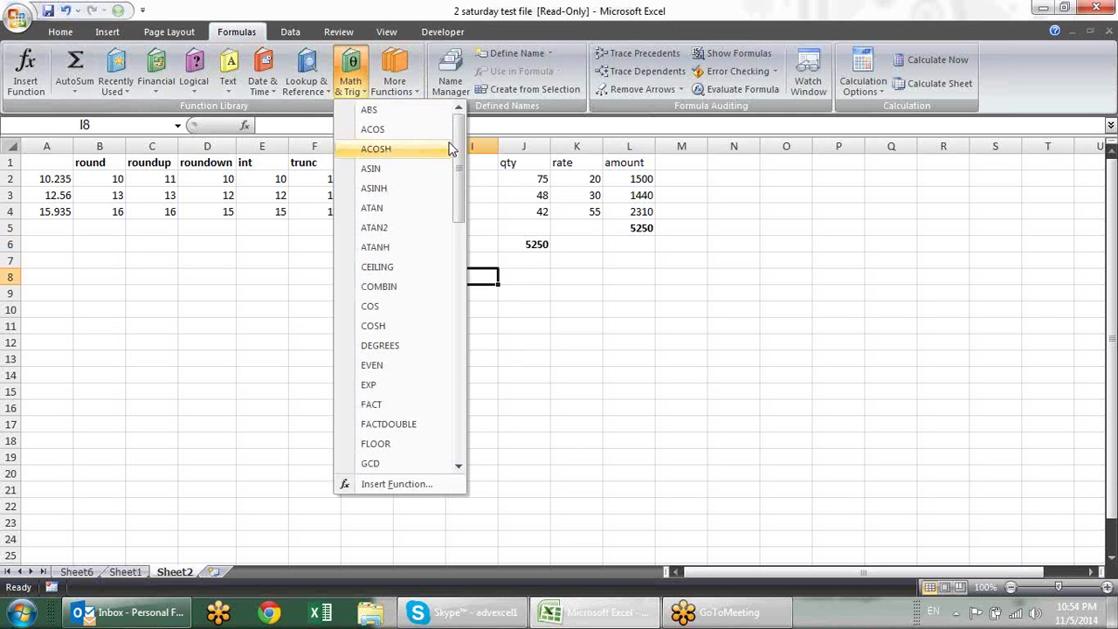
mouse_move(461, 161)
left_mouse_down()
mouse_move(460, 244)
mouse_move(456, 199)
left_mouse_up()
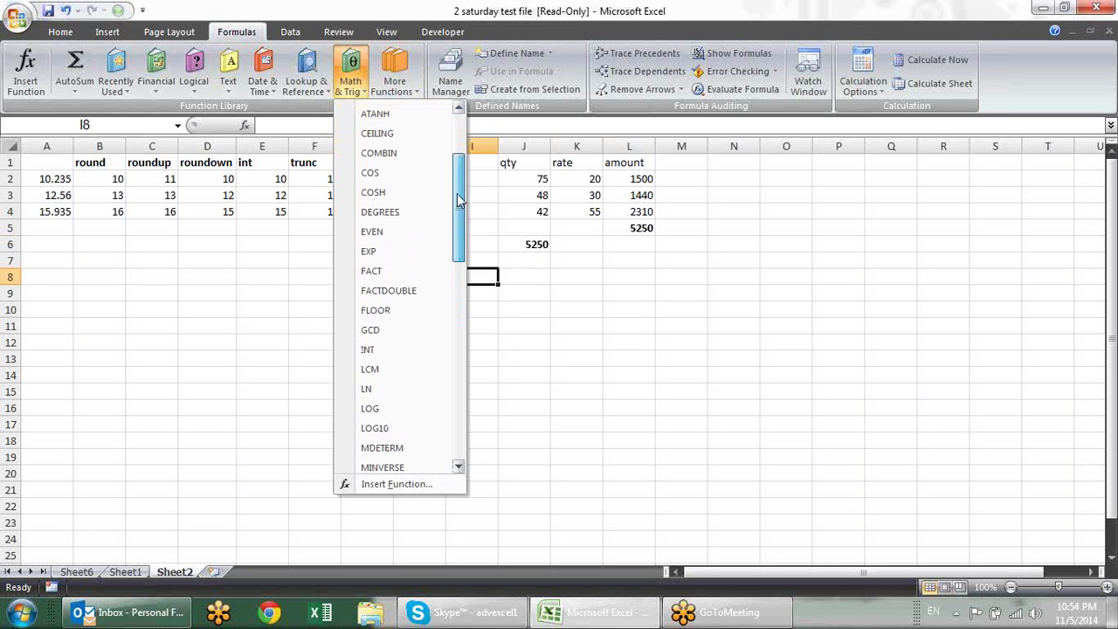
left_click_drag(457, 194, 468, 157)
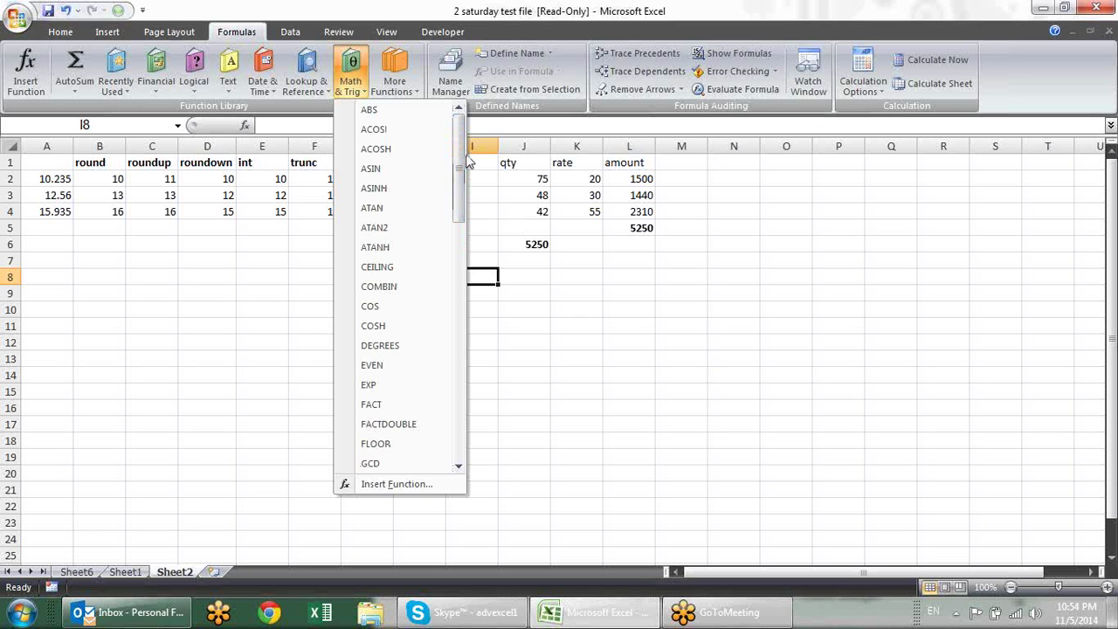
left_click_drag(459, 140, 459, 234)
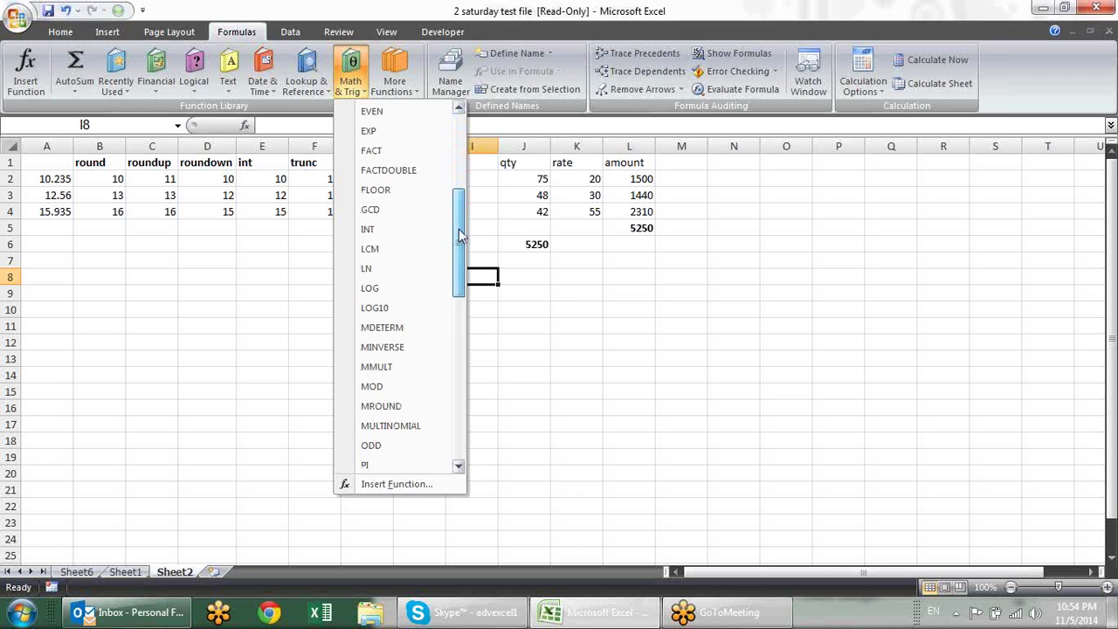
left_click(541, 290)
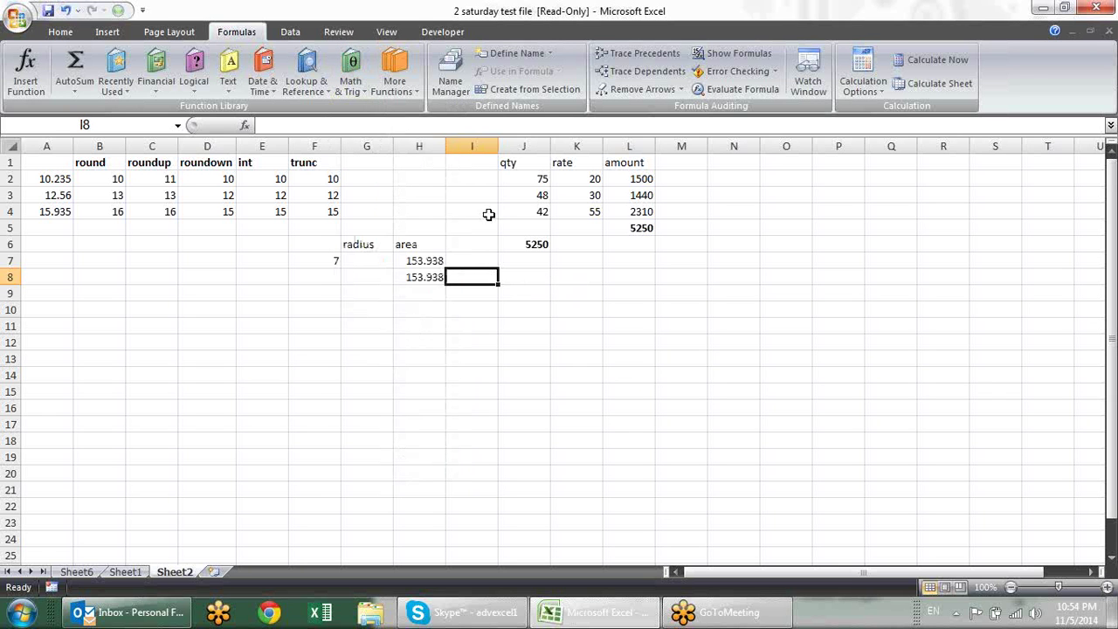
left_click(352, 94)
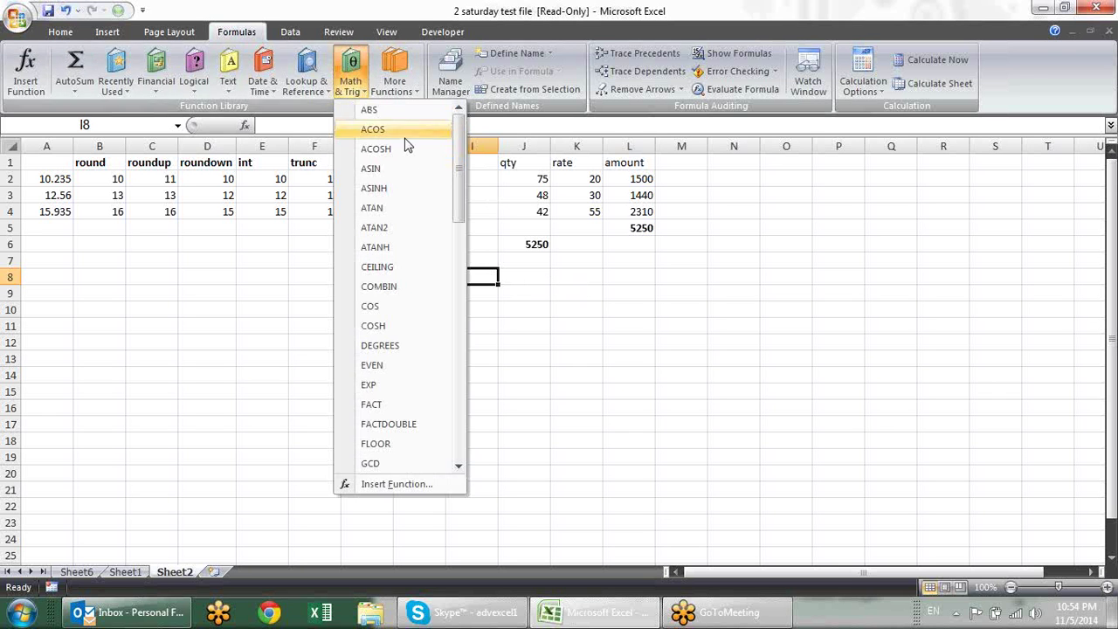
left_click_drag(461, 161, 460, 229)
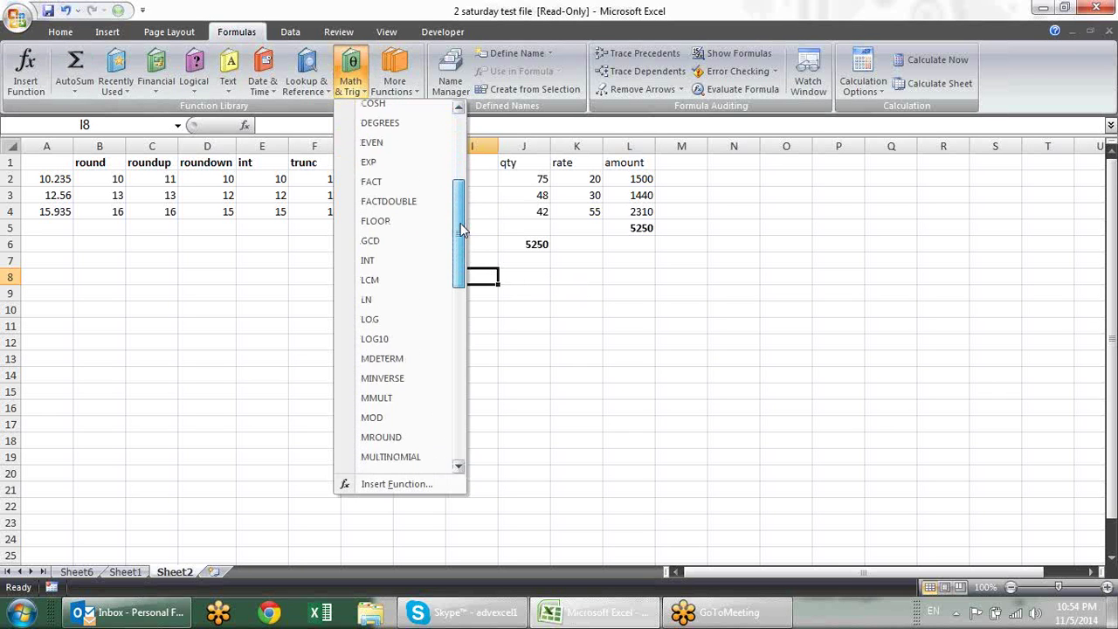
left_click_drag(461, 229, 526, 291)
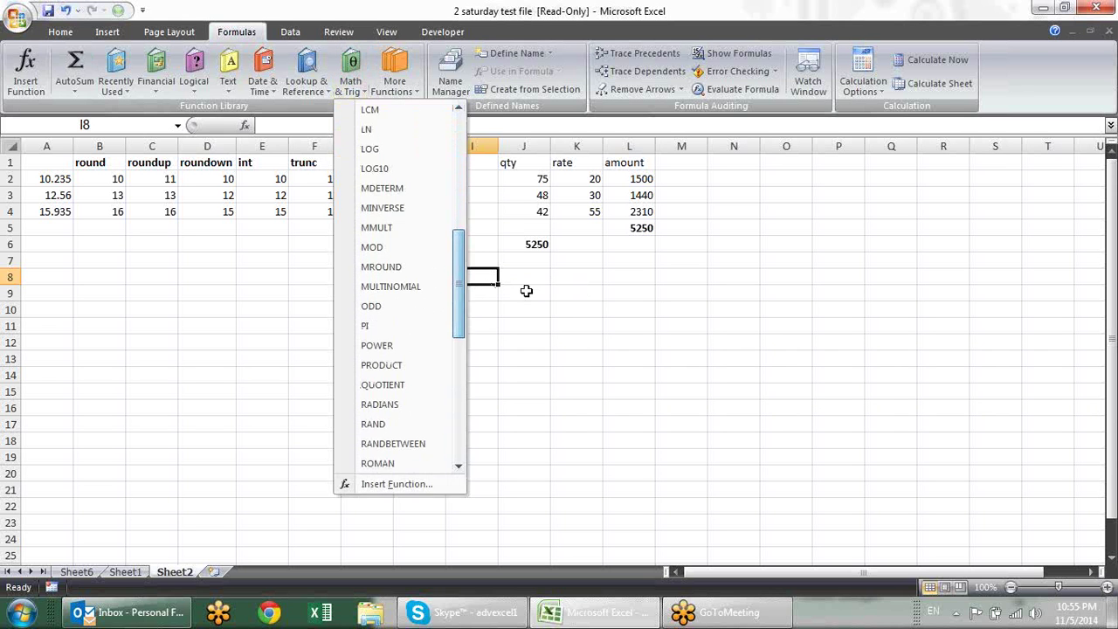
left_click(526, 290)
left_click(458, 310)
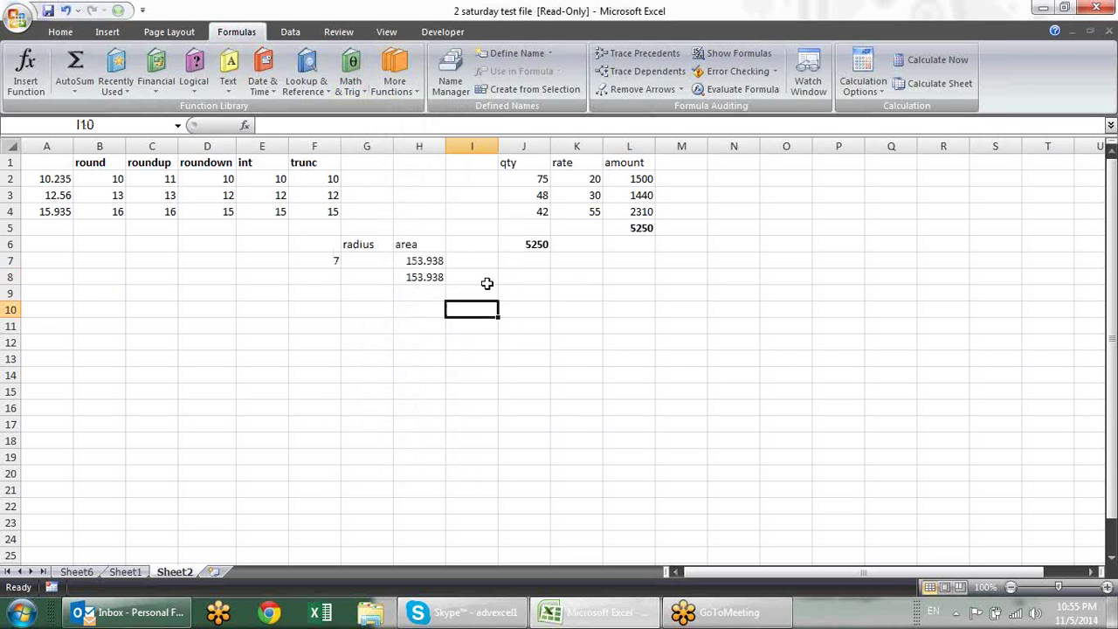
left_click(489, 291)
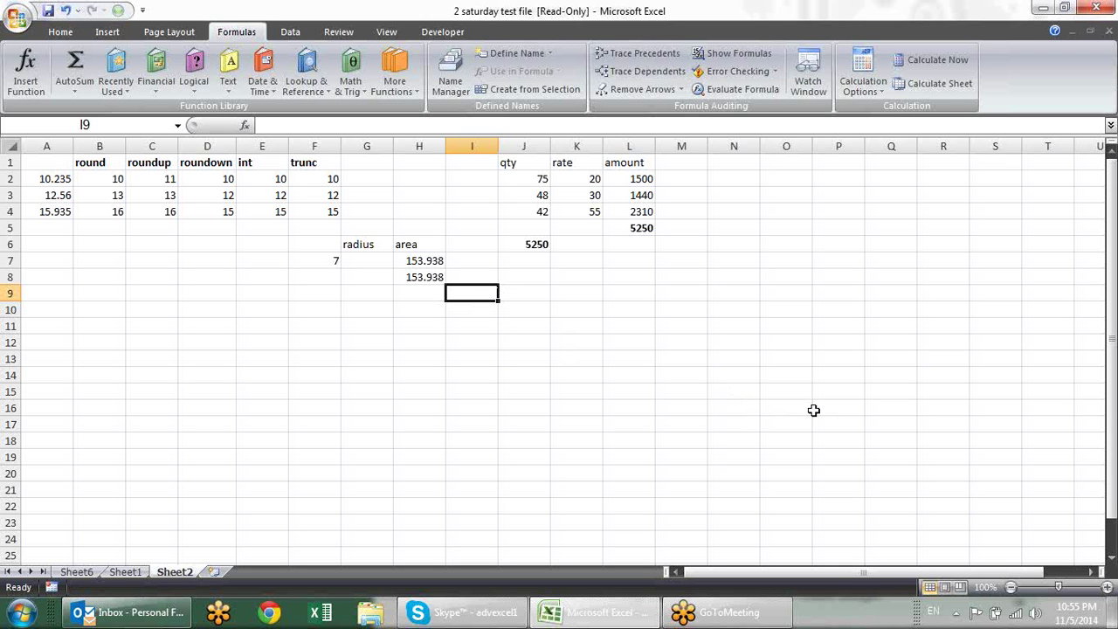
Enter 14 in I9 and the divisor 6 in J9
type("14")
key("Tab")
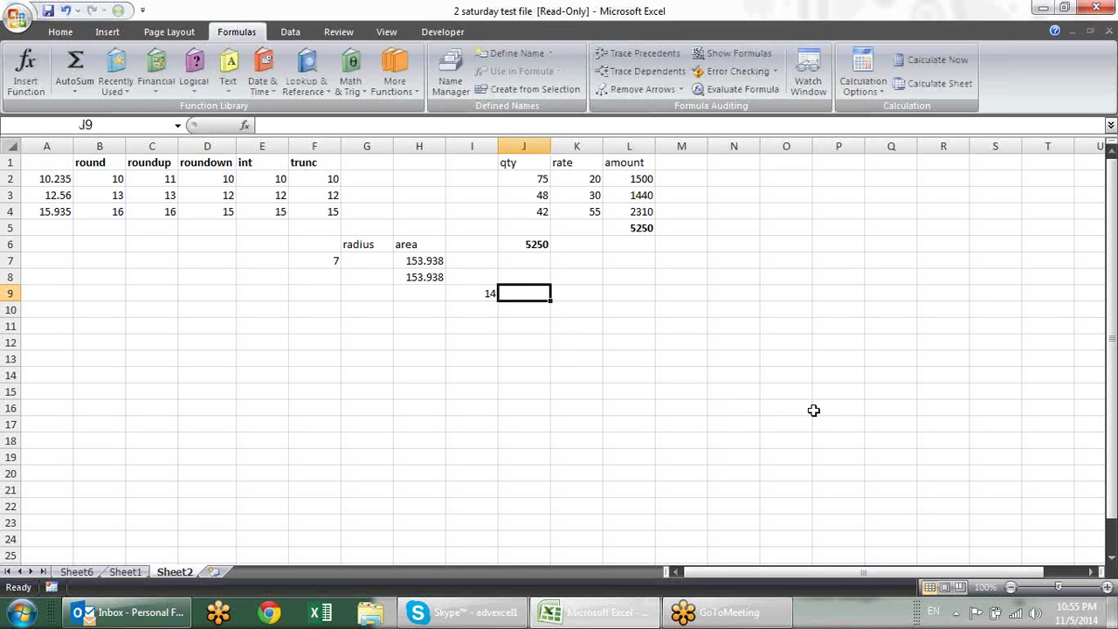
type("6")
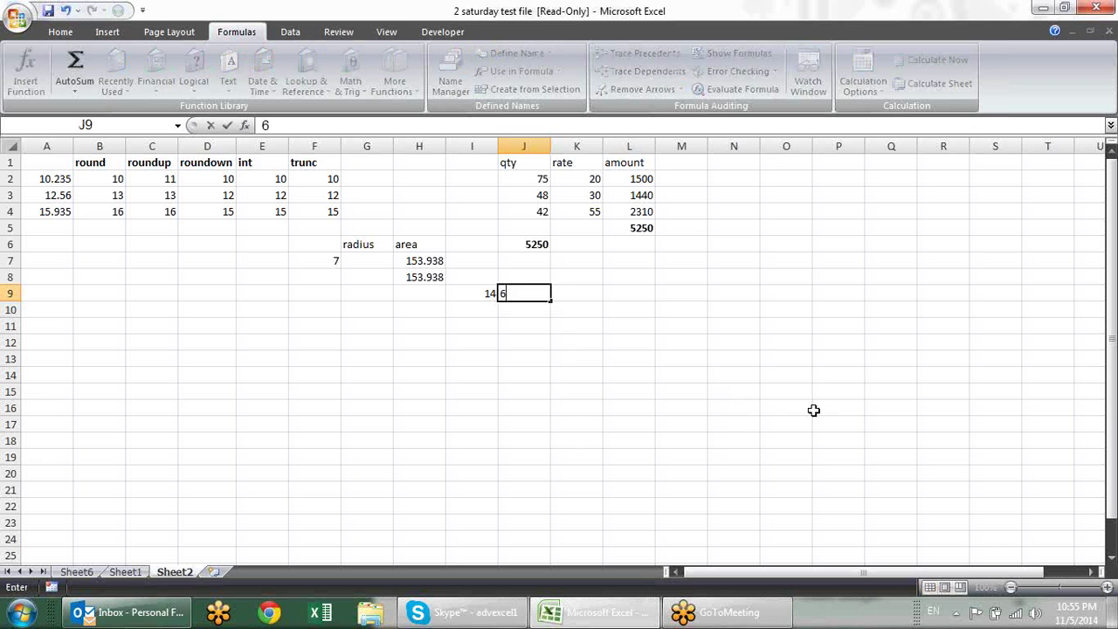
key("Return")
key("Up")
key("Right")
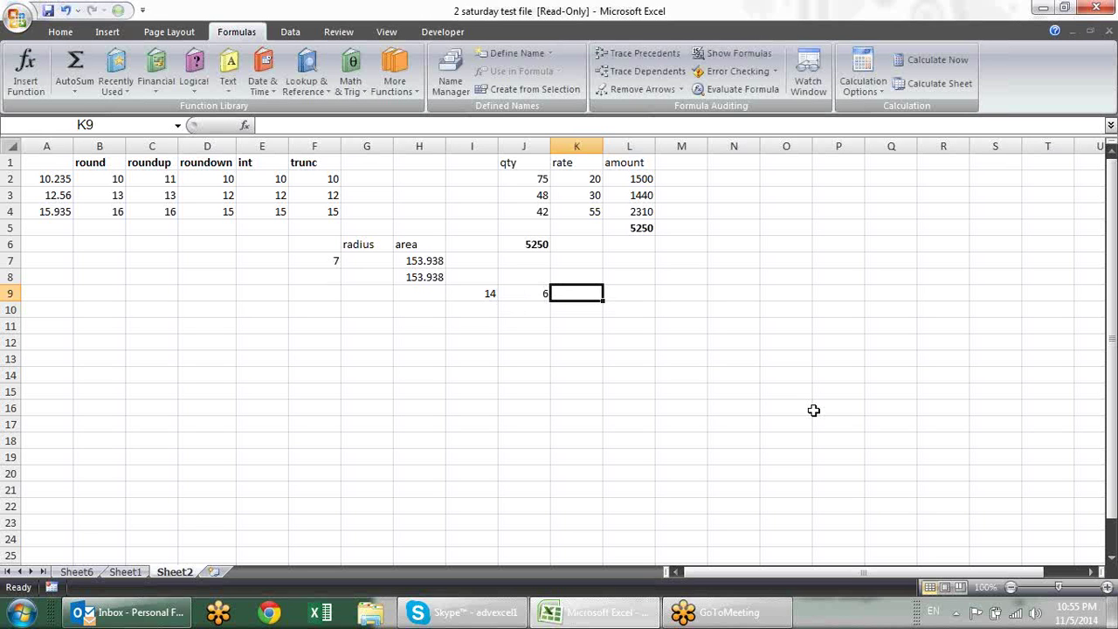
Enter =MOD(I9,J9) in K9, returning the remainder 2
type("=mod")
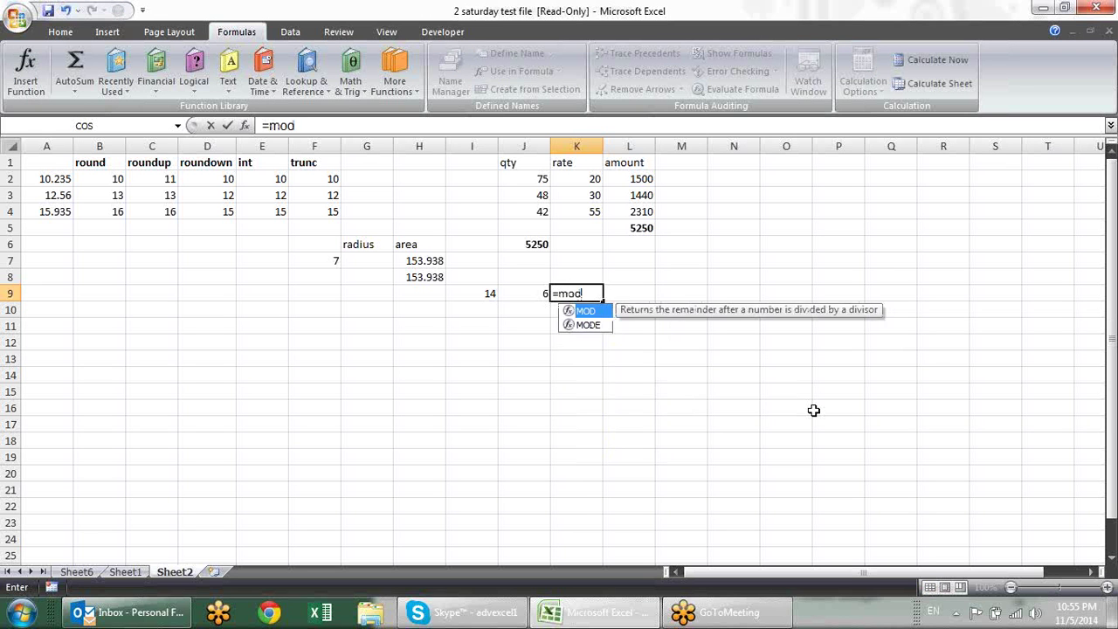
key("Tab")
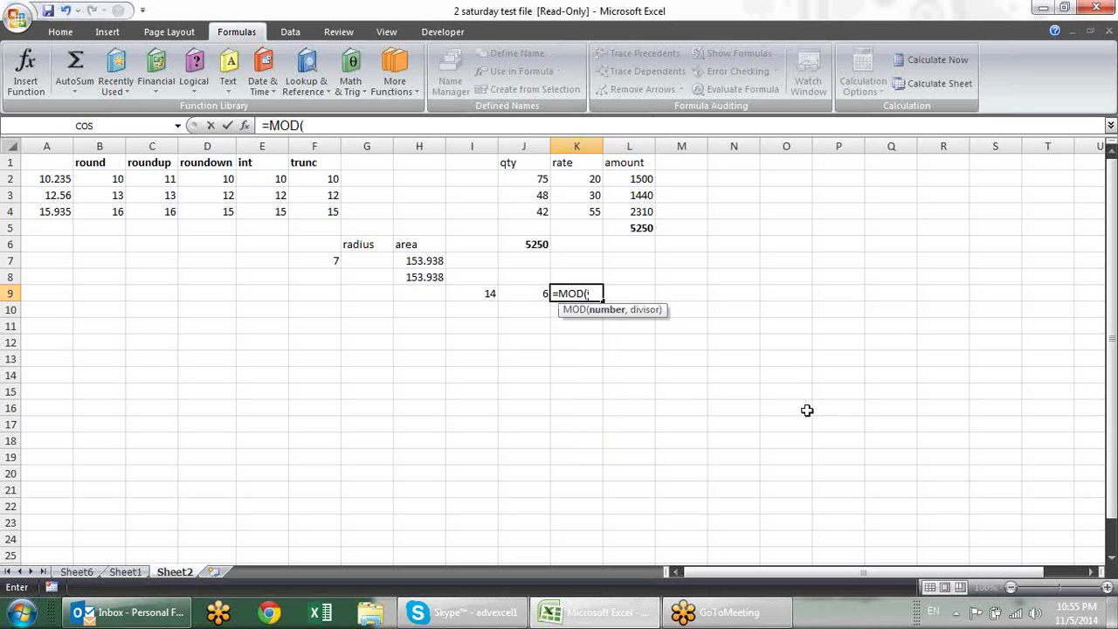
left_click(476, 291)
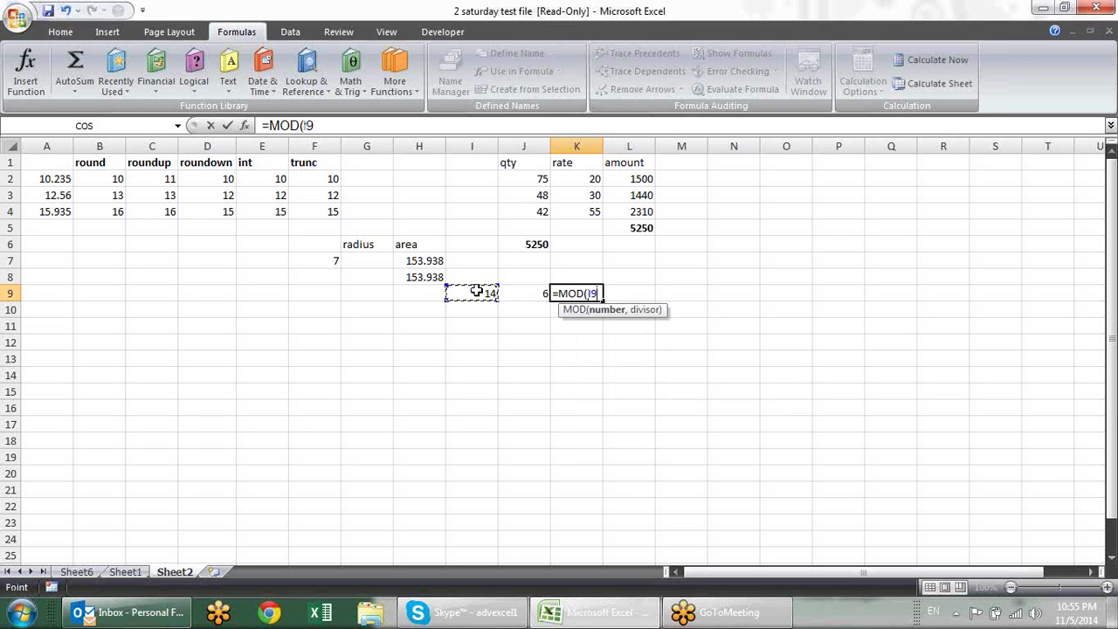
type(",")
left_click(532, 289)
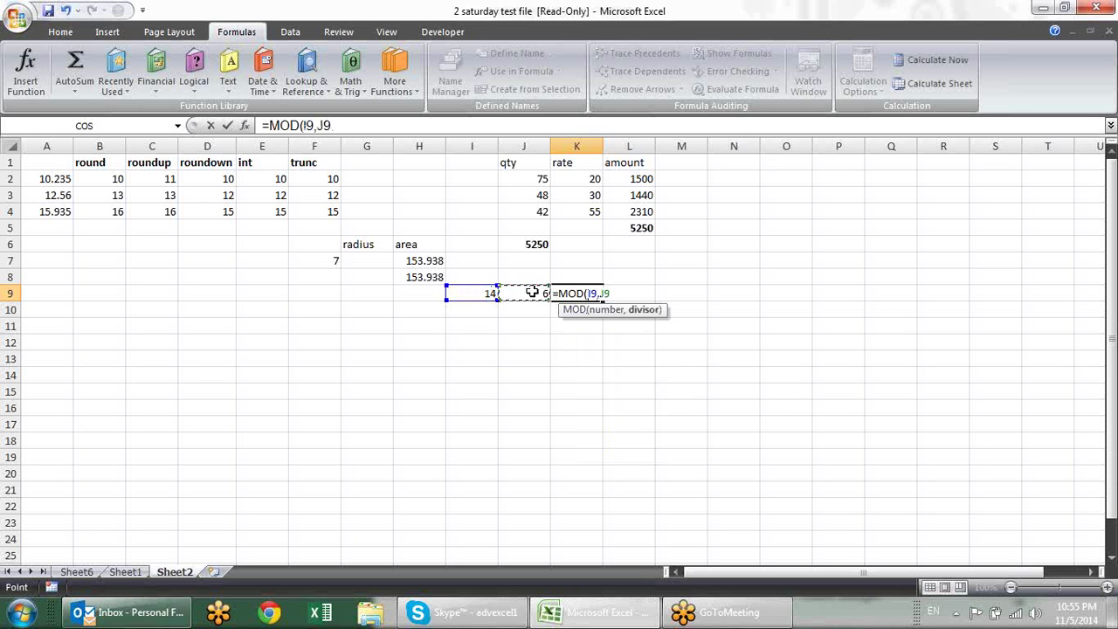
type(")")
key("Return")
left_click(579, 295)
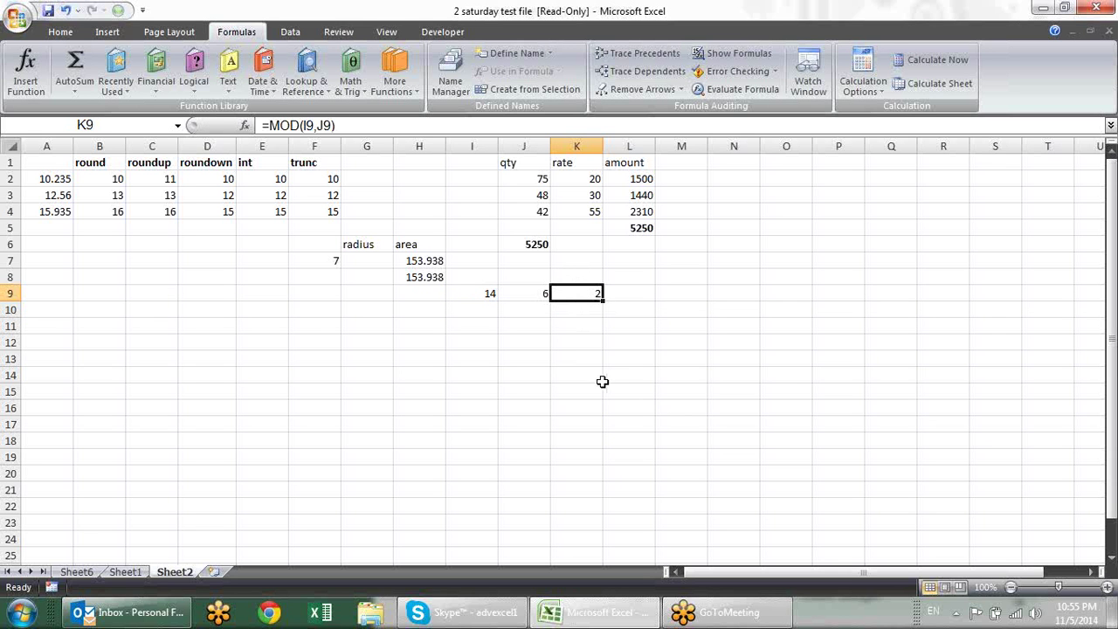
left_click(482, 320)
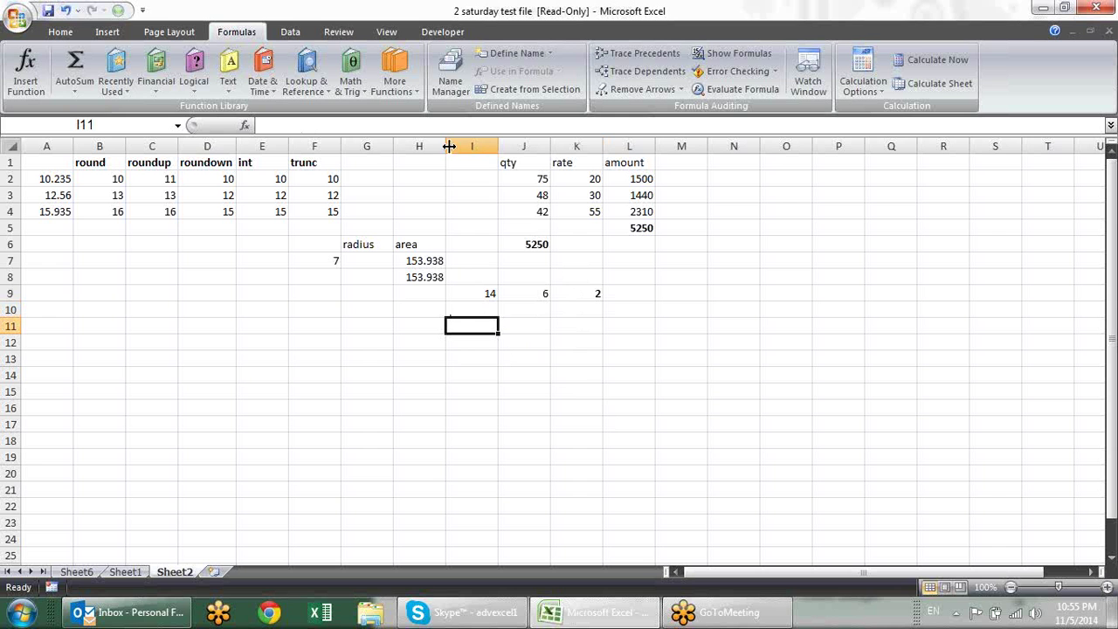
Browse the Math & Trig function dropdown list
left_click(362, 91)
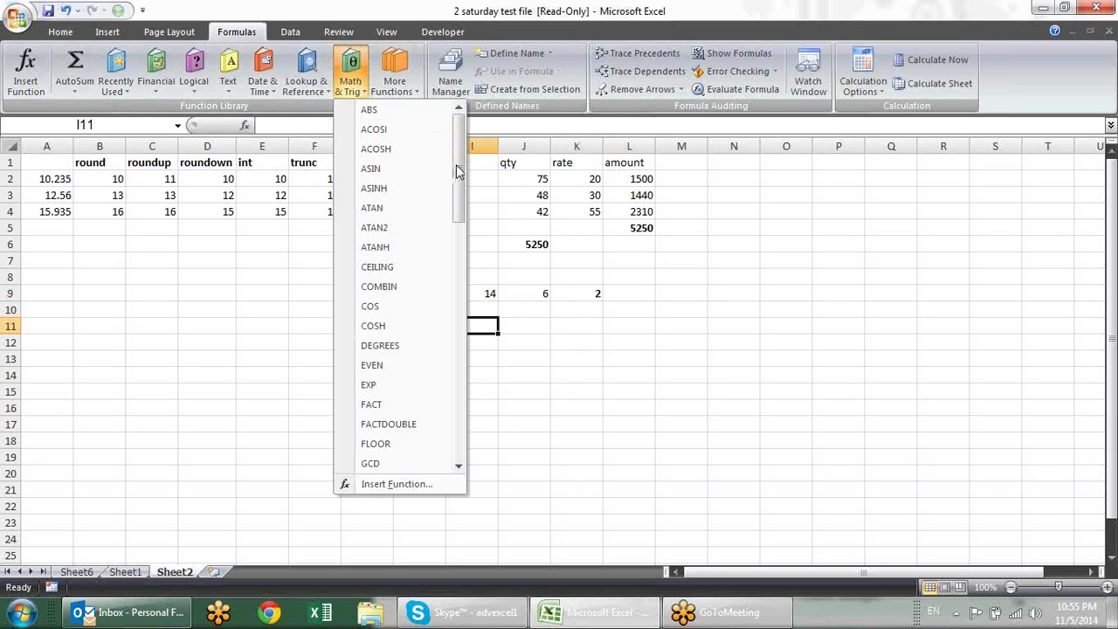
mouse_move(461, 183)
left_mouse_down()
mouse_move(482, 322)
mouse_move(479, 413)
left_mouse_up()
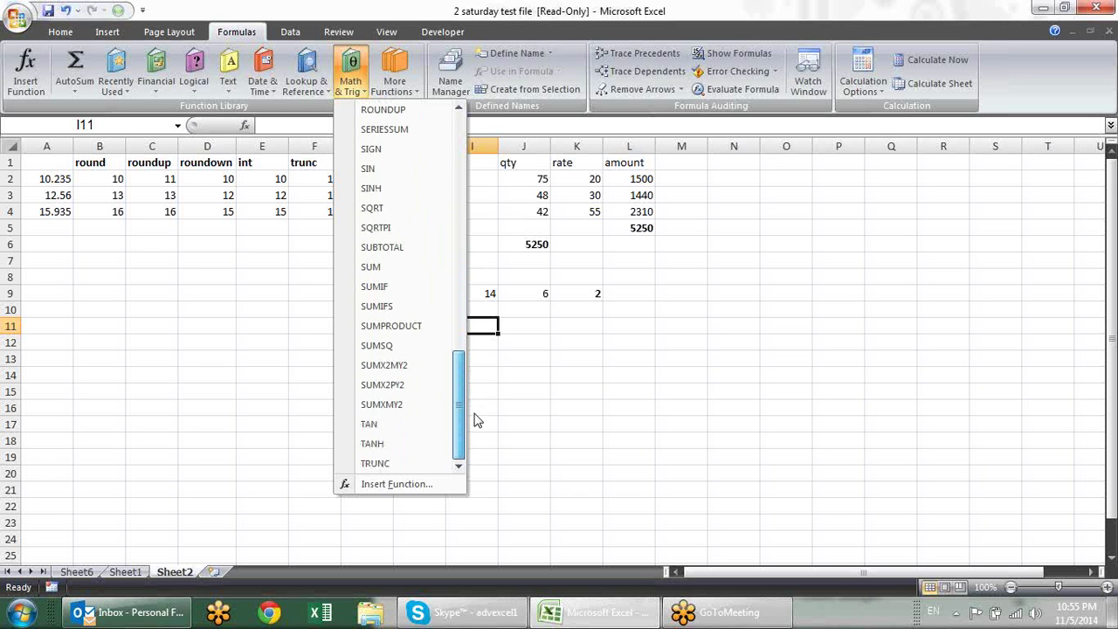
left_click(654, 254)
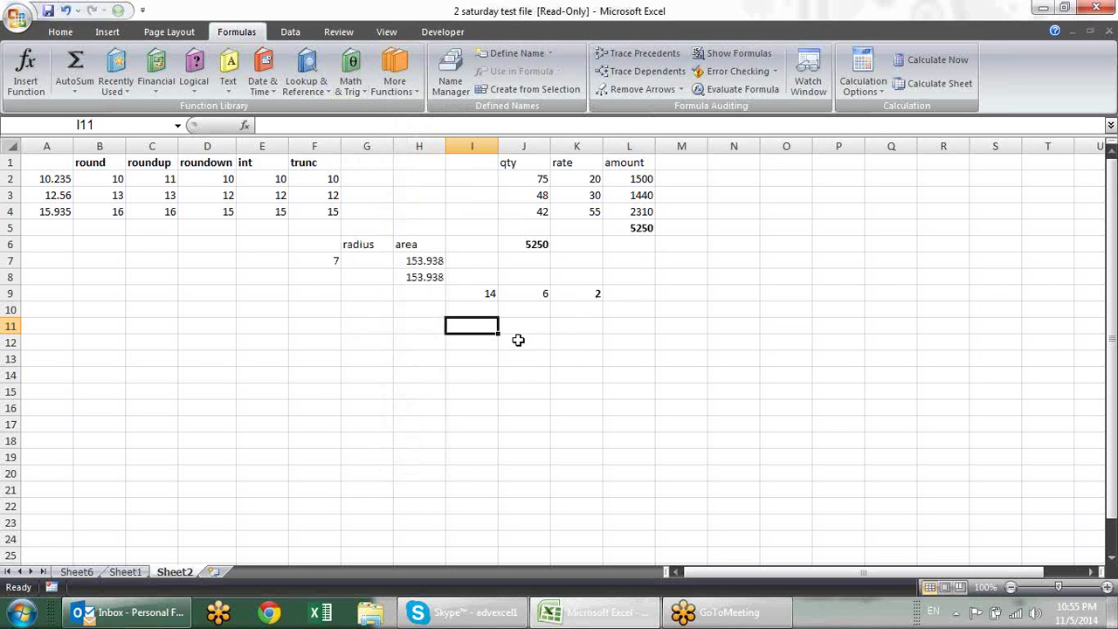
Enter the number 16 in H10
left_click(410, 313)
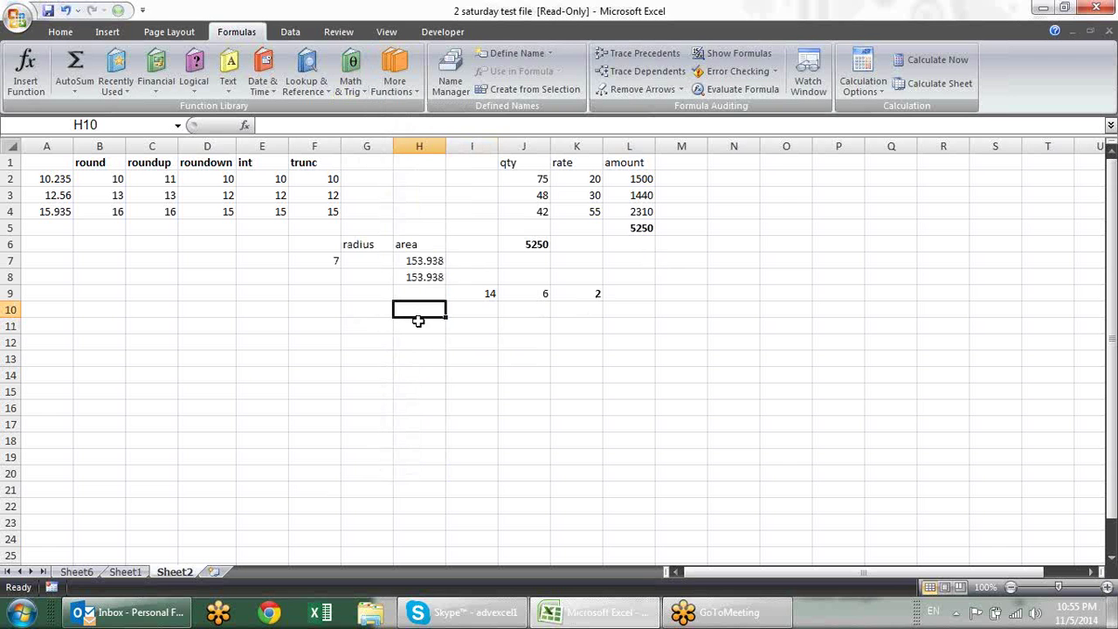
type("4")
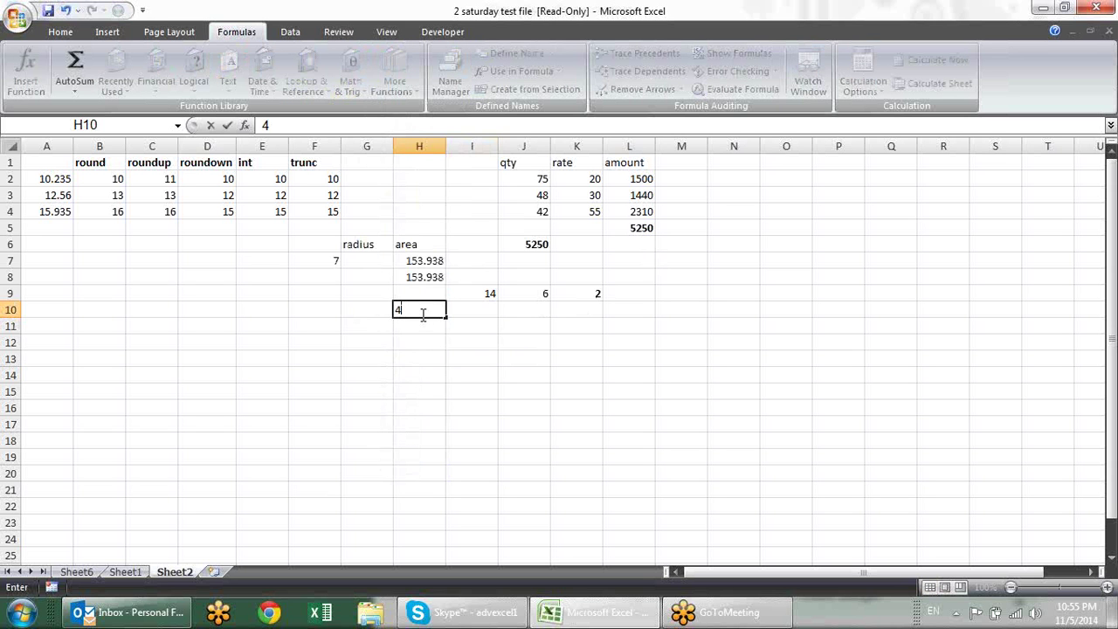
key("Escape")
type("16")
key("Return")
key("Left")
key("Up")
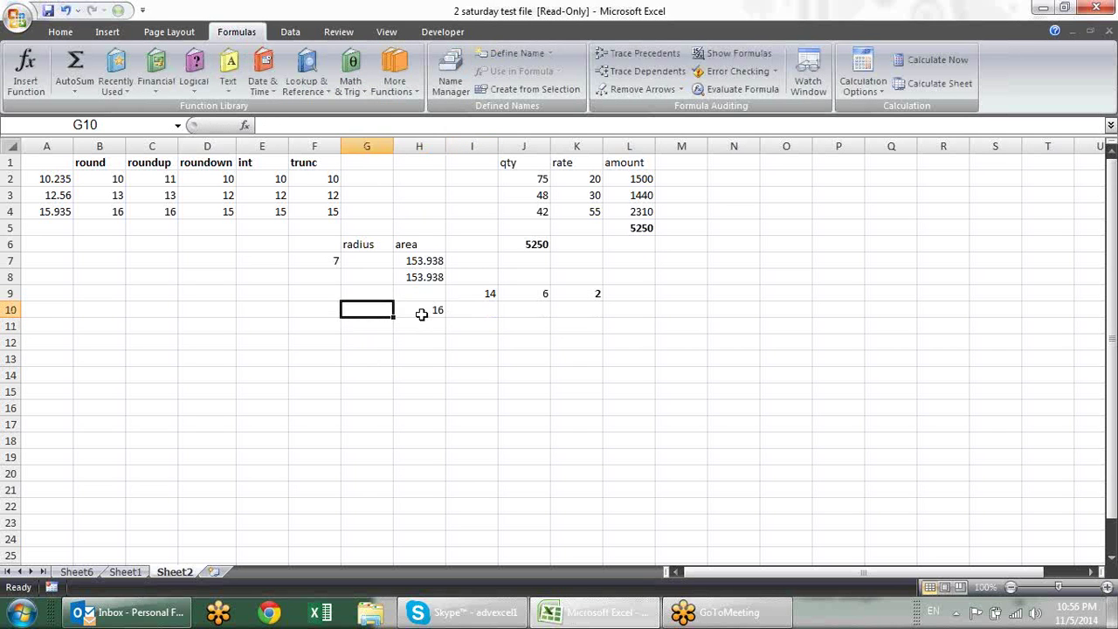
Enter =SQRT(H10) in G10, returning 4
type("=sq")
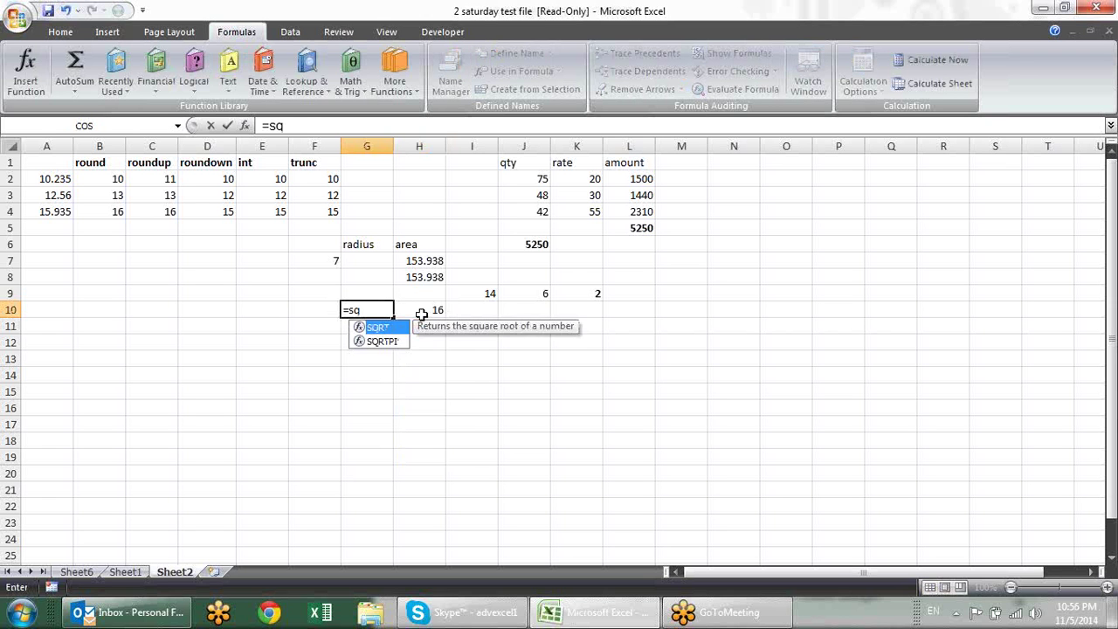
key("Tab")
left_click(421, 314)
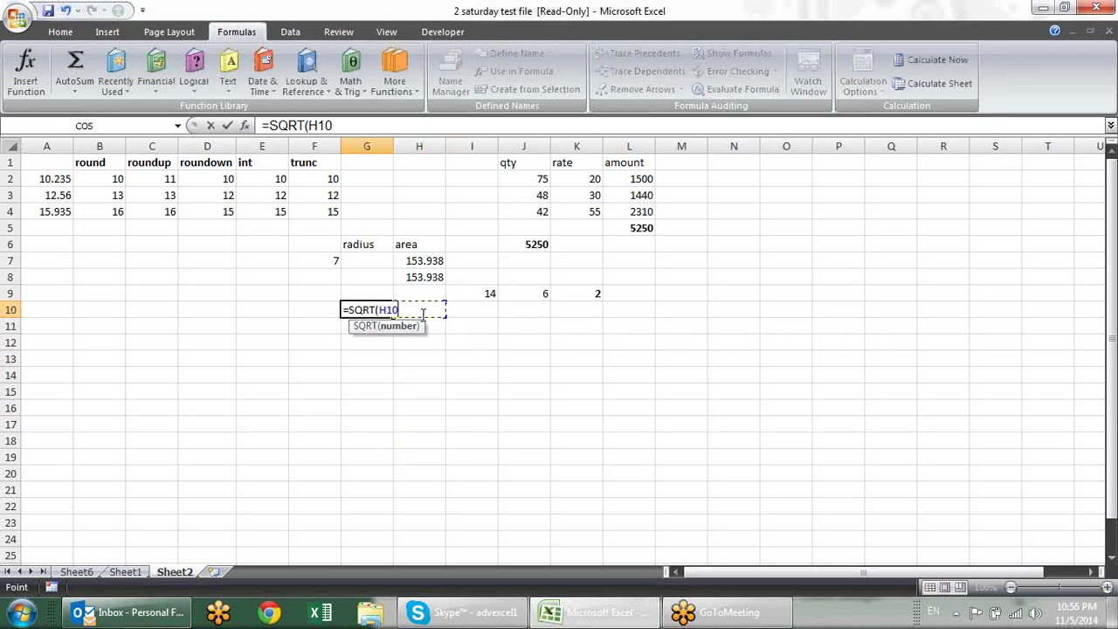
key("Return")
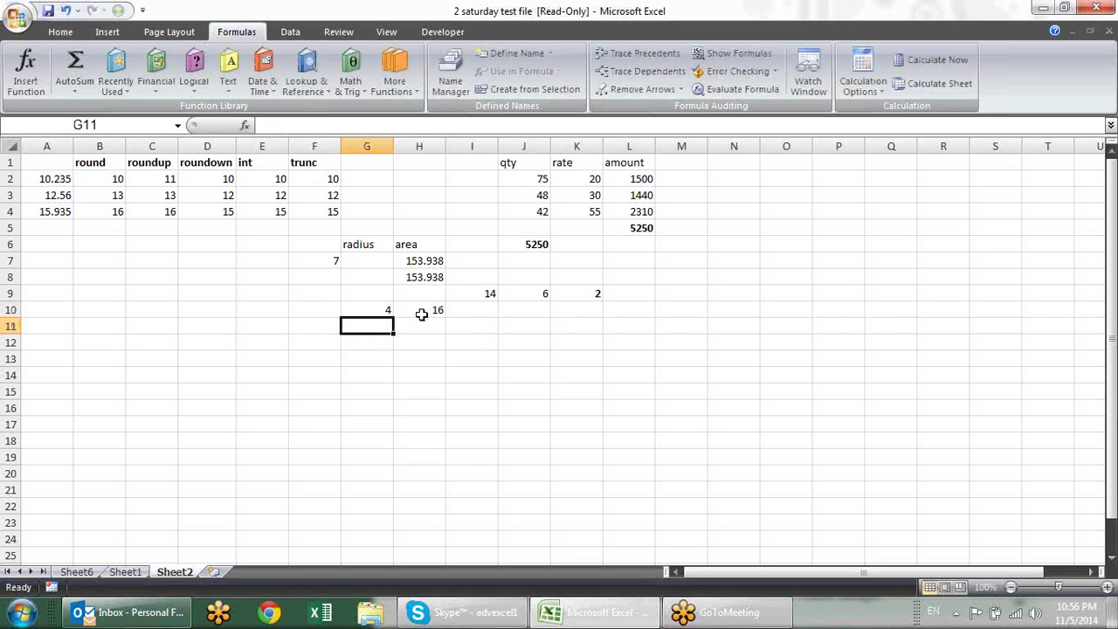
left_click(370, 304)
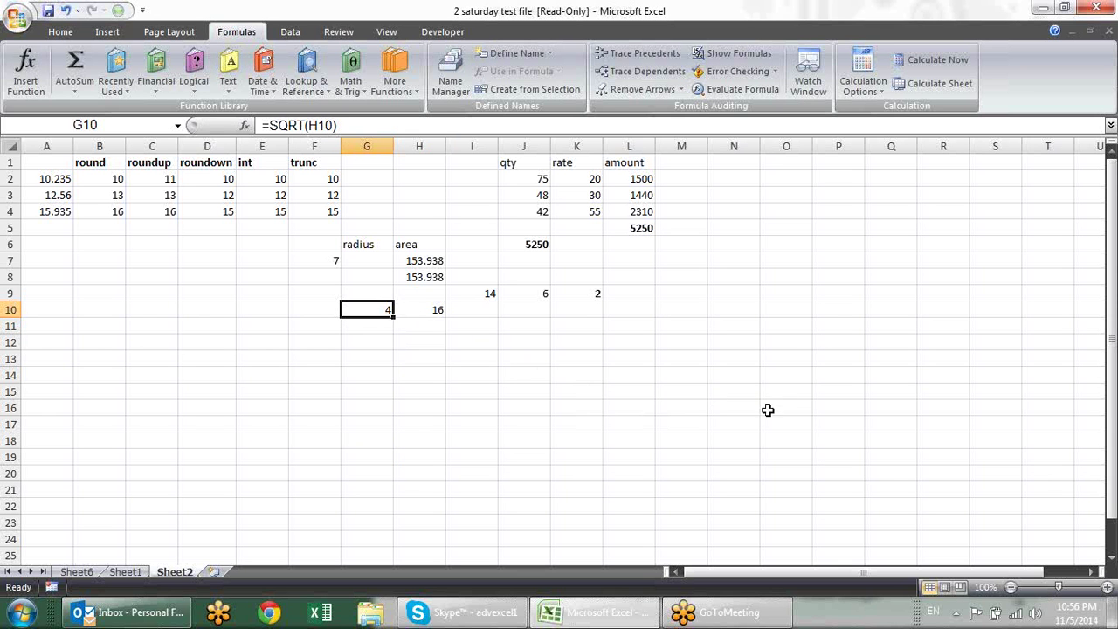
left_click(437, 337)
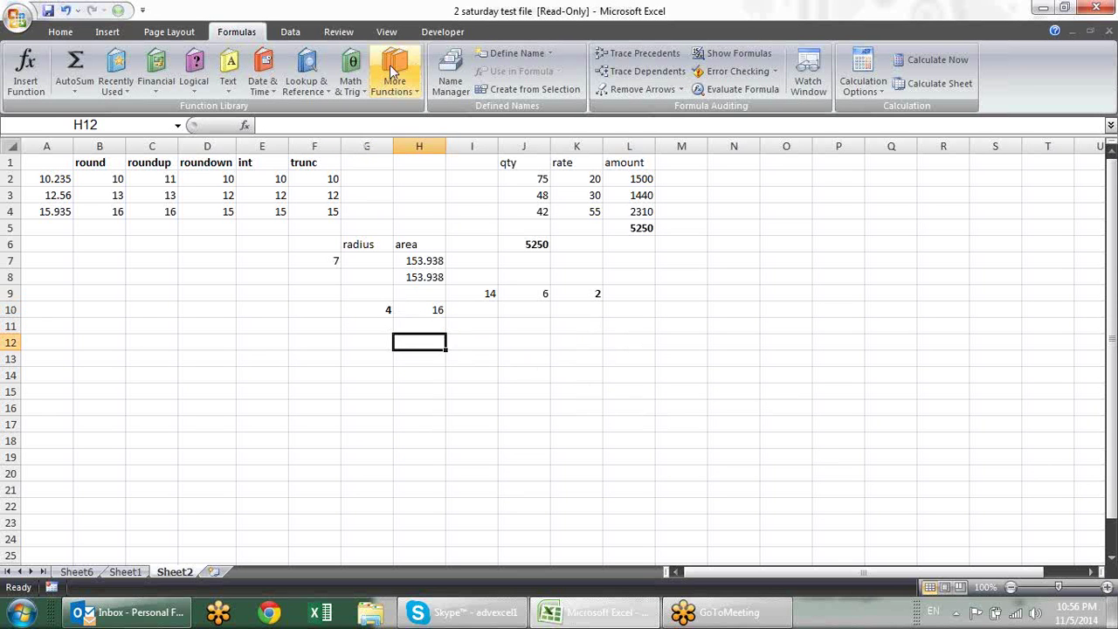
Scroll through the Math & Trig dropdown list once more
left_click(356, 91)
left_click_drag(458, 140, 464, 410)
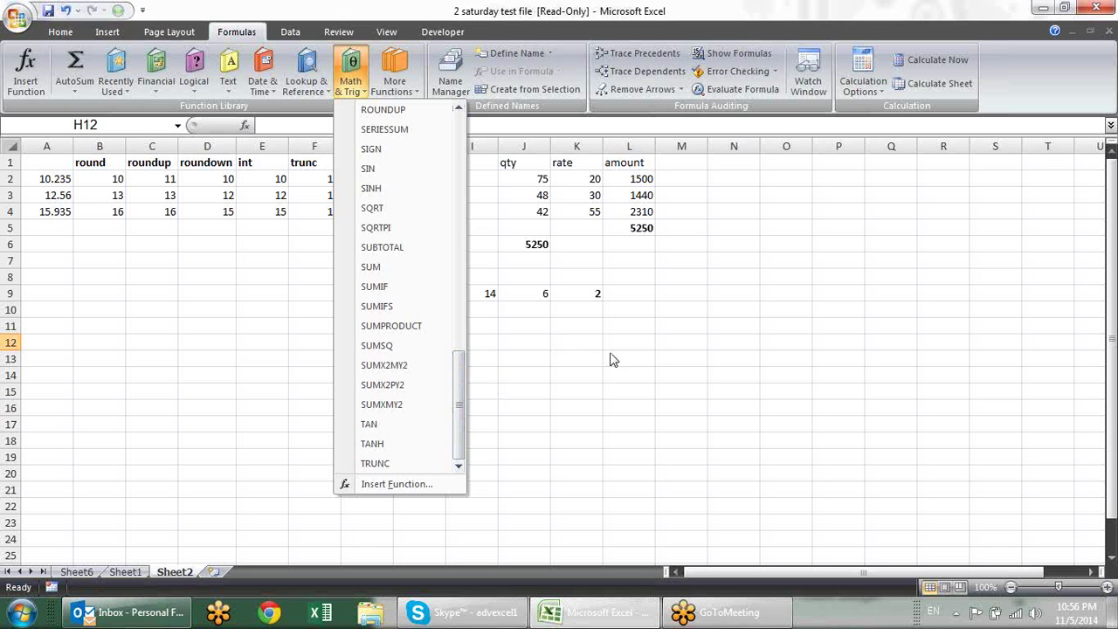
left_click(644, 345)
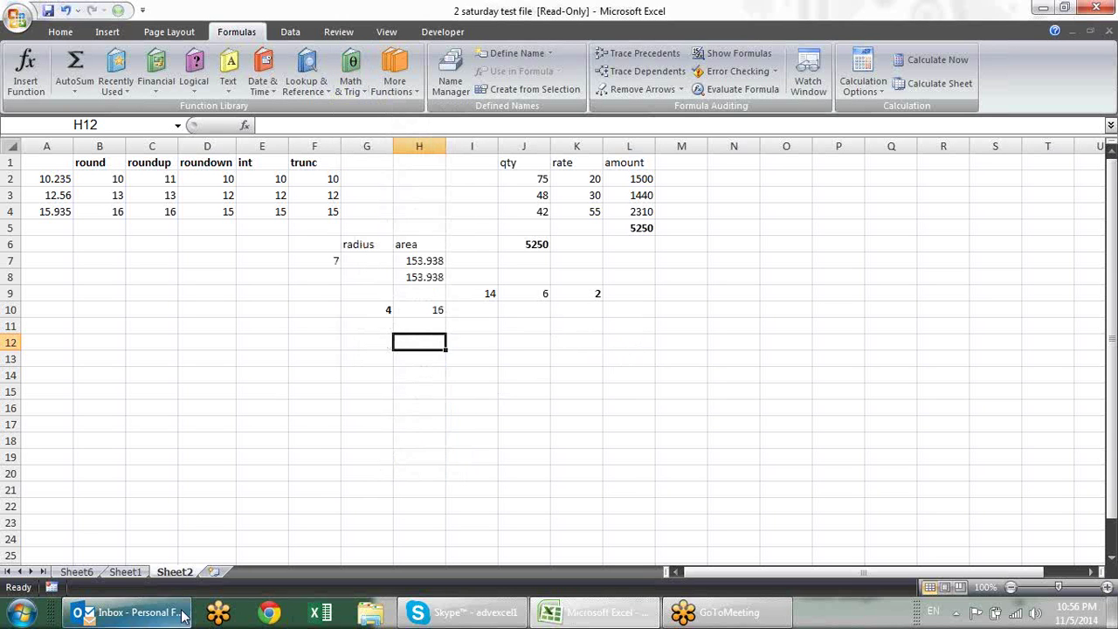
On a new sheet, enter a Name heading and a sample name, filled down to row 387
left_click(213, 573)
mouse_move(65, 178)
left_mouse_down()
mouse_move(70, 188)
mouse_move(58, 179)
left_mouse_up()
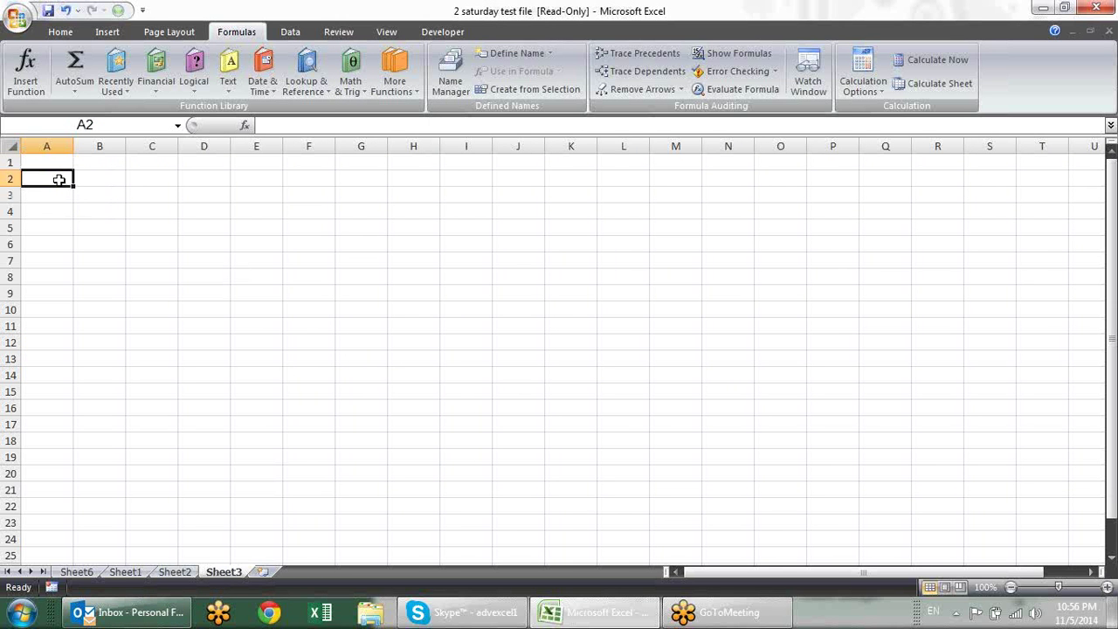
type("Name")
key("Return")
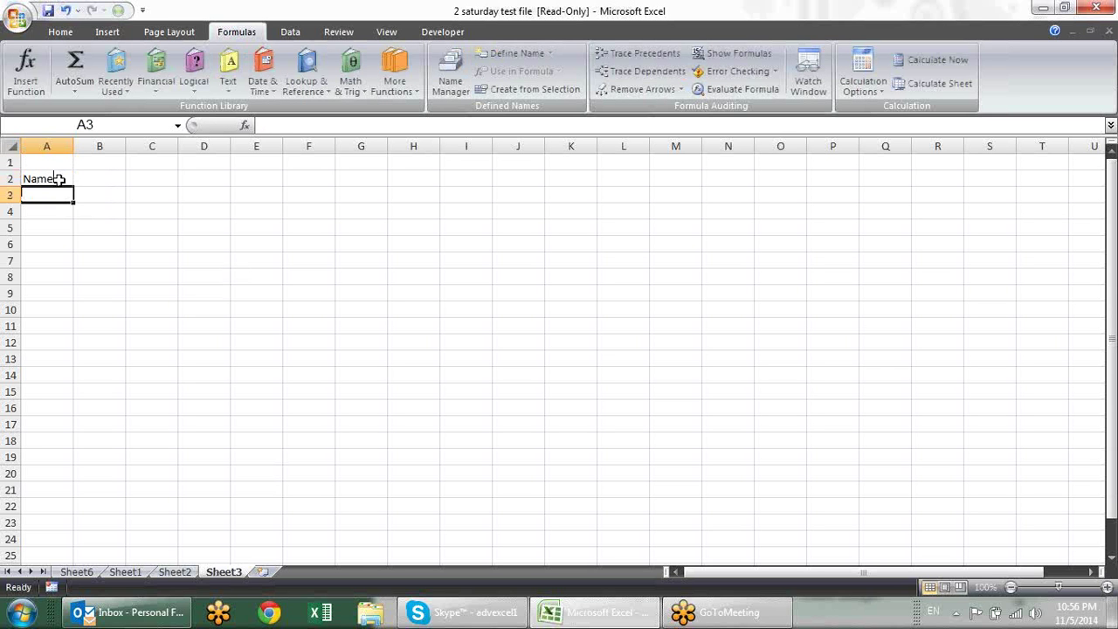
type("sandeep")
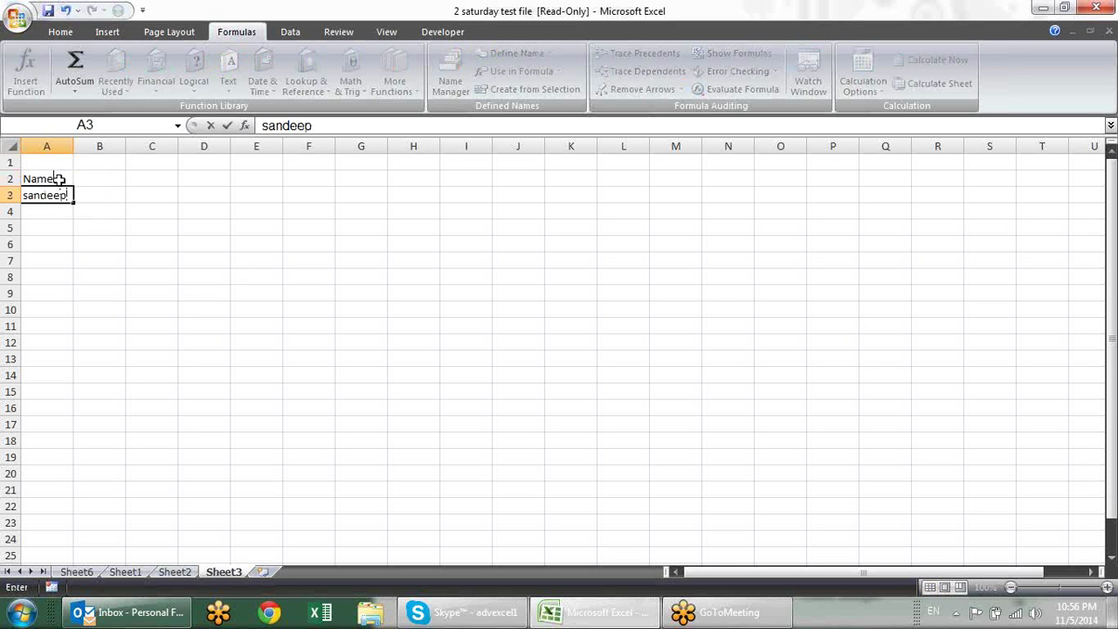
key("Return")
left_click(54, 195)
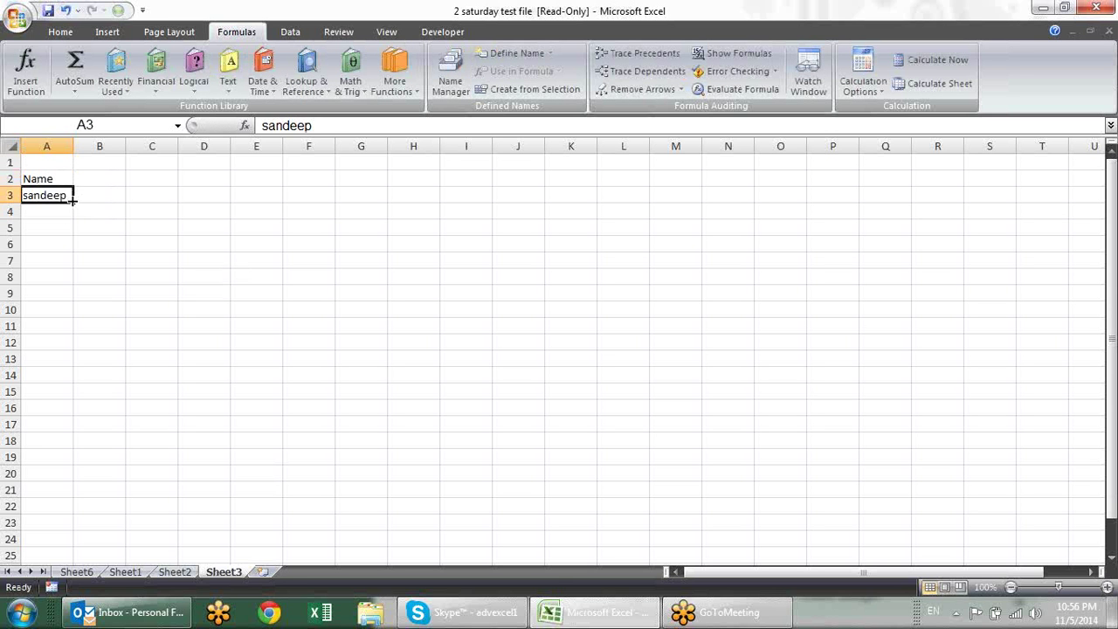
left_click_drag(73, 199, 52, 549)
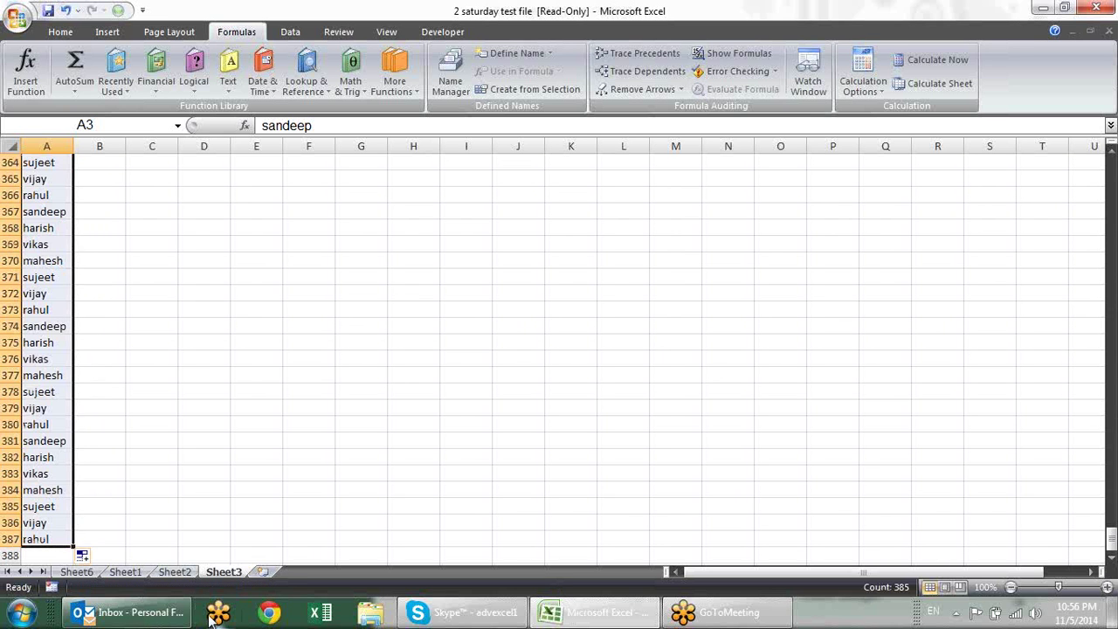
key("ctrl+Up")
Add the Sales heading in B2 and =RANDBETWEEN(10,90) in B3
key("Right")
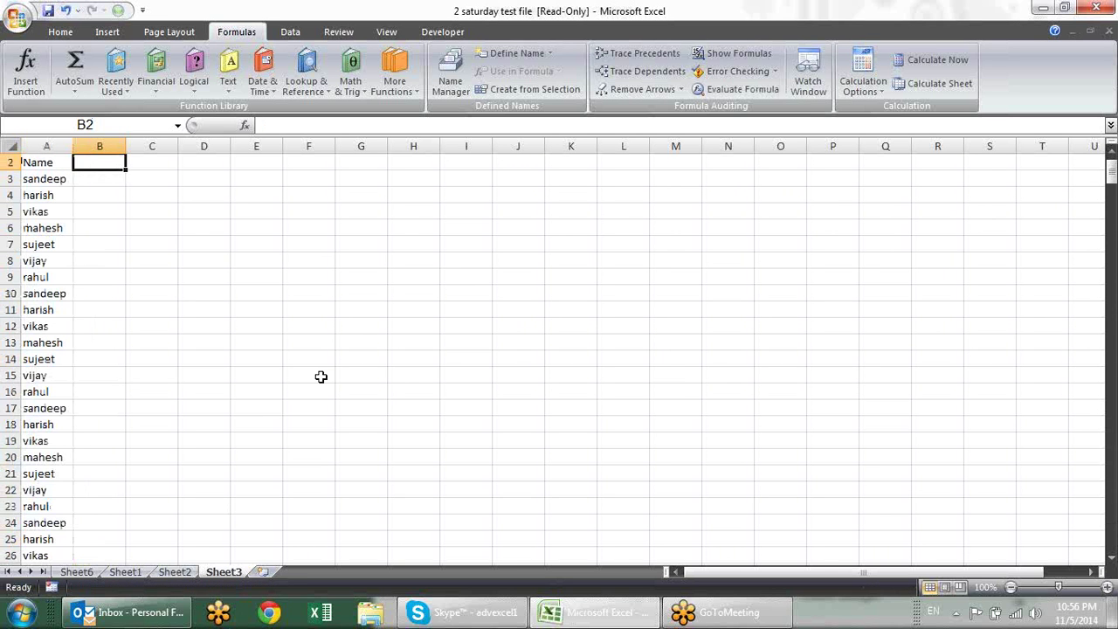
type("SAles")
key("Return")
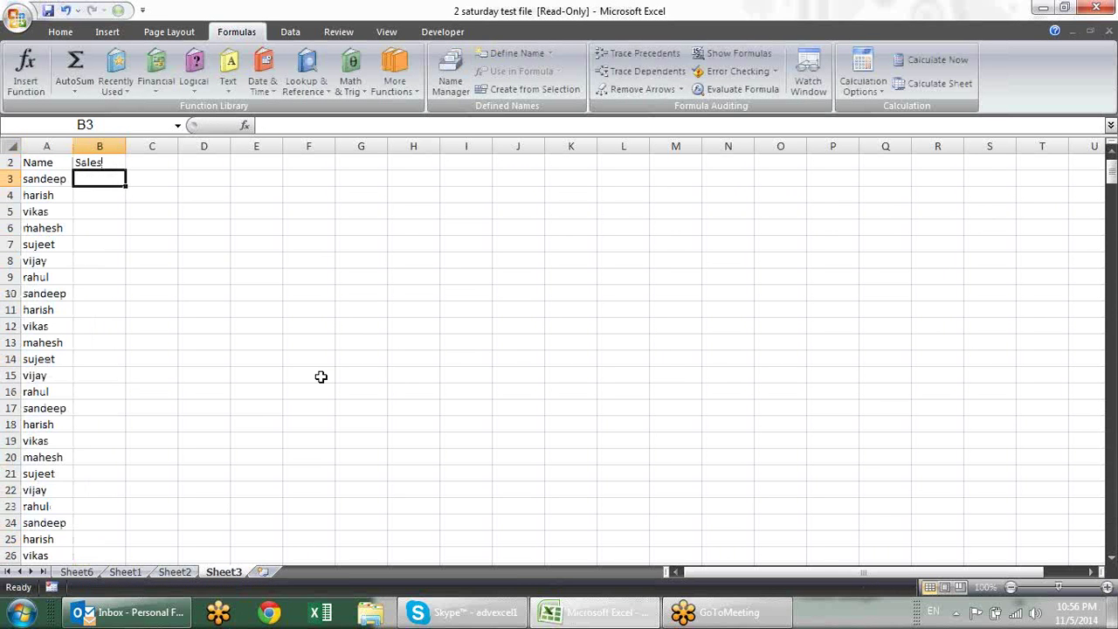
type("=r")
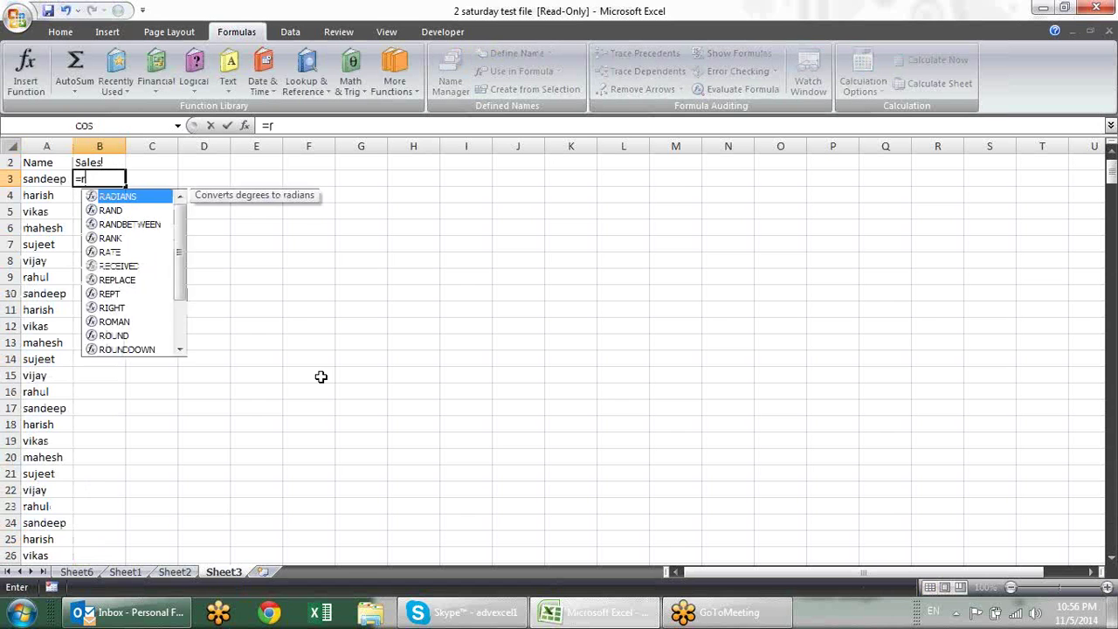
type("a")
key("Down")
key("Down")
key("Tab")
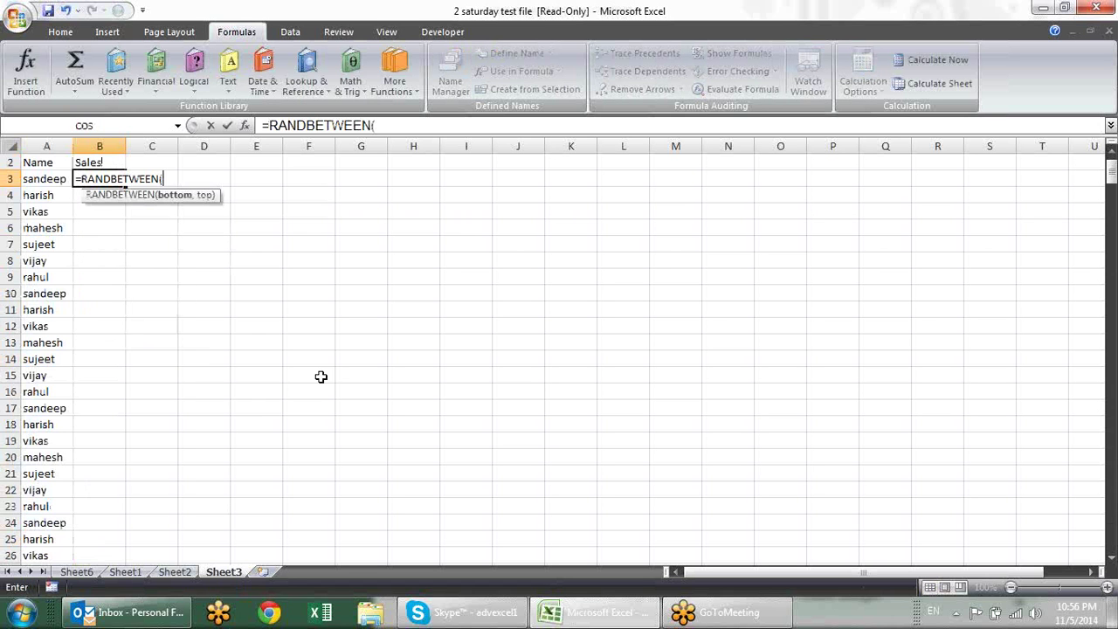
type("10,90")
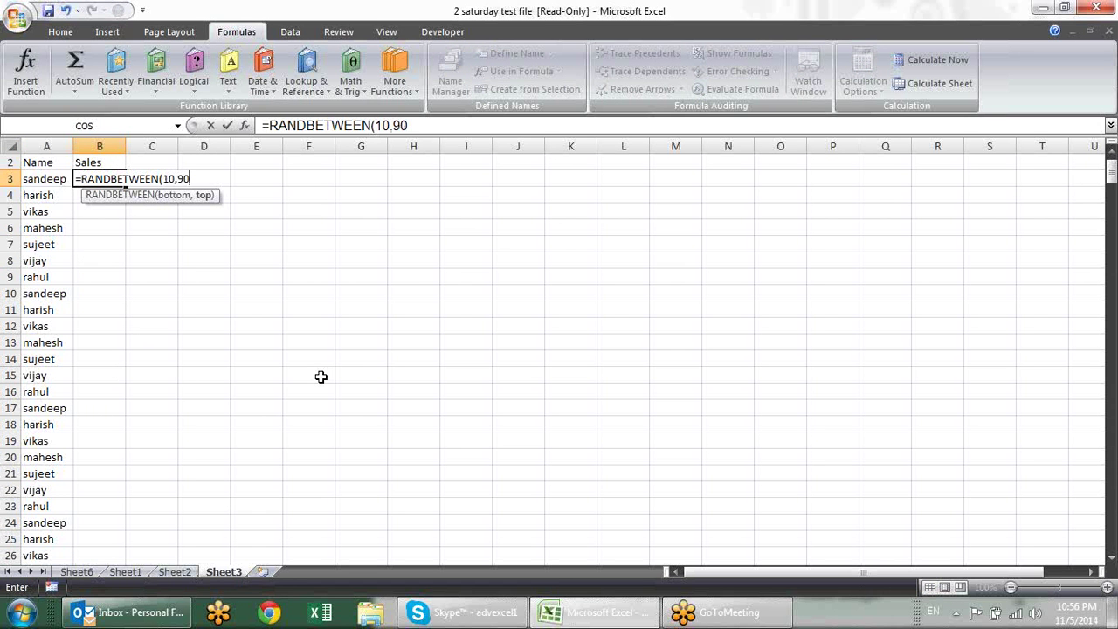
key("Return")
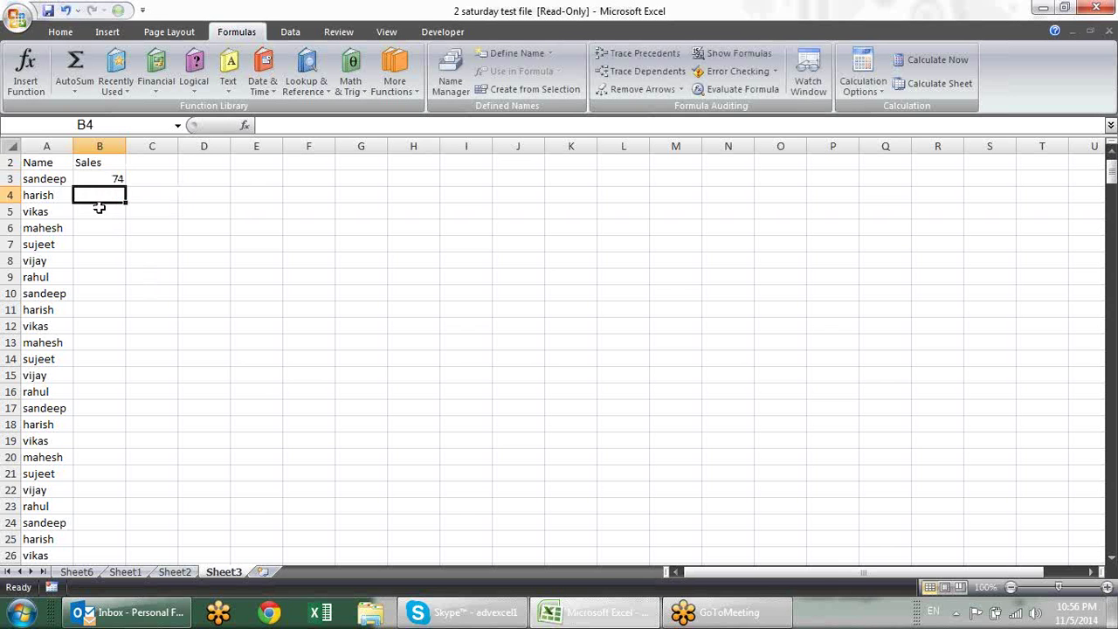
Fill the random sales formula down the column and paste it back as fixed values
left_click(106, 182)
double_click(127, 189)
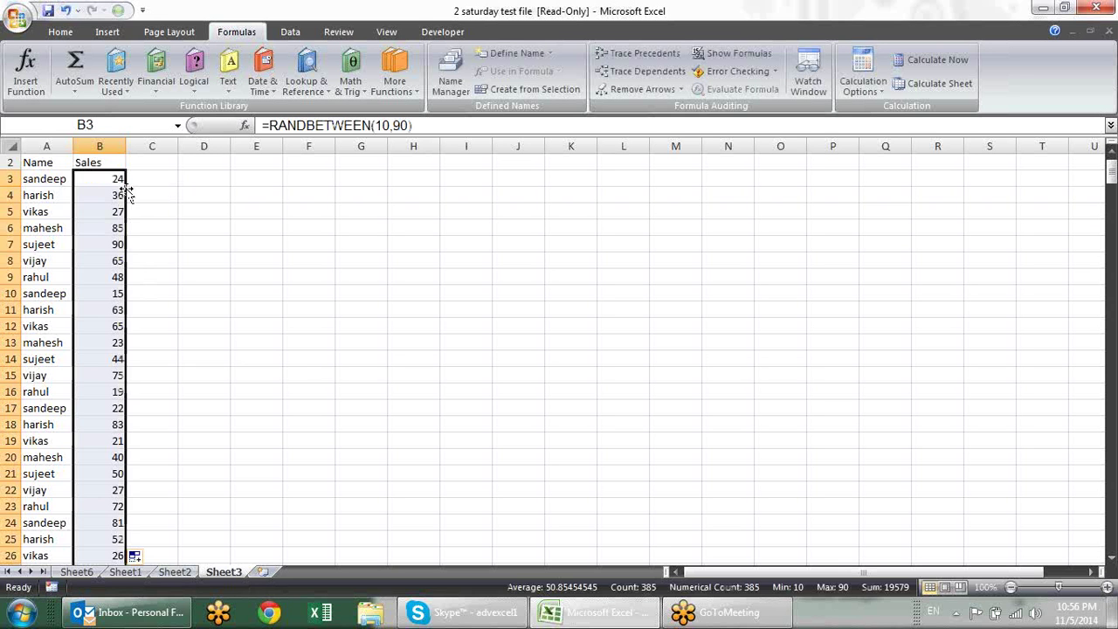
key("ctrl+c")
key("alt+e")
key("s")
key("v")
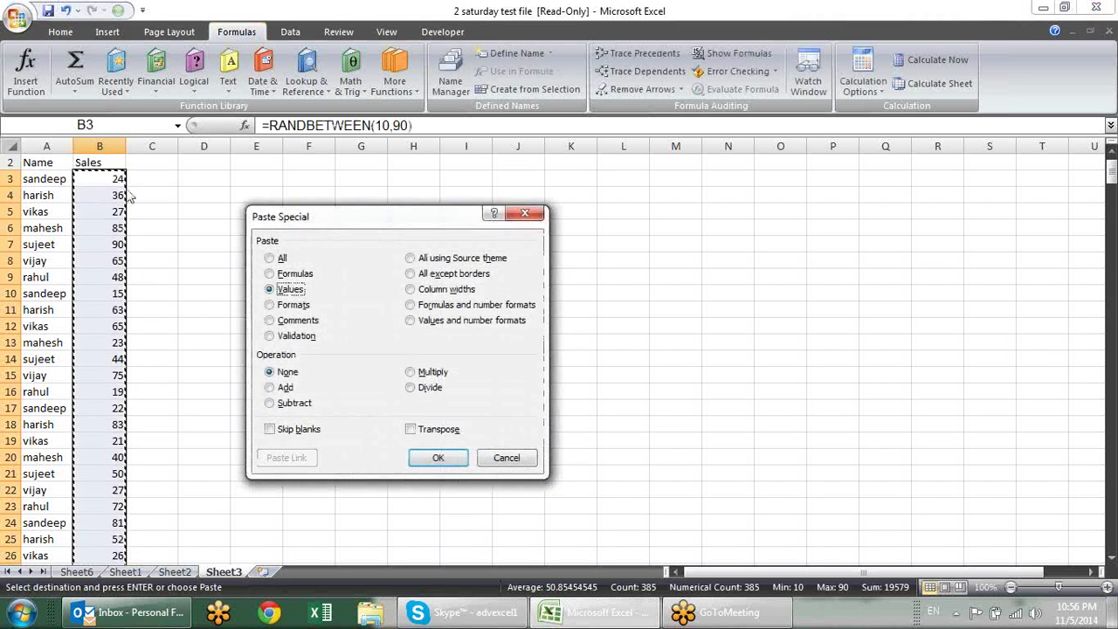
key("Return")
Delete the empty row 1 and jump to the last Sales value
left_click(203, 181)
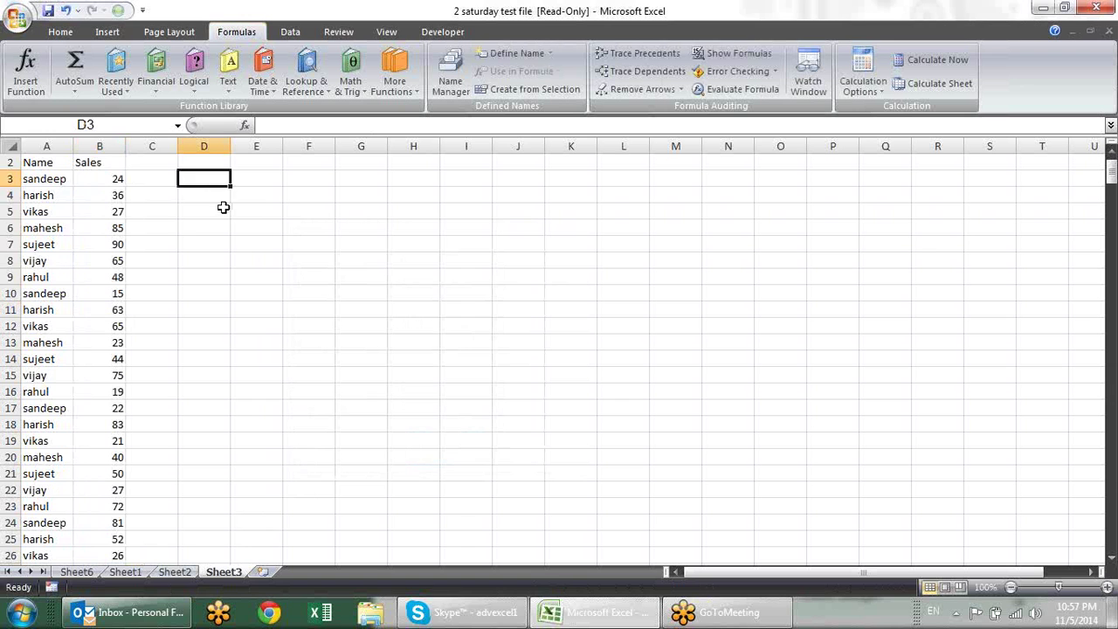
scroll(223, 208, "up", 1)
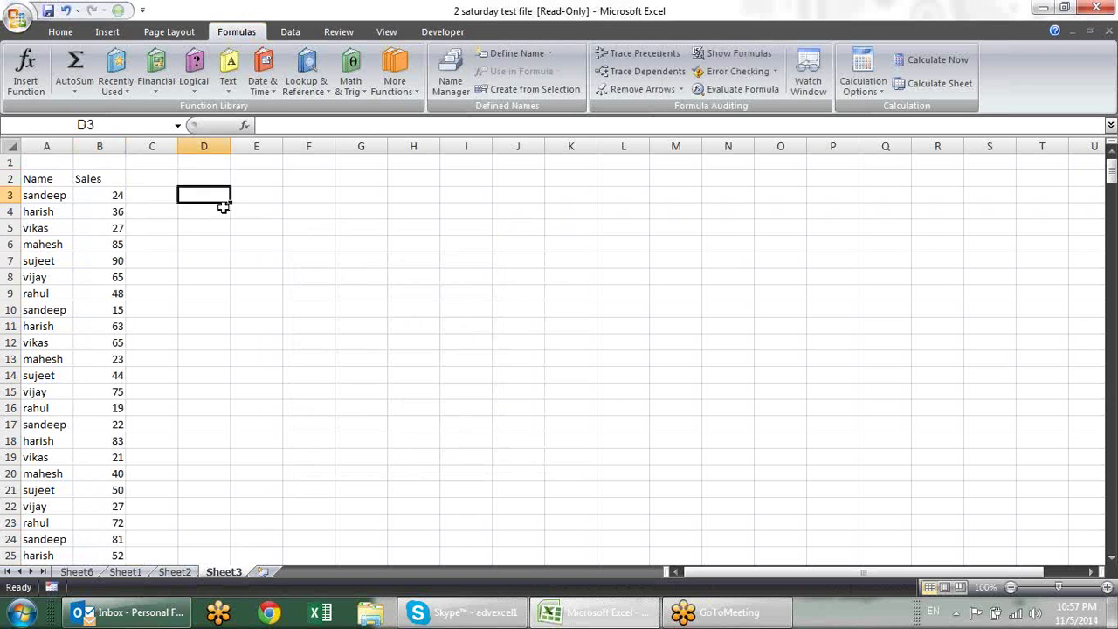
left_click(14, 159)
key("alt+e")
key("d")
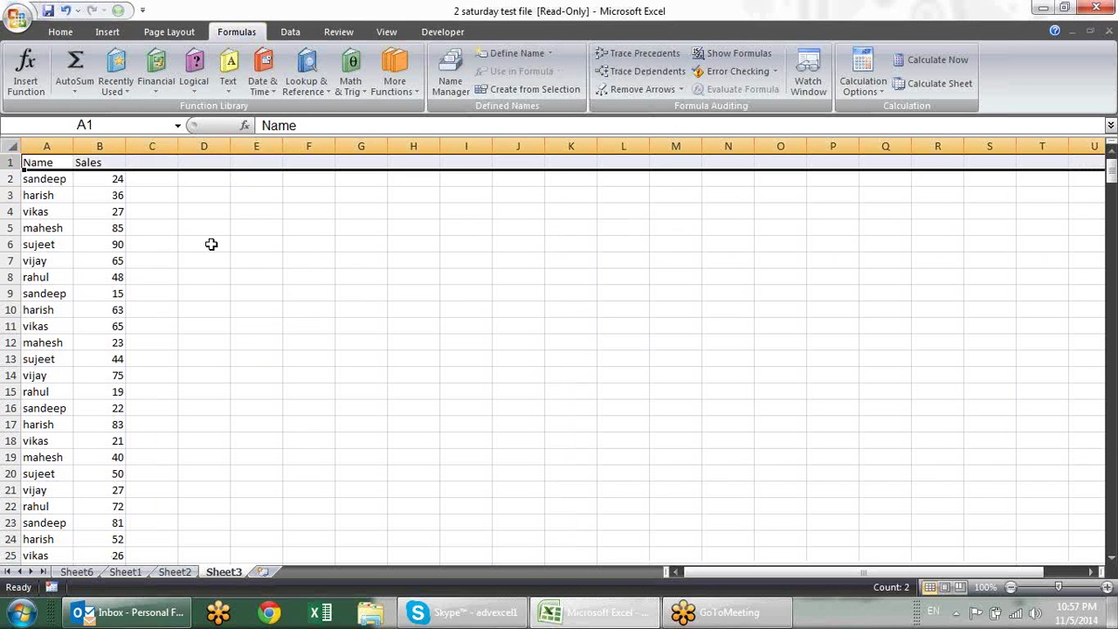
left_click(203, 244)
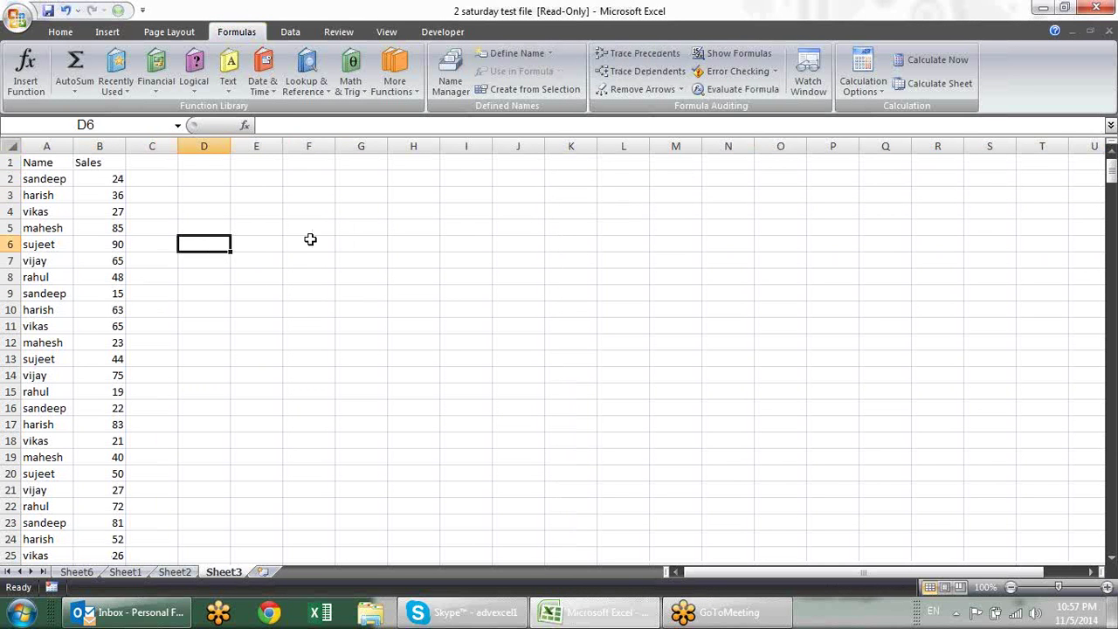
left_click(104, 245)
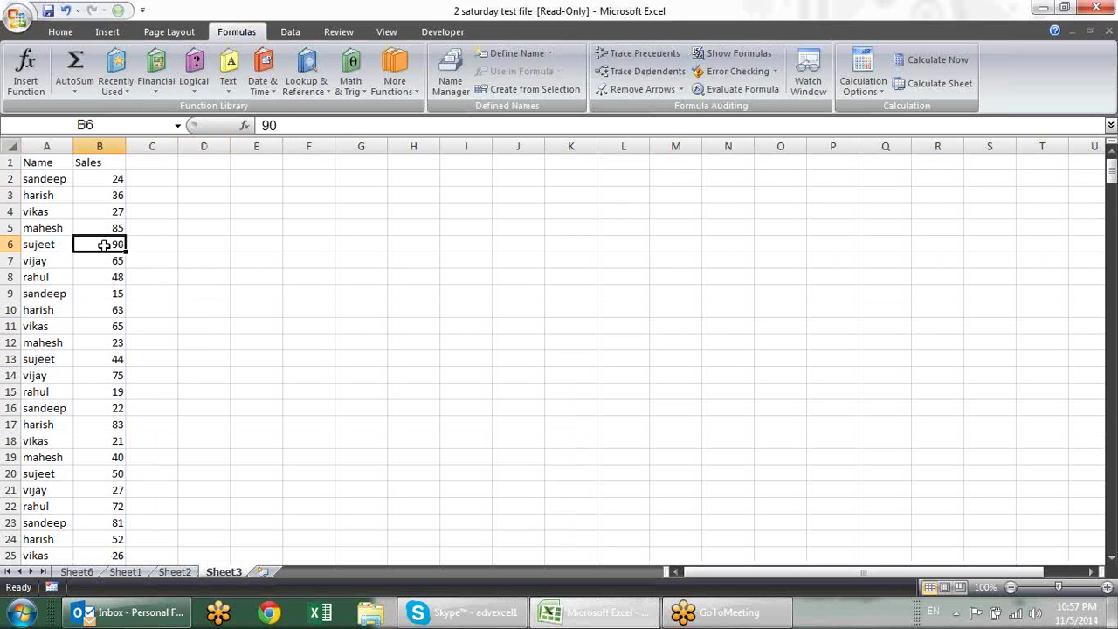
key("ctrl+Down")
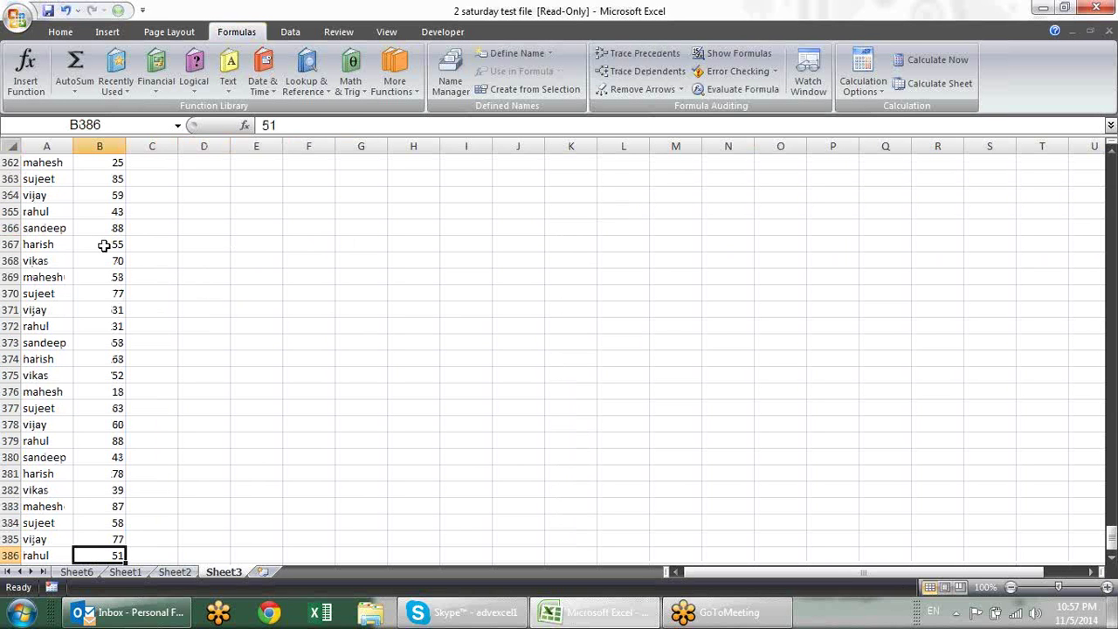
Try an AutoSum just below the sales list, then delete it
key("Down")
key("alt+equal")
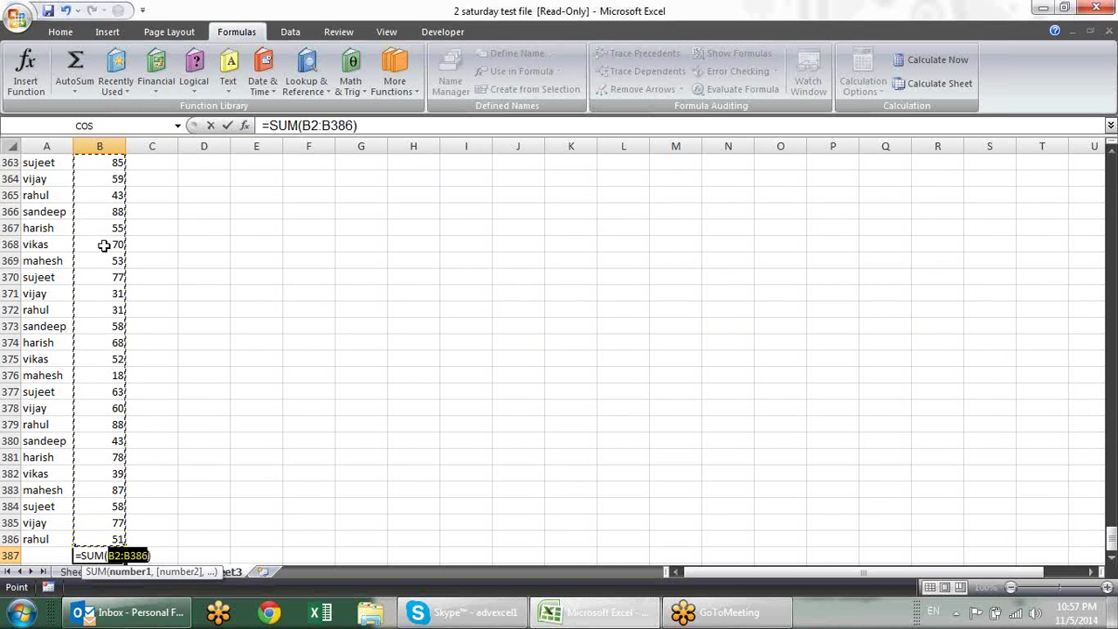
key("Return")
key("Up")
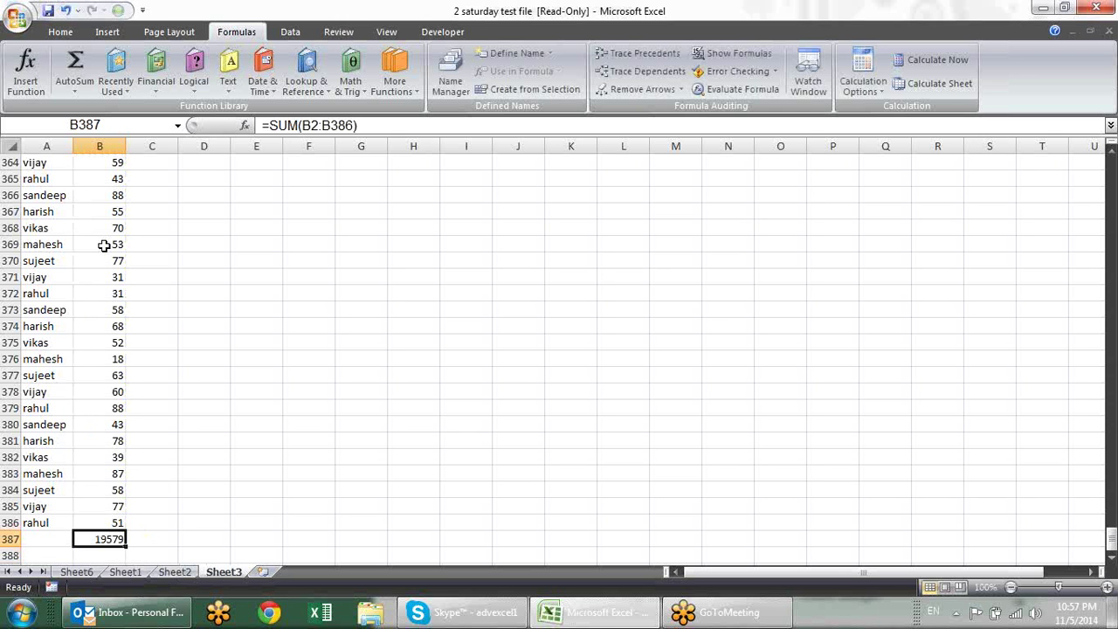
key("Delete")
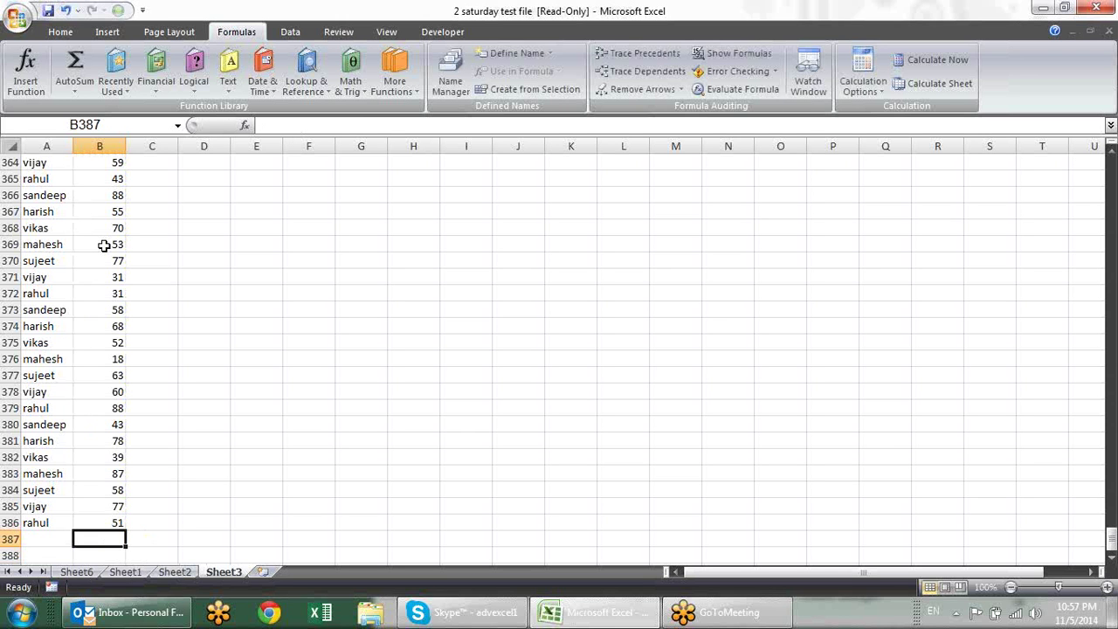
Enter =SUM(B2:B386) in B388, totalling all sales to 19579
key("Down")
type("=")
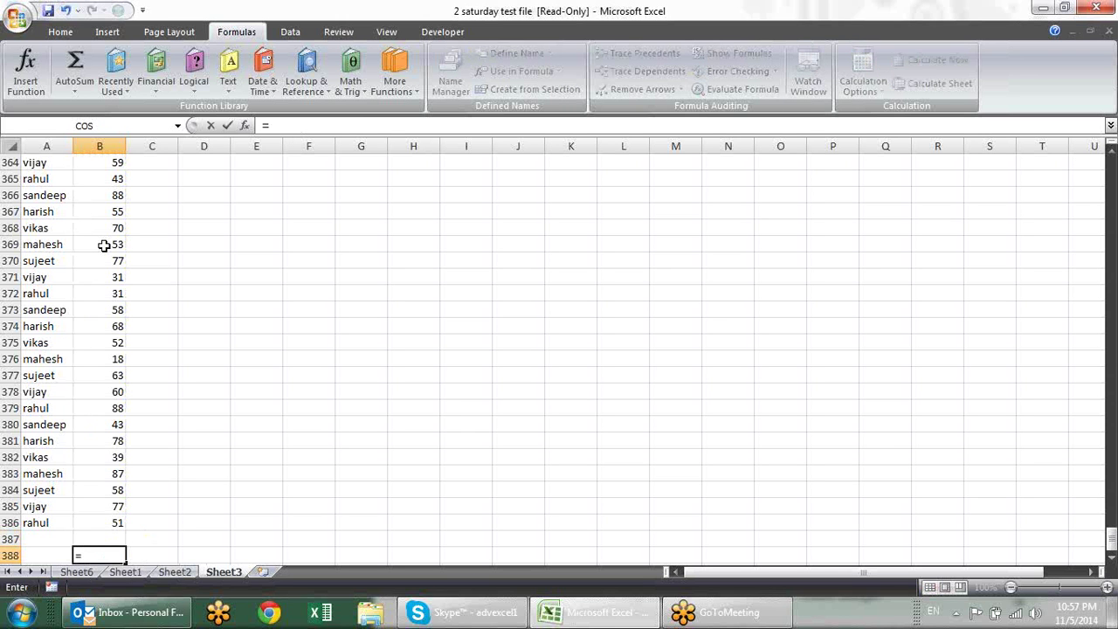
type("sum")
key("Tab")
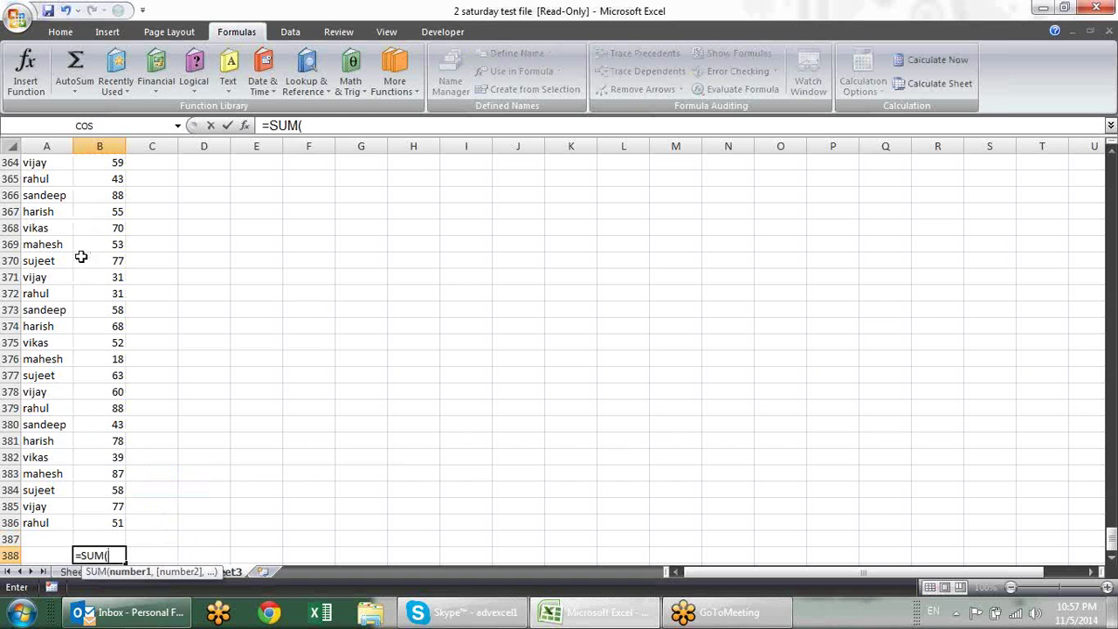
mouse_move(110, 523)
left_mouse_down()
mouse_move(100, 7)
mouse_move(110, 178)
left_mouse_up()
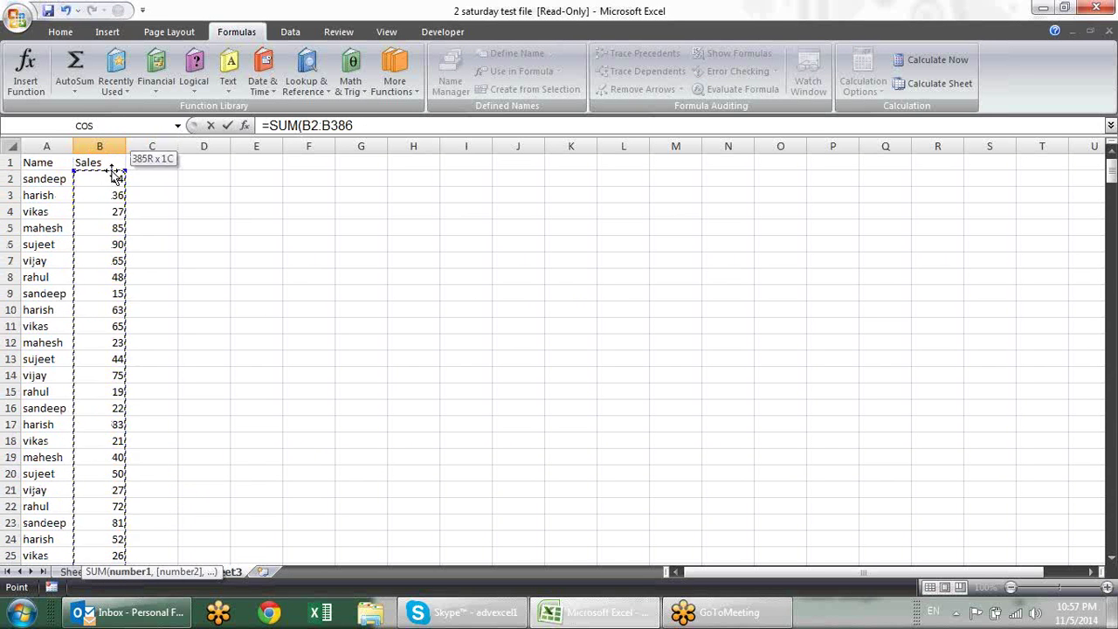
key("Return")
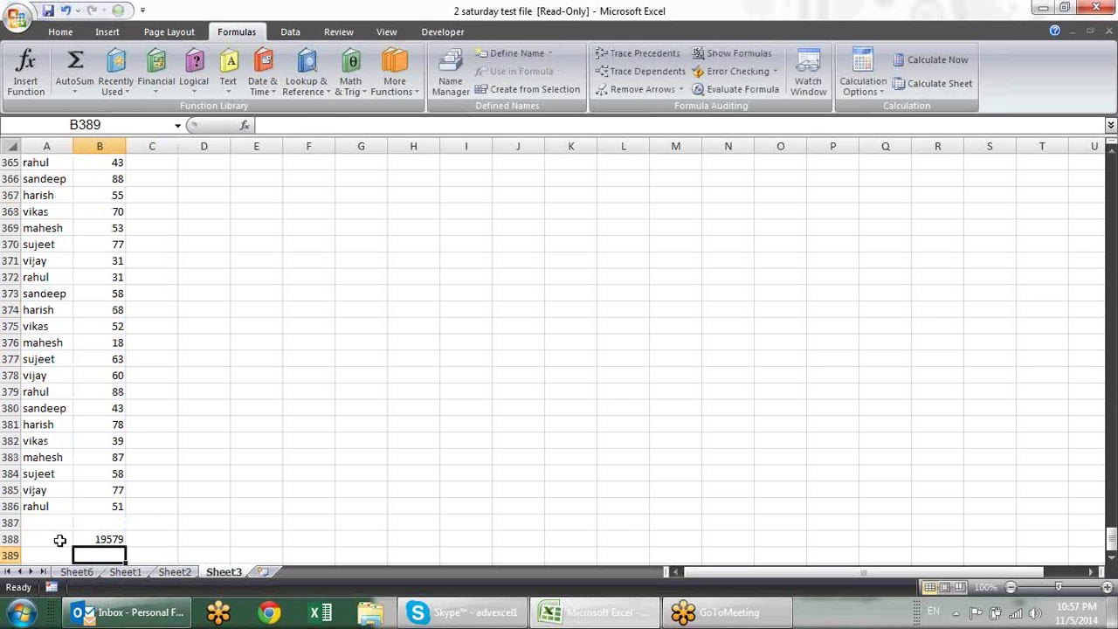
left_click(99, 540)
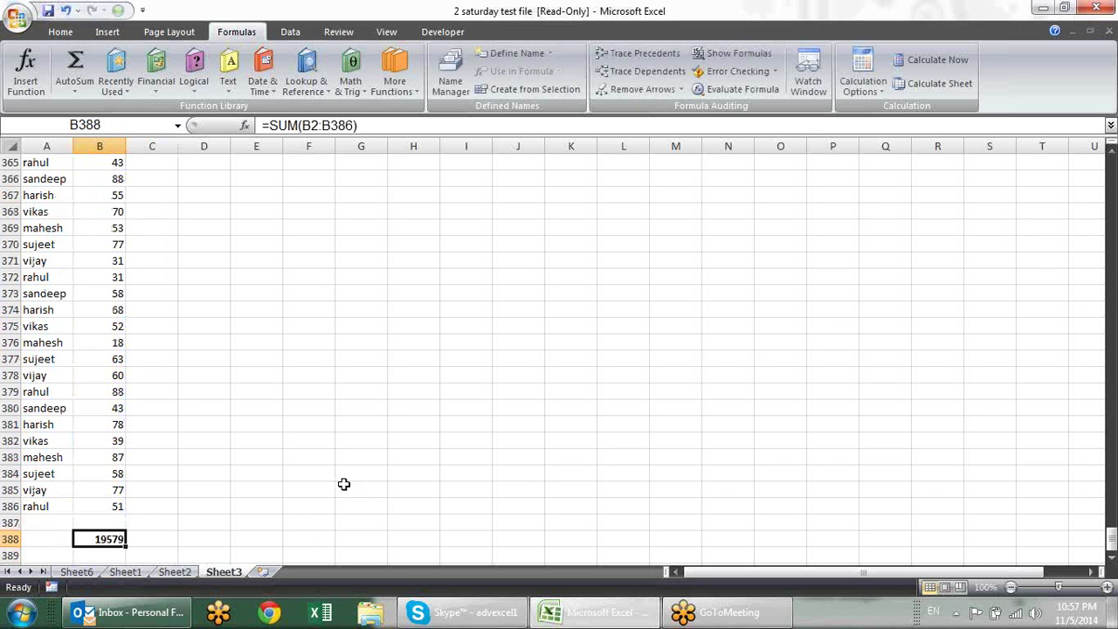
Label A388 'Total' and return to the top of the list
left_click(35, 381)
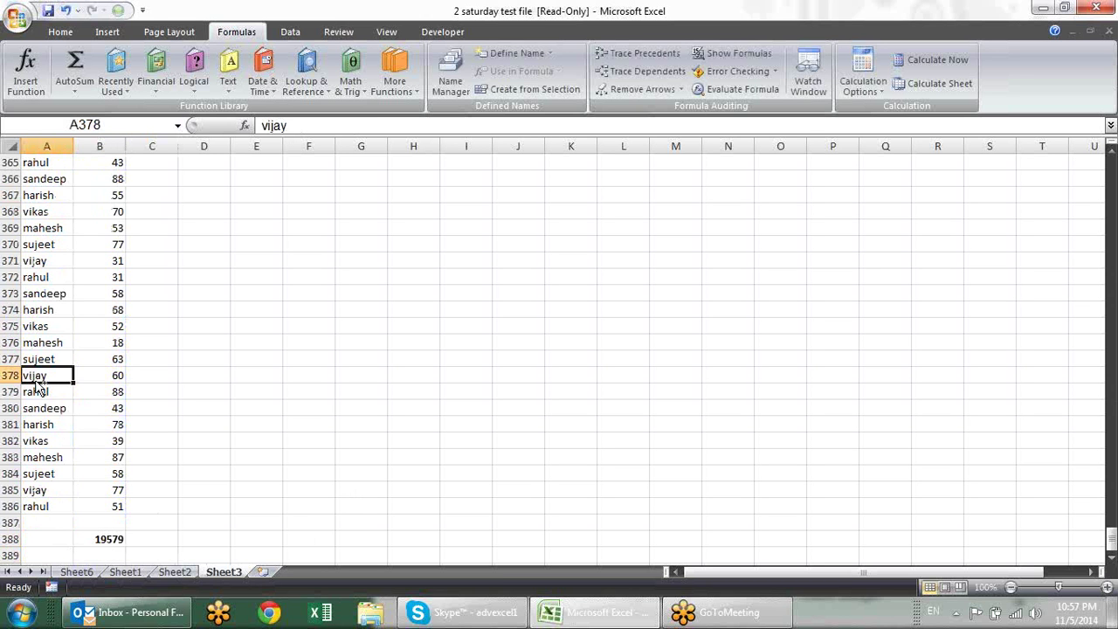
key("Down")
key("Down")
key("Down")
key("Down")
key("Down")
key("Down")
key("Down")
key("Down")
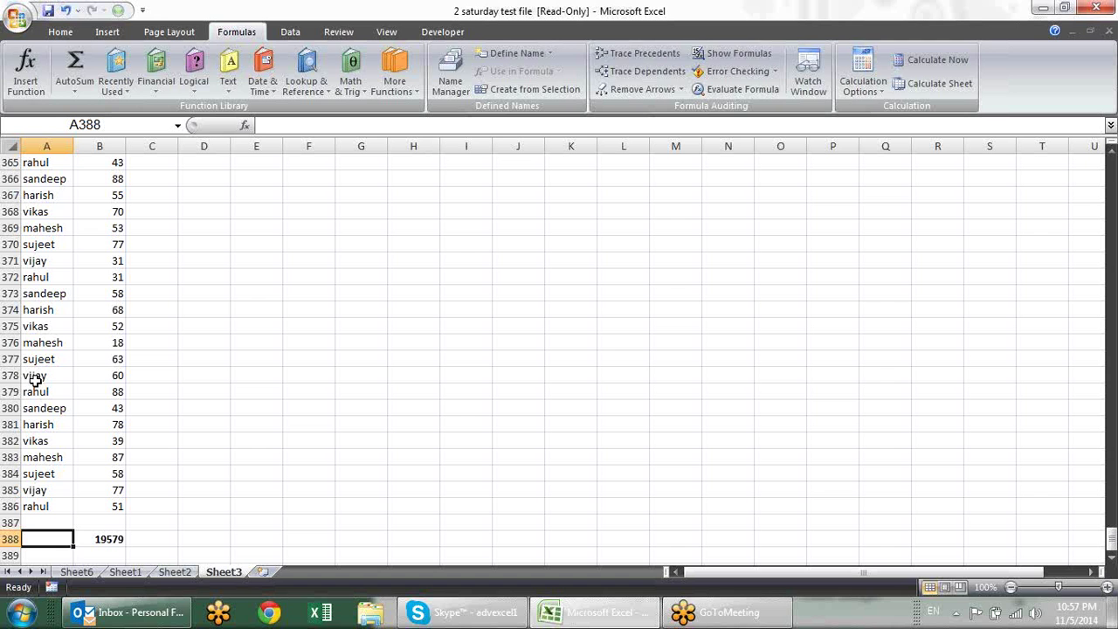
type("Total")
key("Return")
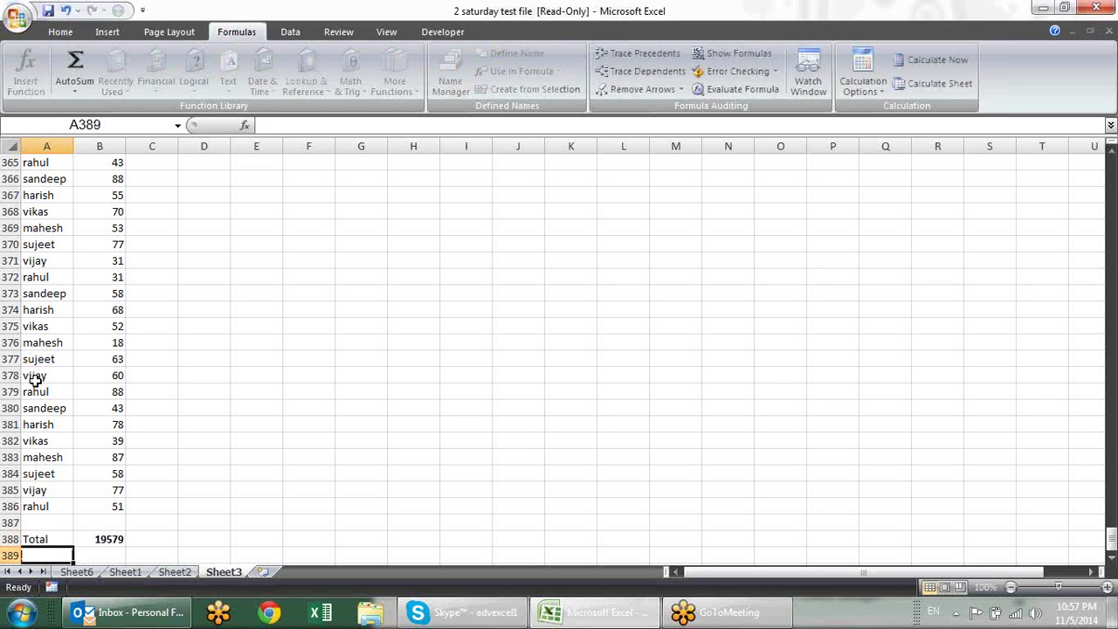
left_click(35, 381)
key("ctrl+Home")
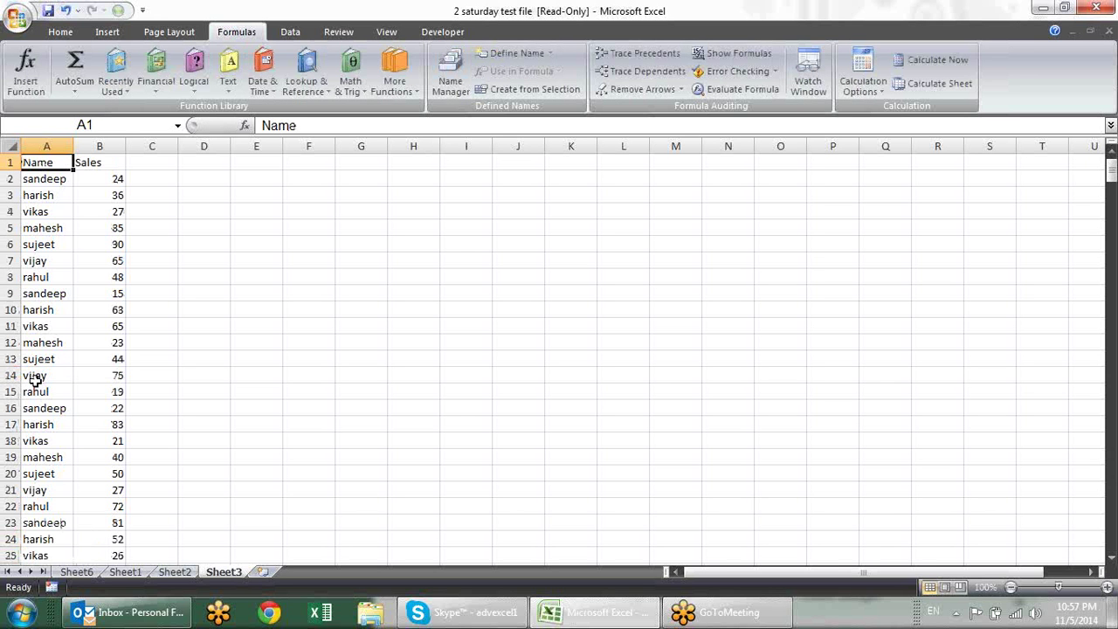
key("alt")
Add AutoFilter with Ctrl+Shift+L and filter the Name column to harish only
key("l")
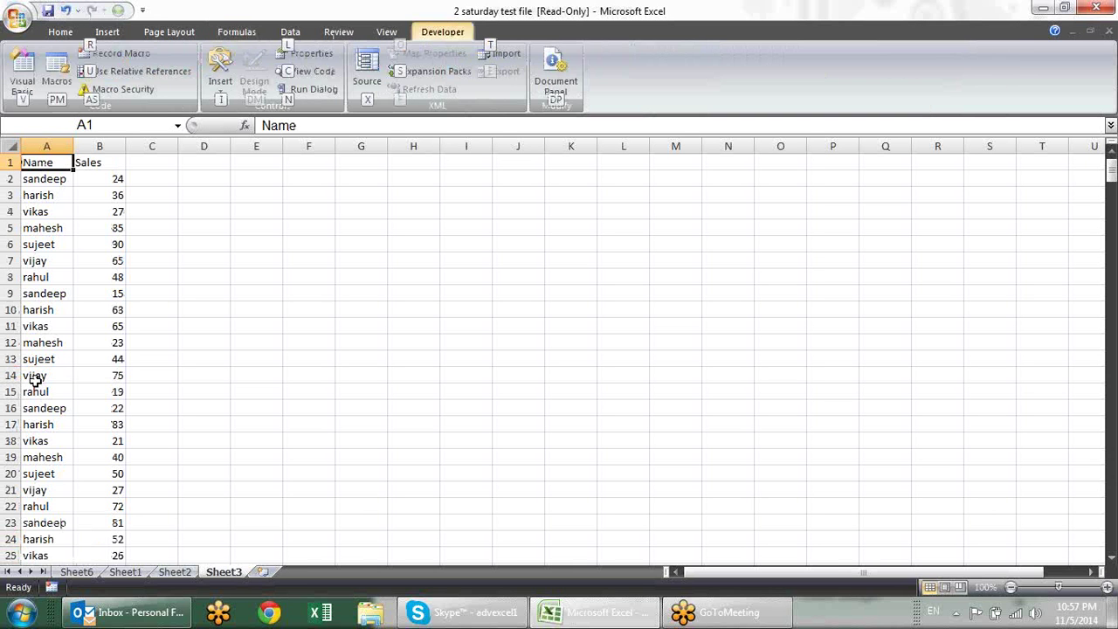
key("v")
key("ctrl+shift+l")
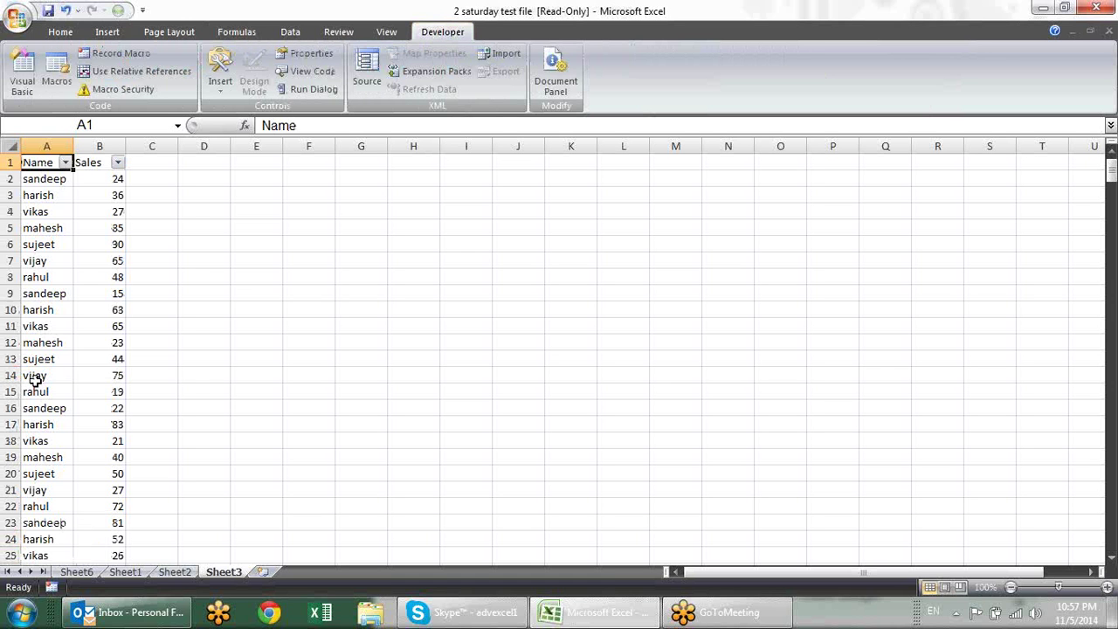
key("alt+Down")
key("Down")
key("Down")
key("Down")
key("Down")
key("Down")
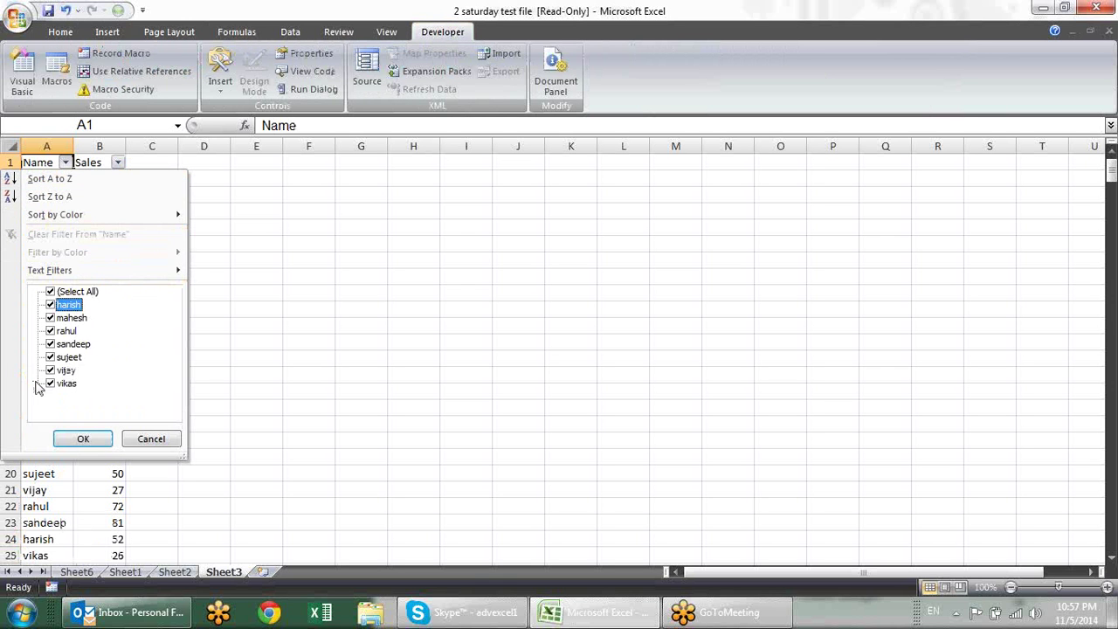
key("Up")
key("space")
key("Down")
key("space")
key("Return")
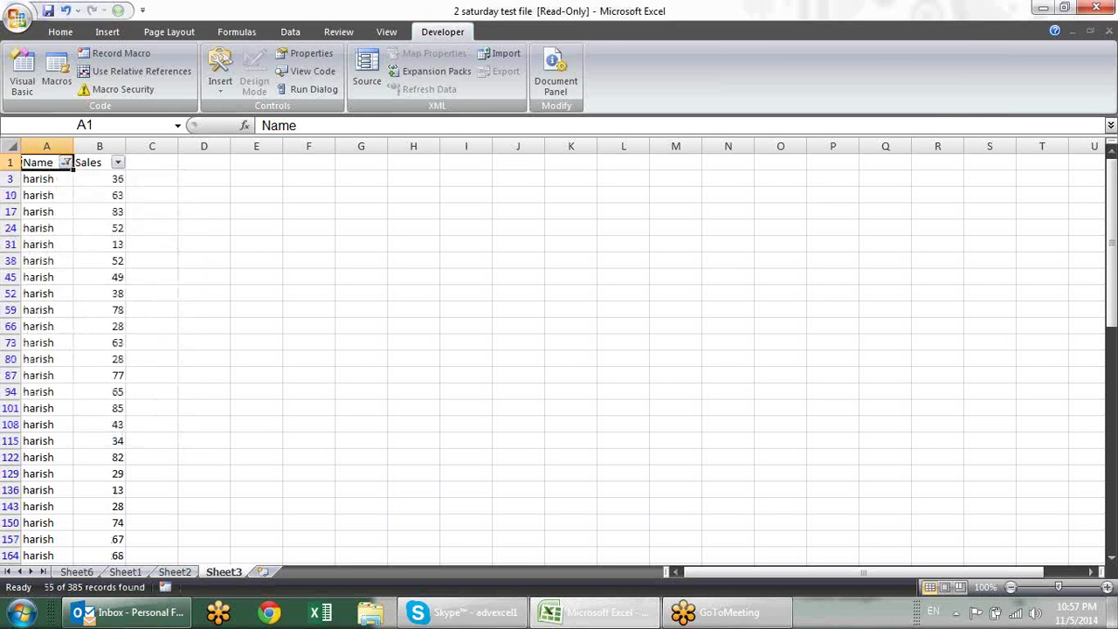
Review the filtered harish sales, noting the Total still reads 19579, and shrink empty row 387
left_click(99, 200)
scroll(175, 166, "down", 2)
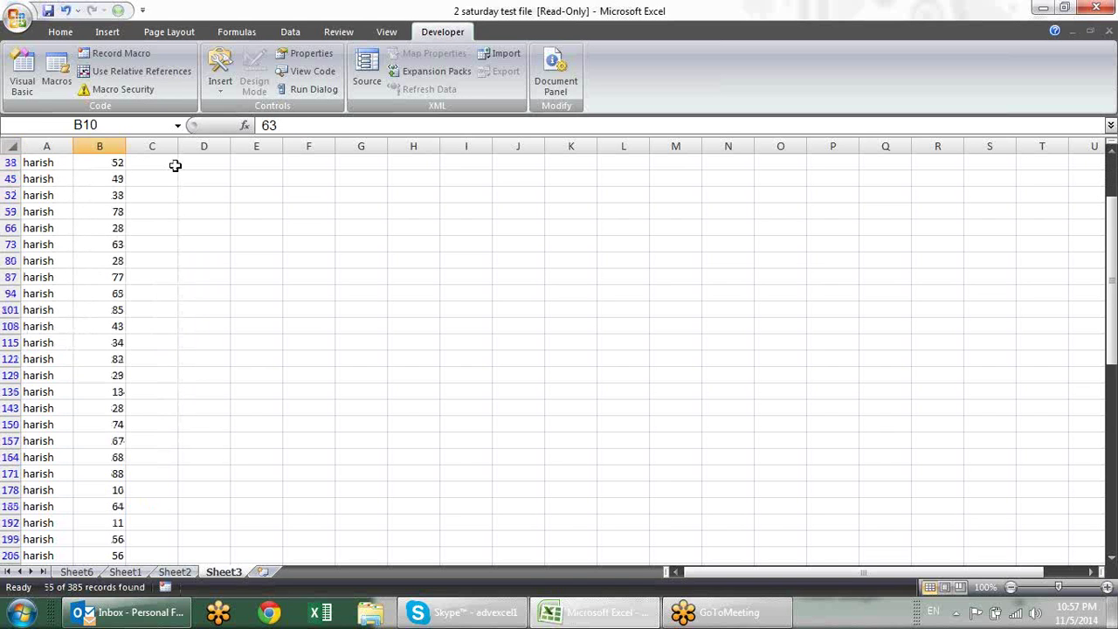
scroll(175, 166, "down", 2)
scroll(175, 164, "down", 2)
left_click_drag(104, 556, 100, 212)
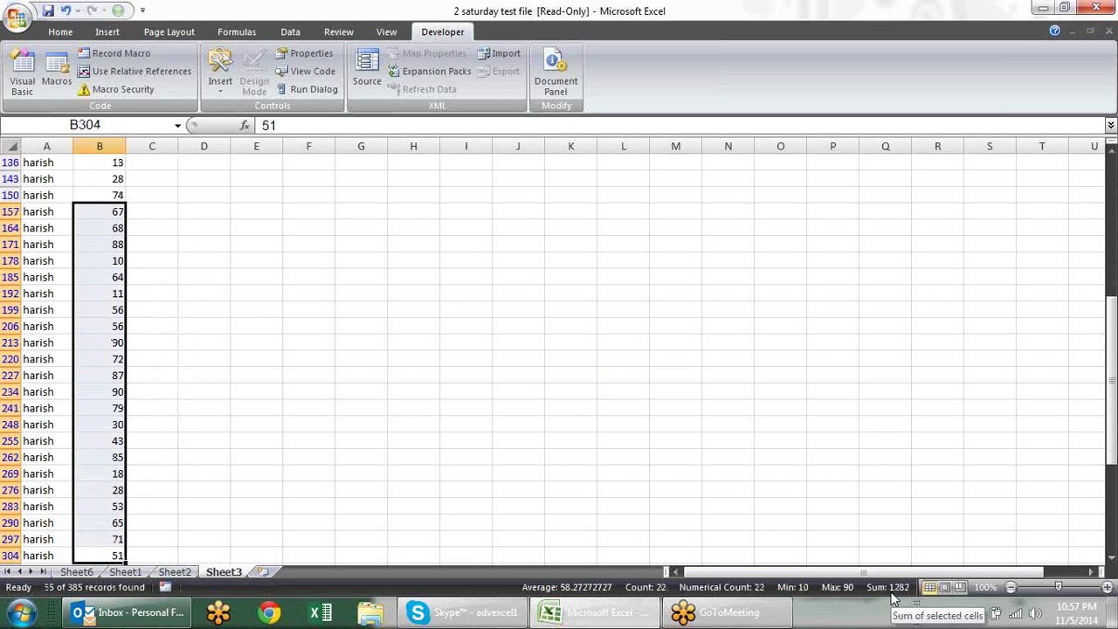
left_click(484, 328)
scroll(117, 325, "down", 2)
scroll(117, 325, "down", 3)
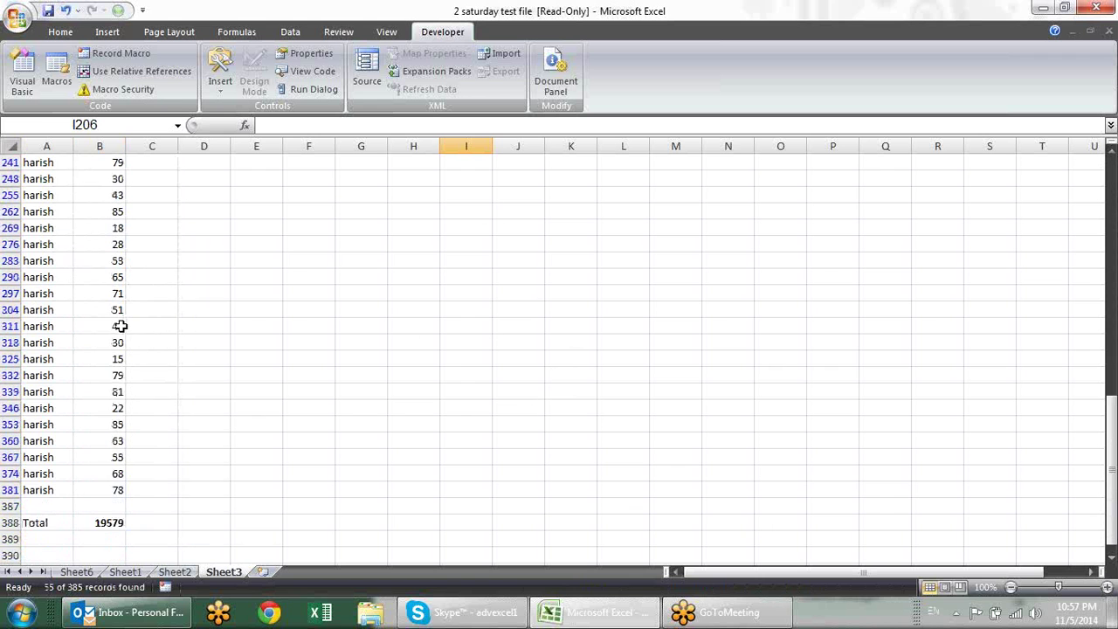
scroll(117, 325, "down", 2)
left_click(108, 406)
left_click_drag(14, 399, 15, 390)
Rewrite B388 as =SUBTOTAL(9,B2:B386) using 9 - SUM, so the Total shows 3020
left_click(186, 414)
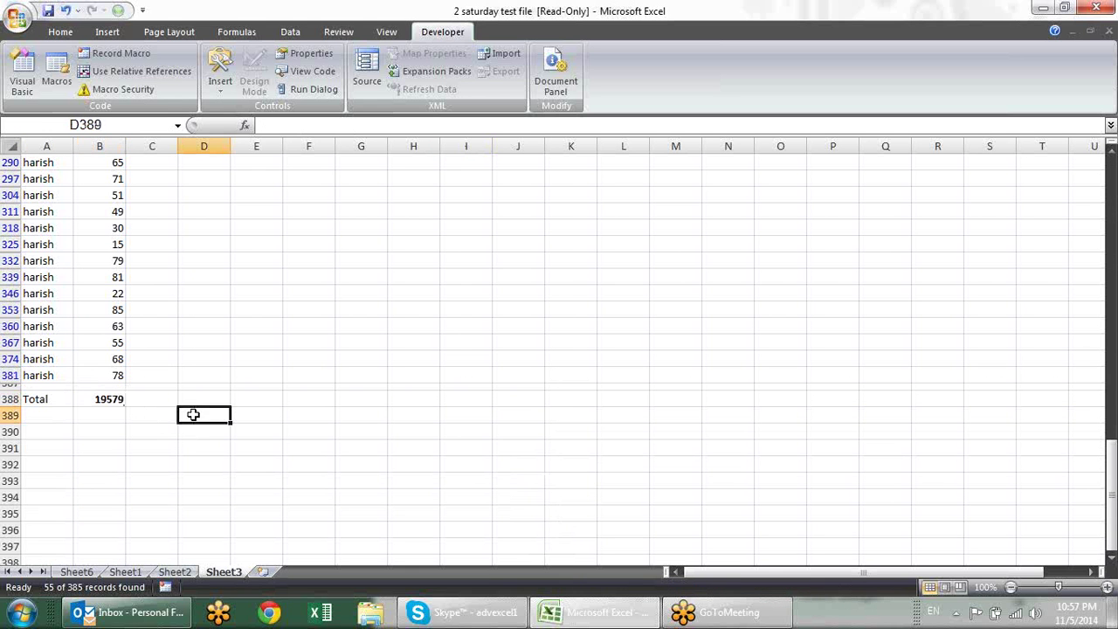
left_click(123, 398)
key("F2")
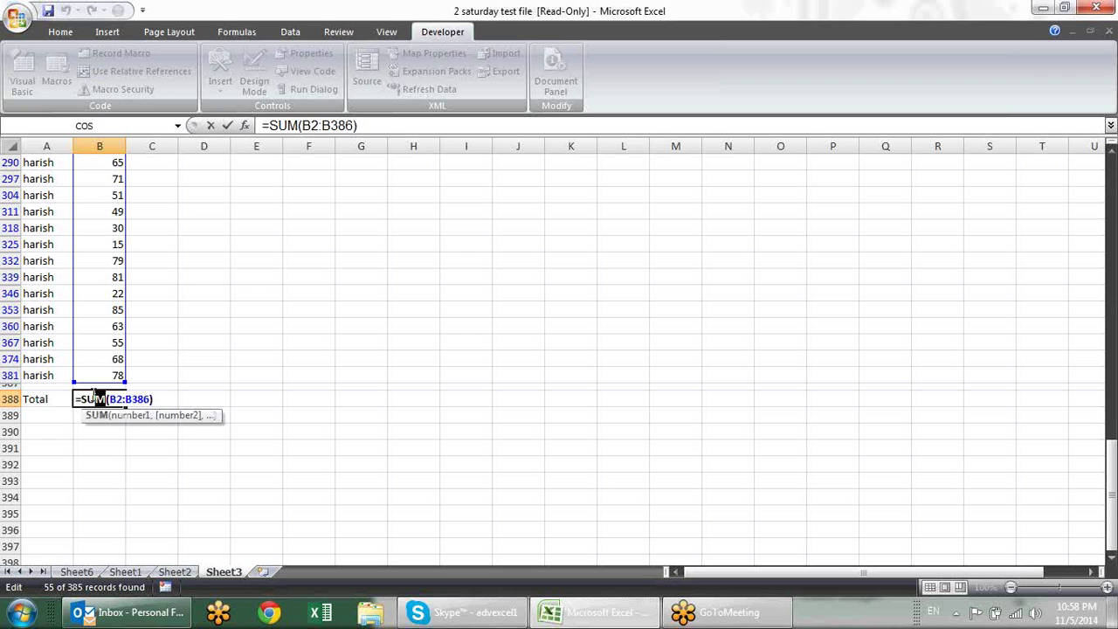
type("bto")
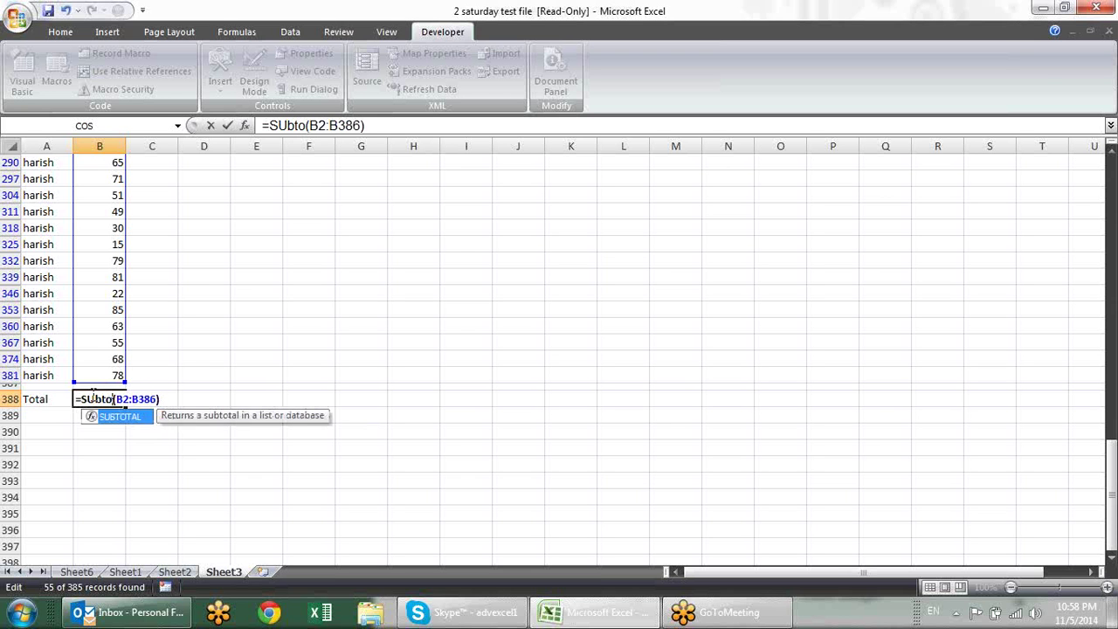
key("Tab")
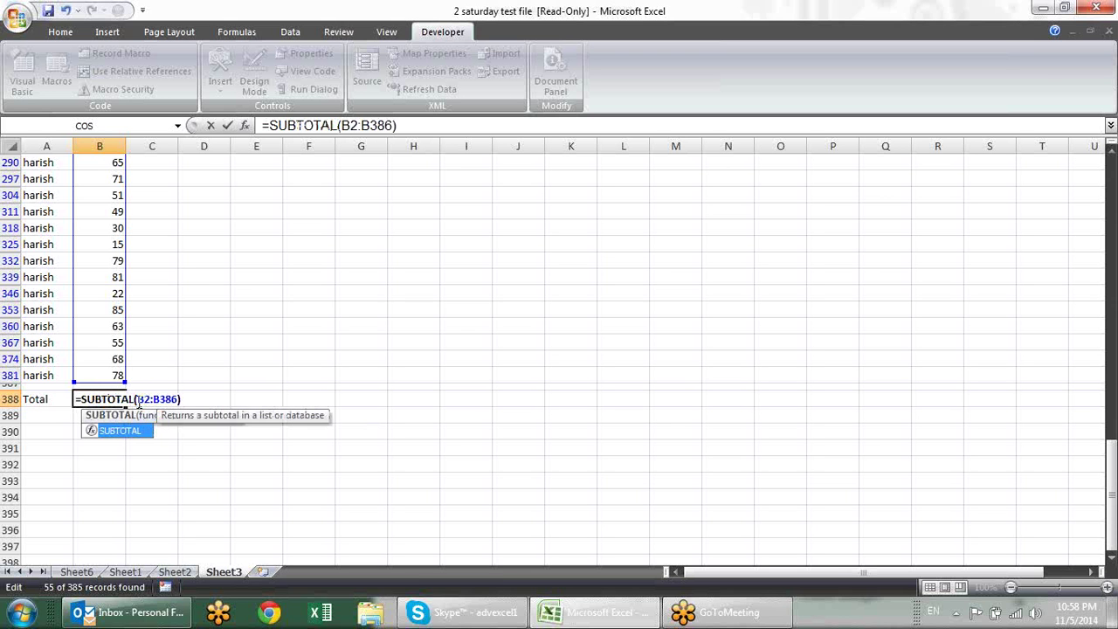
left_click(137, 399)
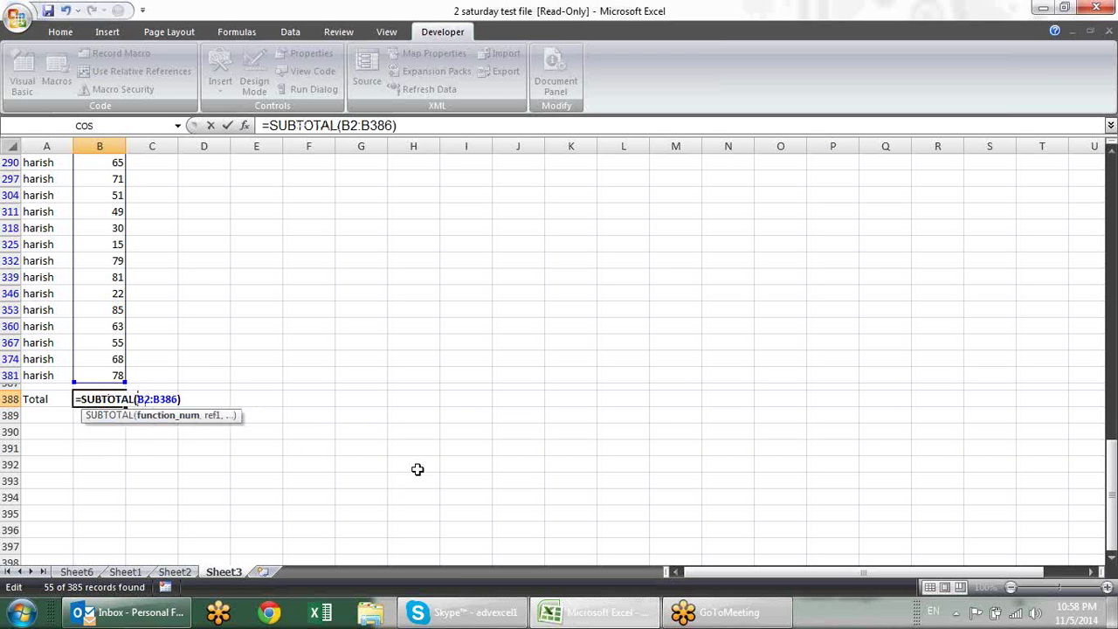
type(",")
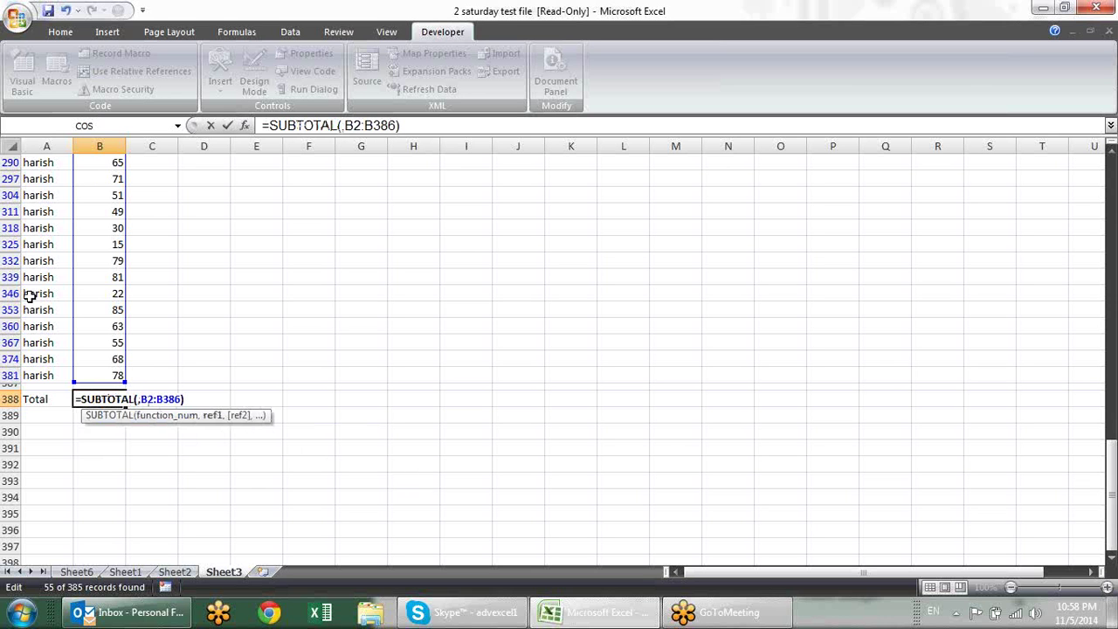
key("Left")
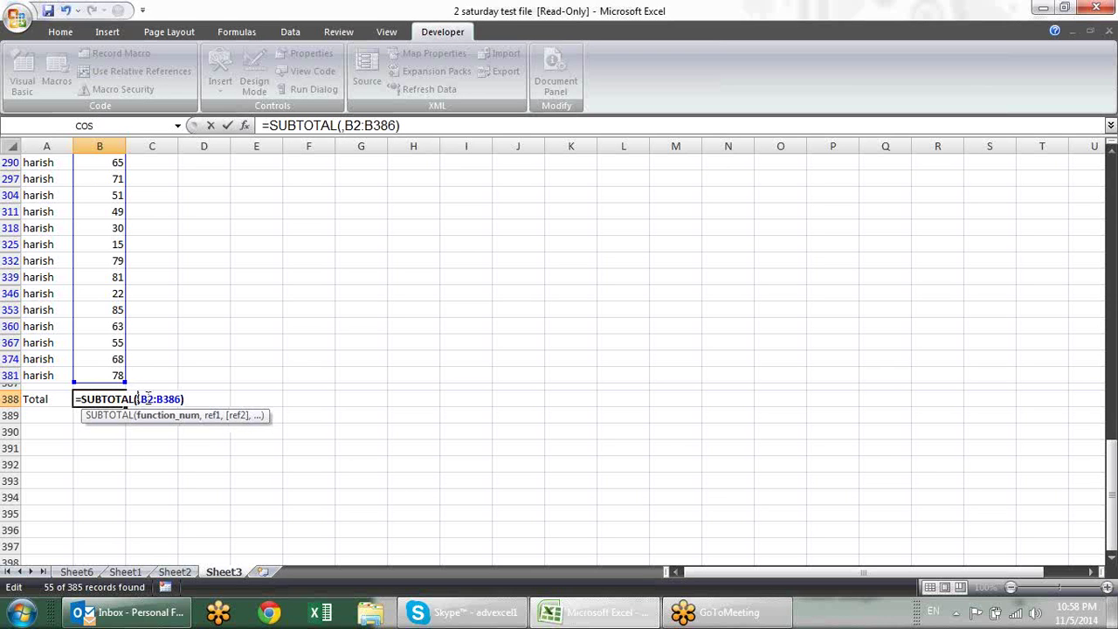
type("9")
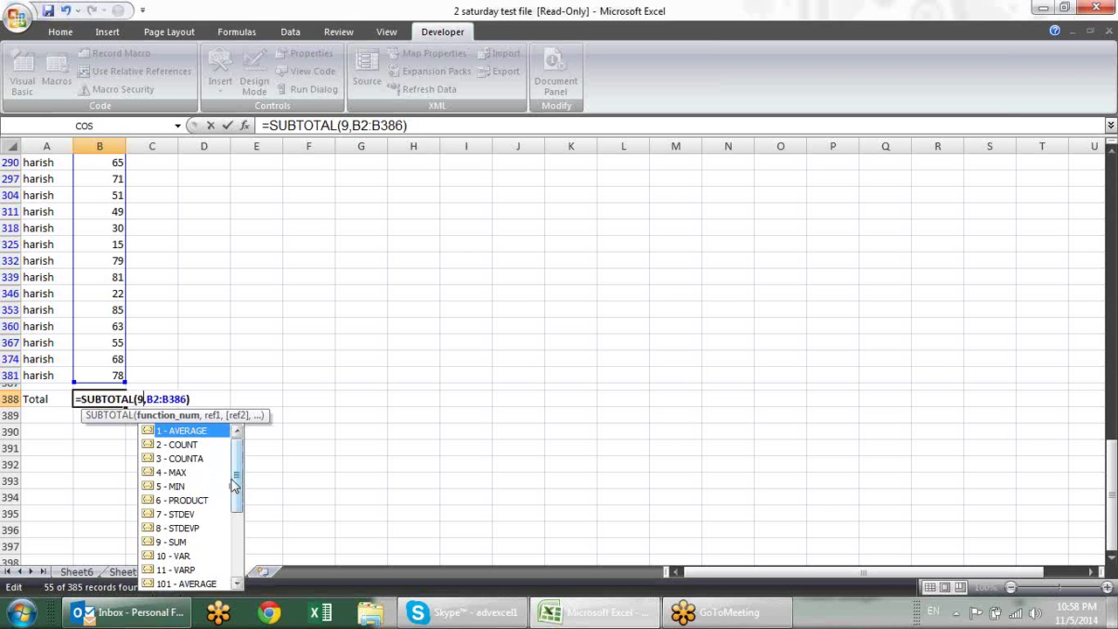
left_click_drag(234, 485, 237, 536)
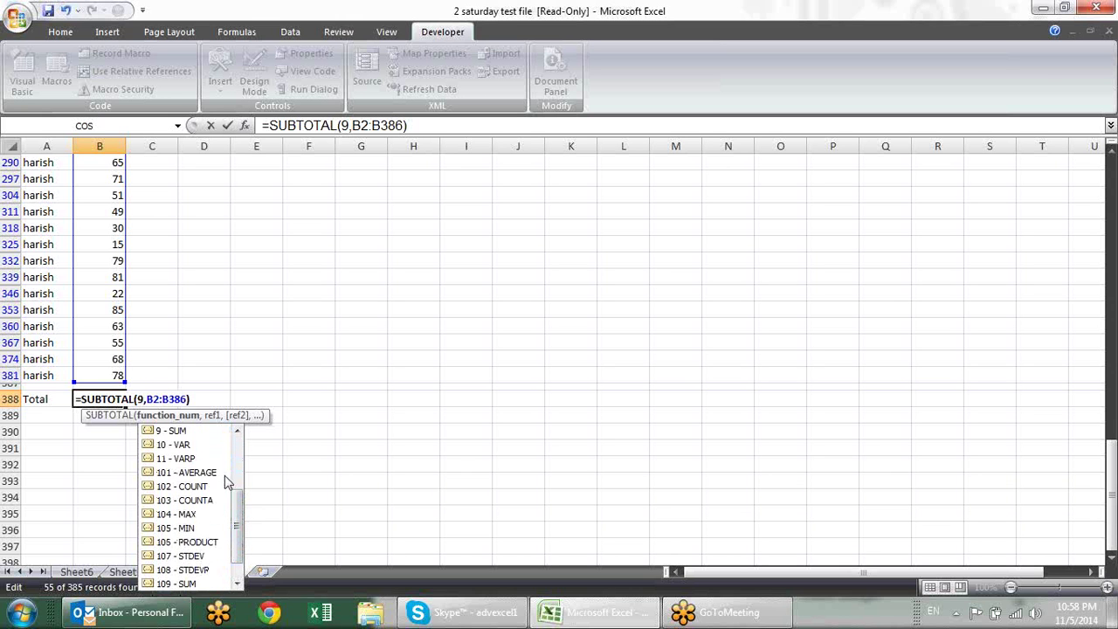
left_click(181, 431)
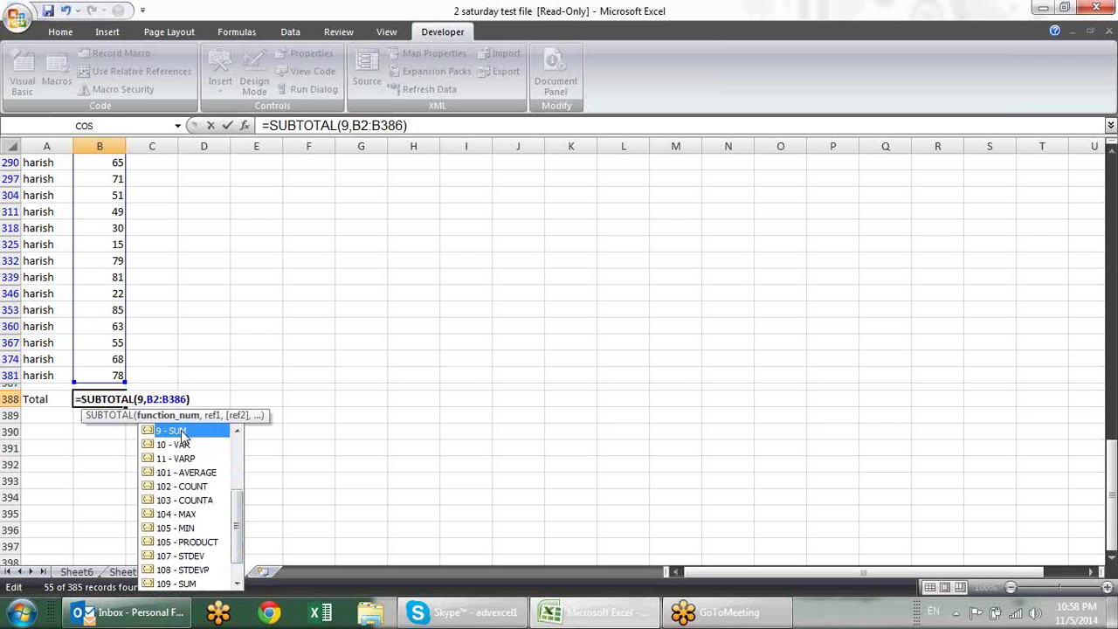
left_click(181, 430)
Select the visible harish Sales values from B381 to B3 and read Sum: 3020 in the status bar
left_click(91, 398)
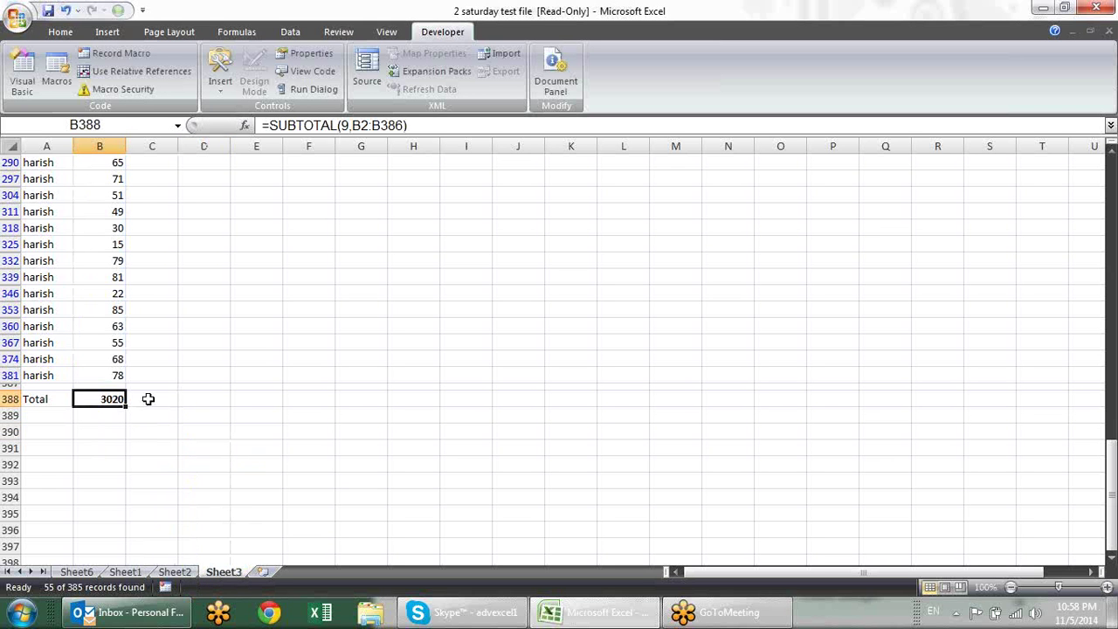
scroll(203, 398, "up", 2)
scroll(203, 398, "up", 2)
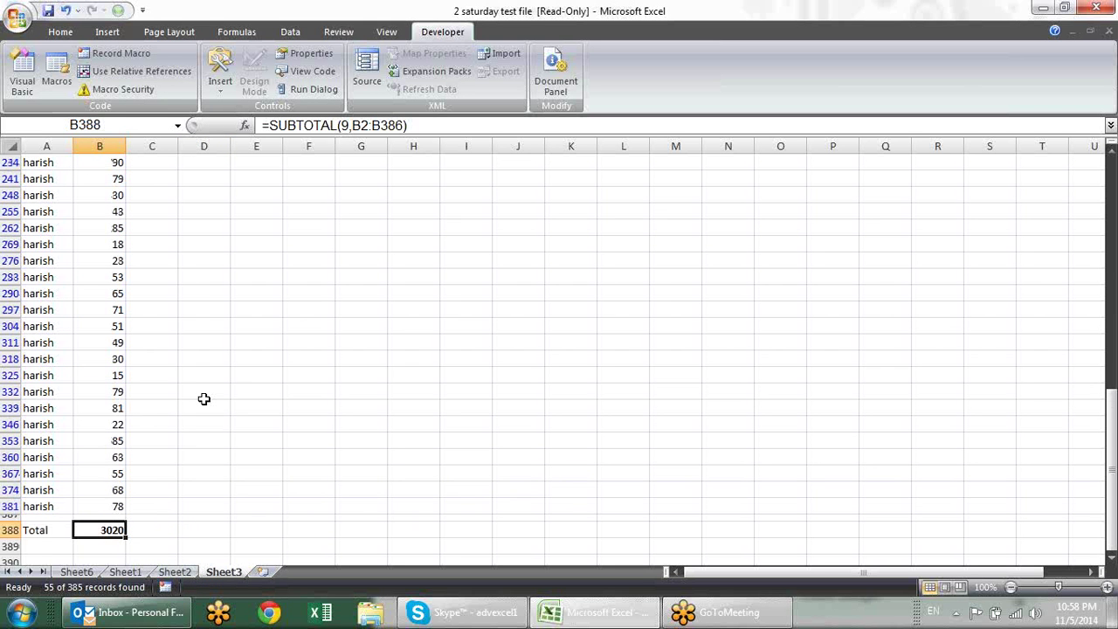
scroll(203, 398, "up", 4)
scroll(204, 398, "up", 3)
scroll(204, 398, "up", 5)
scroll(204, 398, "up", 4)
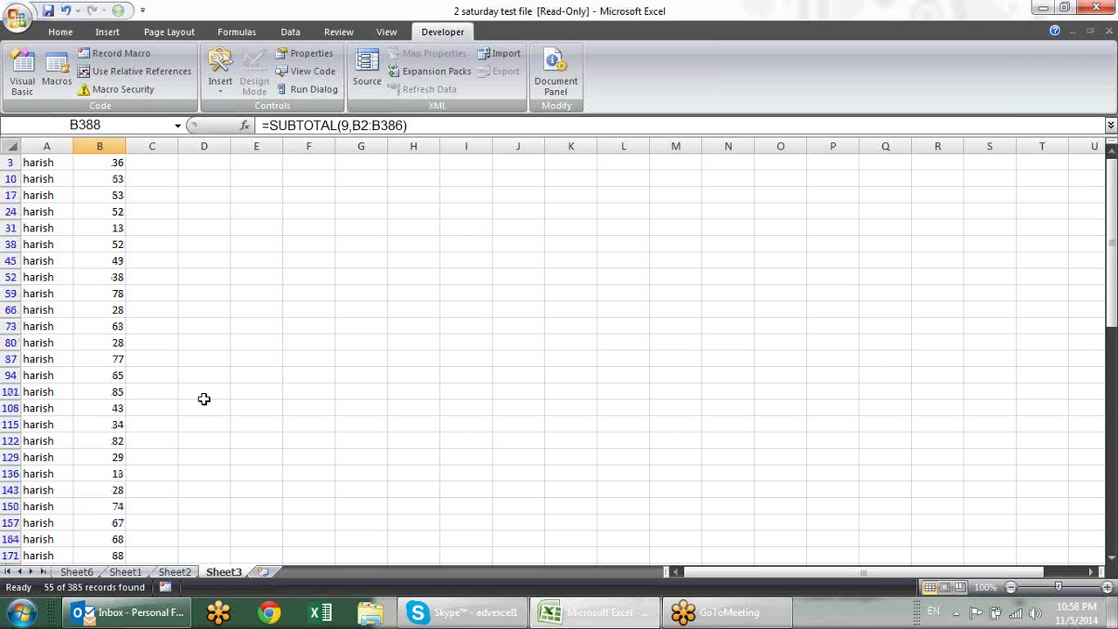
scroll(204, 399, "up", 1)
scroll(203, 398, "down", 3)
scroll(203, 399, "down", 3)
scroll(203, 398, "down", 4)
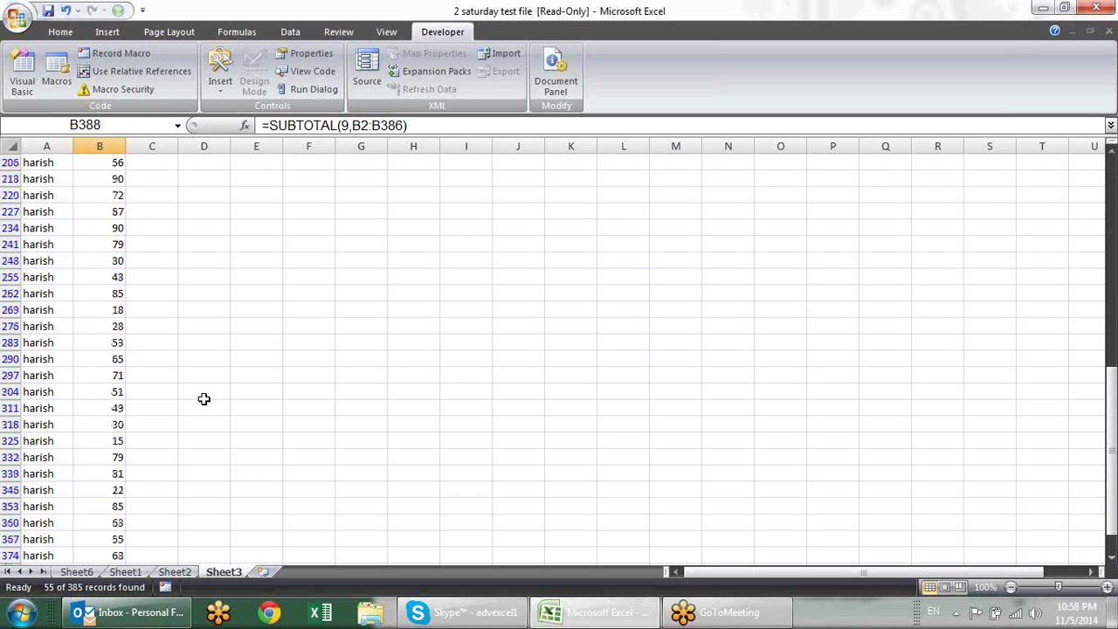
scroll(204, 399, "down", 3)
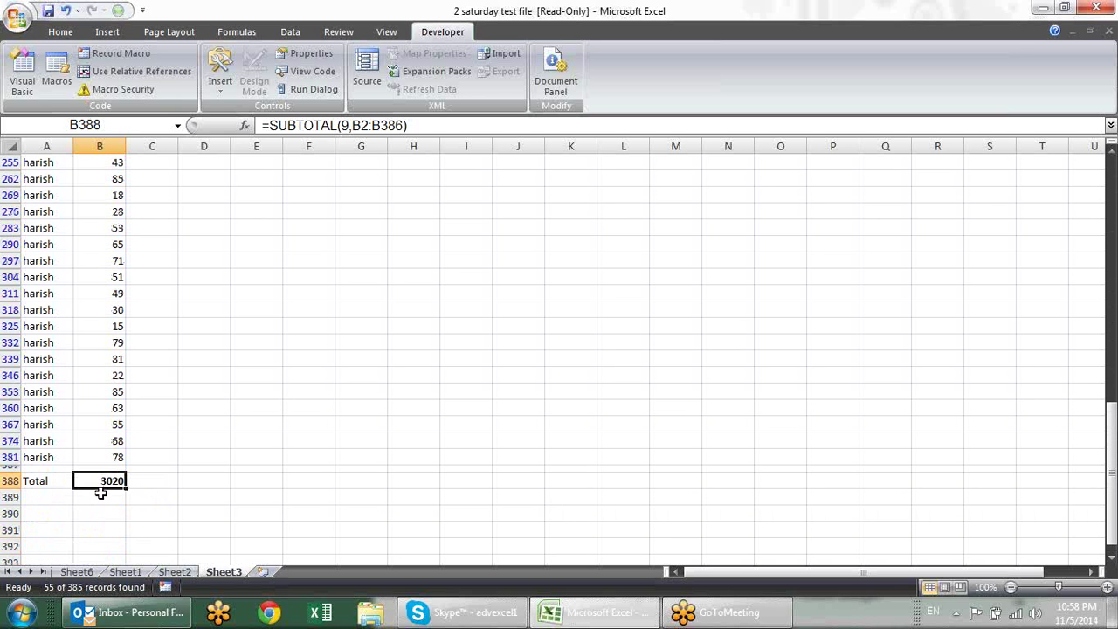
mouse_move(105, 457)
left_mouse_down()
mouse_move(117, 124)
mouse_move(96, 178)
left_mouse_up()
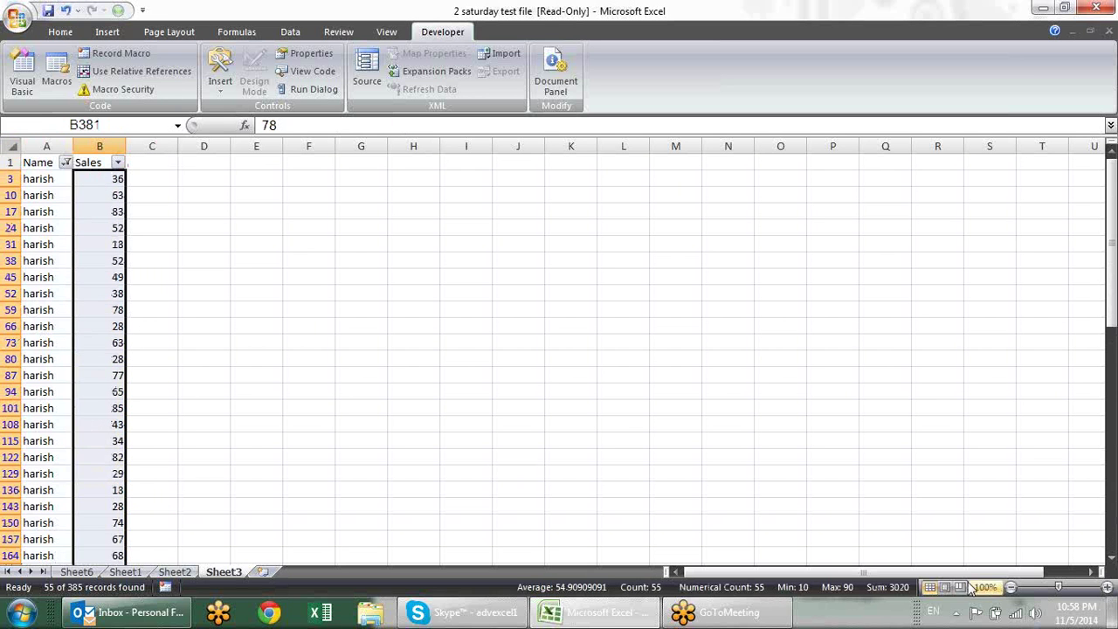
Switch the Name filter from harish to mahesh
left_click(219, 228)
left_click(66, 162)
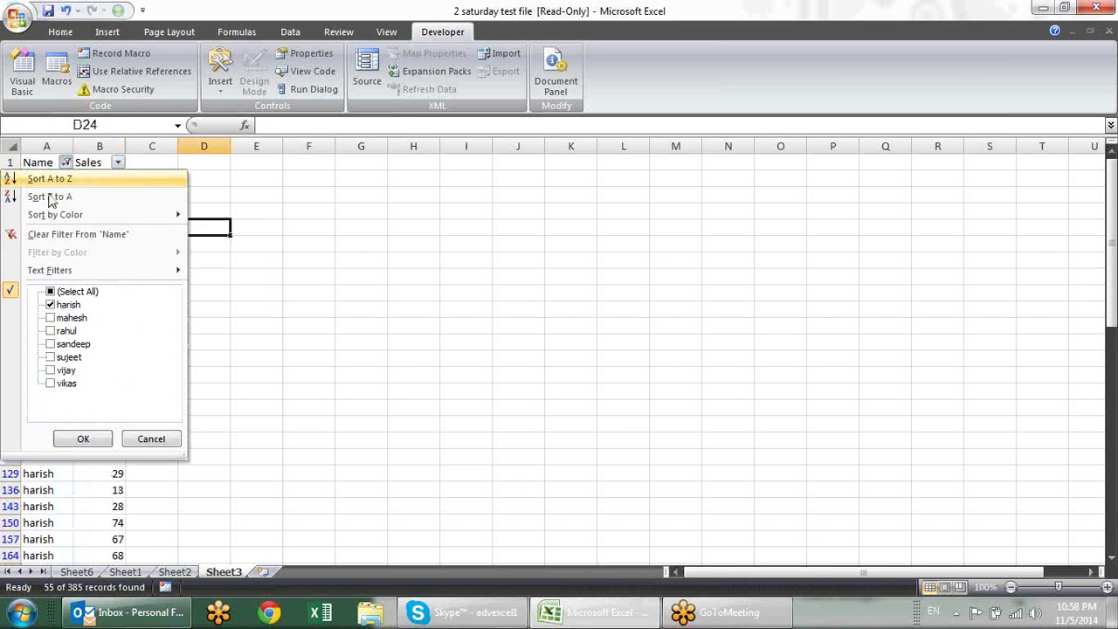
left_click(51, 305)
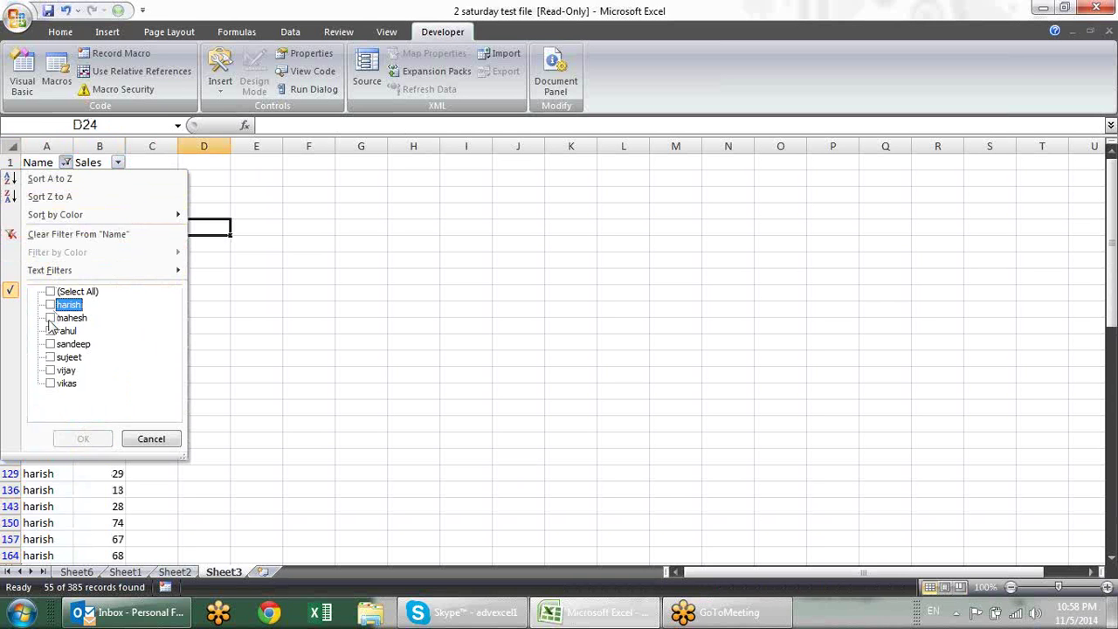
left_click(51, 318)
left_click(83, 439)
Check that the Total in B388 now reads 2818, resizing the row above it
left_click(109, 291)
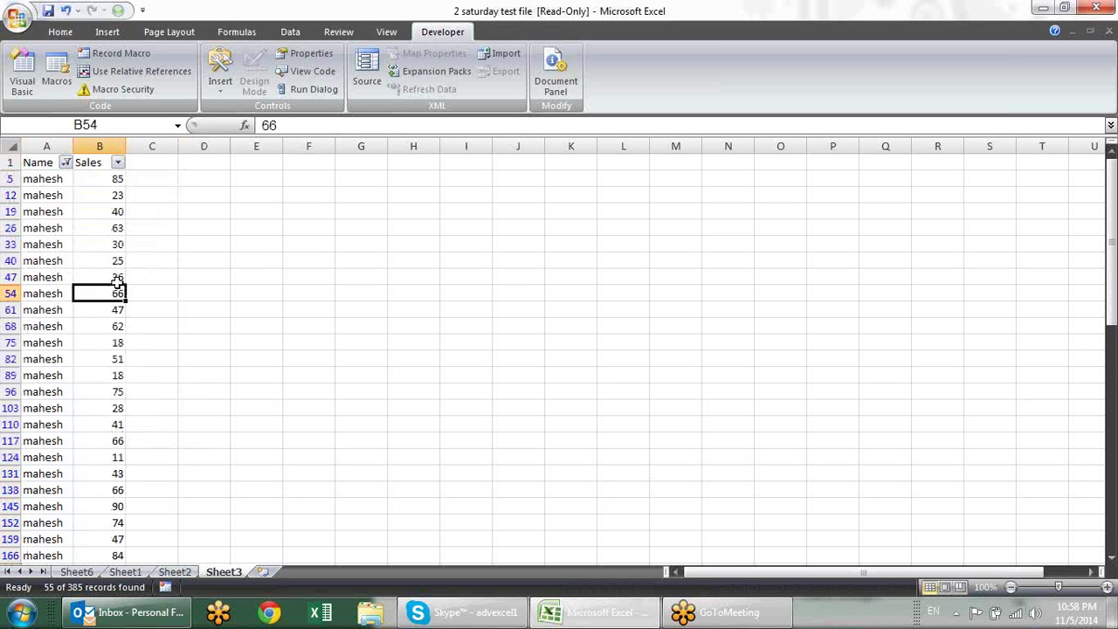
scroll(133, 276, "down", 2)
scroll(134, 276, "down", 5)
scroll(133, 276, "down", 2)
scroll(134, 276, "down", 2)
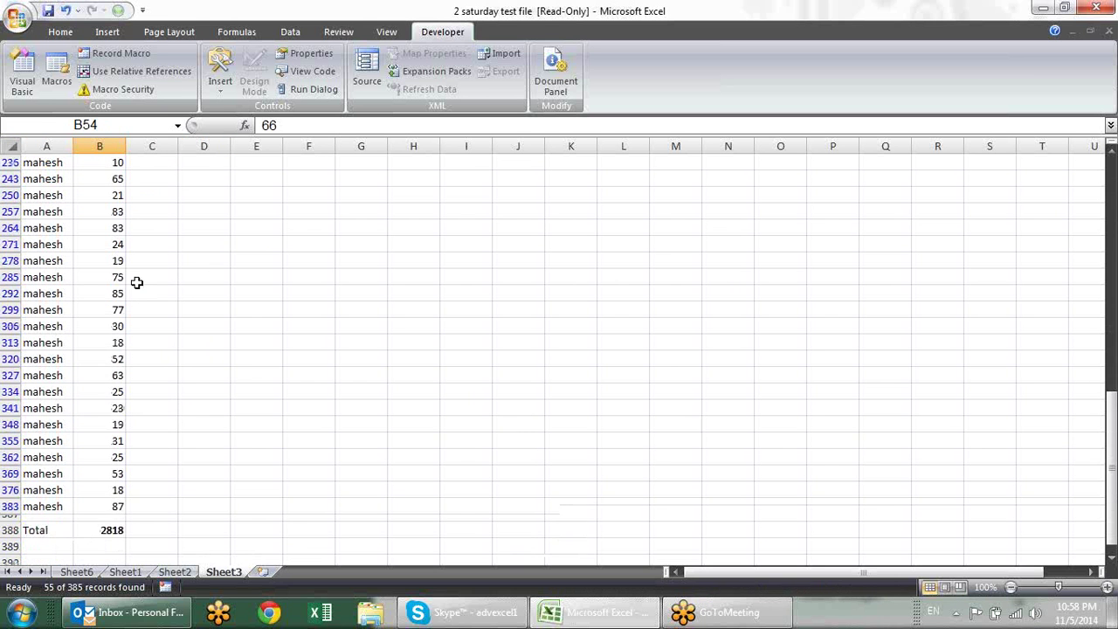
scroll(134, 276, "down", 2)
left_click(115, 434)
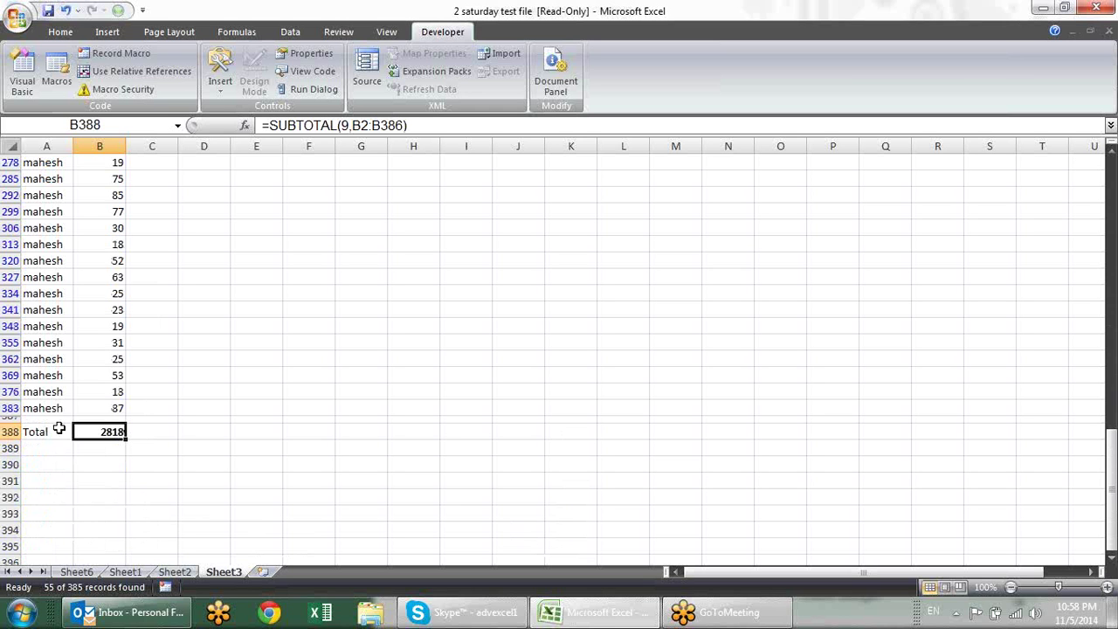
left_click_drag(19, 424, 19, 419)
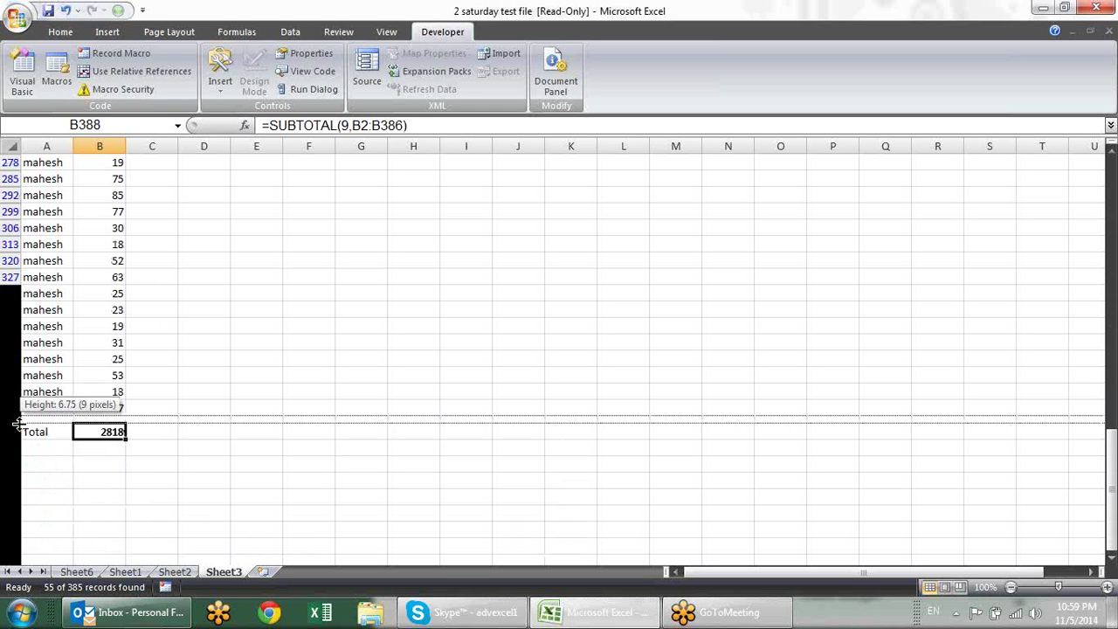
left_click(316, 464)
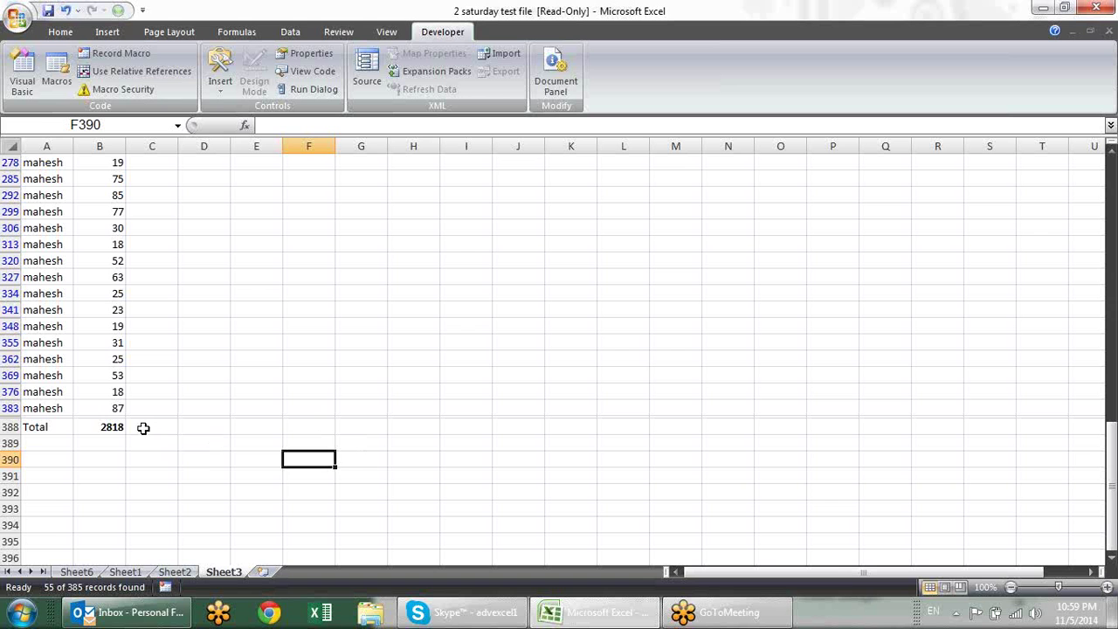
scroll(199, 366, "up", 4)
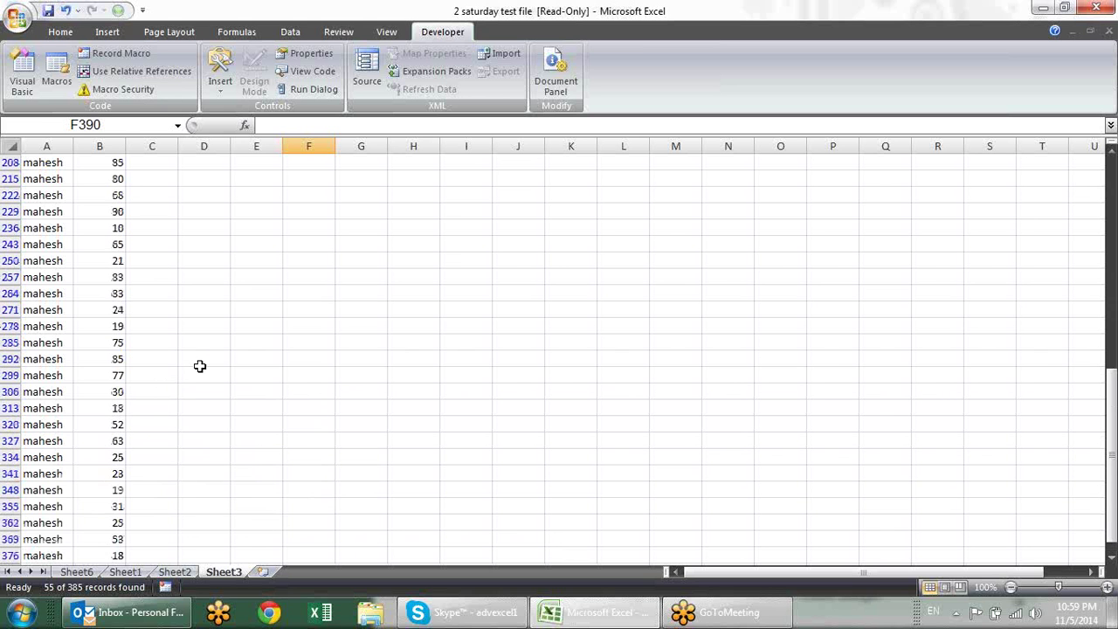
scroll(199, 366, "up", 5)
scroll(199, 366, "up", 5)
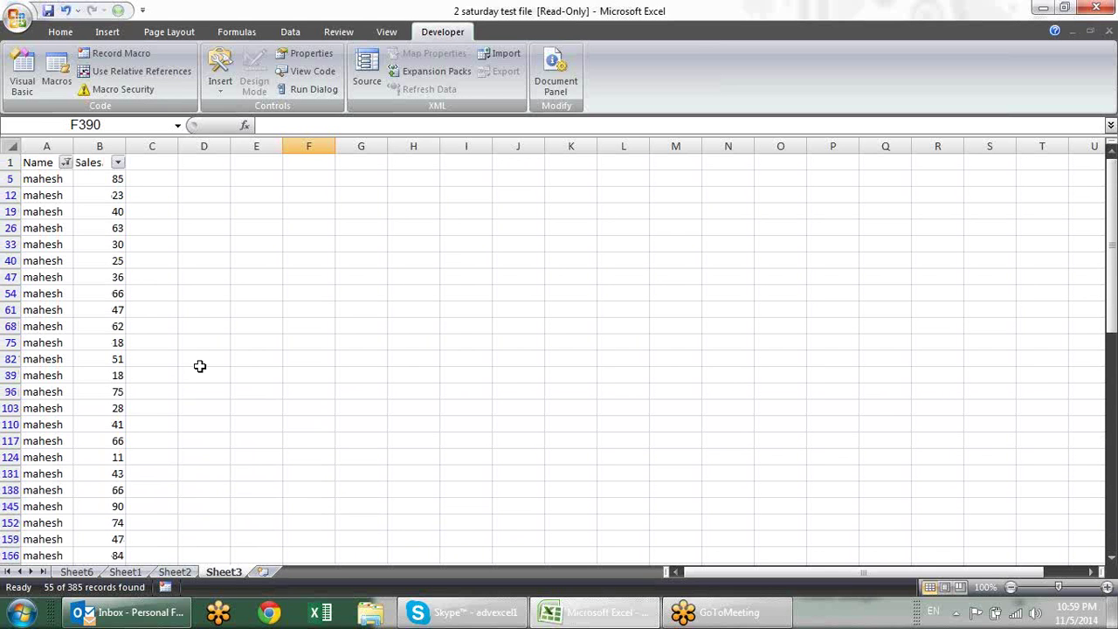
Tick (Select All) in the Name filter so all 385 sales rows show
left_click(66, 162)
left_click(74, 295)
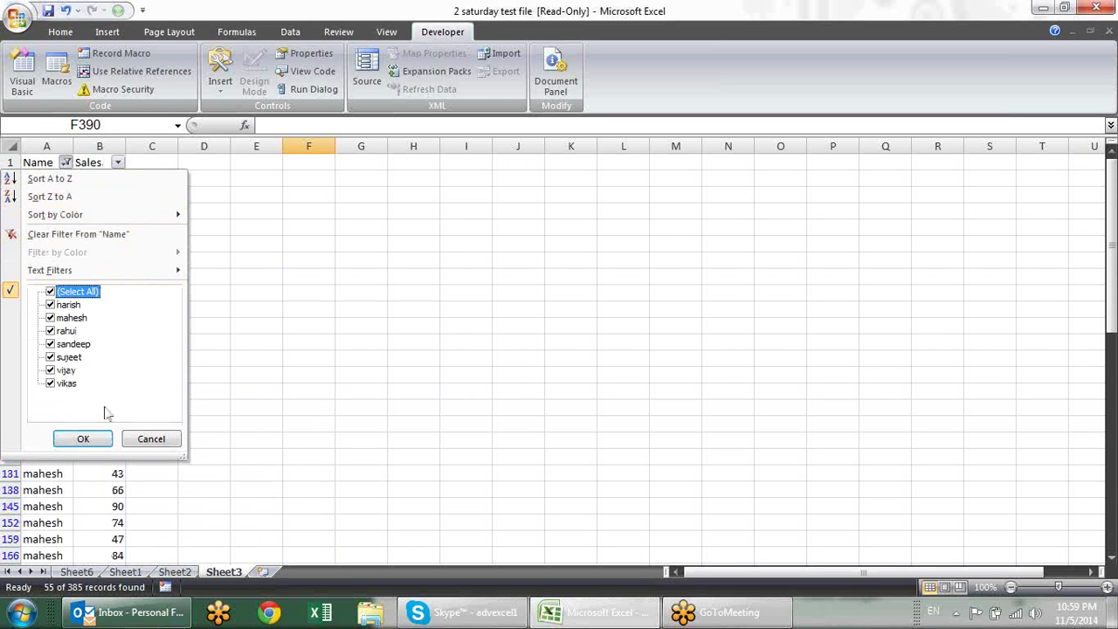
left_click(84, 439)
left_click(308, 198)
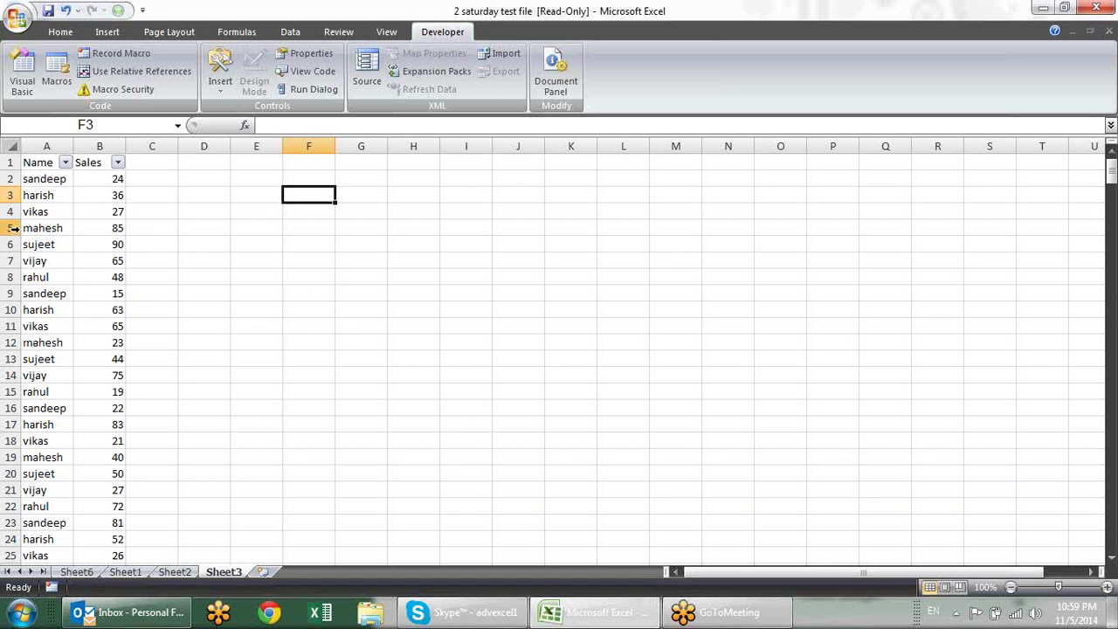
Copy the seven names in A2:A8 into G3:G9
left_click_drag(58, 181, 72, 285)
key("ctrl+c")
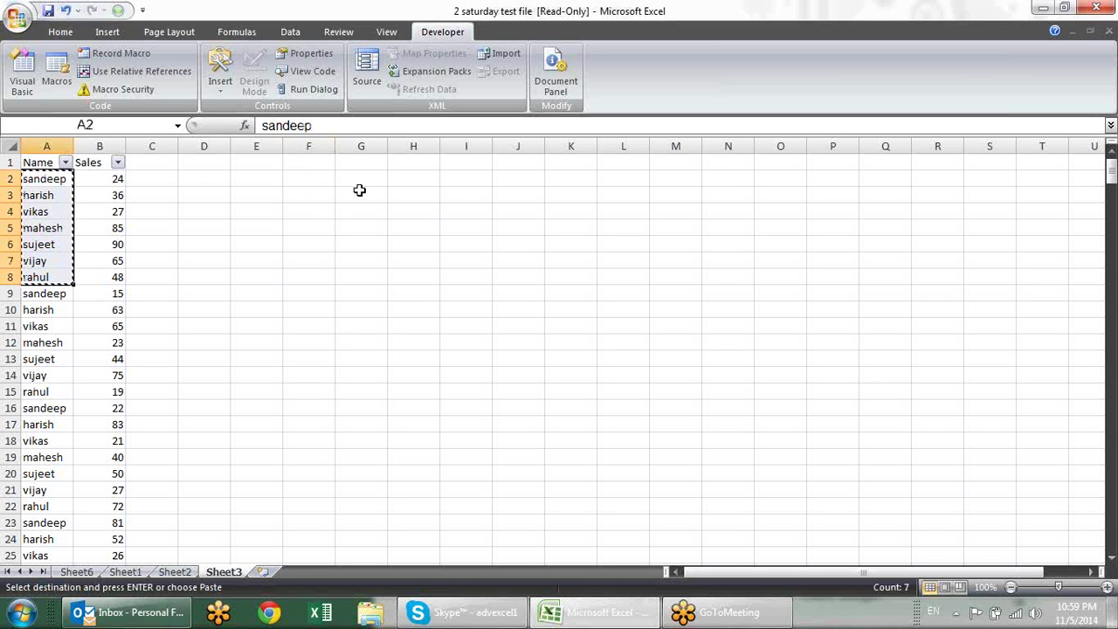
left_click(359, 192)
key("ctrl+v")
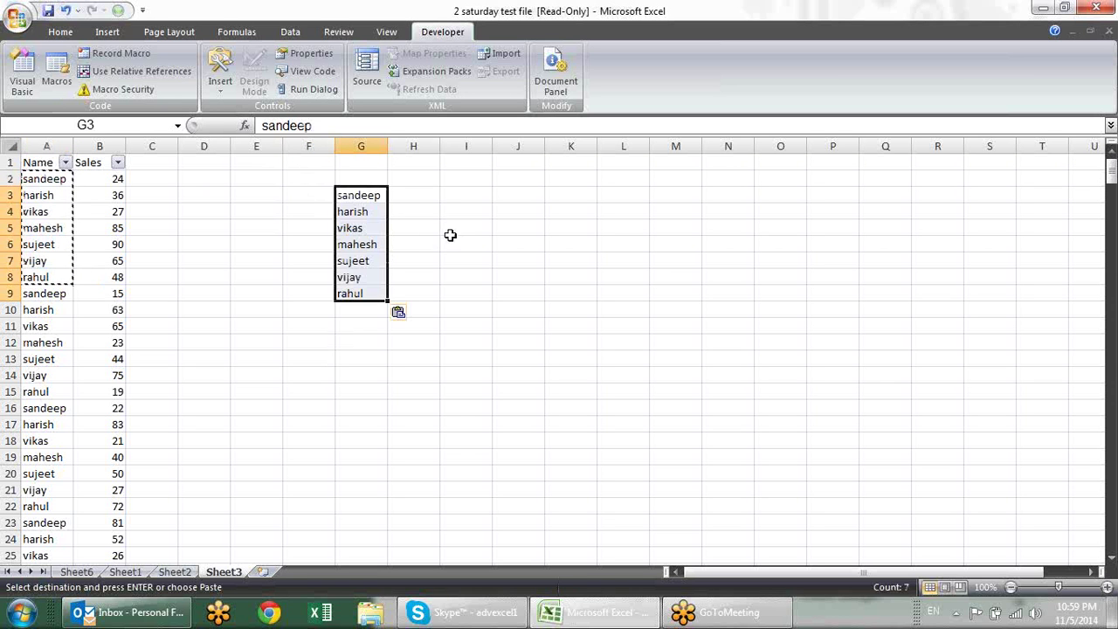
key("Escape")
Widen column H and select H3:H9 for the per-name totals
left_click(425, 191)
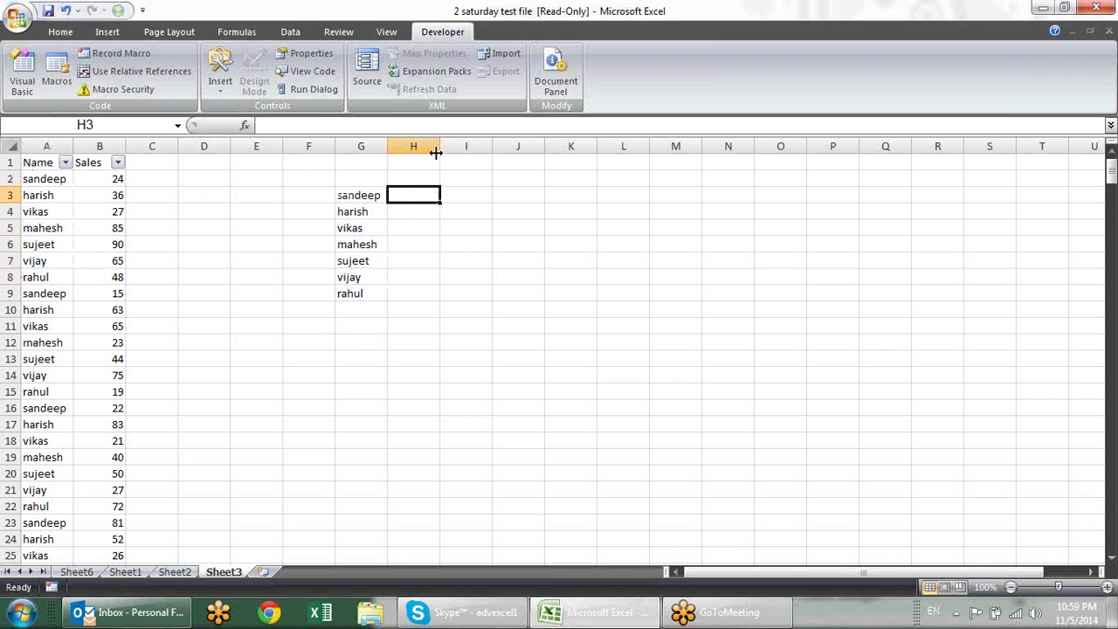
left_click_drag(440, 146, 476, 146)
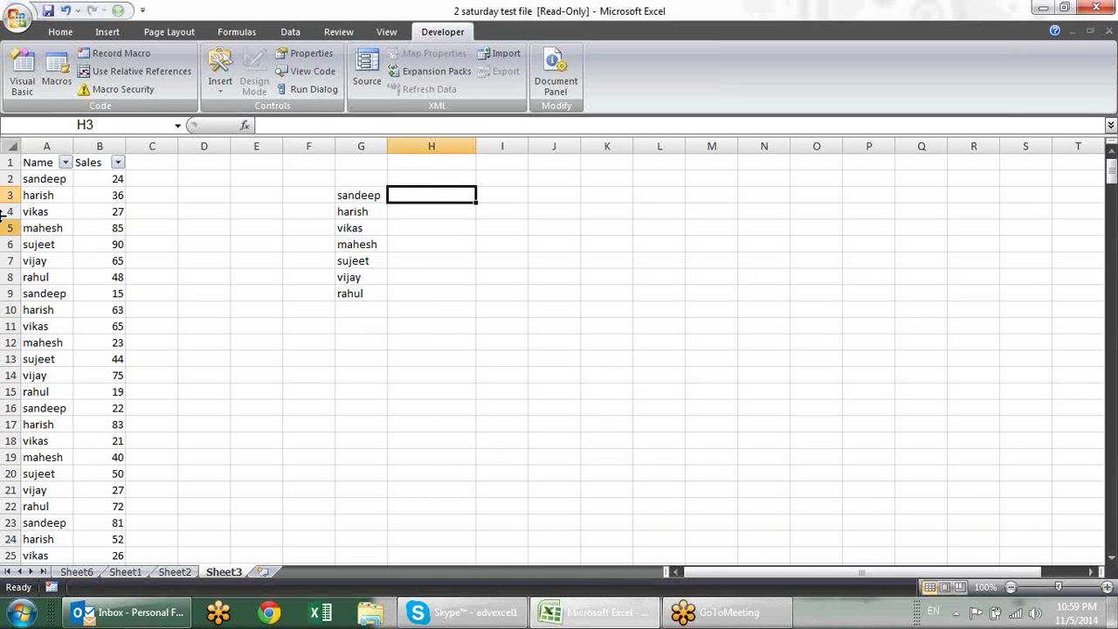
left_click(56, 178)
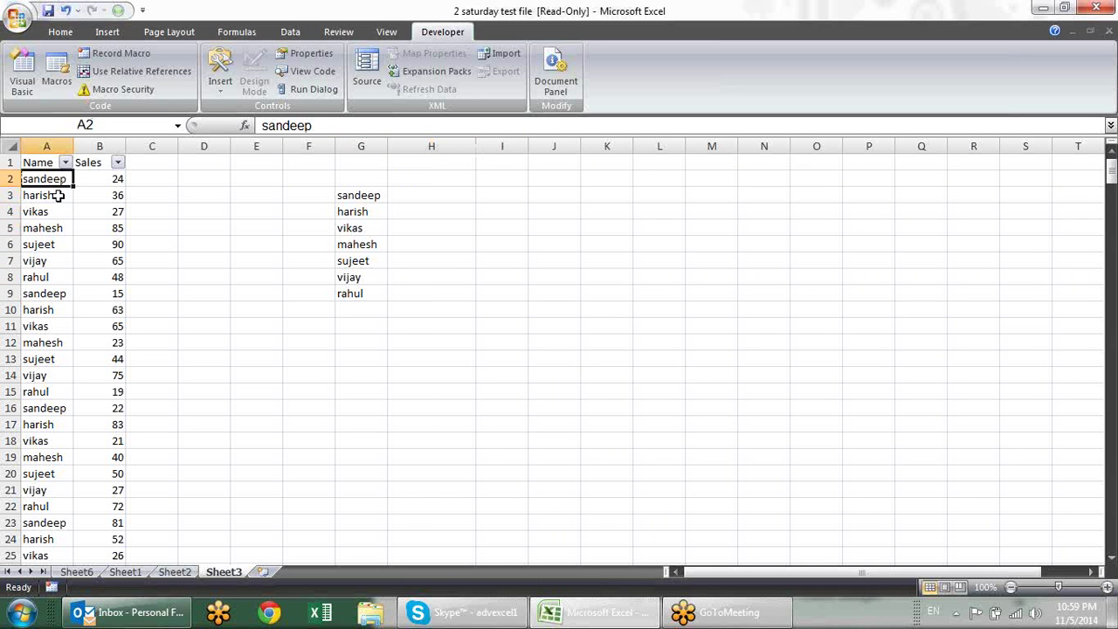
left_click(367, 197)
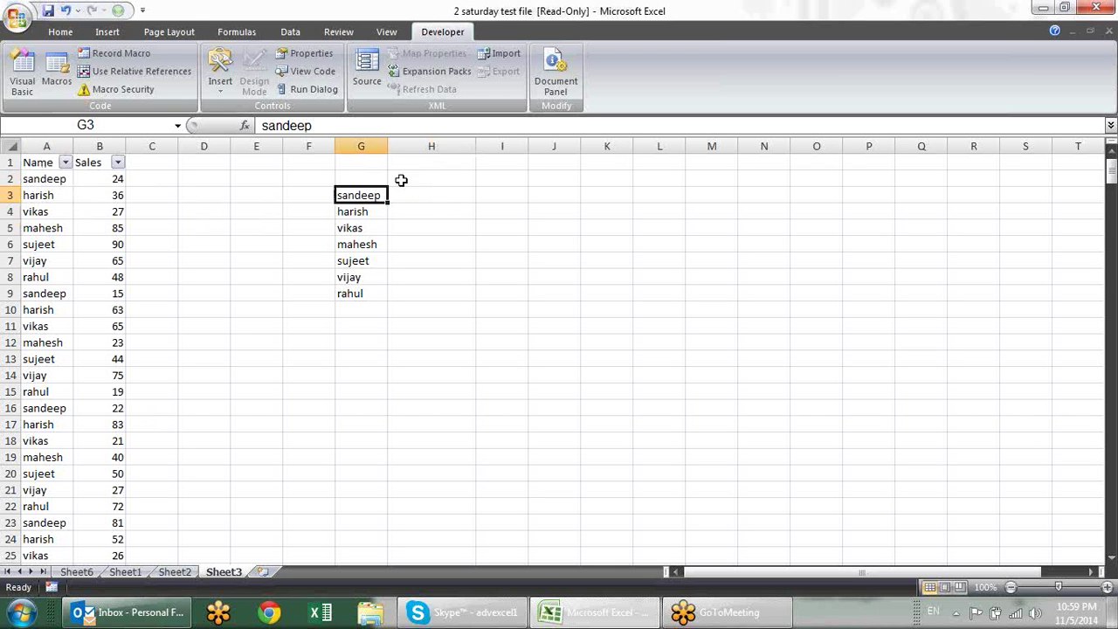
left_click_drag(418, 198, 428, 296)
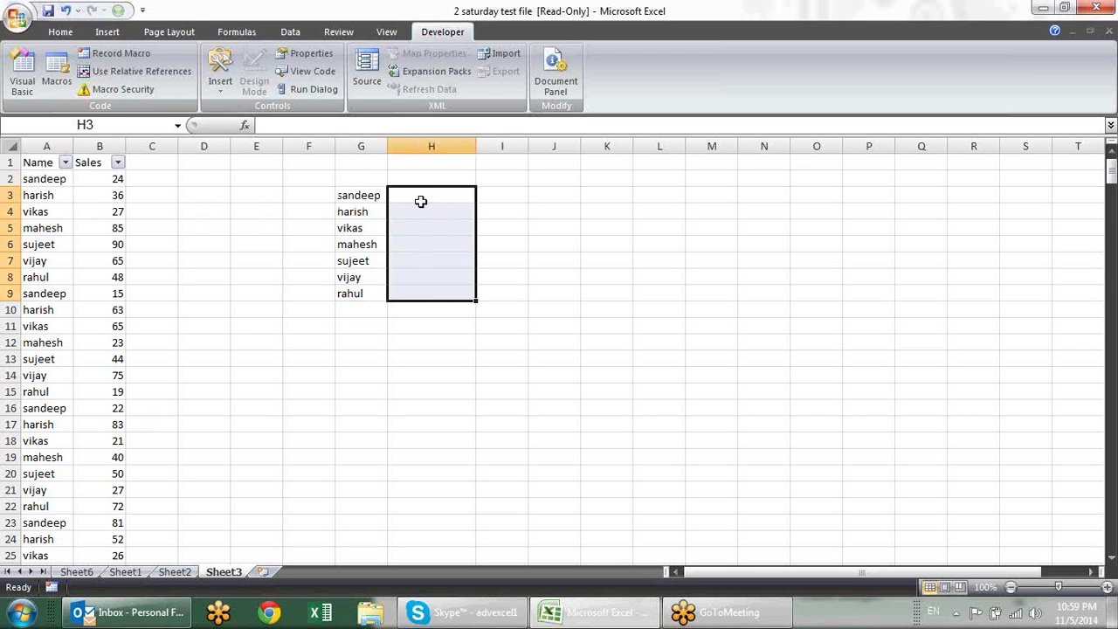
Start a SUMIF formula in H3 from the =sumi autocomplete suggestion
left_click(421, 202)
type("=")
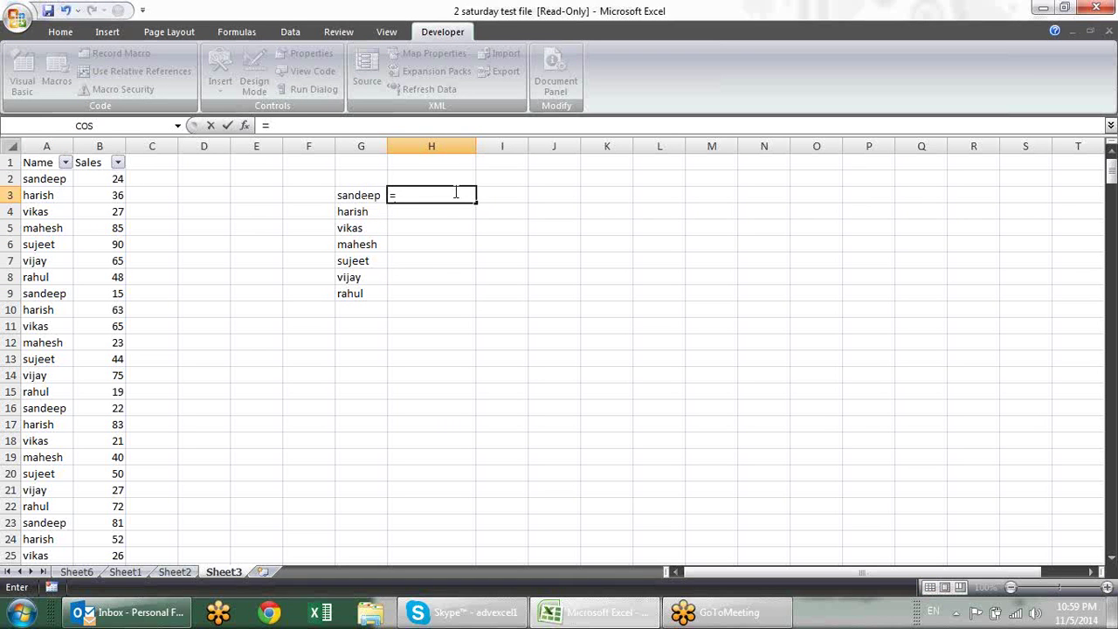
type("sumi")
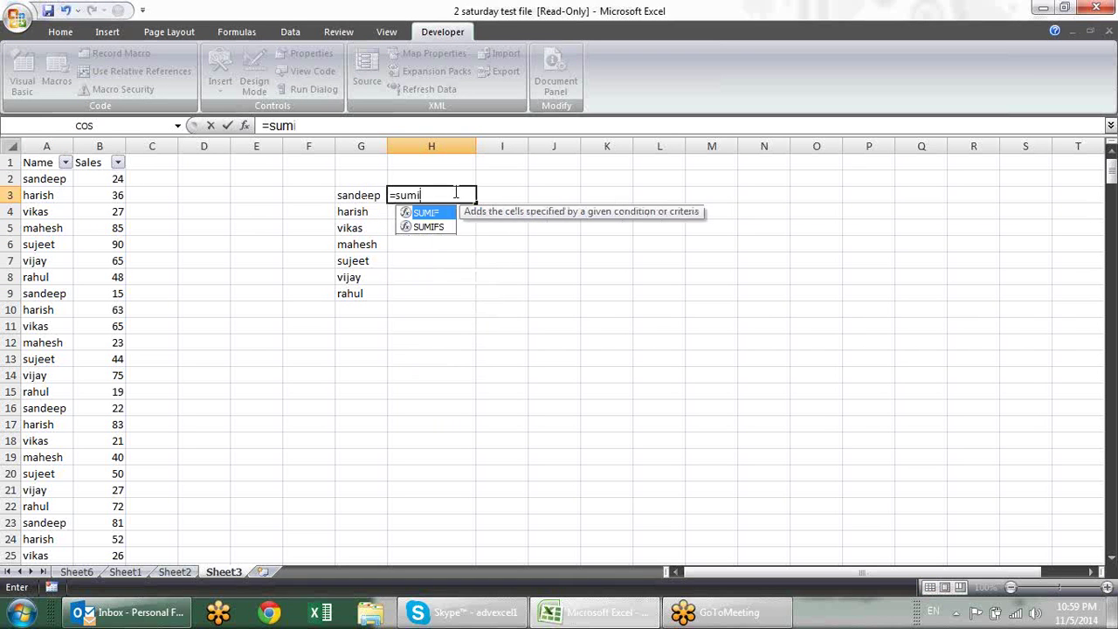
key("Tab")
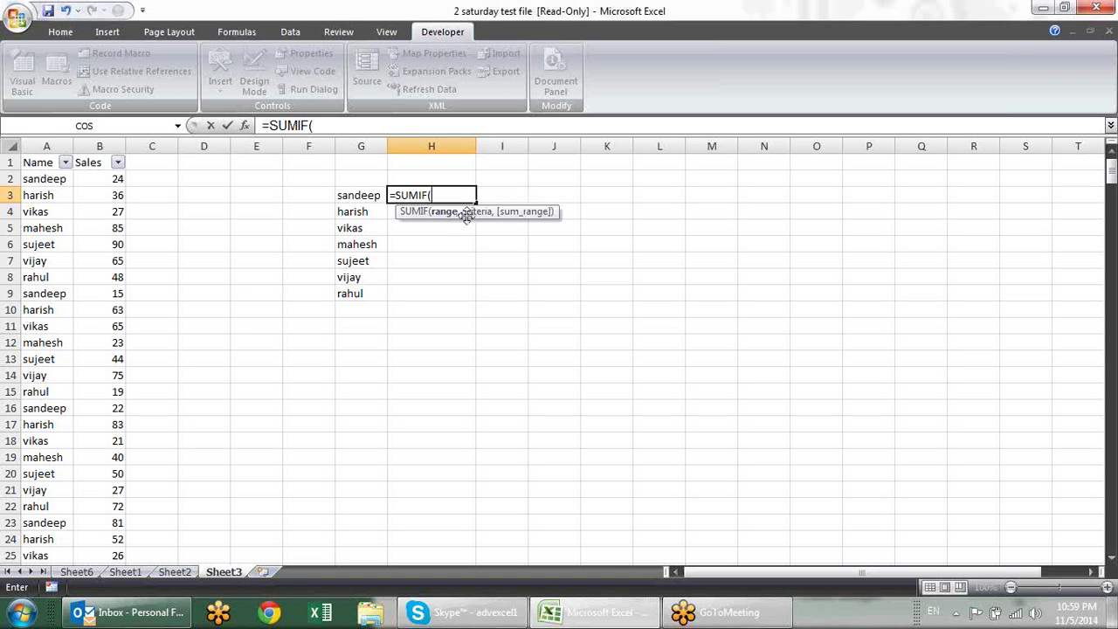
Enter =SUMIF(A:A,G3,B:B) in H3 to total sandeep's sales
left_click(41, 145)
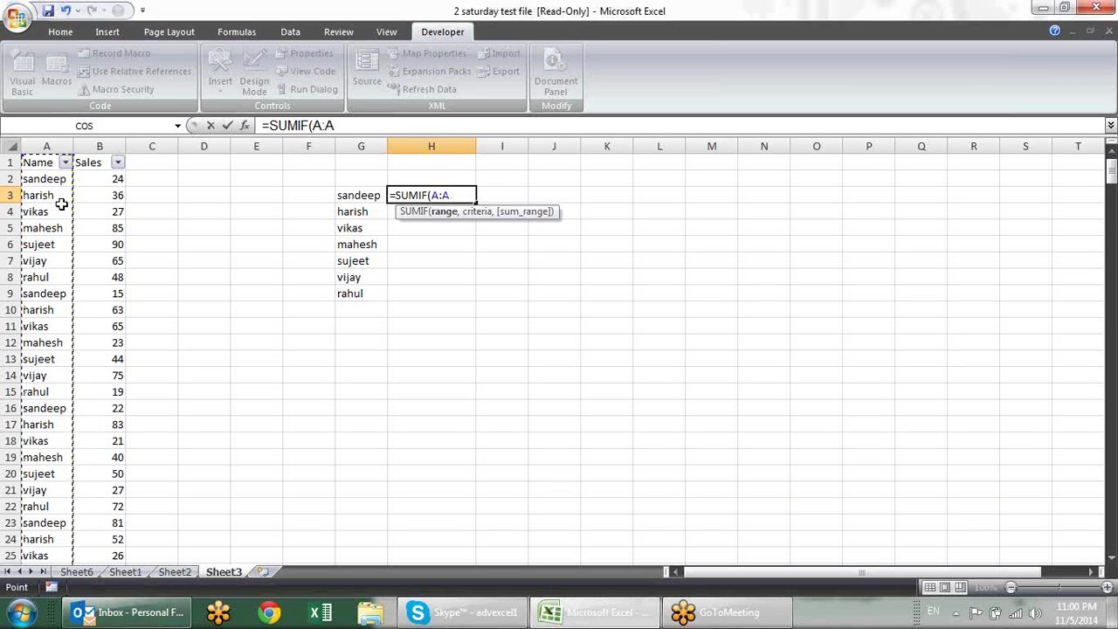
type(",")
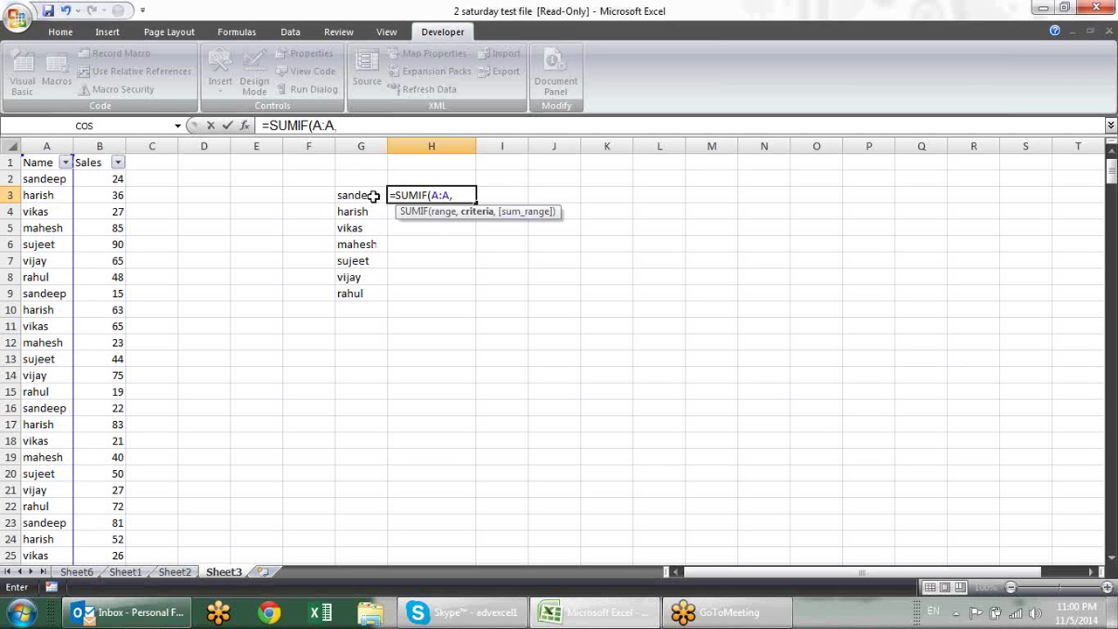
left_click(373, 196)
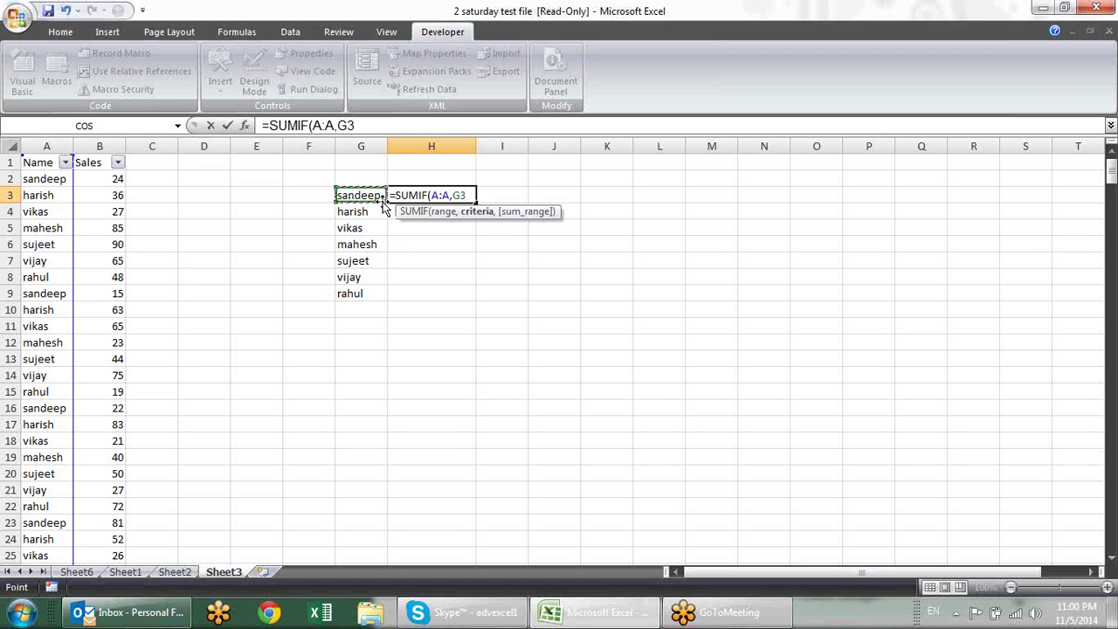
type(",")
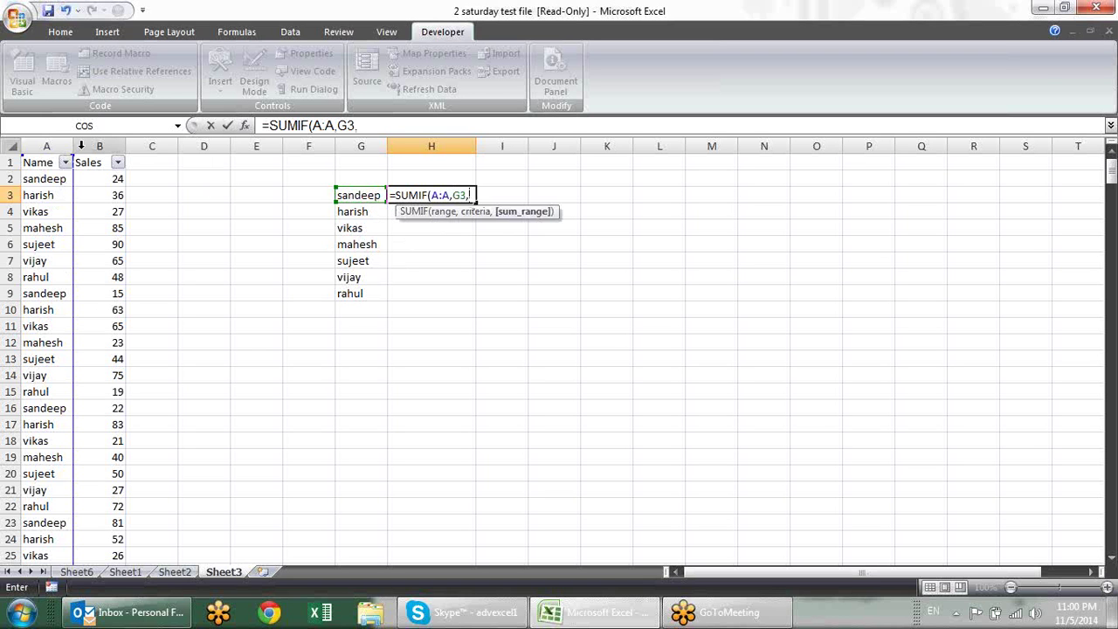
left_click(88, 145)
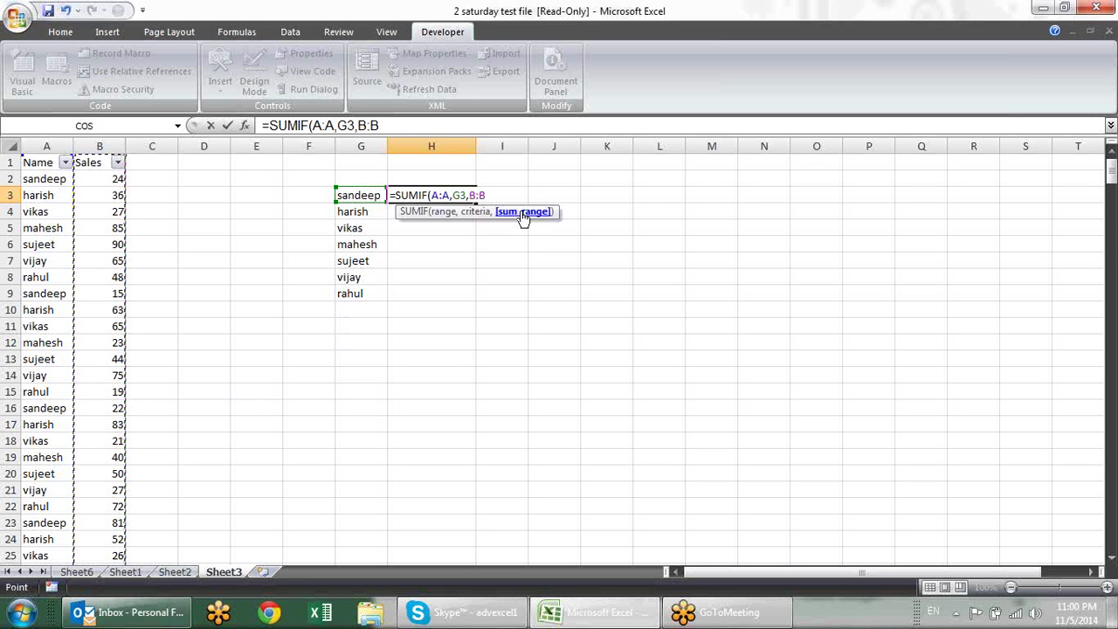
type(")")
key("Return")
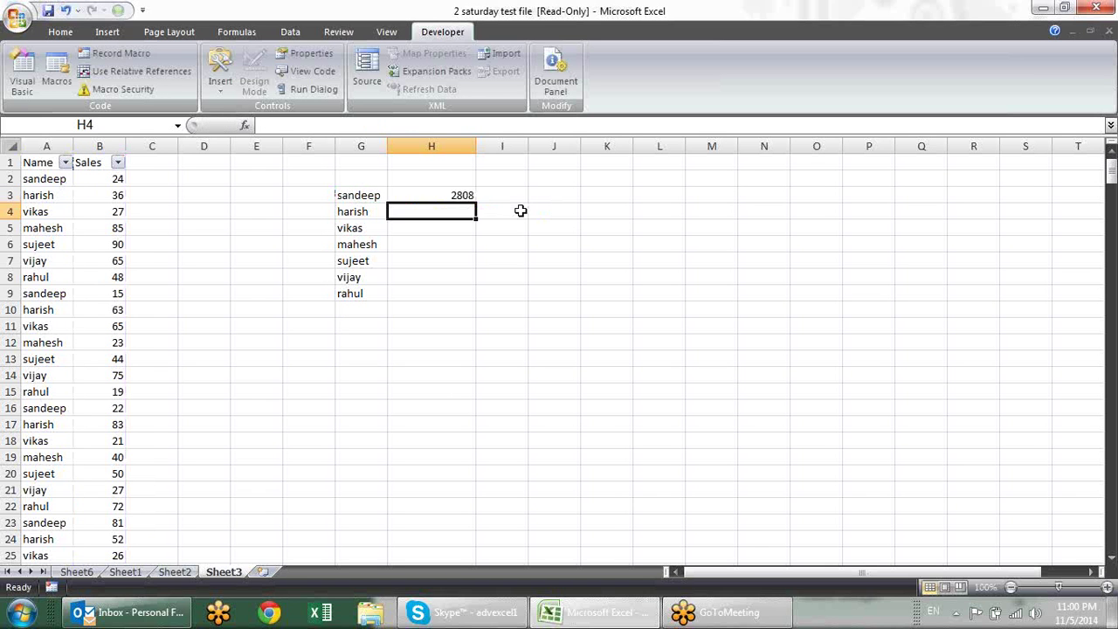
Fill the SUMIF formula down to H9 and AutoSum the name totals into H10
left_click(460, 195)
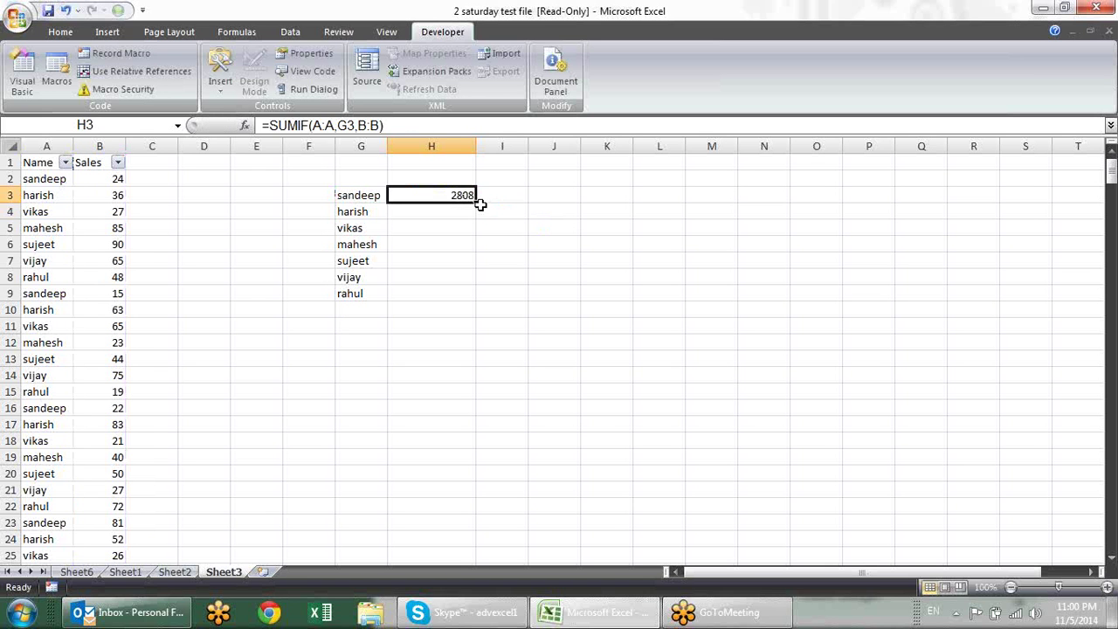
left_click_drag(477, 200, 479, 300)
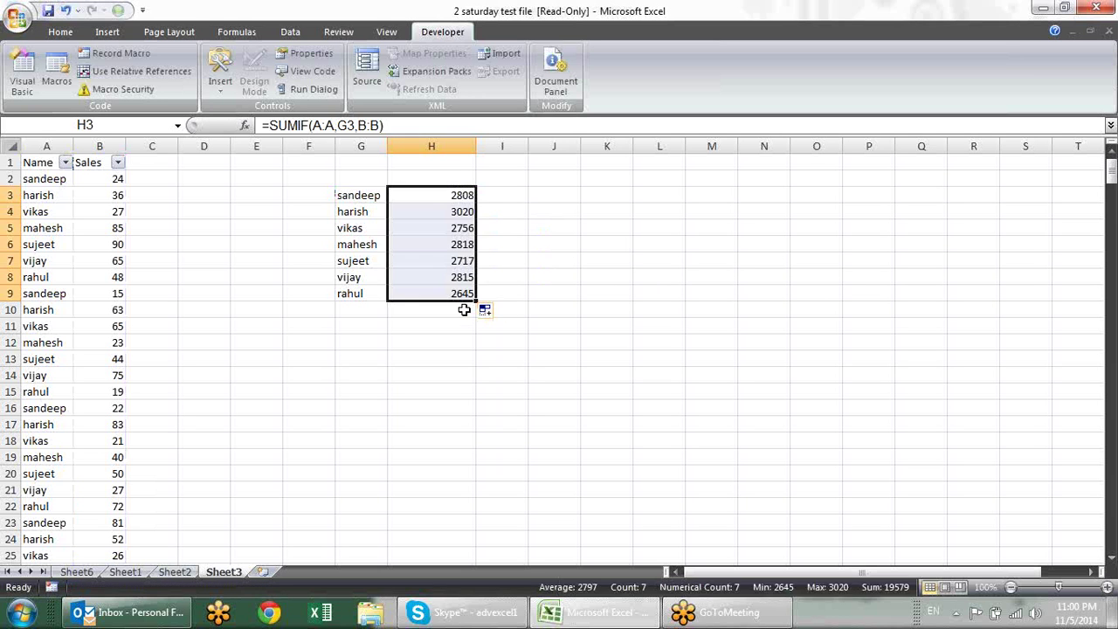
left_click(461, 309)
key("alt+equal")
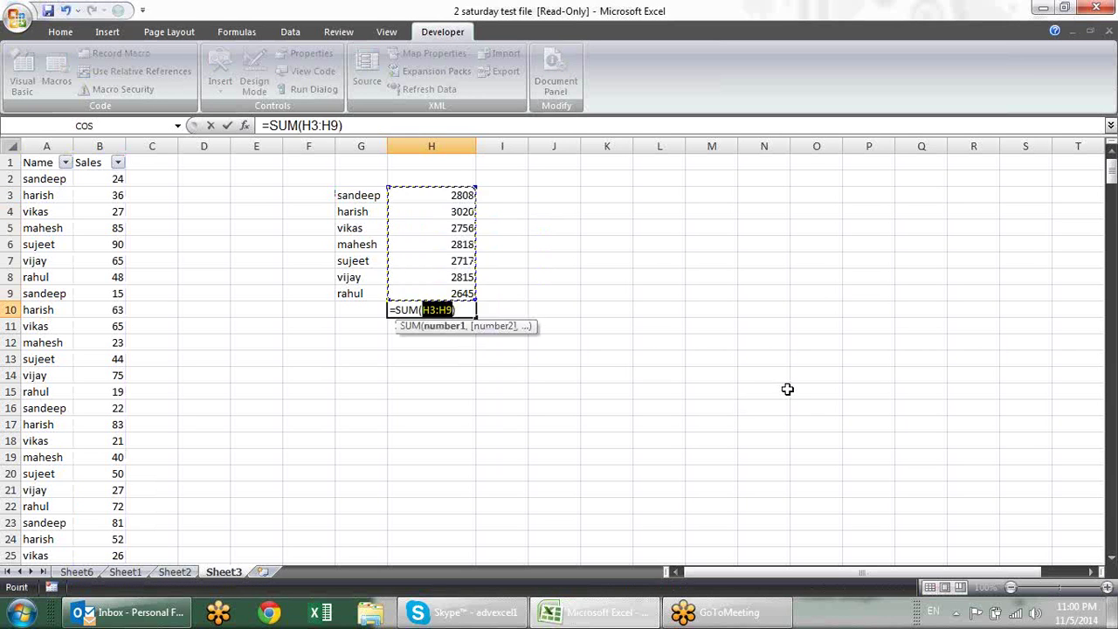
key("Return")
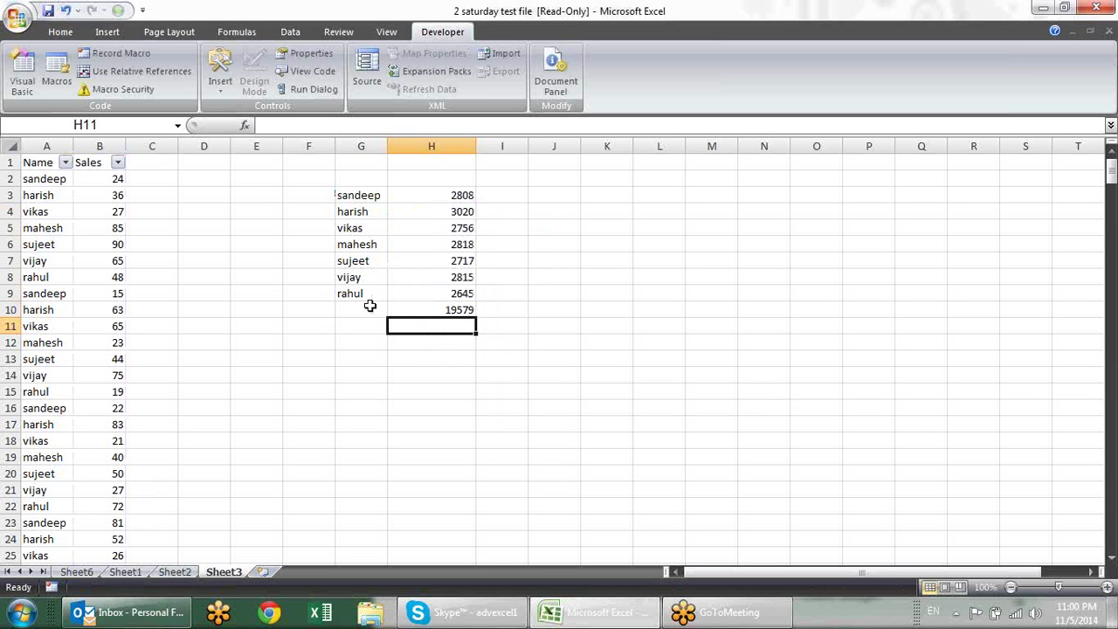
Label G10 'Total' and review the SUMIF formulas in H3 and H4
left_click(370, 306)
type("Total")
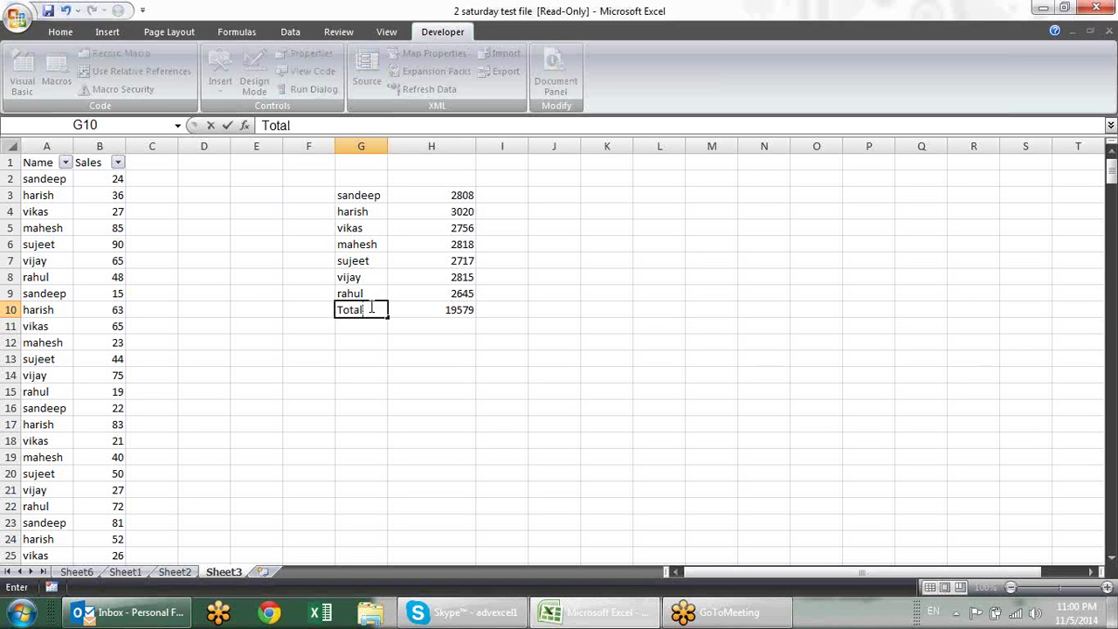
key("Return")
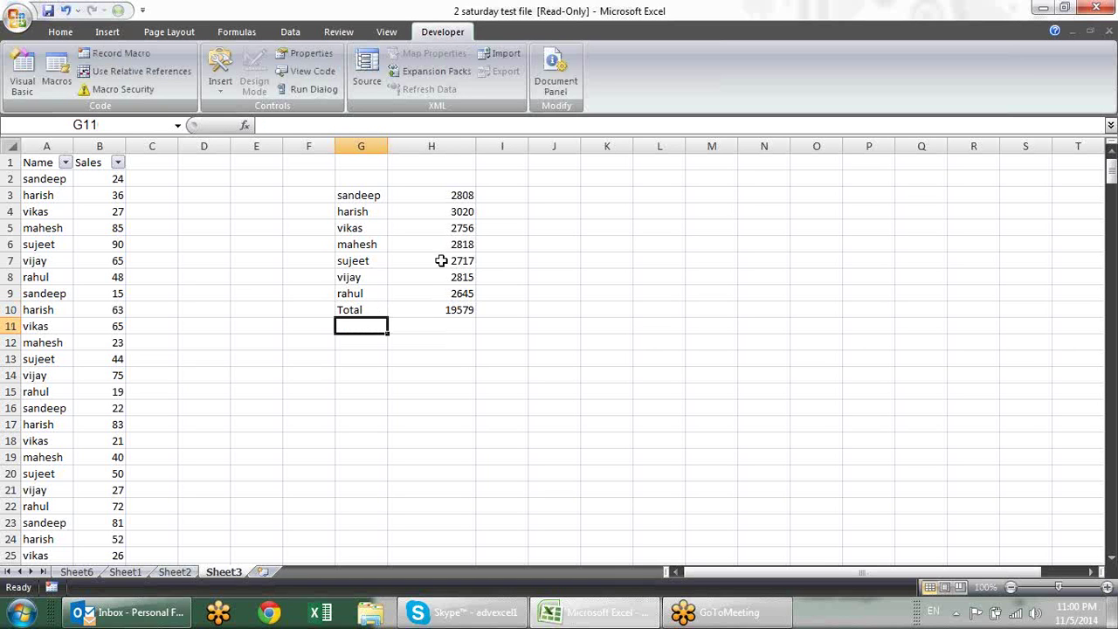
left_click(441, 261)
left_click(446, 217)
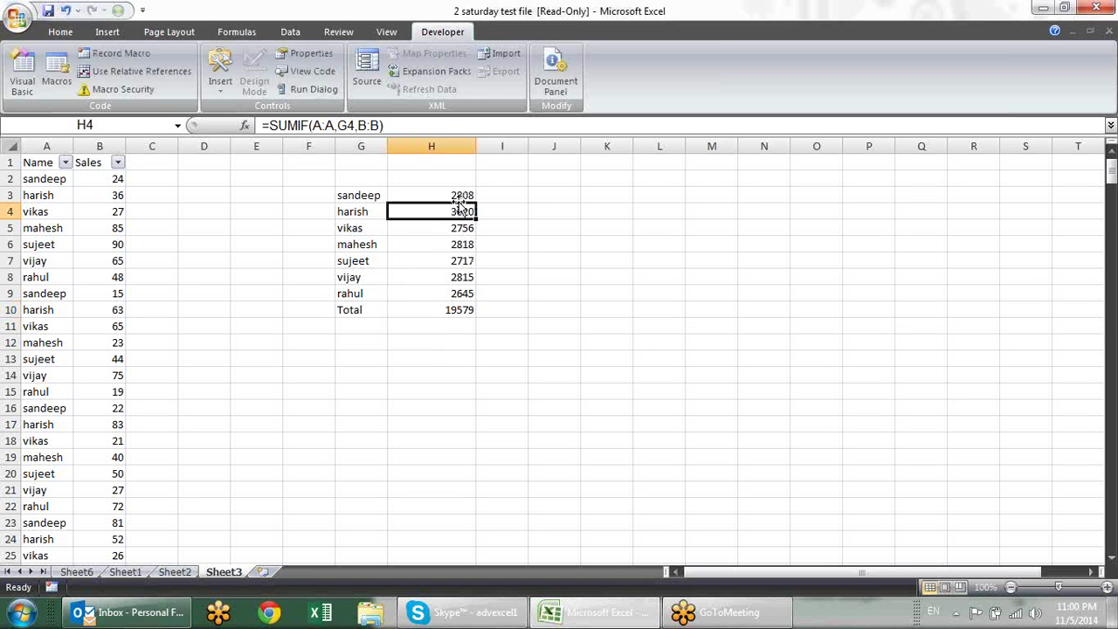
left_click(461, 196)
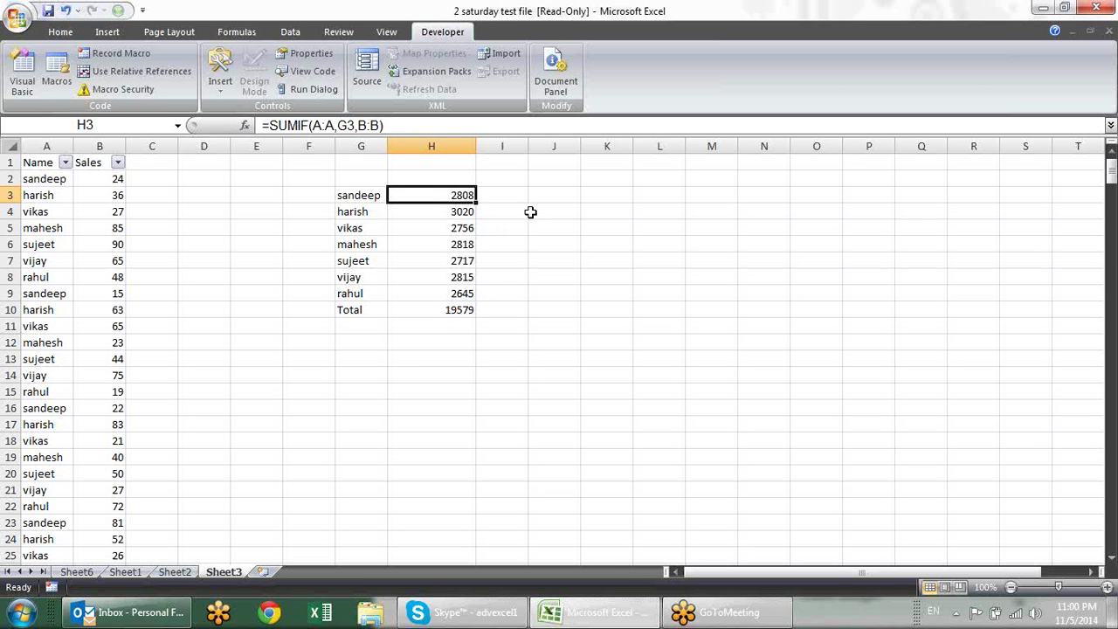
Insert a new column before Sales headed 'City'
left_click(99, 146)
right_click(99, 149)
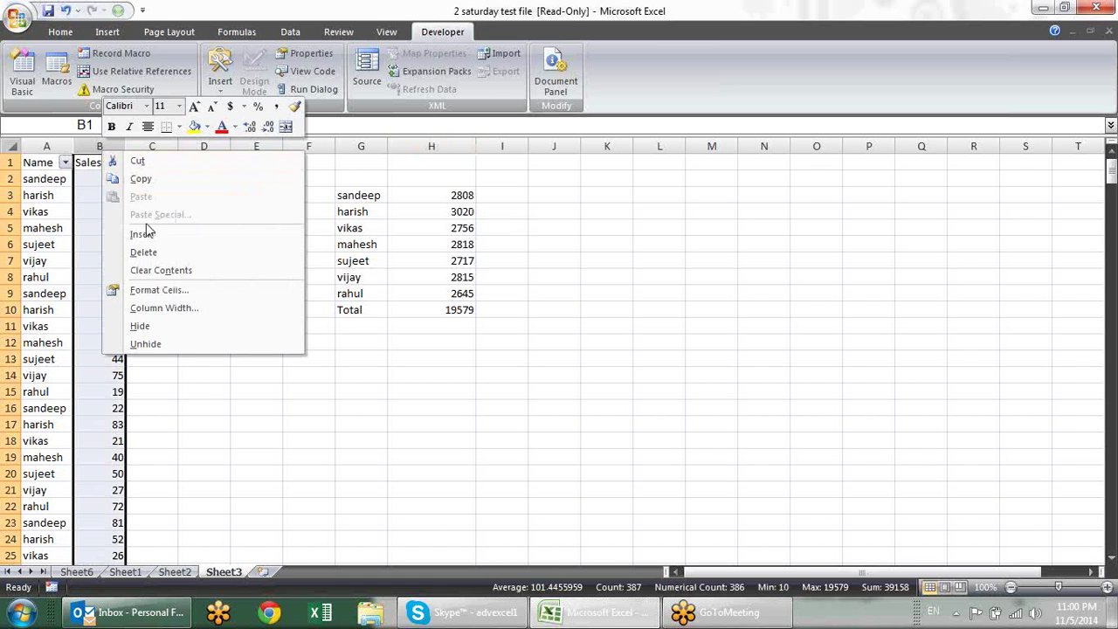
left_click(138, 229)
left_click(102, 162)
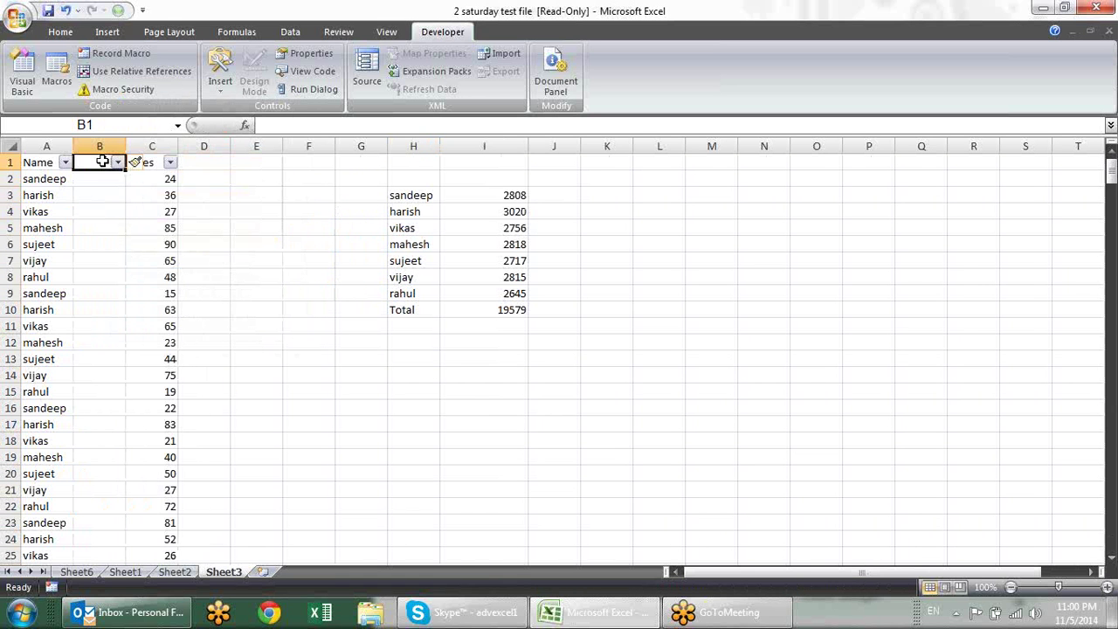
type("City")
key("Return")
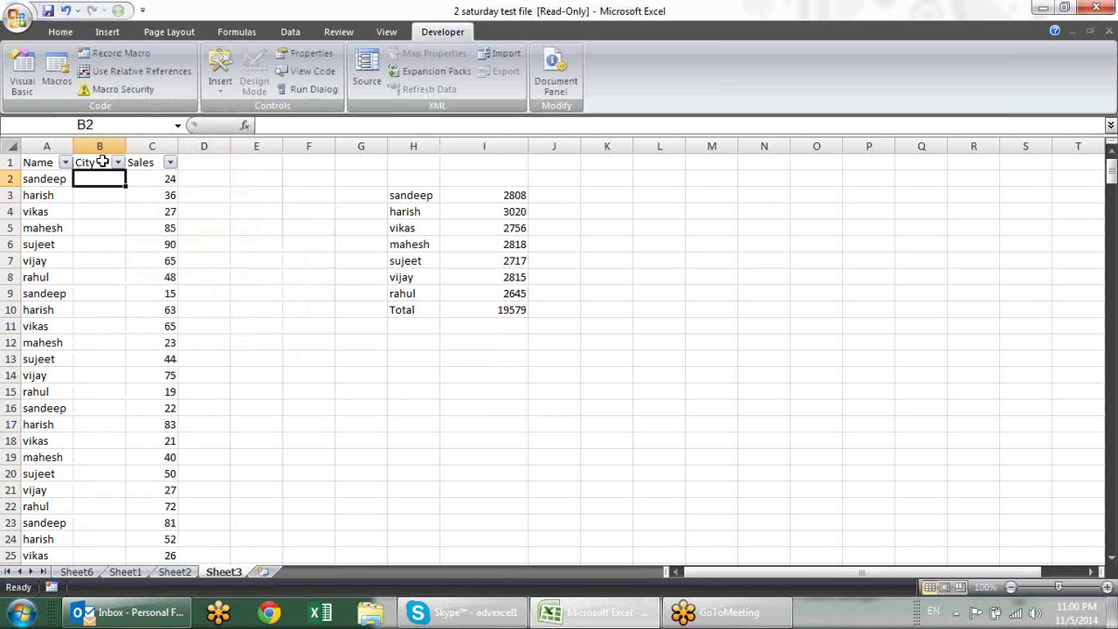
Enter palwal as the first city and fill city names down the list
left_click(103, 162)
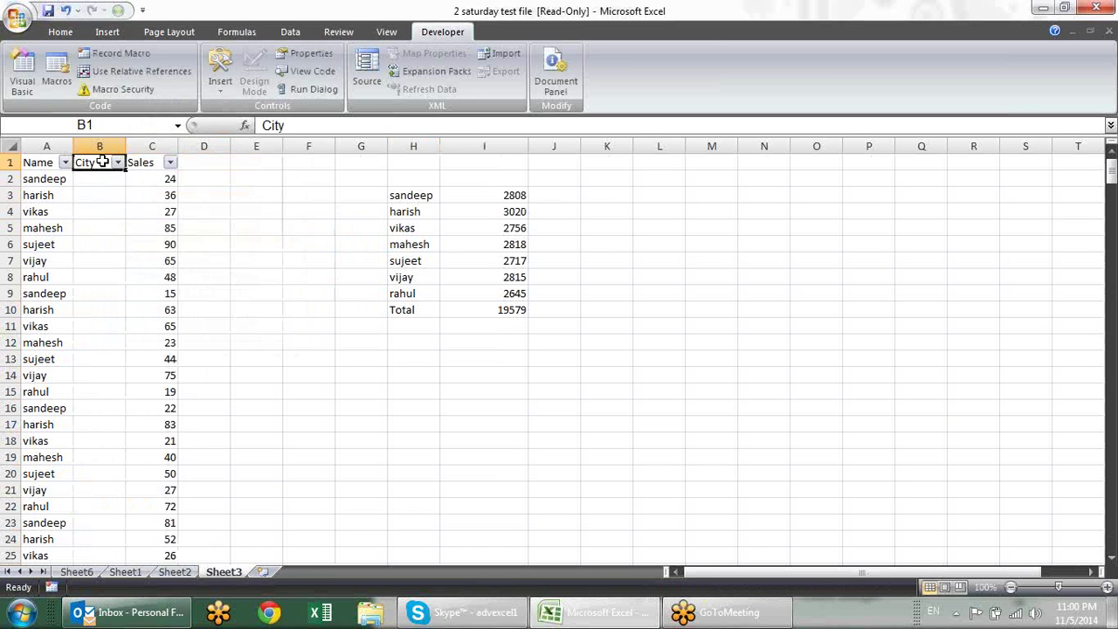
key("Return")
type("SAnd")
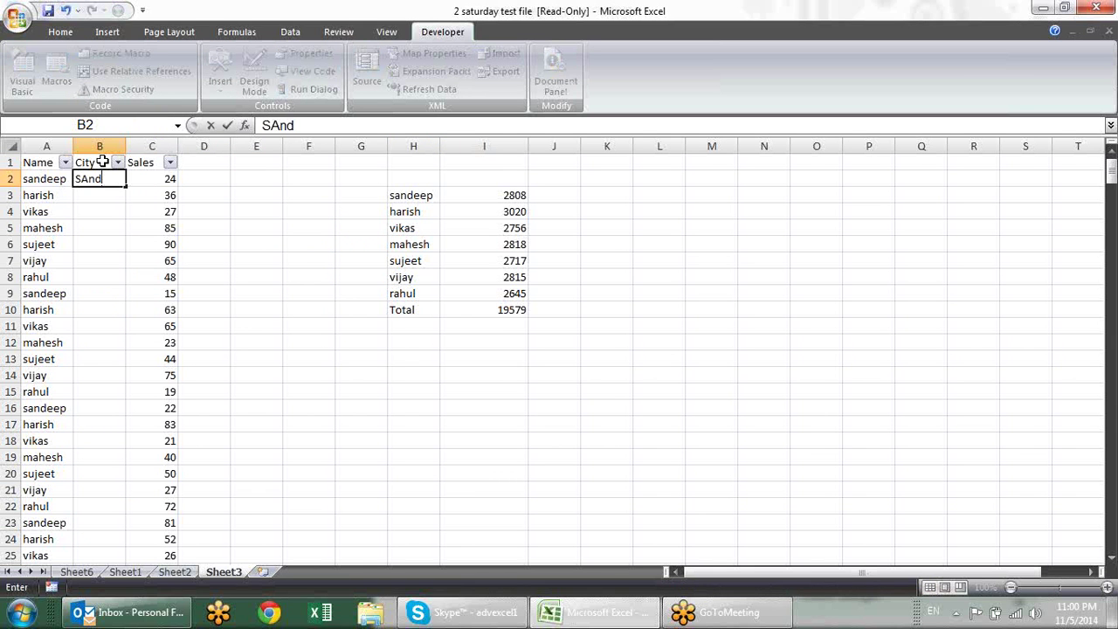
key("BackSpace")
key("BackSpace")
key("BackSpace")
type("palwa")
type("l")
key("Return")
left_click(114, 183)
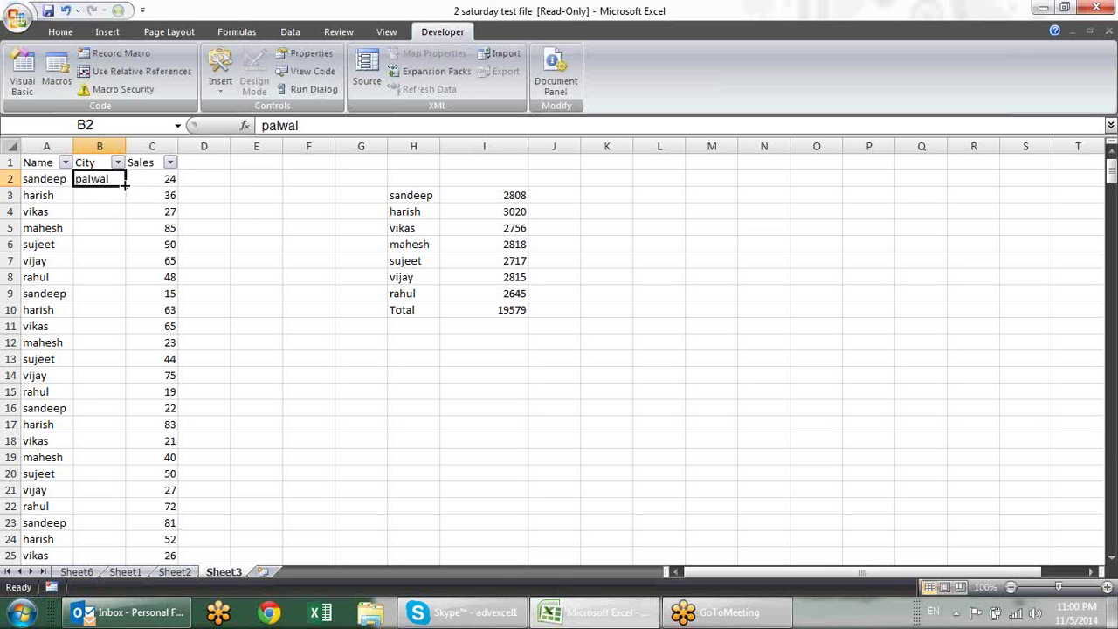
double_click(125, 184)
left_click(234, 244)
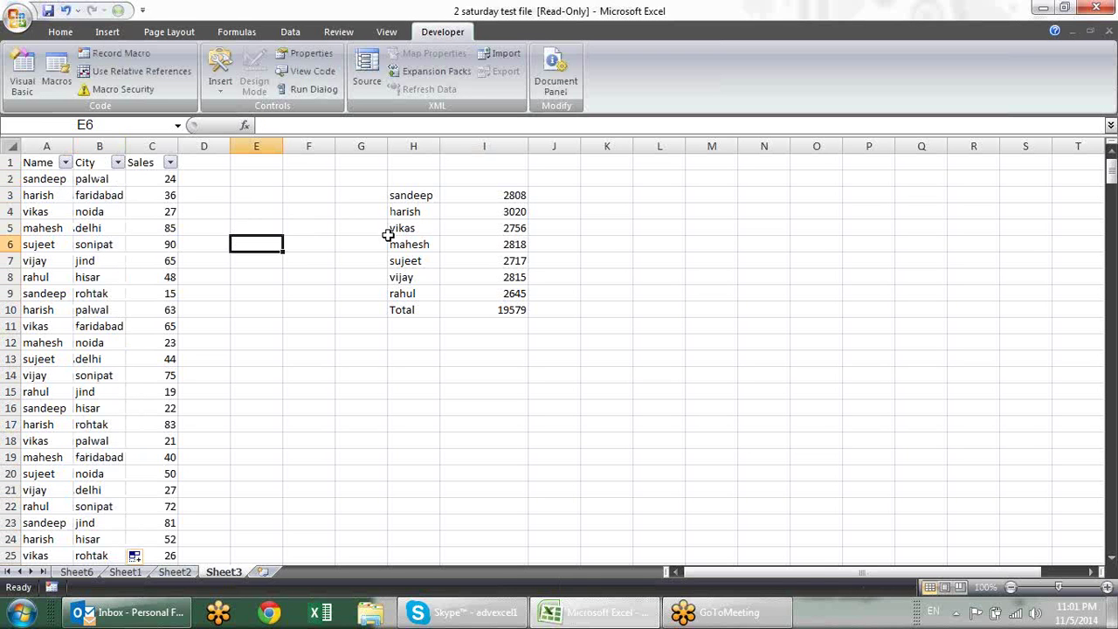
Insert an empty column before the name totals and enter palwal in I3
left_click(511, 148)
right_click(518, 150)
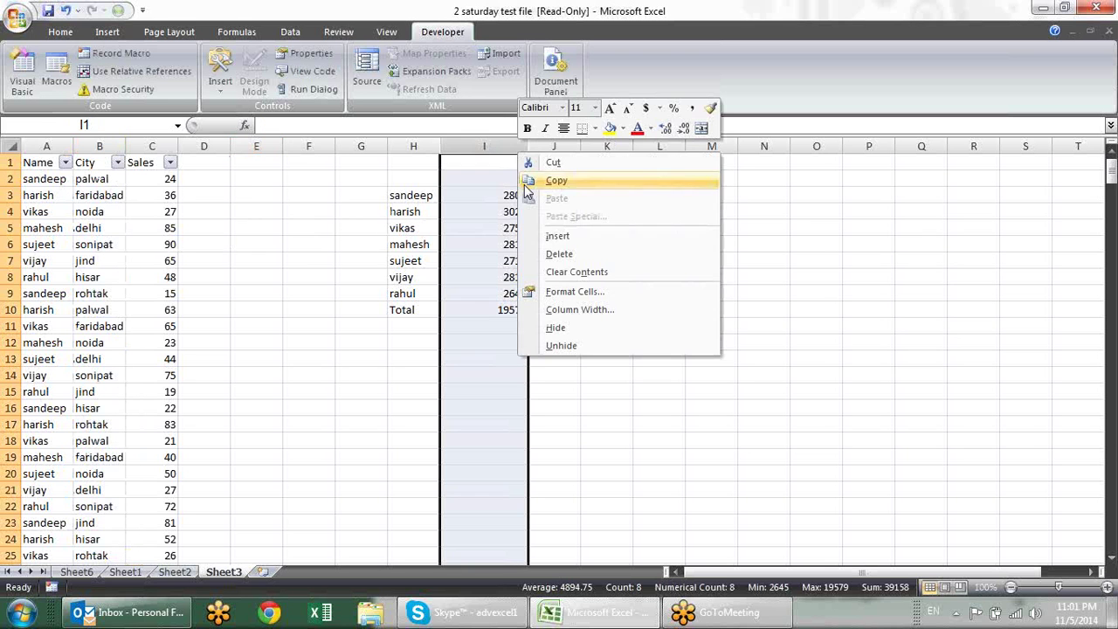
left_click(556, 236)
left_click(471, 199)
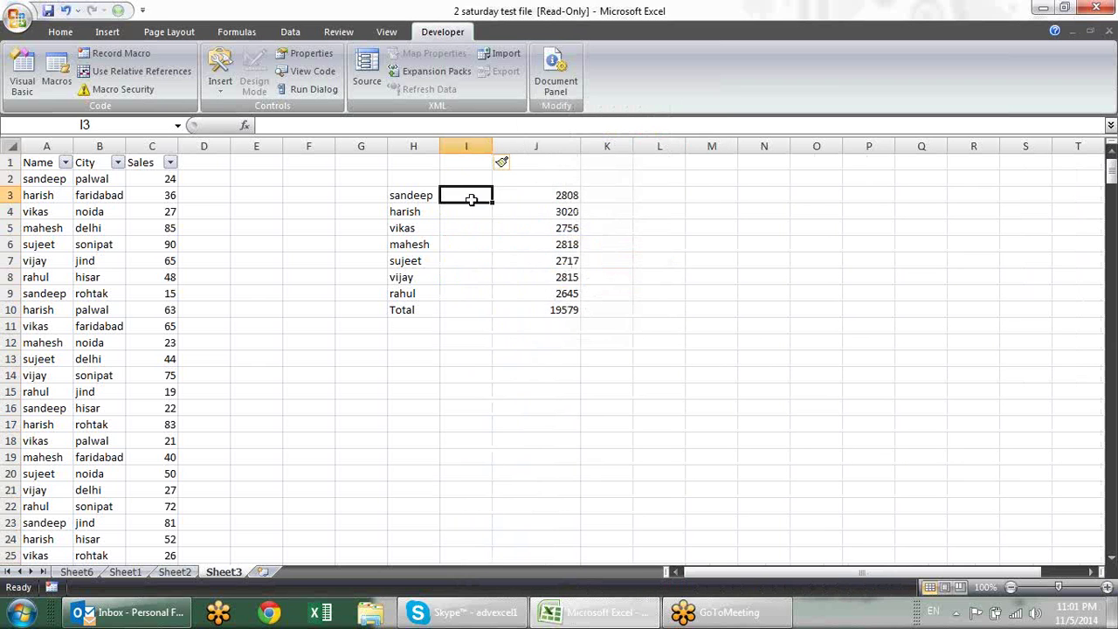
type("palwai")
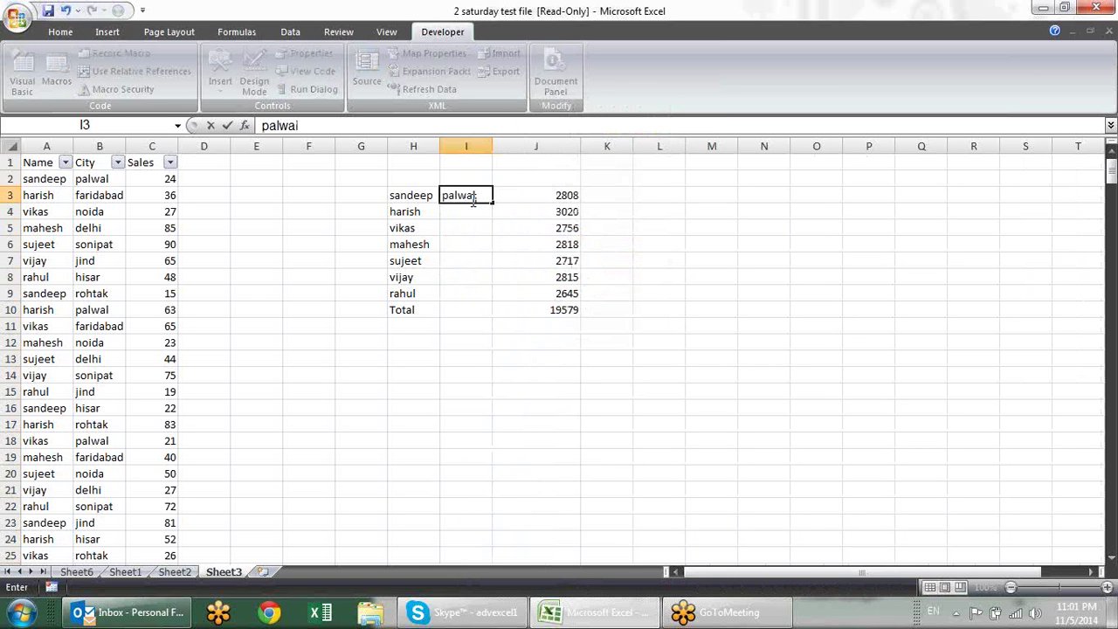
key("Return")
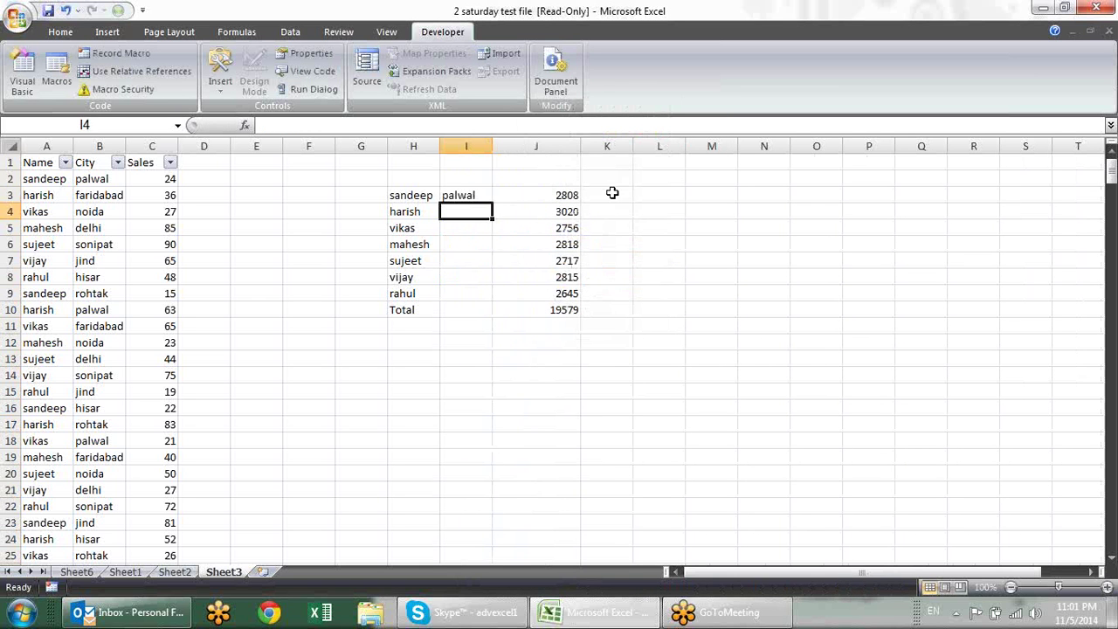
left_click(612, 193)
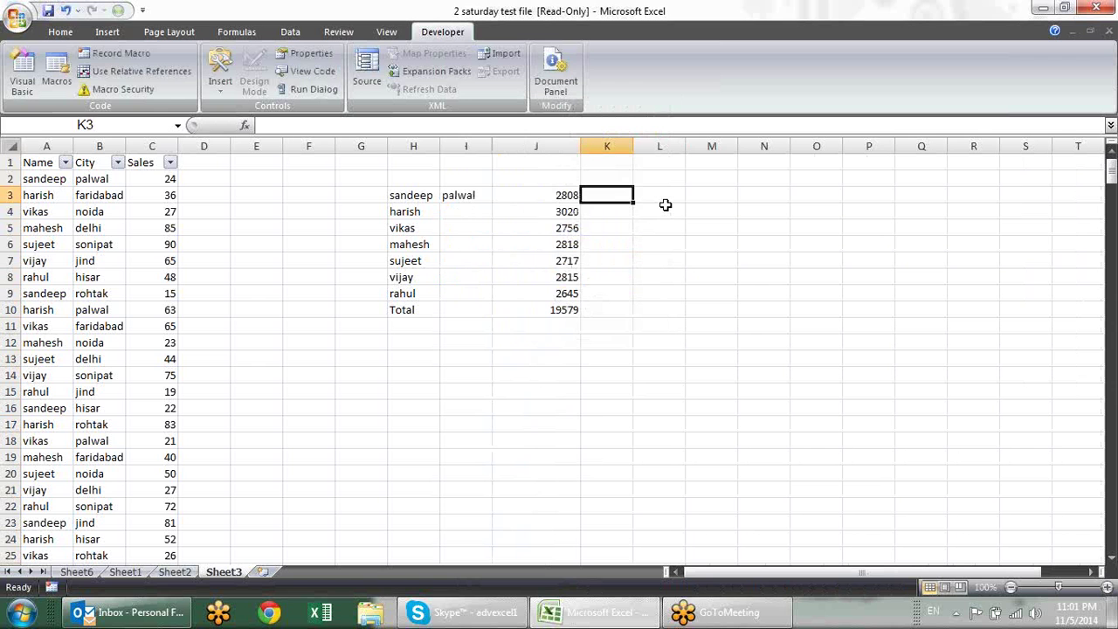
Start a SUMIFS in K3 summing column C, with column A as the first criteria range
type("=")
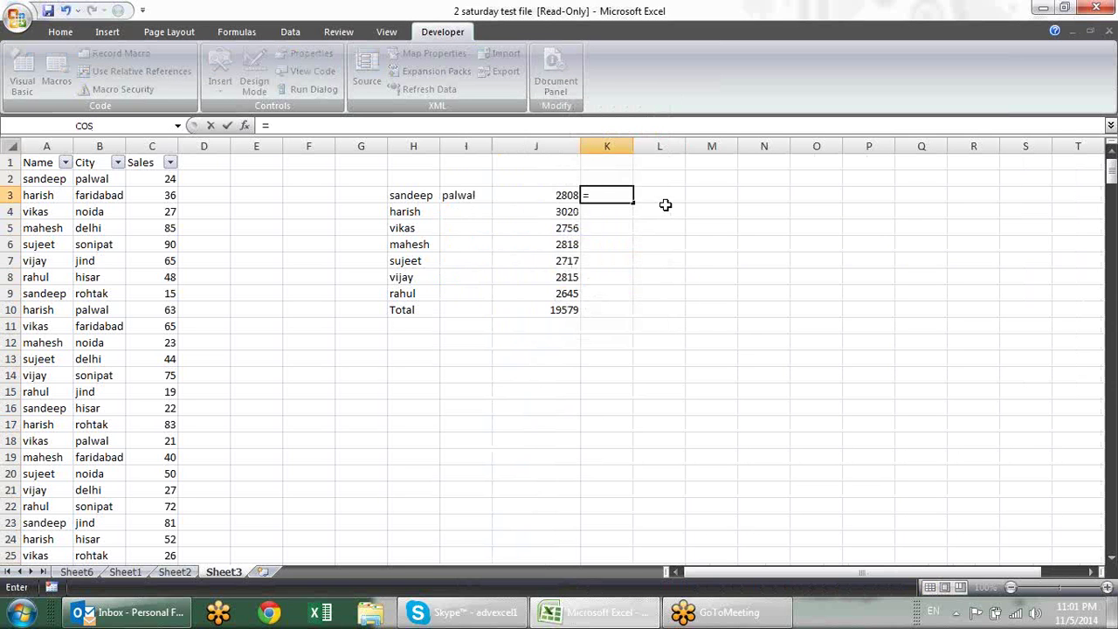
type("sum")
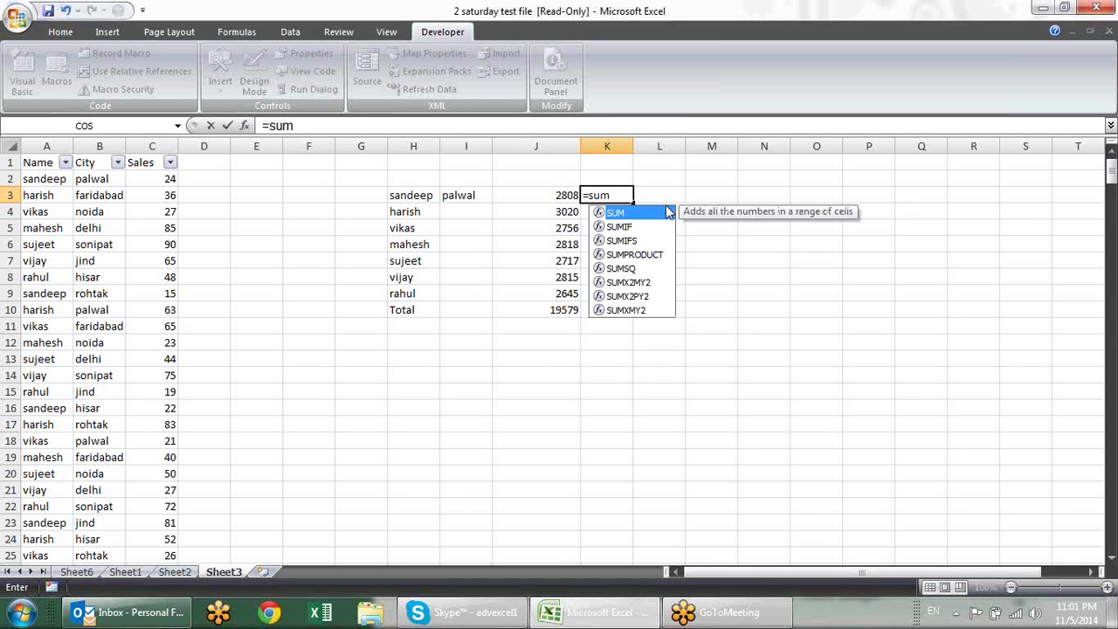
key("Down")
key("Down")
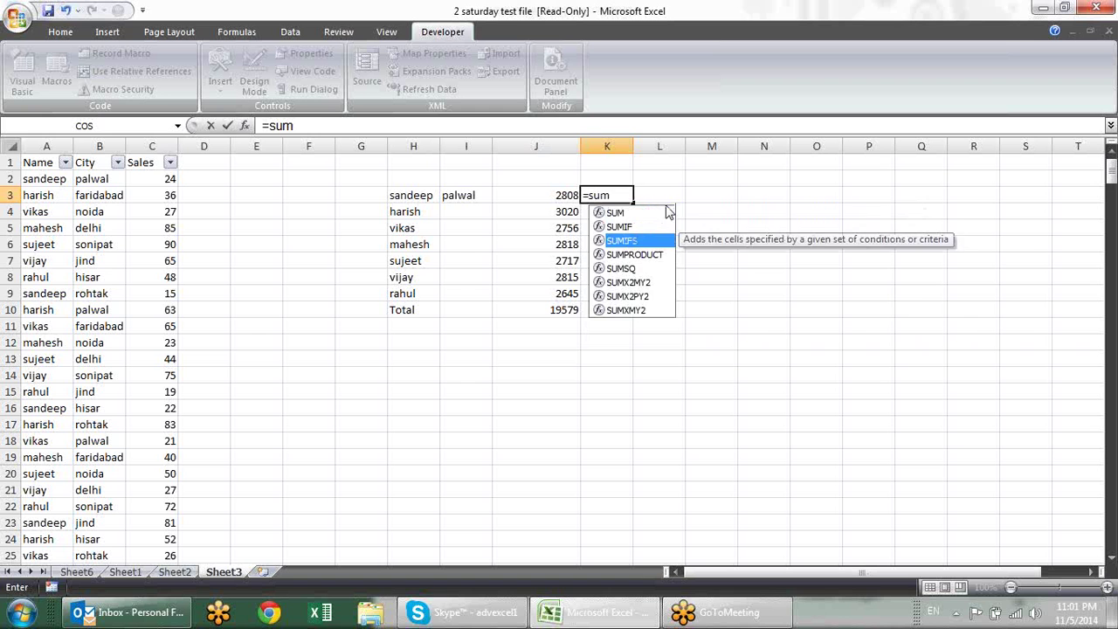
key("Tab")
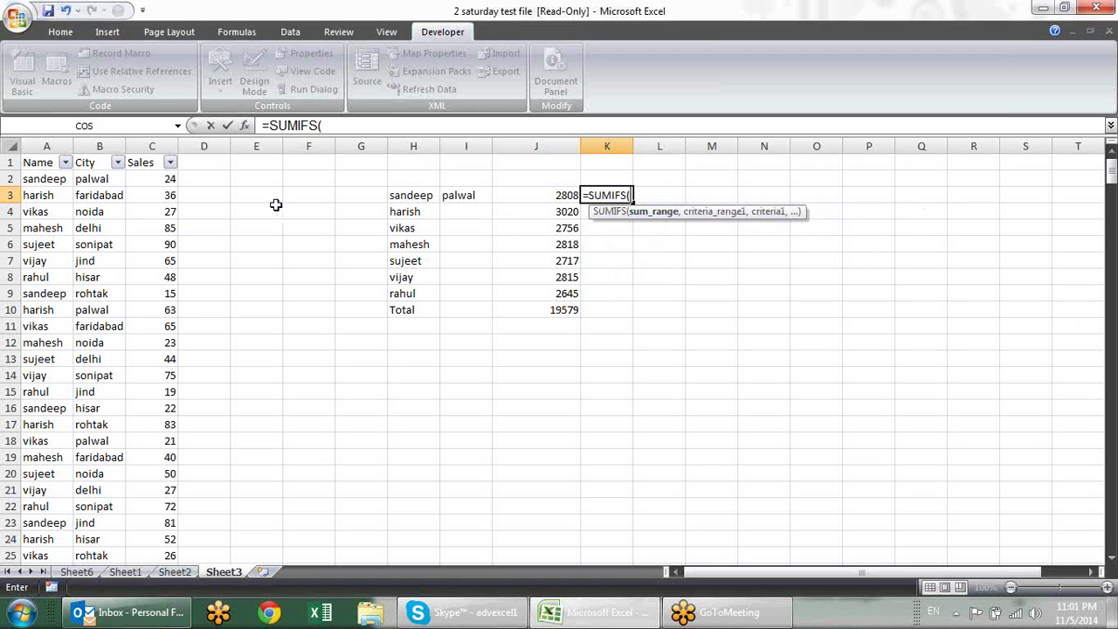
left_click(171, 147)
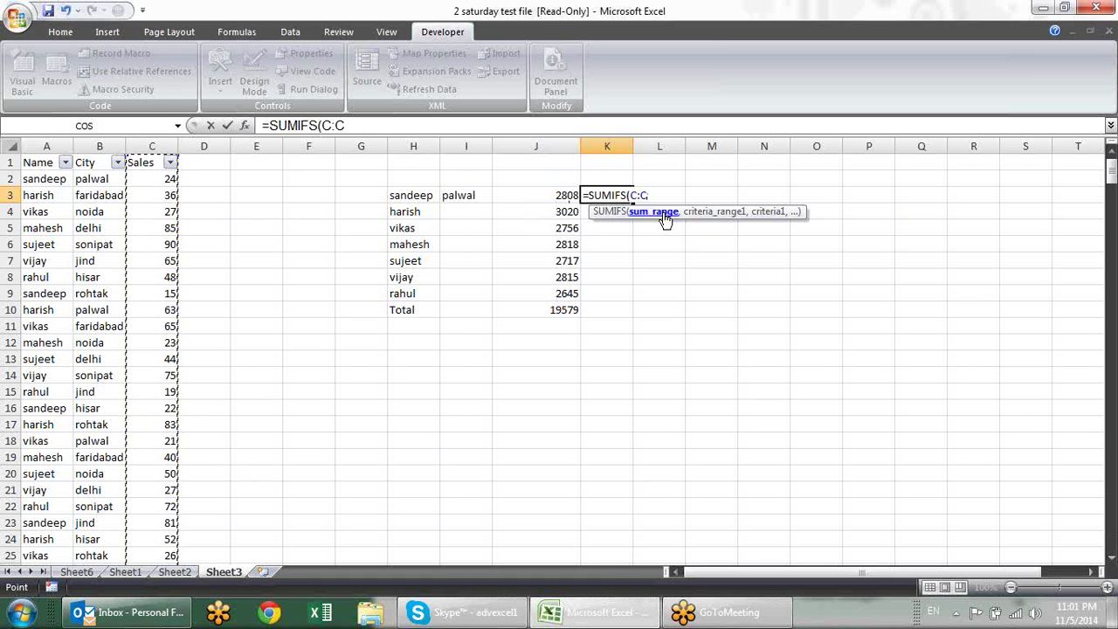
type(",")
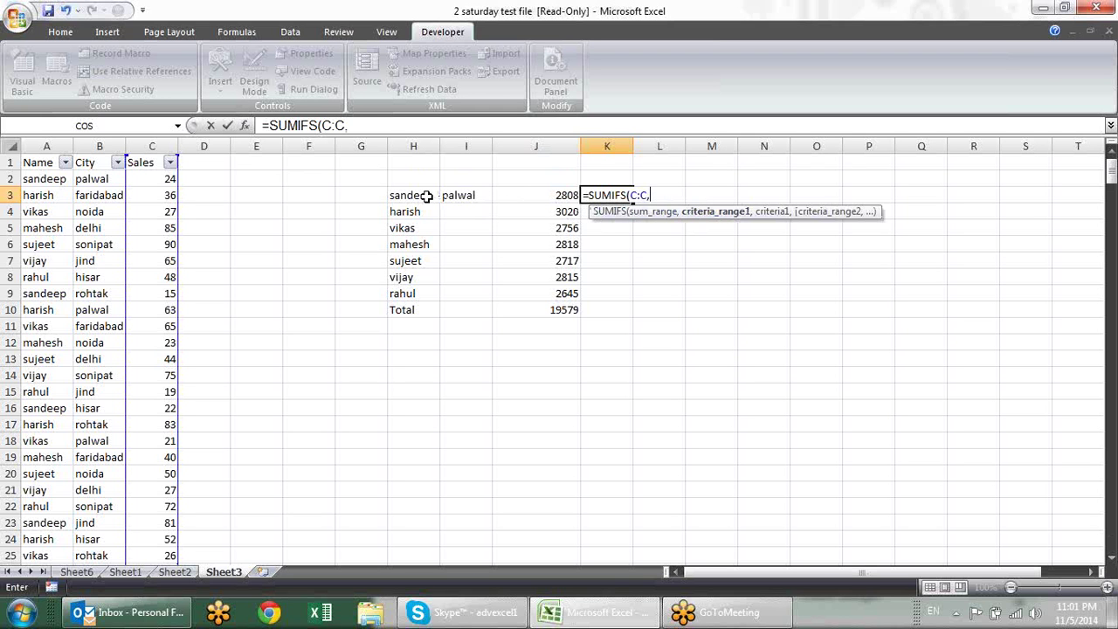
left_click(33, 145)
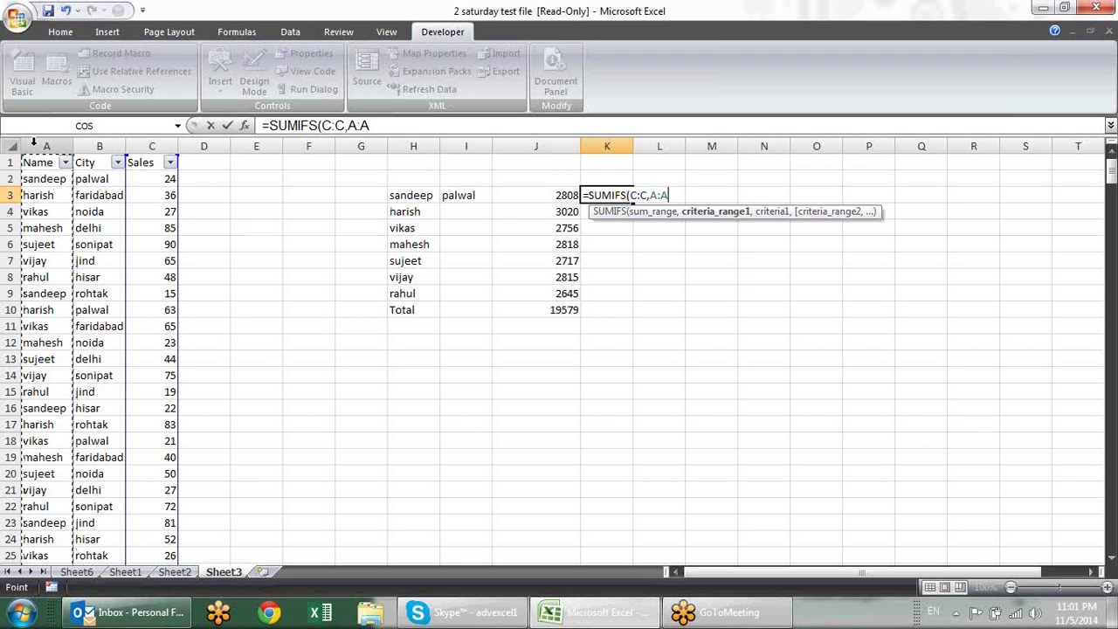
type(",")
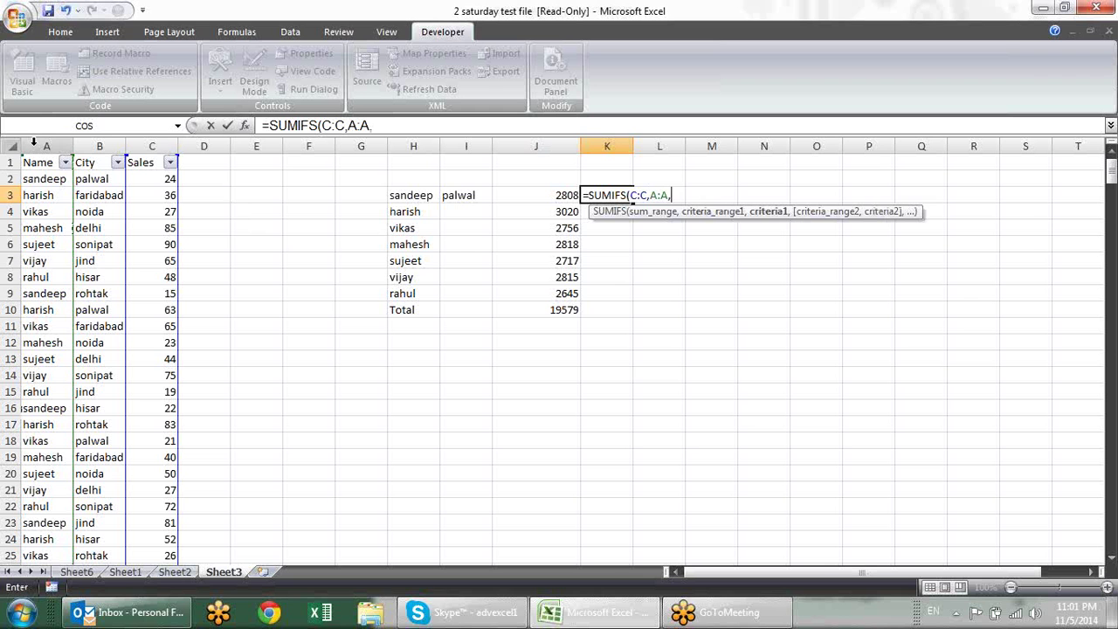
Complete =SUMIFS(C:C,A:A,H3,B:B,I3) with criteria H3, B:B and I3, giving 322
left_click(395, 193)
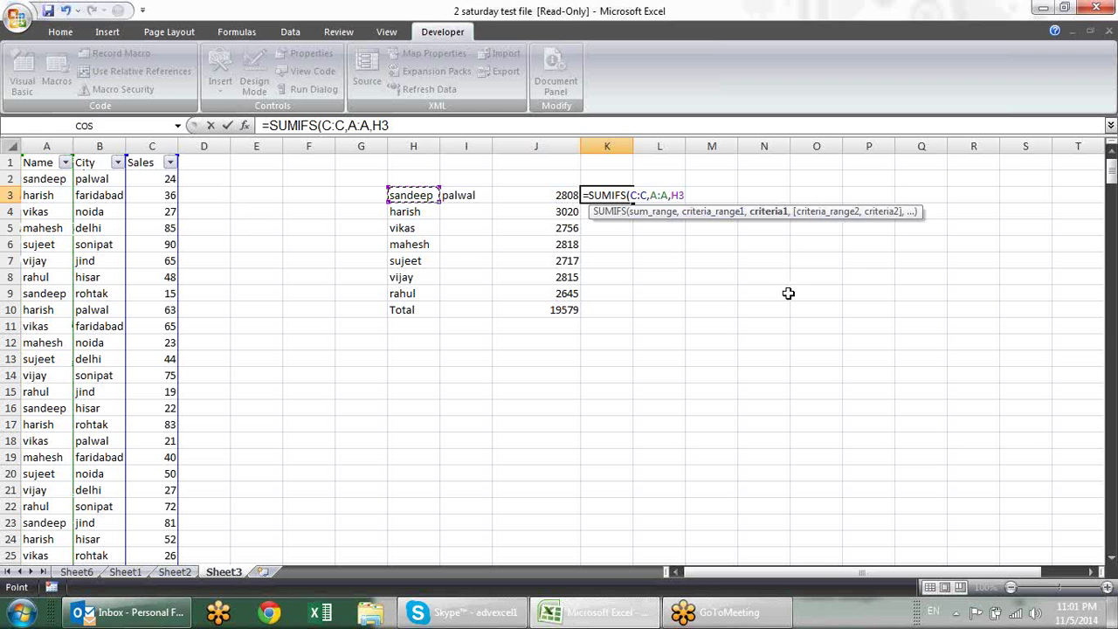
type(",")
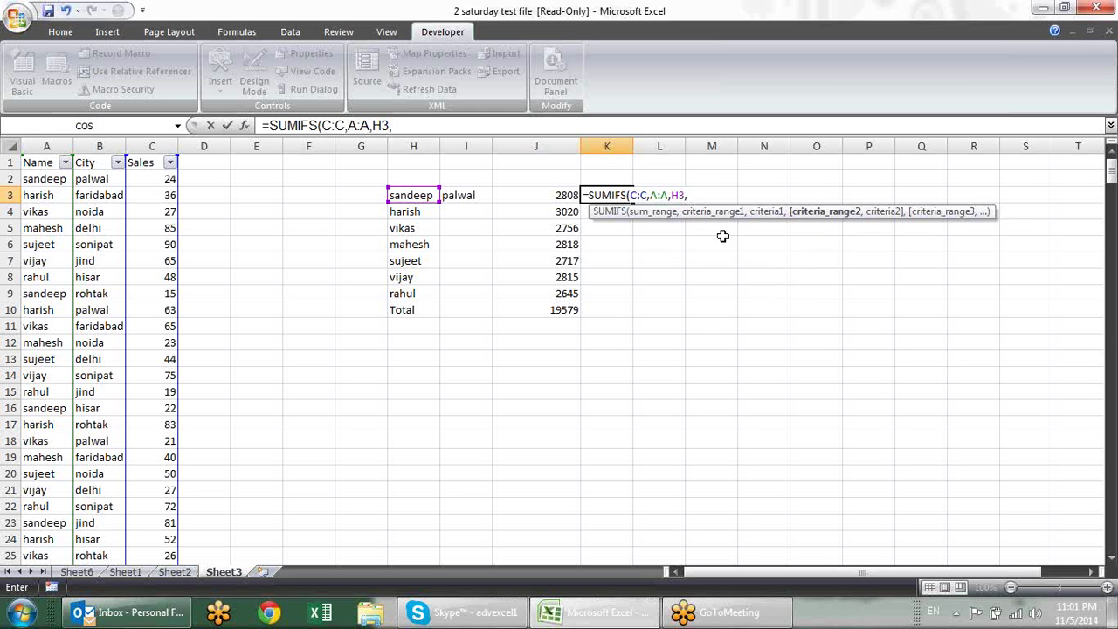
left_click(108, 145)
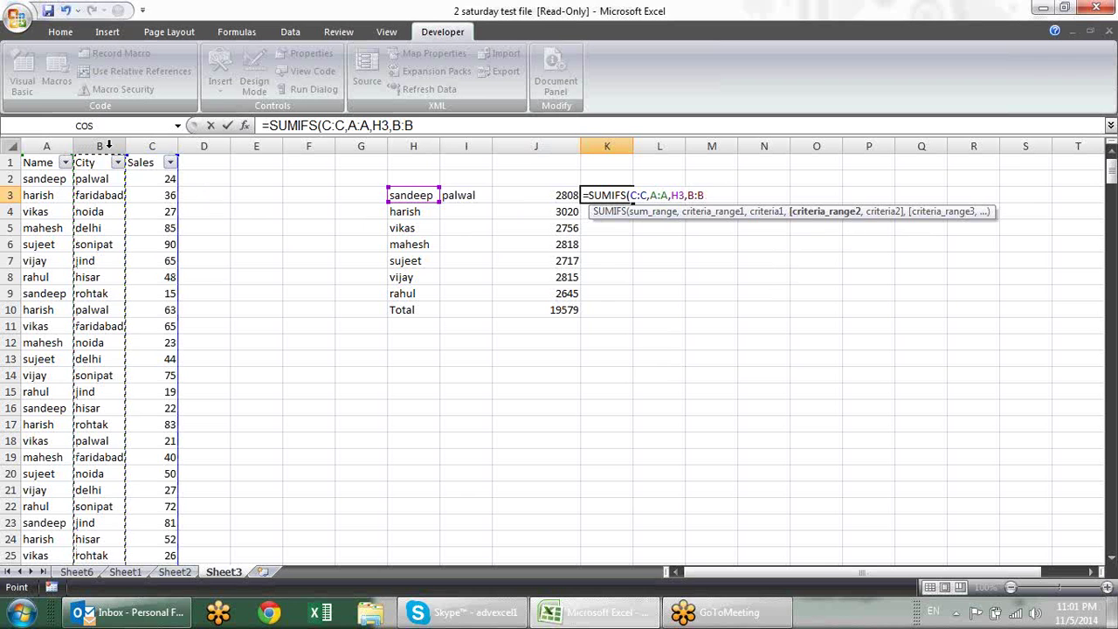
type(",")
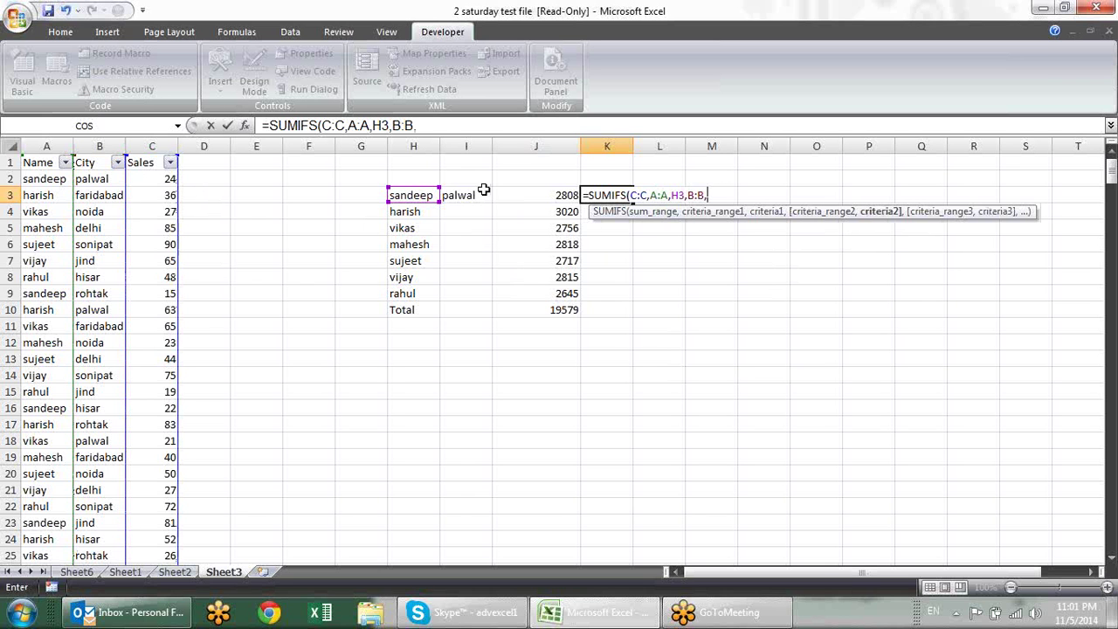
left_click(478, 193)
type(")")
key("Return")
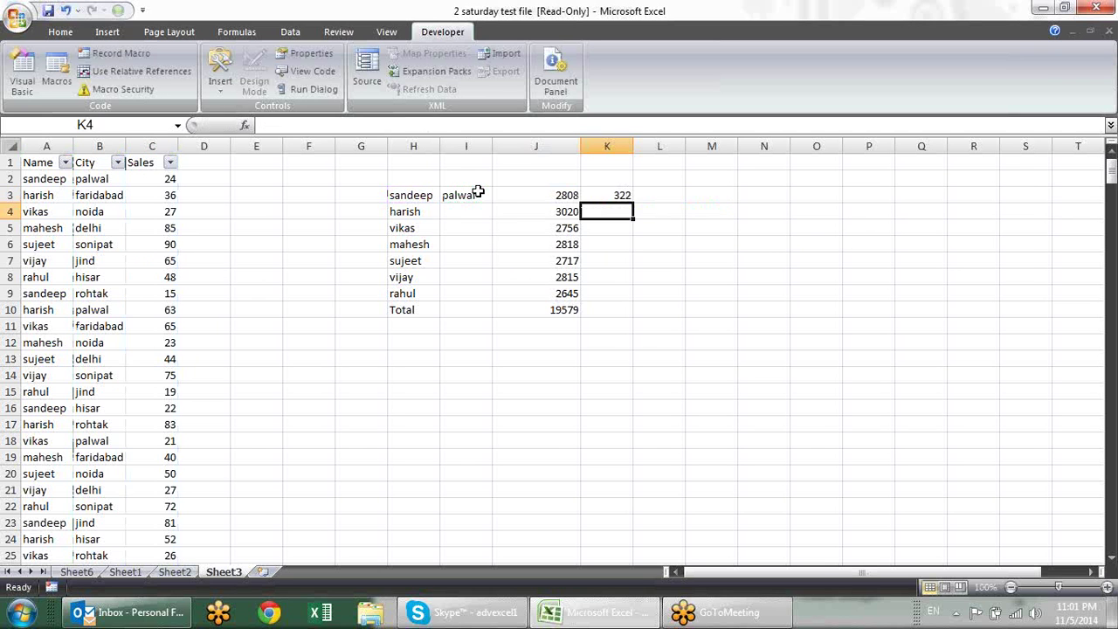
left_click(621, 196)
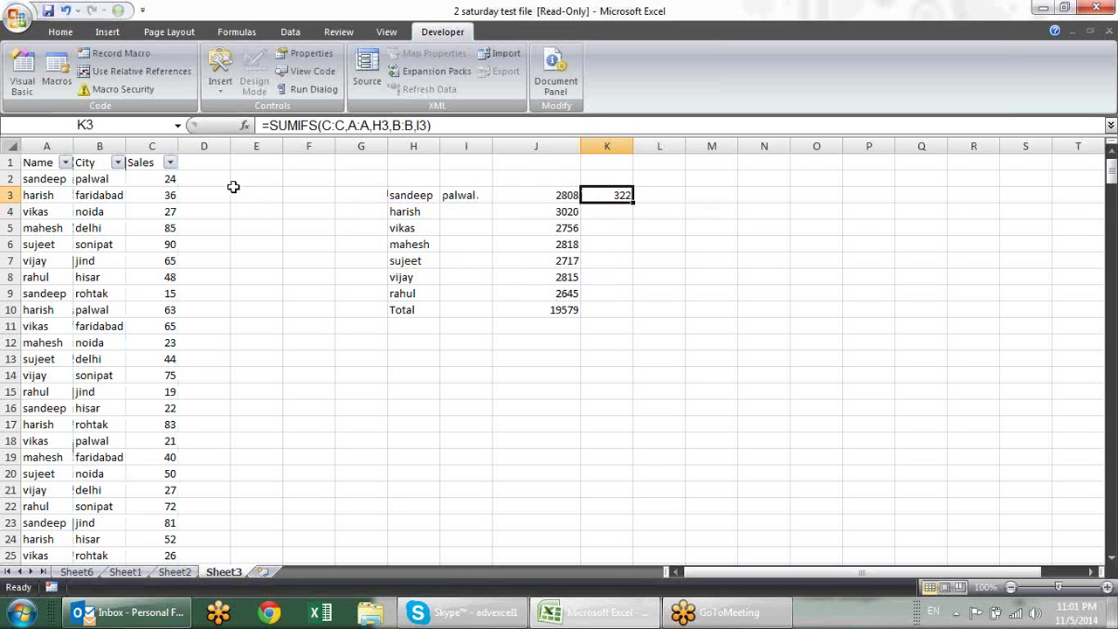
Filter Name to sandeep and City to palwal, then check the filtered sales subtotal
left_click(64, 162)
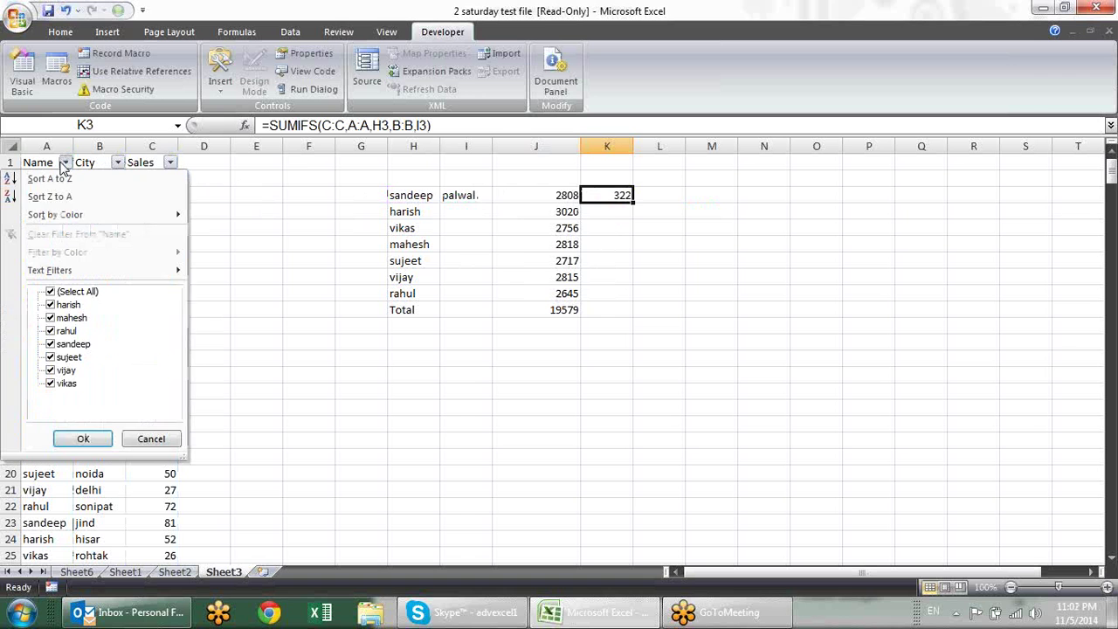
left_click(74, 292)
left_click(77, 357)
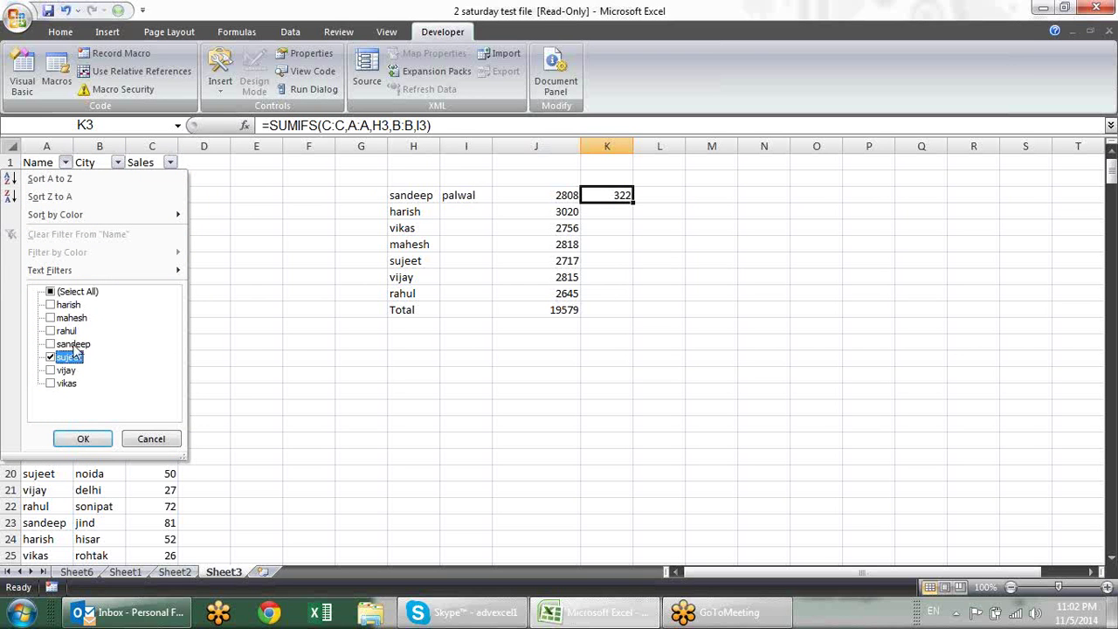
left_click(52, 356)
left_click(63, 344)
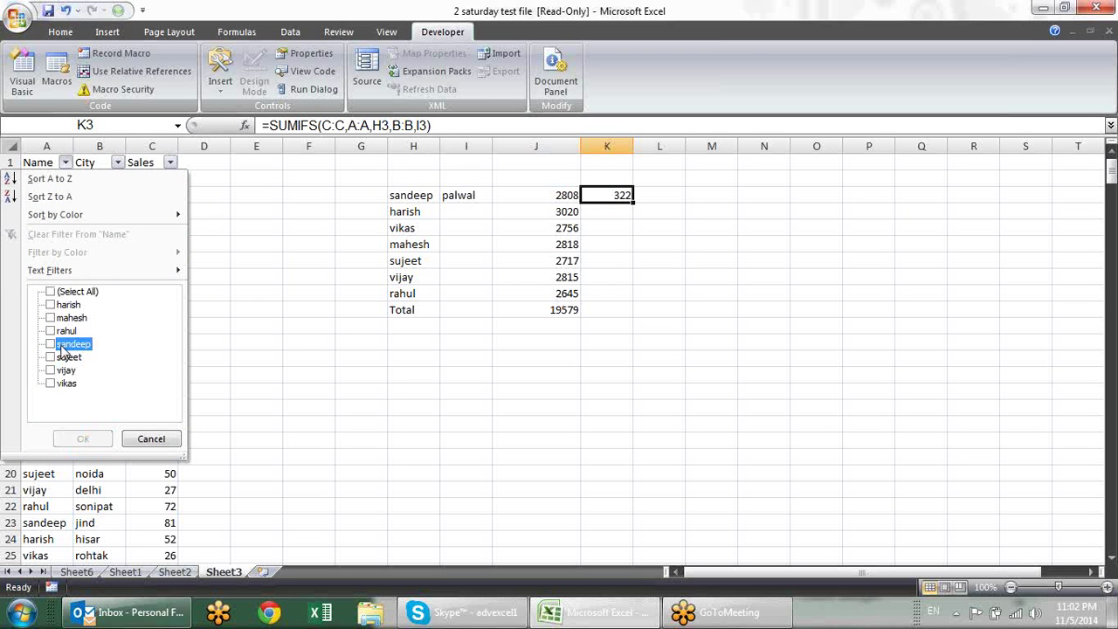
left_click(82, 438)
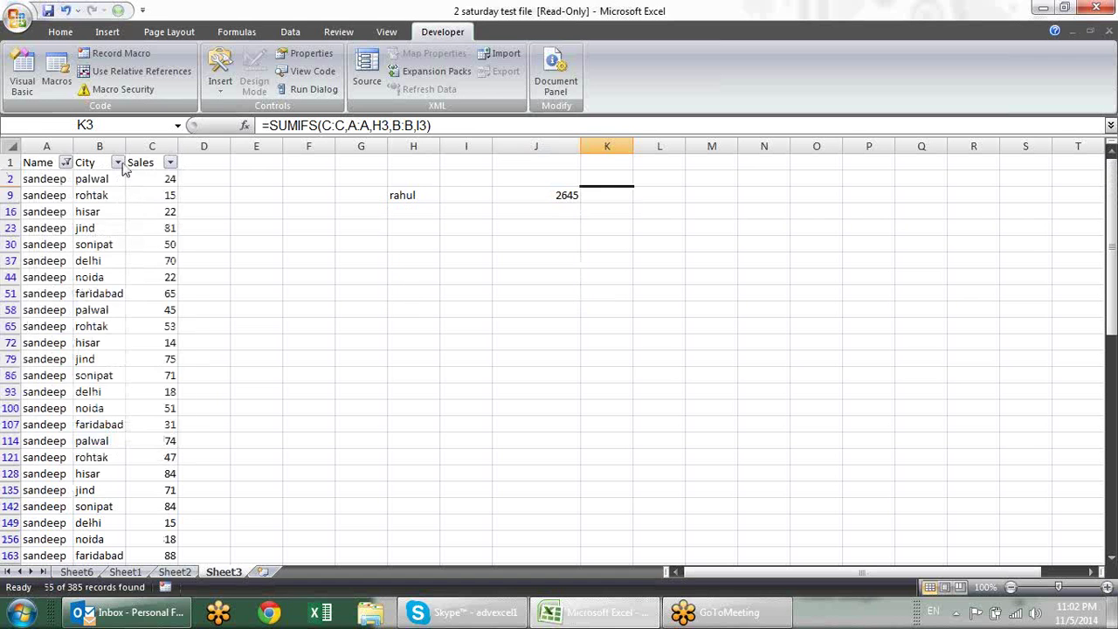
left_click(117, 162)
left_click(86, 294)
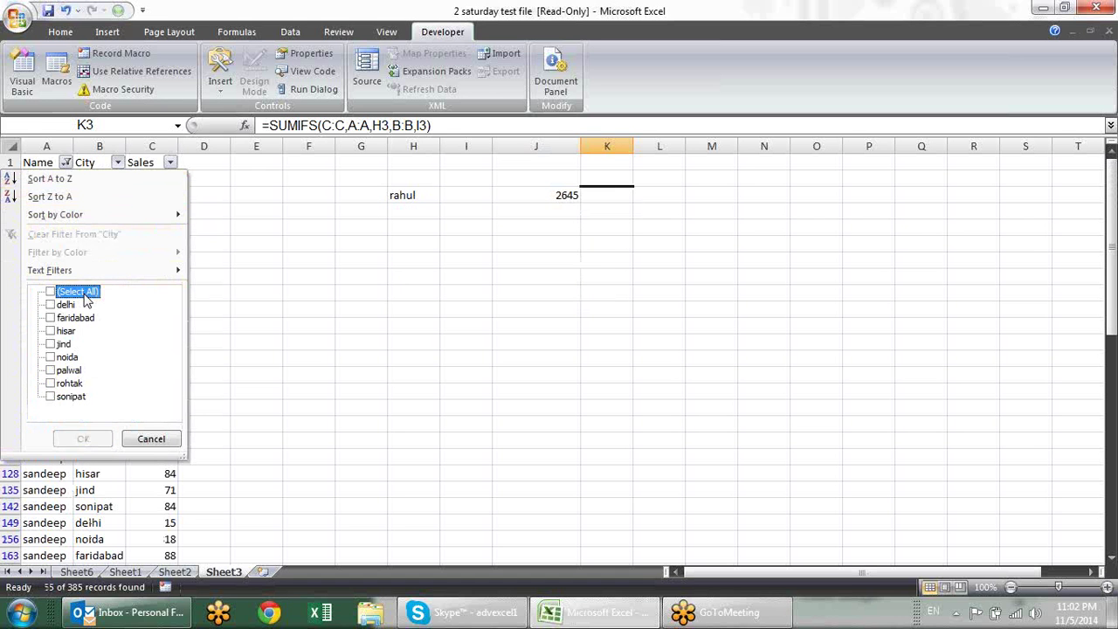
left_click(70, 370)
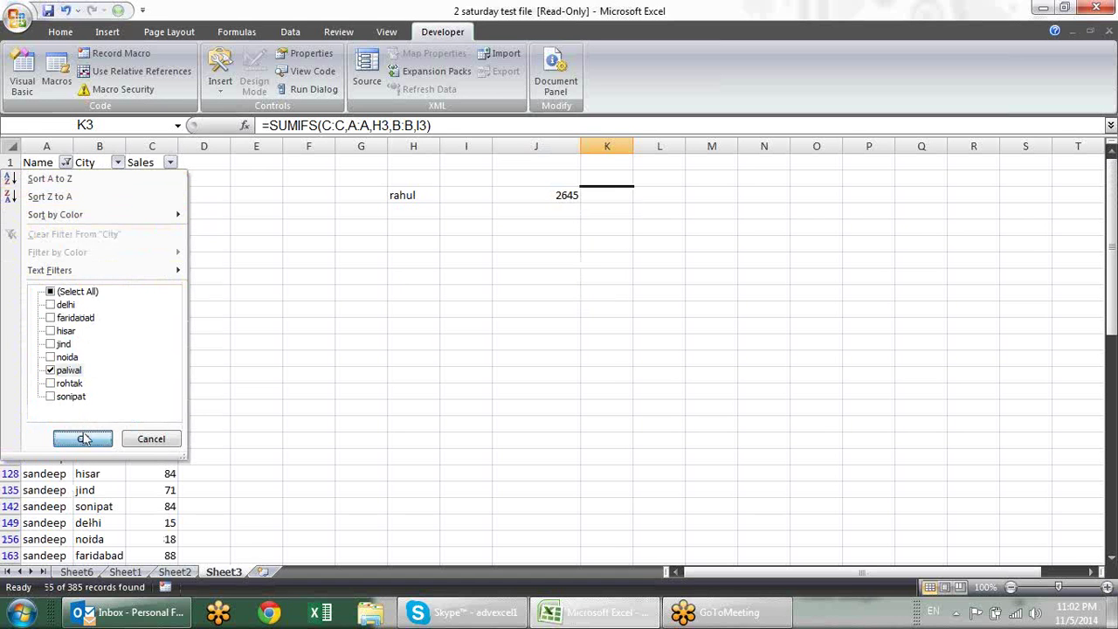
left_click(83, 439)
left_click(169, 297)
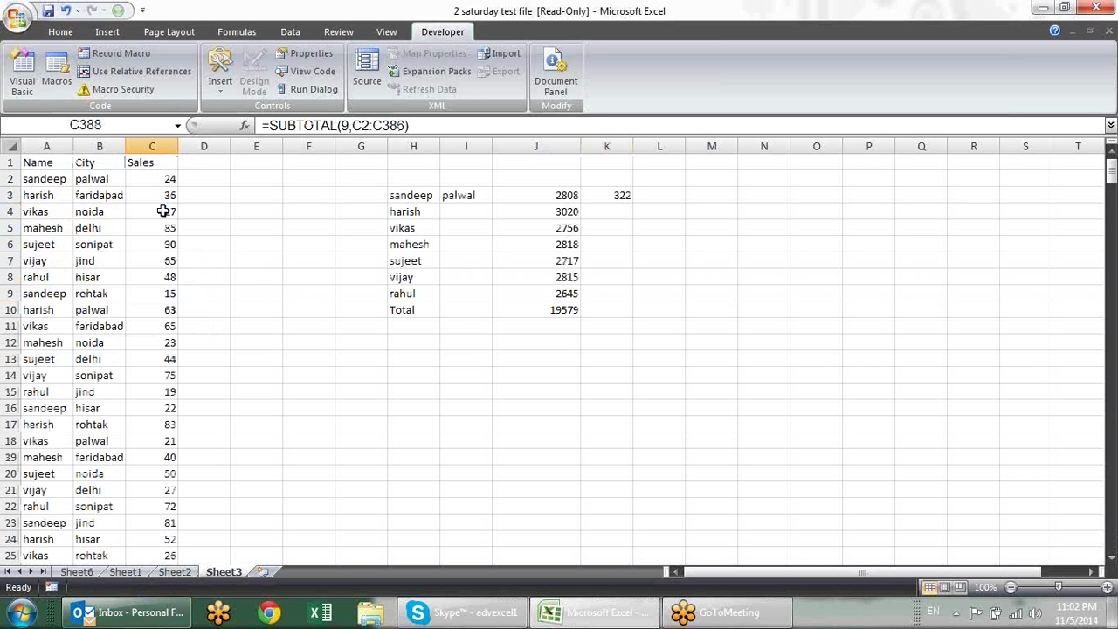
Toggle filtering with Ctrl+Shift+L and review K3's =SUMIFS(C:C,A:A,H3,B:B,I3) formula
left_click(93, 162)
key("ctrl+shift+l")
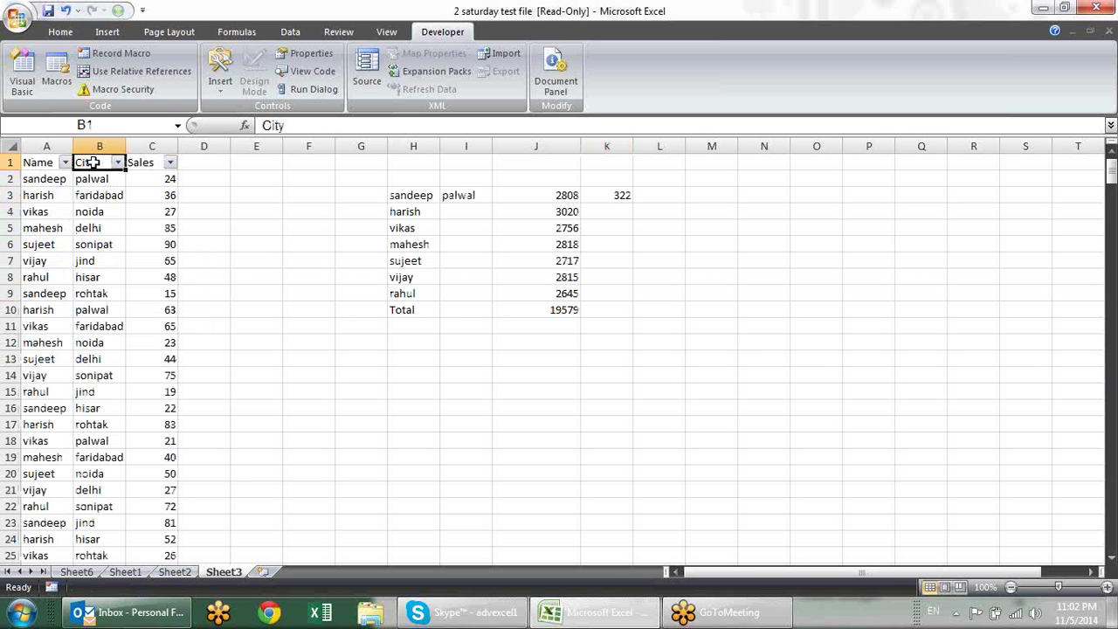
left_click(591, 194)
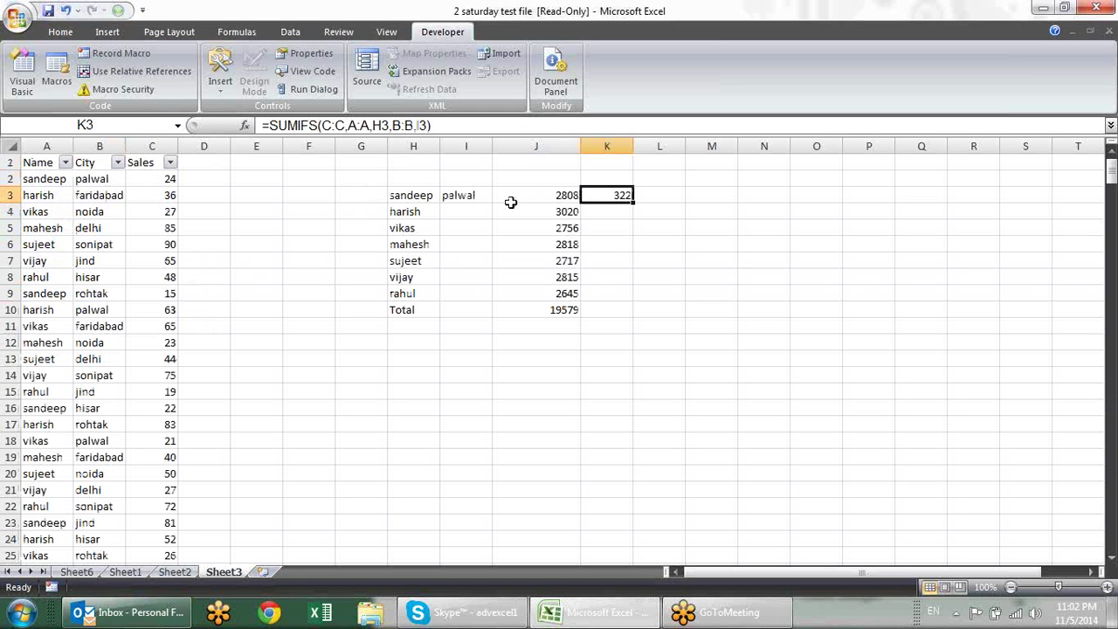
key("F2")
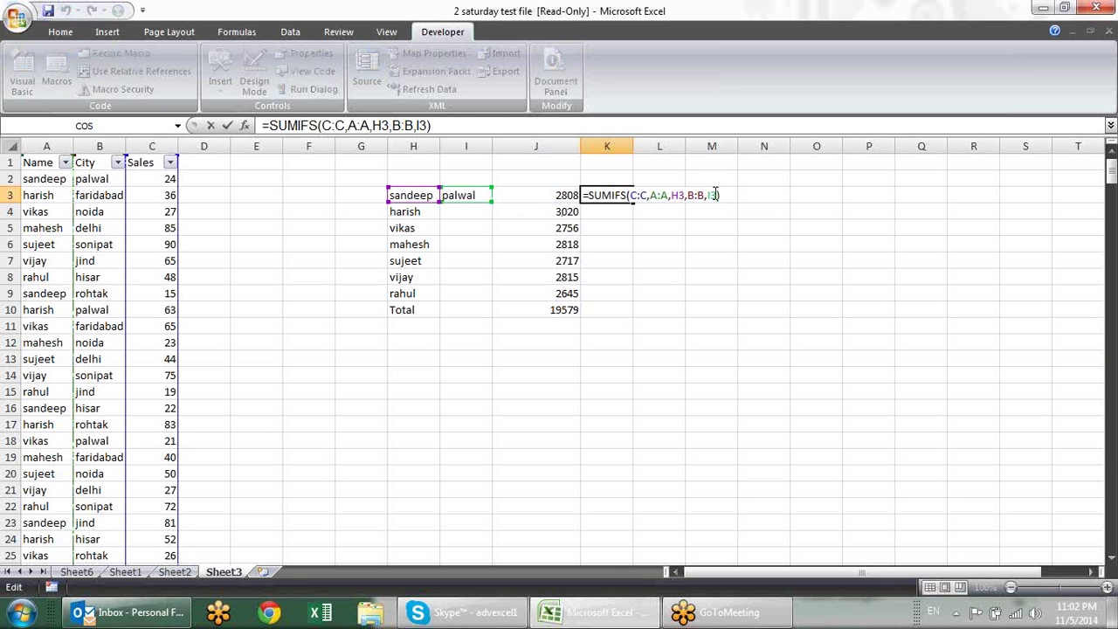
left_click(715, 194)
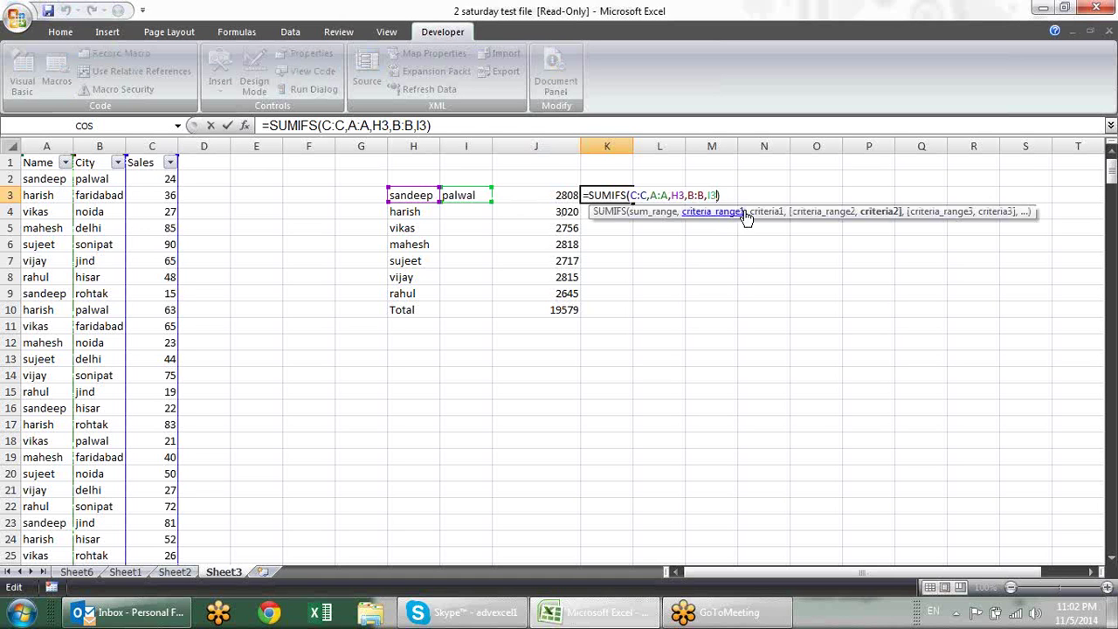
key("Tab")
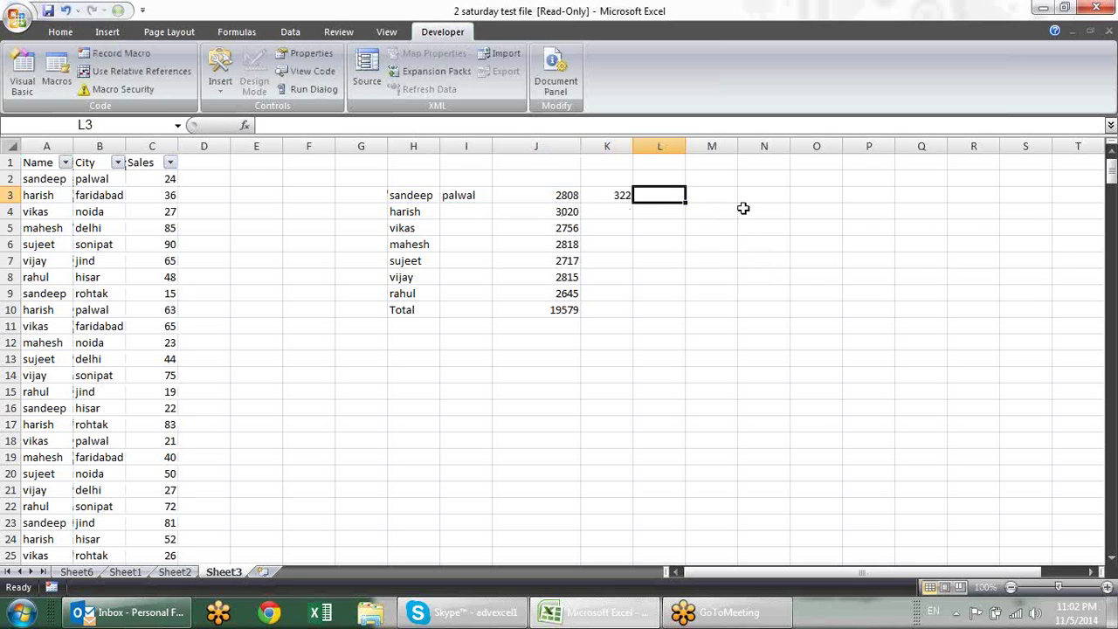
Enter =SUMIFS(C:C,A:A,H3,C:C,">50") in L3, returning 2024
type("=")
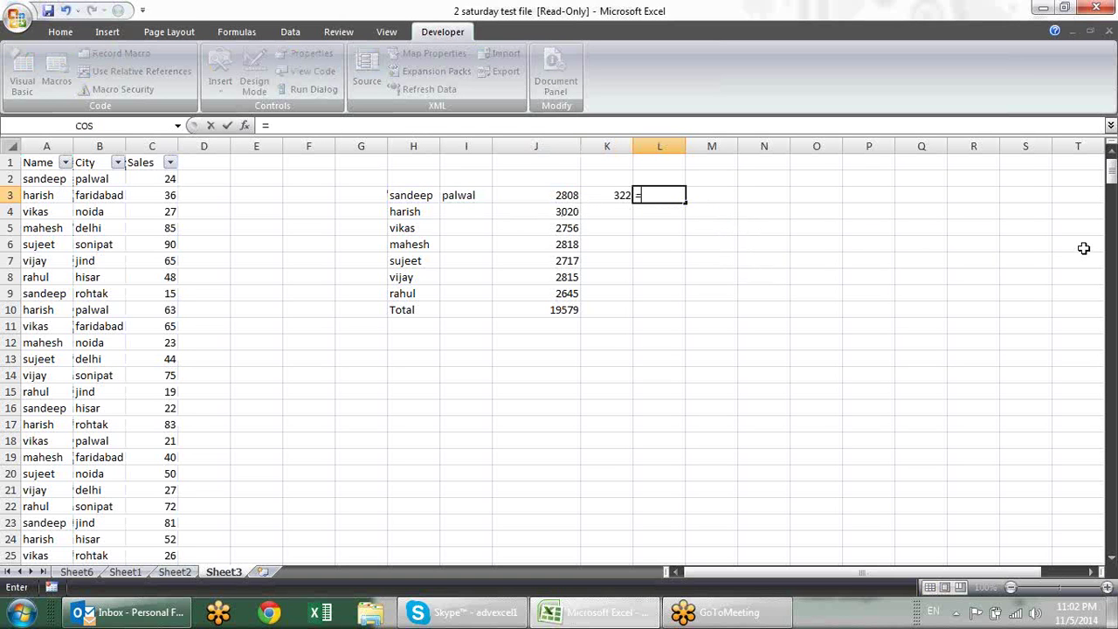
type("sum")
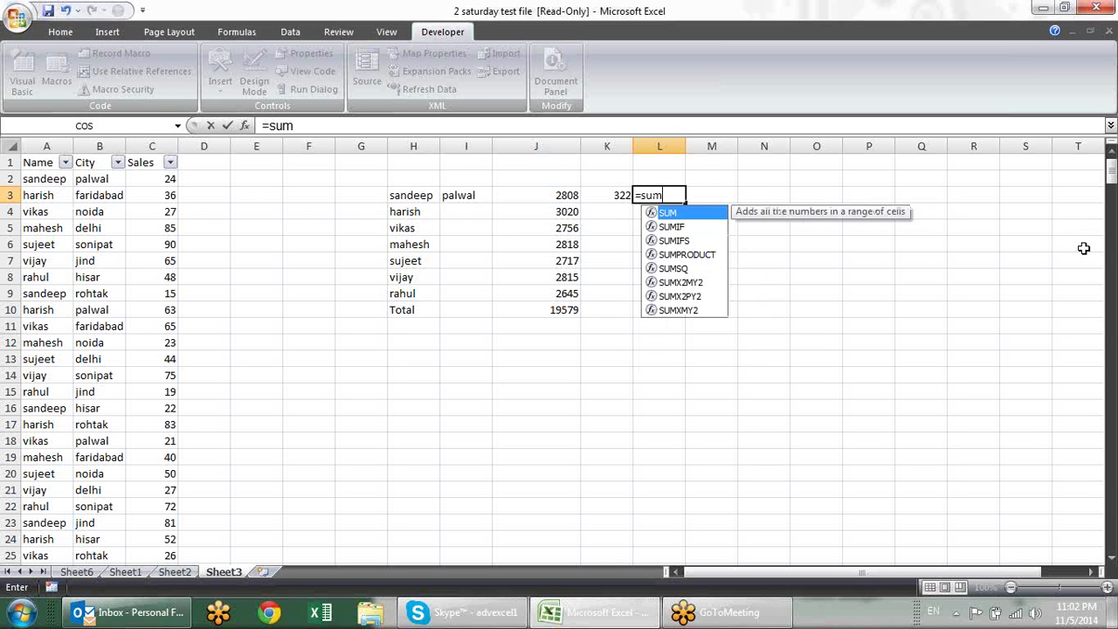
type("if")
key("Down")
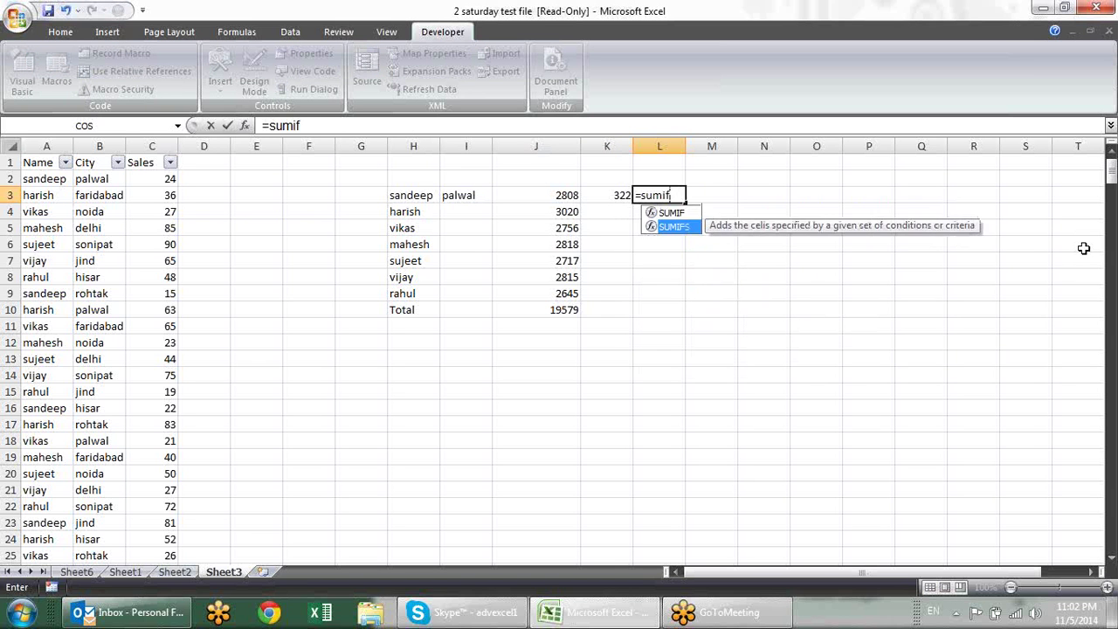
key("Tab")
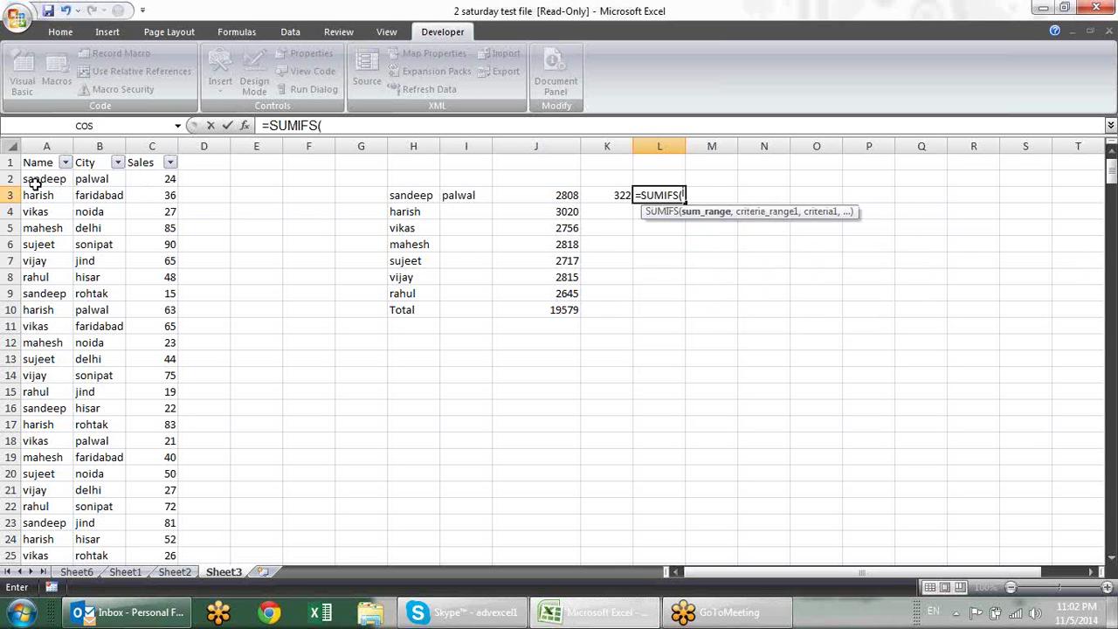
left_click(160, 146)
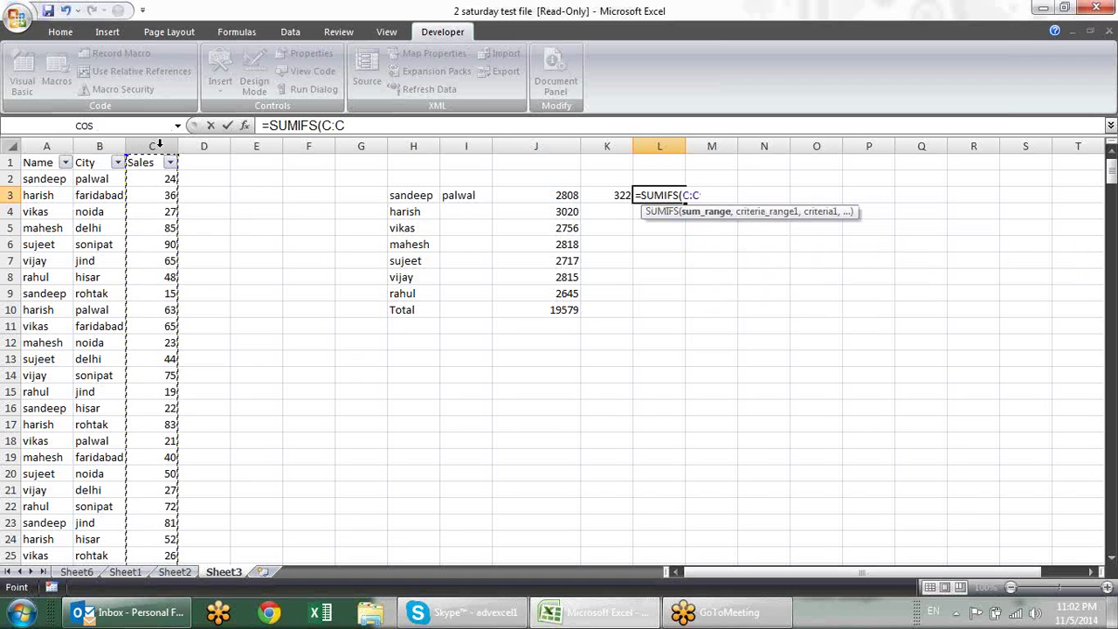
type(",")
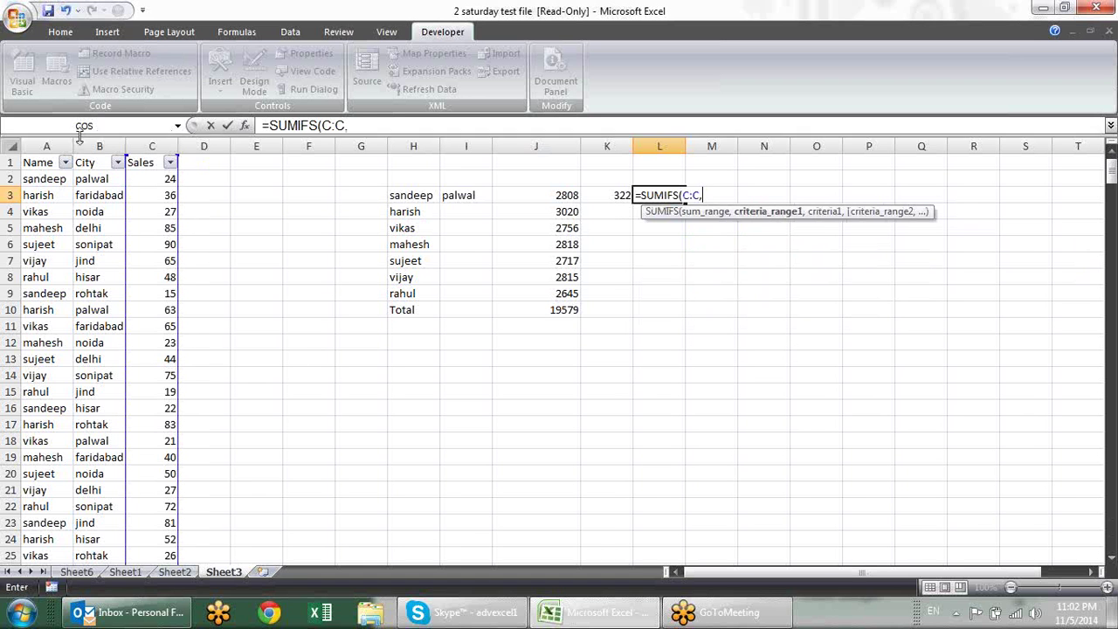
left_click(45, 146)
type(",")
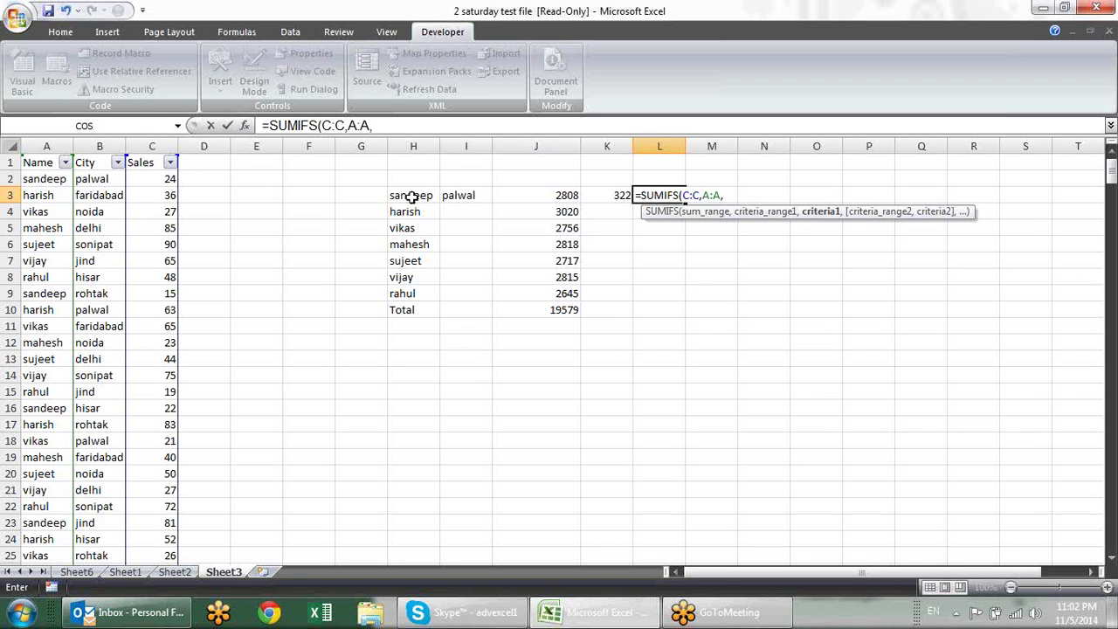
left_click(410, 194)
type(",")
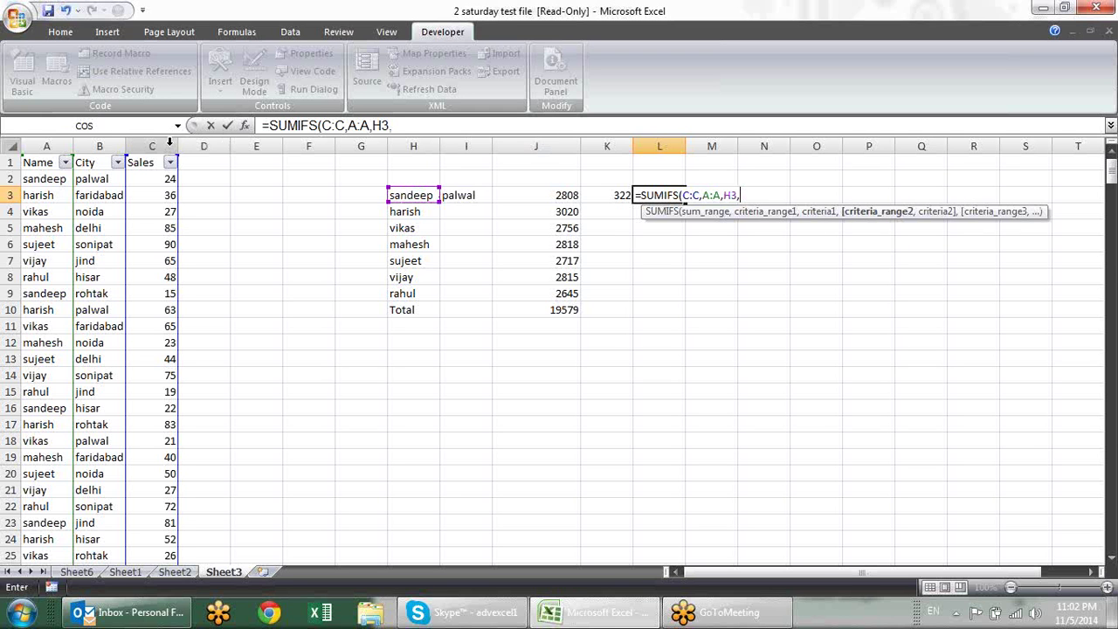
left_click(169, 142)
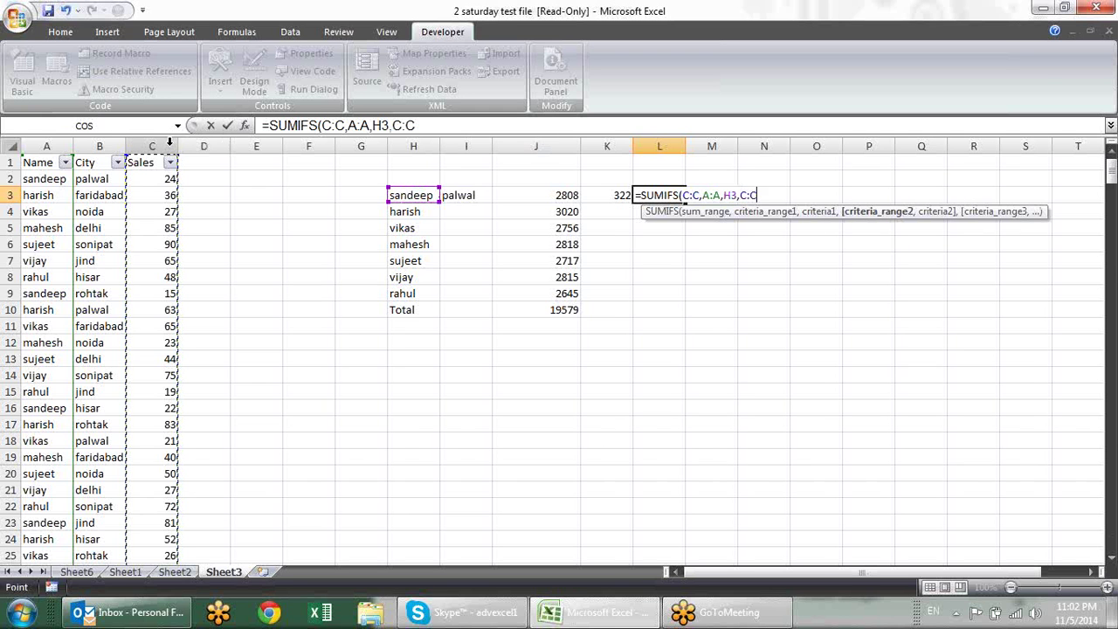
type(",\">50")
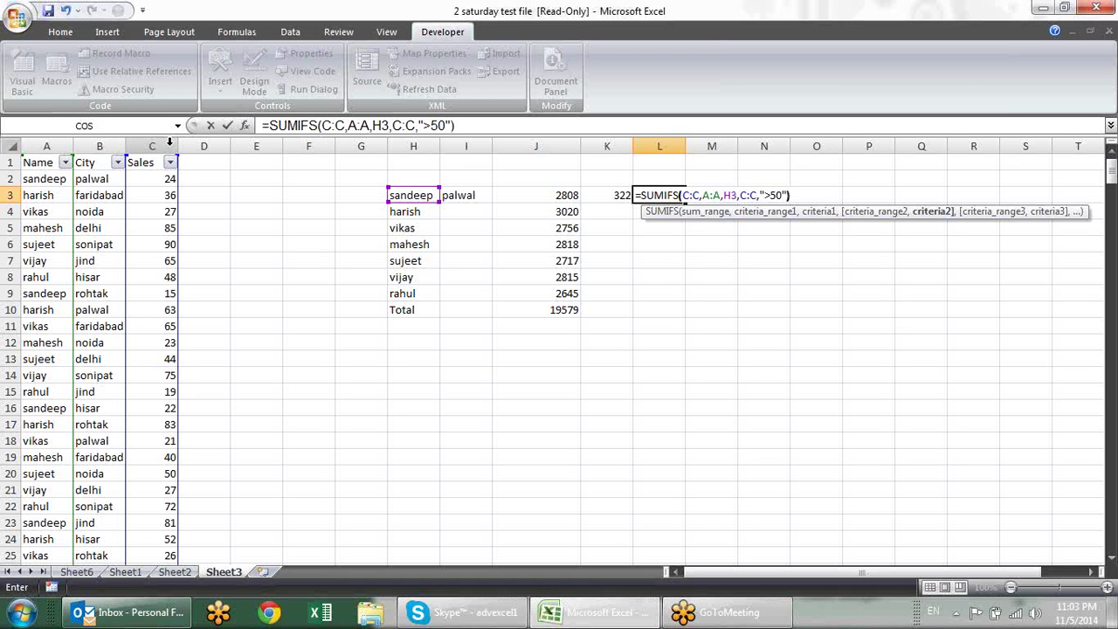
key("Return")
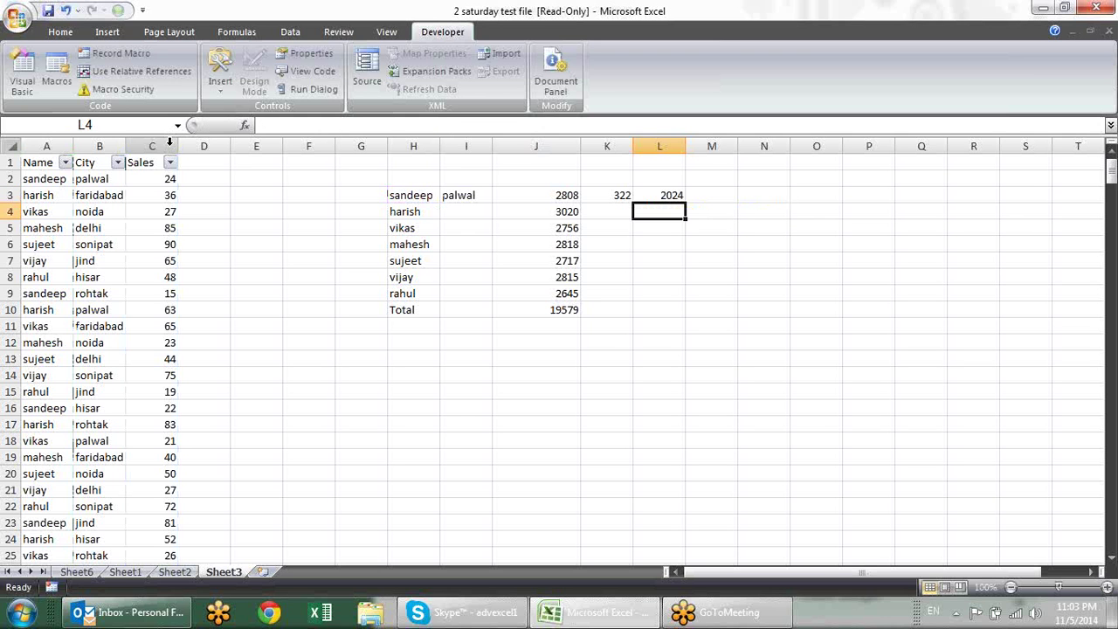
Filter the Name column to show only sandeep's rows
left_click(669, 195)
left_click(65, 162)
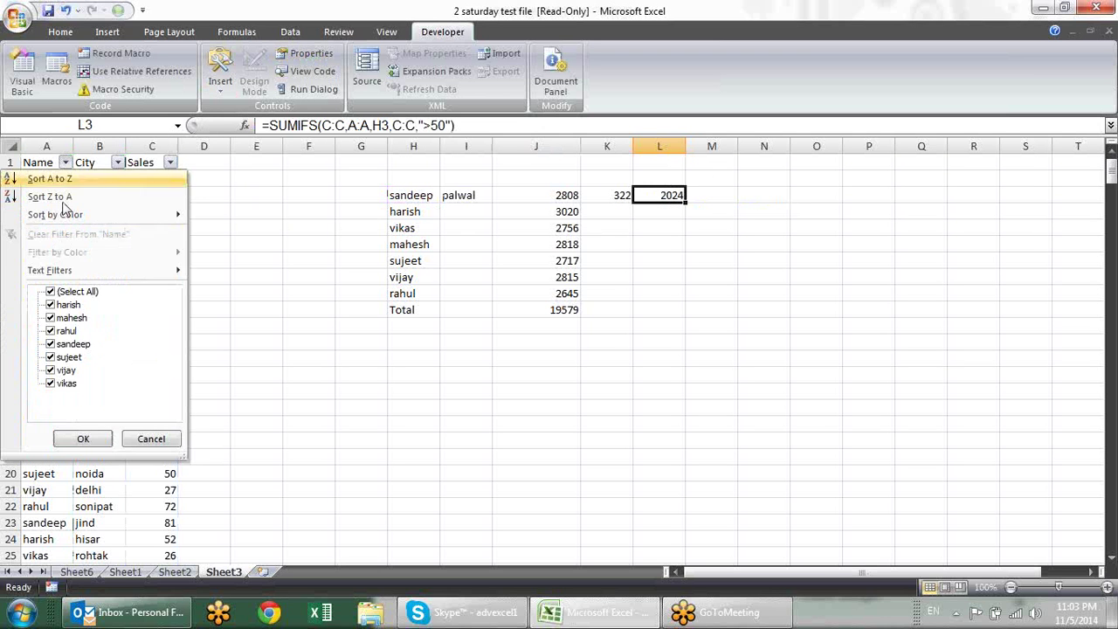
left_click(66, 292)
left_click(66, 345)
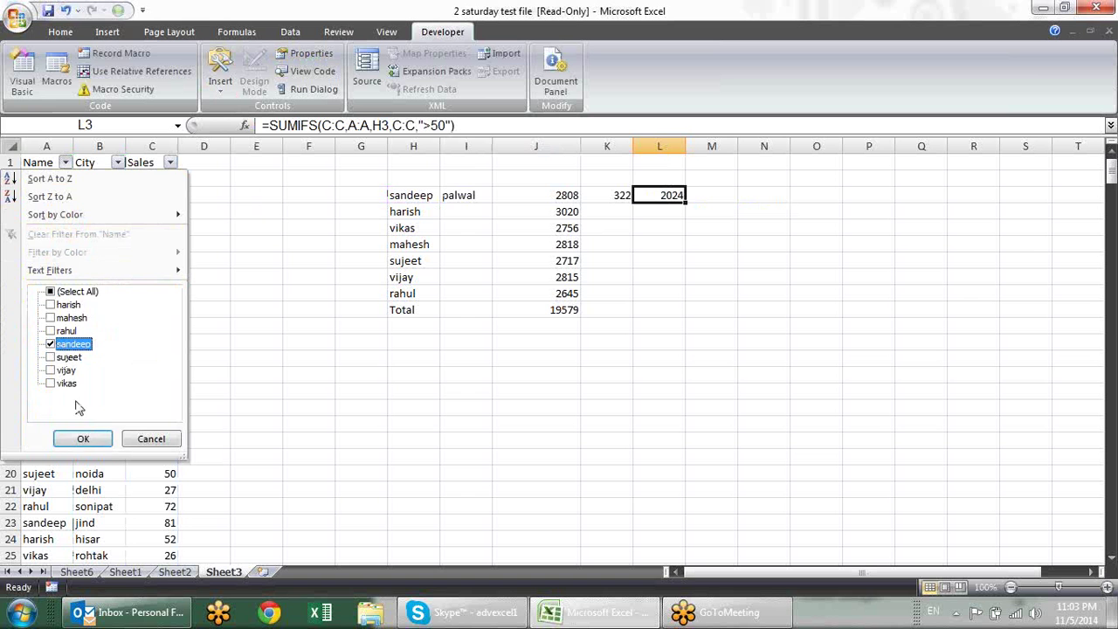
left_click(84, 440)
Filter Sales to values greater than 50 and confirm the filtered total is 2024
left_click(170, 162)
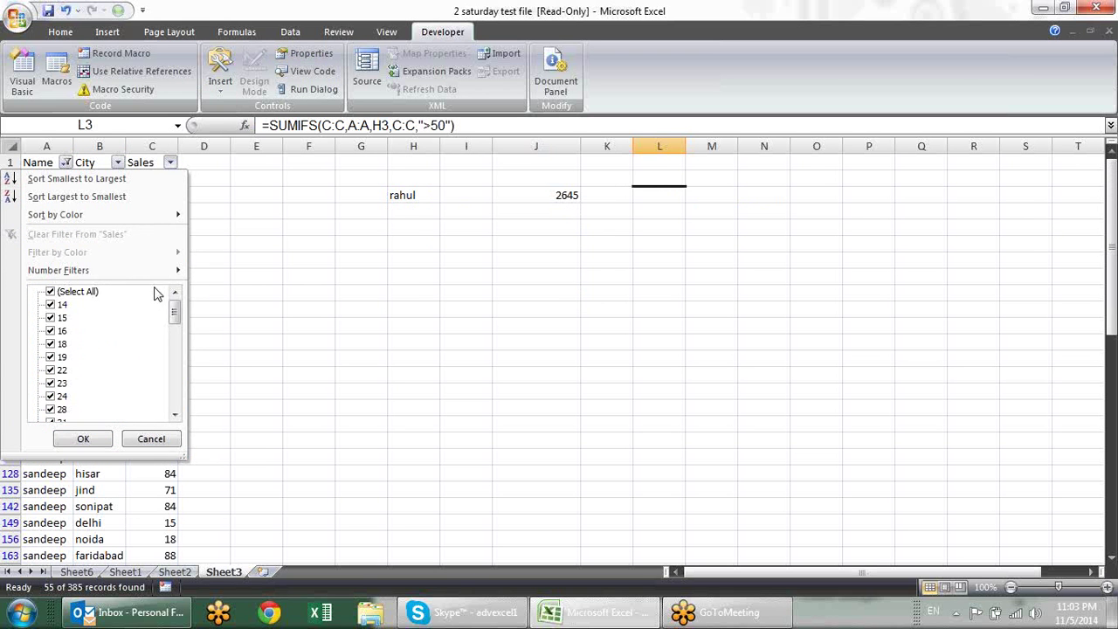
mouse_move(154, 271)
left_click(258, 312)
type("50")
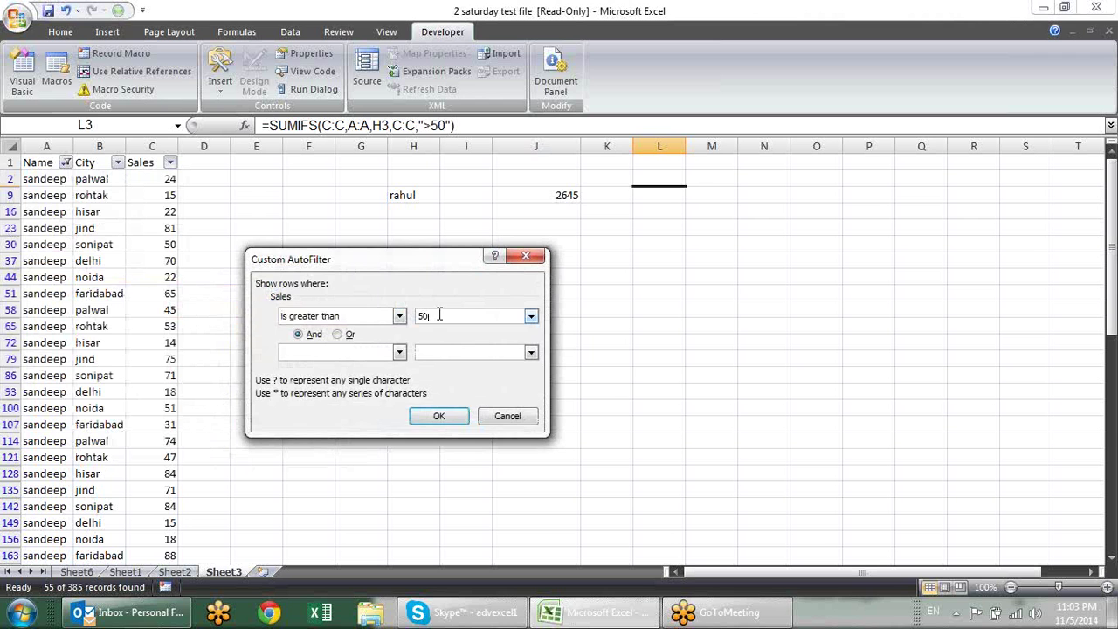
key("Return")
left_click(237, 230)
scroll(285, 192, "down", 3)
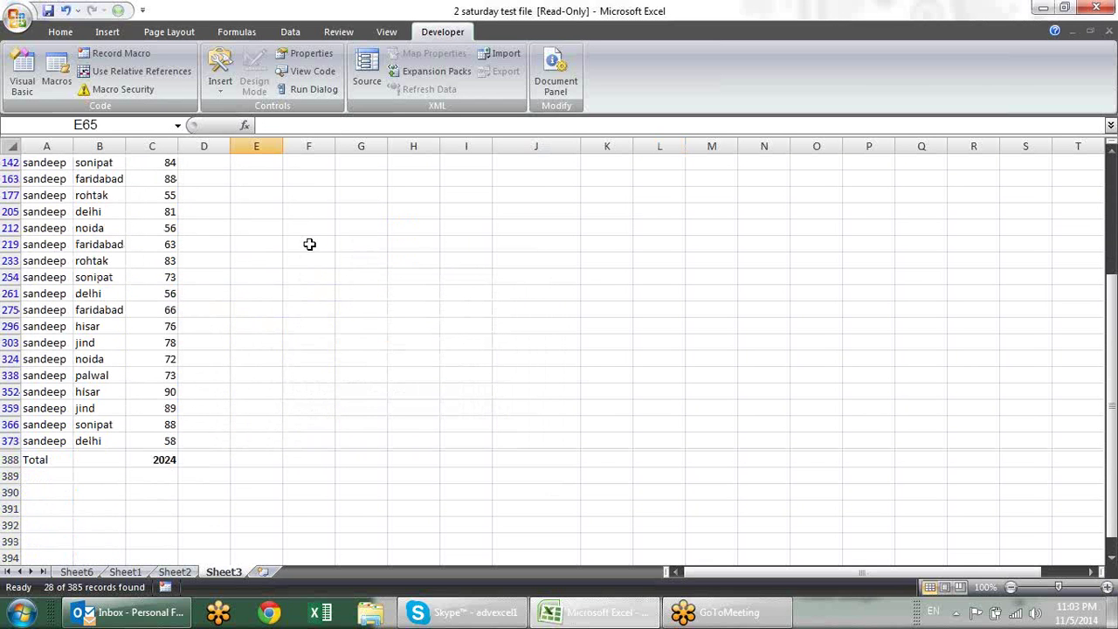
left_click(163, 462)
Remove the filters to show all rows and recheck L3 and K3
scroll(171, 340, "up", 3)
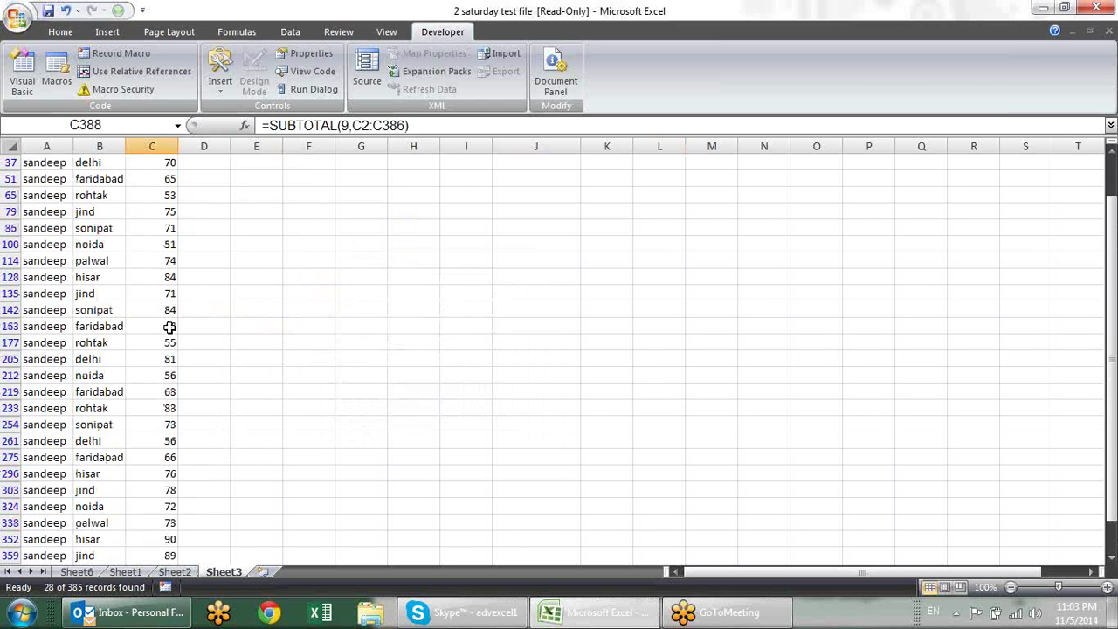
scroll(170, 326, "up", 1)
key("ctrl+shift+l")
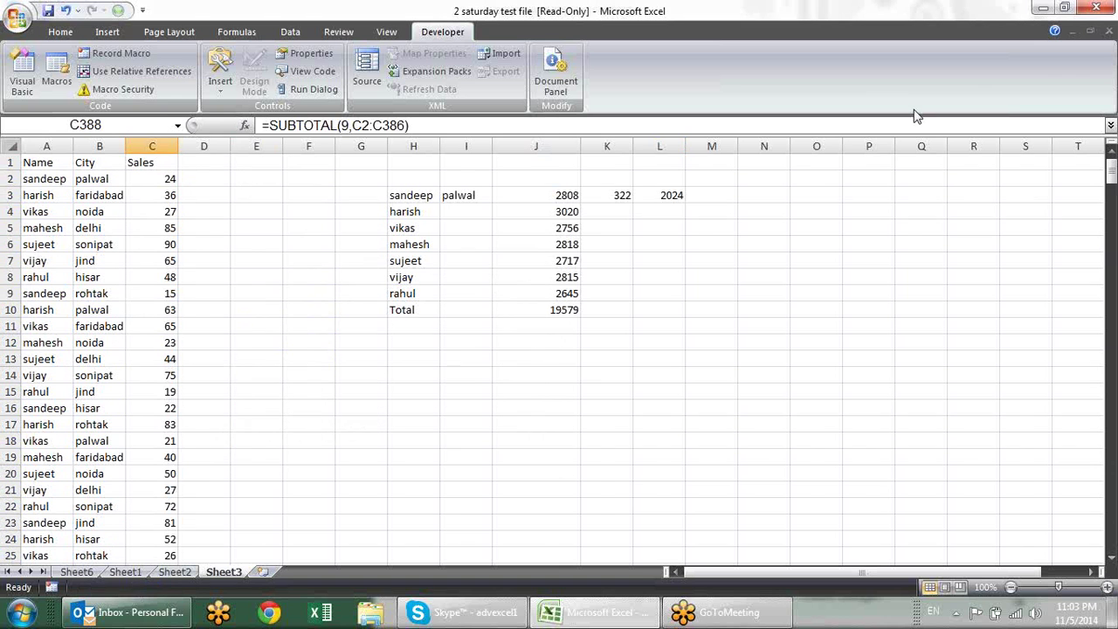
left_click(668, 203)
left_click(608, 192)
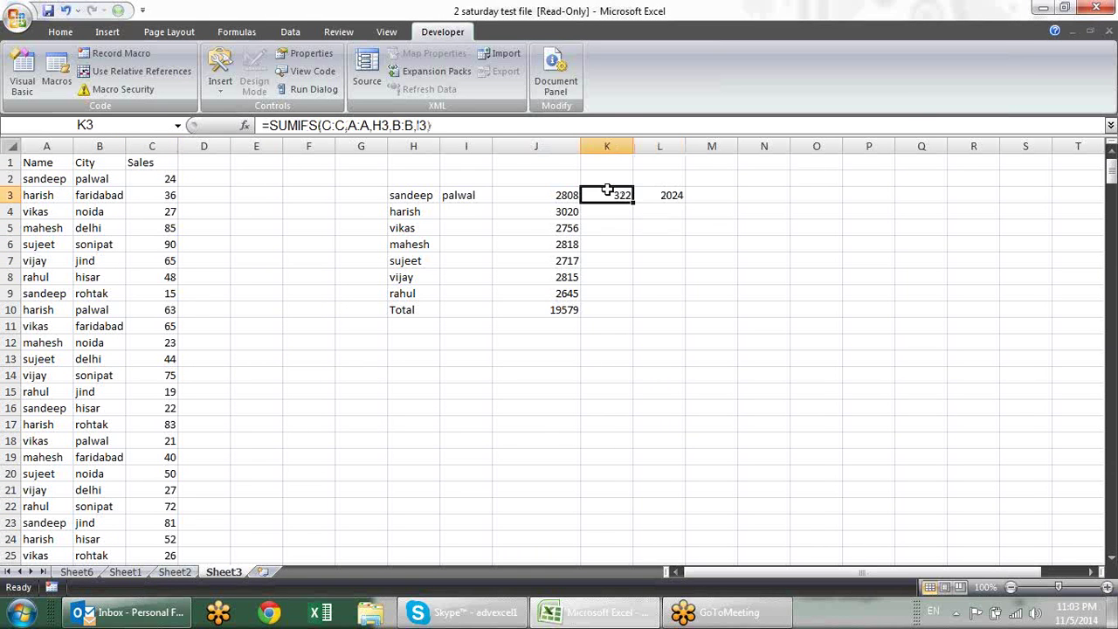